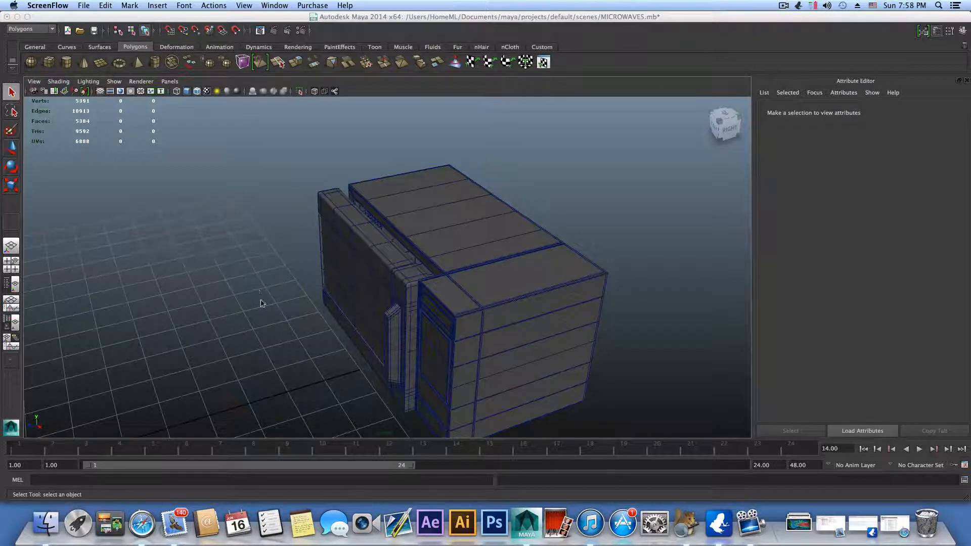
Step: Select the microwave door with its handle and move it along its depth axis, well clear of the microwave body
scroll(267, 291, down, 2)
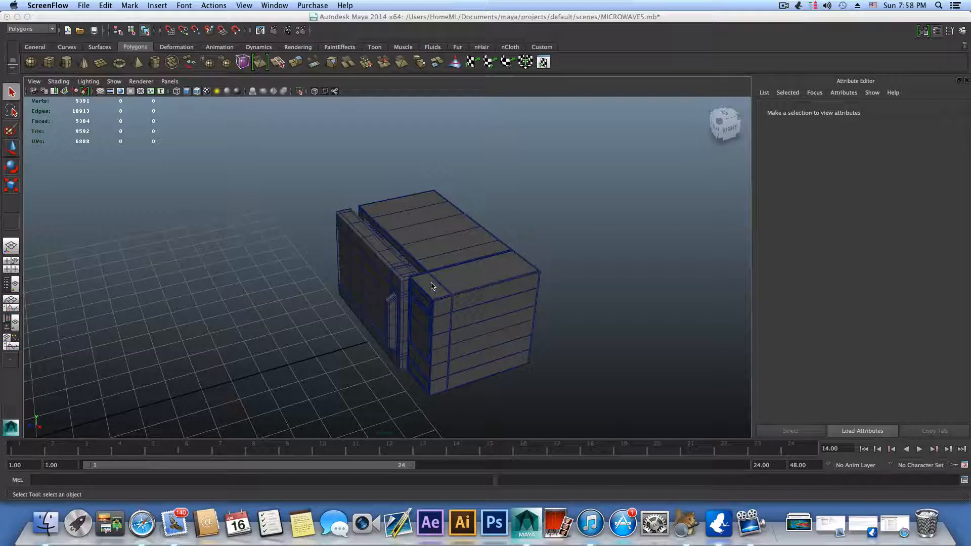
click(448, 266)
alt+drag(448, 267, 433, 320)
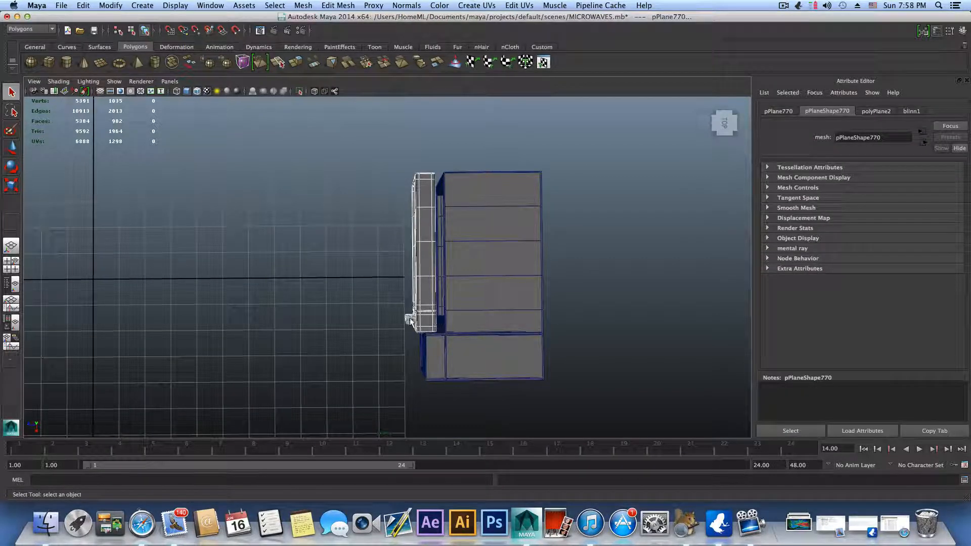
key(w)
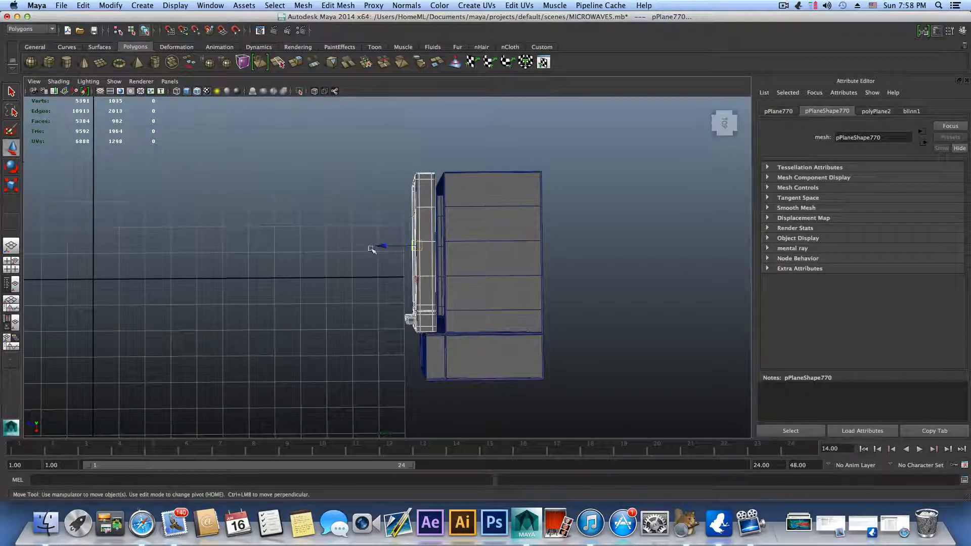
drag(383, 245, 72, 269)
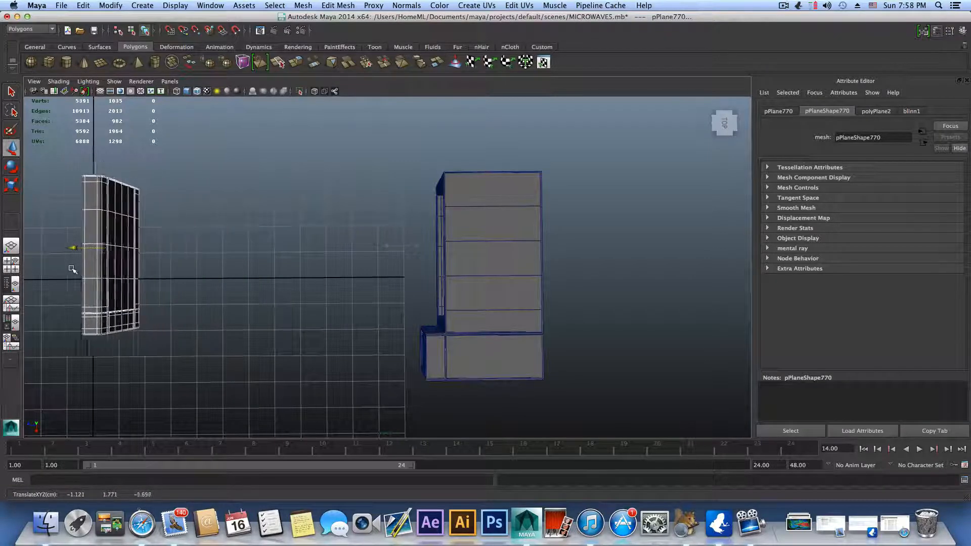
alt+drag(204, 282, 526, 353)
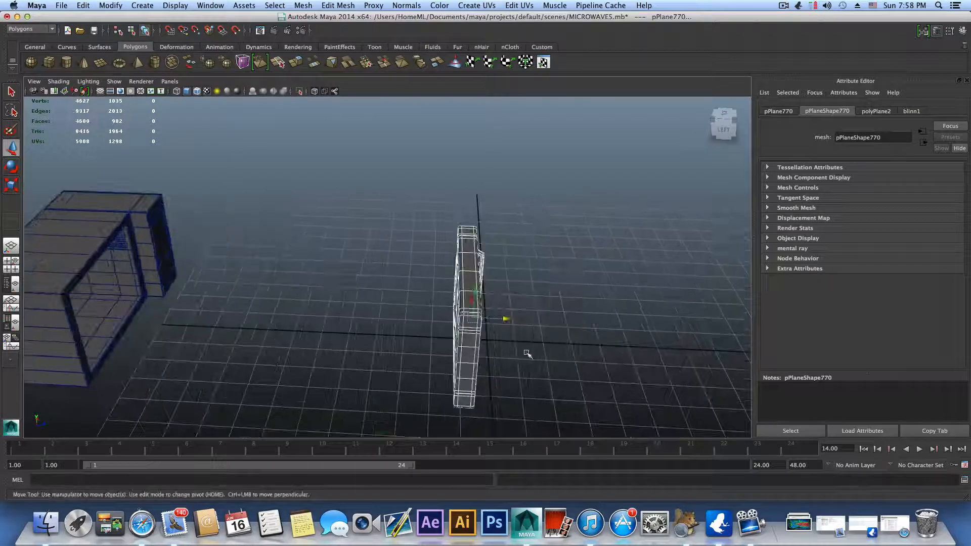
mouse_move(505, 320)
alt+mouse_down()
mouse_move(604, 314)
mouse_move(496, 323)
mouse_move(531, 312)
mouse_move(496, 311)
alt+mouse_up()
Step: Create a polygon sphere at the centre of the grid
click(33, 59)
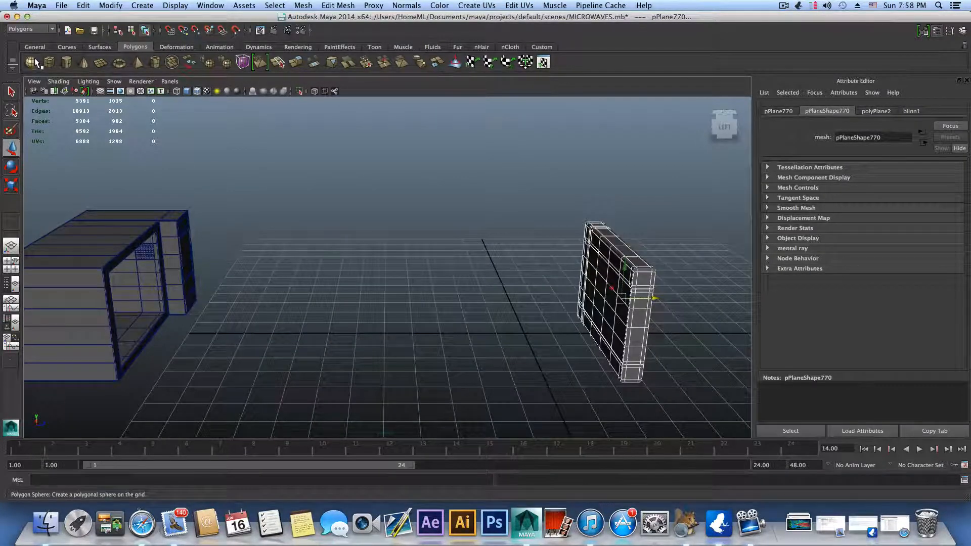
alt+right_drag(476, 352, 412, 262)
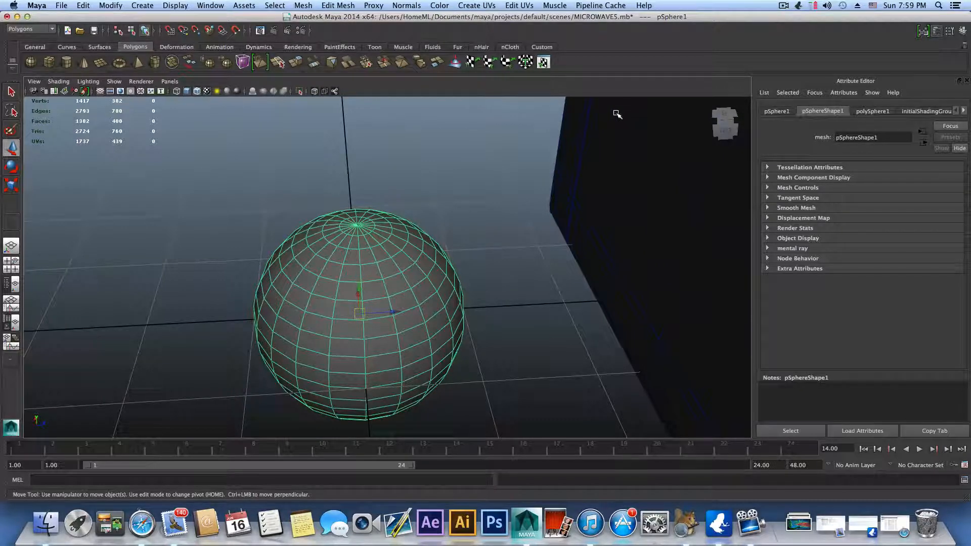
click(783, 6)
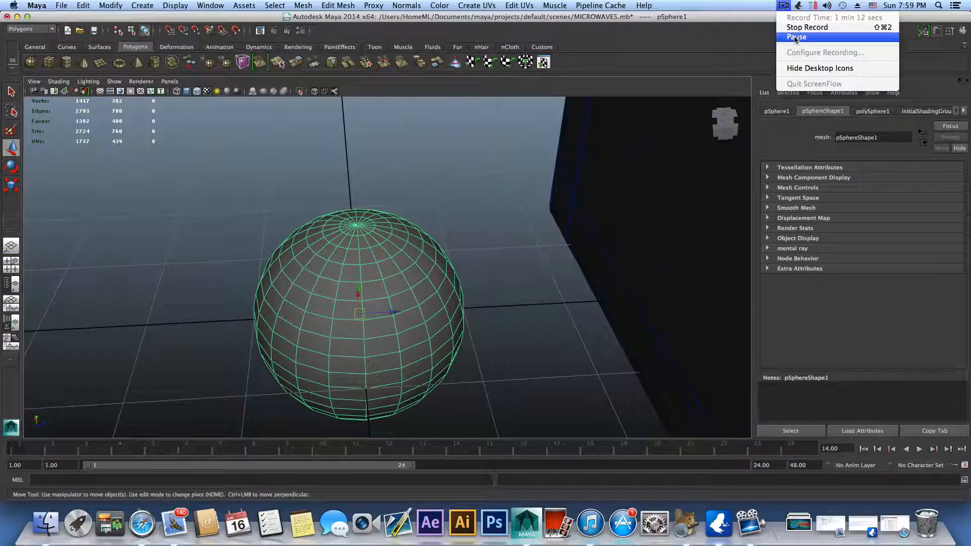
click(796, 37)
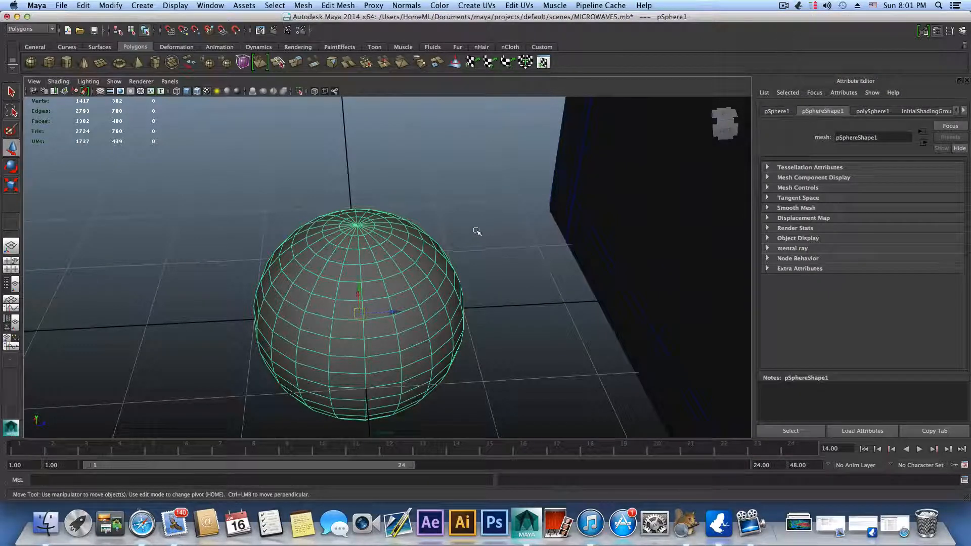
scroll(475, 231, down, 3)
alt+middle_drag(451, 245, 480, 269)
alt+right_drag(406, 262, 626, 271)
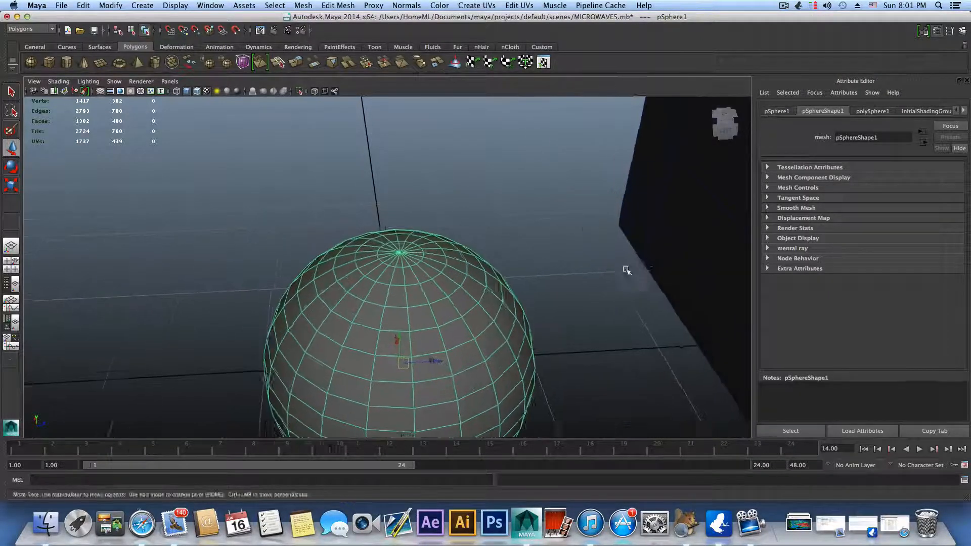
alt+middle_drag(626, 271, 570, 254)
alt+drag(498, 240, 548, 217)
mouse_move(536, 238)
alt+middle_down()
mouse_move(511, 270)
mouse_move(526, 242)
alt+middle_up()
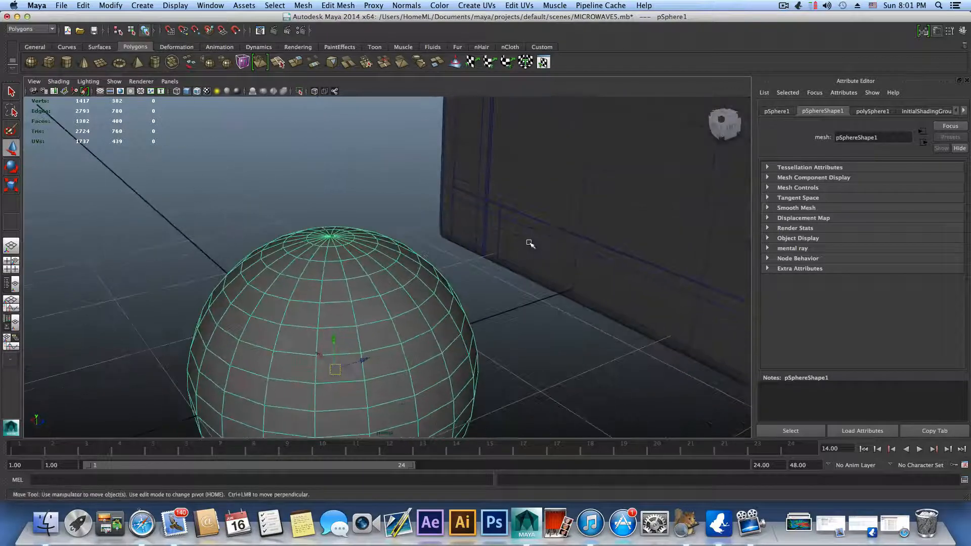
alt+drag(526, 243, 527, 261)
alt+middle_drag(447, 261, 530, 271)
alt+right_drag(494, 269, 427, 267)
alt+drag(551, 204, 509, 218)
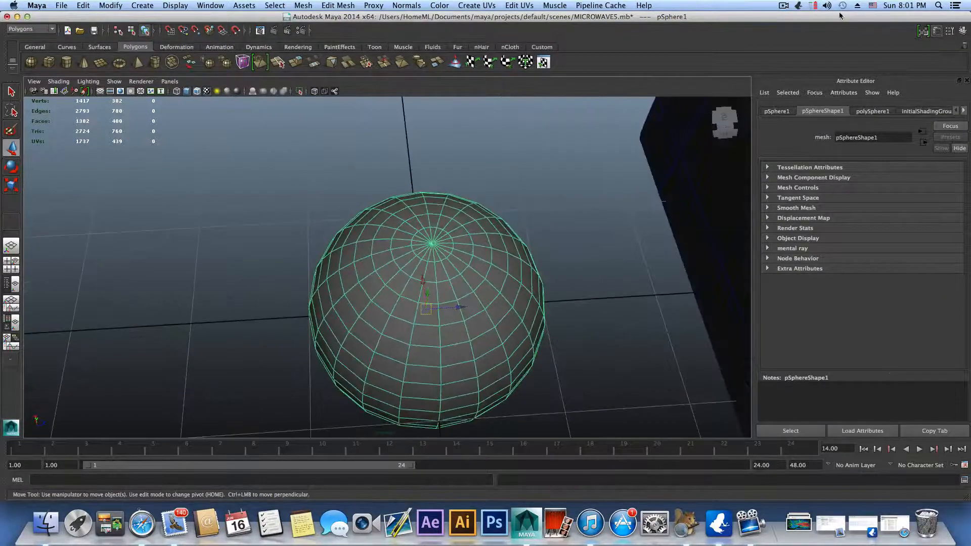
Step: Show the system Keyboard Viewer and position it above the sphere
click(870, 6)
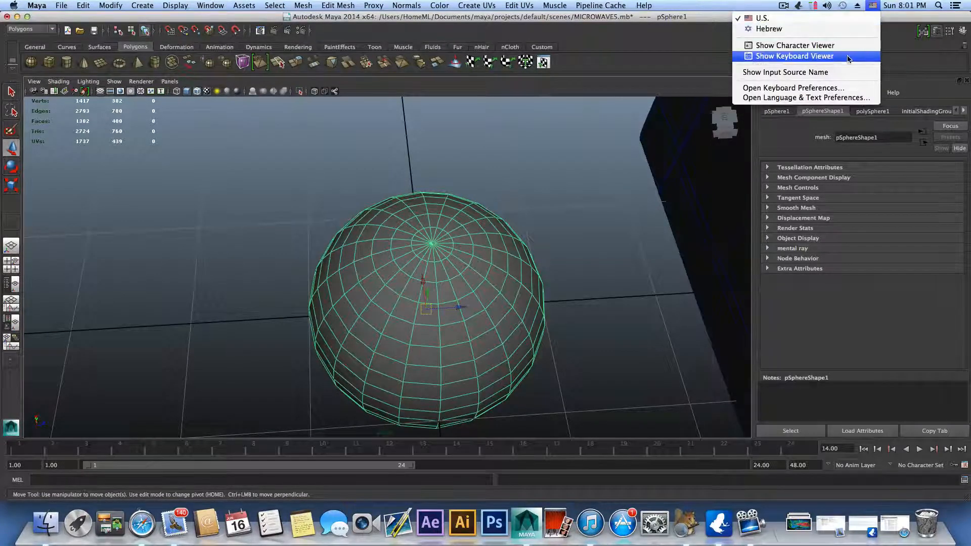
click(849, 59)
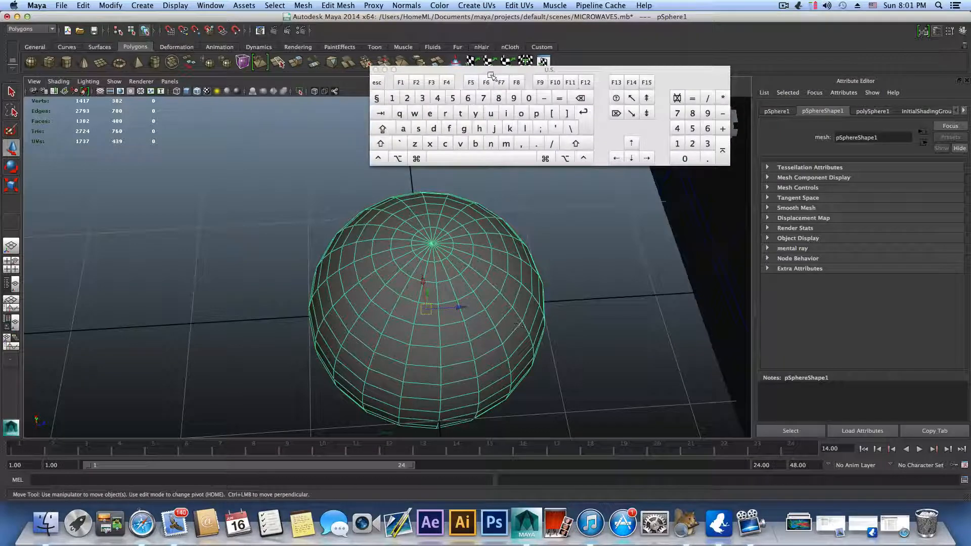
drag(491, 74, 507, 92)
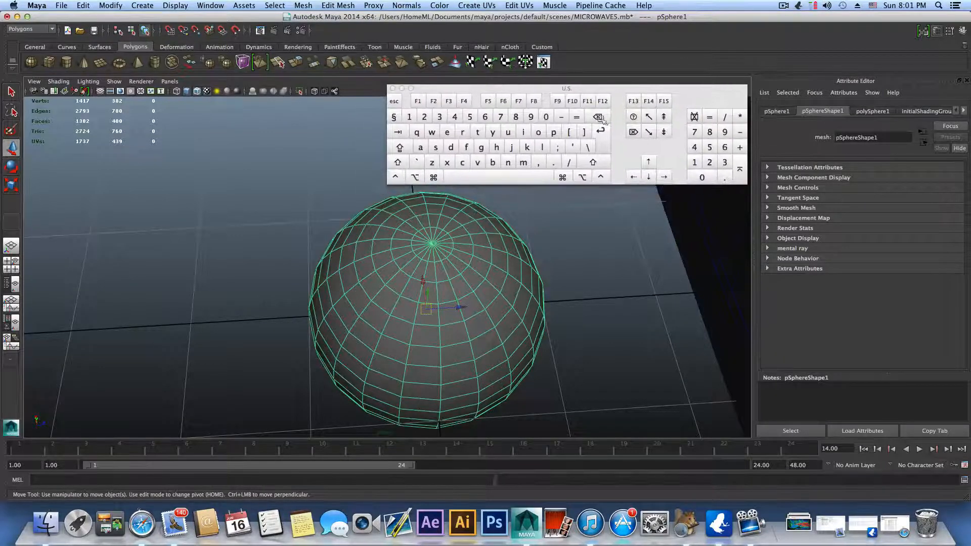
Step: Switch the sphere to vertex mode and chamfer the vertex at its top pole
alt+middle_drag(527, 256, 500, 282)
alt+drag(499, 281, 473, 279)
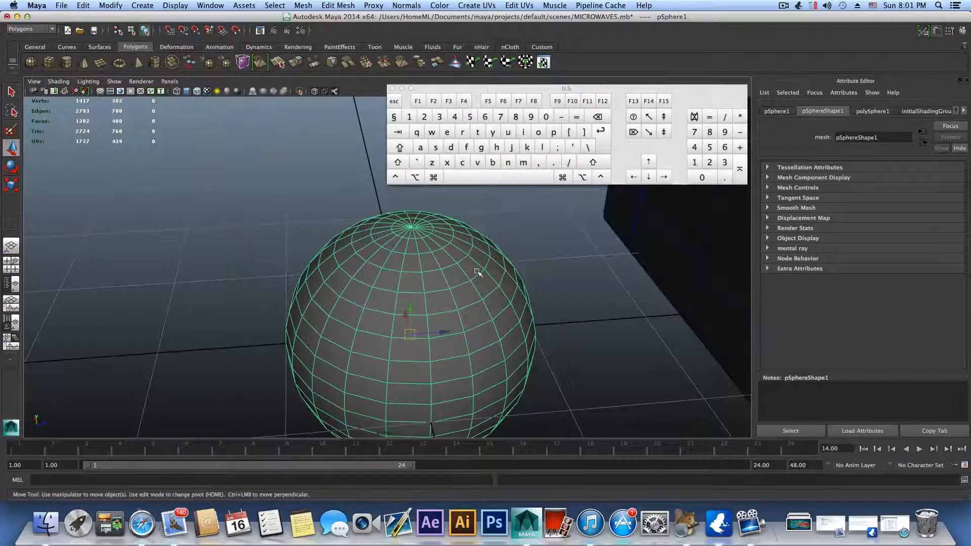
alt+drag(432, 252, 386, 323)
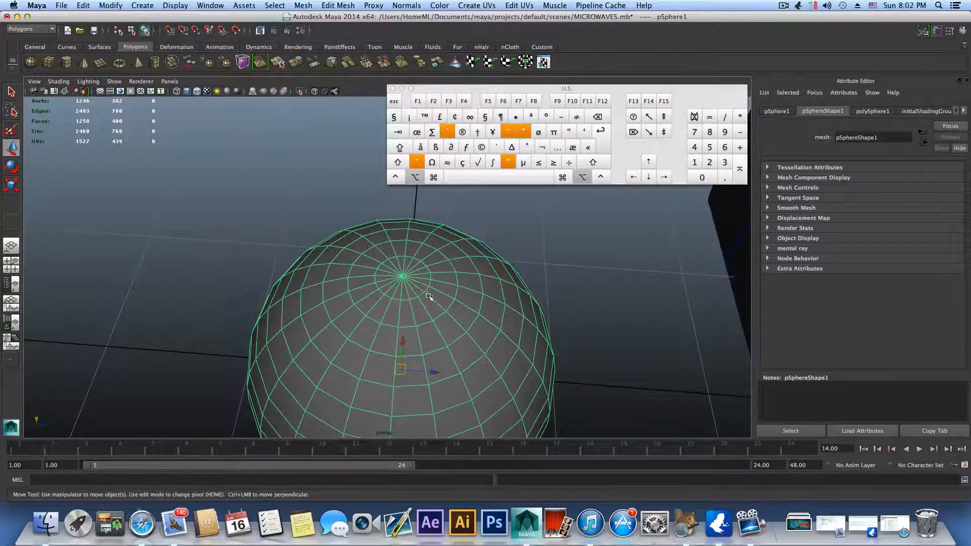
alt+drag(414, 288, 386, 292)
right_click(387, 292)
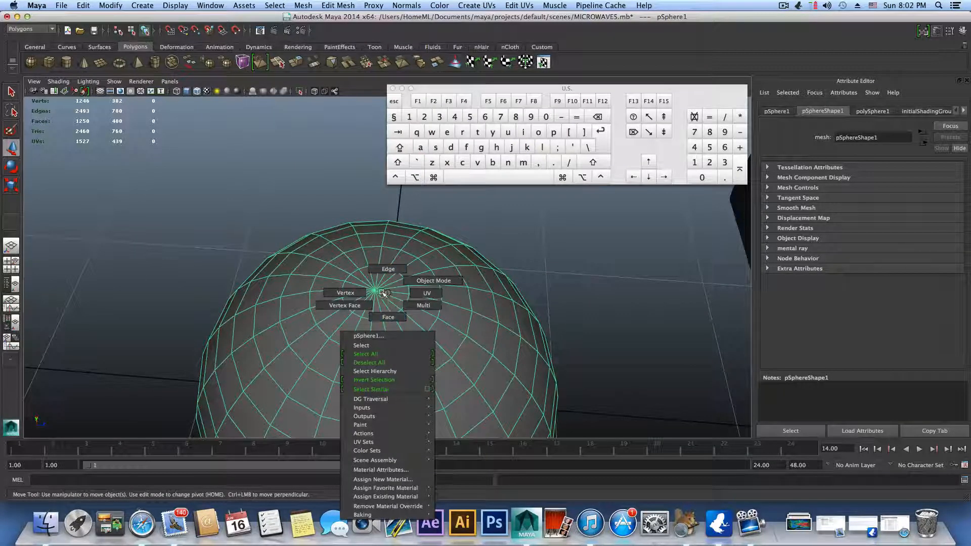
right_drag(382, 292, 477, 312)
click(375, 289)
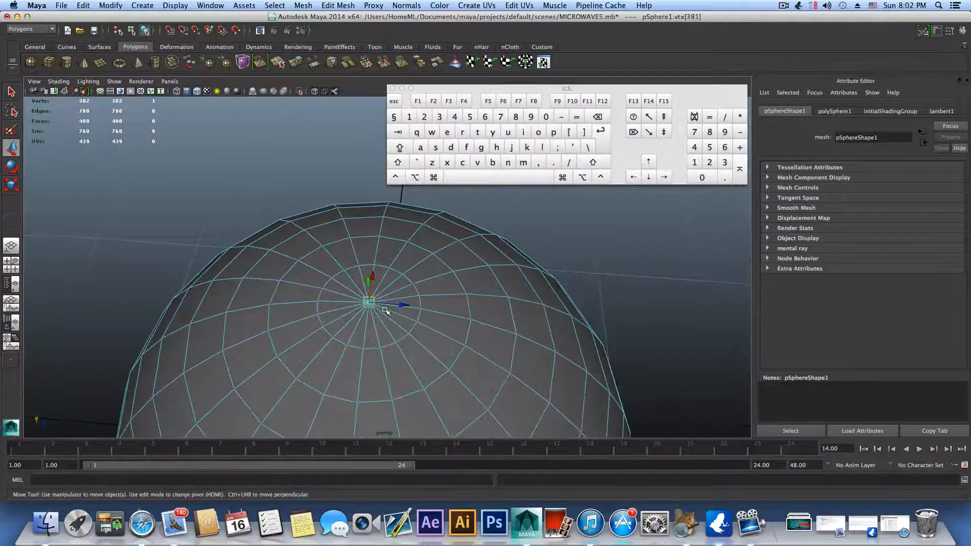
shift+right_drag(371, 302, 418, 301)
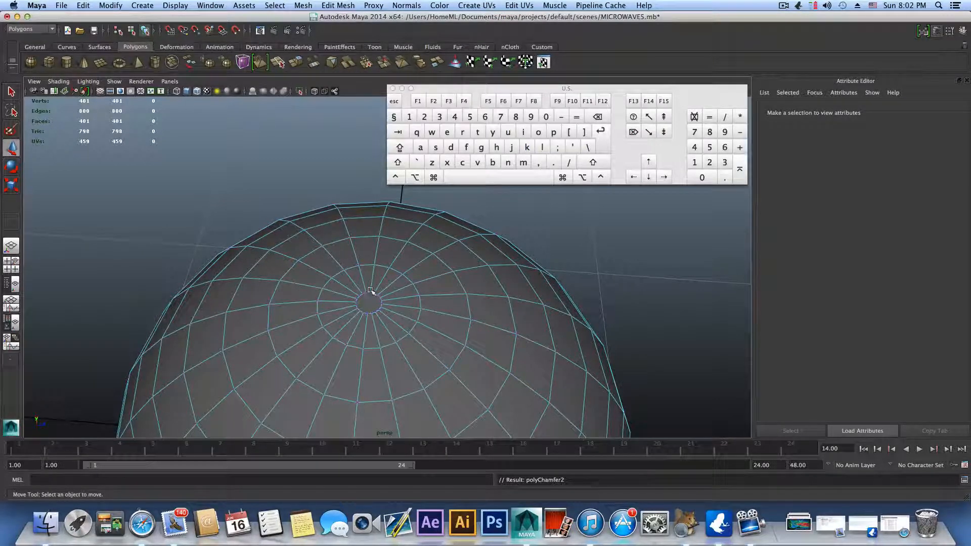
Step: Switch the sphere to face mode and select the small round face at its top pole
key(alt)
alt+drag(378, 318, 428, 279)
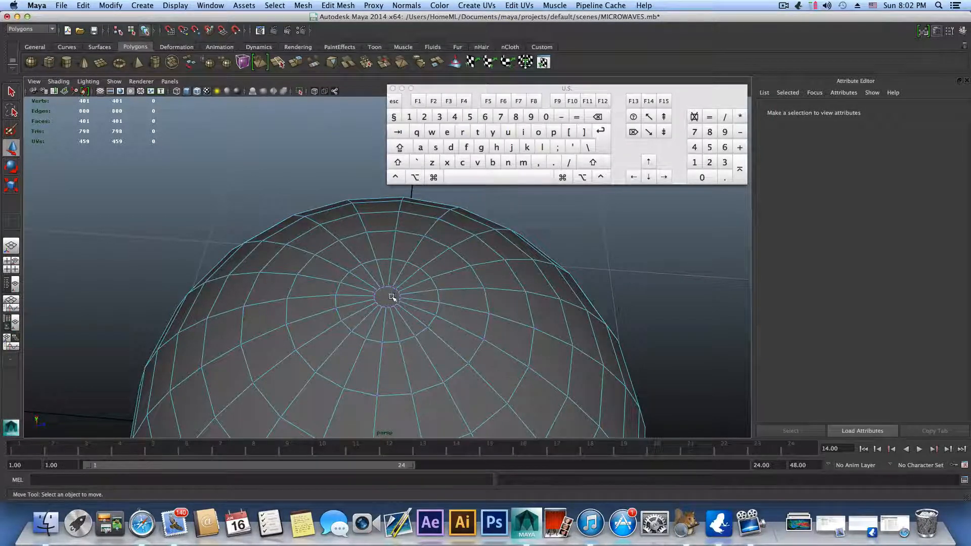
alt+drag(418, 331, 446, 316)
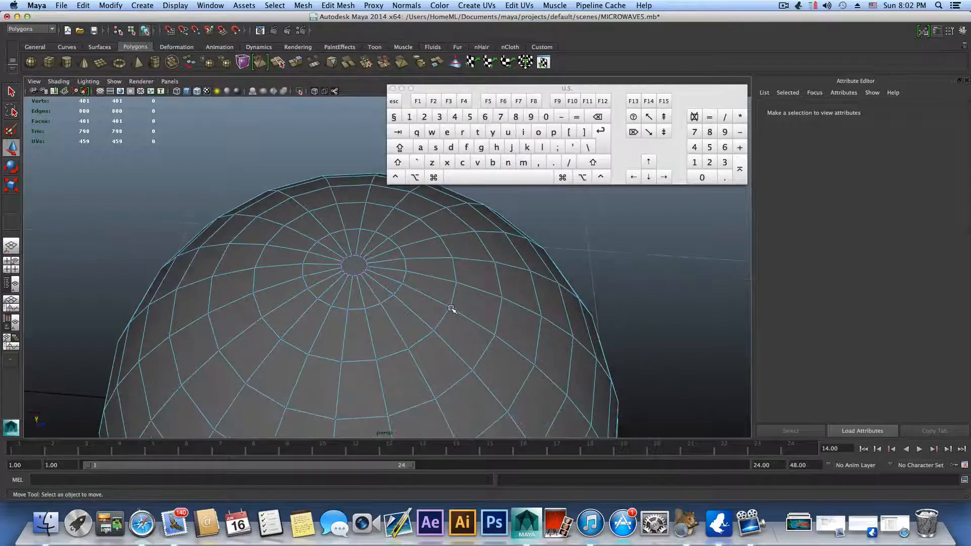
alt+middle_drag(399, 309, 427, 320)
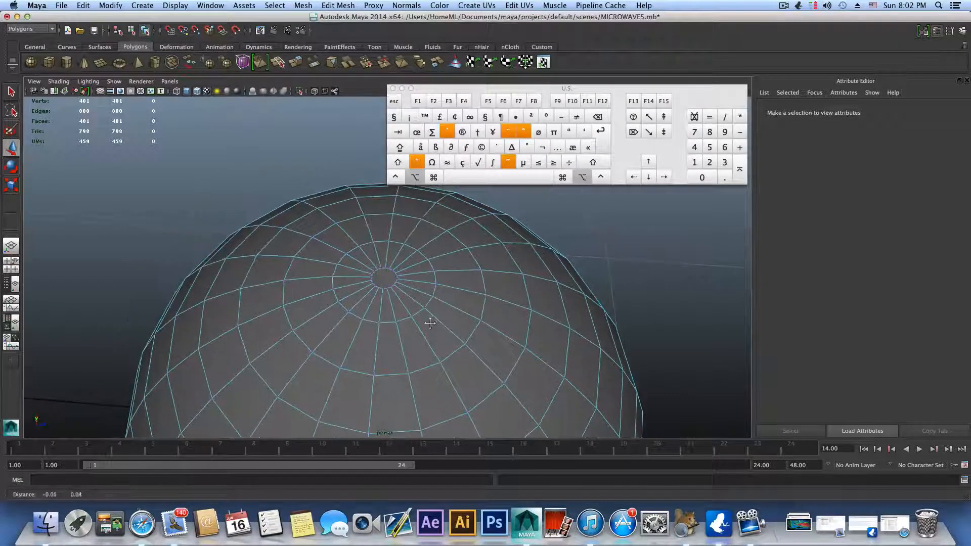
alt+right_drag(386, 299, 419, 289)
alt+middle_drag(417, 295, 439, 303)
alt+right_drag(423, 294, 543, 282)
alt+drag(542, 282, 450, 311)
alt+middle_drag(450, 311, 449, 305)
alt+drag(450, 305, 403, 289)
right_click(396, 288)
right_drag(396, 288, 398, 291)
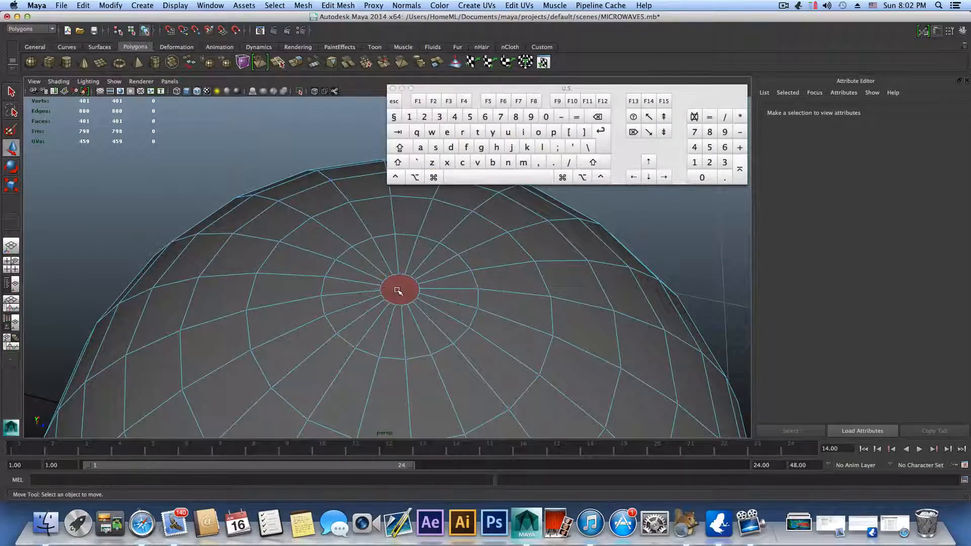
click(397, 292)
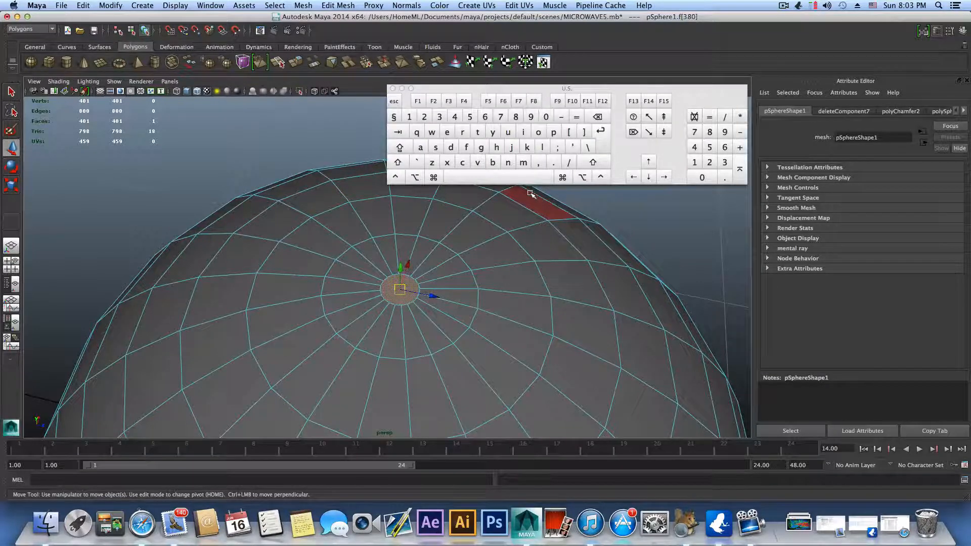
Step: Grow and shrink the face selection around the pole ring by ring, ending with two rings around the round face selected
key(shift)
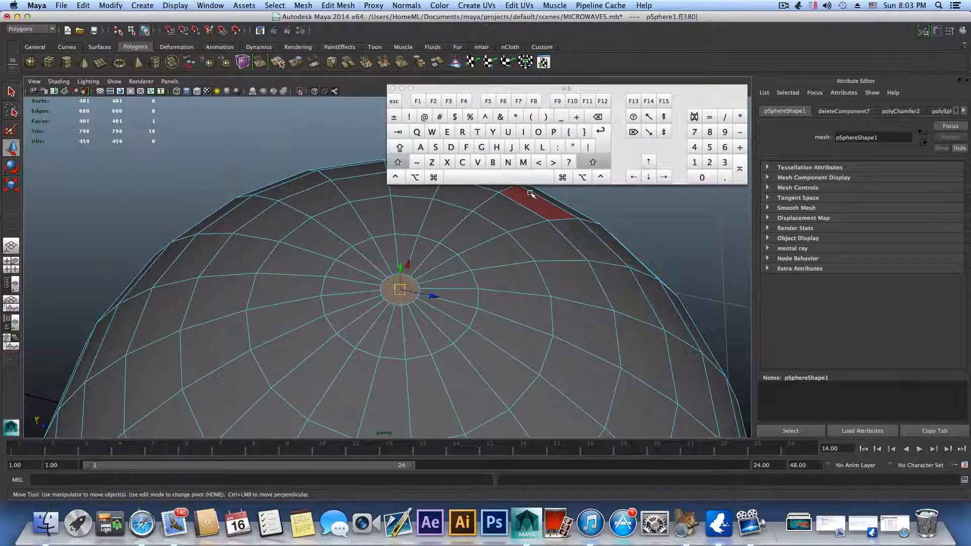
click(553, 162)
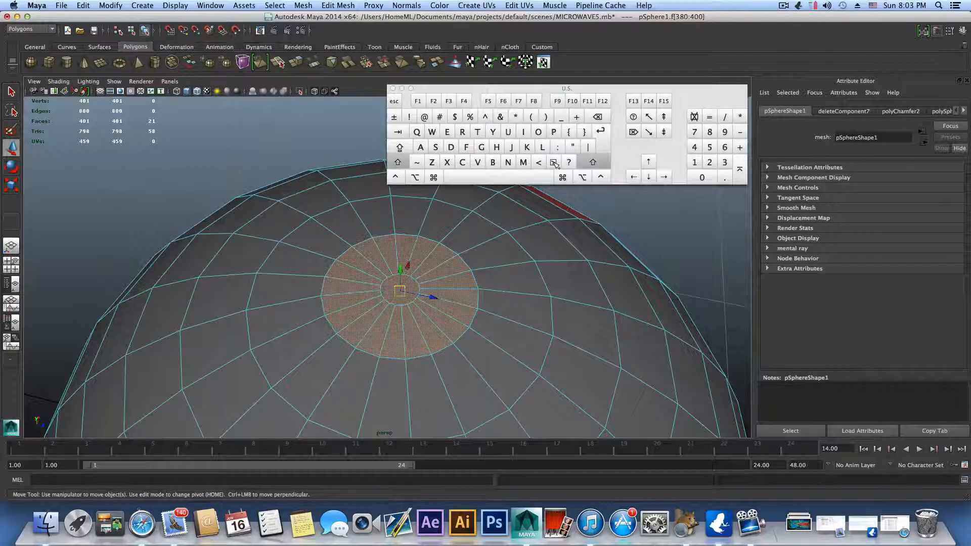
click(554, 163)
click(553, 163)
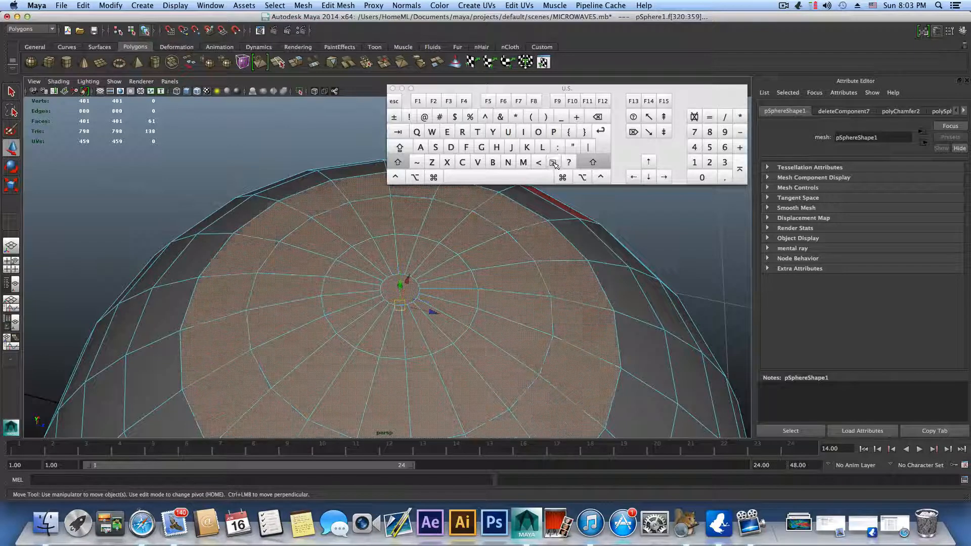
click(539, 163)
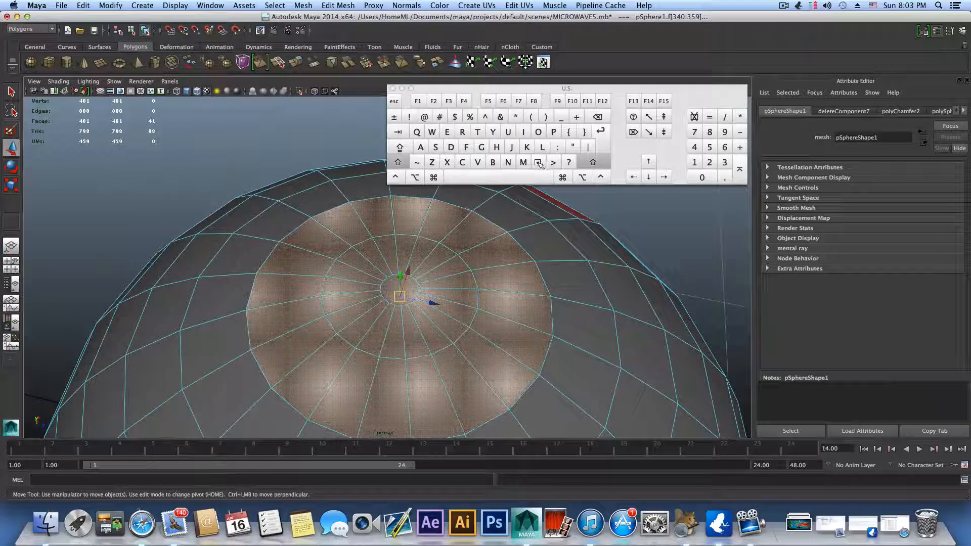
click(539, 162)
click(553, 163)
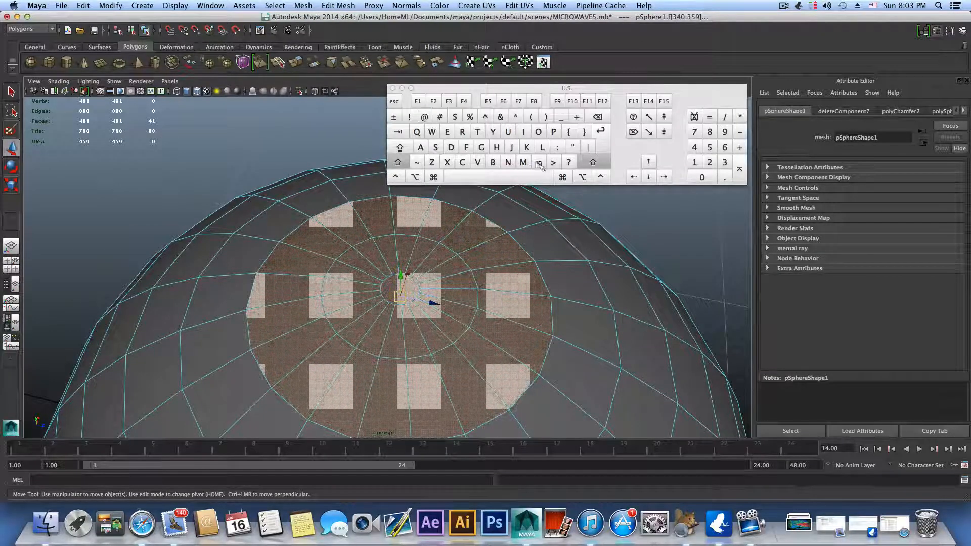
click(540, 163)
click(553, 163)
scroll(491, 273, down, 5)
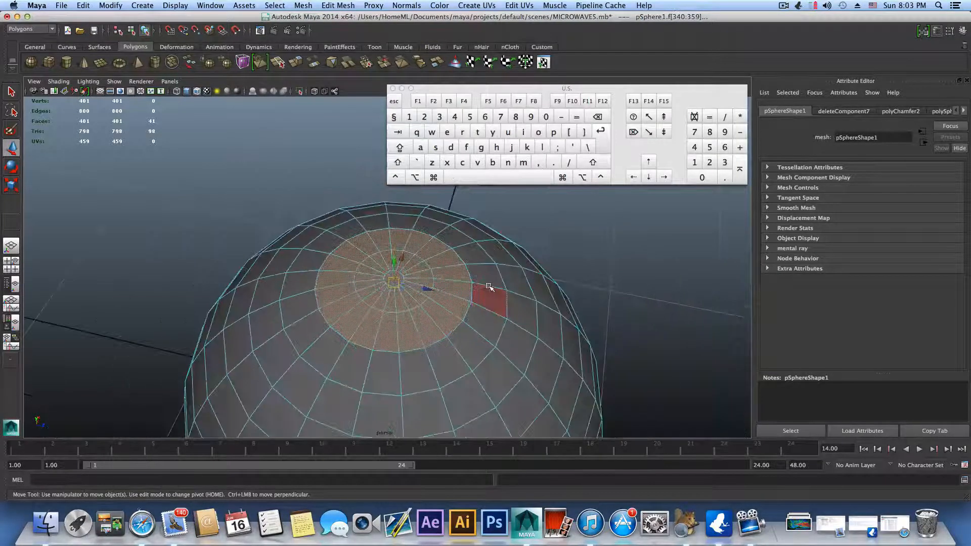
Step: Close the Keyboard Viewer, return to object selection and delete the sphere
click(392, 88)
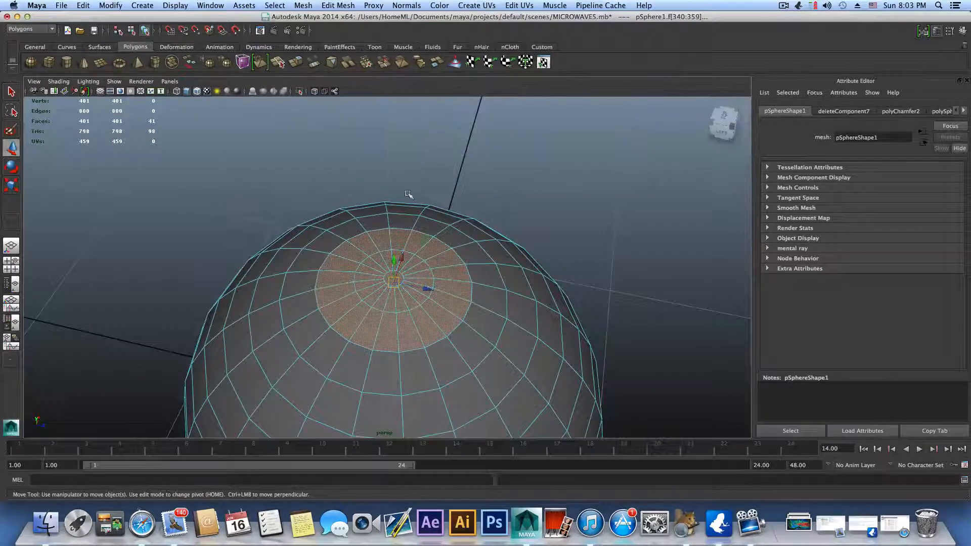
key(F8)
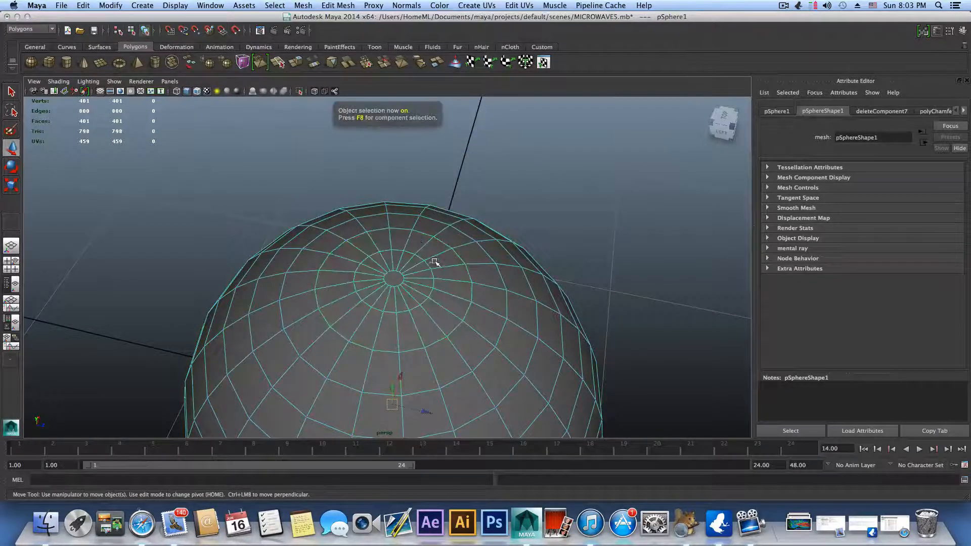
key(Delete)
Step: Examine the microwave body's front opening and interior cavity from the front
scroll(479, 289, down, 10)
alt+middle_drag(340, 298, 399, 297)
alt+drag(399, 297, 288, 269)
alt+middle_drag(288, 268, 563, 331)
alt+right_drag(563, 332, 637, 312)
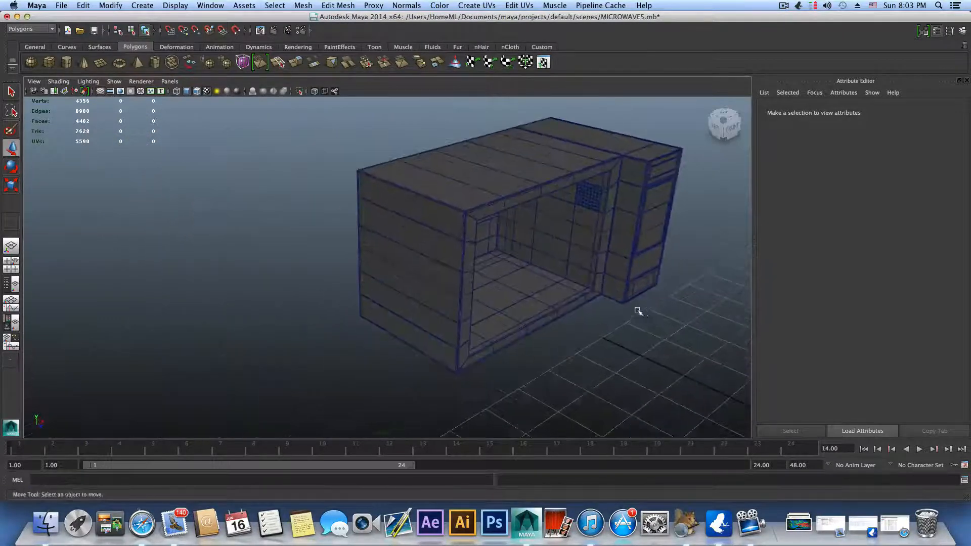
alt+middle_drag(637, 312, 413, 286)
scroll(415, 293, up, 5)
alt+right_drag(416, 306, 575, 377)
alt+drag(606, 389, 520, 337)
mouse_move(520, 337)
alt+middle_down()
mouse_move(632, 399)
mouse_move(455, 324)
alt+middle_up()
alt+middle_drag(647, 321, 565, 257)
alt+right_drag(564, 257, 529, 253)
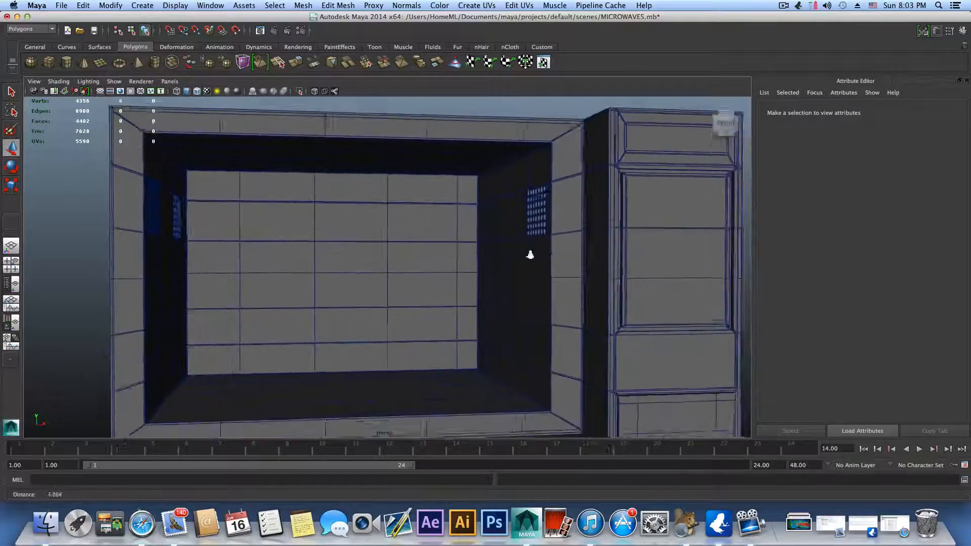
Step: Switch the microwave body to face mode and select the face at the centre of the cavity's back wall
mouse_move(529, 254)
alt+mouse_down()
mouse_move(509, 267)
mouse_move(528, 292)
alt+mouse_up()
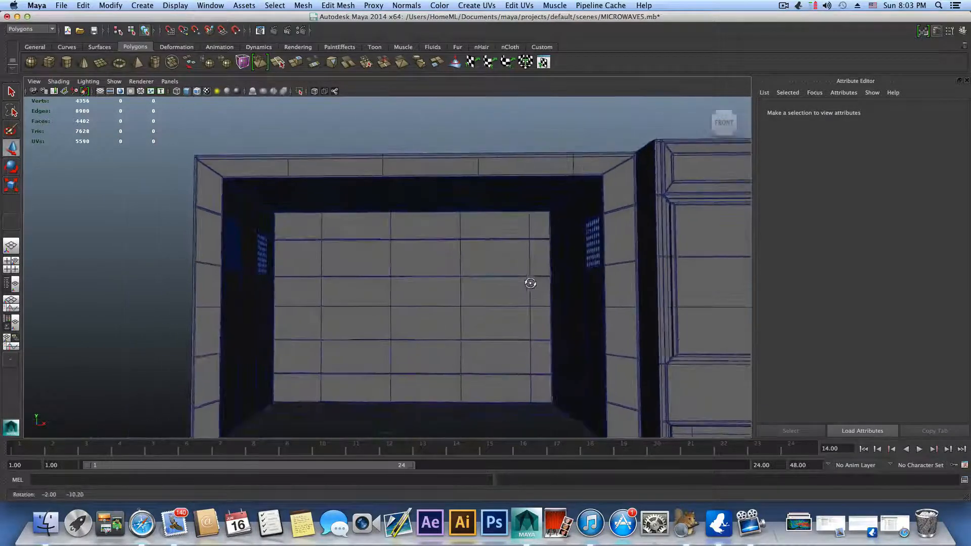
alt+right_drag(530, 283, 408, 268)
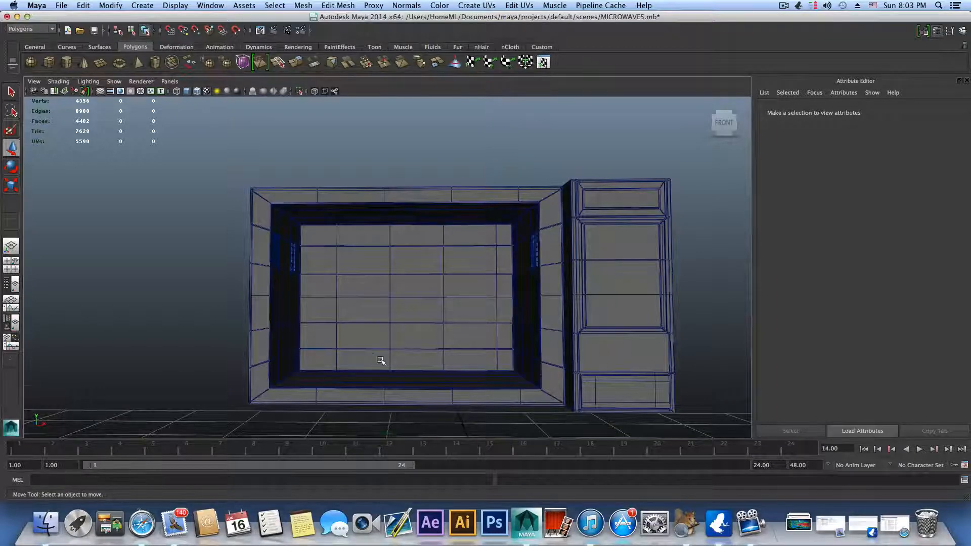
alt+right_drag(381, 360, 505, 325)
right_click(420, 268)
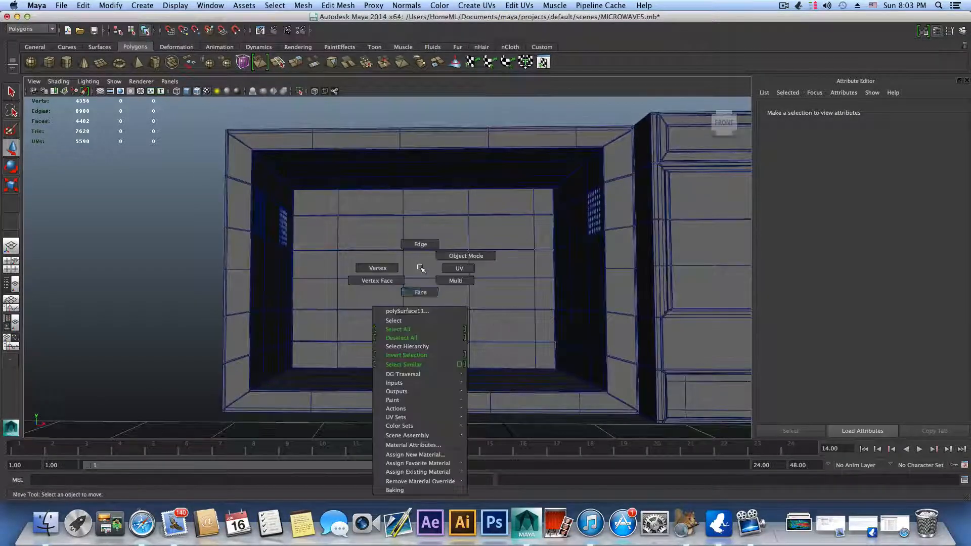
click(420, 293)
click(428, 273)
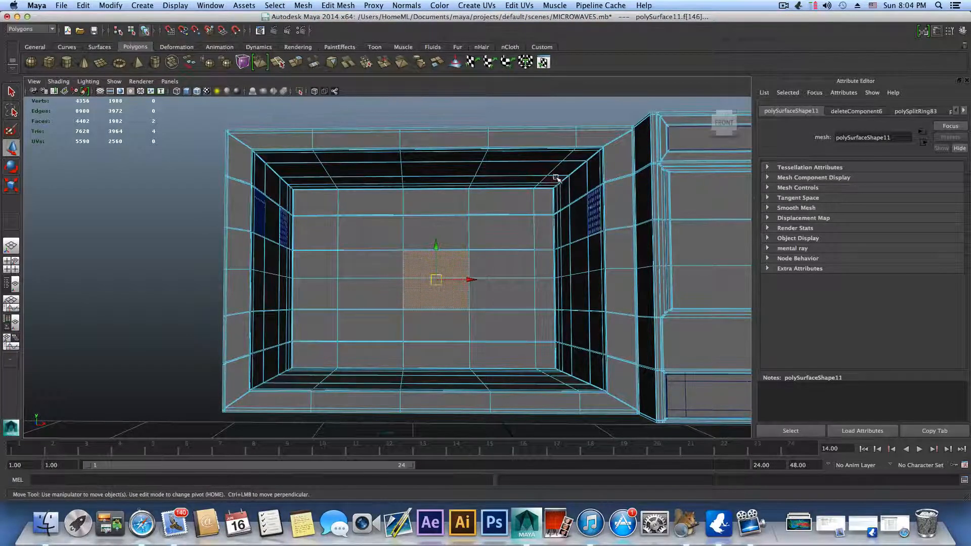
Step: Grow the back-wall face selection once to include the faces around the central one
mouse_move(541, 272)
alt+mouse_down()
mouse_move(585, 283)
mouse_move(544, 284)
alt+mouse_up()
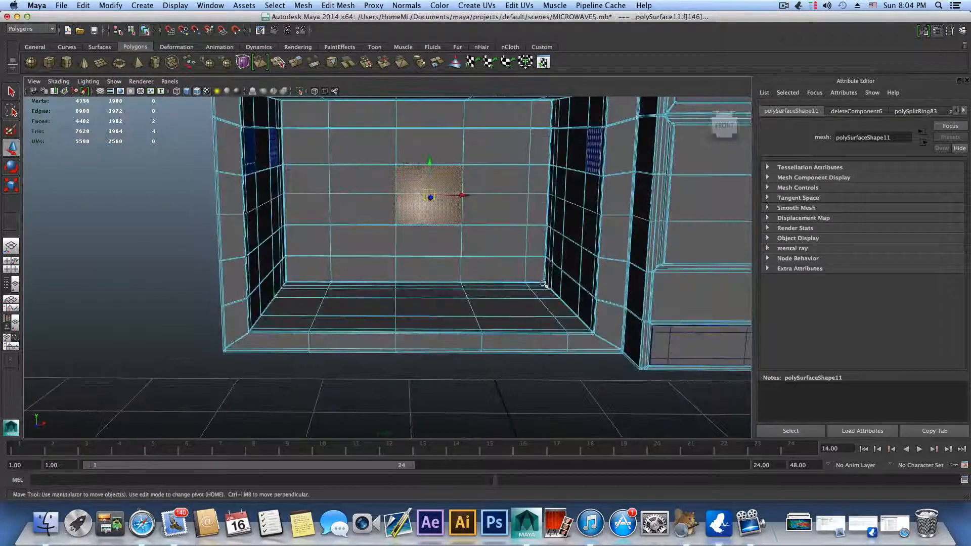
alt+middle_drag(545, 284, 477, 348)
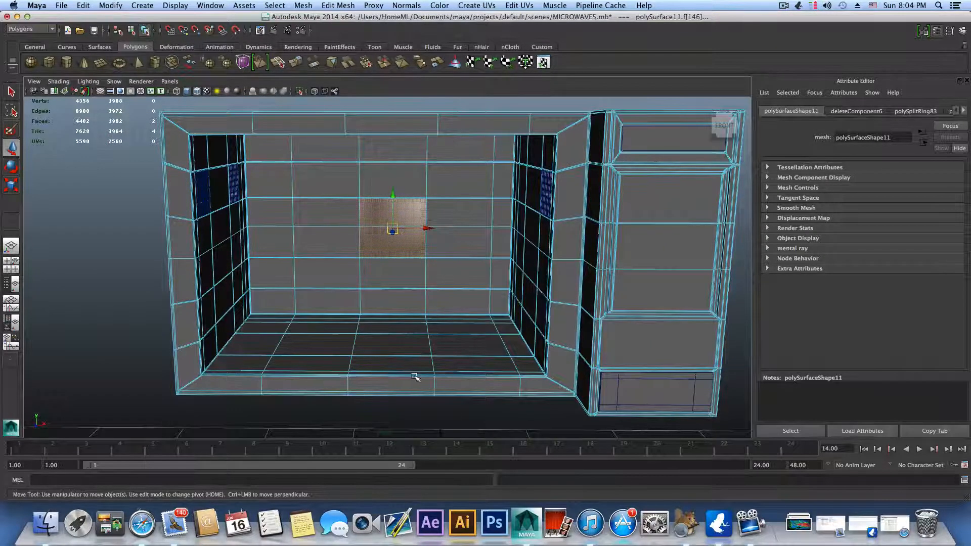
alt+middle_drag(414, 376, 398, 399)
alt+drag(398, 398, 413, 320)
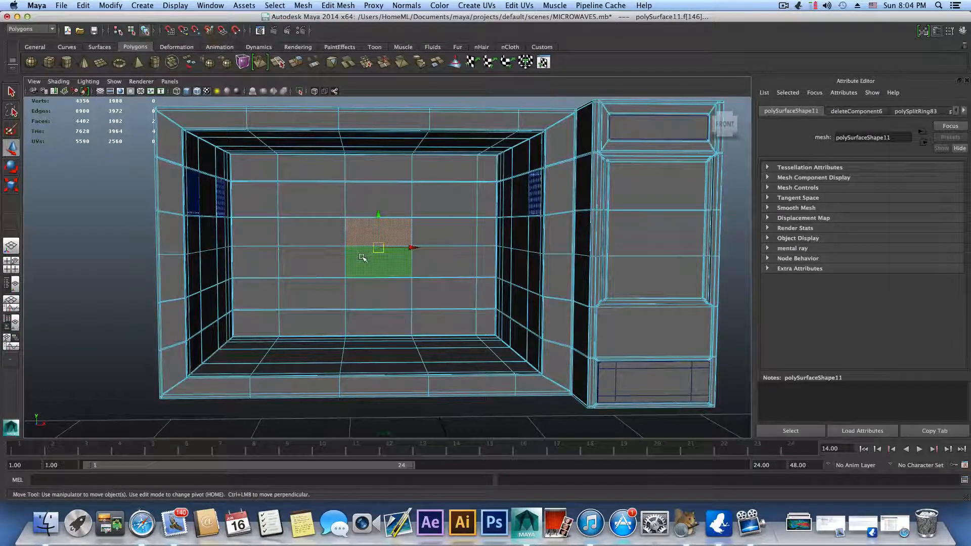
key(shift+period)
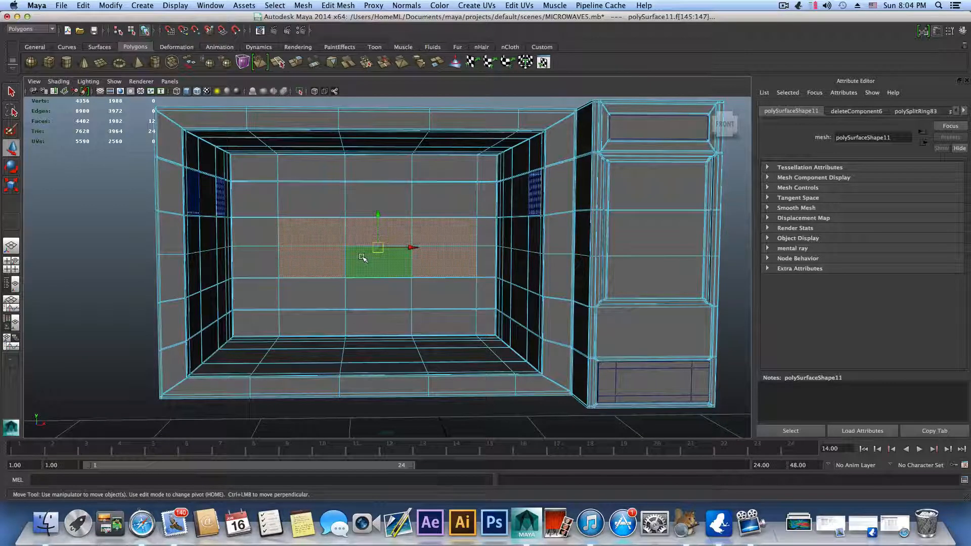
Step: Examine the narrow support edge loops bordering the selected faces on the cavity's back wall
scroll(373, 238, up, 5)
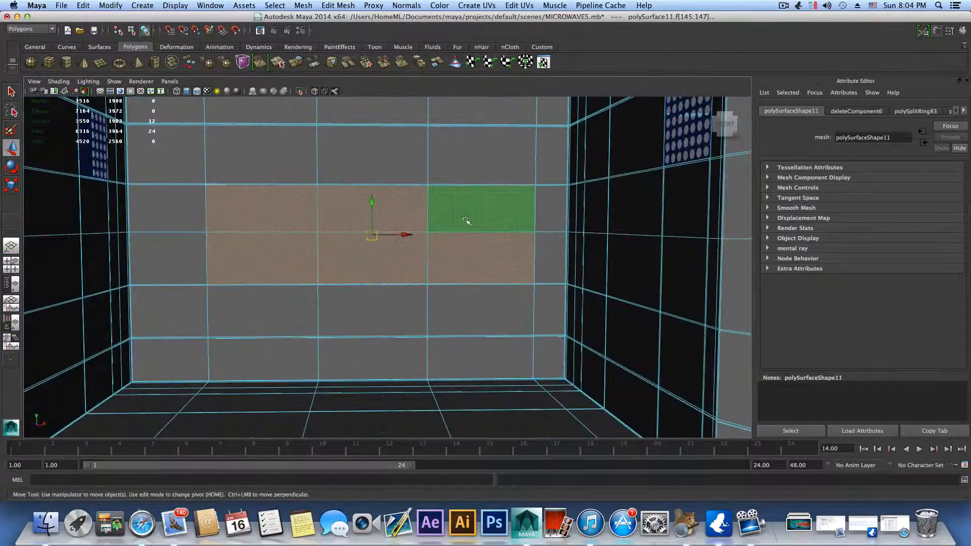
scroll(423, 380, down, 4)
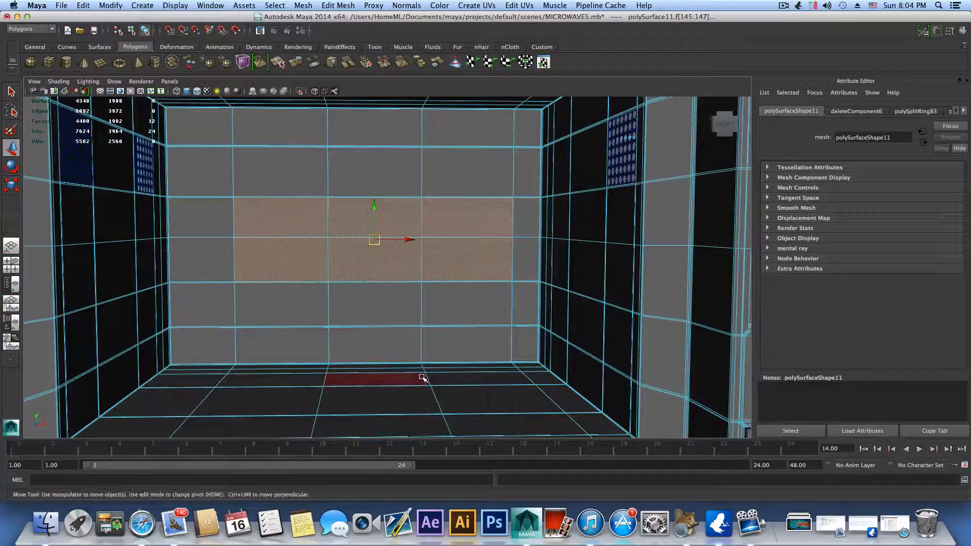
scroll(437, 323, up, 2)
scroll(437, 322, up, 6)
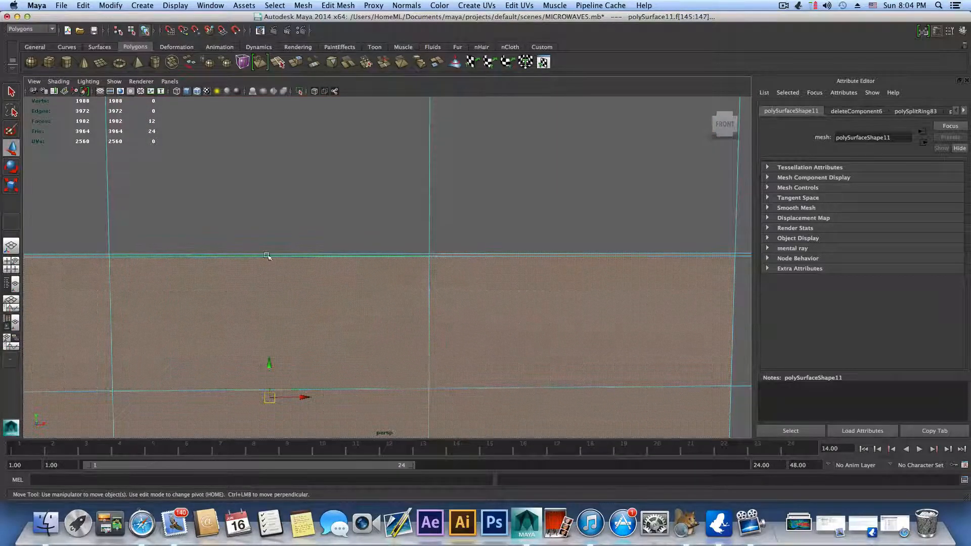
scroll(315, 367, down, 5)
alt+middle_drag(316, 367, 397, 233)
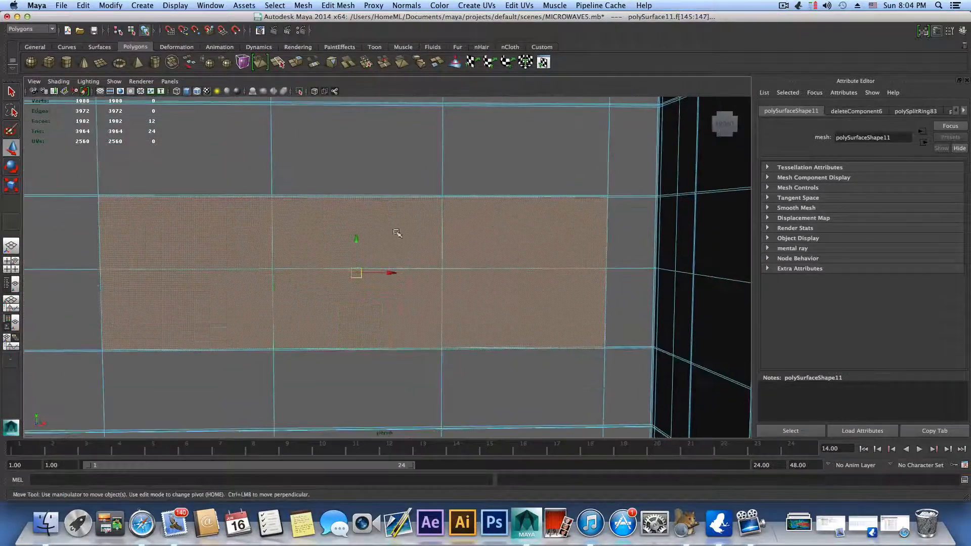
scroll(397, 233, down, 6)
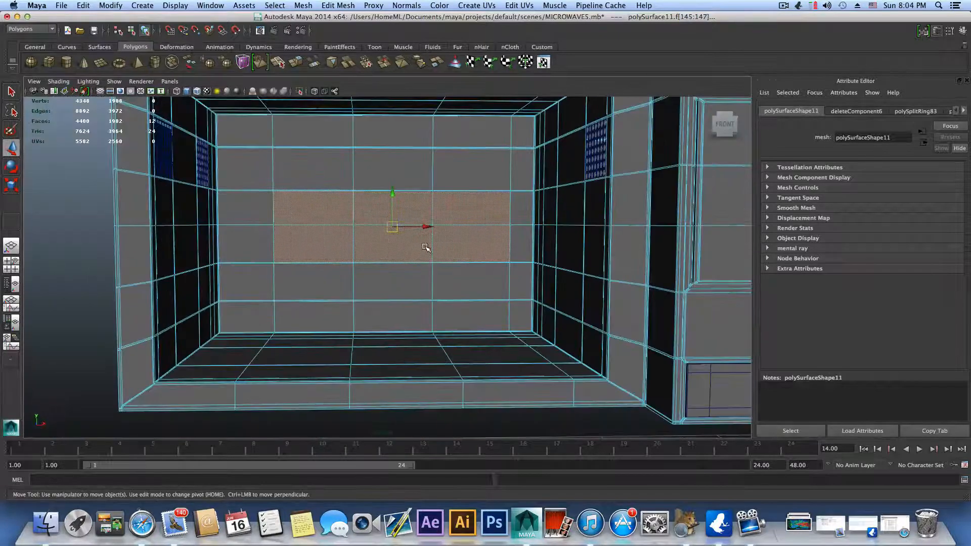
Step: Grow the face selection repeatedly until it covers the cavity's back, sides, floor and ceiling up to the front rim
key(shift+period)
key(shift+period)
key(shift+period)
key(shift+period)
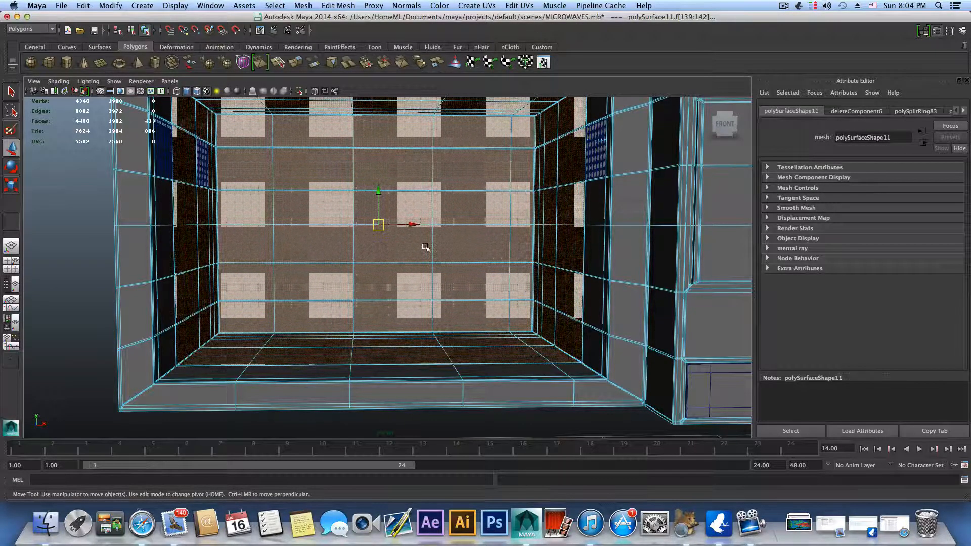
key(shift+period)
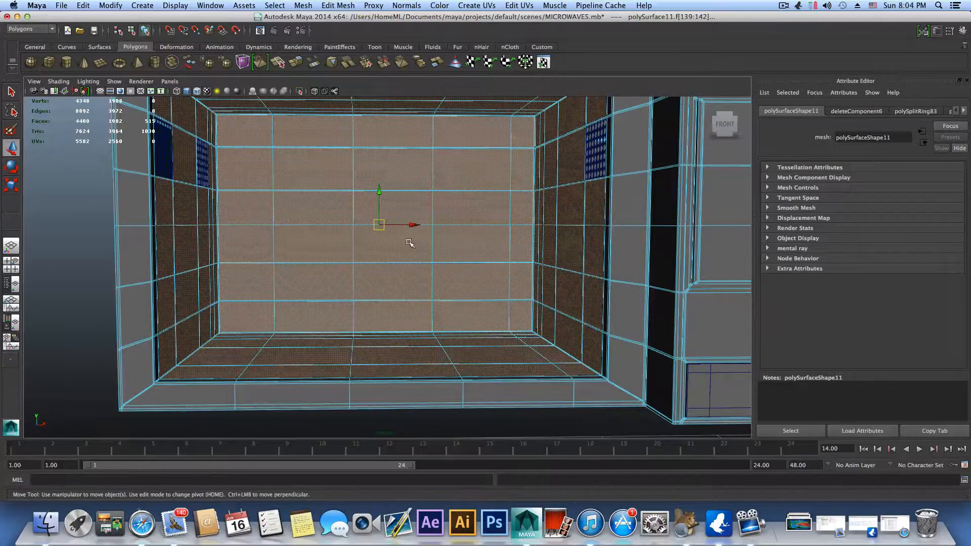
alt+drag(409, 243, 563, 136)
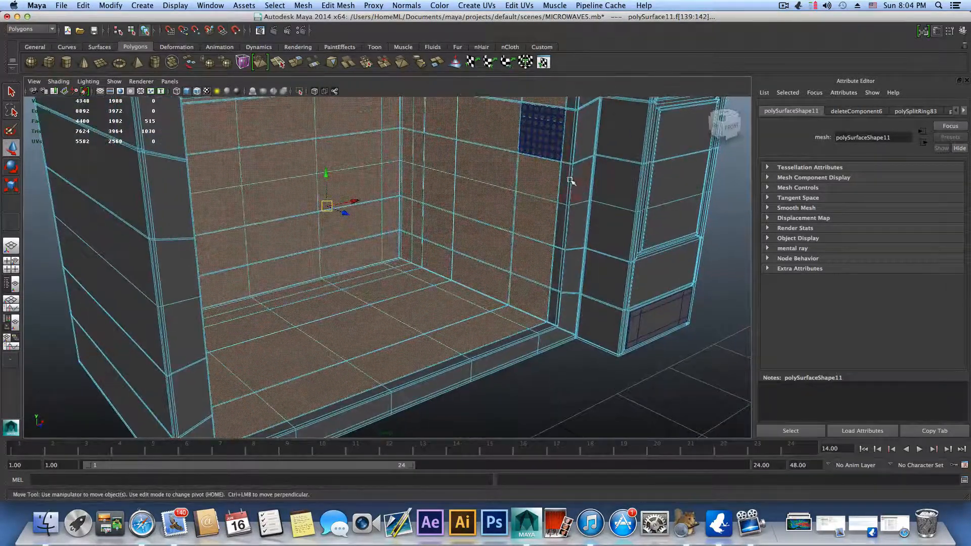
key(shift+period)
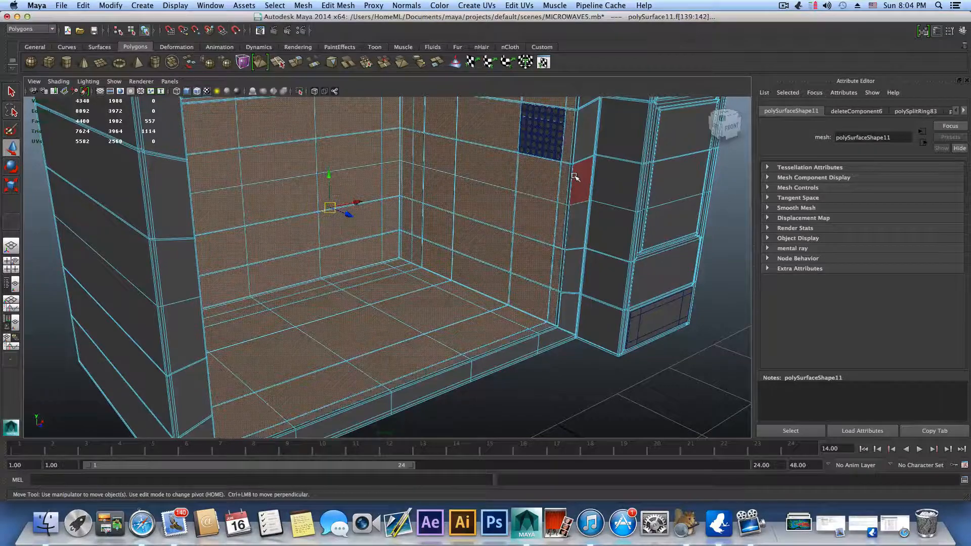
alt+drag(574, 176, 514, 344)
alt+middle_drag(513, 344, 514, 360)
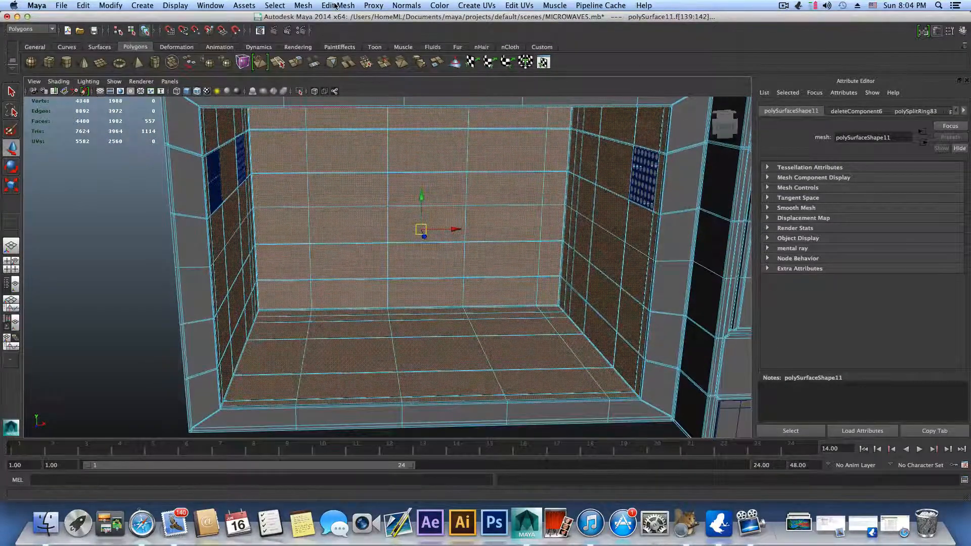
Step: Extract the selected cavity faces from the microwave body as a separate mesh and return to object selection
click(26, 29)
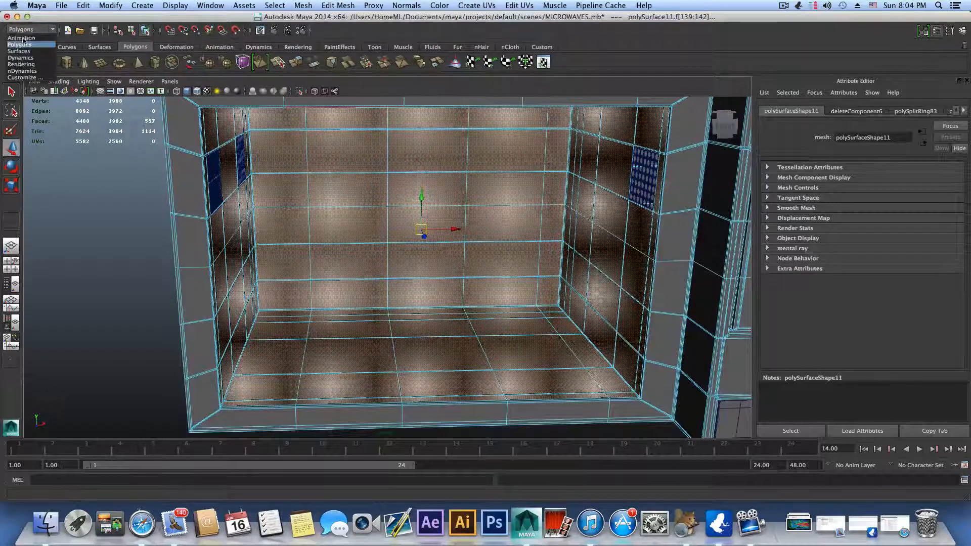
click(21, 45)
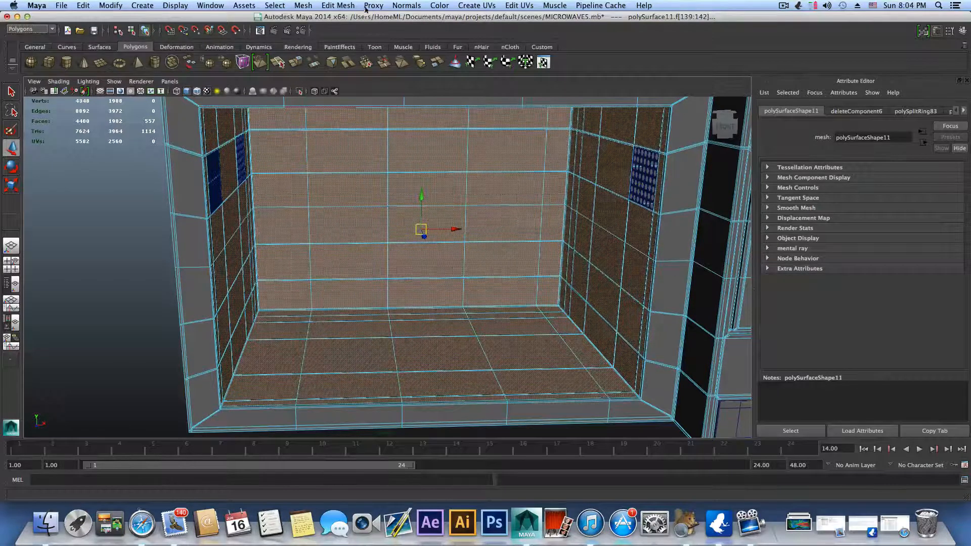
click(338, 5)
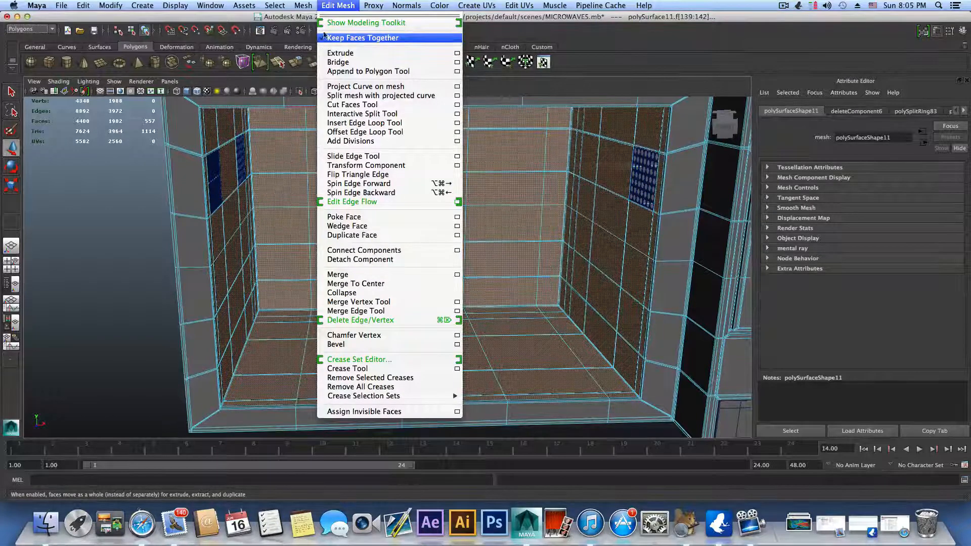
mouse_move(307, 6)
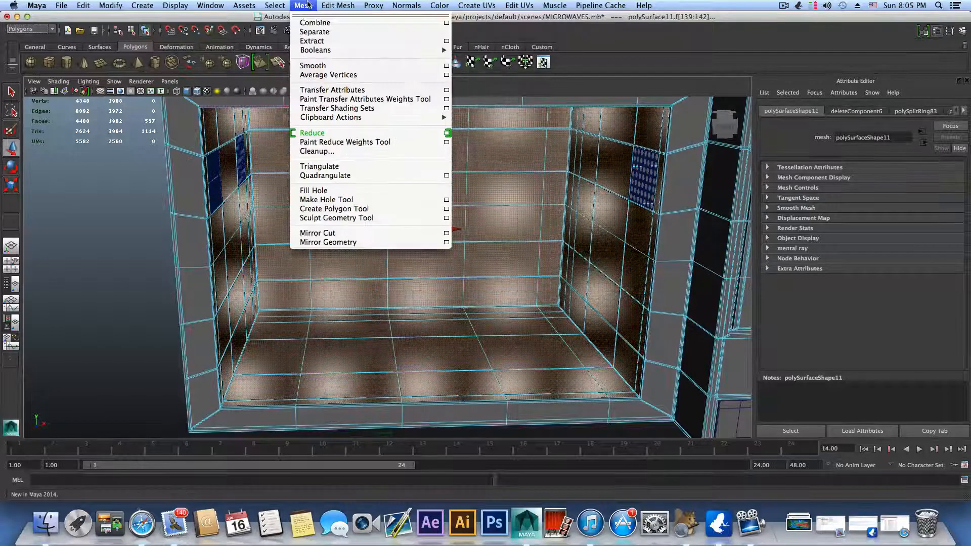
click(313, 41)
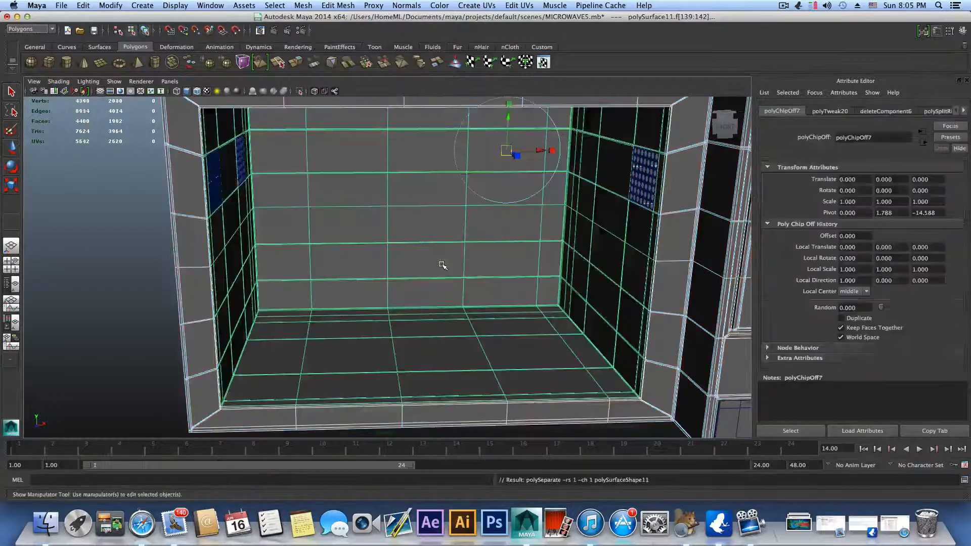
scroll(520, 288, down, 5)
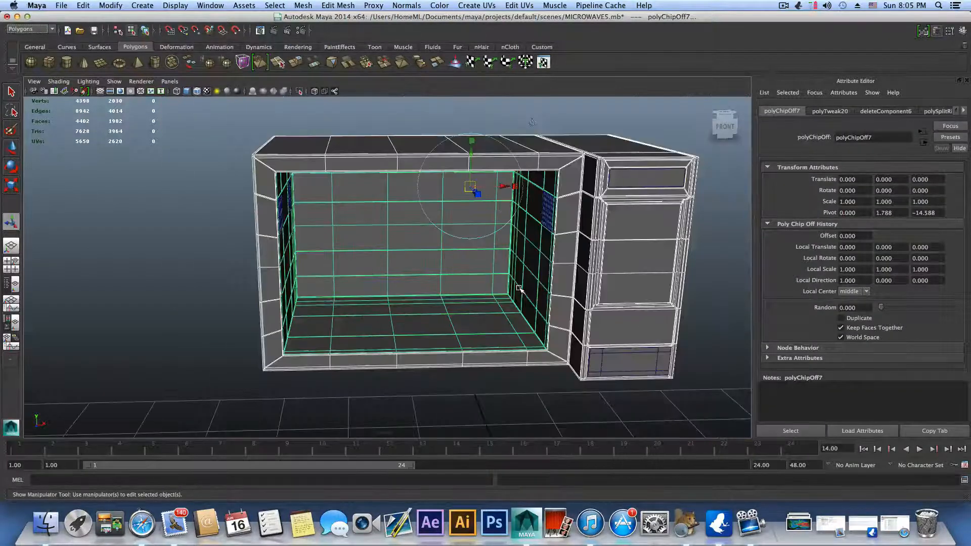
key(F8)
key(F8)
Step: Select the extracted cavity liner and the outer body in turn and together to check them as separate meshes
click(515, 286)
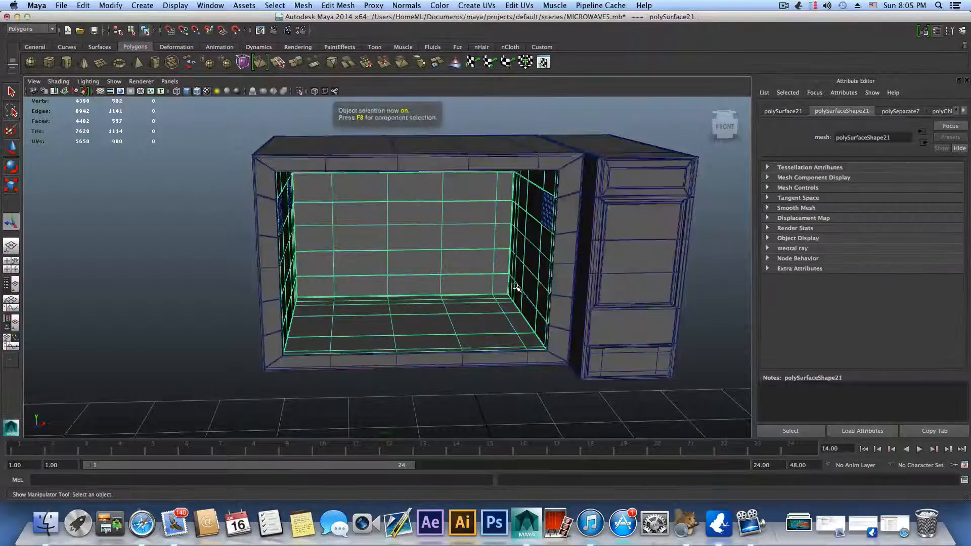
click(492, 151)
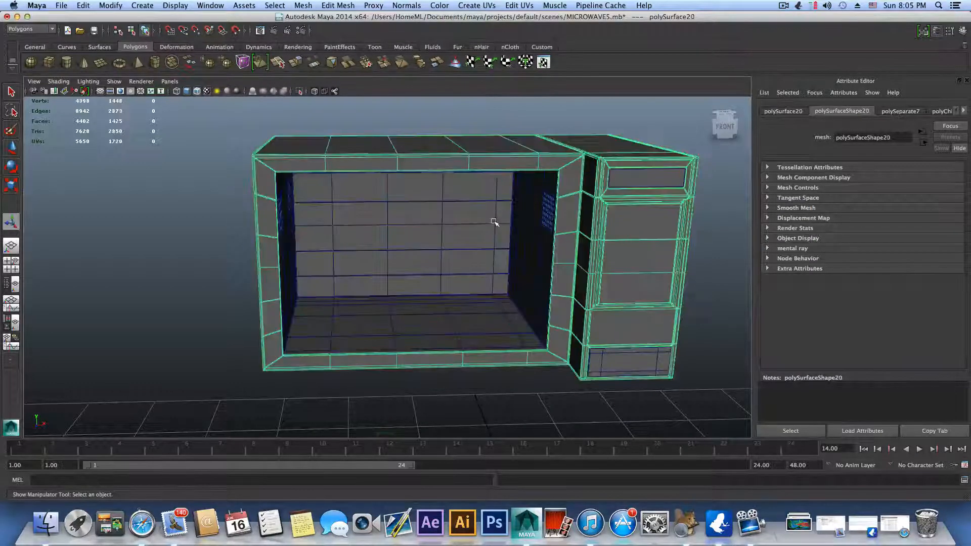
click(493, 221)
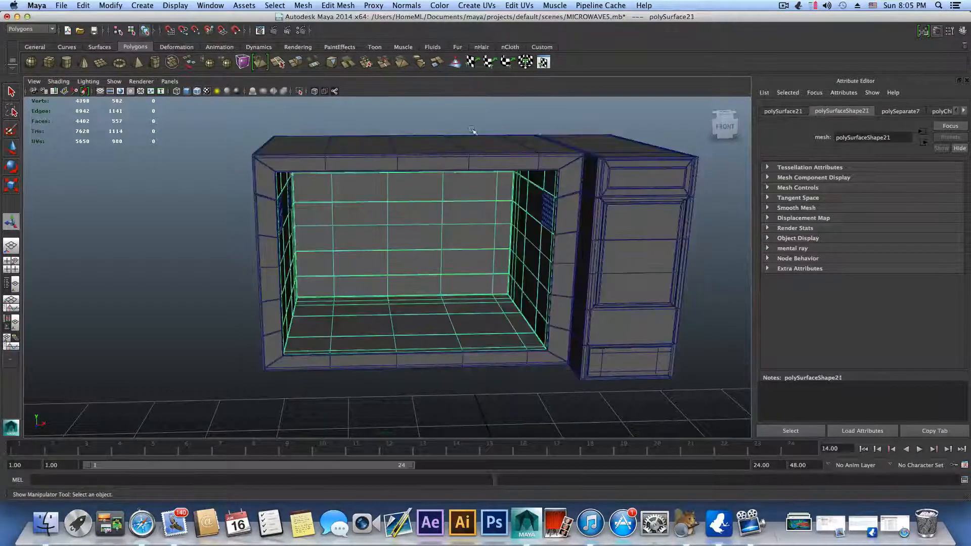
click(478, 163)
shift+click(477, 216)
key(space)
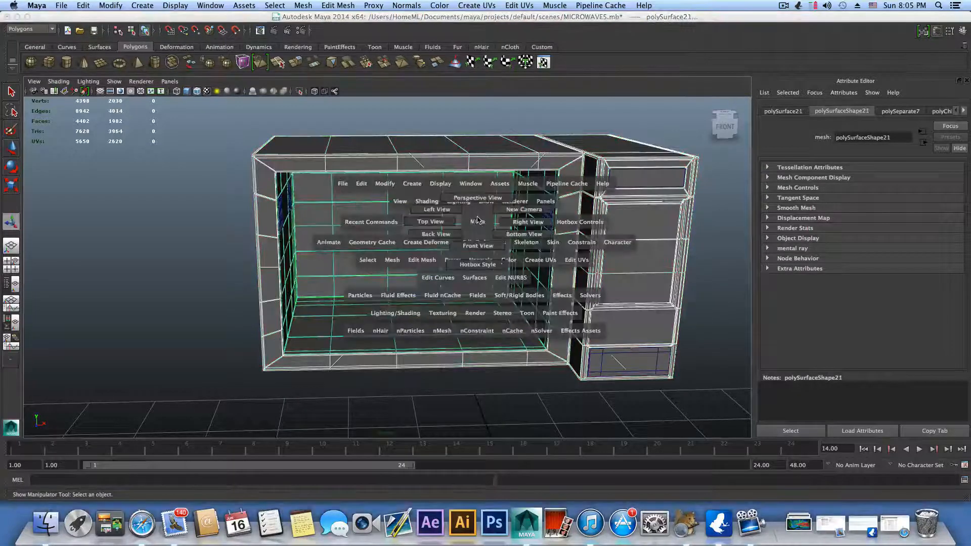
alt+drag(477, 221, 517, 227)
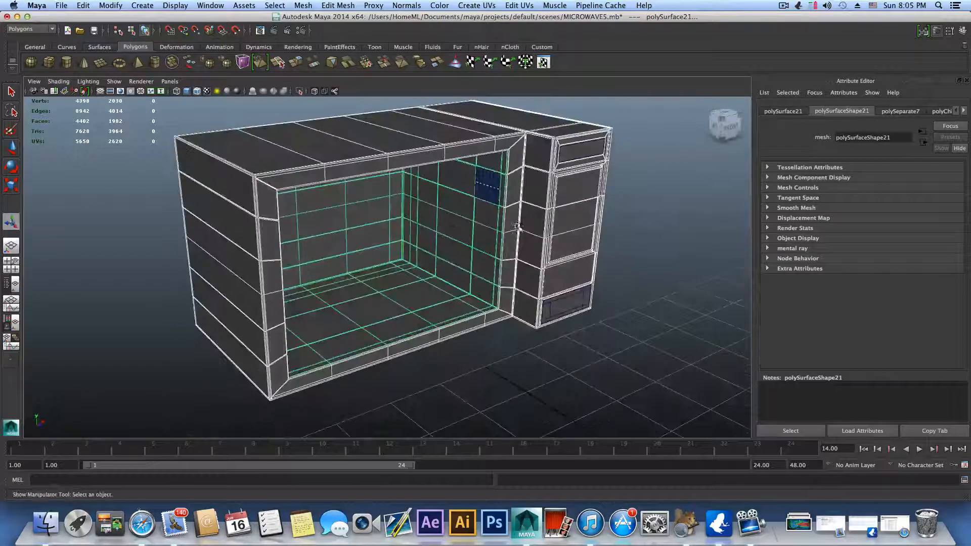
alt+drag(424, 205, 385, 197)
alt+right_drag(422, 201, 528, 206)
alt+middle_drag(529, 206, 428, 229)
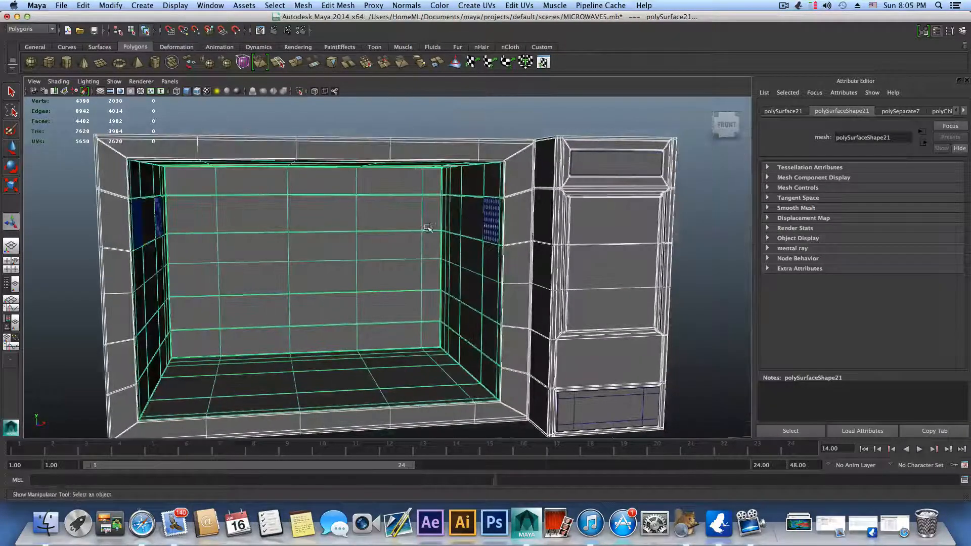
click(536, 212)
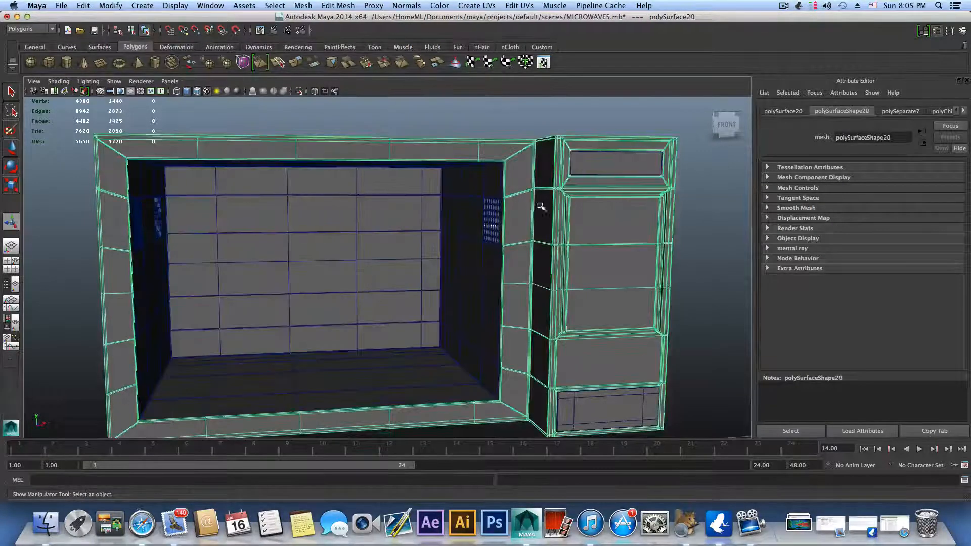
alt+drag(537, 205, 535, 238)
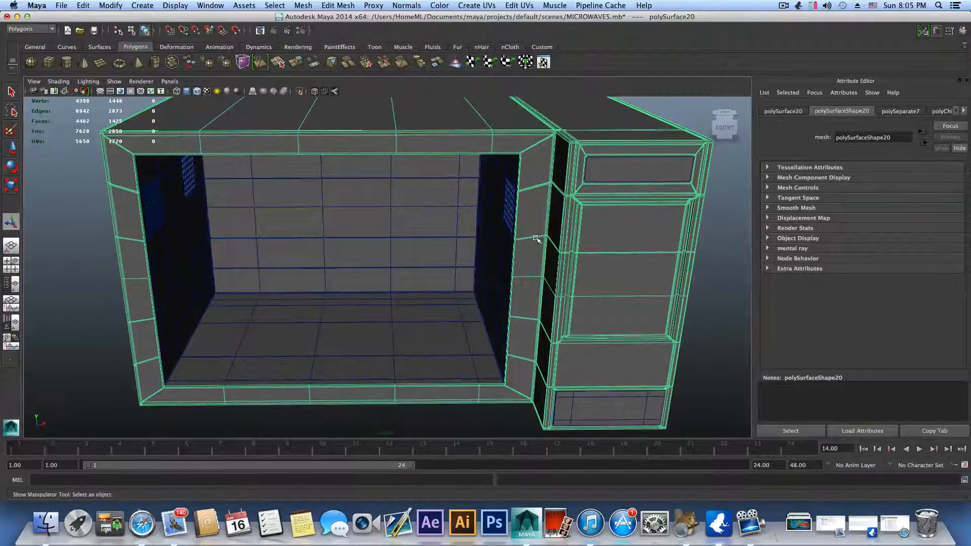
Step: Inspect the cavity liner's side walls, selecting the perforated vent grilles on both sides and the liner itself
click(411, 262)
alt+drag(412, 277, 463, 241)
alt+right_drag(463, 241, 602, 251)
alt+middle_drag(563, 273, 520, 320)
alt+right_drag(520, 321, 645, 297)
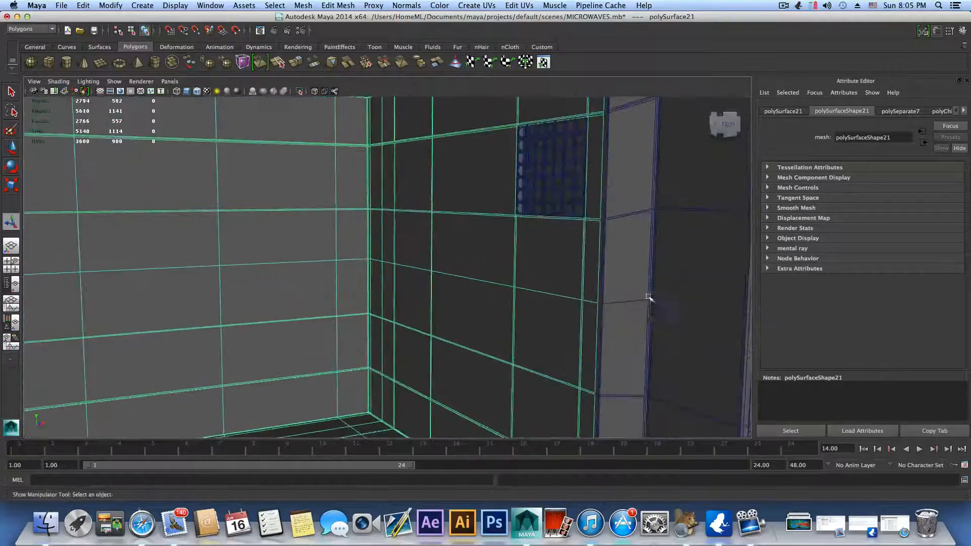
click(564, 171)
alt+drag(532, 237, 392, 201)
key(ctrl+d)
click(84, 173)
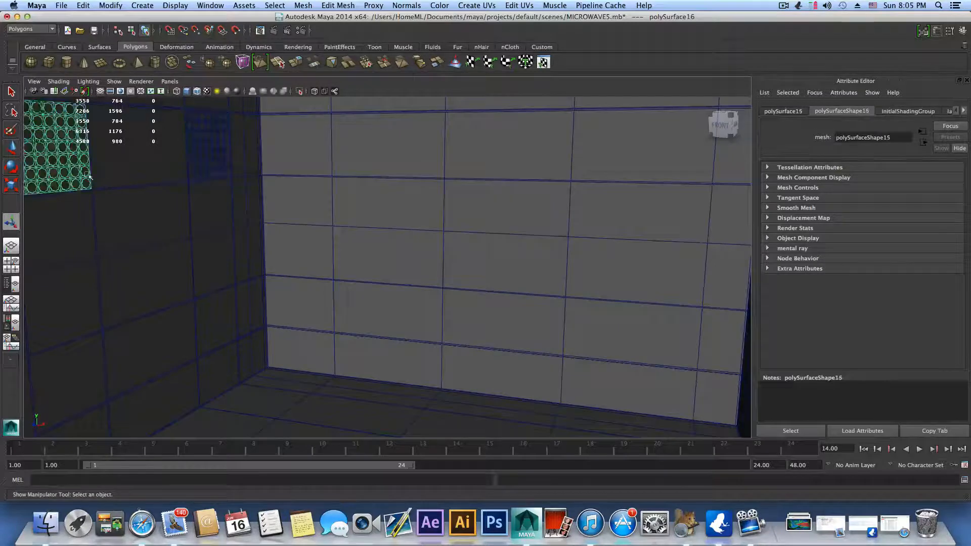
alt+drag(83, 173, 411, 252)
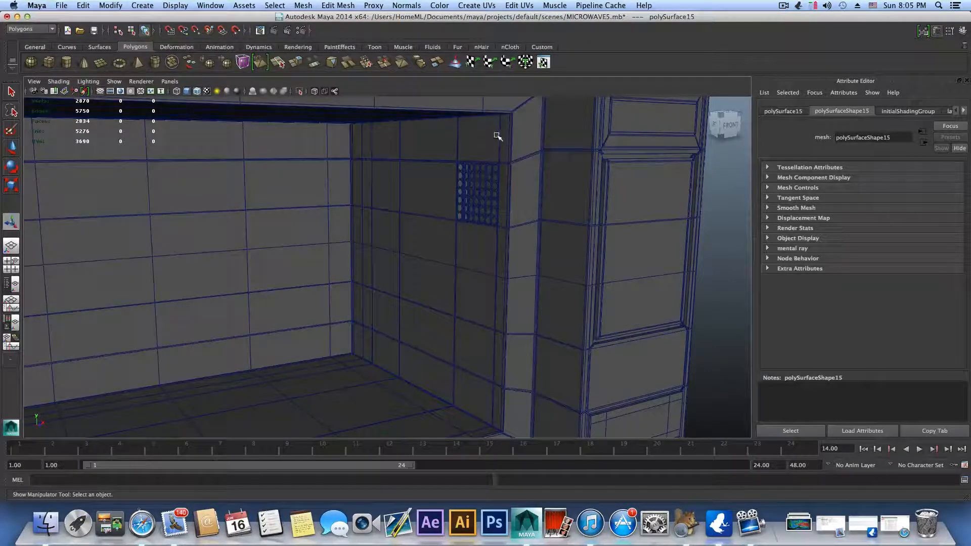
click(481, 249)
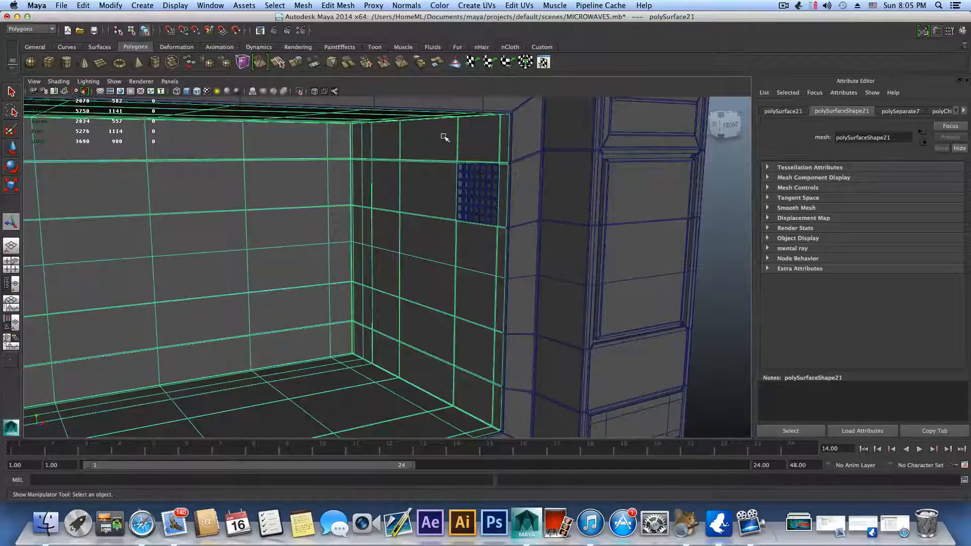
Step: Check the separate meshes by selecting the right wall's vent grille, the cavity liner and the outer body in turn
click(464, 189)
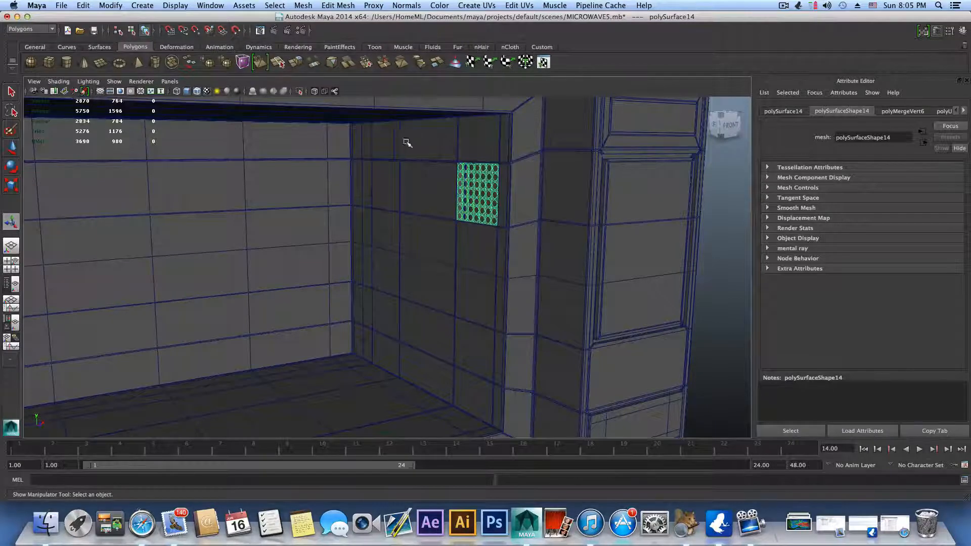
click(390, 183)
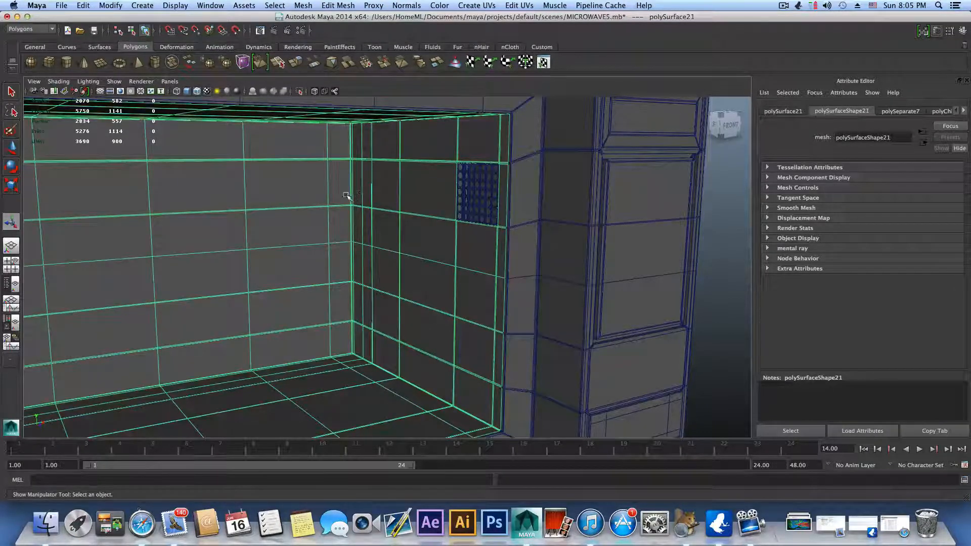
click(588, 167)
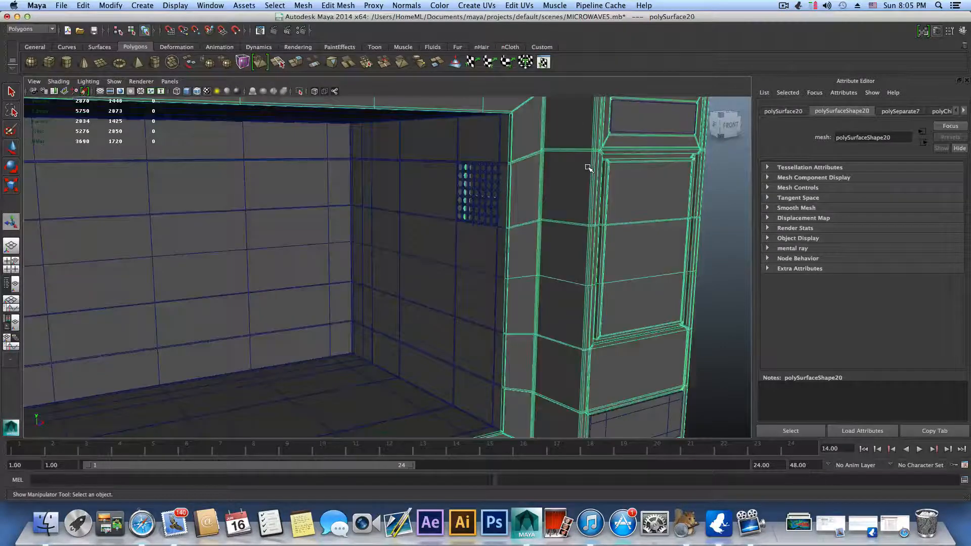
key(f)
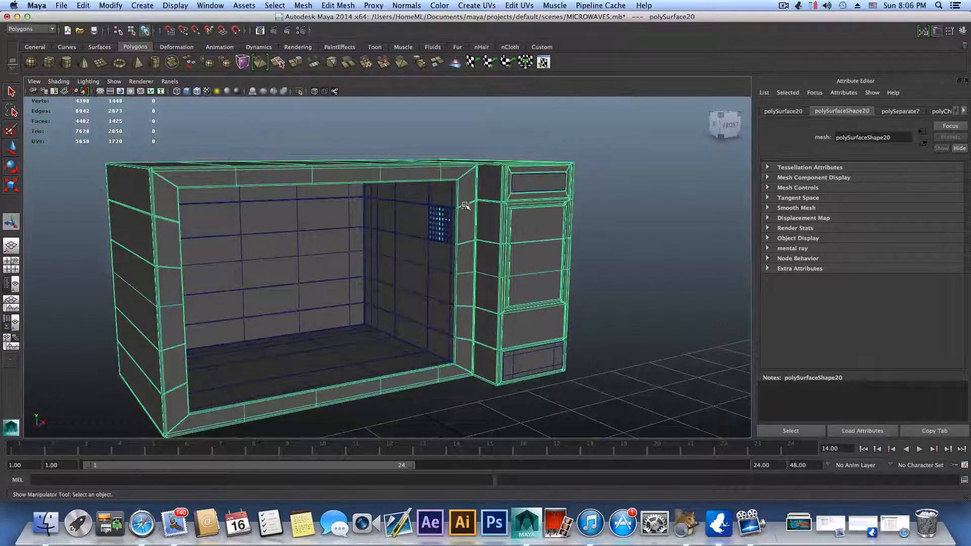
scroll(464, 227, up, 6)
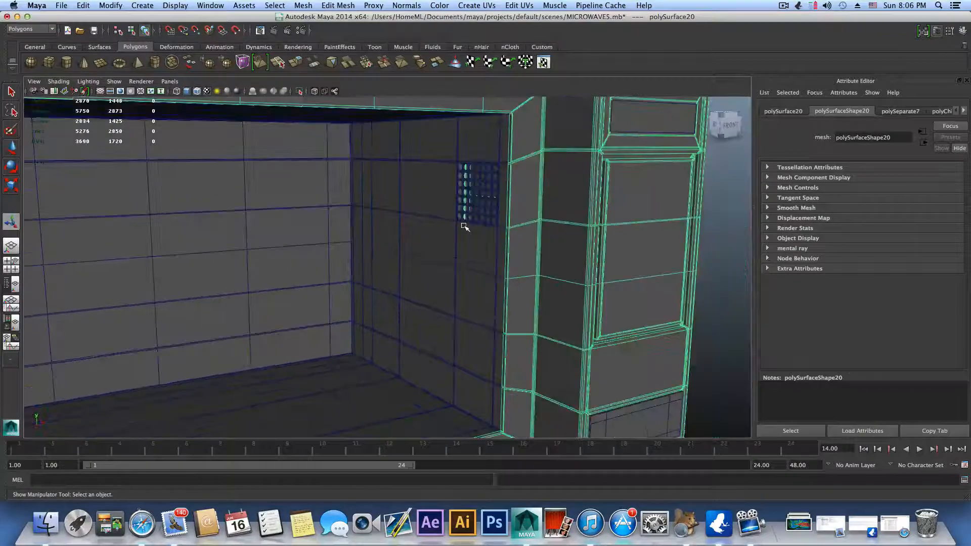
Step: Select the cavity liner and, in edge mode, pick the middle edge loop where its right wall meets the floor
alt+drag(462, 236, 425, 264)
click(433, 283)
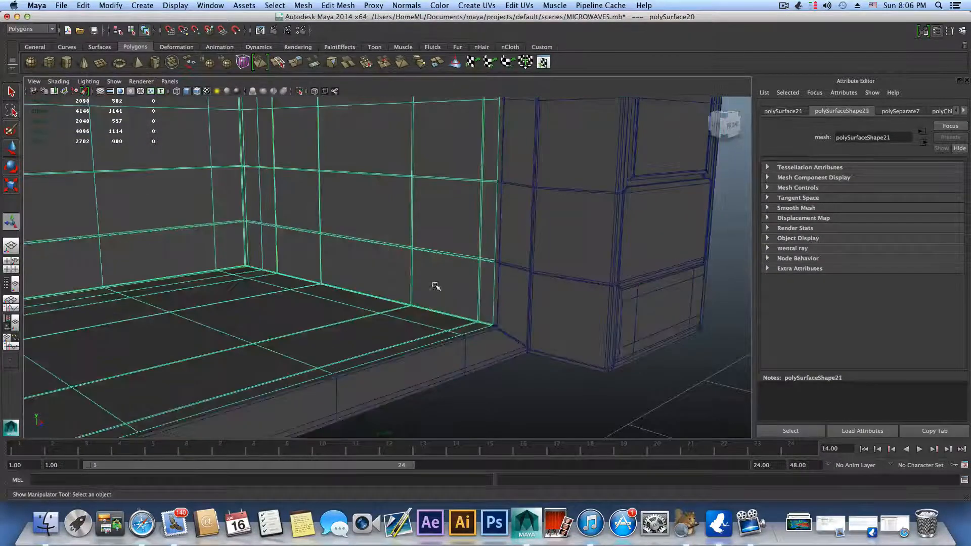
alt+right_drag(434, 283, 597, 284)
alt+middle_drag(472, 182, 459, 147)
alt+right_drag(470, 273, 611, 308)
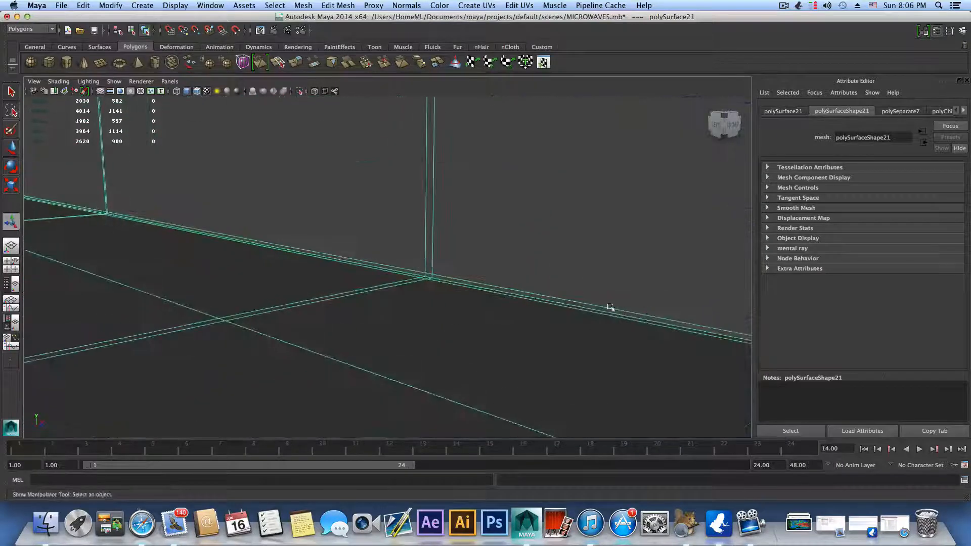
alt+middle_drag(612, 308, 492, 291)
alt+drag(604, 338, 609, 301)
right_drag(462, 292, 506, 314)
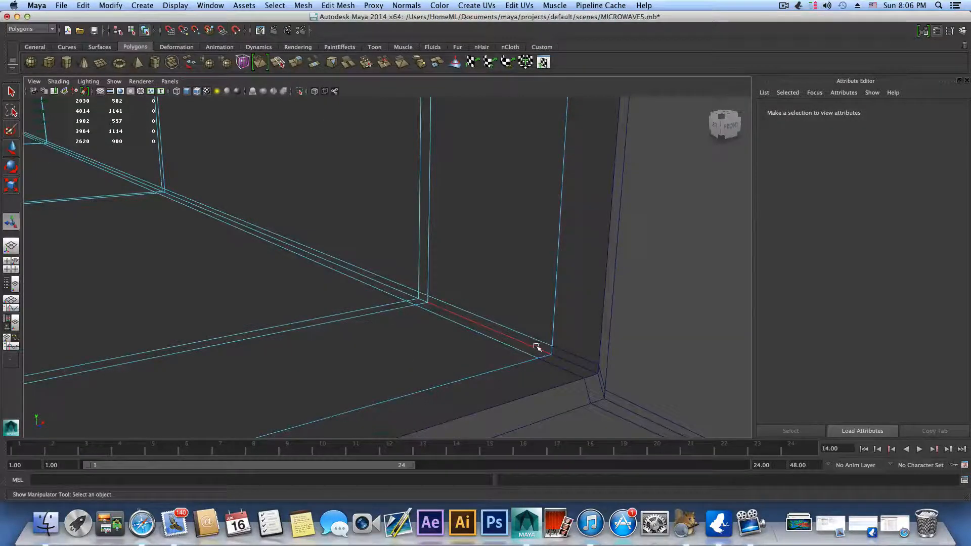
double_click(537, 347)
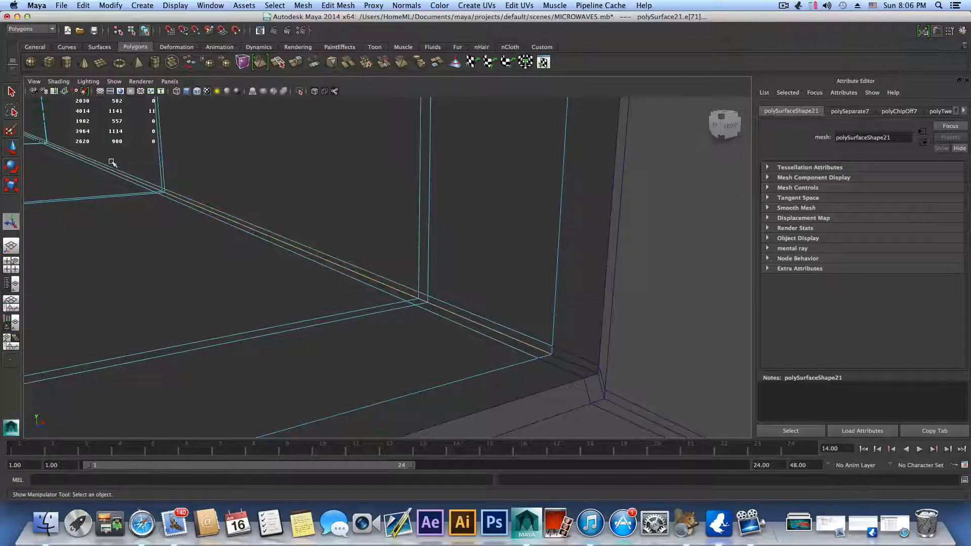
Step: Add the right back corner's vertical edge loop and the loop between the back wall and floor to the selection
alt+right_drag(486, 323, 374, 312)
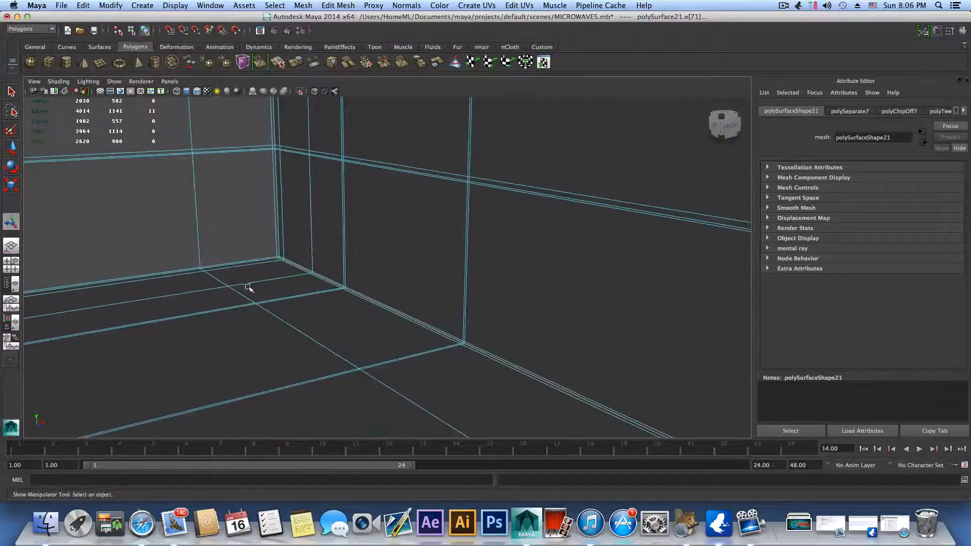
alt+right_drag(249, 288, 398, 330)
alt+drag(398, 330, 558, 317)
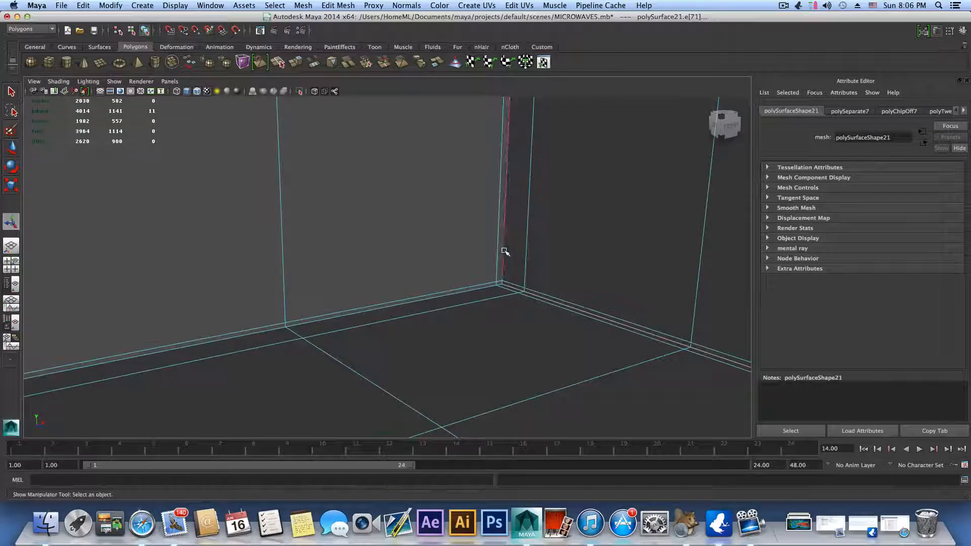
shift+double_click(504, 251)
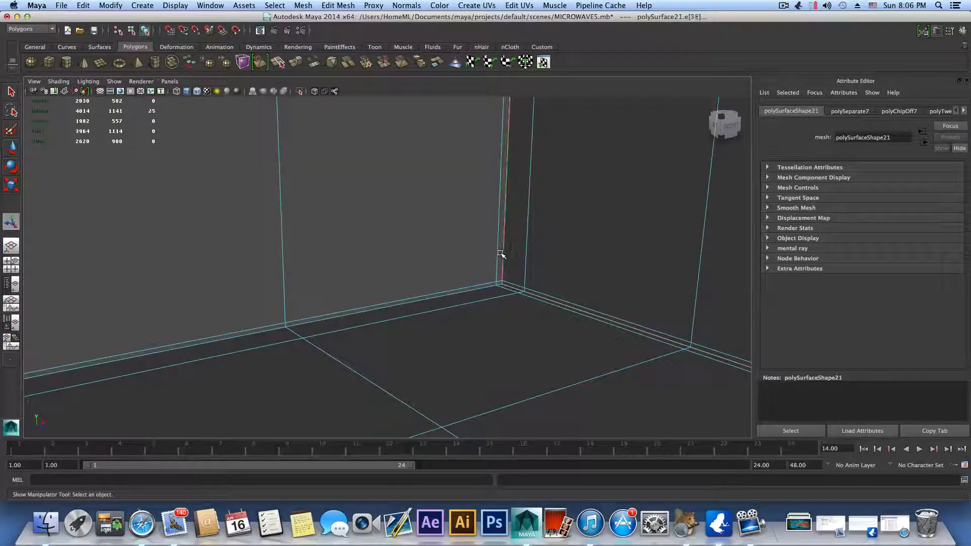
shift+double_click(469, 289)
Step: Add the middle edge loop where the liner's right wall meets the ceiling to the selection
scroll(541, 216, down, 6)
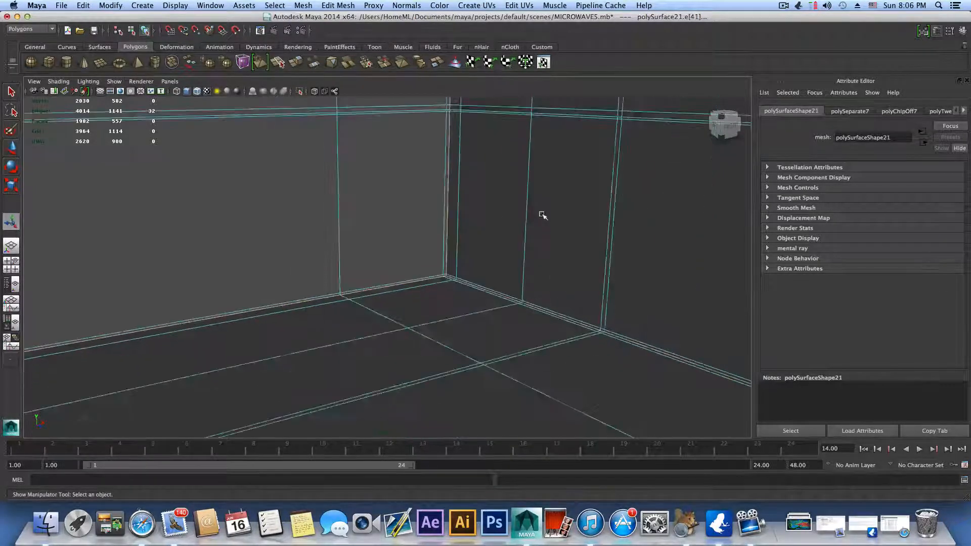
scroll(398, 175, down, 3)
scroll(416, 263, down, 3)
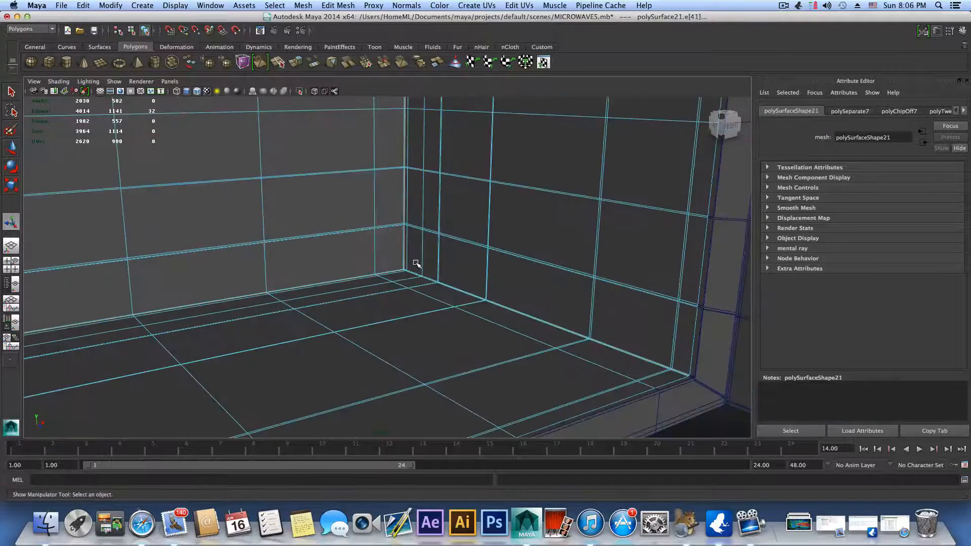
alt+middle_drag(280, 292, 411, 282)
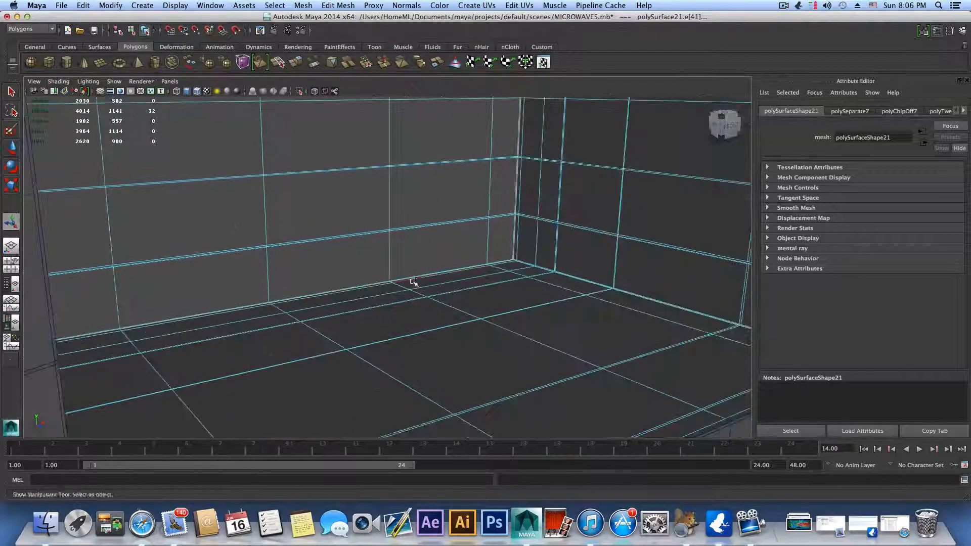
alt+drag(411, 282, 351, 319)
alt+middle_drag(351, 320, 335, 364)
alt+middle_drag(445, 149, 392, 288)
alt+drag(392, 288, 447, 286)
alt+middle_drag(446, 286, 314, 393)
scroll(550, 300, up, 3)
alt+middle_drag(550, 300, 410, 370)
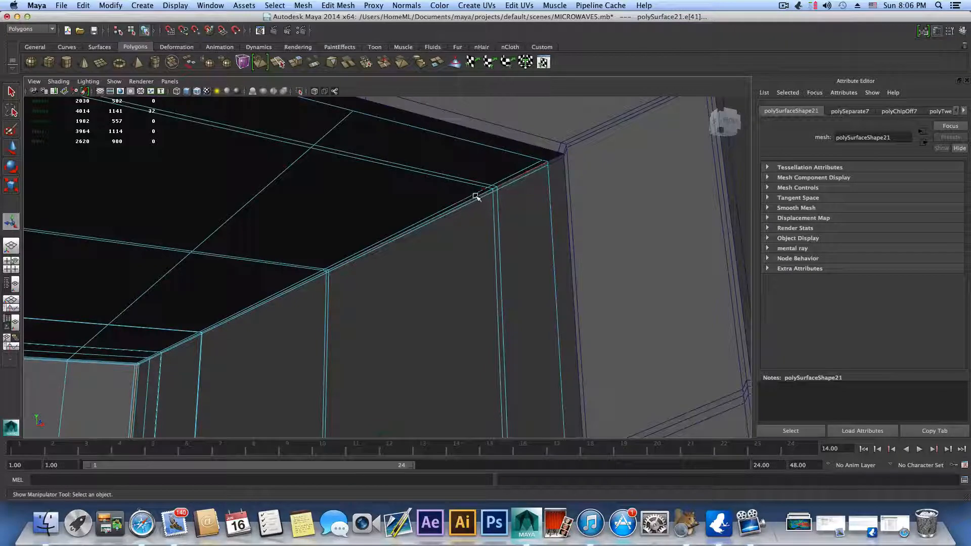
scroll(479, 201, up, 3)
alt+middle_drag(487, 197, 457, 240)
alt+right_drag(462, 235, 392, 254)
alt+middle_drag(496, 242, 487, 244)
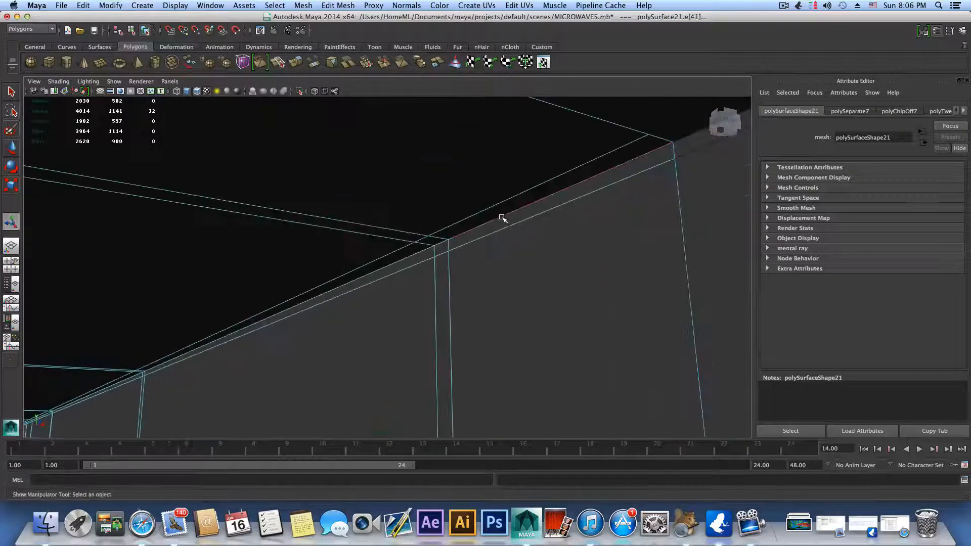
shift+double_click(419, 250)
Step: Add the ceiling's edge loops along the back wall and along the left wall to the selection
alt+drag(284, 282, 669, 295)
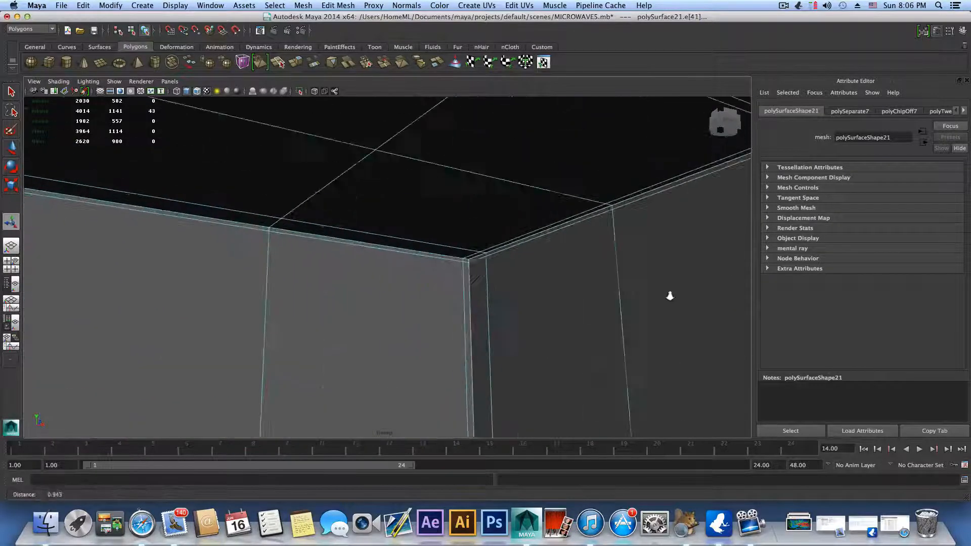
alt+right_drag(377, 273, 153, 281)
alt+drag(152, 281, 423, 283)
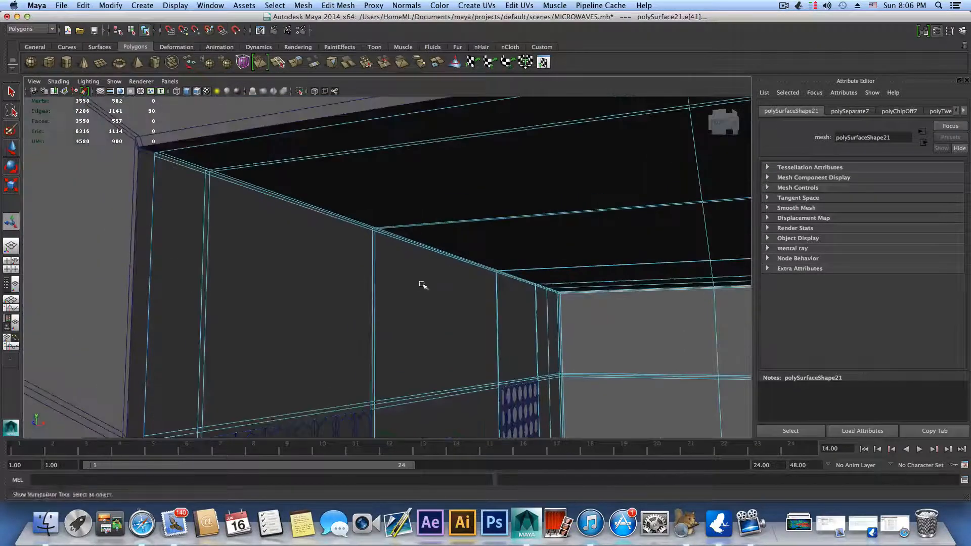
alt+middle_drag(422, 284, 173, 202)
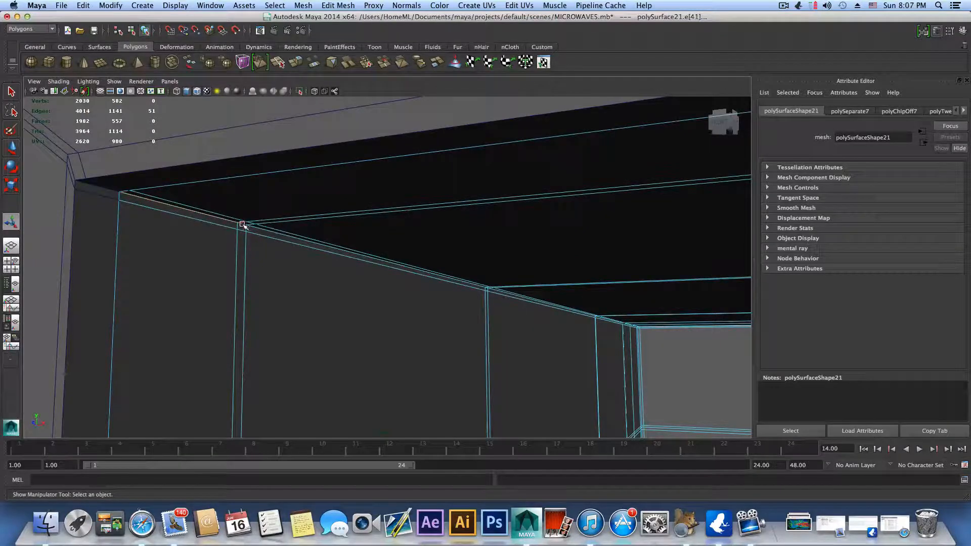
alt+middle_drag(349, 325, 202, 16)
scroll(304, 288, up, 10)
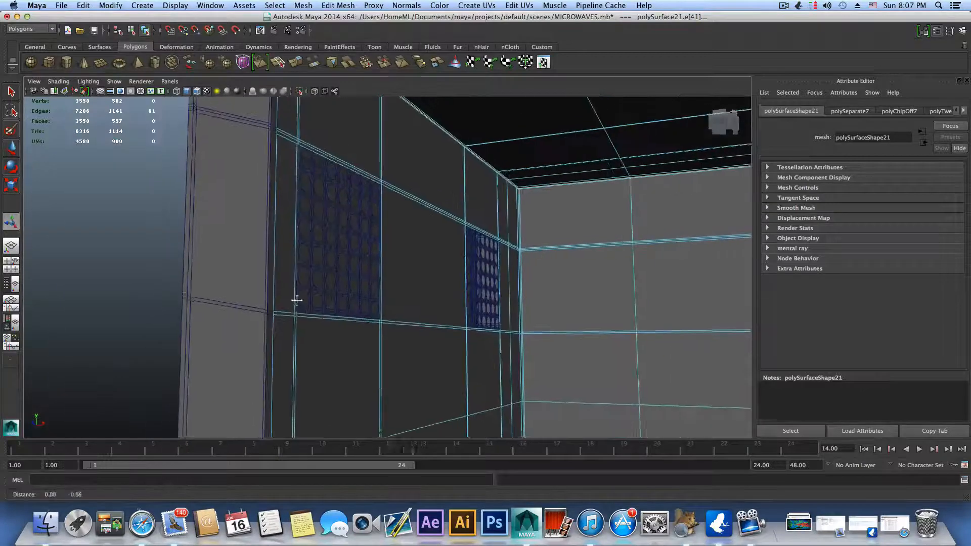
Step: Add the left back corner's vertical edge loop and the loop between the left wall and floor to the selection
alt+right_drag(461, 332, 321, 351)
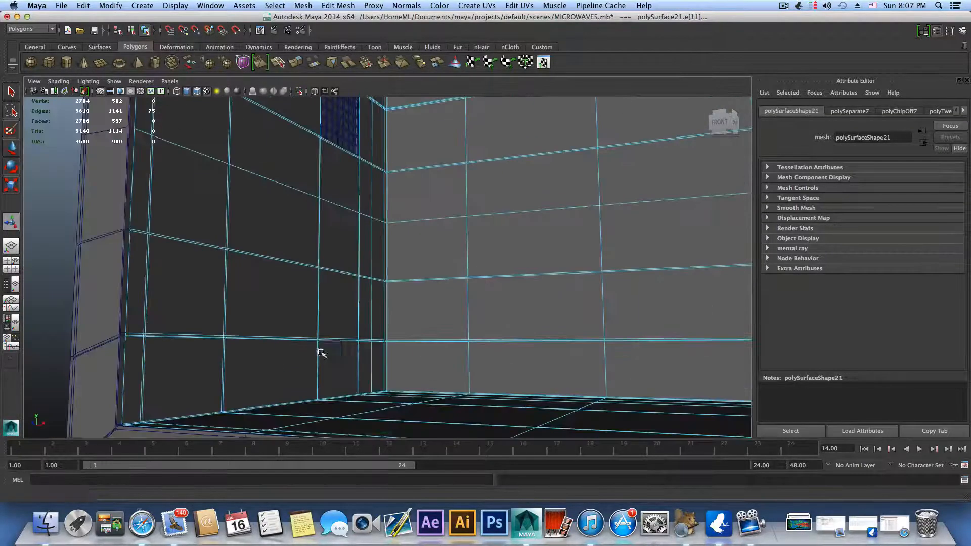
alt+drag(321, 351, 275, 371)
alt+middle_drag(275, 370, 349, 211)
alt+right_drag(348, 210, 422, 255)
alt+drag(283, 234, 329, 285)
alt+middle_drag(329, 285, 380, 295)
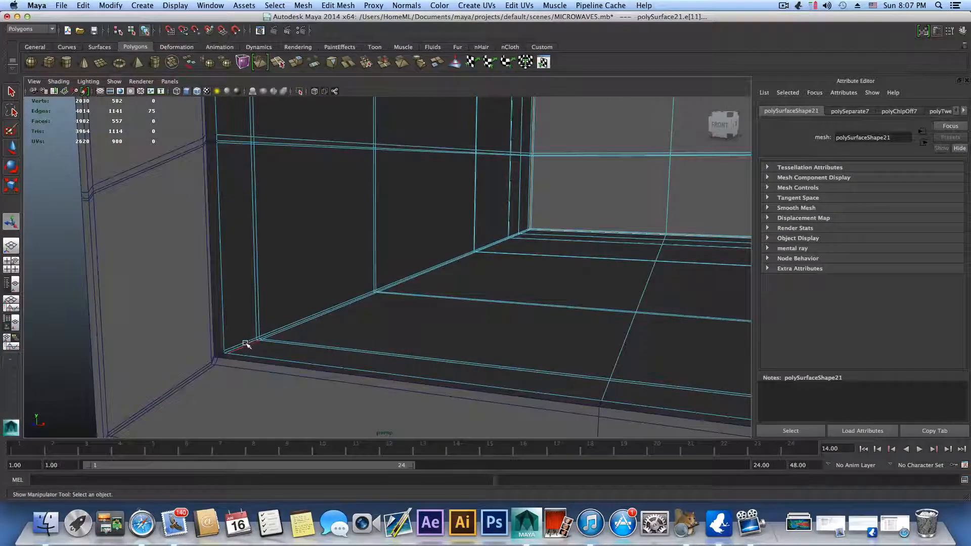
alt+drag(249, 338, 241, 361)
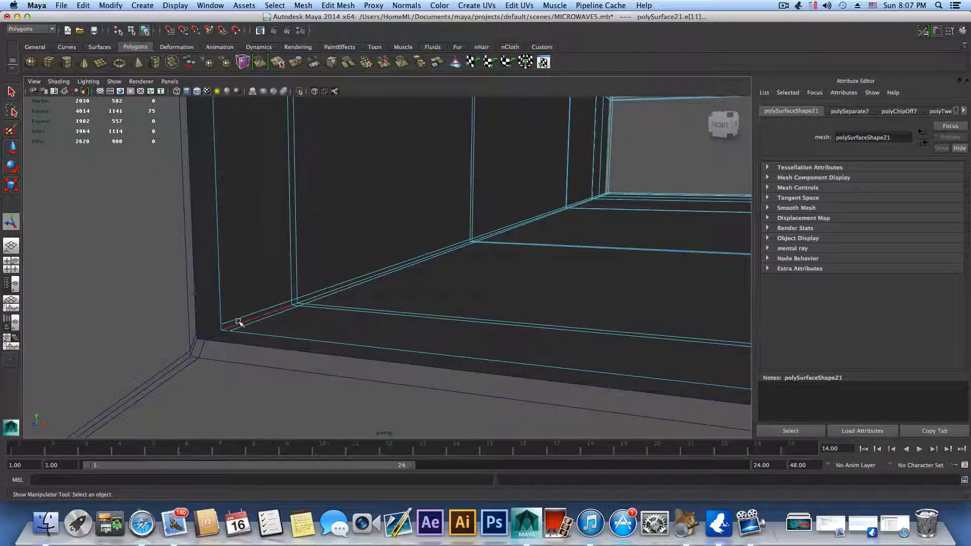
Step: Bevel the selected corner edge loops of the cavity liner with offset 0.5 and 1 segment
alt+drag(509, 234, 483, 220)
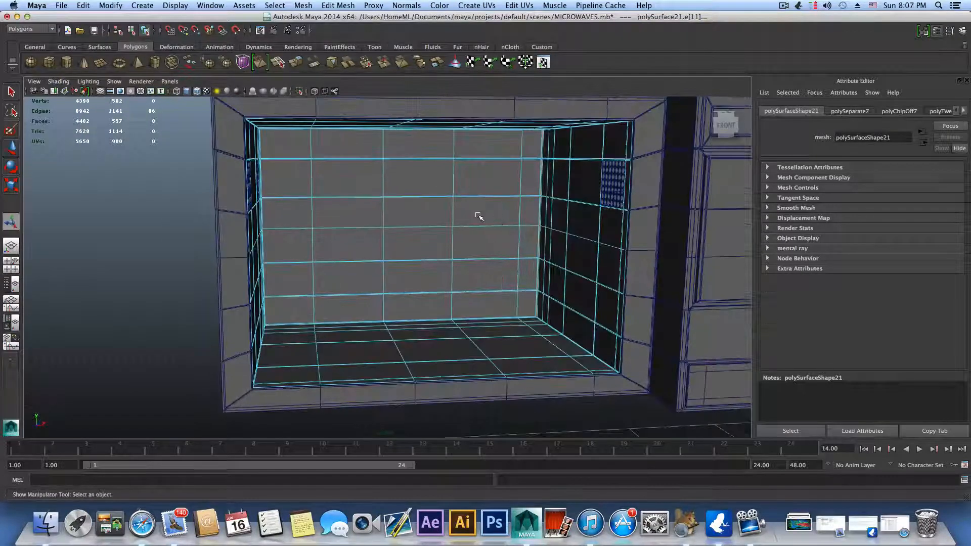
shift+right_drag(478, 216, 515, 216)
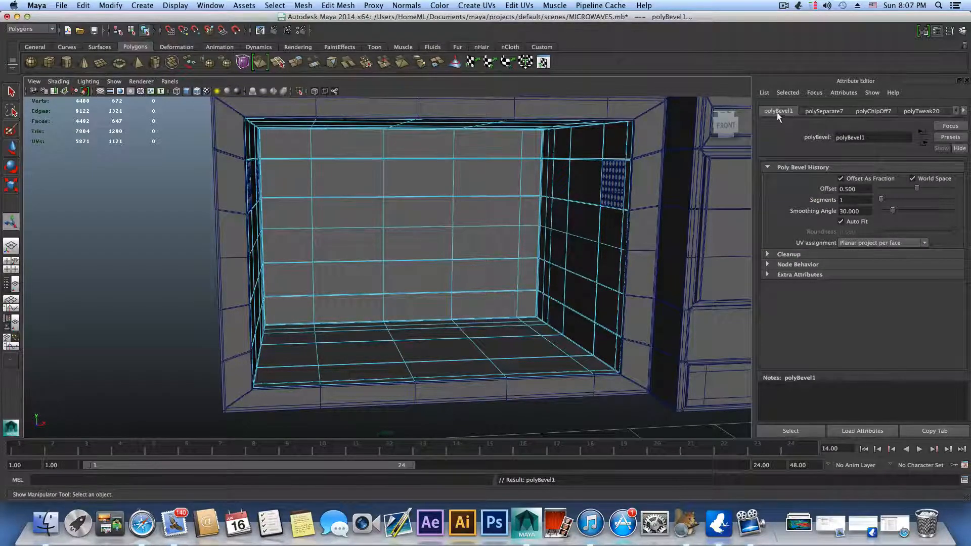
Step: Examine the beveled cavity corners around the right wall, ceiling and front rim
alt+middle_drag(644, 257, 488, 335)
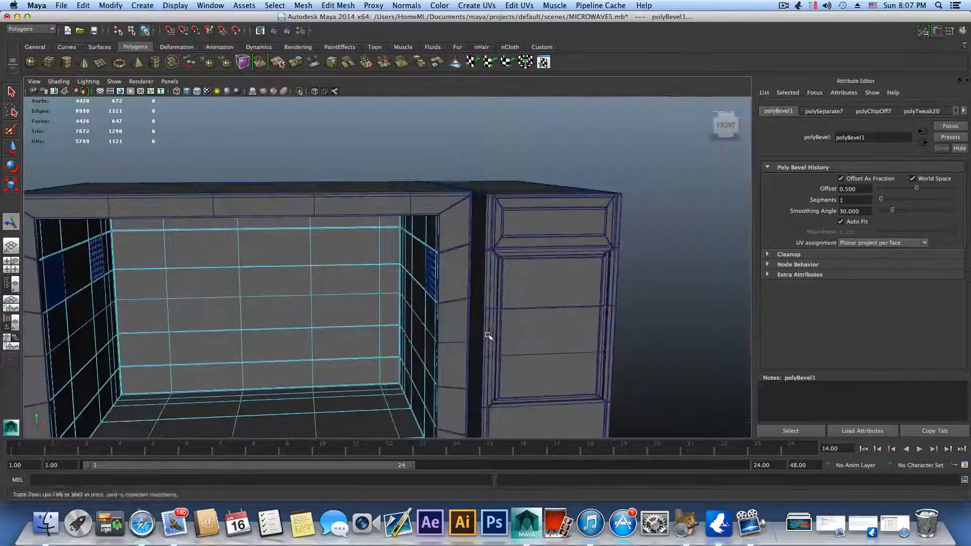
alt+right_drag(462, 320, 581, 328)
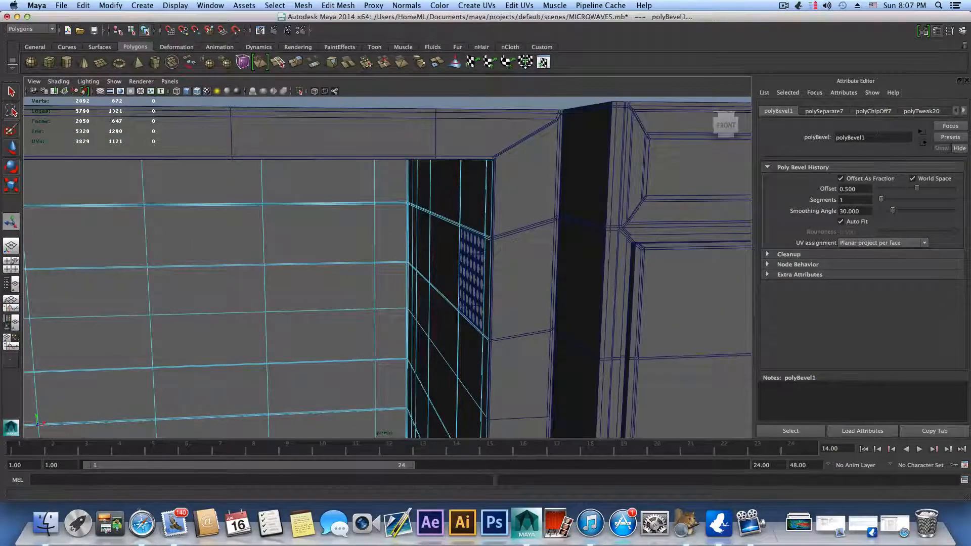
alt+right_drag(522, 245, 673, 215)
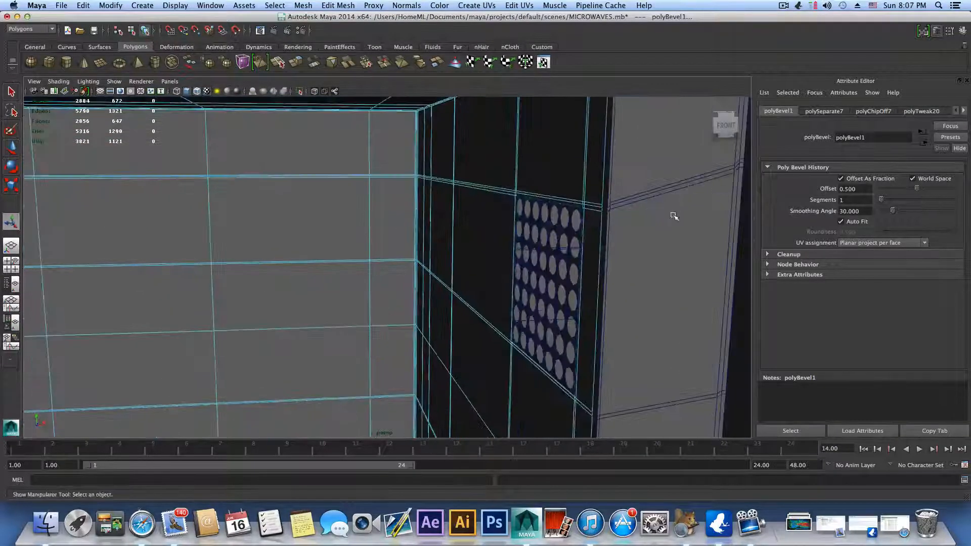
alt+middle_drag(673, 216, 561, 317)
alt+drag(561, 317, 553, 286)
alt+middle_drag(552, 286, 517, 381)
alt+right_drag(517, 381, 631, 351)
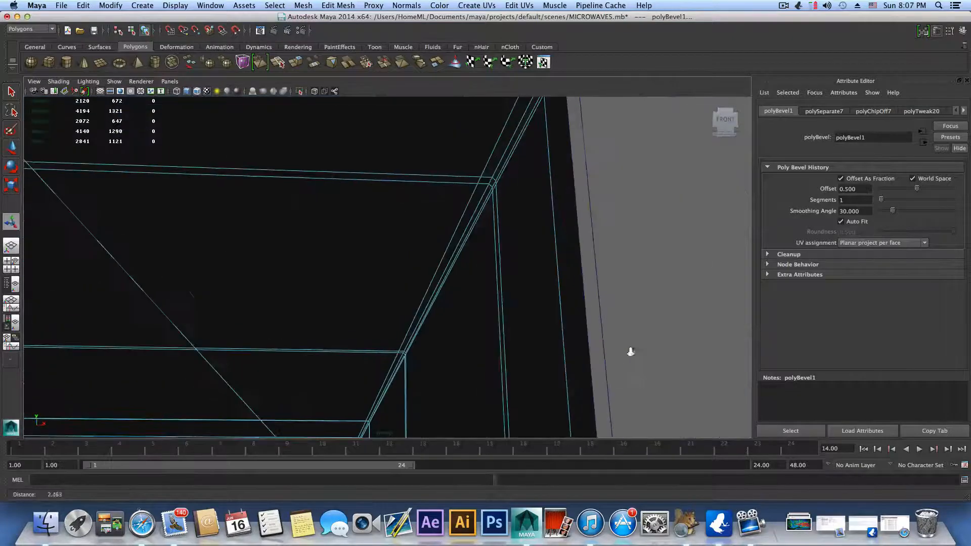
alt+middle_drag(631, 350, 614, 365)
alt+right_drag(614, 366, 596, 367)
alt+drag(619, 302, 632, 307)
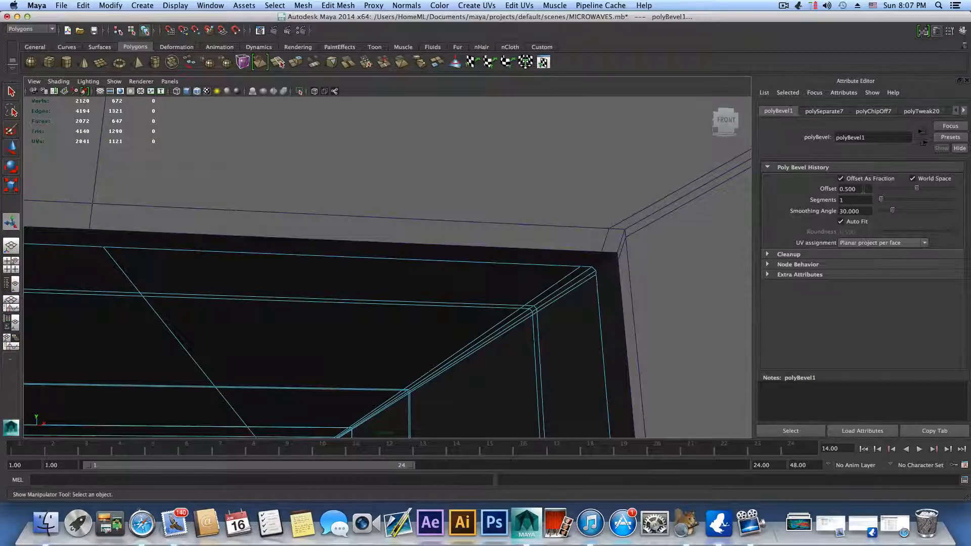
alt+right_drag(575, 304, 404, 290)
alt+drag(404, 290, 395, 305)
alt+middle_drag(395, 305, 477, 255)
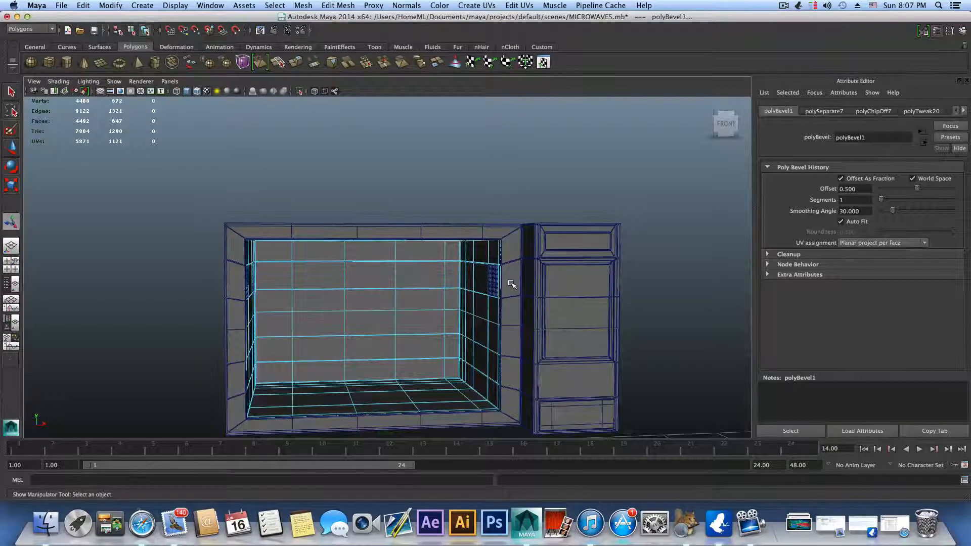
Step: Return to object selection and select the small display inset at the top of the control panel
key(F8)
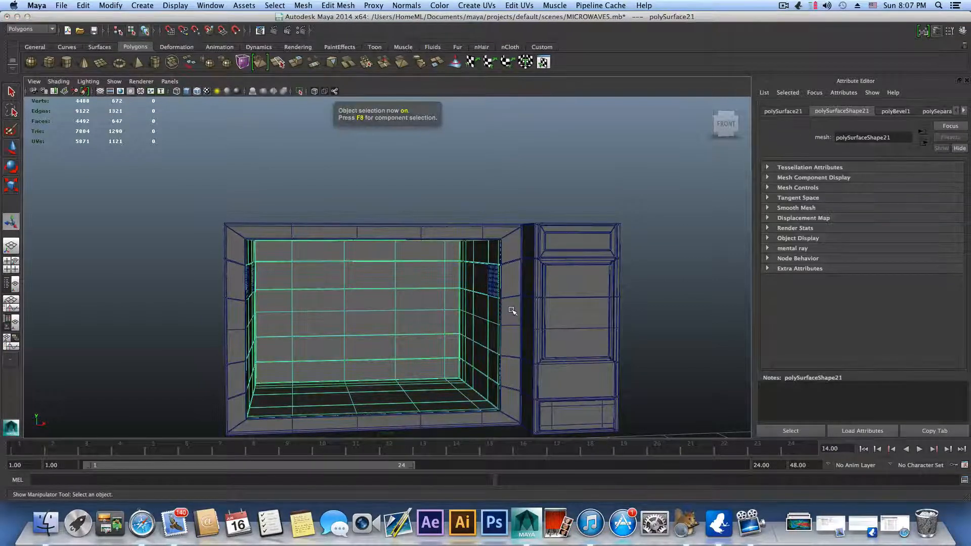
alt+drag(544, 299, 483, 298)
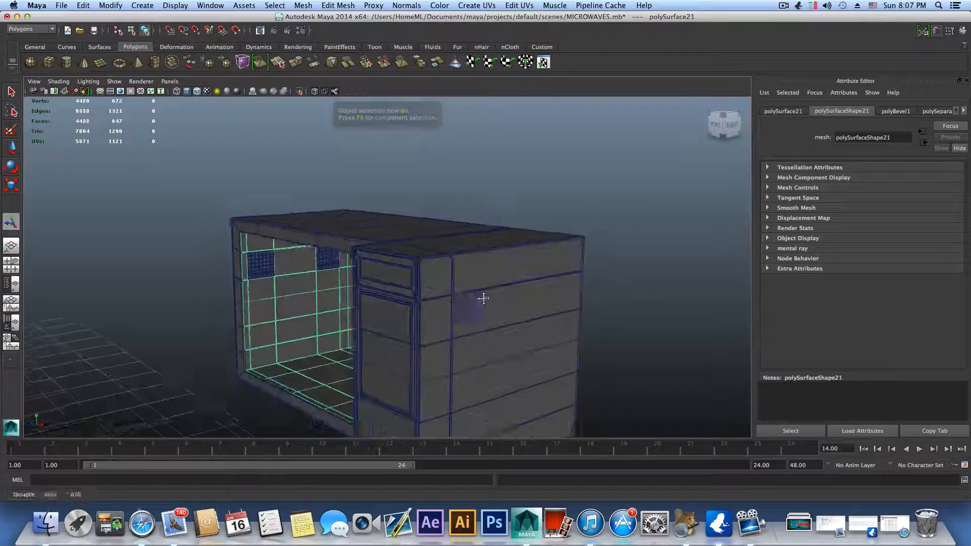
alt+middle_drag(483, 298, 495, 284)
click(412, 251)
alt+drag(423, 284, 427, 294)
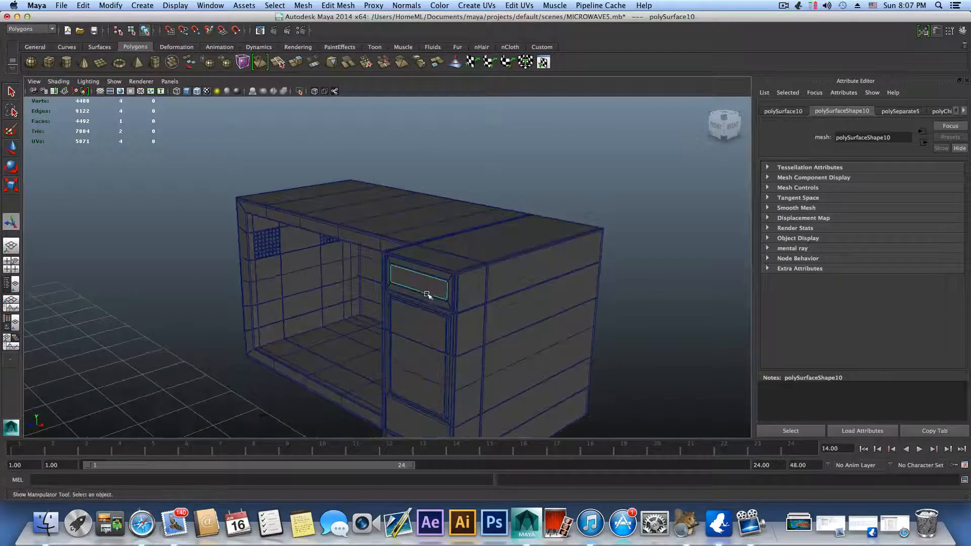
Step: Move the two overlapping display inset faces out of the control panel's upper recess to in front of the microwave body
click(11, 147)
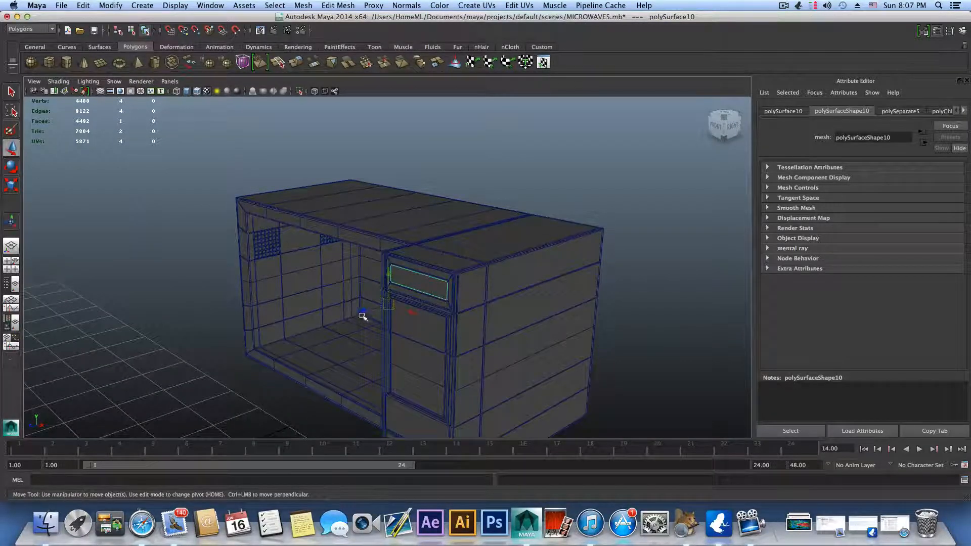
drag(362, 316, 287, 340)
click(419, 285)
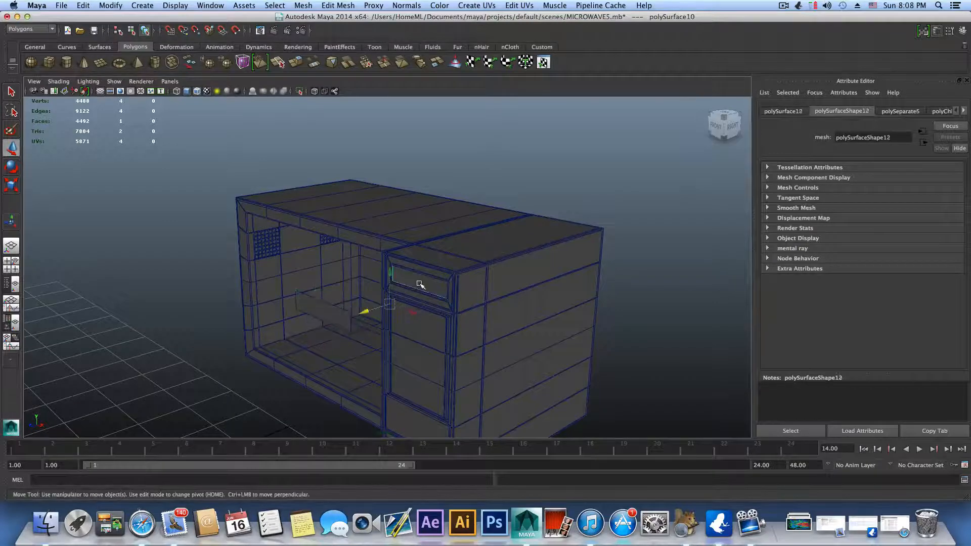
drag(367, 310, 312, 332)
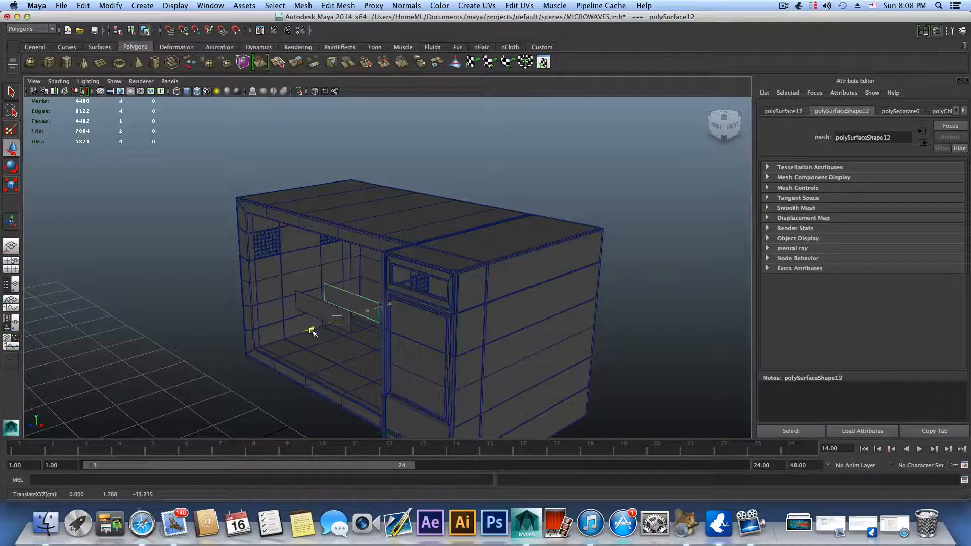
Step: Select the microwave body and examine the shape of its display opening in smooth preview and unsmoothed
alt+right_drag(312, 331, 446, 329)
alt+middle_drag(446, 330, 383, 319)
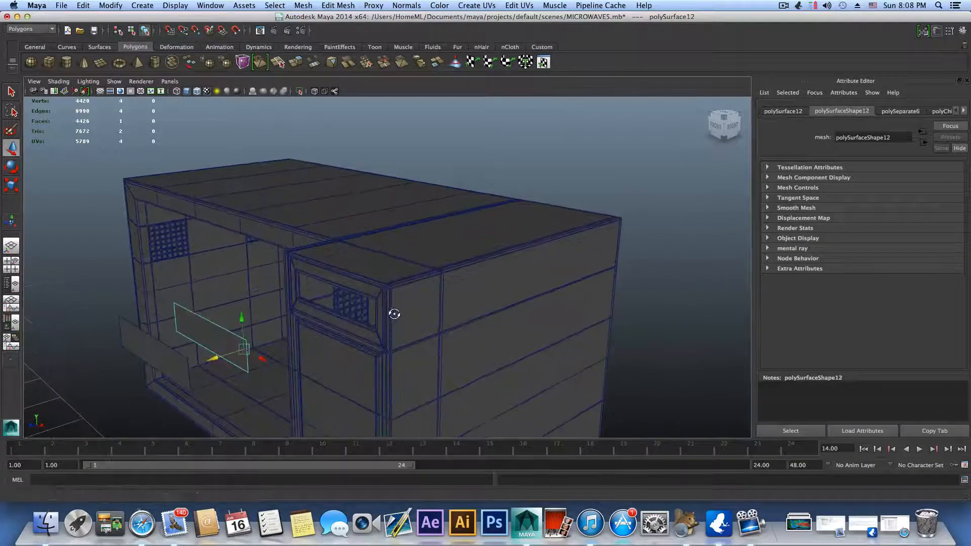
alt+drag(395, 314, 420, 310)
click(409, 250)
alt+middle_drag(398, 332, 359, 329)
alt+drag(360, 326, 408, 325)
alt+drag(554, 286, 450, 277)
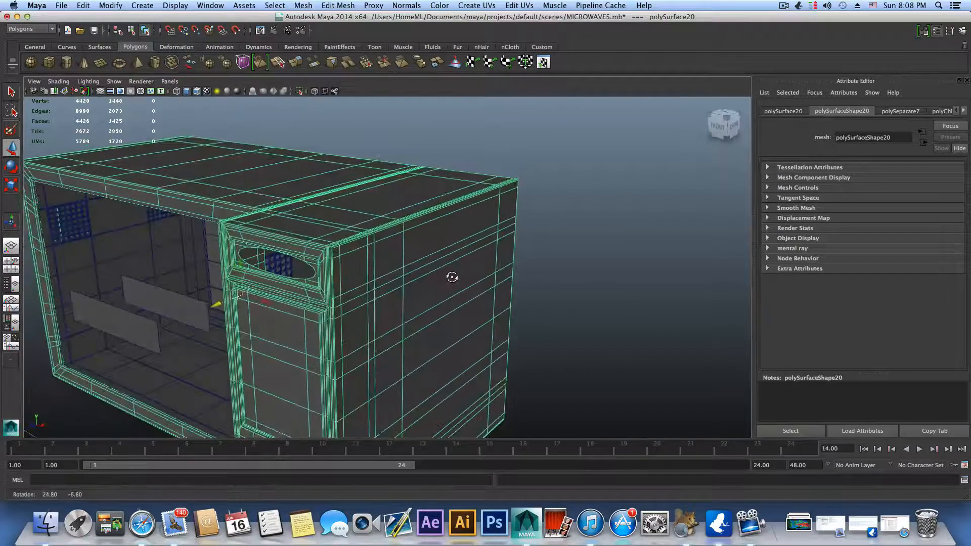
alt+right_drag(425, 299, 602, 286)
alt+drag(605, 287, 621, 281)
alt+middle_drag(460, 134, 536, 228)
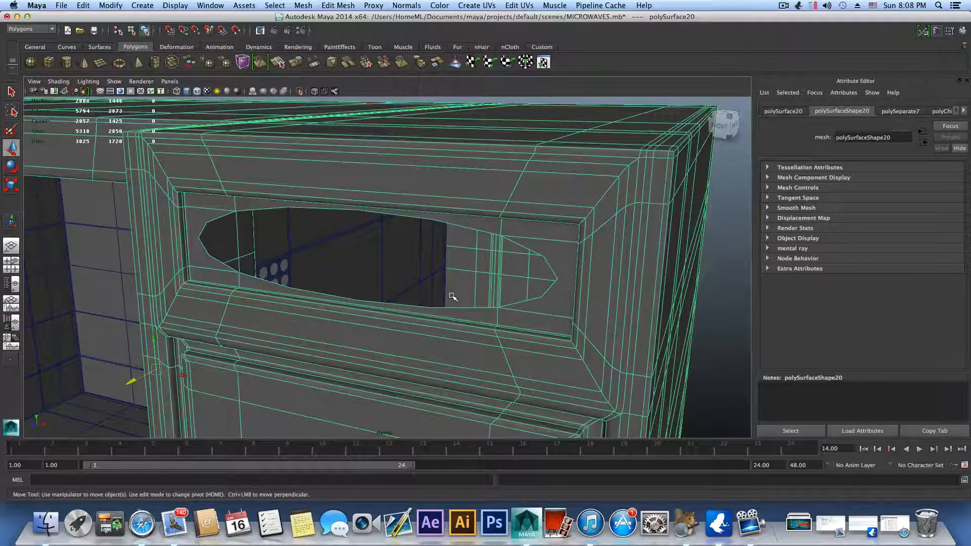
key(1)
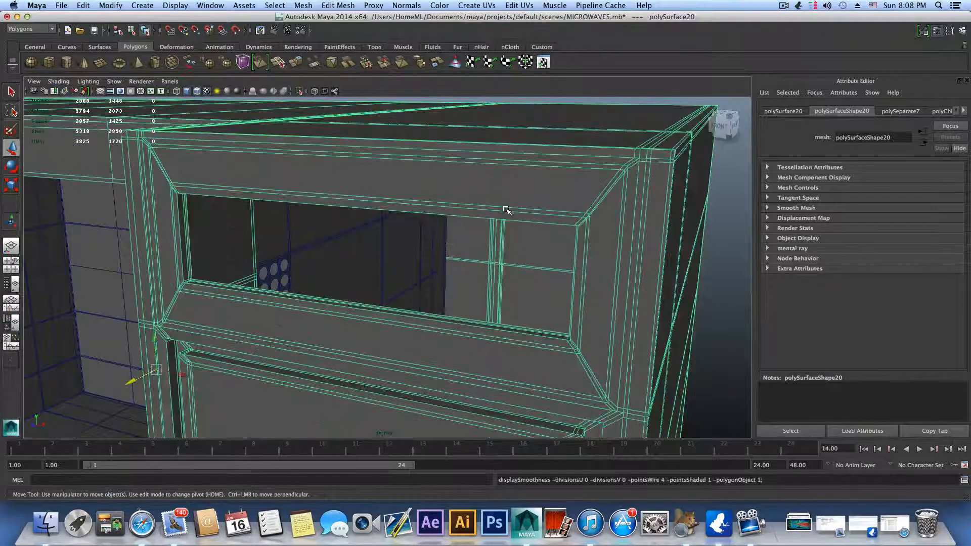
Step: Insert vertical edge loops close to the right and left ends of the display opening and check them in smooth preview
alt+drag(603, 229, 567, 228)
alt+middle_drag(568, 228, 560, 232)
alt+drag(560, 232, 526, 218)
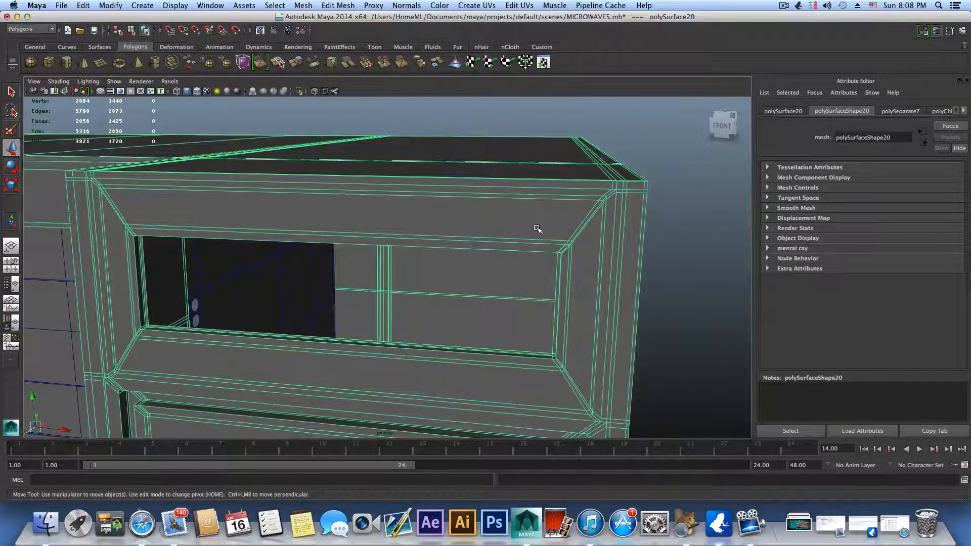
shift+right_drag(537, 229, 499, 241)
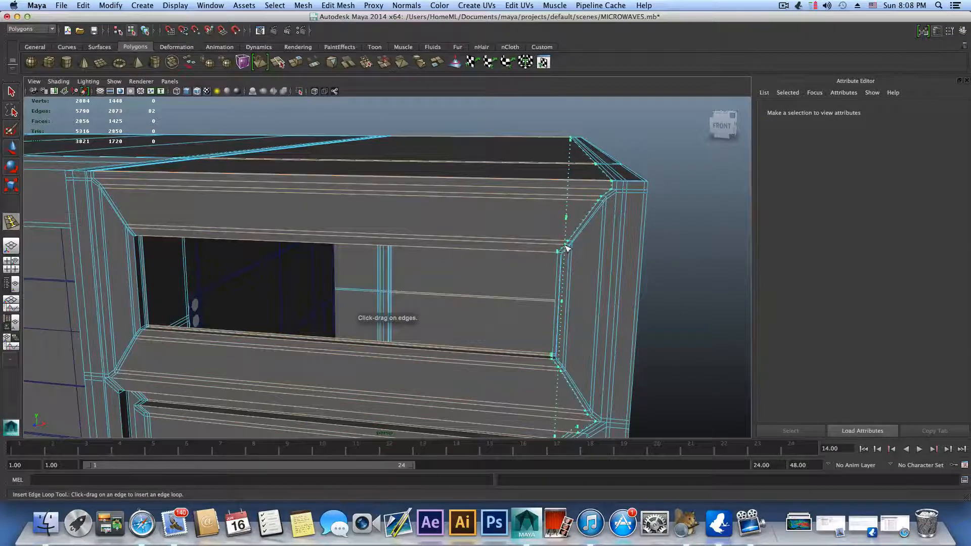
click(567, 247)
drag(136, 231, 147, 243)
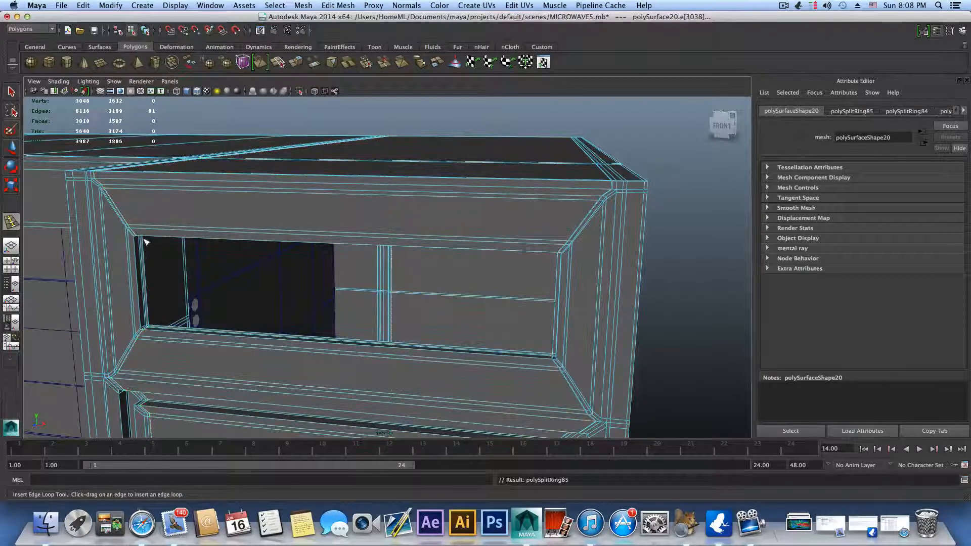
key(3)
mouse_move(354, 268)
alt+mouse_down()
mouse_move(364, 262)
mouse_move(364, 271)
alt+mouse_up()
alt+right_drag(364, 271, 404, 272)
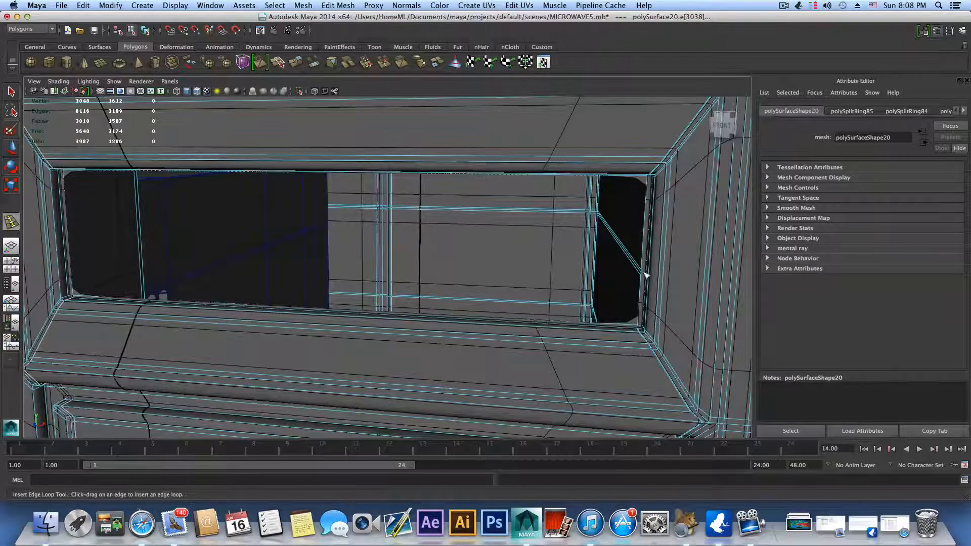
key(1)
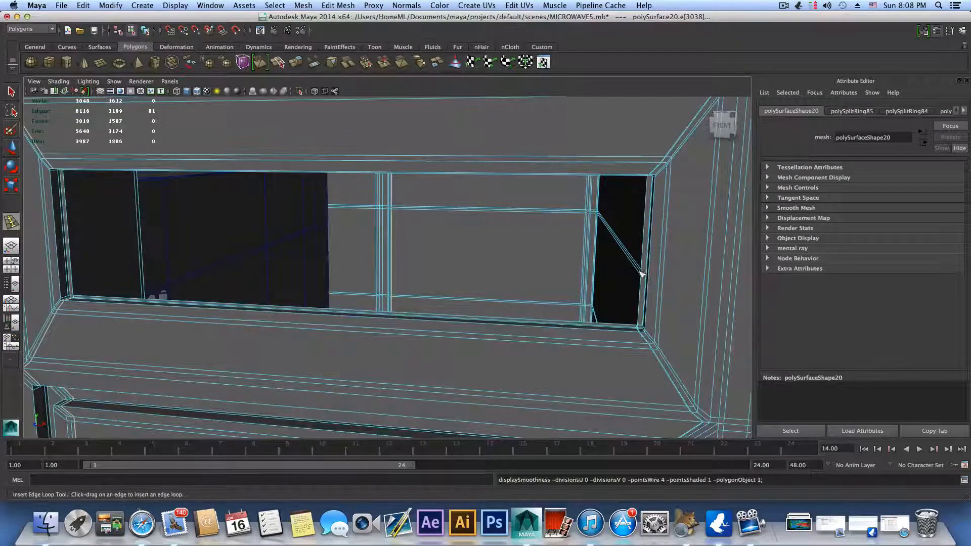
Step: Insert another vertical edge loop close to the display opening's right inner edge, near its lower corner
alt+middle_drag(642, 274, 609, 276)
alt+right_drag(608, 276, 638, 274)
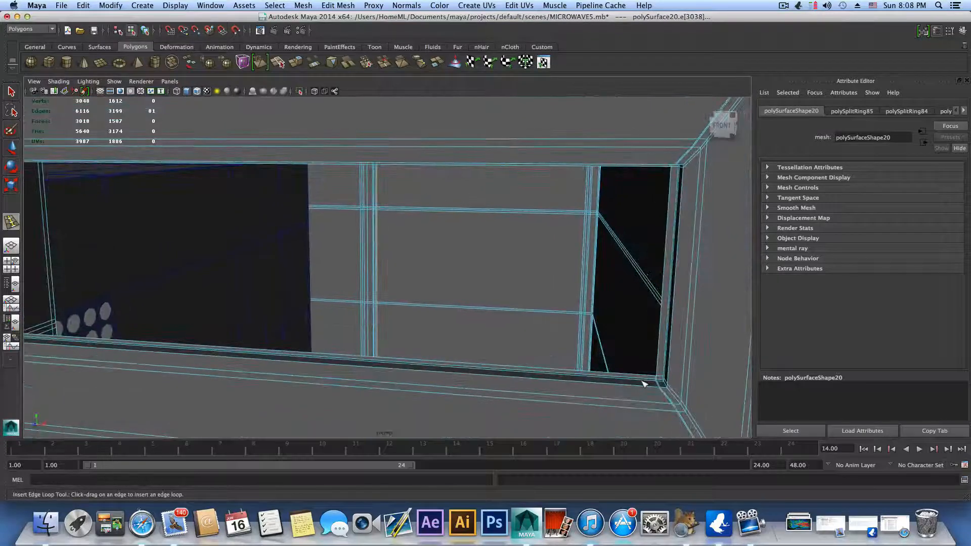
alt+middle_drag(647, 385, 631, 375)
alt+right_drag(631, 374, 644, 382)
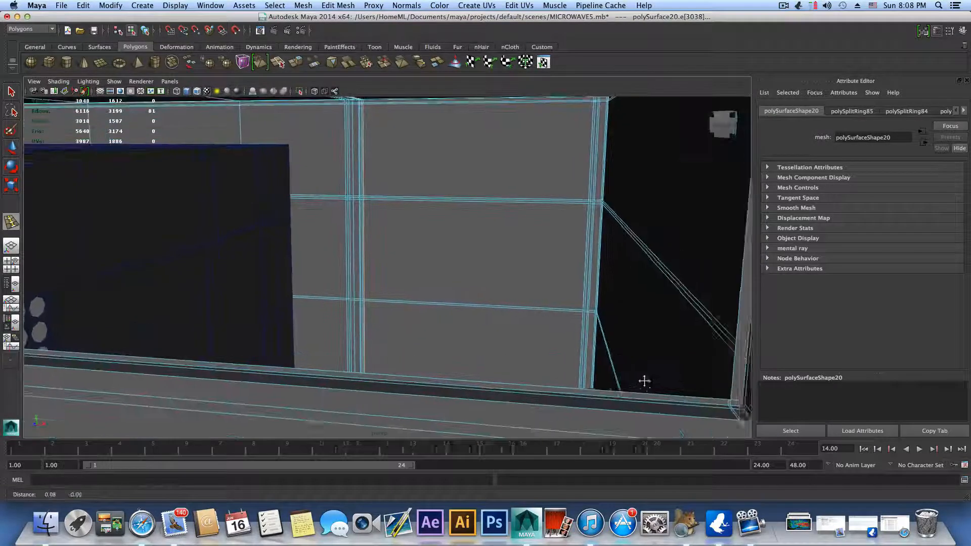
alt+drag(644, 381, 650, 396)
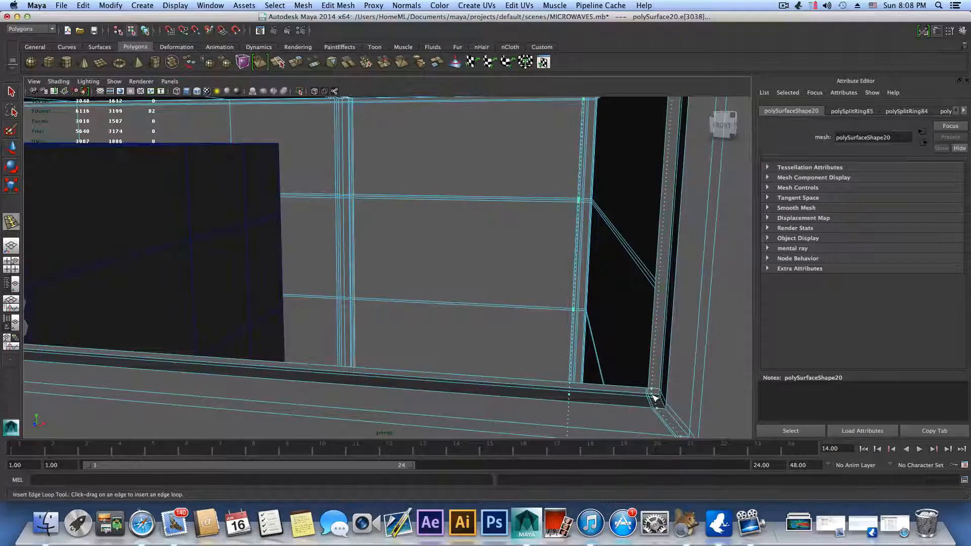
click(652, 398)
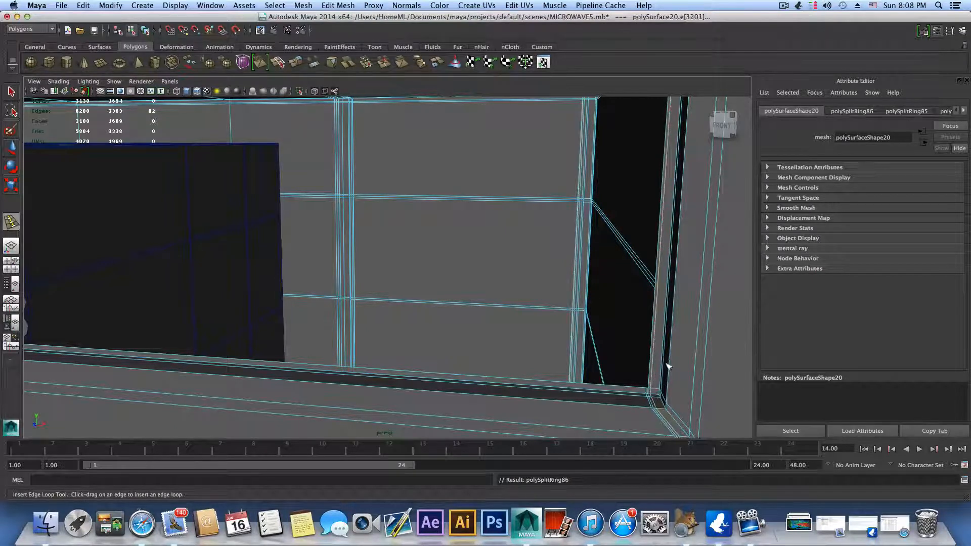
Step: Insert a matching vertical edge loop close to the display opening's left inner edge and check it in smooth preview
alt+drag(665, 359, 672, 377)
alt+right_drag(655, 363, 695, 364)
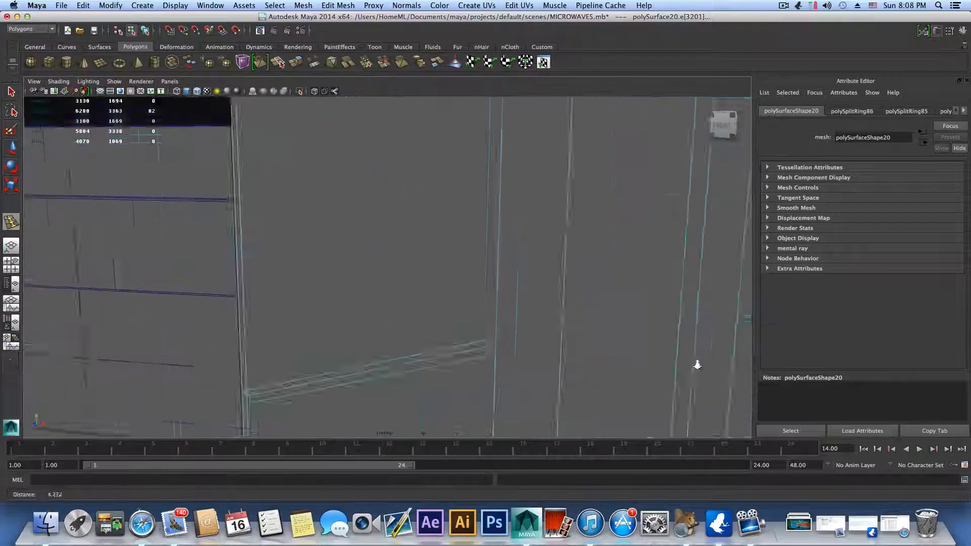
alt+middle_drag(696, 364, 672, 366)
alt+right_drag(672, 367, 600, 370)
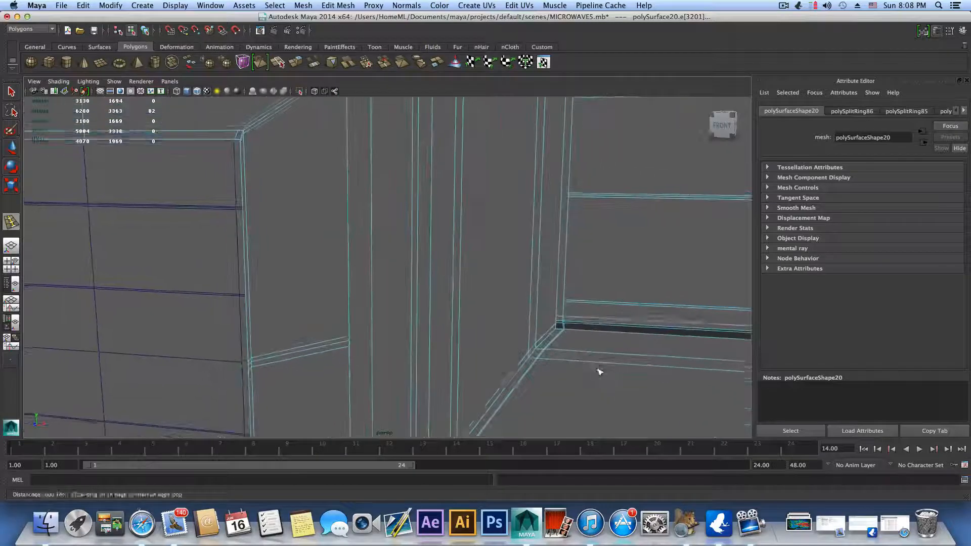
alt+middle_drag(600, 370, 579, 364)
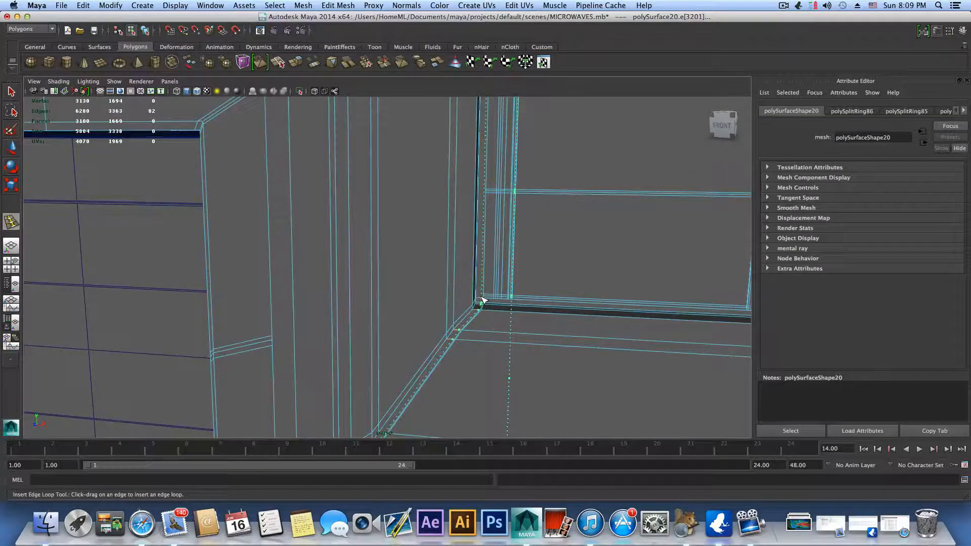
drag(481, 301, 503, 318)
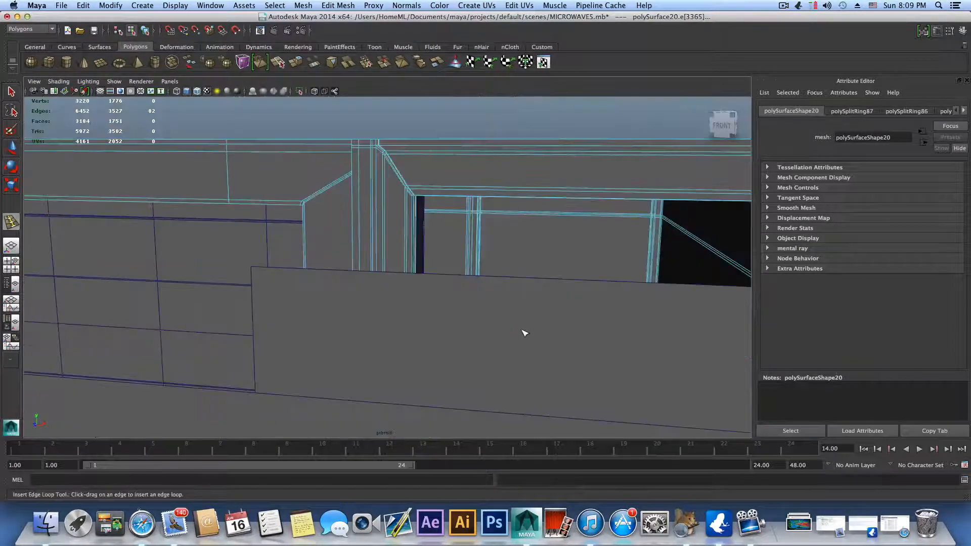
key(3)
key(1)
scroll(521, 311, up, 5)
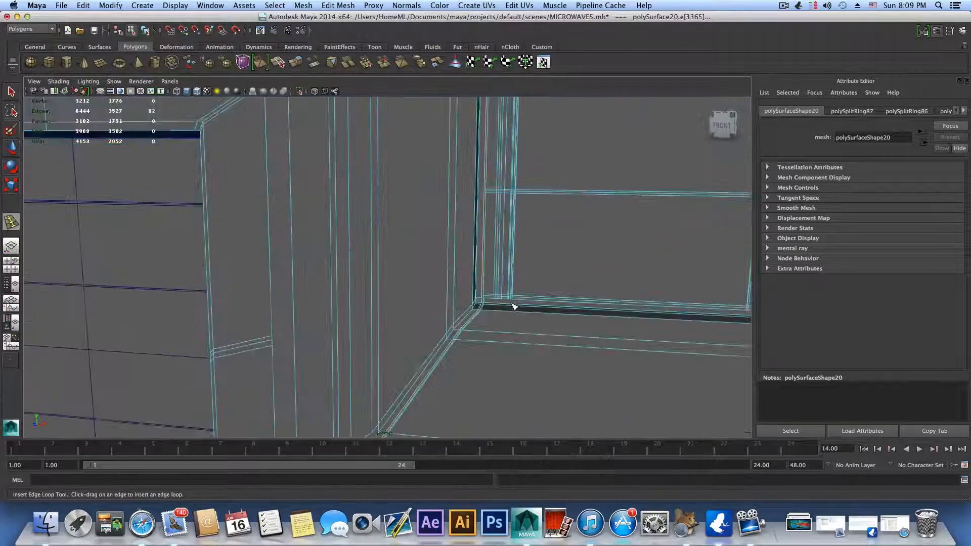
Step: Insert further supporting edge loops around the display opening's corners and undo the last inserted loop
alt+middle_drag(513, 305, 500, 337)
mouse_move(500, 337)
alt+mouse_down()
mouse_move(506, 315)
mouse_move(491, 349)
alt+mouse_up()
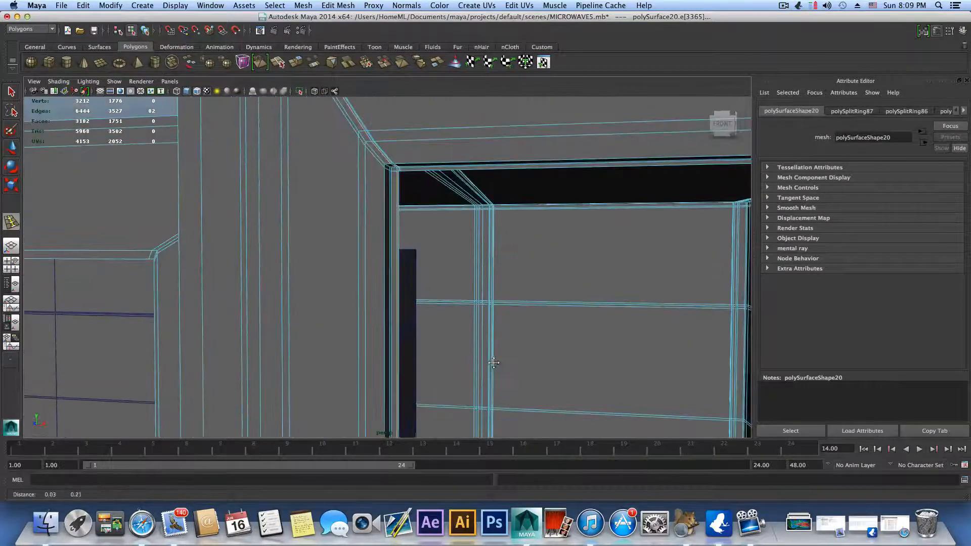
alt+drag(401, 195, 427, 290)
drag(436, 348, 438, 351)
alt+drag(596, 317, 506, 331)
alt+drag(529, 239, 507, 251)
mouse_move(526, 288)
alt+mouse_down()
mouse_move(527, 277)
mouse_move(533, 290)
alt+mouse_up()
key(z)
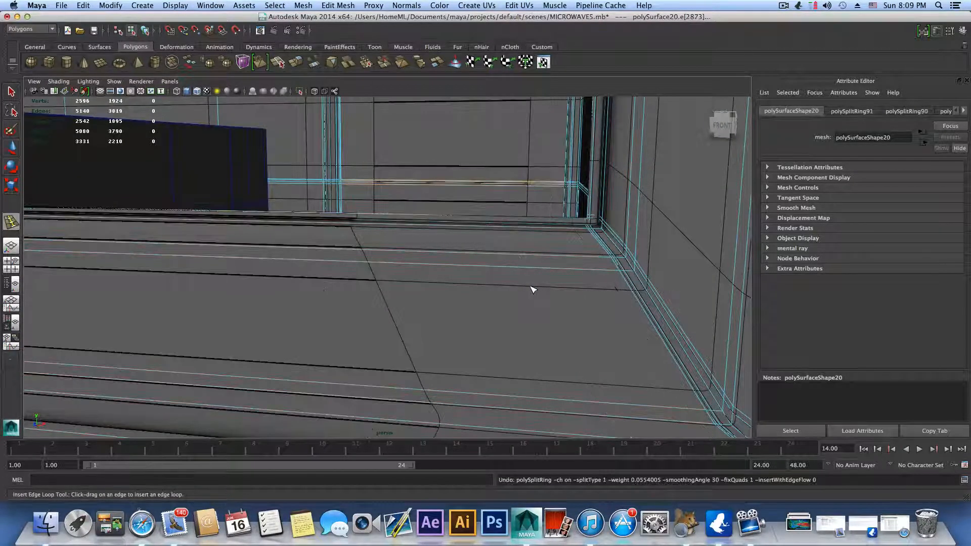
Step: Leave the Insert Edge Loop tool and select the whole microwave body in object mode
key(F8)
scroll(529, 285, down, 10)
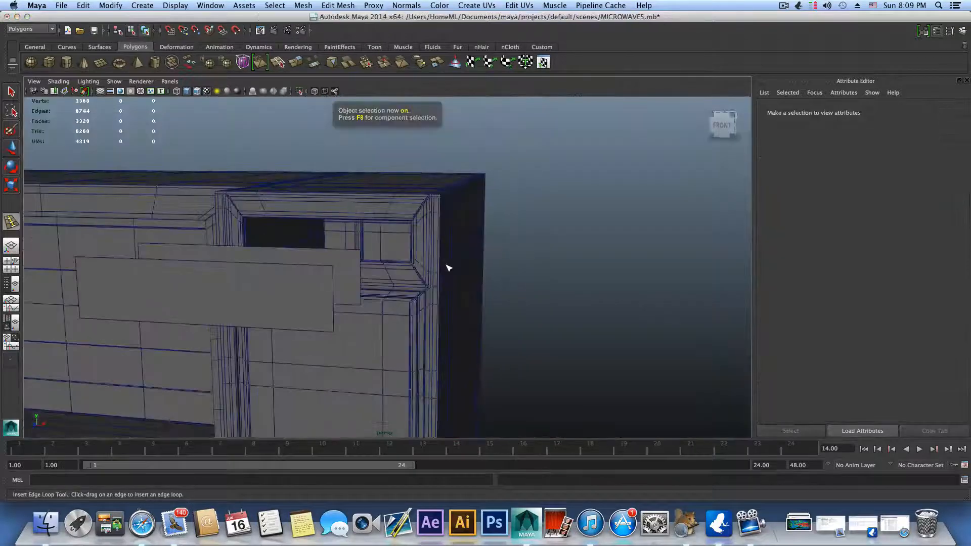
mouse_move(447, 267)
alt+mouse_down()
mouse_move(484, 271)
mouse_move(465, 272)
alt+mouse_up()
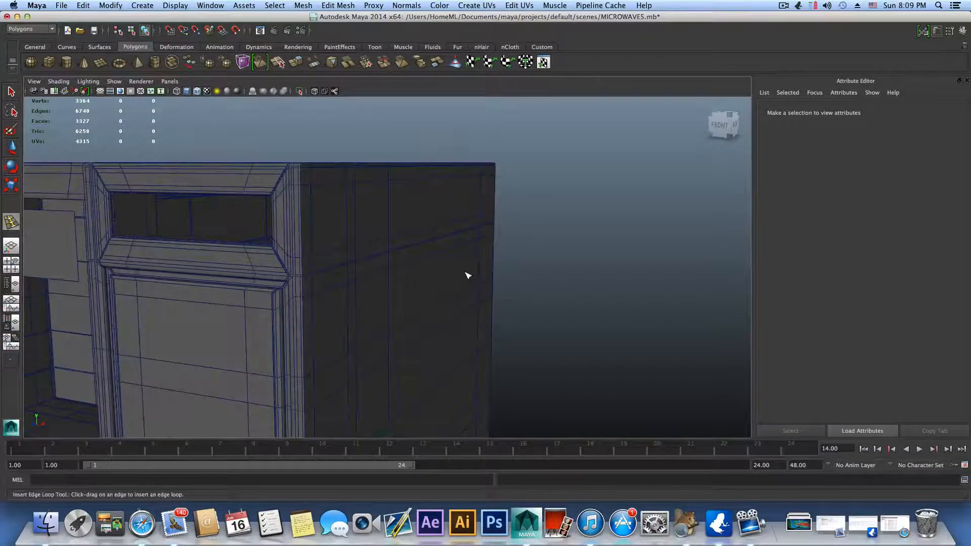
scroll(370, 251, down, 10)
alt+drag(375, 281, 400, 292)
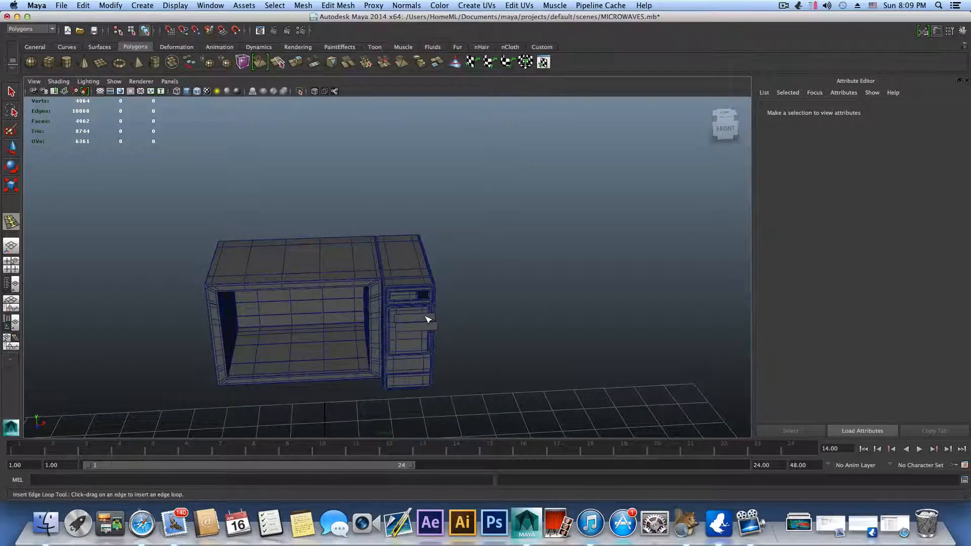
key(F8)
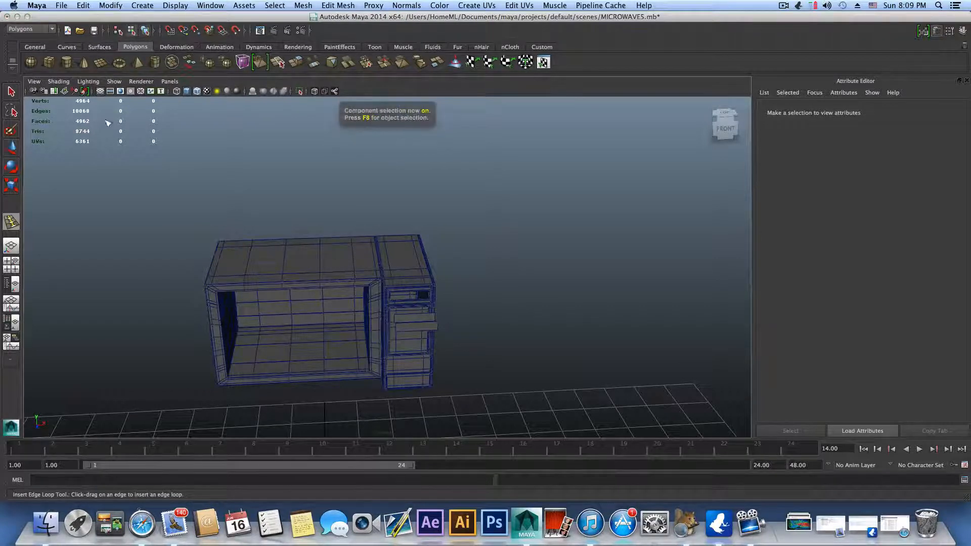
key(F8)
click(10, 93)
click(260, 277)
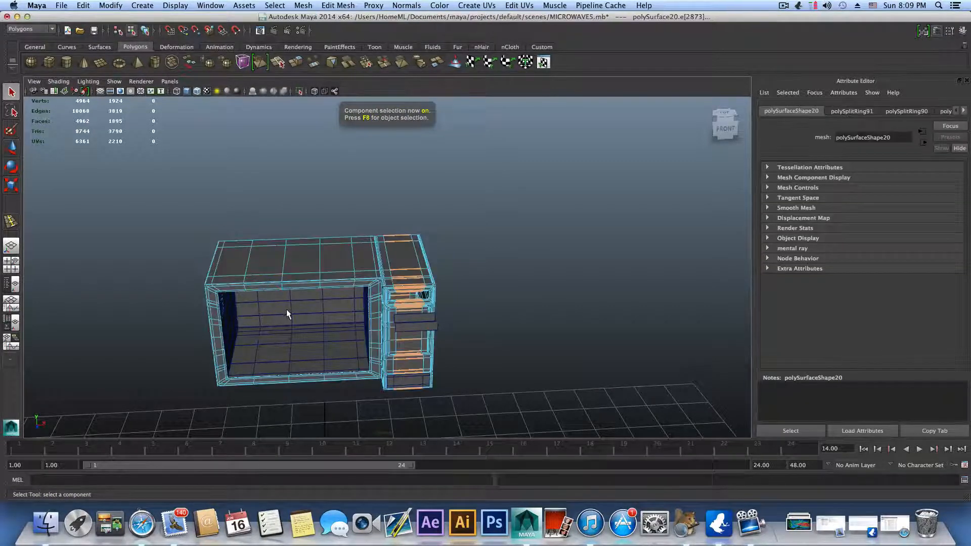
key(F8)
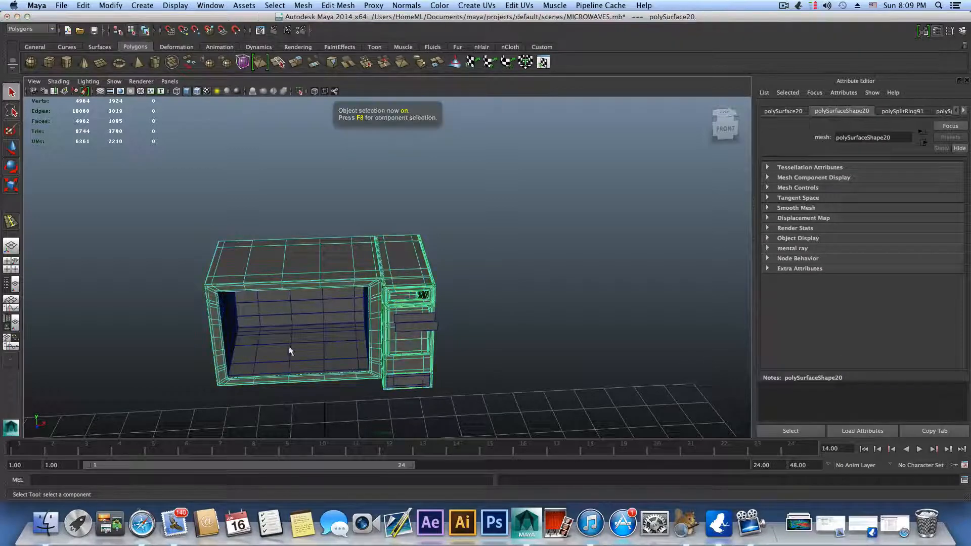
Step: Examine the microwave body, the detached display faces and the other separate scene geometry from several sides
scroll(289, 349, down, 3)
alt+drag(390, 372, 328, 358)
alt+middle_drag(329, 358, 381, 340)
alt+right_drag(382, 341, 290, 363)
alt+drag(291, 363, 269, 367)
alt+middle_drag(270, 367, 359, 331)
alt+drag(358, 330, 298, 346)
alt+middle_drag(299, 346, 292, 362)
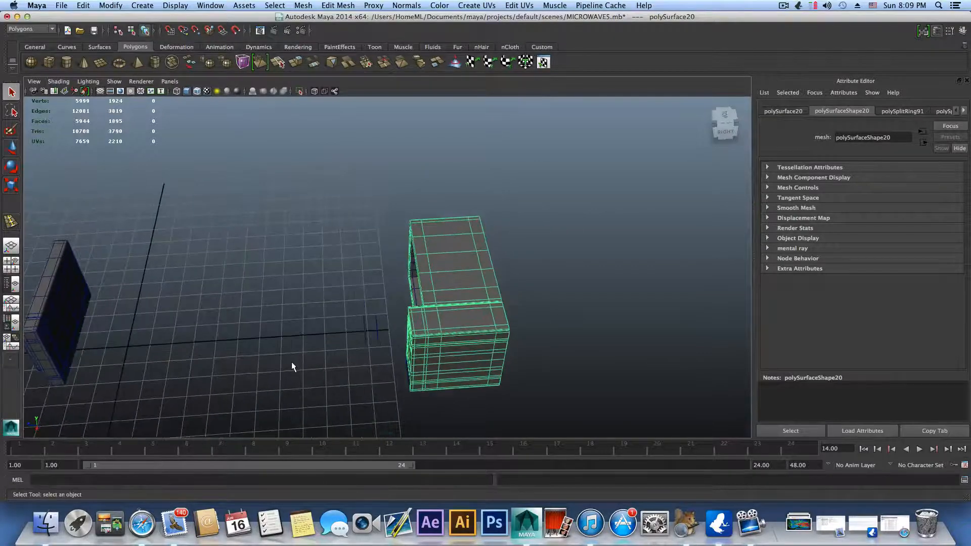
alt+right_drag(292, 362, 531, 362)
alt+drag(531, 362, 575, 338)
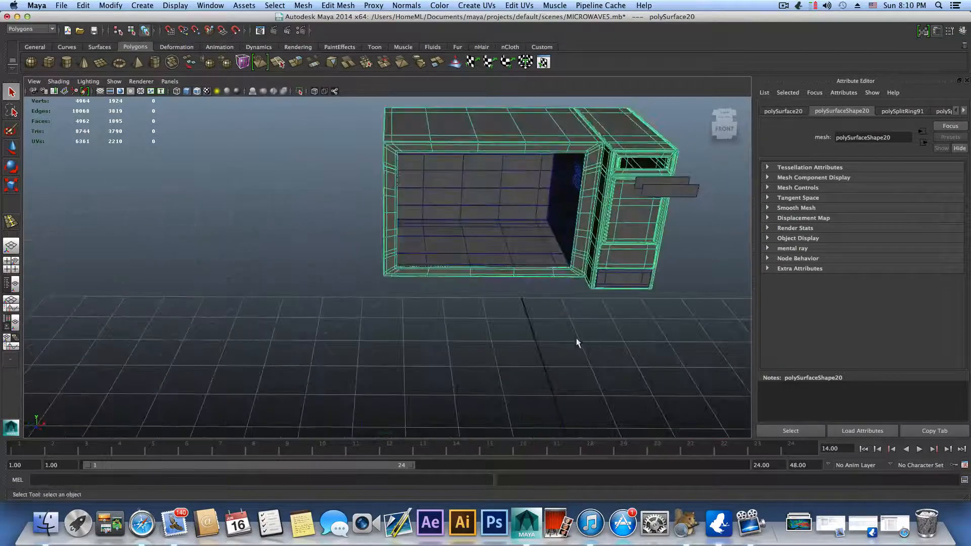
alt+middle_drag(574, 337, 382, 431)
alt+drag(370, 380, 389, 376)
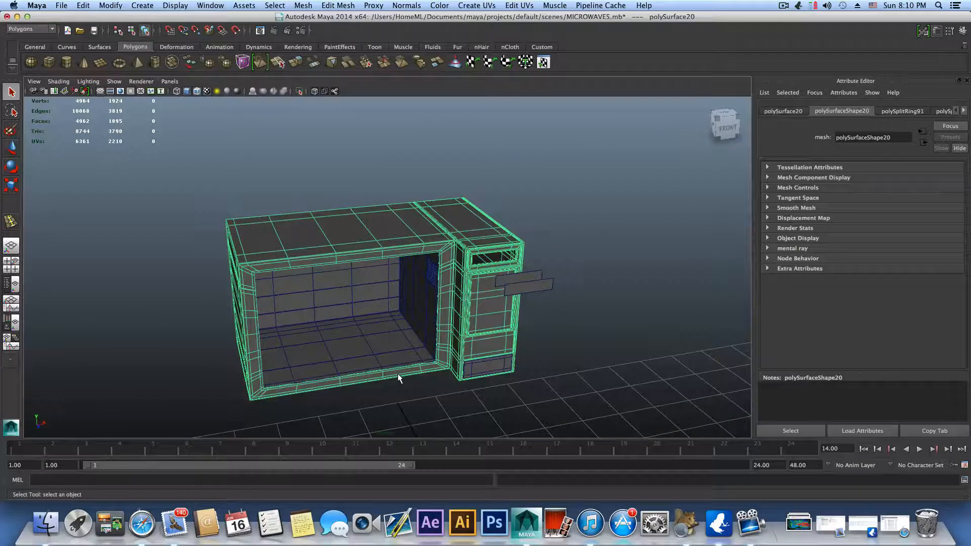
Step: Switch to Finder, show the Desktop folder as icons, and open Flourecent-Lights.jpg to view the lighting image
click(46, 528)
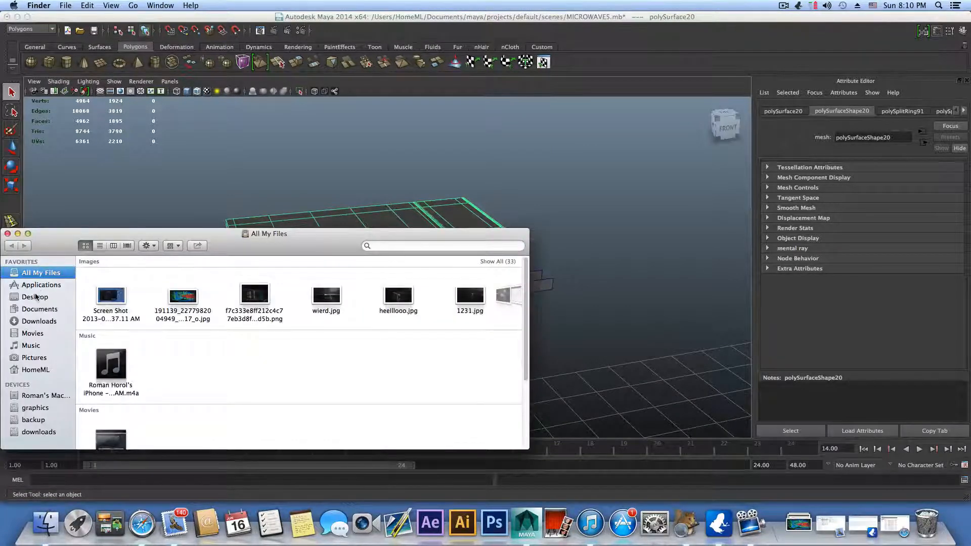
click(36, 297)
scroll(121, 417, down, 5)
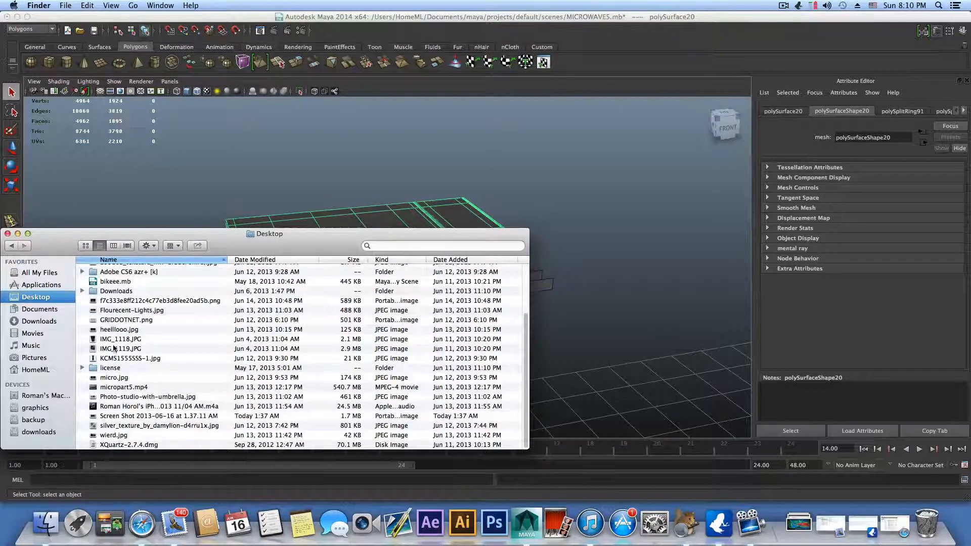
click(116, 310)
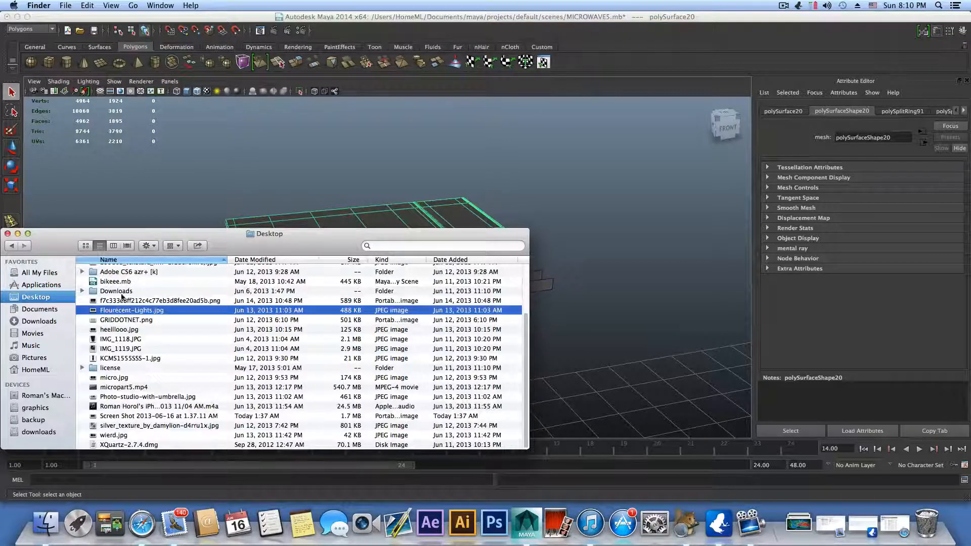
key(super+1)
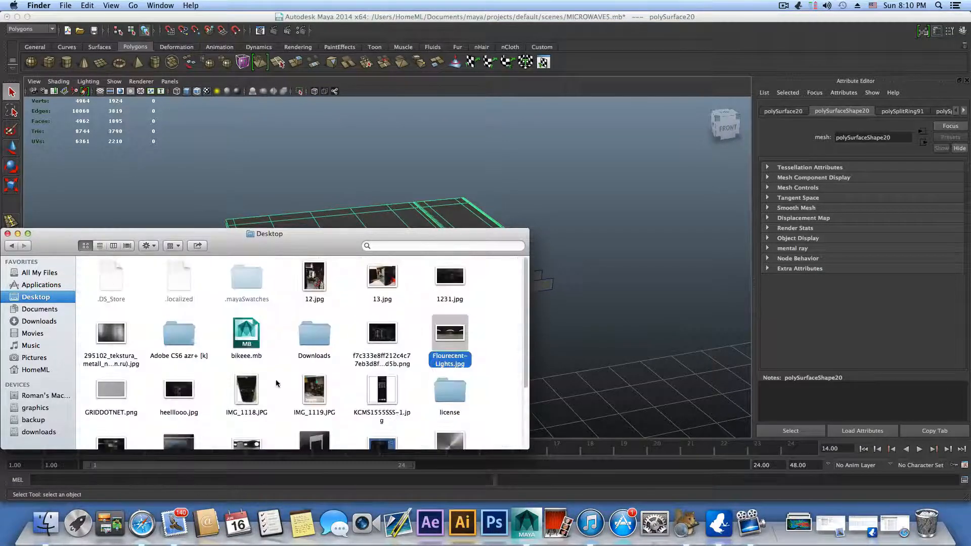
scroll(277, 384, down, 2)
scroll(364, 359, up, 2)
double_click(454, 336)
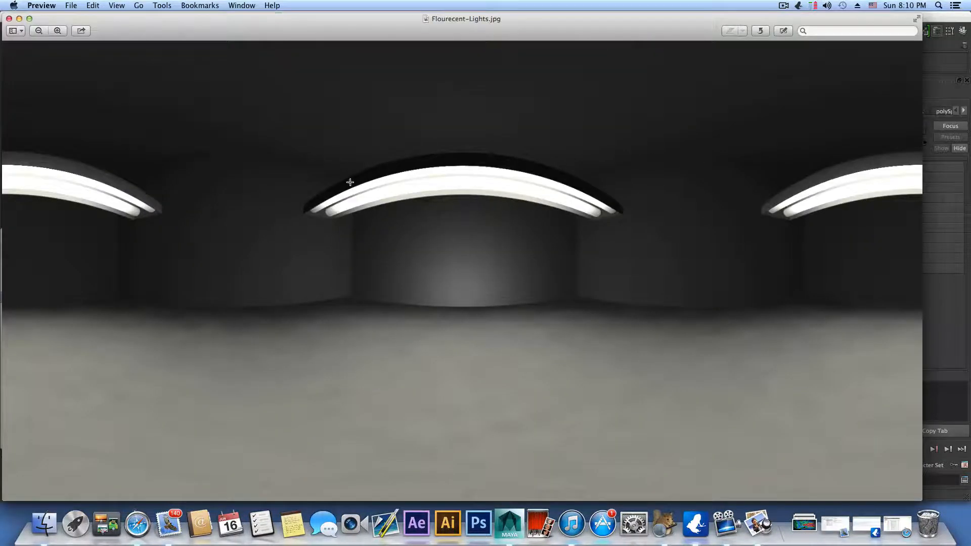
click(783, 6)
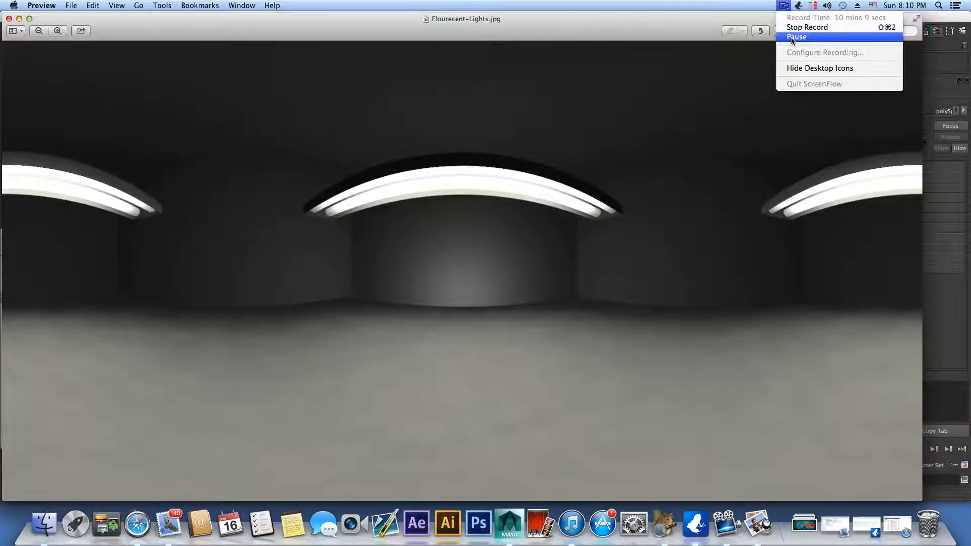
click(781, 36)
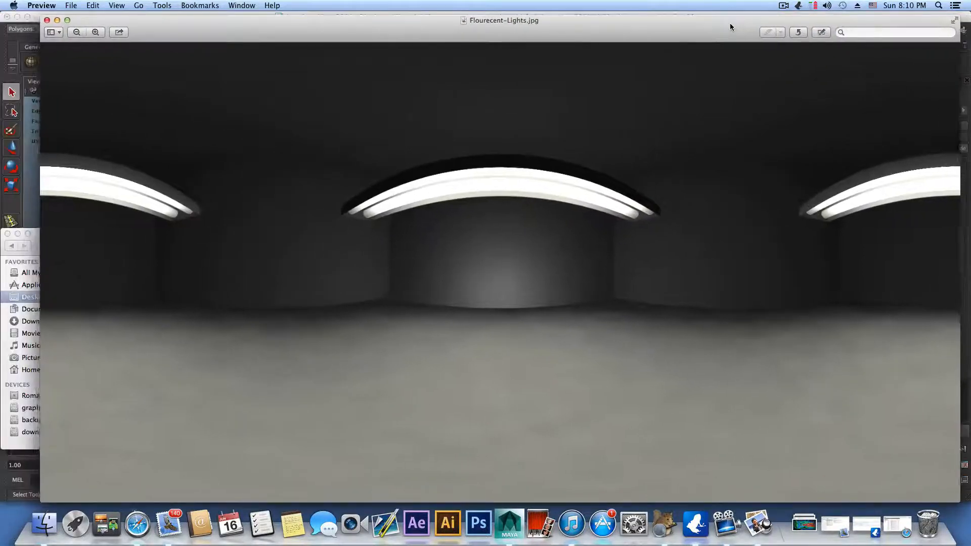
drag(693, 32, 664, 29)
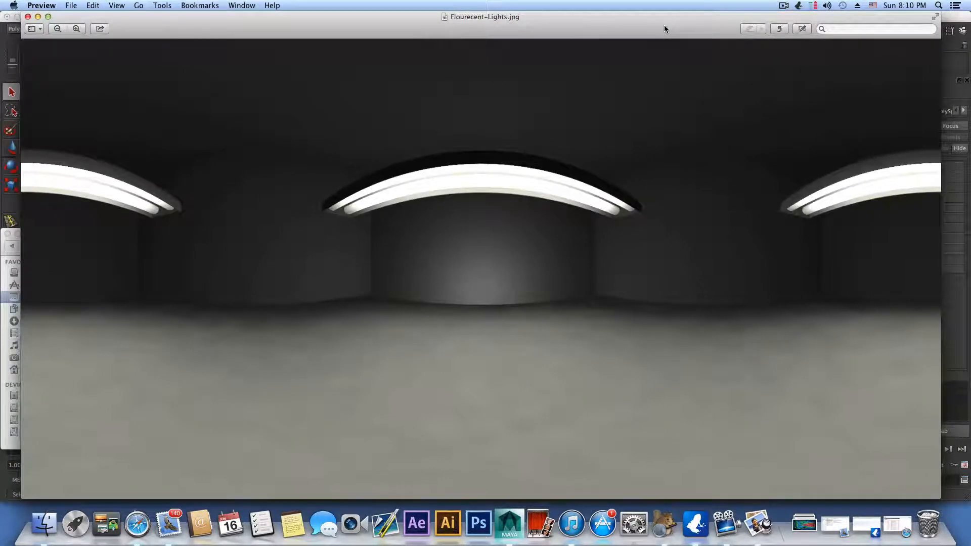
click(783, 5)
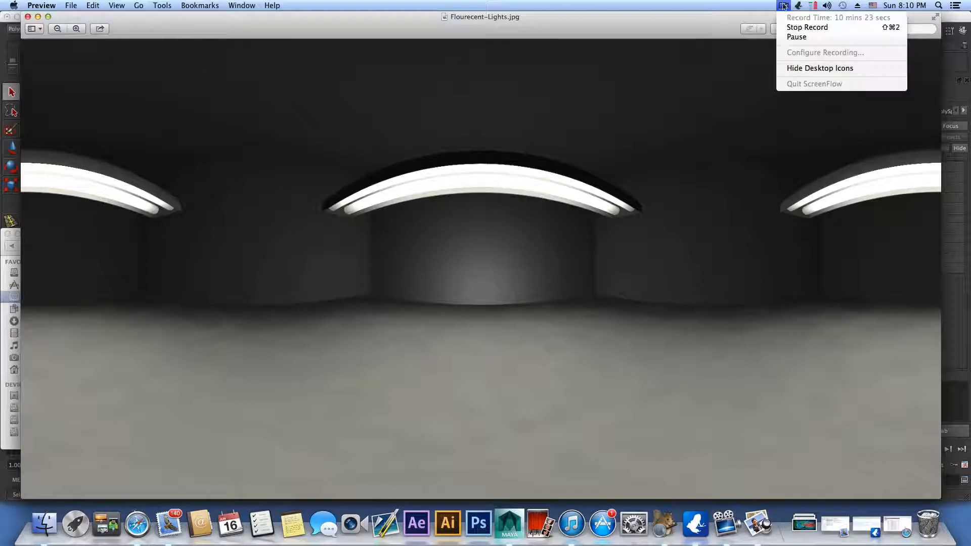
click(797, 37)
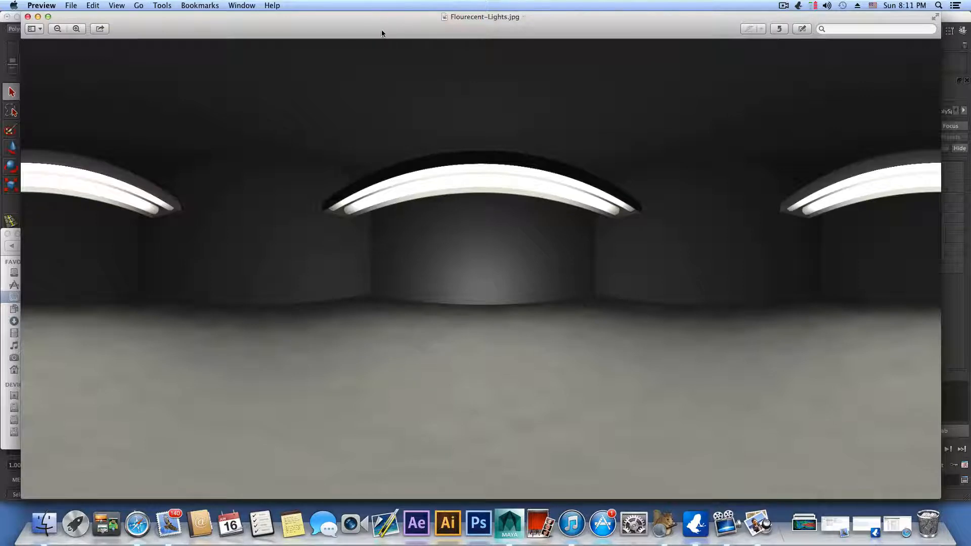
mouse_move(392, 25)
mouse_down()
mouse_move(381, 41)
mouse_move(392, 35)
mouse_move(401, 65)
mouse_move(392, 39)
mouse_up()
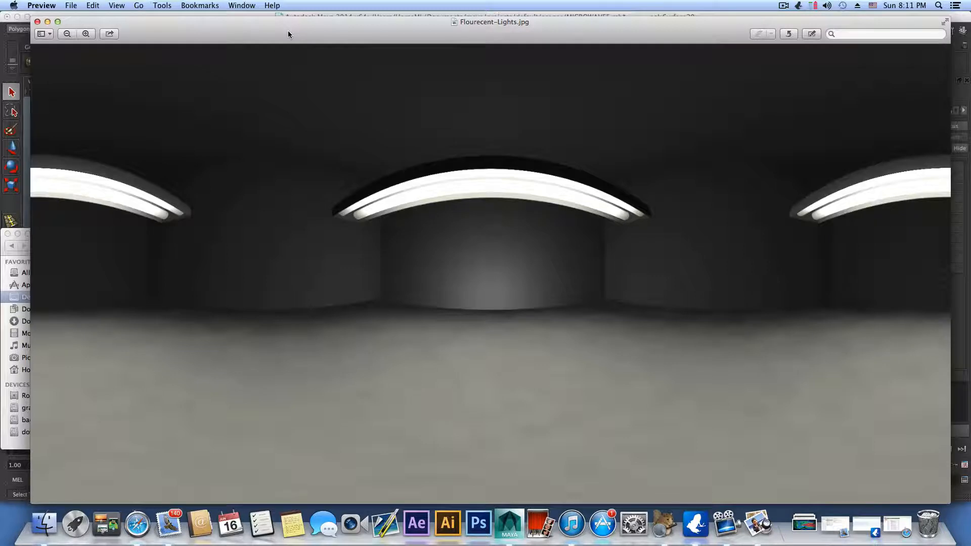
Step: Minimize the fluorescent lights image and the Finder window to return to the Maya scene
click(48, 22)
drag(68, 236, 113, 218)
click(66, 213)
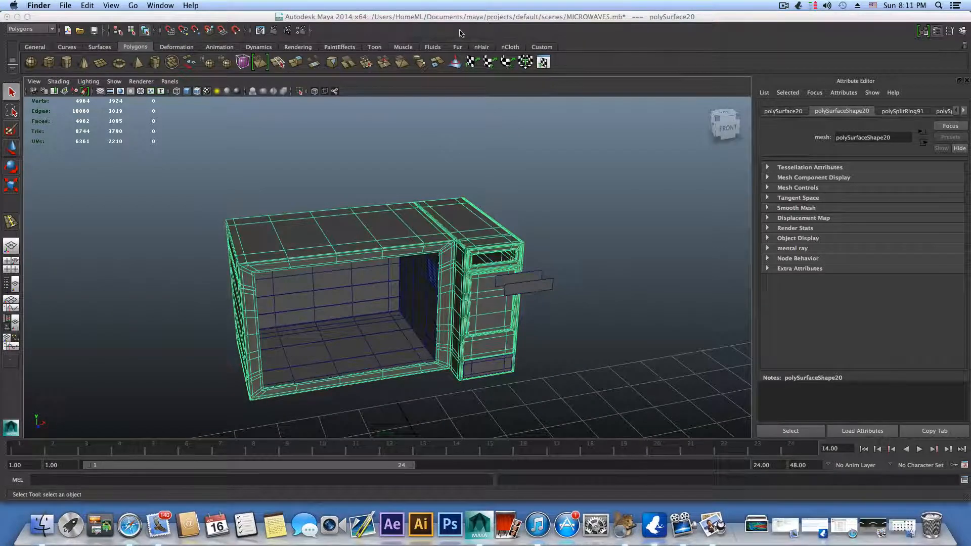
Step: Check the loaded and auto-load status of Mayatomr.bundle in the Plug-in Manager, and close the manager
click(301, 30)
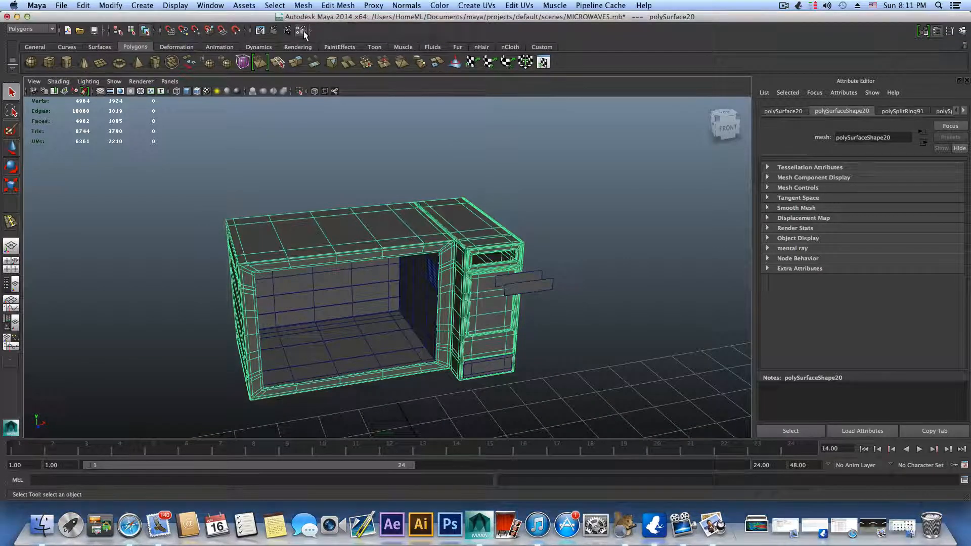
click(117, 107)
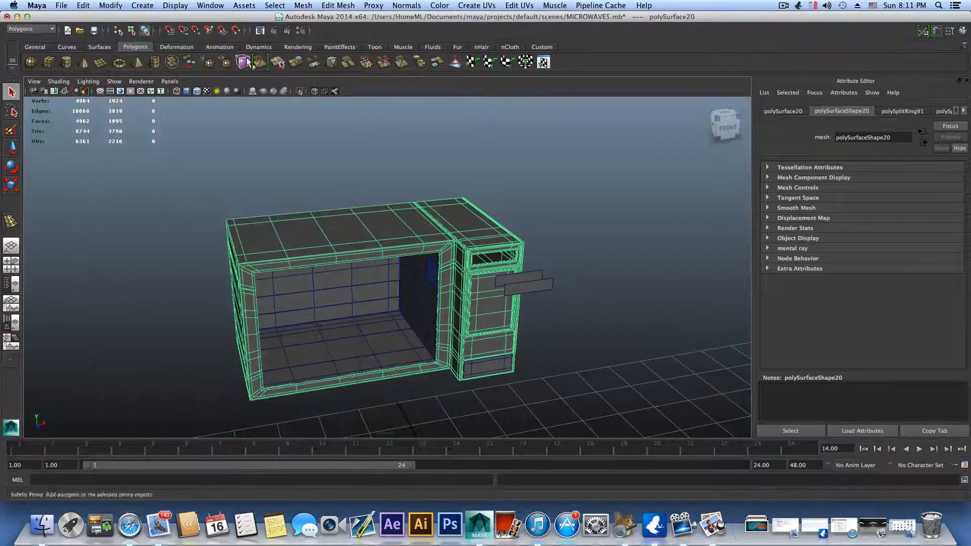
click(211, 7)
mouse_move(235, 61)
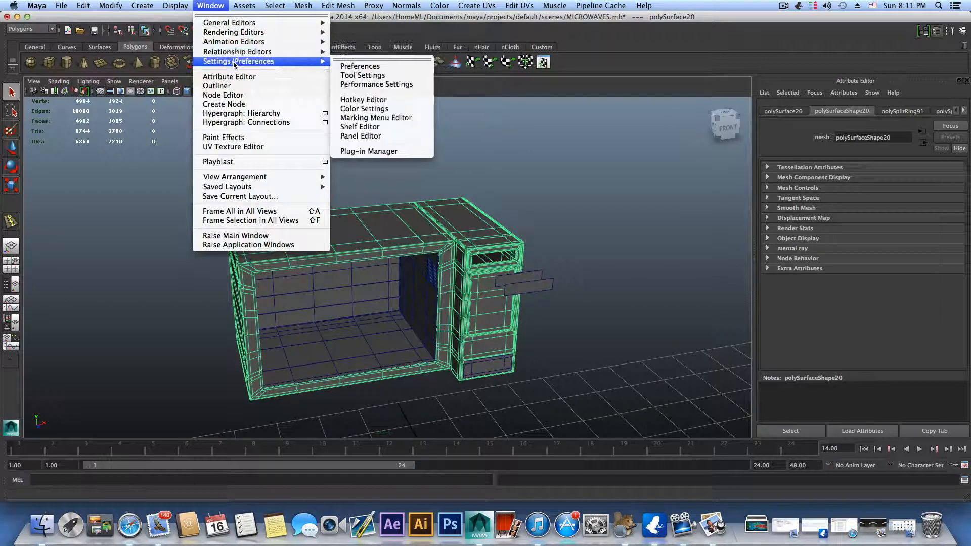
click(363, 152)
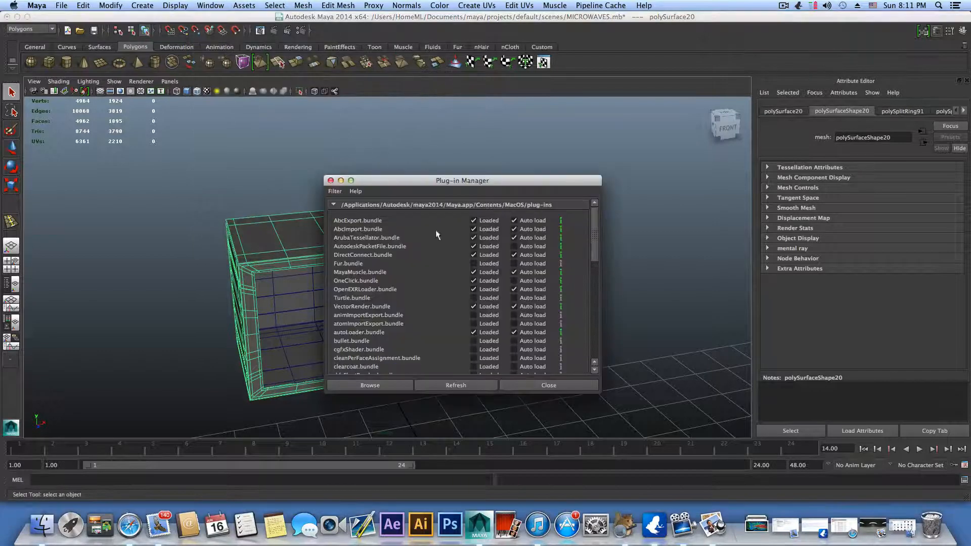
scroll(417, 269, down, 12)
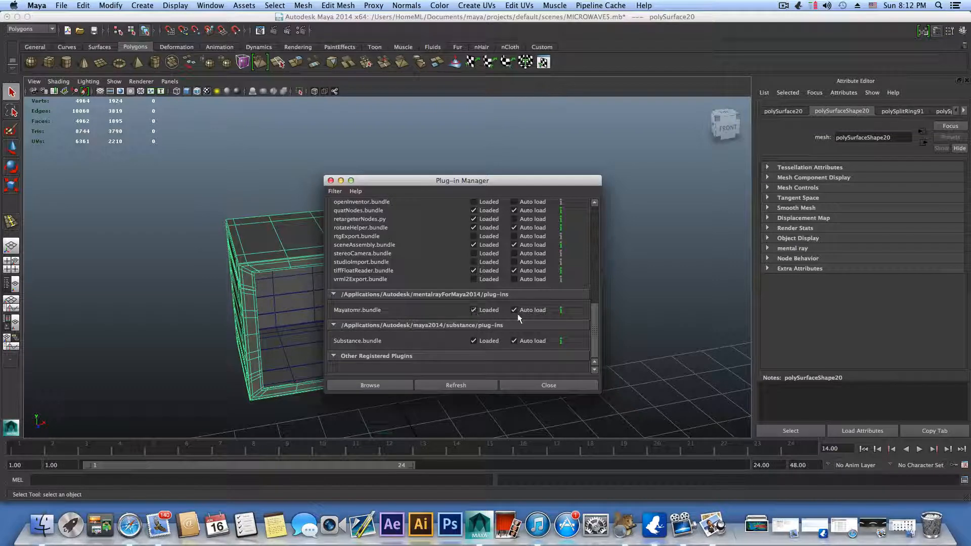
click(567, 386)
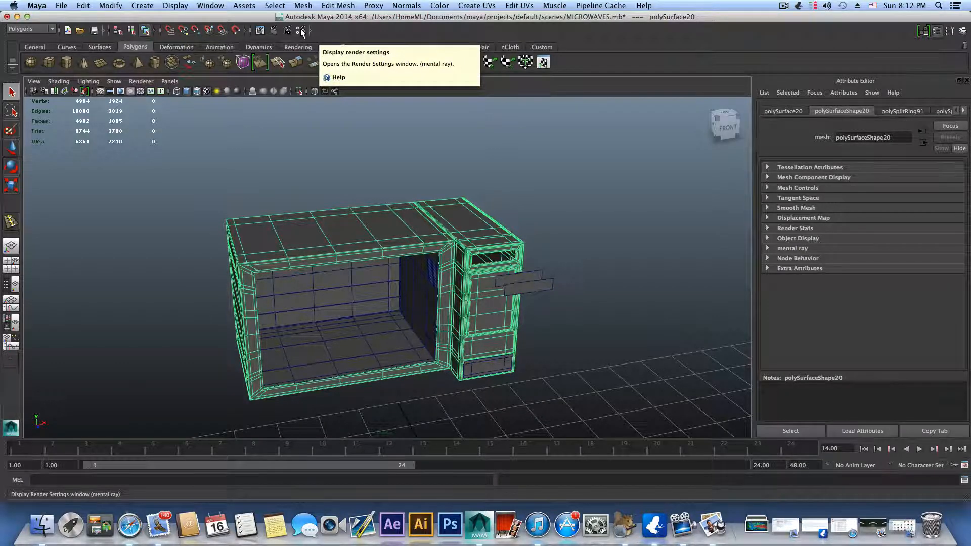
Step: Open the Render Settings and choose mental ray as the renderer
click(301, 31)
drag(223, 104, 342, 84)
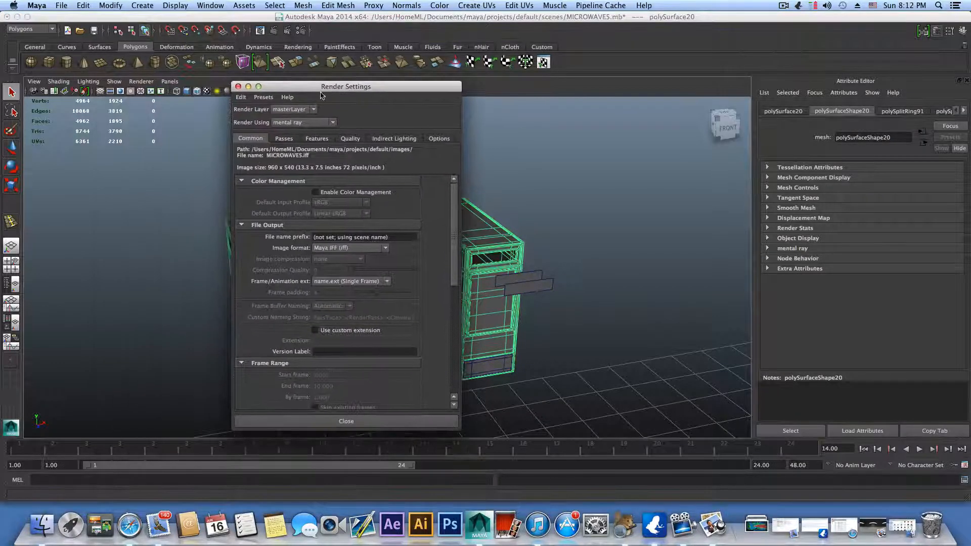
click(298, 122)
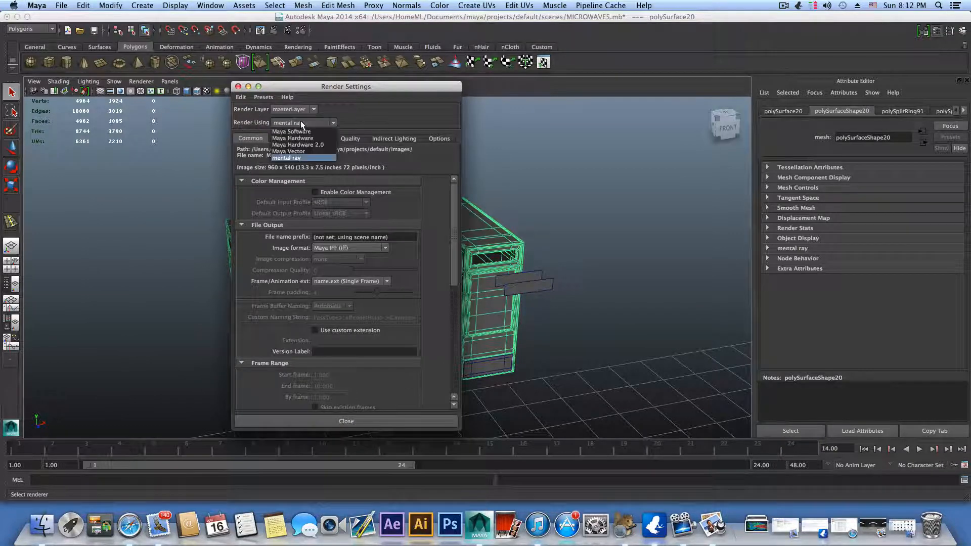
click(293, 162)
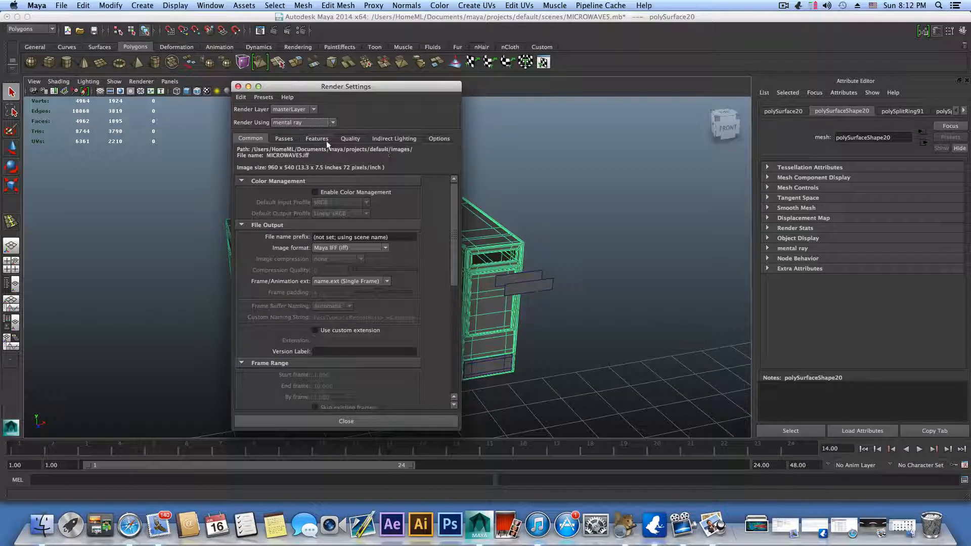
Step: Expand the Render Options of the common render settings and turn off Enable Default Light
scroll(284, 292, down, 10)
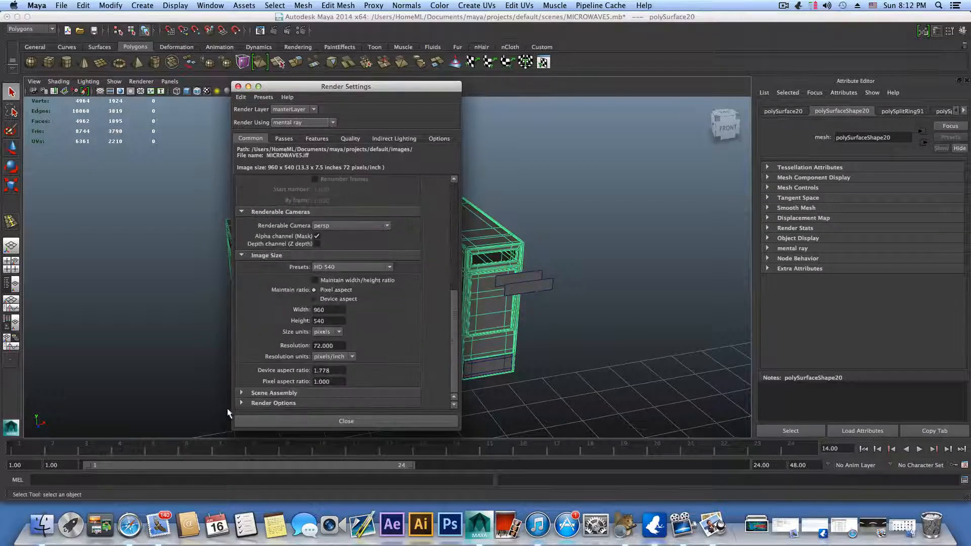
click(253, 403)
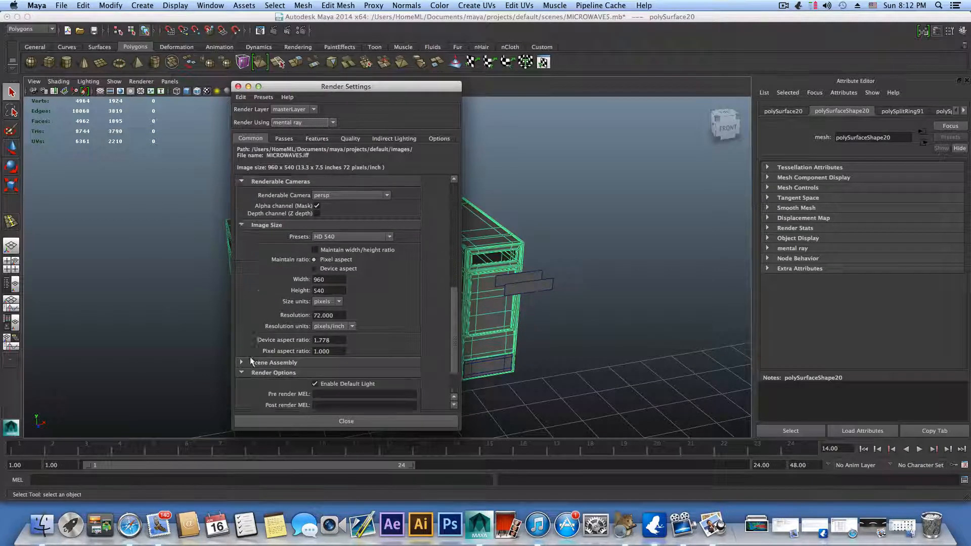
scroll(268, 379, down, 4)
click(315, 336)
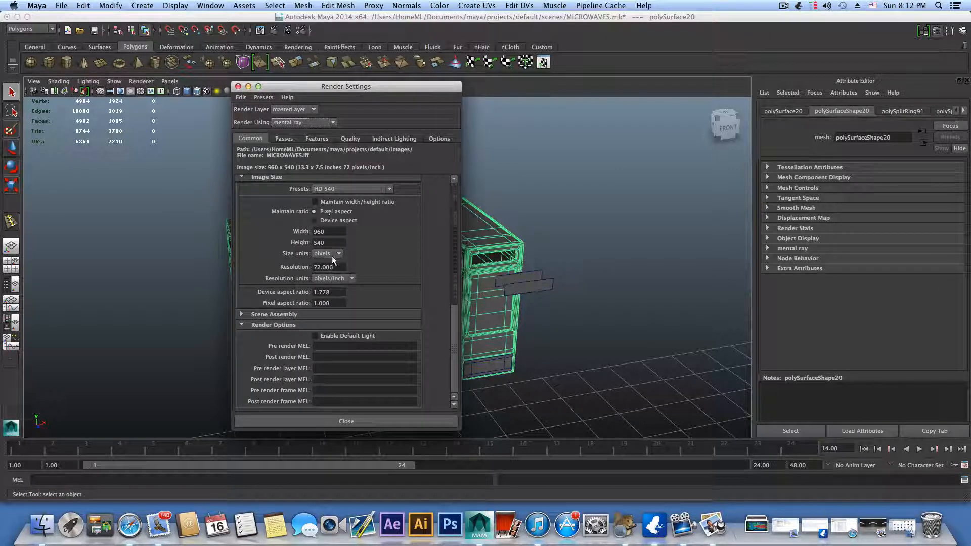
Step: Examine the available image size presets in the render settings and keep HD 540 selected
scroll(329, 250, up, 2)
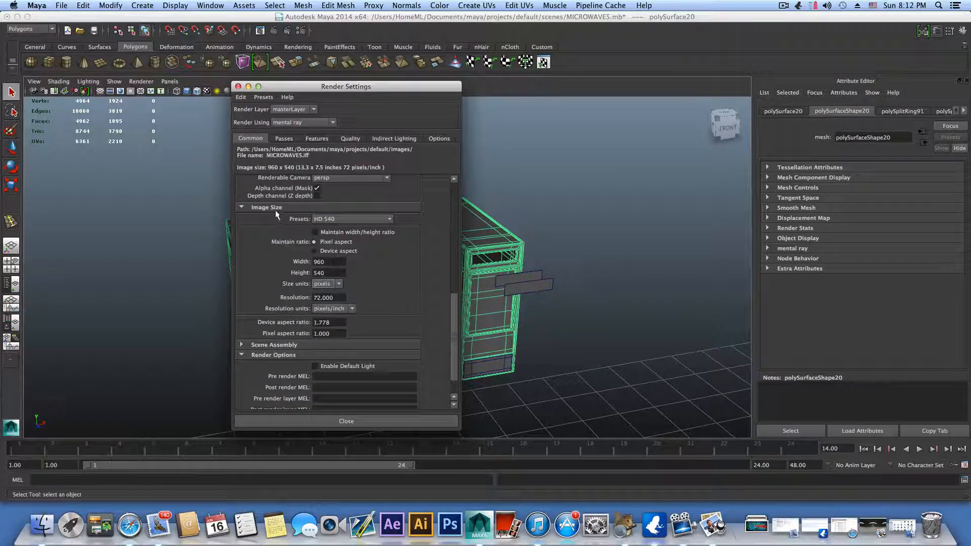
click(370, 218)
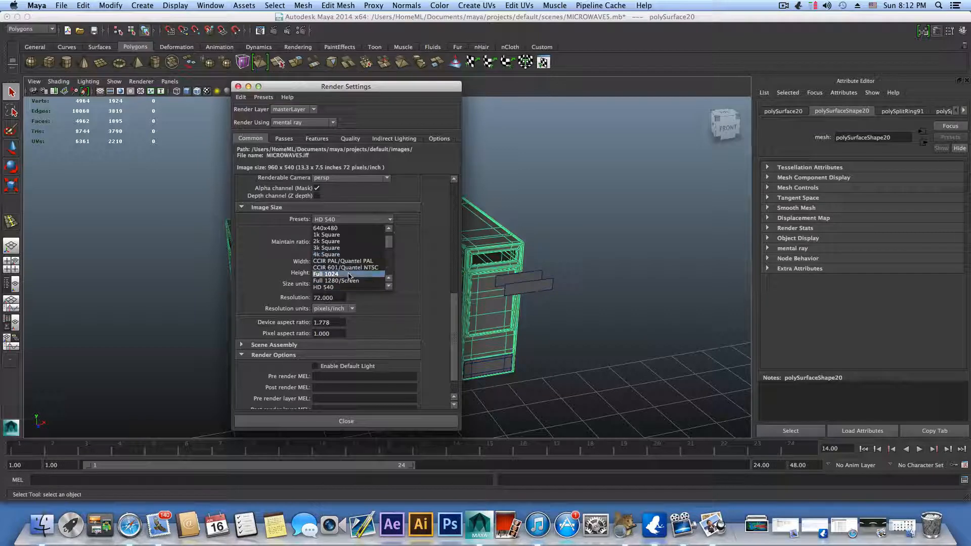
click(336, 218)
click(335, 217)
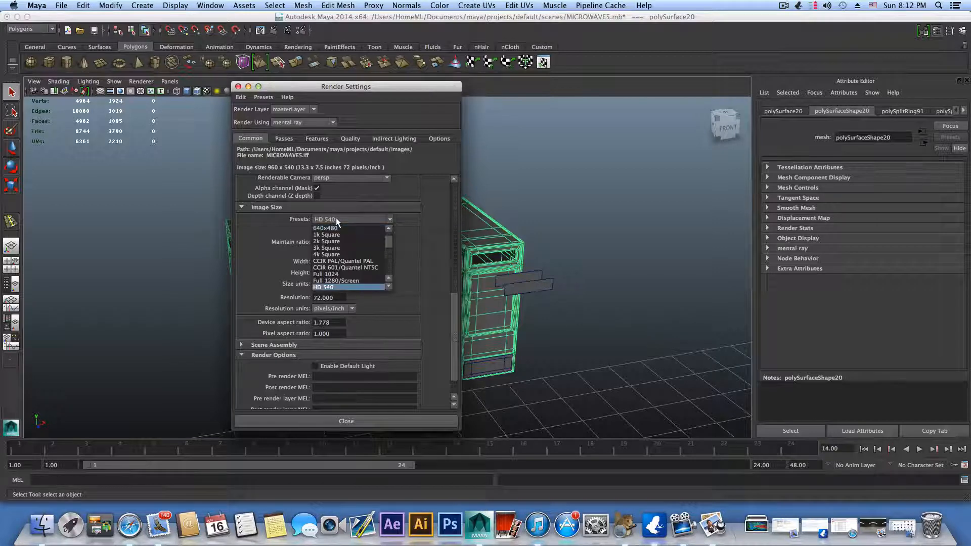
click(335, 218)
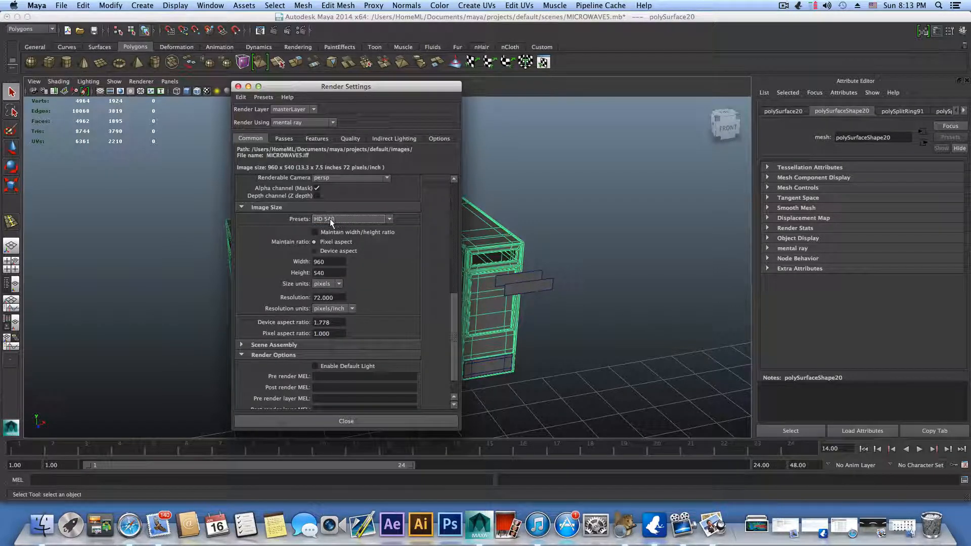
click(324, 220)
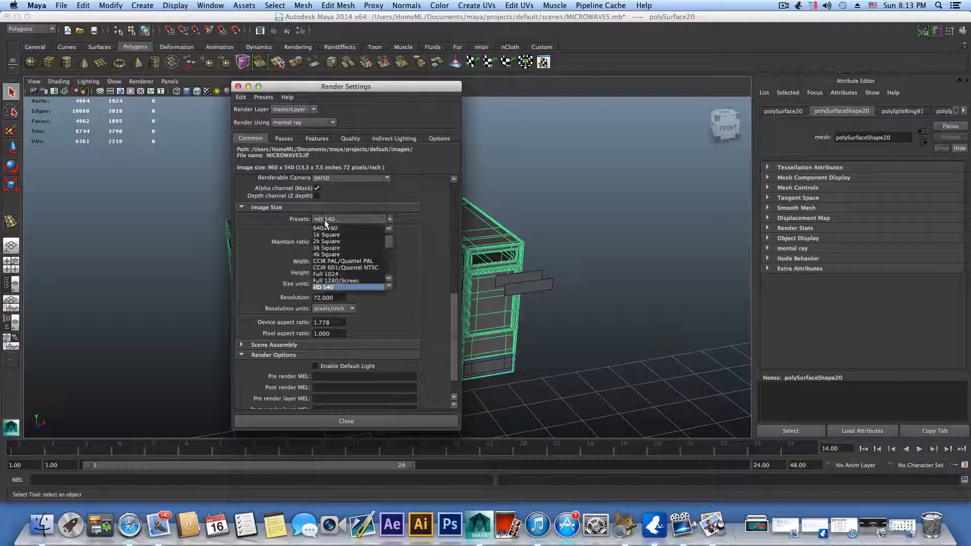
scroll(340, 283, up, 2)
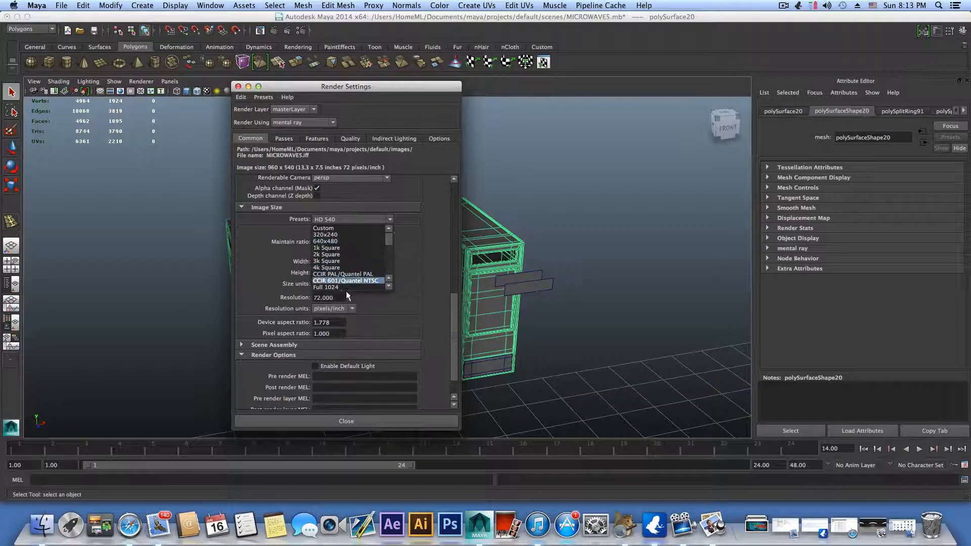
scroll(345, 290, down, 3)
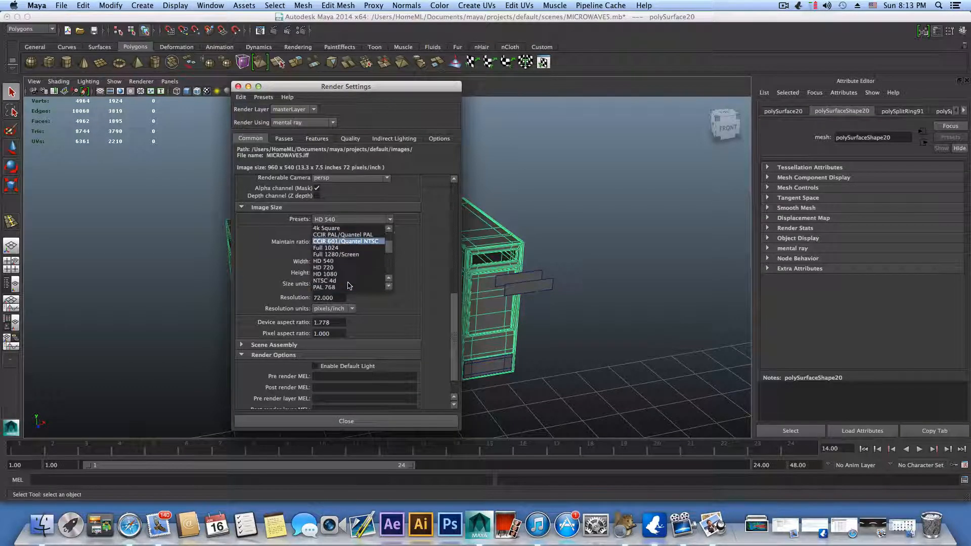
click(349, 221)
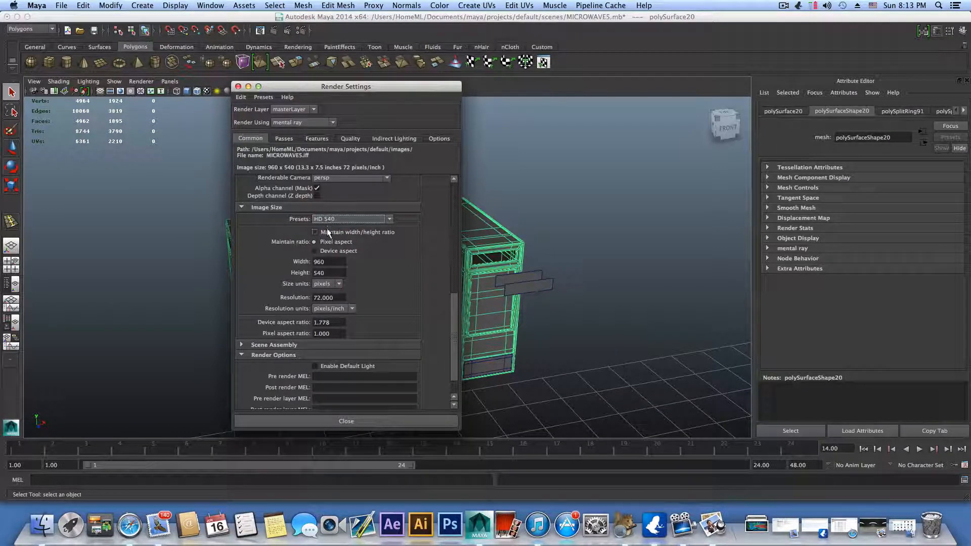
Step: Set the raytracing Max Trace Depth to 8 in the mental ray quality settings, keeping Max Sample Level at 3
click(348, 138)
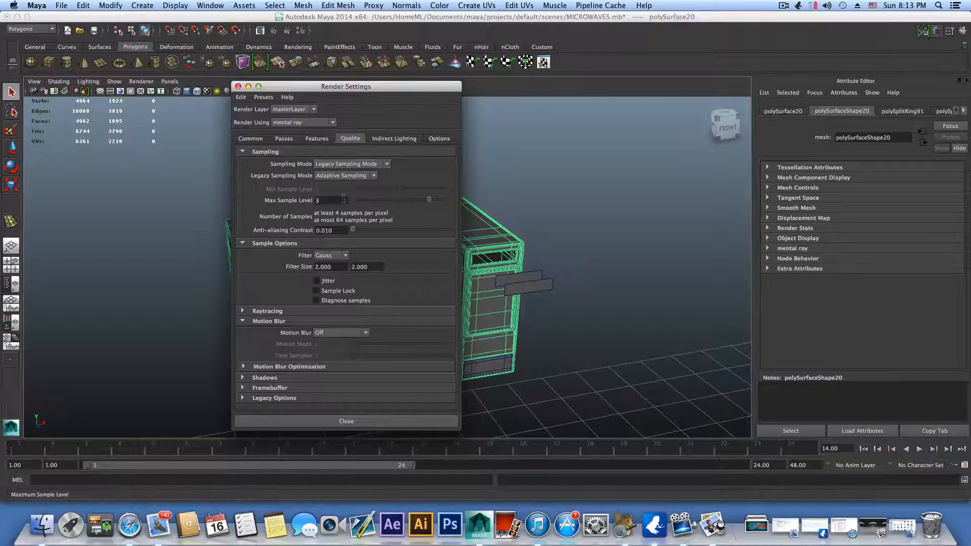
double_click(324, 200)
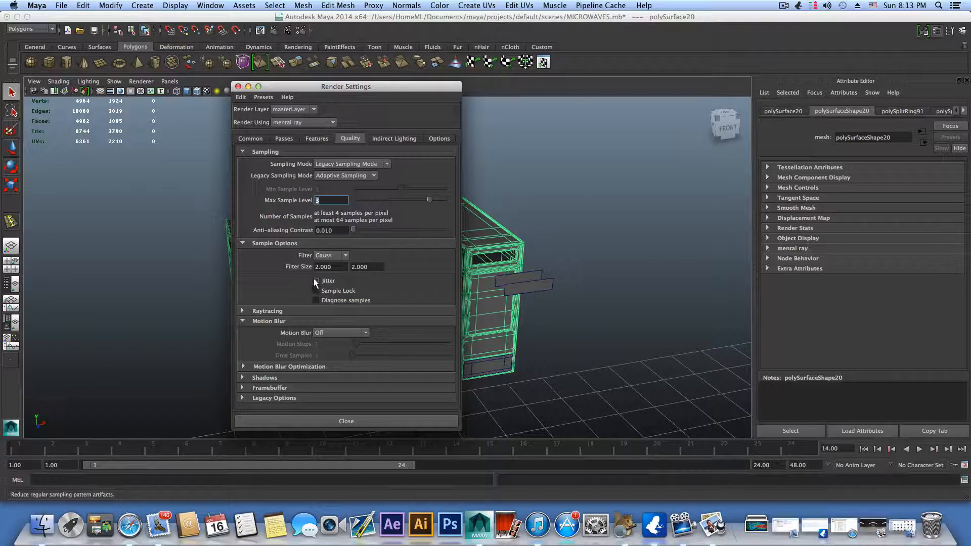
click(305, 310)
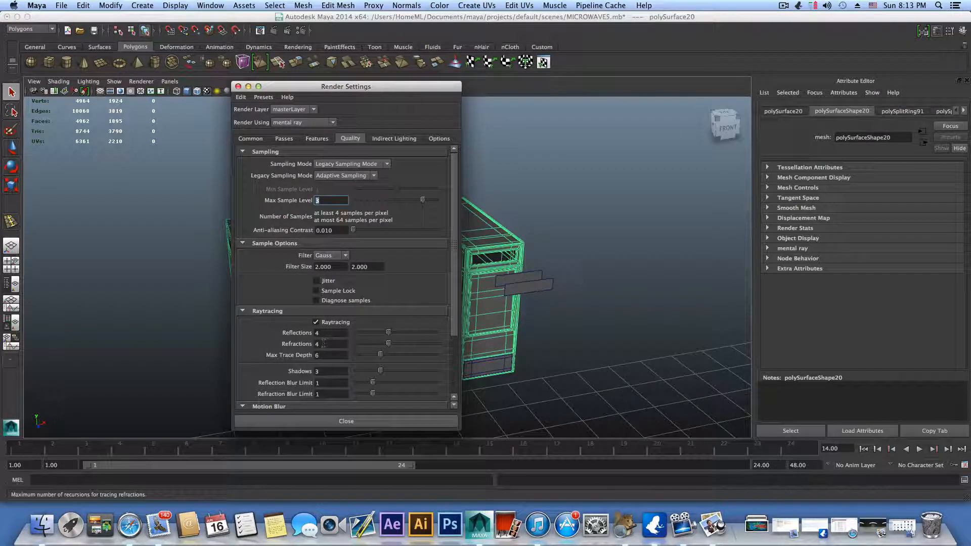
drag(381, 354, 389, 355)
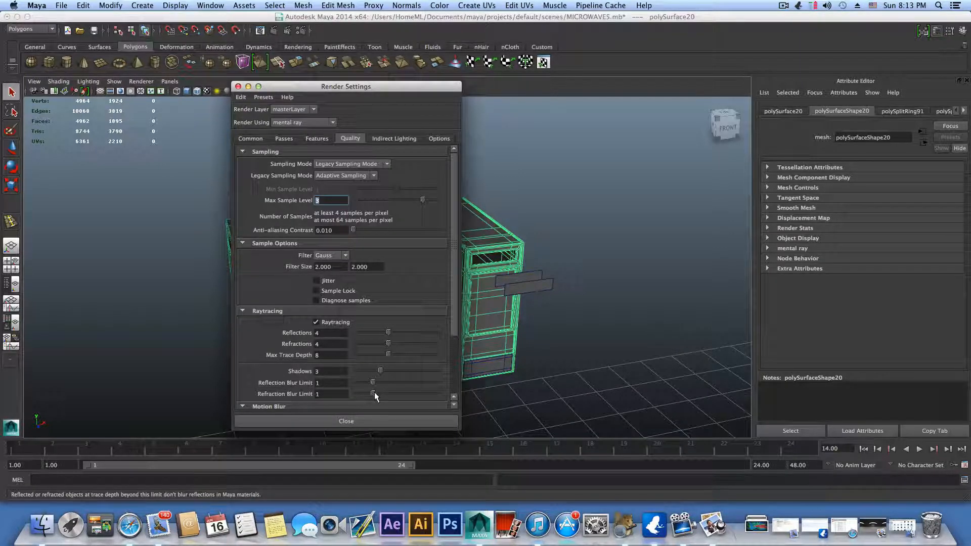
drag(380, 394, 375, 395)
scroll(367, 329, down, 4)
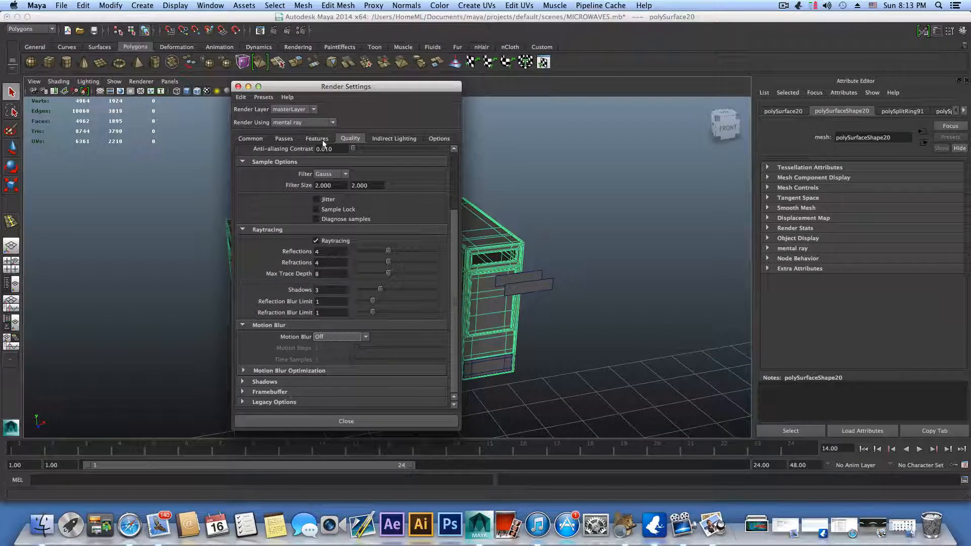
Step: Create an Image Based Lighting environment in the indirect lighting settings, and close the Render Settings
click(394, 139)
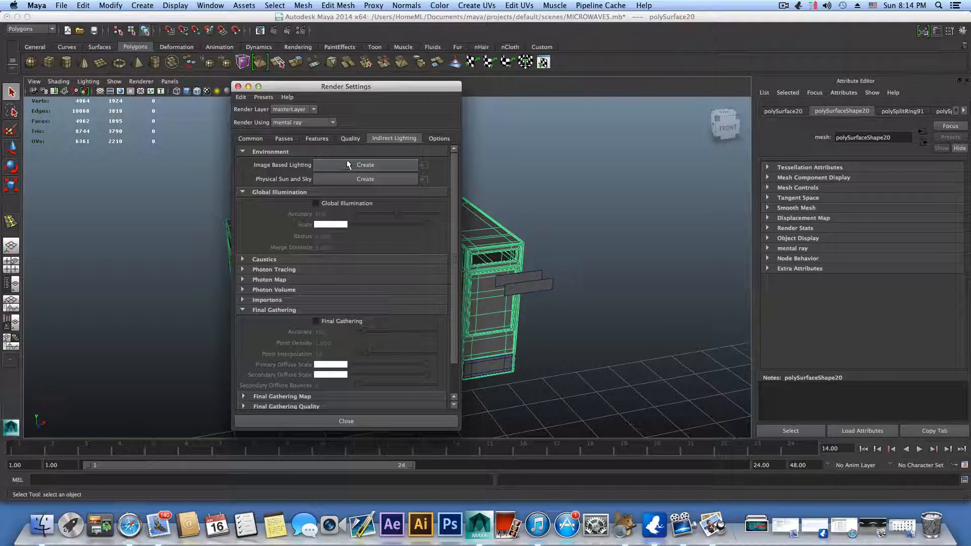
drag(360, 89, 240, 67)
scroll(465, 217, down, 6)
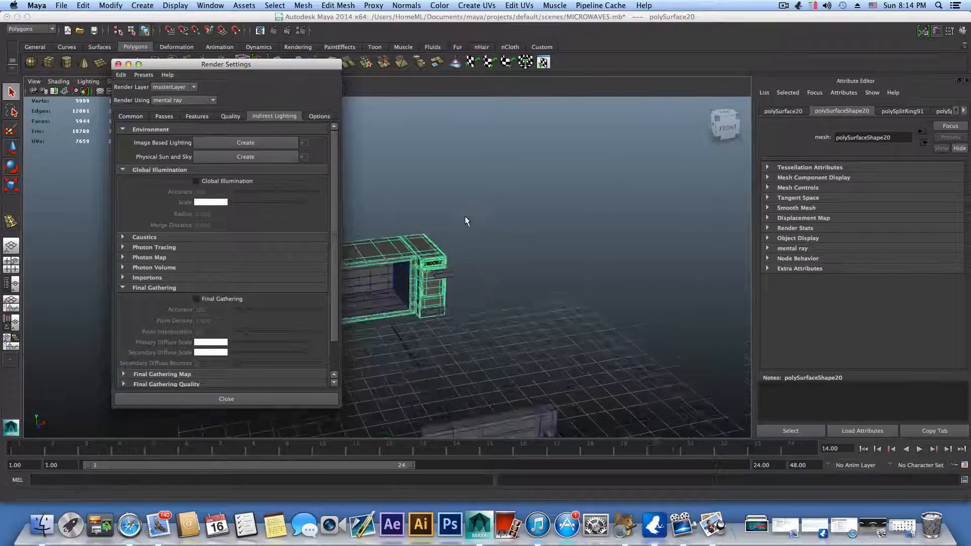
click(260, 142)
scroll(473, 238, down, 8)
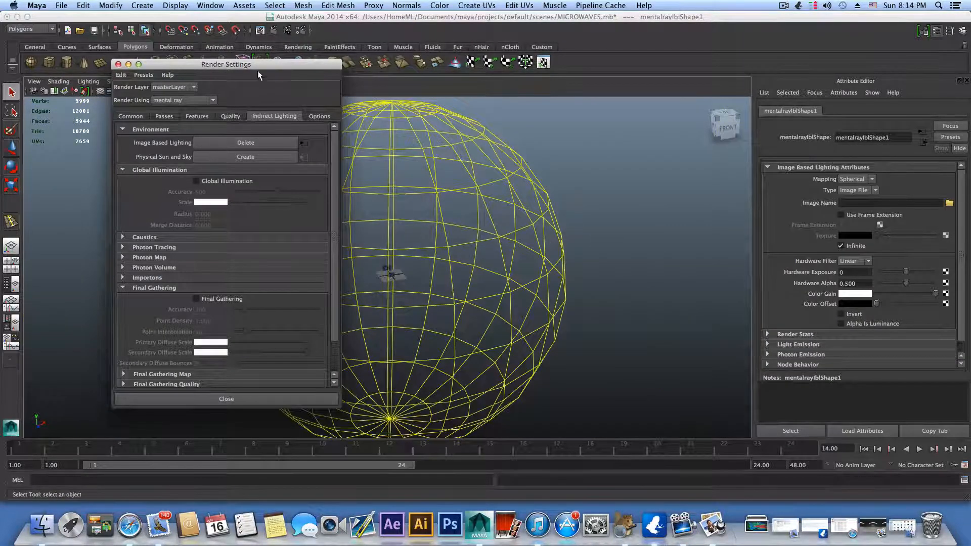
drag(211, 67, 698, 86)
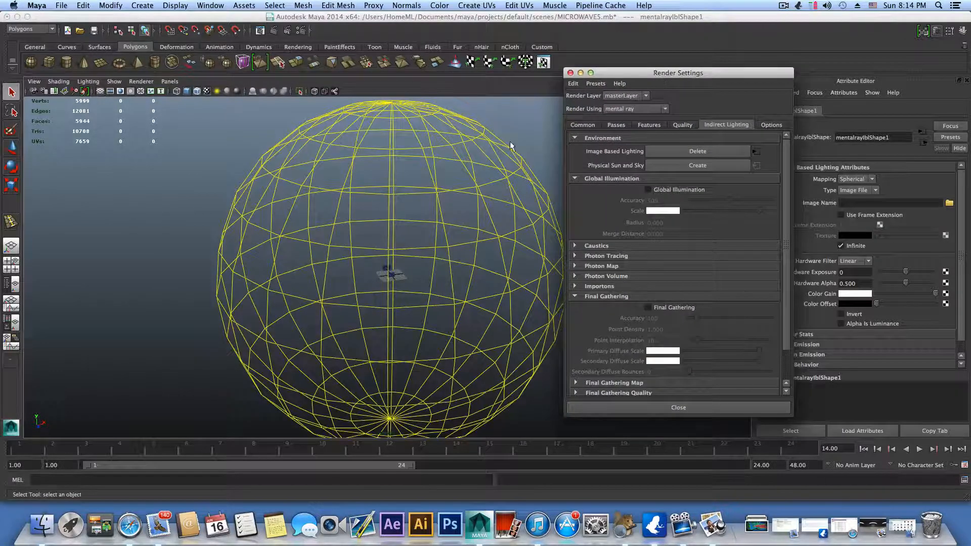
drag(586, 85, 558, 85)
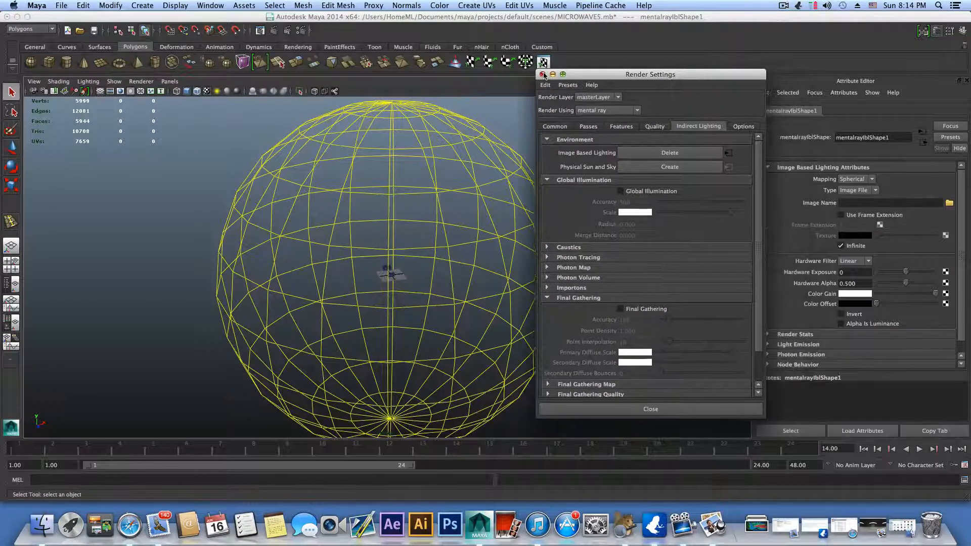
click(542, 74)
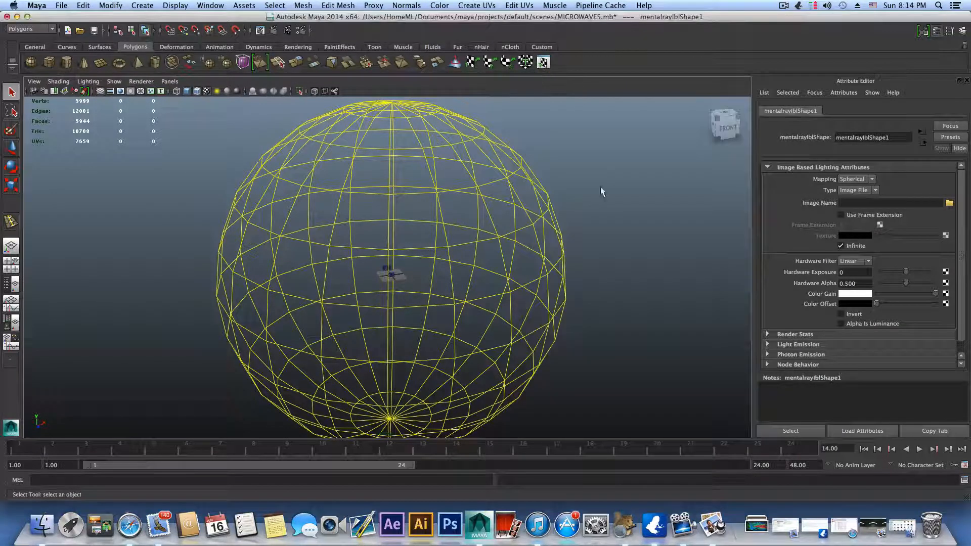
Step: View Flourecent-Lights.jpg in Preview, and quit Preview to return to Maya
click(870, 522)
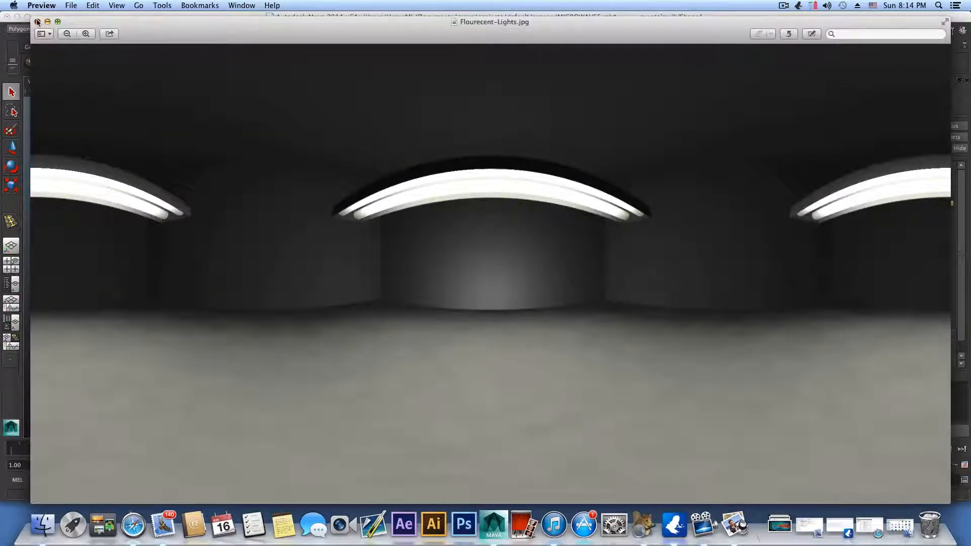
click(37, 22)
key(super+q)
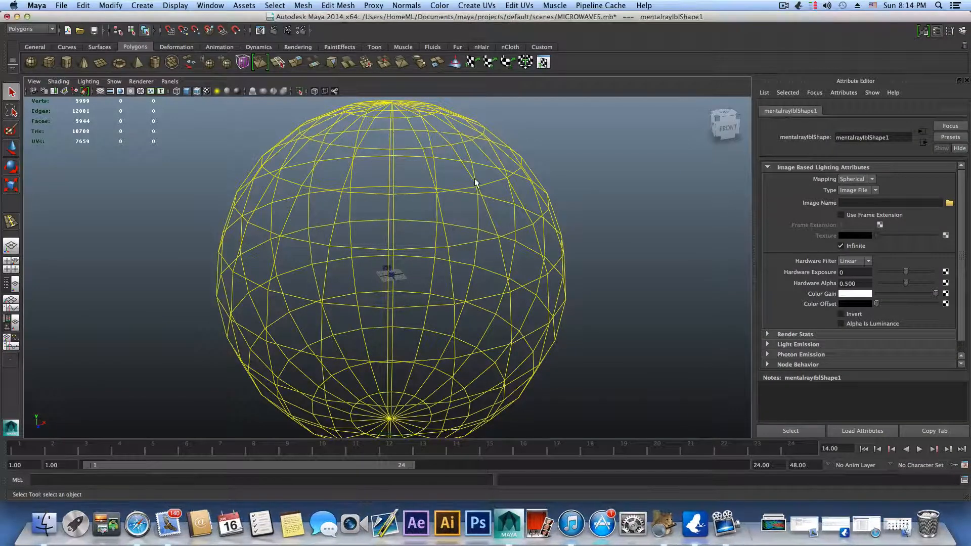
Step: Open the file browser for the image-based lighting's Image Name and go to the Desktop folder
click(886, 202)
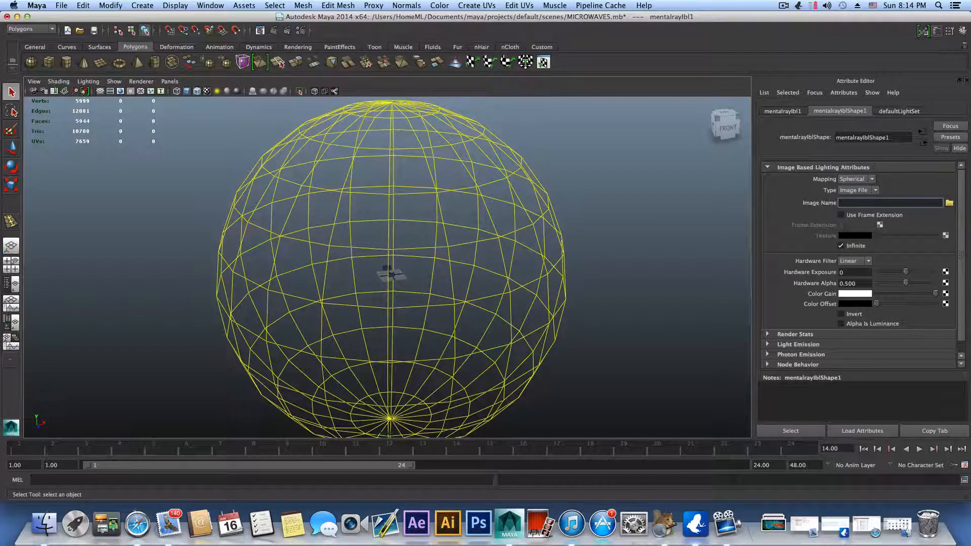
click(948, 203)
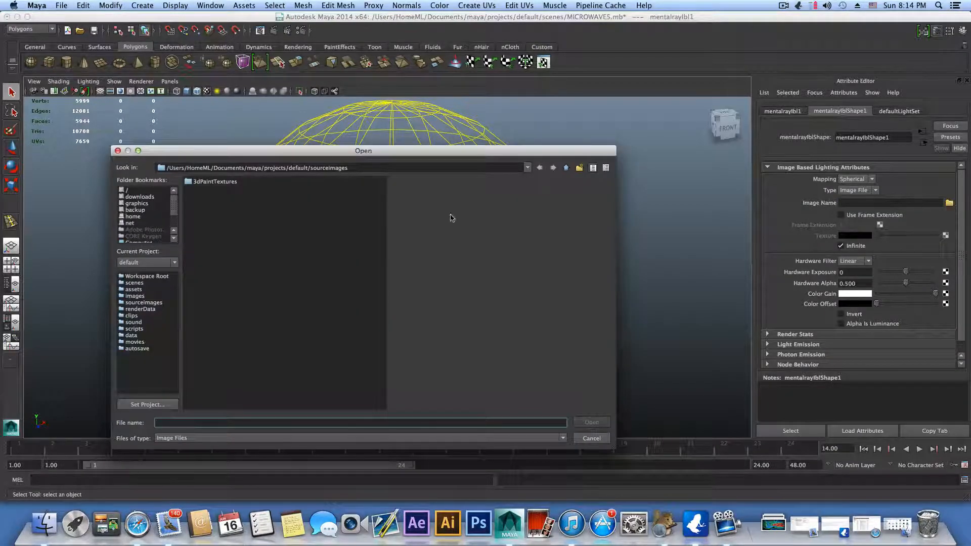
drag(177, 210, 169, 223)
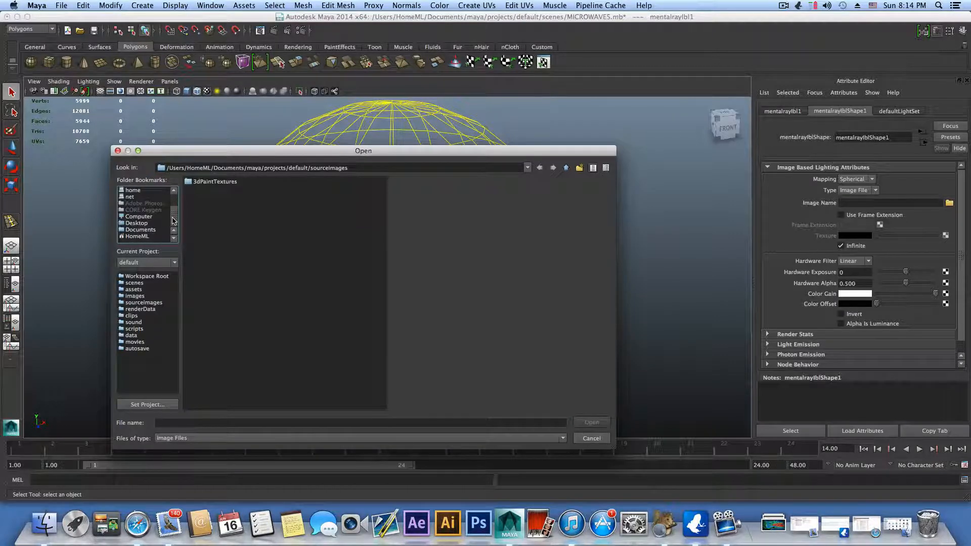
click(133, 225)
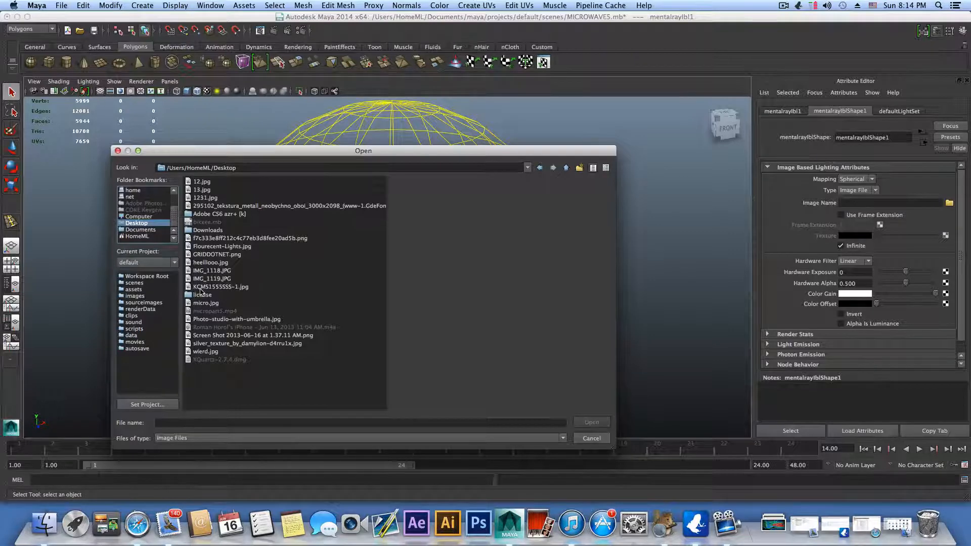
Step: Preview the candidate images in the Desktop folder, including the photo studio, metal texture and control panel pictures
click(213, 320)
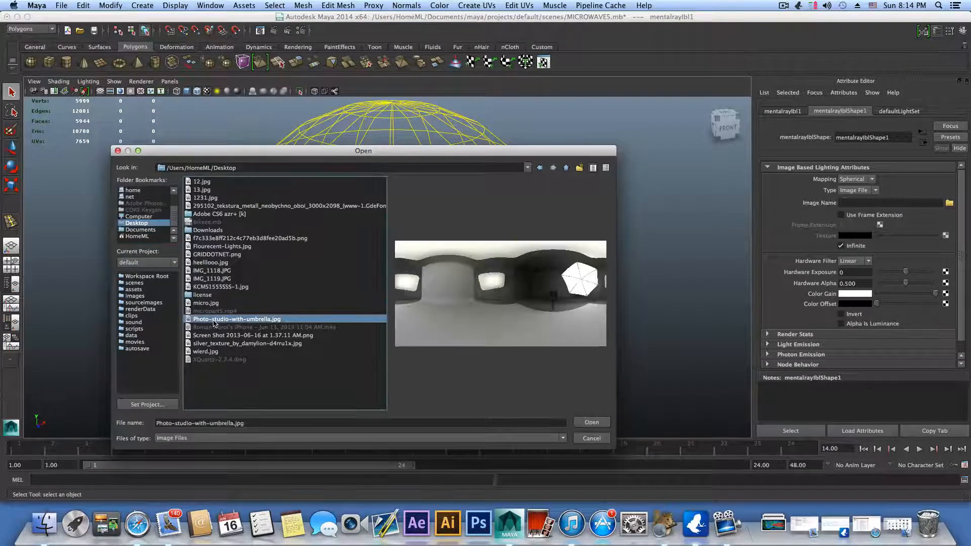
click(218, 336)
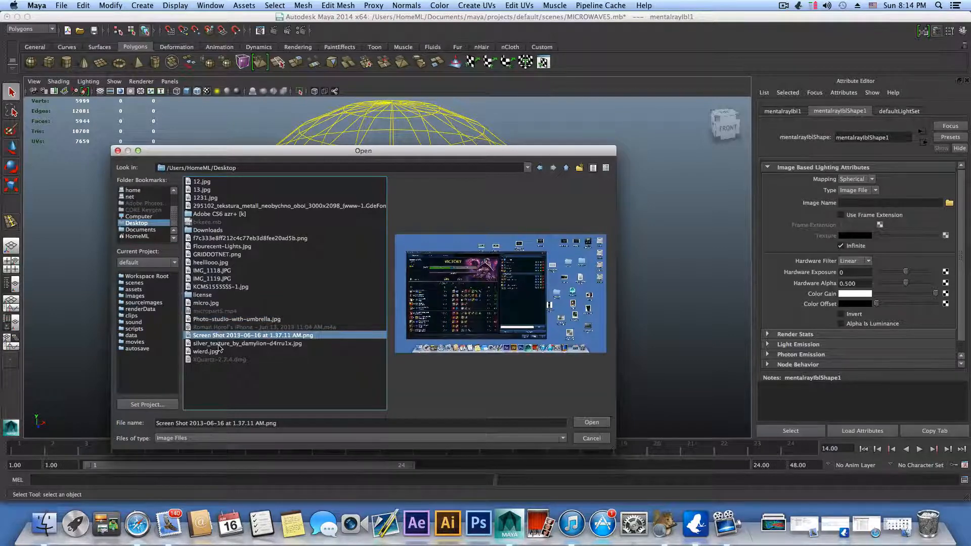
click(217, 343)
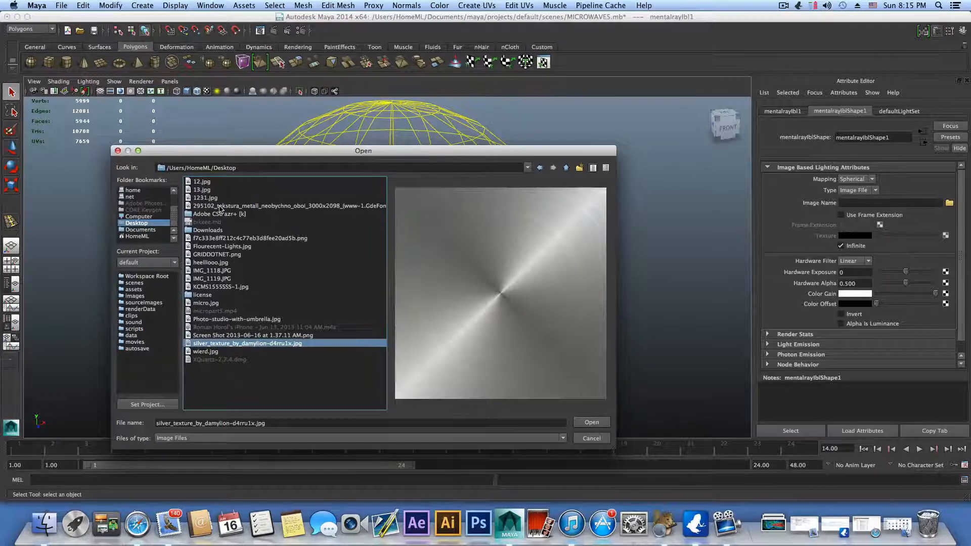
click(220, 207)
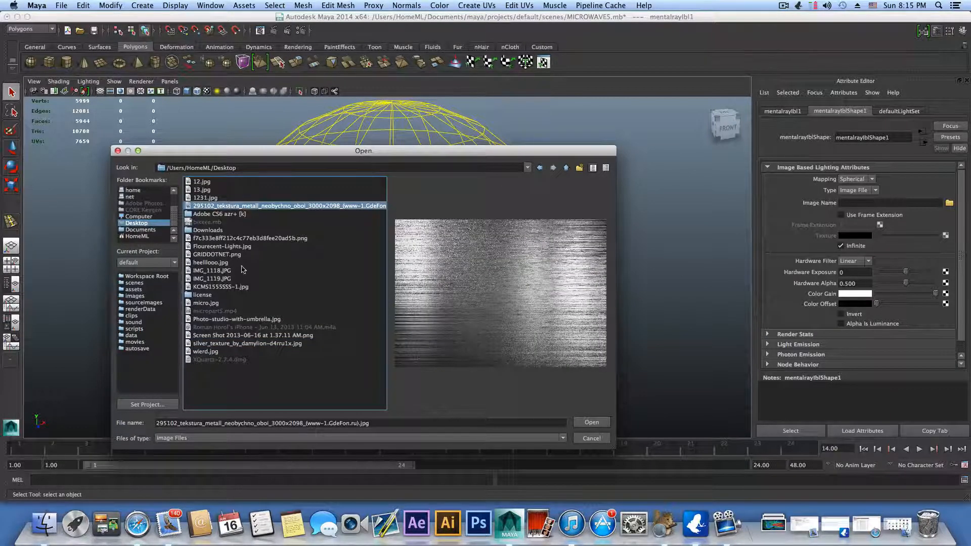
click(213, 255)
click(213, 271)
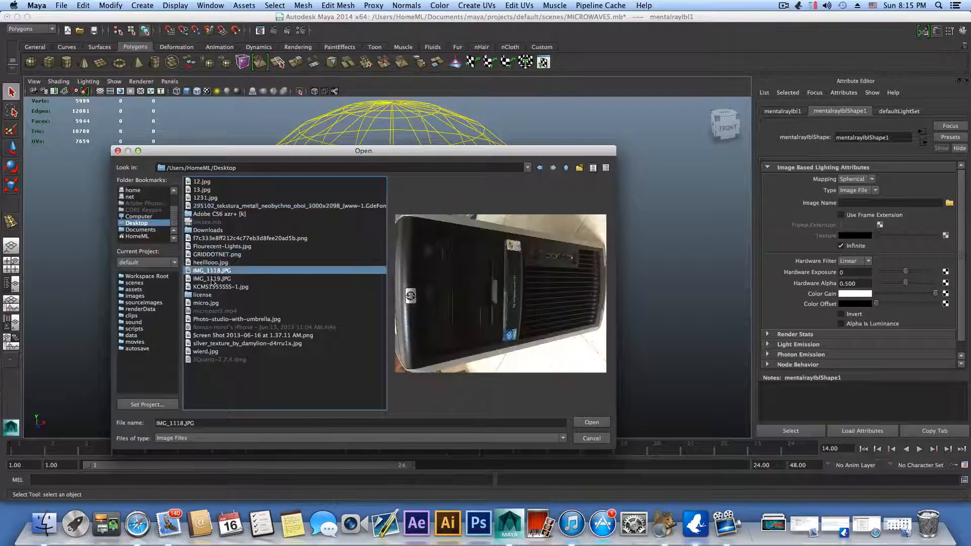
click(211, 279)
click(213, 288)
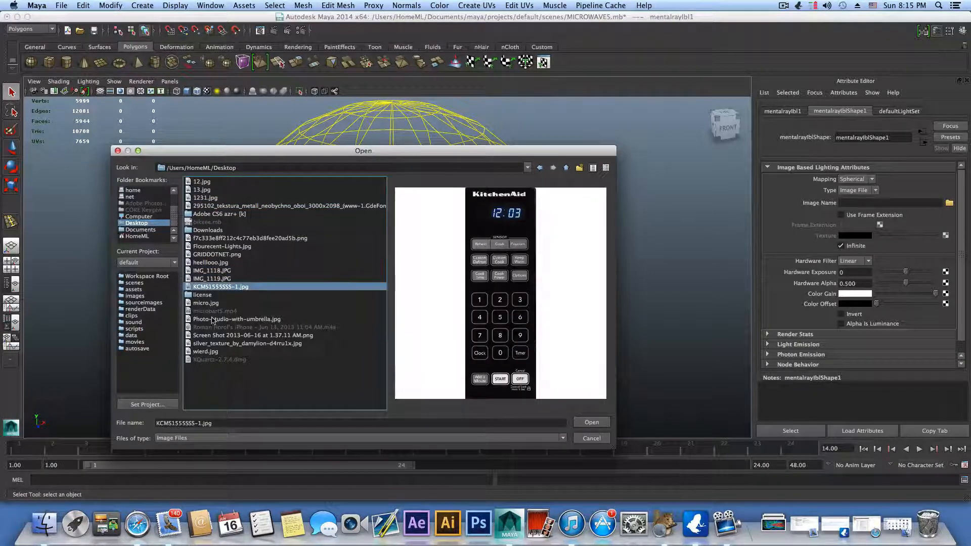
click(213, 319)
click(221, 335)
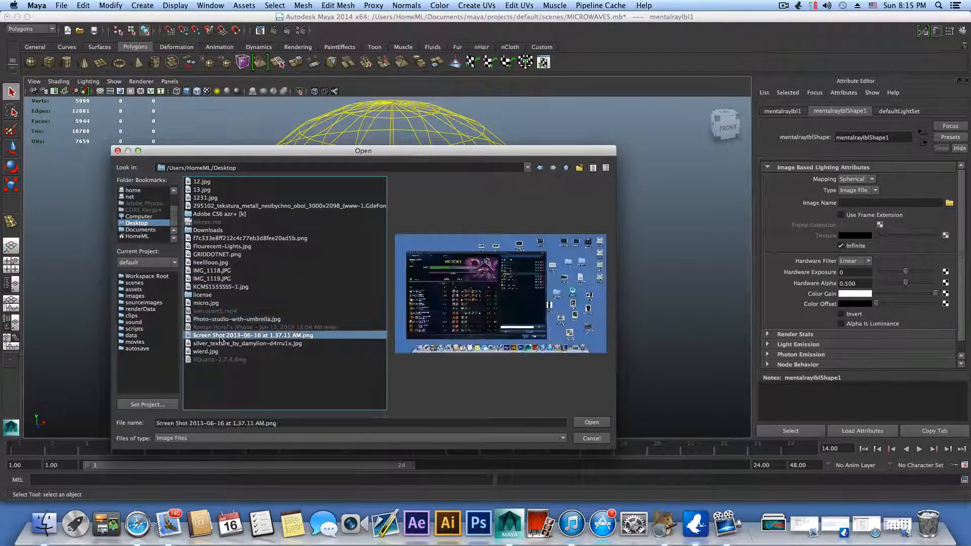
Step: Load Flourecent-Lights.jpg as the image of the image-based lighting sphere
click(217, 320)
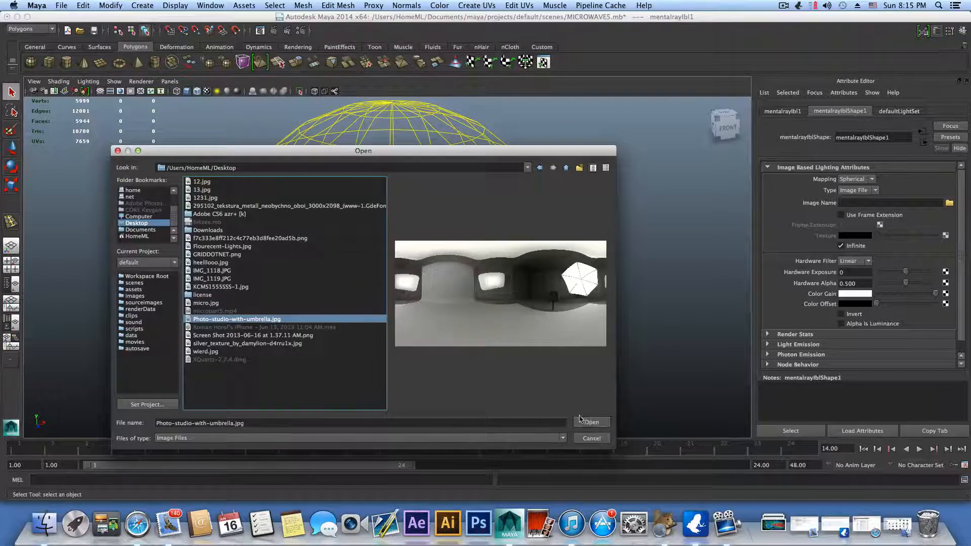
click(220, 247)
click(589, 423)
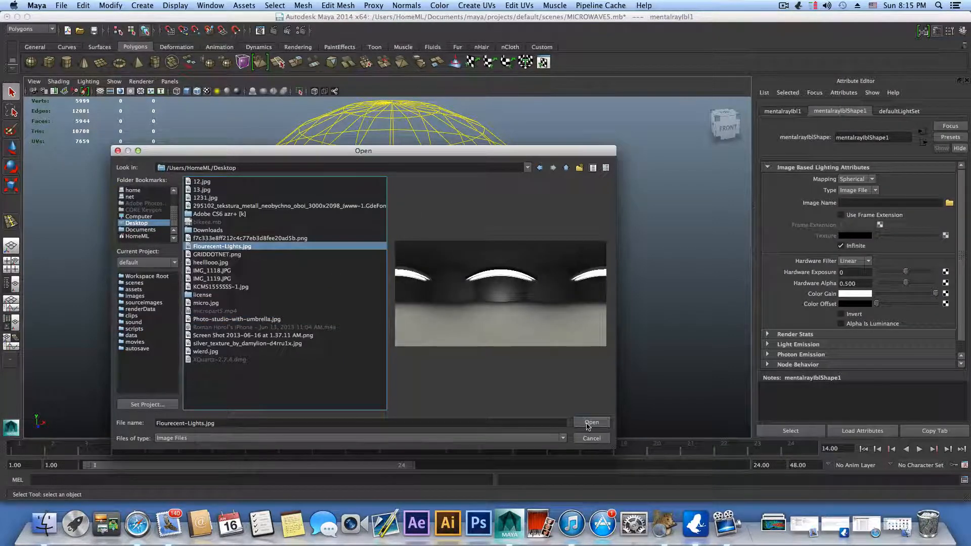
Step: Examine from several sides how the fluorescent light image is mapped onto the lighting sphere
alt+drag(495, 286, 578, 280)
scroll(571, 302, up, 4)
alt+middle_drag(572, 302, 506, 346)
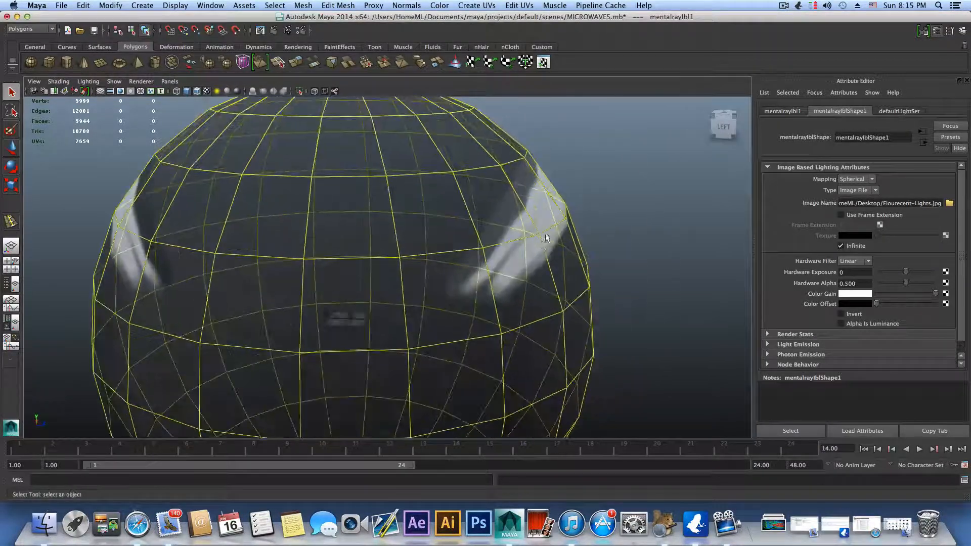
alt+drag(543, 238, 501, 247)
scroll(392, 243, down, 5)
alt+drag(401, 253, 443, 241)
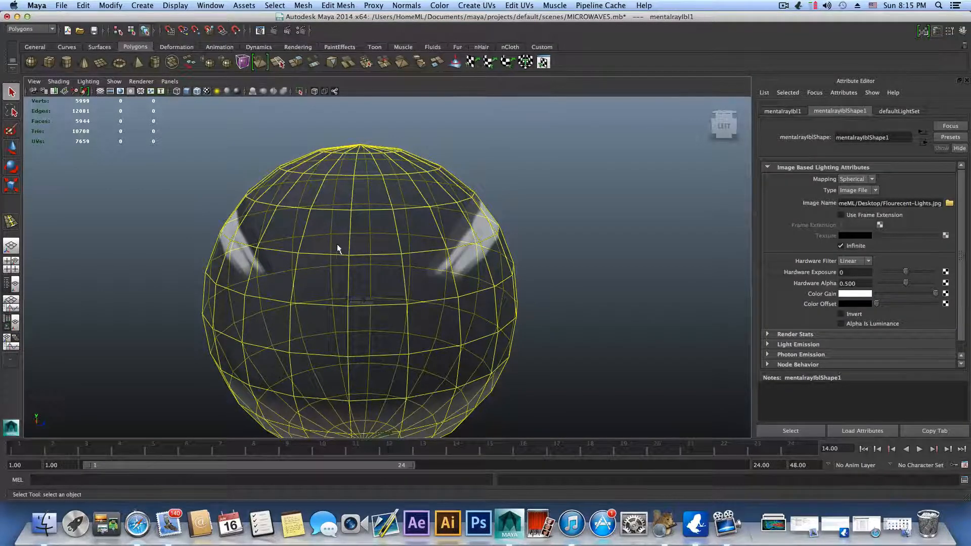
scroll(344, 247, down, 6)
scroll(496, 294, up, 6)
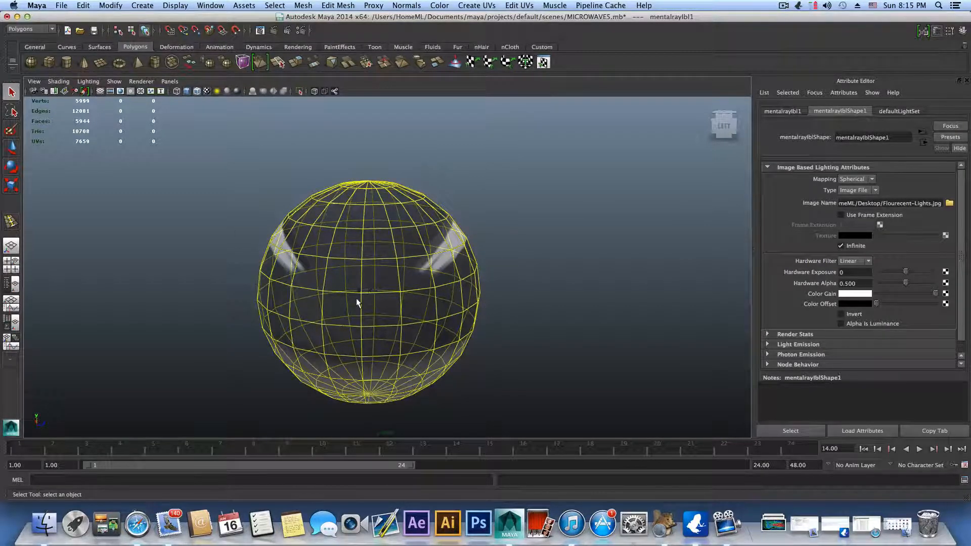
alt+drag(445, 318, 345, 336)
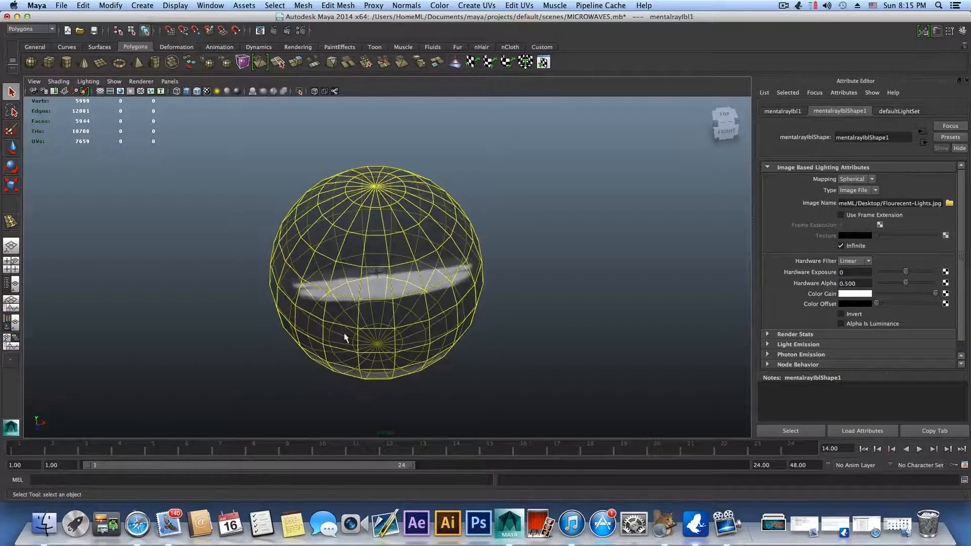
Step: Inspect the position of the microwave body and door inside the sphere relative to the fluorescent lights
alt+right_drag(346, 287, 396, 348)
scroll(395, 344, up, 5)
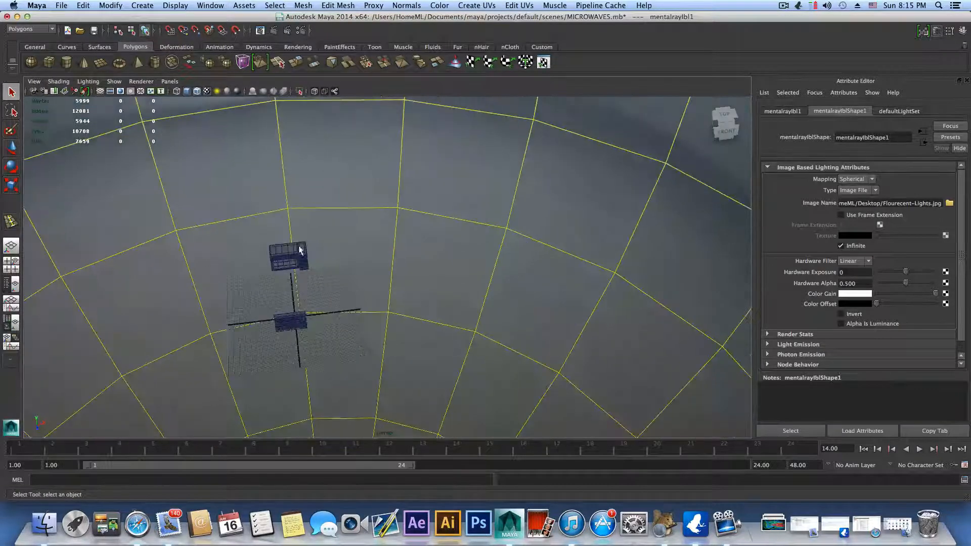
alt+drag(389, 346, 391, 306)
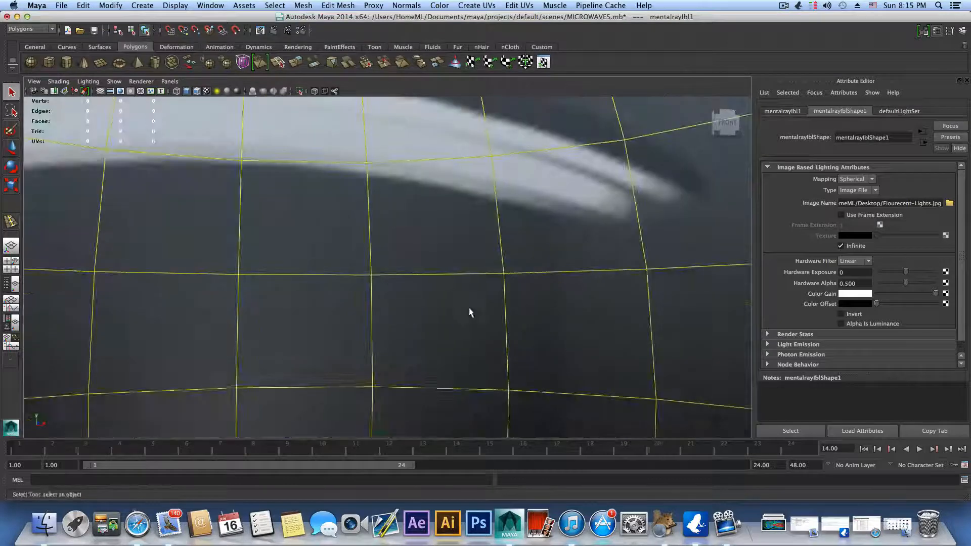
alt+right_drag(470, 312, 332, 292)
alt+right_drag(532, 274, 248, 310)
mouse_move(358, 332)
alt+mouse_down()
mouse_move(310, 349)
mouse_move(176, 216)
alt+mouse_up()
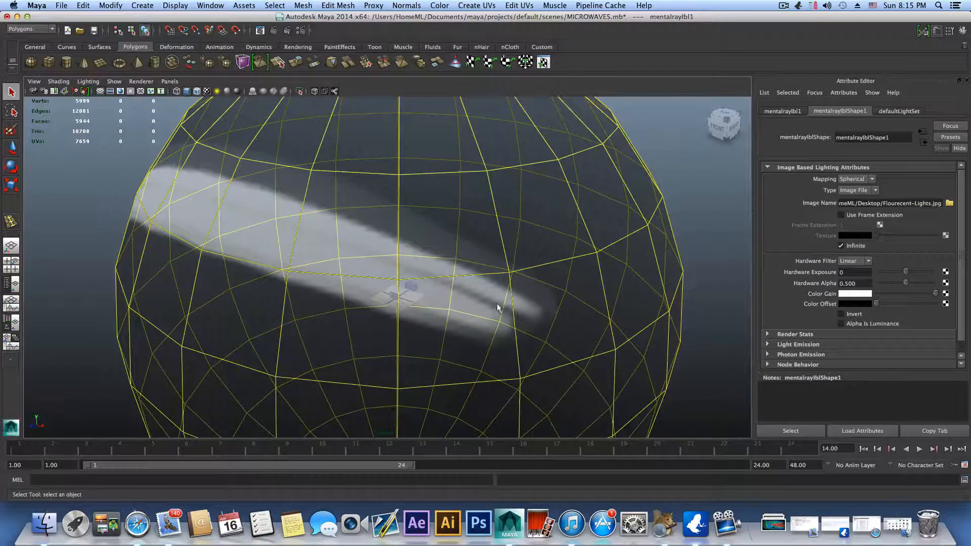
scroll(427, 359, up, 5)
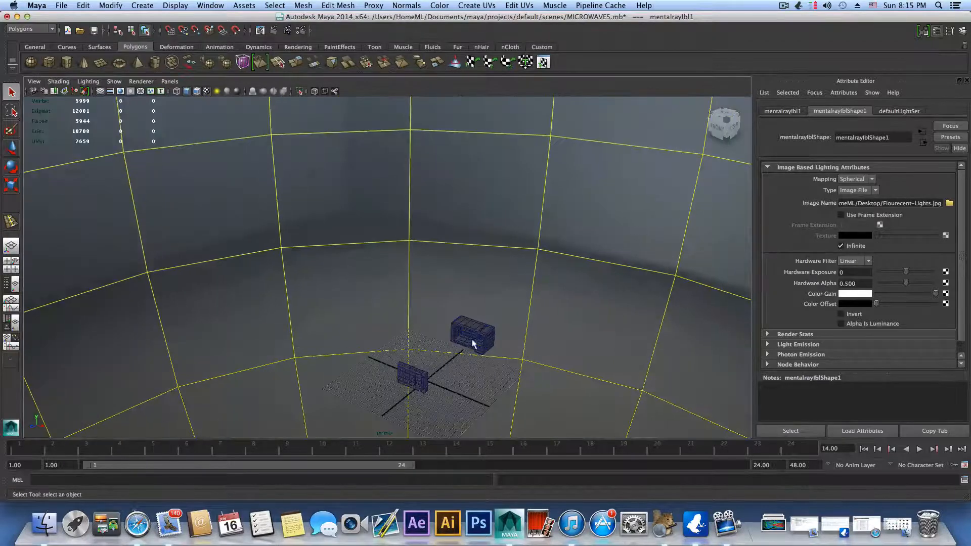
alt+middle_drag(410, 362, 367, 288)
scroll(367, 288, up, 3)
alt+middle_drag(478, 328, 381, 265)
scroll(358, 241, up, 2)
scroll(449, 286, up, 4)
alt+middle_drag(448, 253, 496, 229)
alt+drag(495, 229, 629, 283)
scroll(531, 325, down, 2)
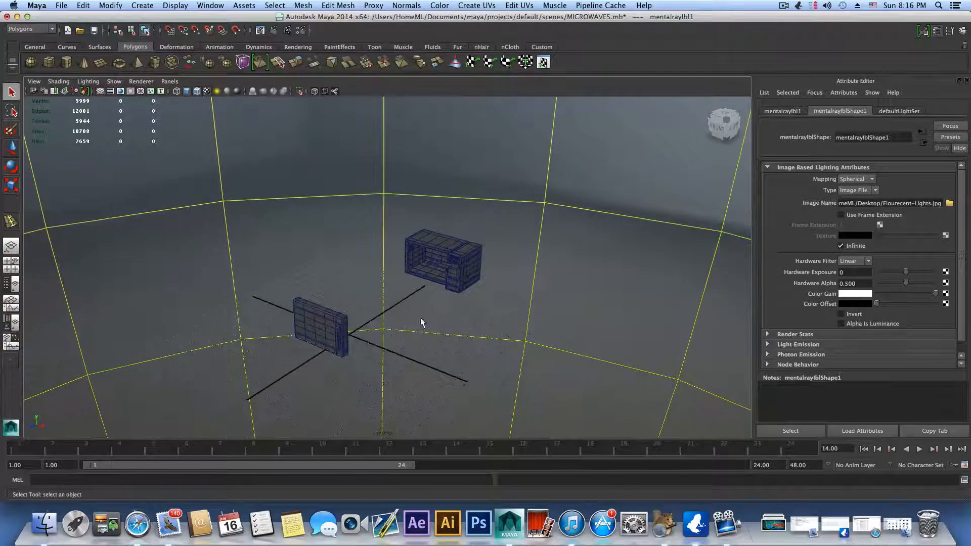
Step: Activate the CV Curve Tool and frame the microwave in a maximized right side view with free space behind the body
alt+middle_drag(421, 321, 405, 289)
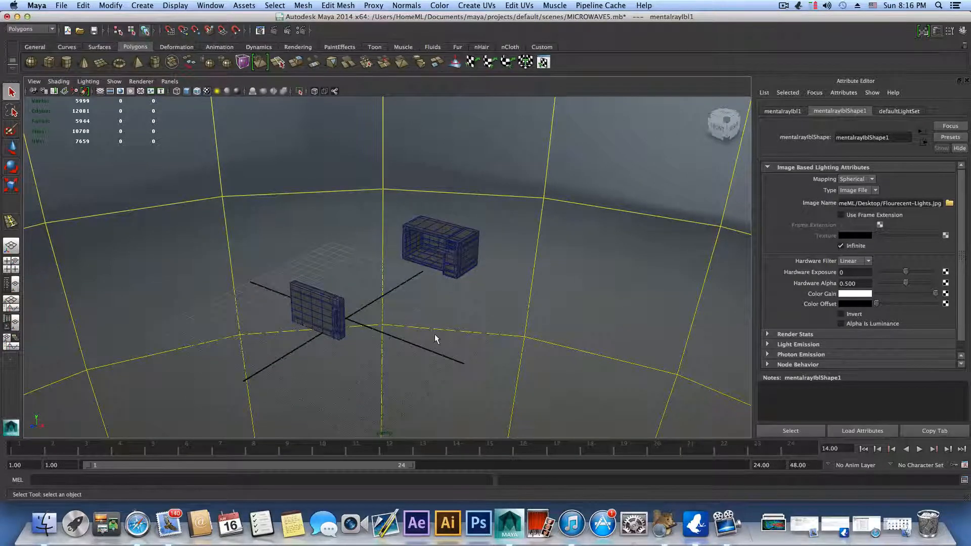
alt+middle_drag(434, 338, 474, 253)
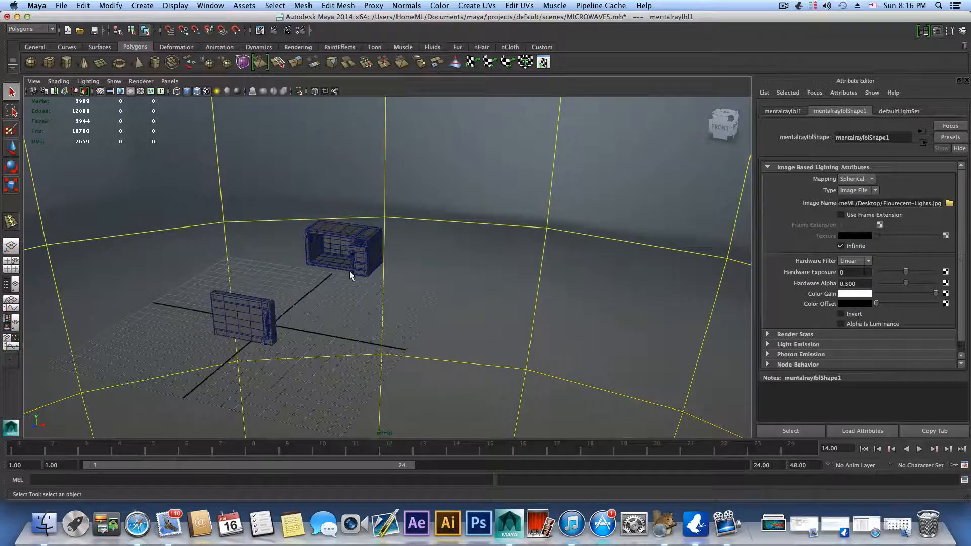
click(143, 6)
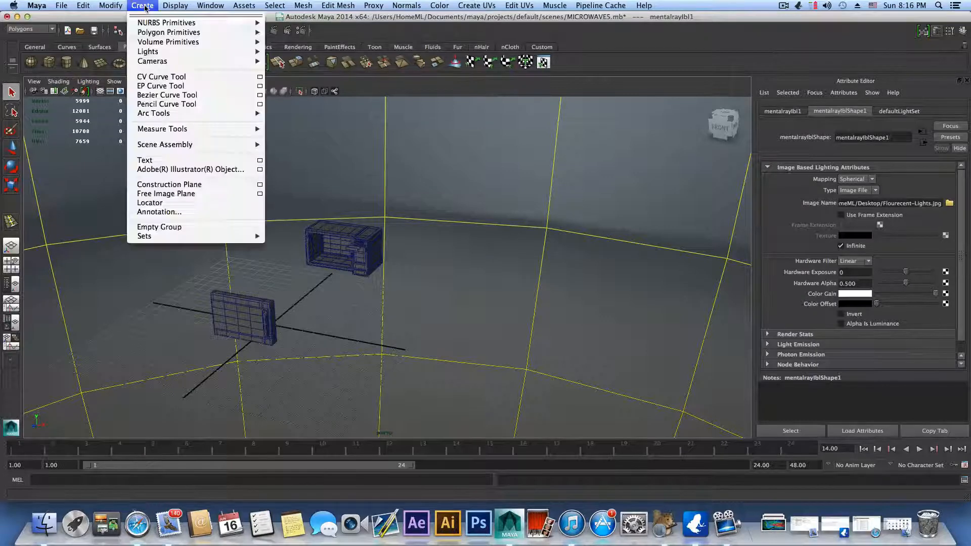
click(158, 76)
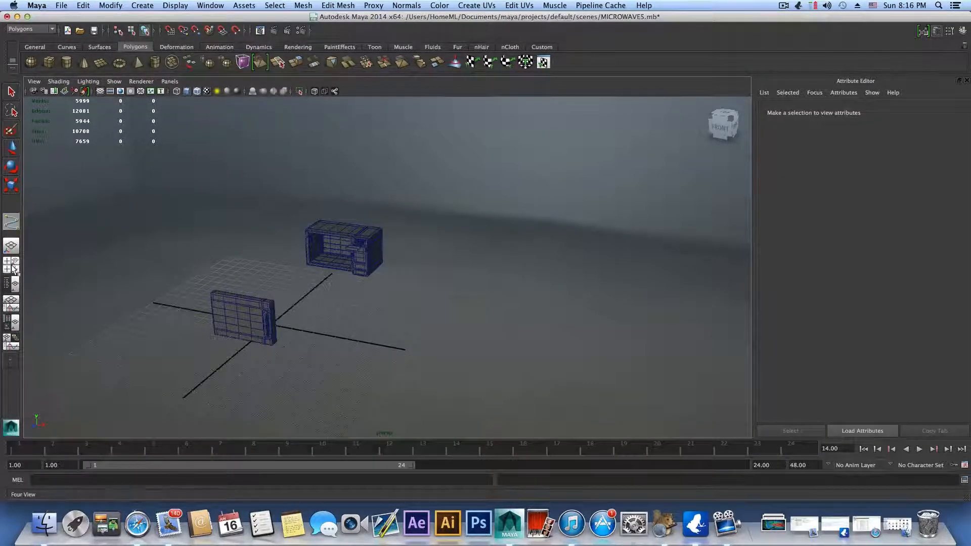
click(11, 268)
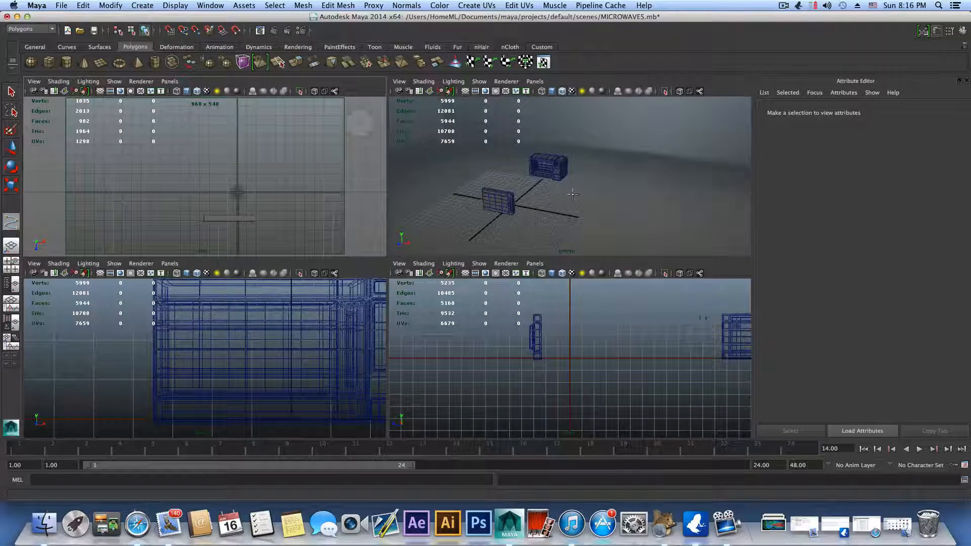
scroll(578, 390, down, 3)
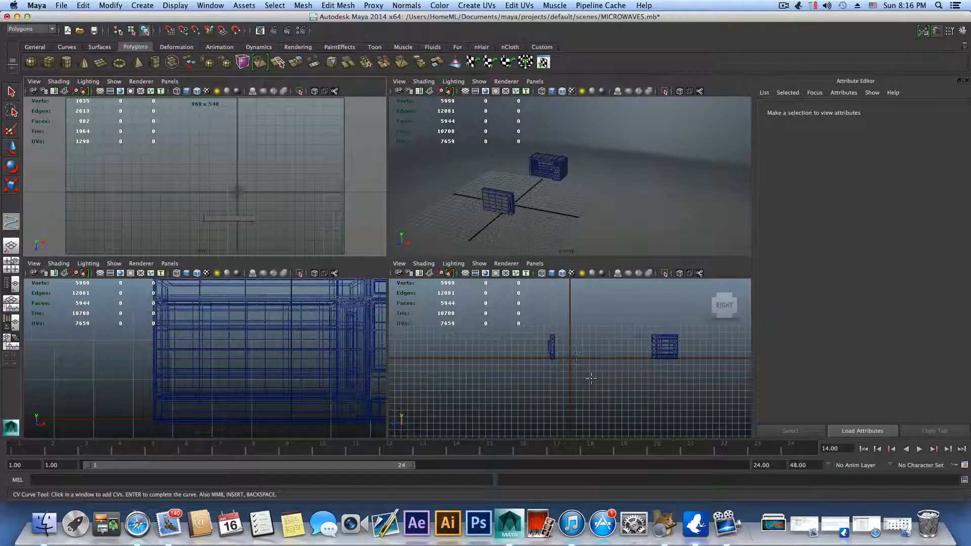
key(space)
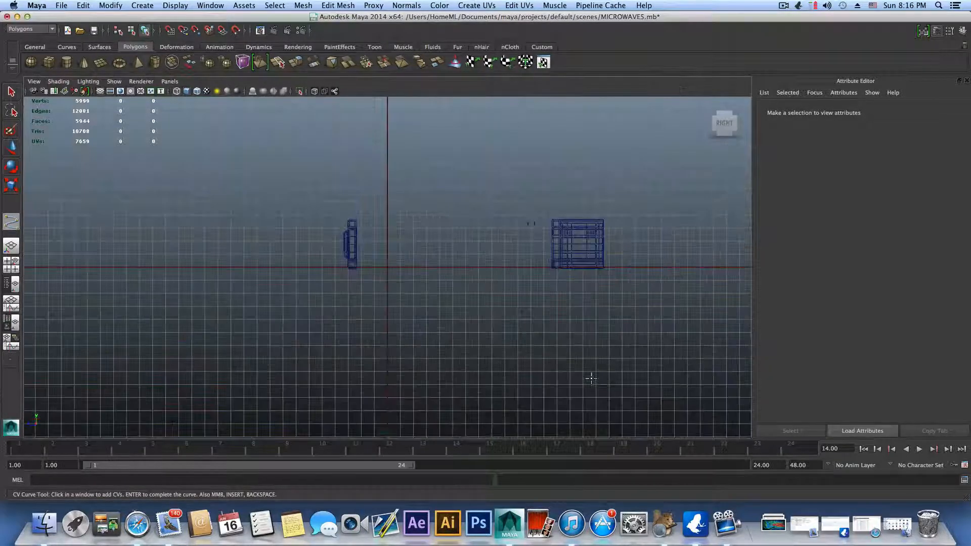
alt+middle_drag(612, 333, 443, 368)
scroll(442, 368, down, 2)
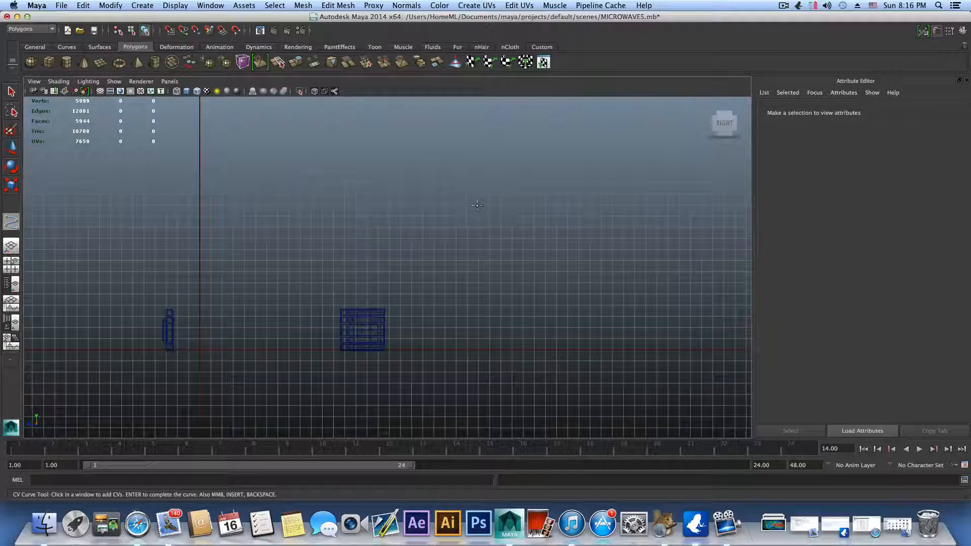
Step: Draw the straight vertical part of a backdrop CV curve behind the microwave body, ending just above the ground line
click(136, 6)
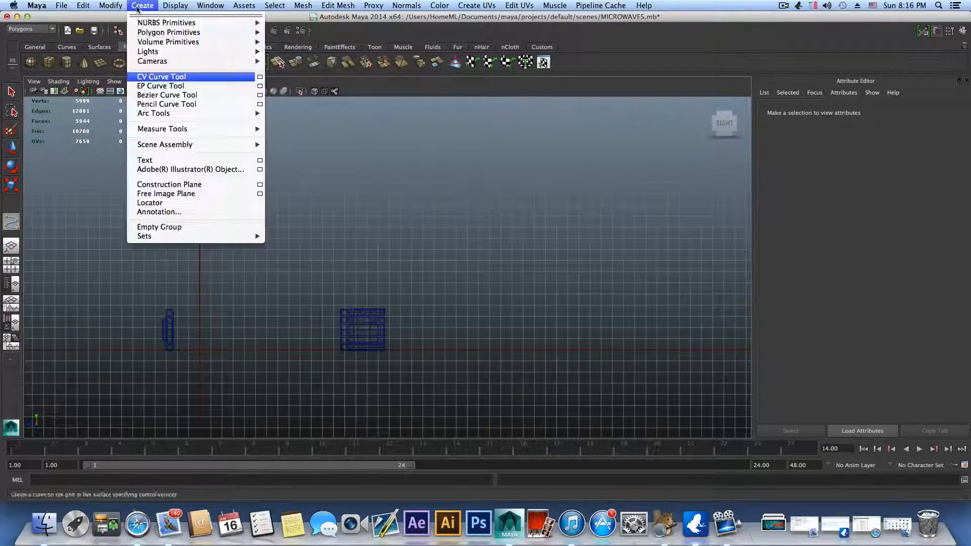
click(145, 78)
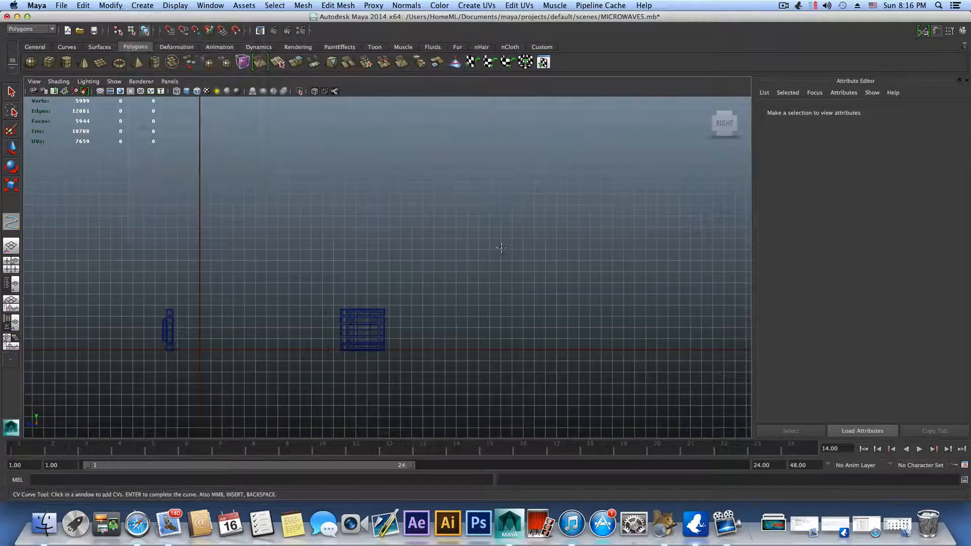
scroll(495, 234, up, 3)
alt+middle_drag(494, 239, 569, 174)
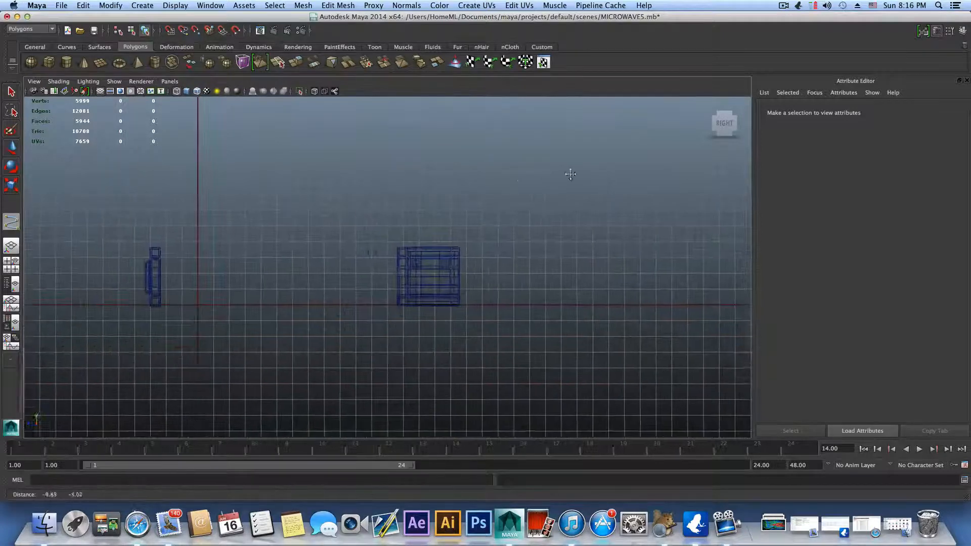
alt+middle_drag(542, 254, 508, 288)
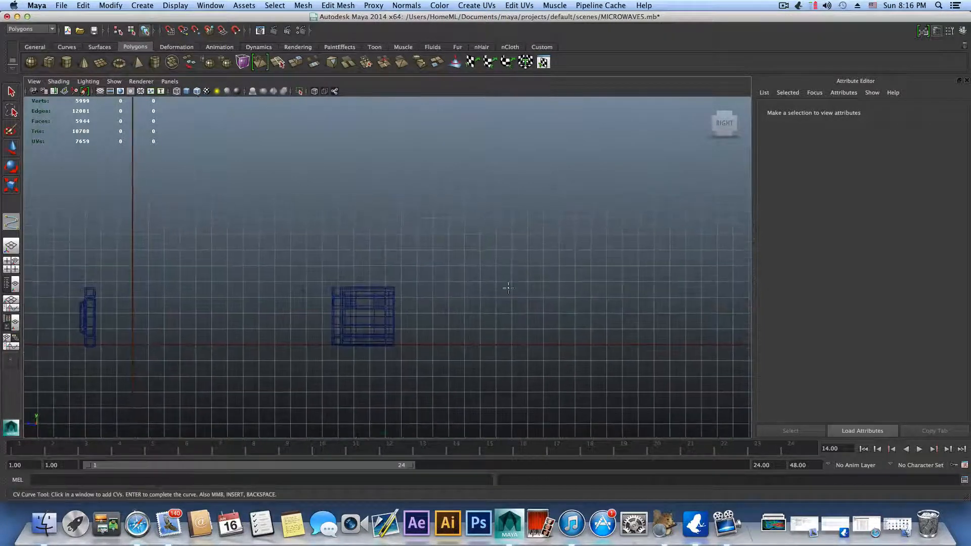
click(497, 139)
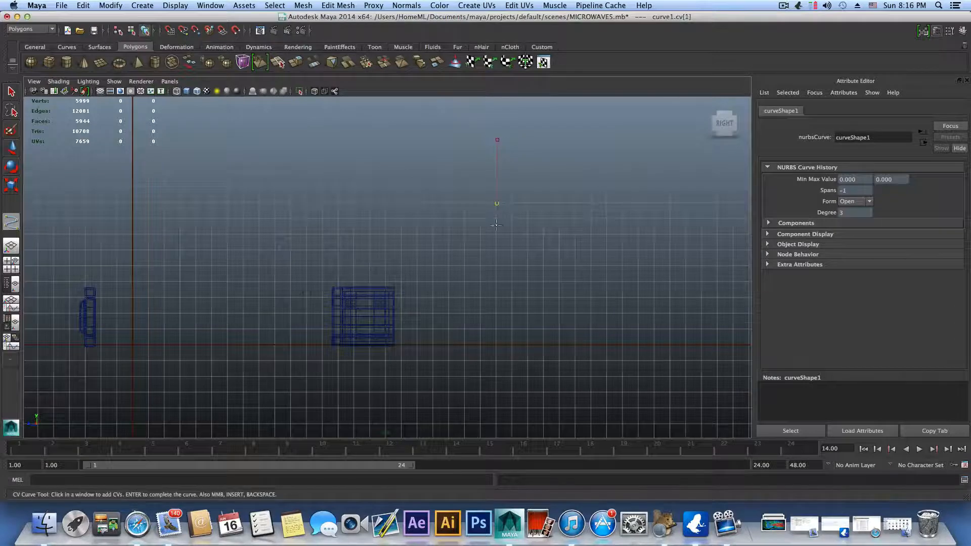
click(497, 251)
click(494, 330)
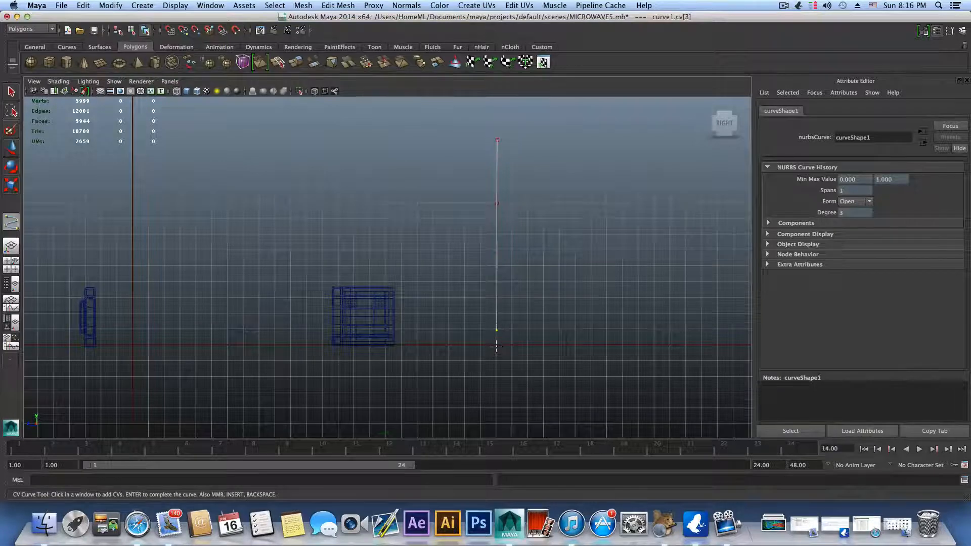
Step: Bend the backdrop curve into a rounded corner at the ground line and continue it flat beneath the microwave body
alt+middle_drag(496, 343, 488, 292)
alt+right_drag(487, 292, 589, 336)
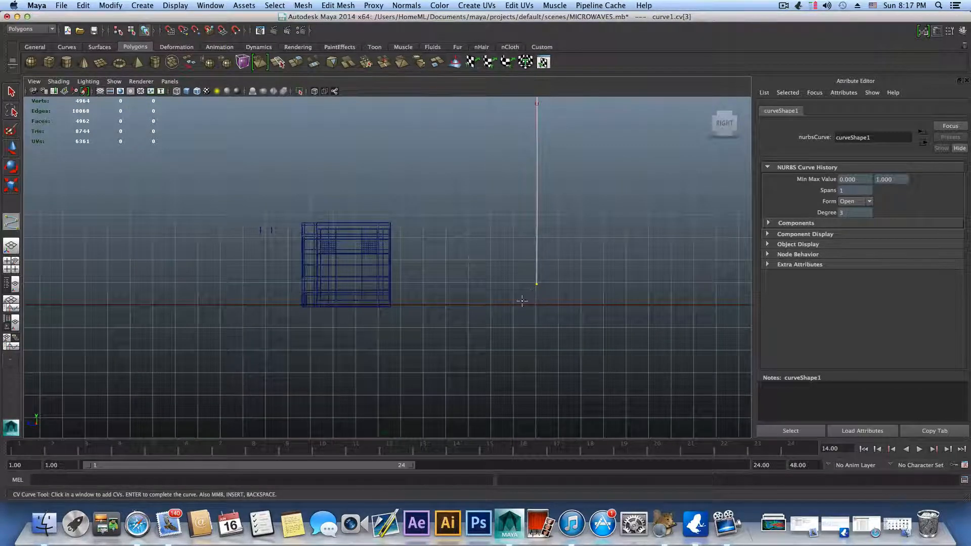
alt+right_drag(460, 316, 522, 314)
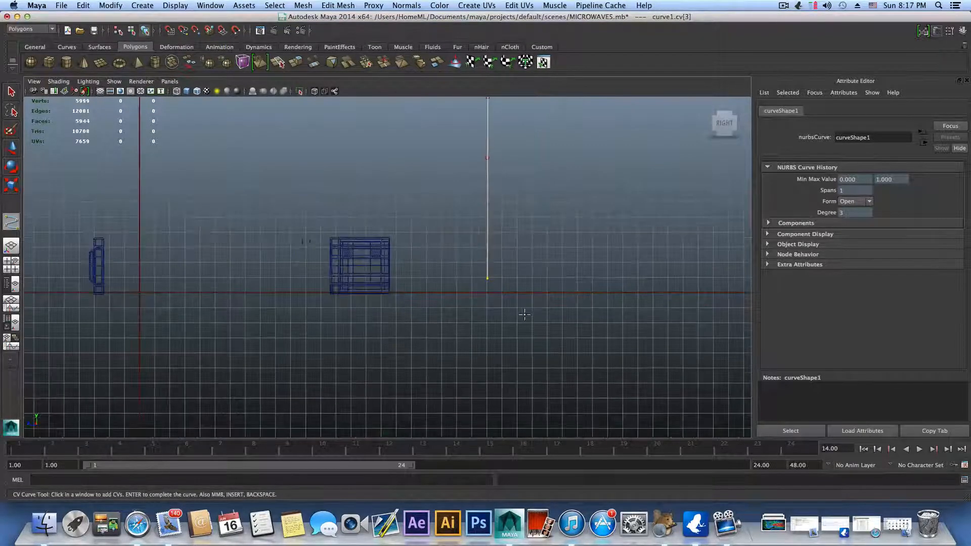
alt+middle_drag(173, 288, 210, 297)
alt+right_drag(211, 298, 654, 342)
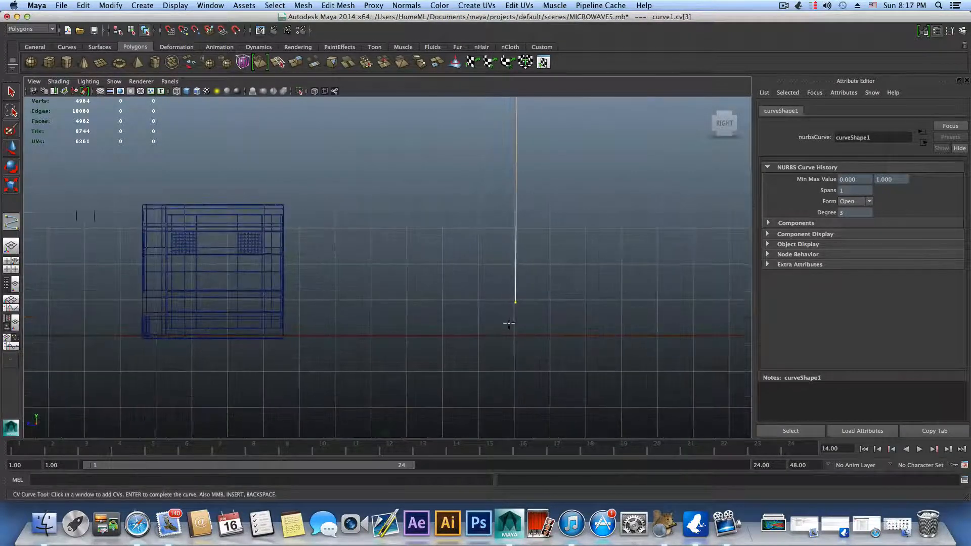
alt+right_drag(529, 332, 480, 294)
alt+middle_drag(480, 293, 459, 277)
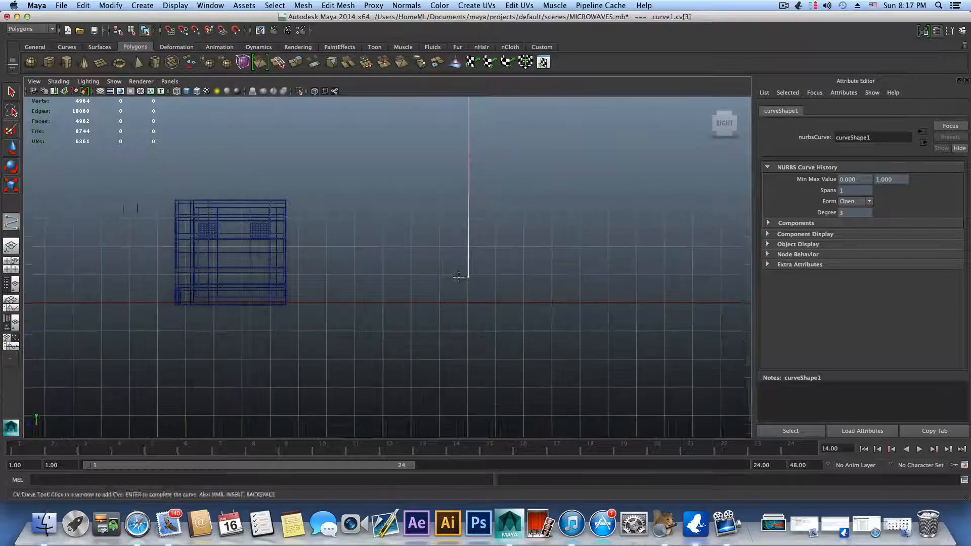
alt+right_drag(459, 277, 547, 298)
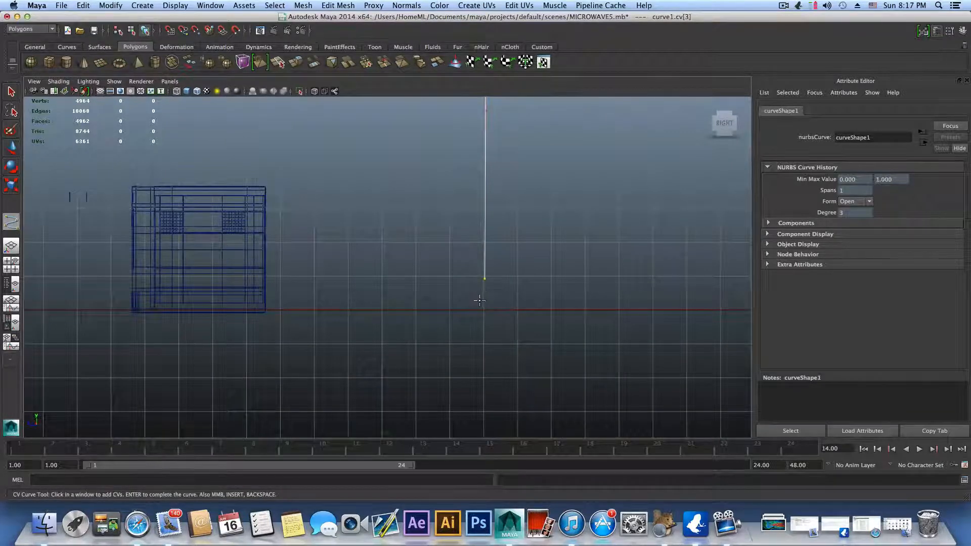
click(450, 309)
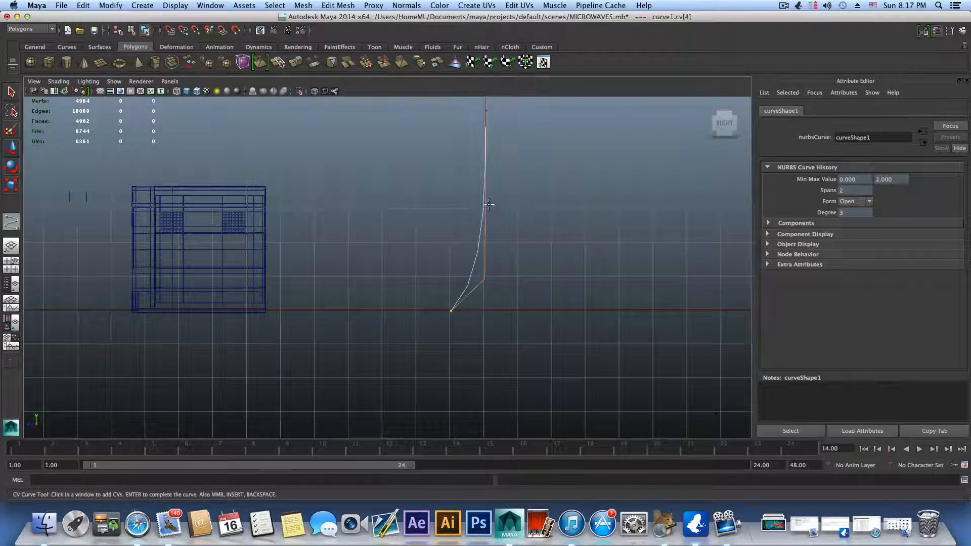
click(349, 310)
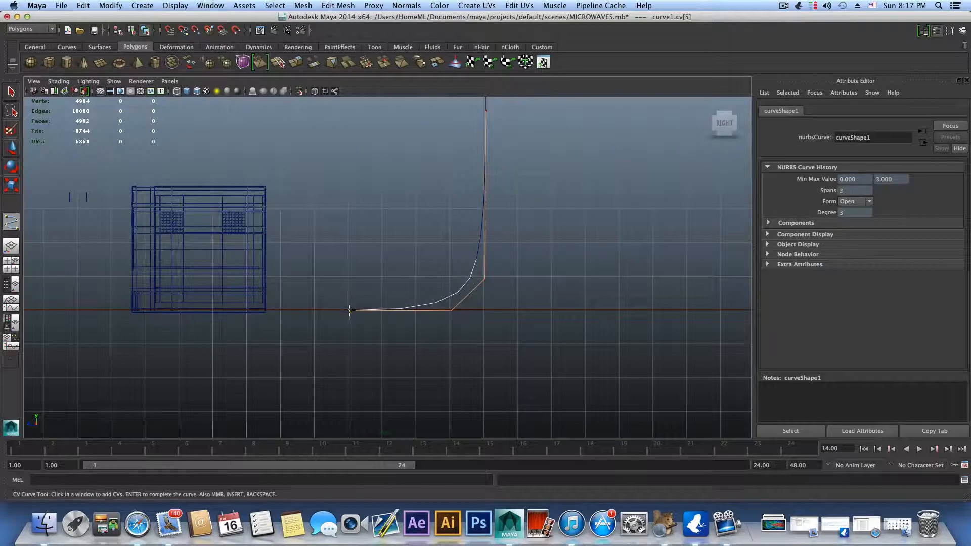
click(100, 310)
Step: Extend the backdrop curve along the ground line through the origin to just past the microwave door, and finish it
alt+middle_drag(101, 310, 462, 315)
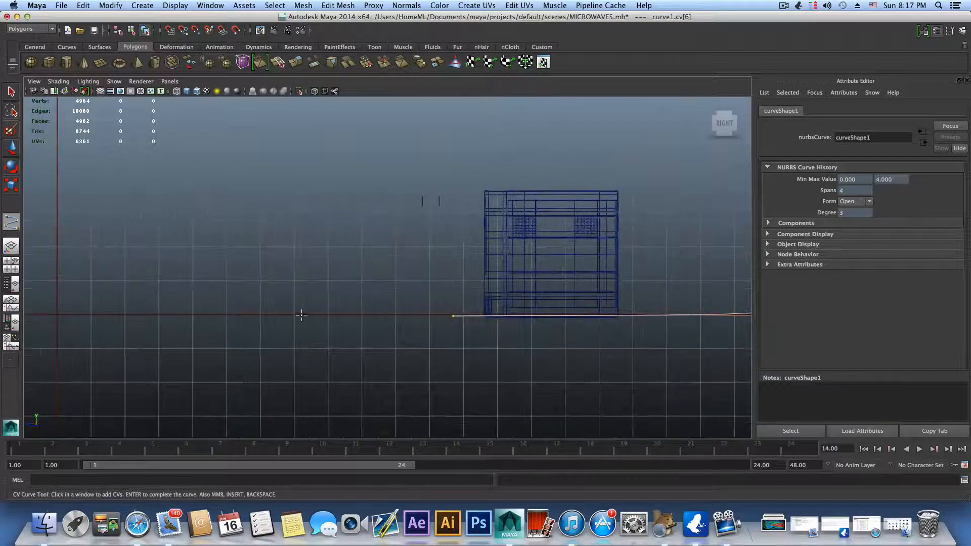
click(301, 315)
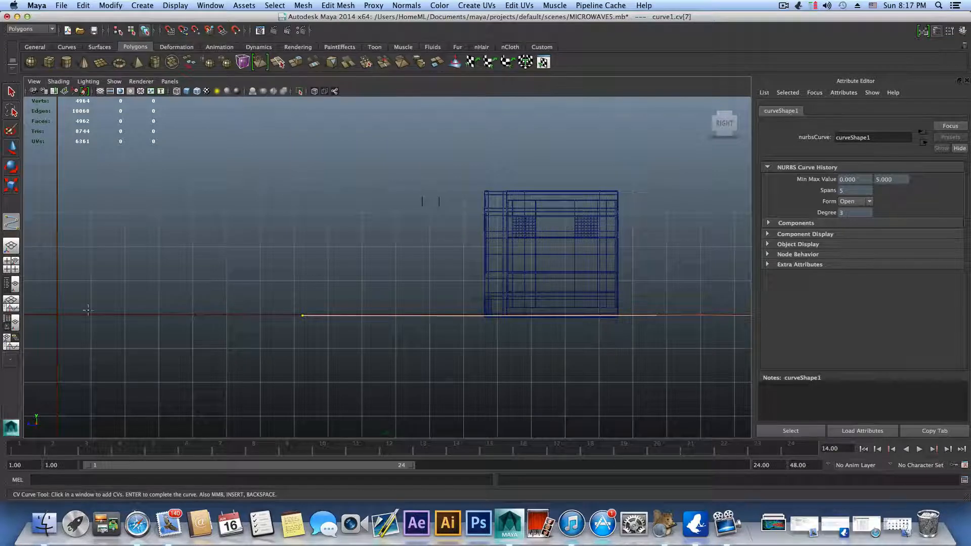
click(57, 313)
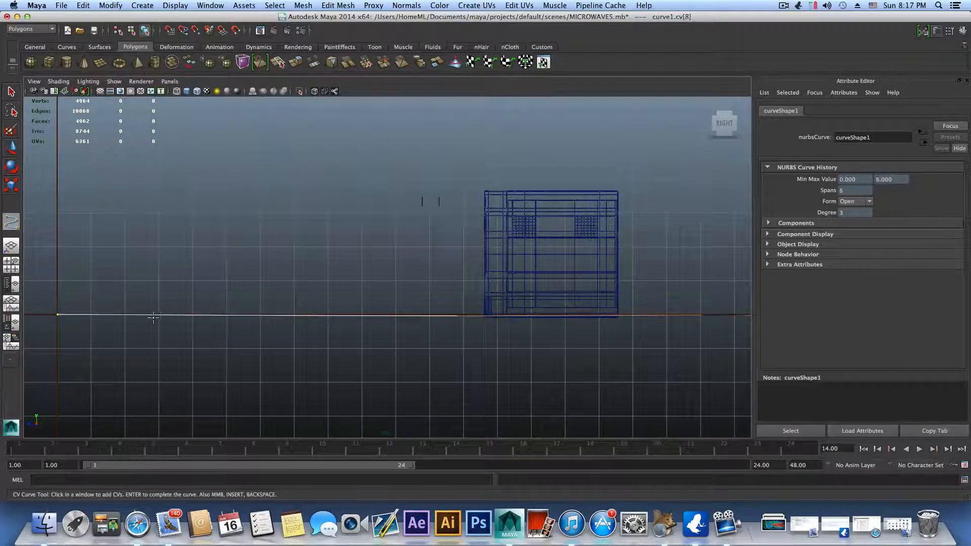
alt+middle_drag(153, 317, 526, 324)
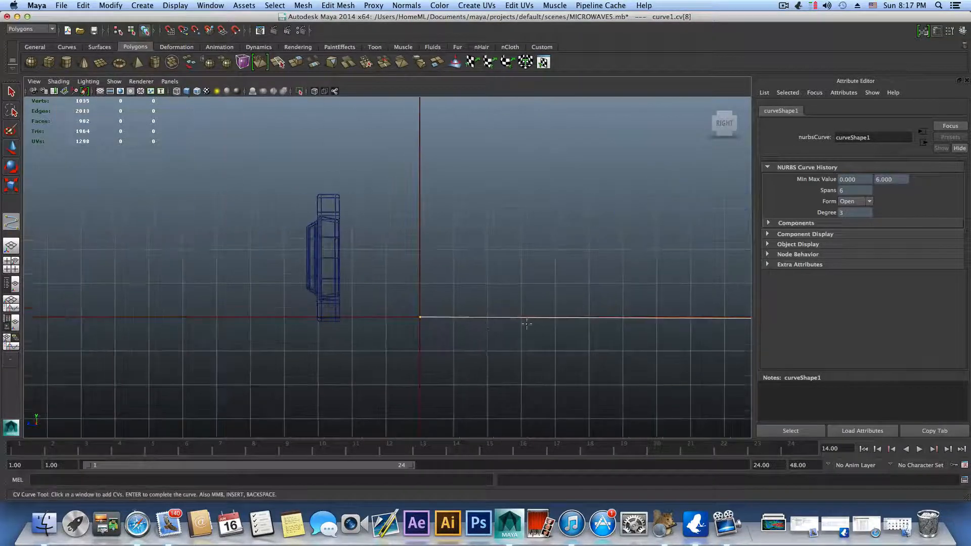
click(285, 316)
scroll(360, 319, down, 5)
alt+middle_drag(694, 306, 473, 359)
key(q)
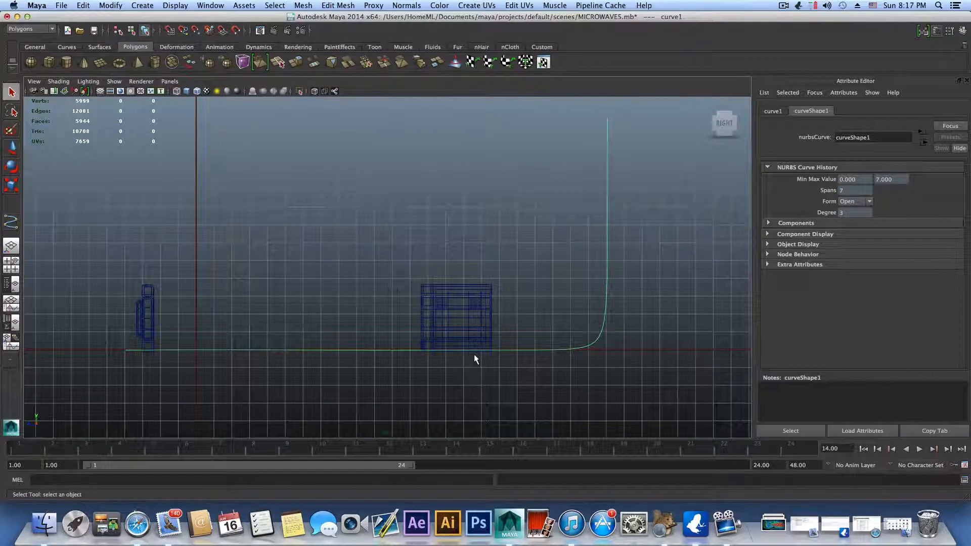
Step: In the perspective view, move the backdrop curve along X to one side of the microwave, at the grid's edge
key(space)
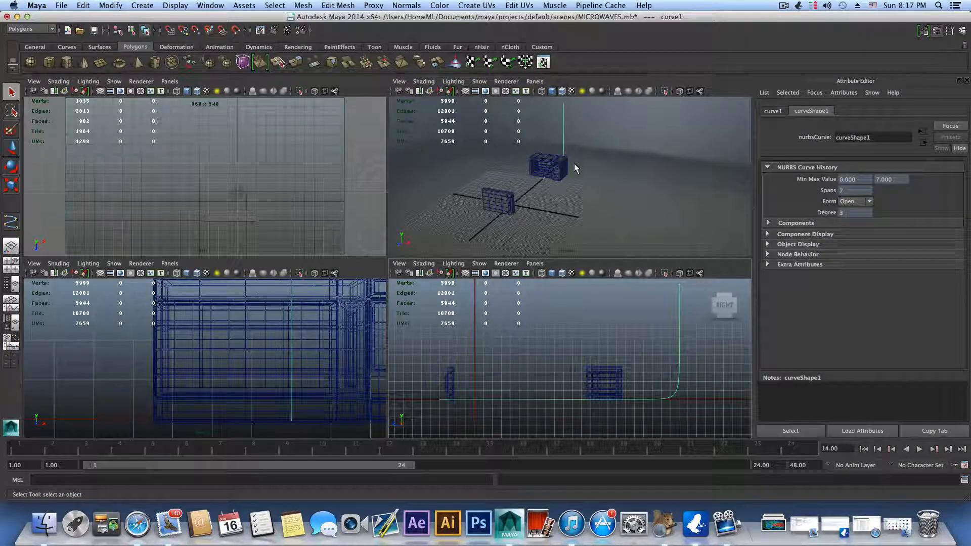
key(space)
scroll(491, 302, down, 10)
scroll(490, 308, up, 8)
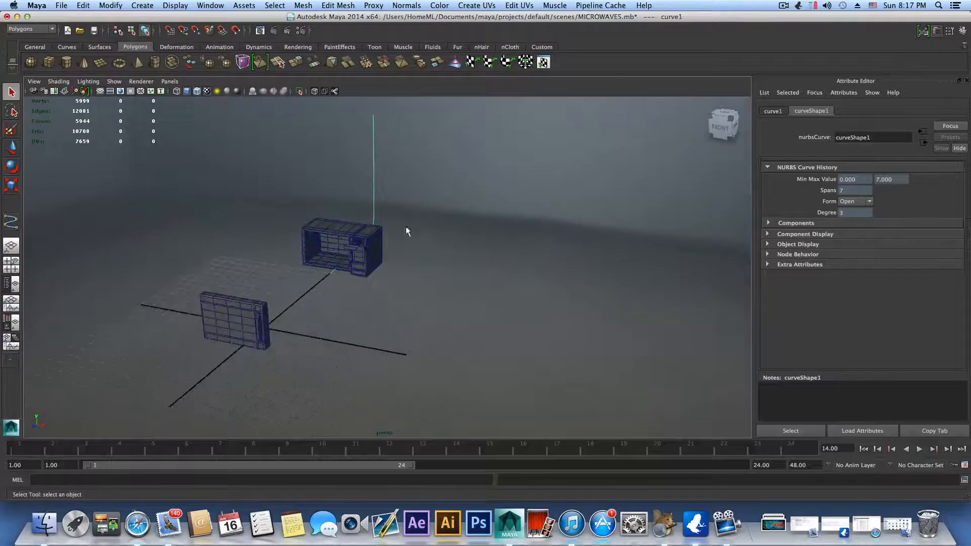
alt+drag(386, 305, 418, 302)
alt+middle_drag(405, 265, 460, 260)
drag(154, 232, 229, 262)
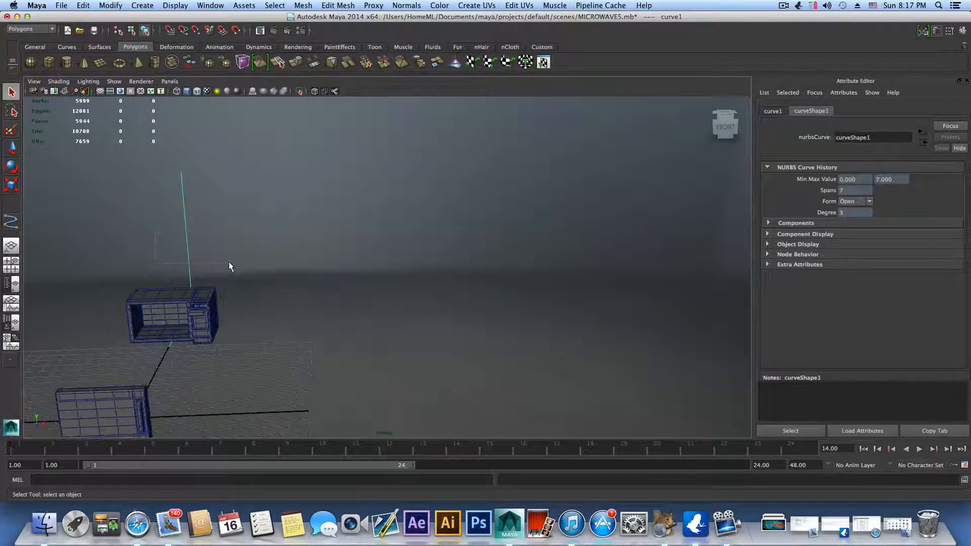
click(13, 147)
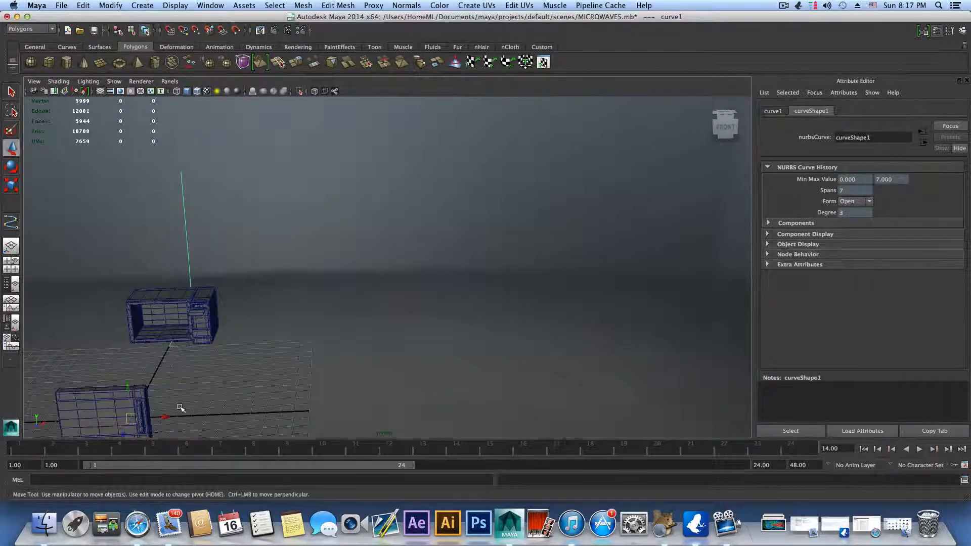
drag(165, 413, 352, 414)
alt+middle_drag(381, 320, 390, 255)
alt+drag(423, 288, 399, 296)
alt+middle_drag(386, 299, 152, 298)
scroll(429, 234, down, 2)
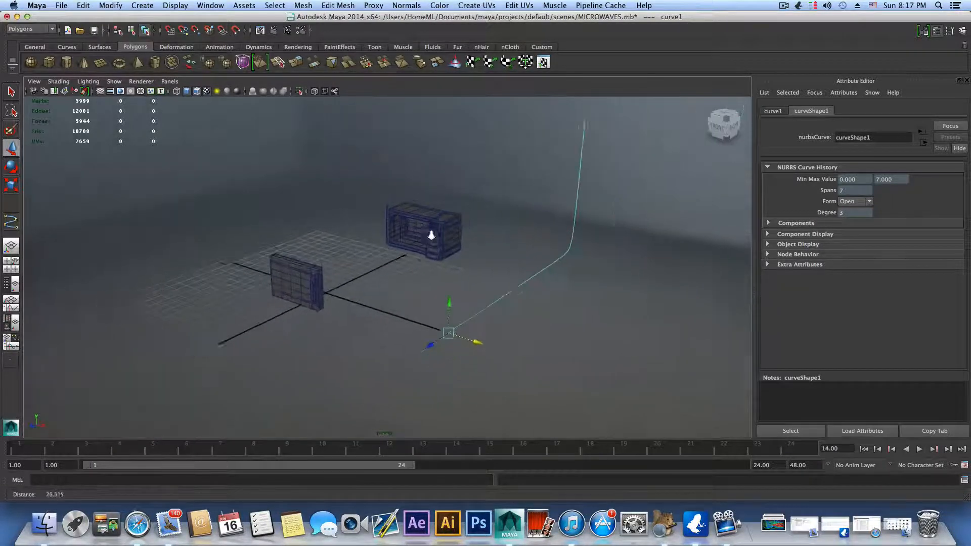
Step: Duplicate the backdrop curve and move the copy along X to about -12, on the opposite side of the microwave
alt+middle_drag(427, 253, 357, 312)
drag(415, 372, 409, 367)
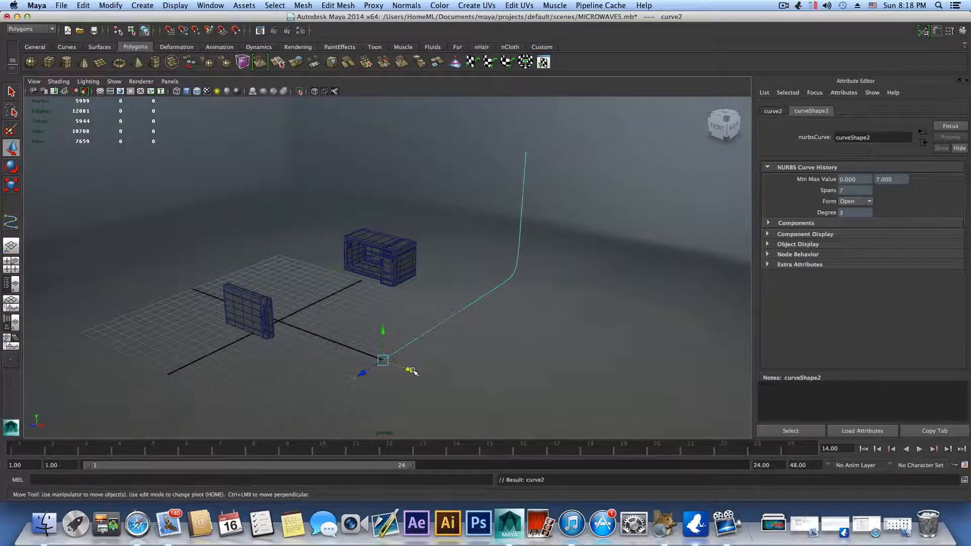
key(ctrl+d)
drag(412, 370, 214, 289)
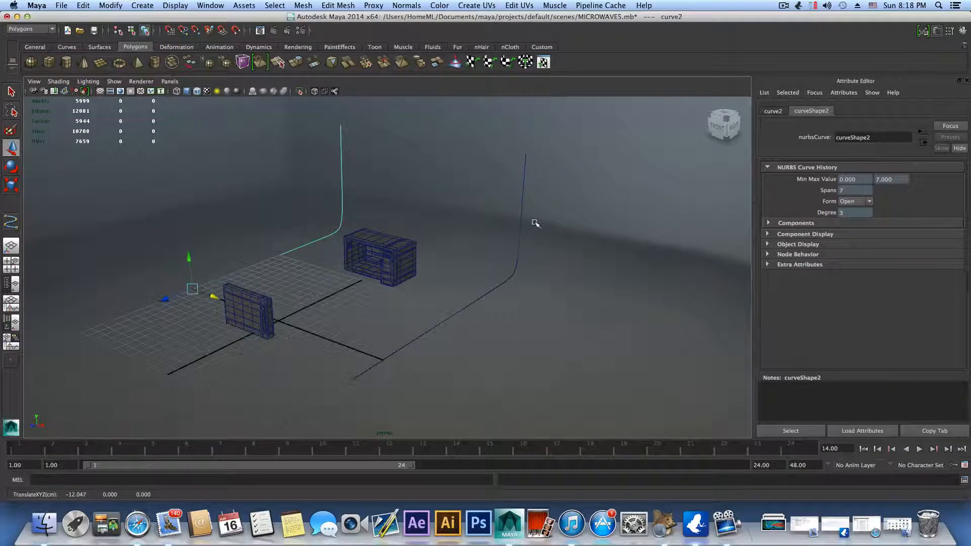
Step: Loft a surface between the two backdrop profile curves, selecting the original curve after its copy
click(521, 219)
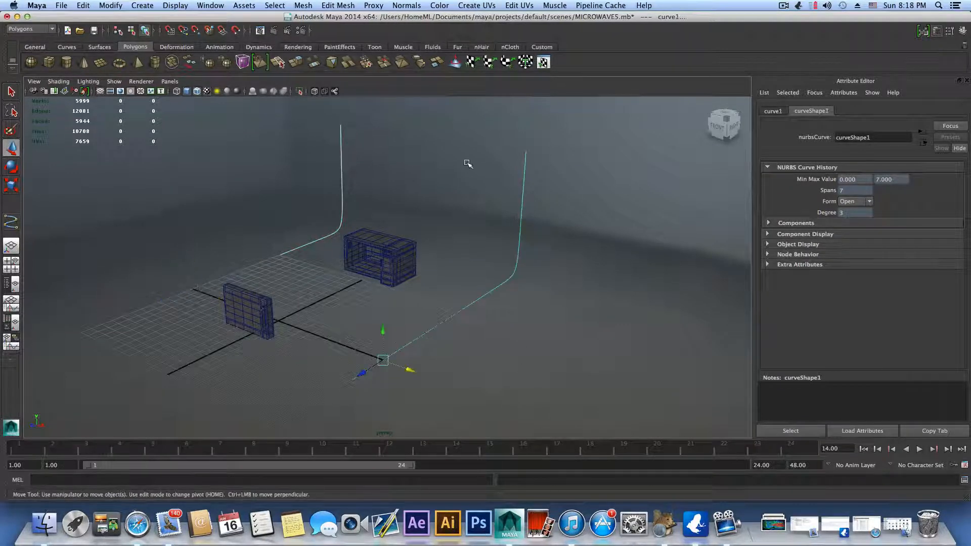
click(32, 31)
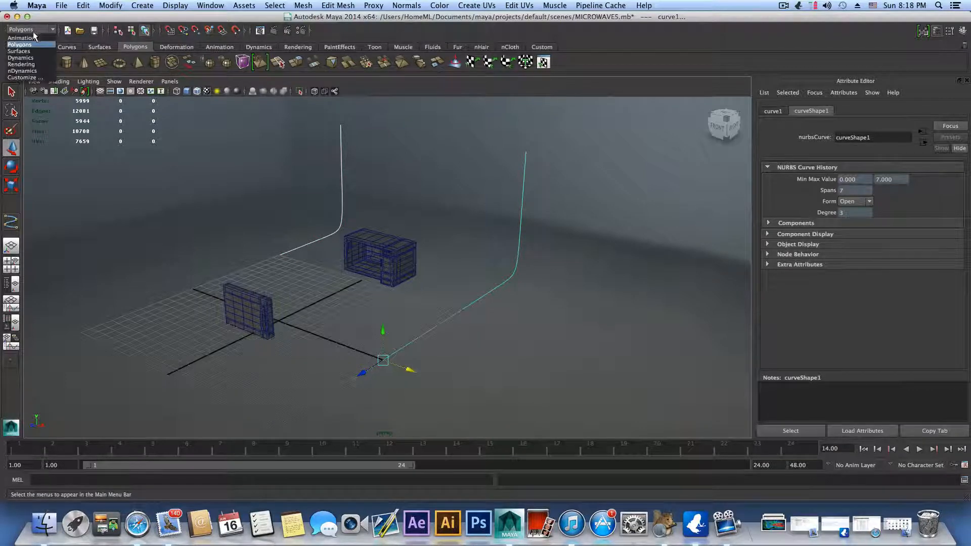
click(24, 51)
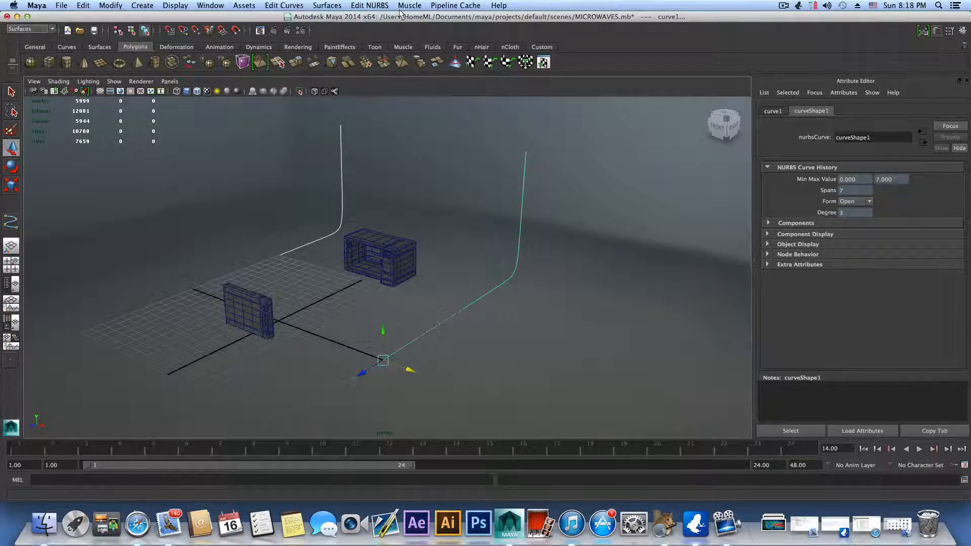
click(326, 6)
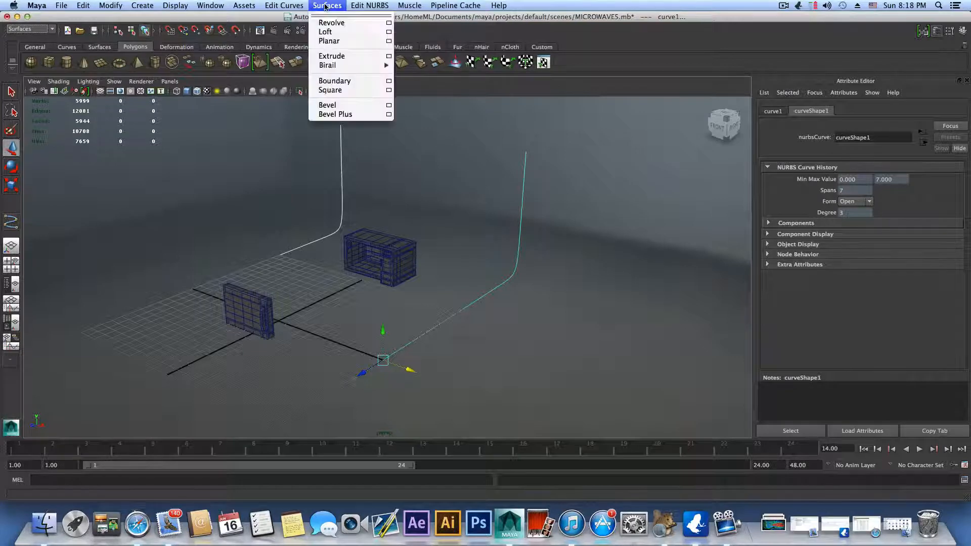
click(339, 35)
Step: Scale the lofted backdrop surface along X to about 12 so it extends far past both sides of the microwave
alt+drag(525, 306, 500, 323)
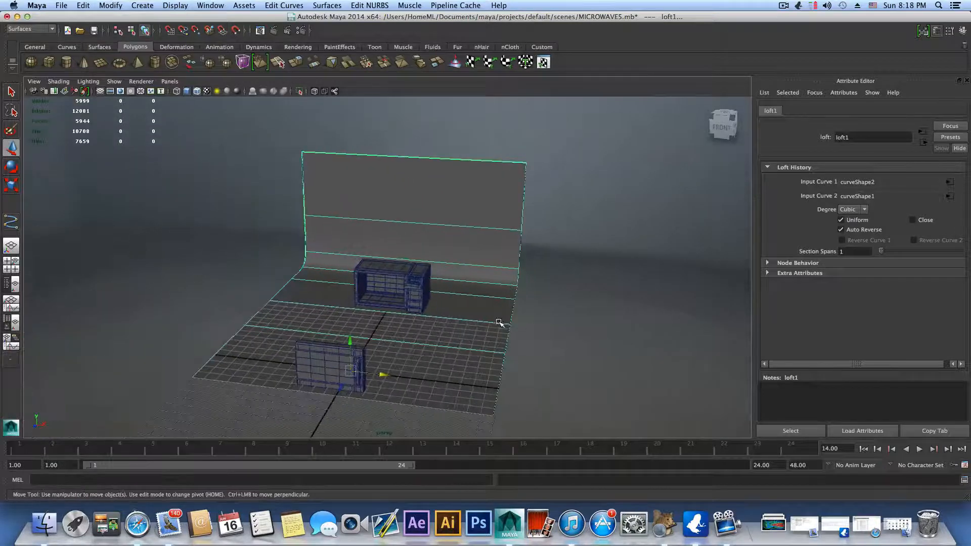
click(481, 298)
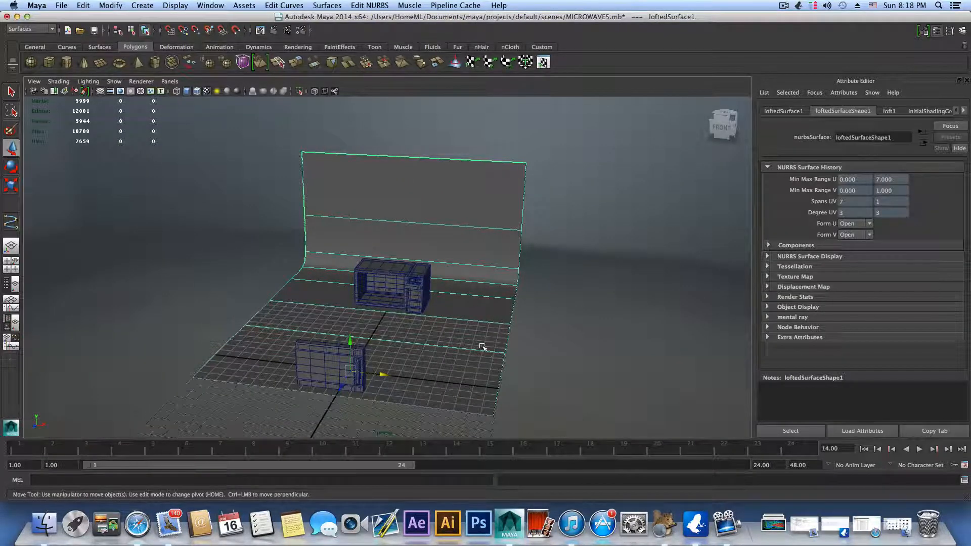
click(10, 186)
drag(393, 378, 626, 405)
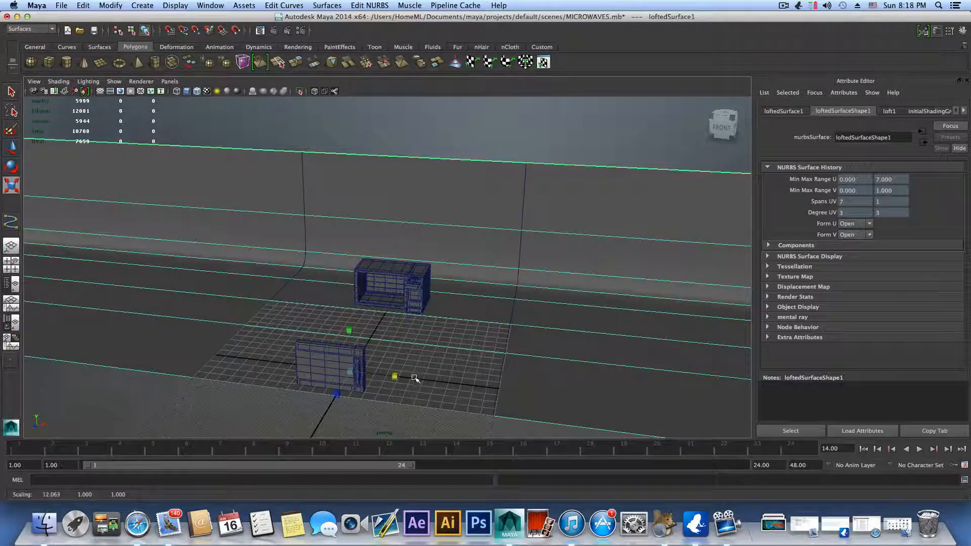
alt+drag(421, 382, 251, 280)
Step: Pull the control vertices at the backdrop floor's front edge forward, about 74 along Z, and return to object selection
scroll(318, 314, up, 5)
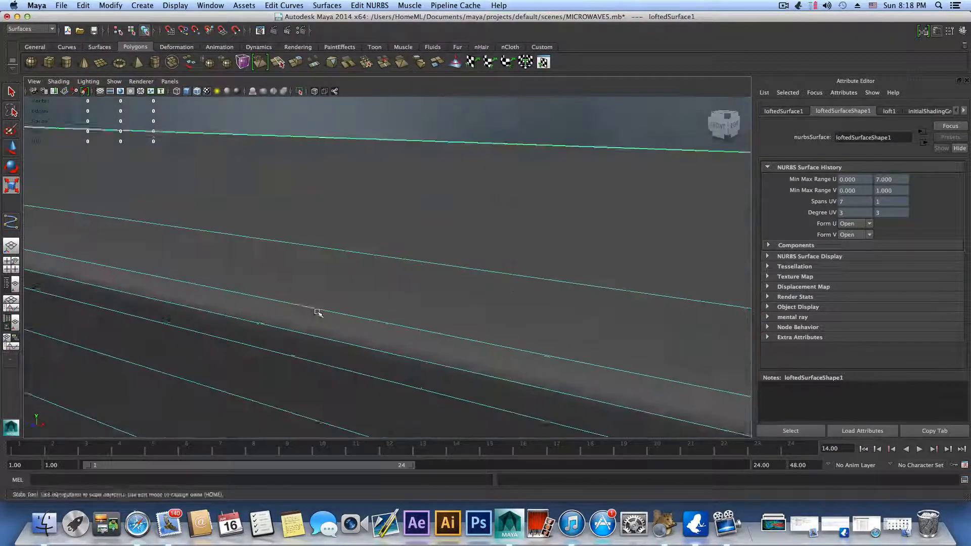
alt+middle_drag(318, 314, 602, 299)
alt+middle_drag(203, 306, 403, 342)
alt+right_drag(420, 340, 228, 331)
drag(391, 294, 378, 292)
alt+middle_drag(569, 330, 464, 322)
alt+drag(437, 327, 347, 325)
right_drag(335, 333, 294, 333)
alt+drag(306, 333, 276, 330)
alt+middle_drag(275, 330, 331, 329)
alt+drag(331, 329, 338, 366)
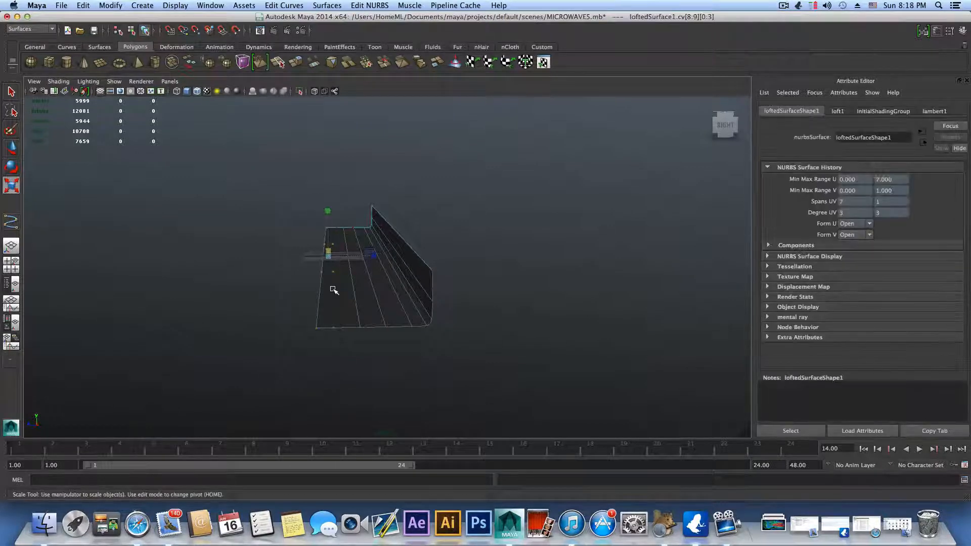
key(w)
drag(296, 257, 114, 259)
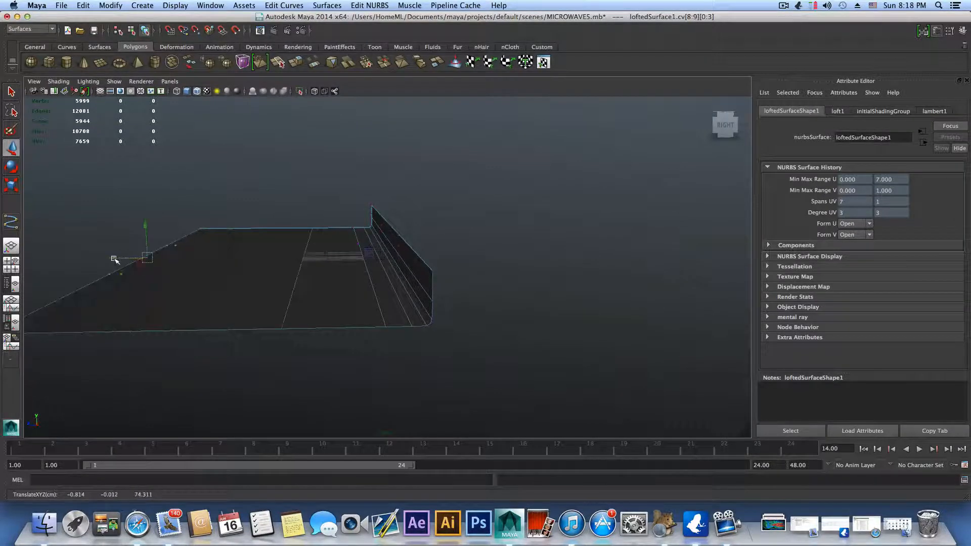
key(F8)
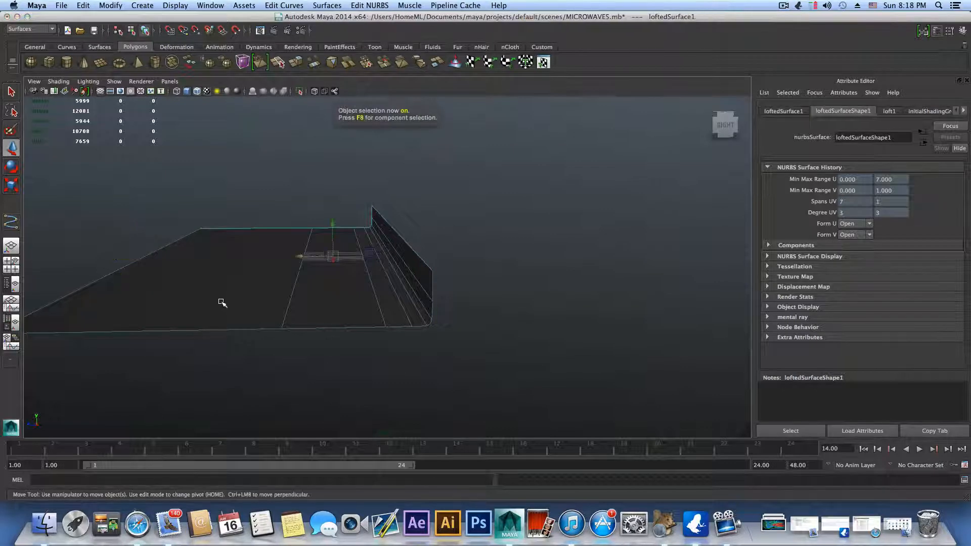
Step: Raise the upper control vertices of the backdrop's back wall vertically to make the wall taller
alt+drag(221, 302, 277, 309)
alt+right_drag(278, 309, 522, 320)
alt+middle_drag(303, 314, 444, 317)
alt+right_drag(543, 311, 475, 317)
alt+drag(571, 340, 442, 316)
right_drag(504, 243, 461, 246)
alt+middle_drag(498, 275, 450, 288)
alt+drag(450, 288, 424, 295)
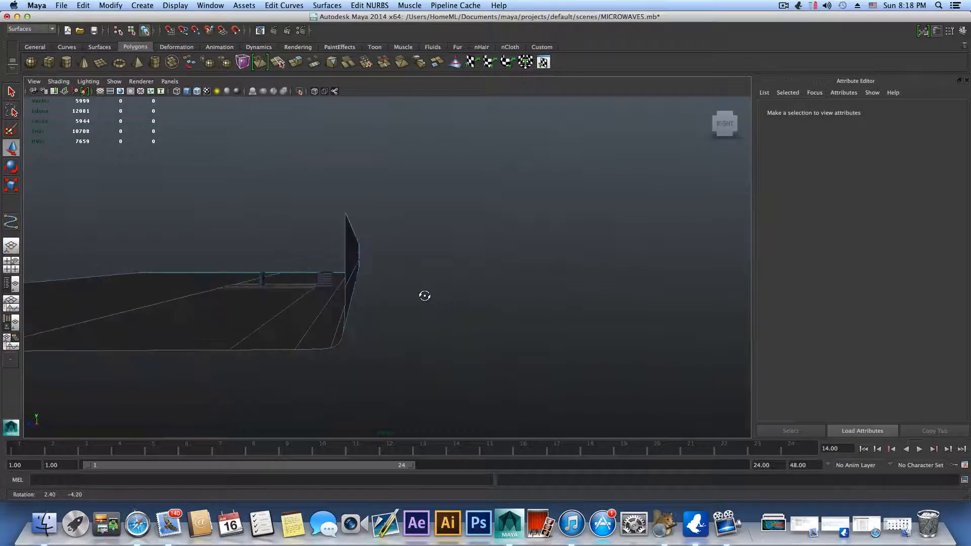
click(723, 125)
scroll(446, 304, up, 5)
scroll(446, 304, up, 6)
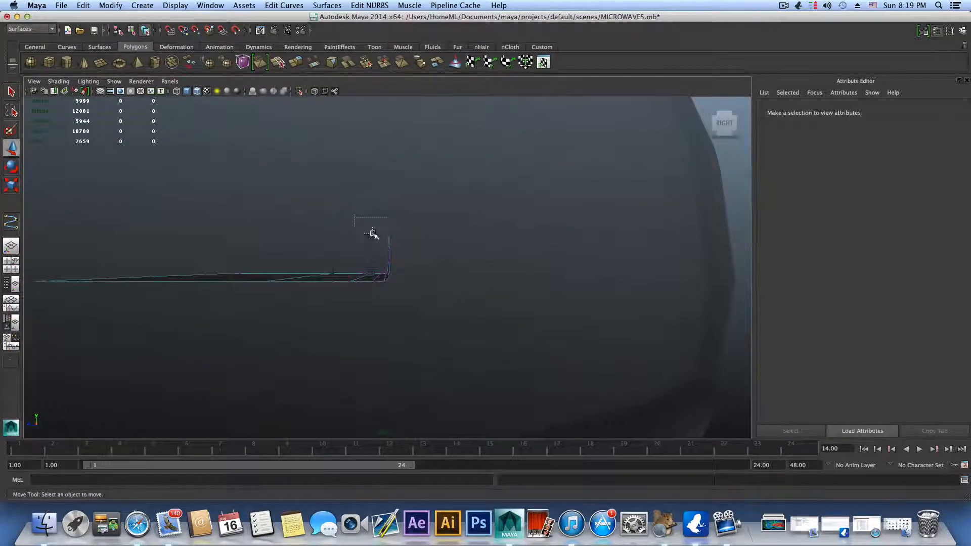
drag(422, 267, 422, 267)
drag(387, 219, 387, 165)
alt+drag(387, 250, 405, 251)
key(F8)
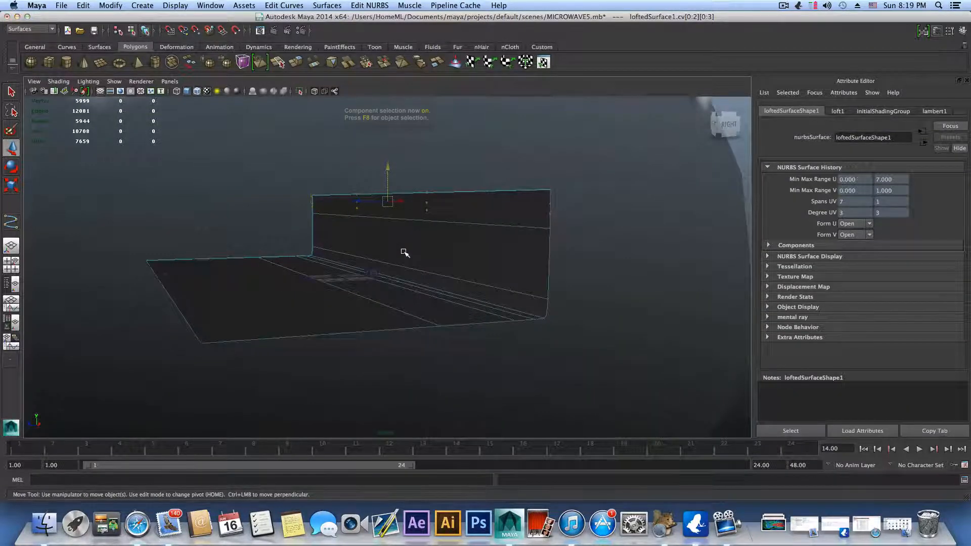
Step: In the side view, select the microwave body and door without the backdrop and lift them slightly above the backdrop floor
scroll(396, 264, up, 5)
alt+drag(393, 310, 331, 349)
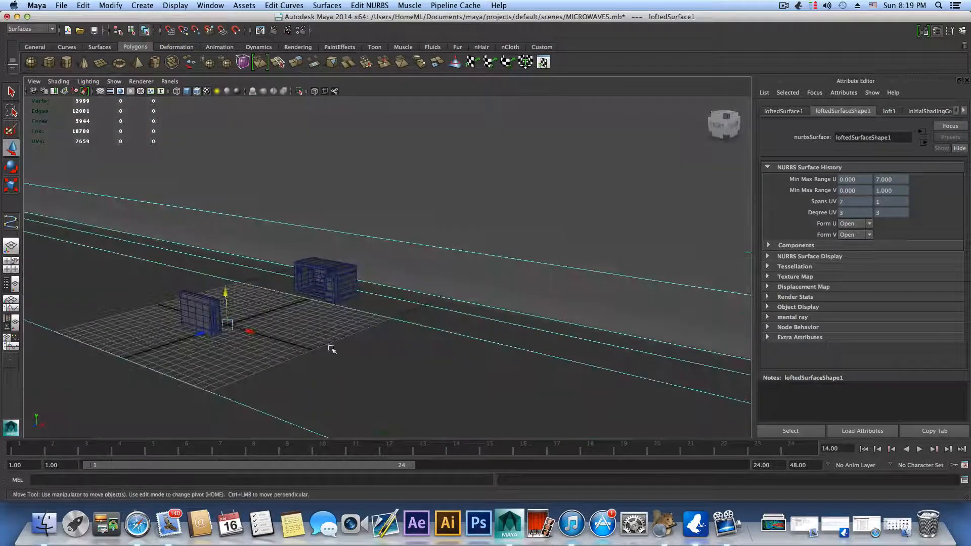
click(11, 264)
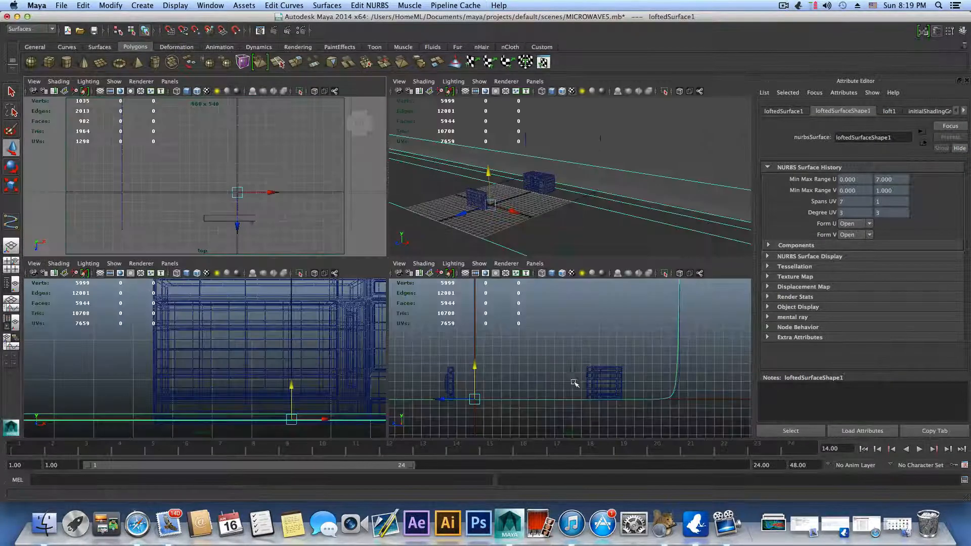
key(space)
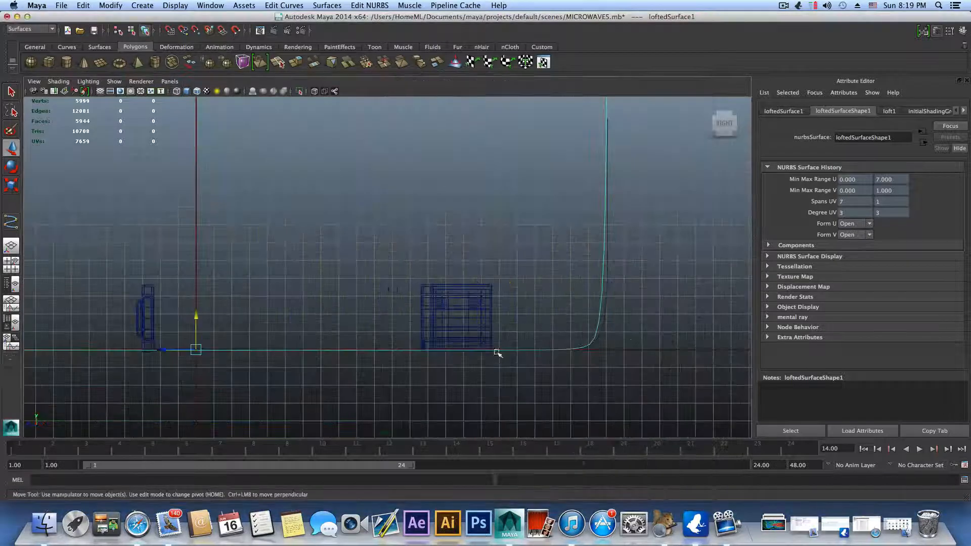
drag(71, 266, 515, 387)
shift+drag(540, 327, 566, 388)
drag(144, 287, 146, 279)
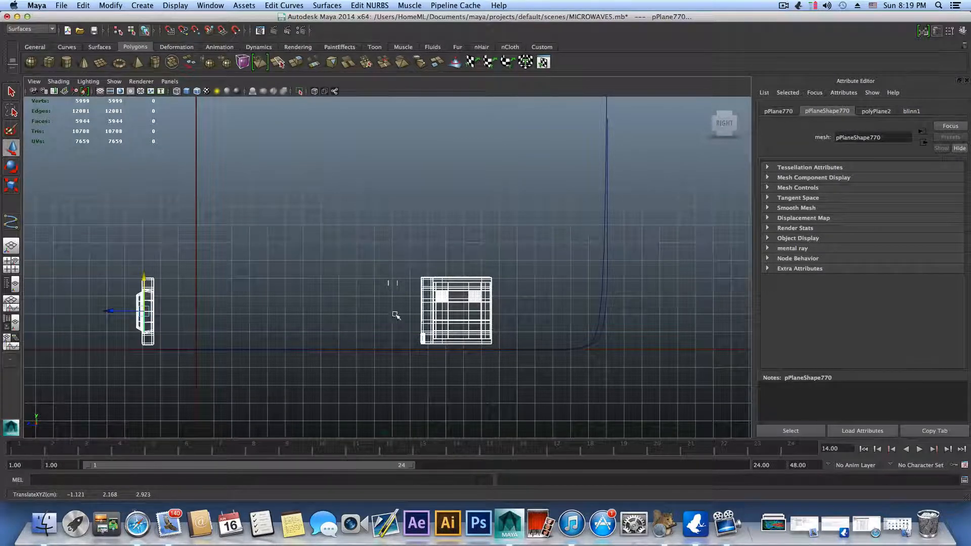
key(space)
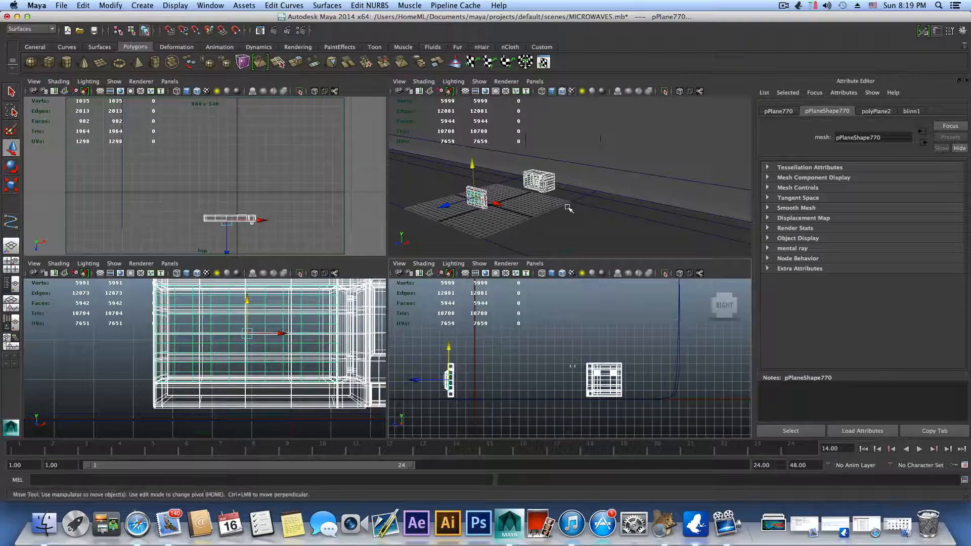
key(space)
Step: Turn on smooth mesh preview for the microwave's outer body and set the inner cavity to unsmoothed display
alt+drag(424, 332, 420, 367)
key(F8)
key(F8)
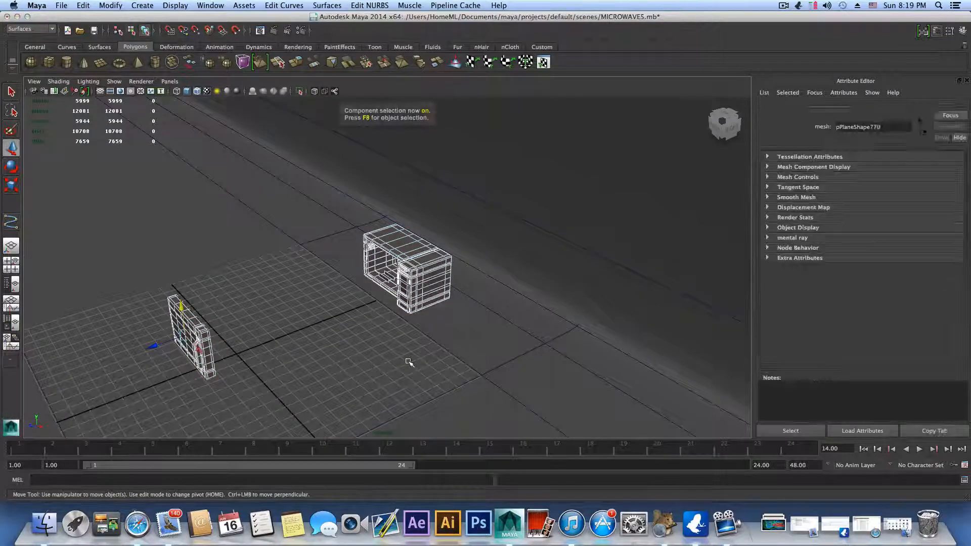
scroll(408, 362, up, 10)
scroll(410, 376, up, 5)
alt+drag(412, 377, 466, 372)
alt+middle_drag(465, 372, 365, 403)
alt+drag(364, 402, 487, 225)
click(492, 218)
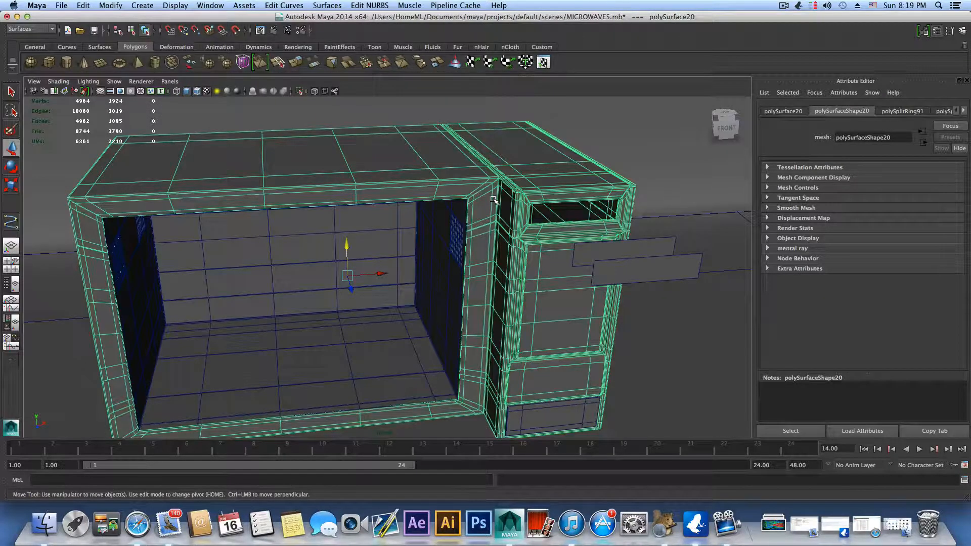
key(3)
click(444, 298)
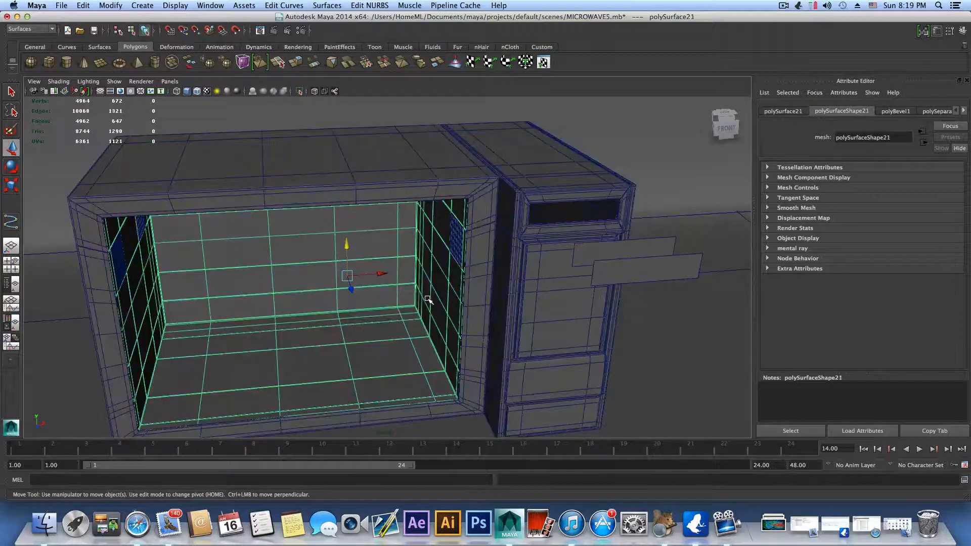
alt+drag(428, 303, 452, 324)
key(1)
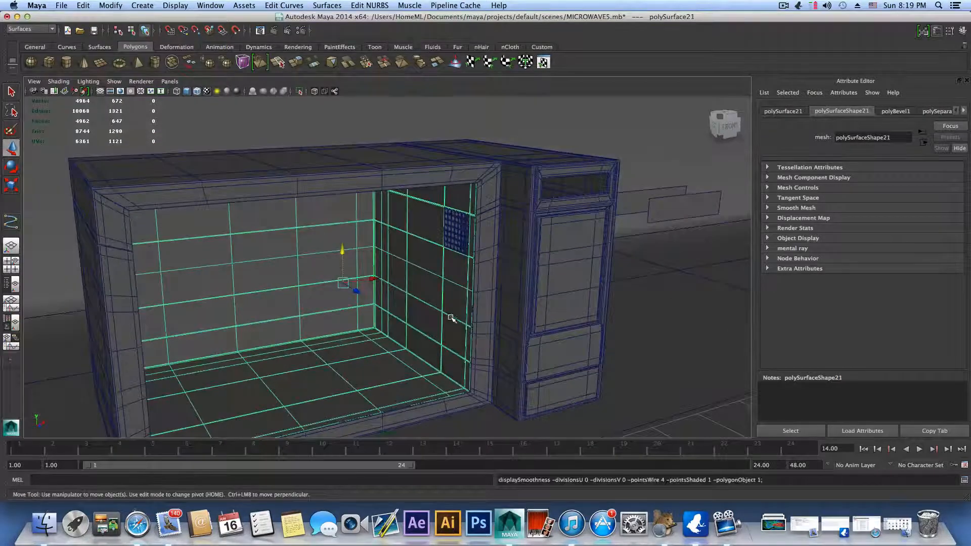
Step: Turn on smooth mesh preview for the perforated vent grilles on the cavity's side walls
click(459, 238)
scroll(459, 265, up, 10)
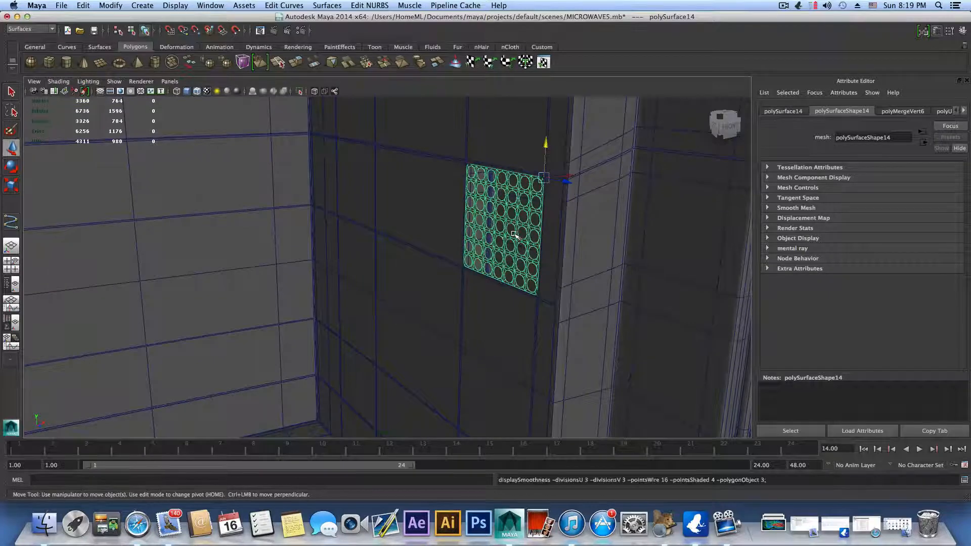
alt+drag(355, 272, 248, 184)
click(234, 179)
key(3)
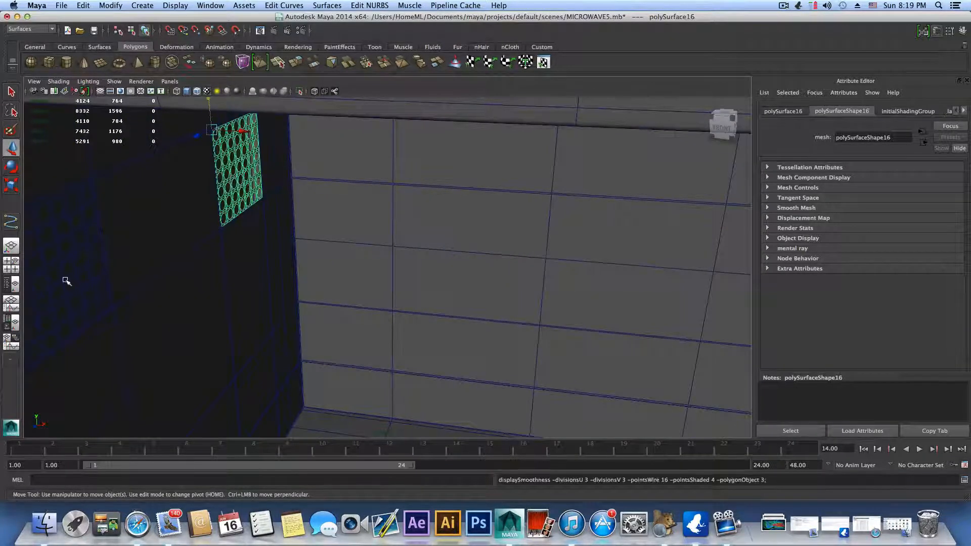
click(88, 290)
alt+drag(100, 292, 198, 238)
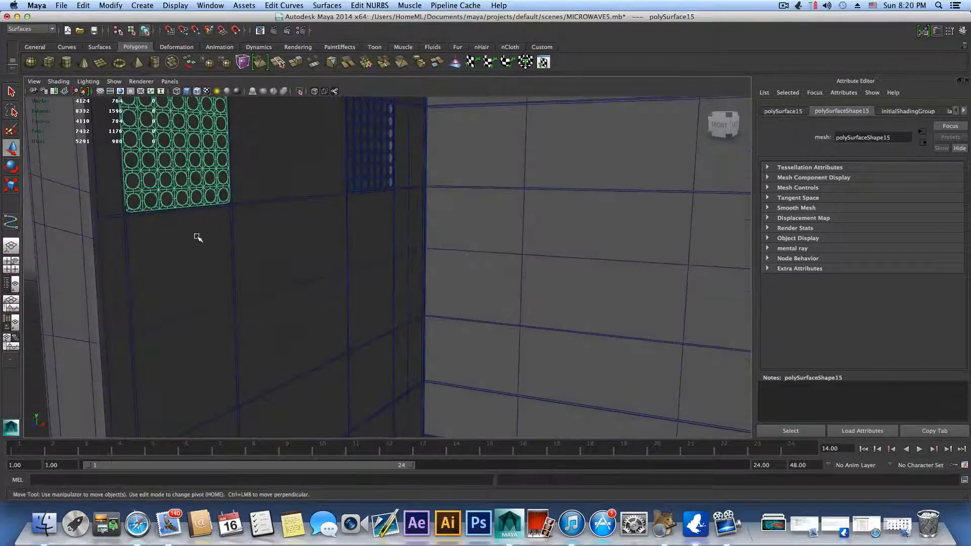
alt+drag(130, 213, 383, 286)
Step: Assign a new Blinn material to the backdrop surface and set its color to black
scroll(383, 286, down, 5)
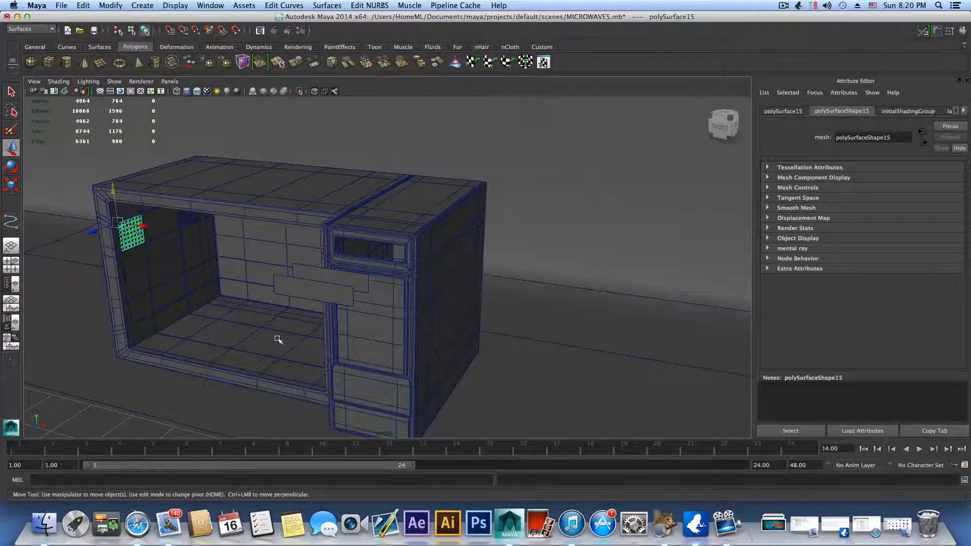
scroll(278, 340, down, 5)
alt+drag(277, 333, 357, 308)
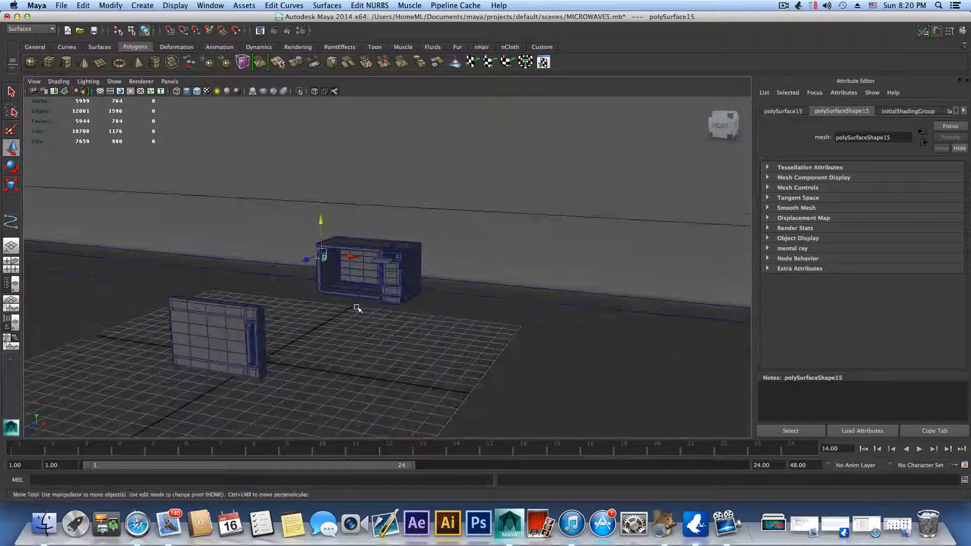
click(533, 227)
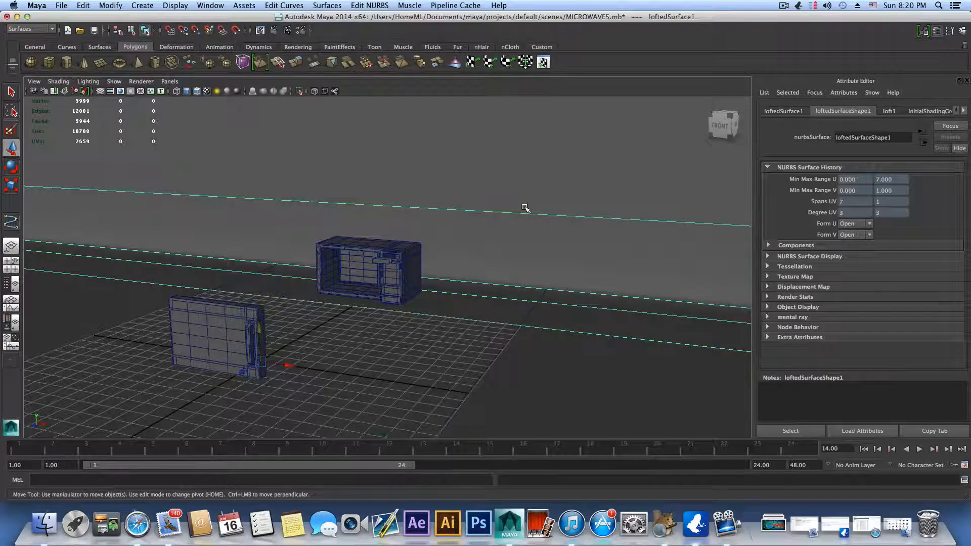
right_drag(525, 208, 587, 385)
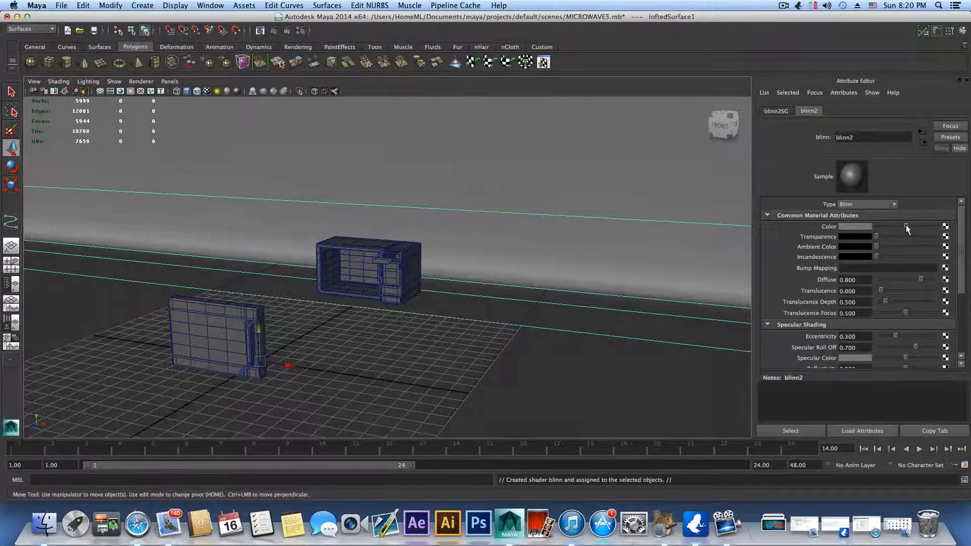
drag(905, 226, 869, 230)
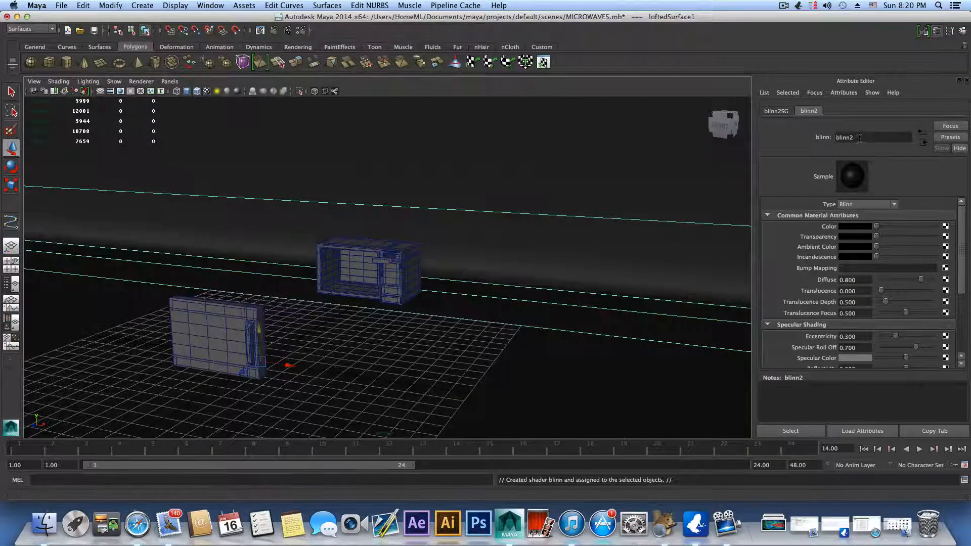
Step: Rename the backdrop's Blinn material as bg_shader
drag(866, 136, 834, 136)
text(bg_shader)
key(Return)
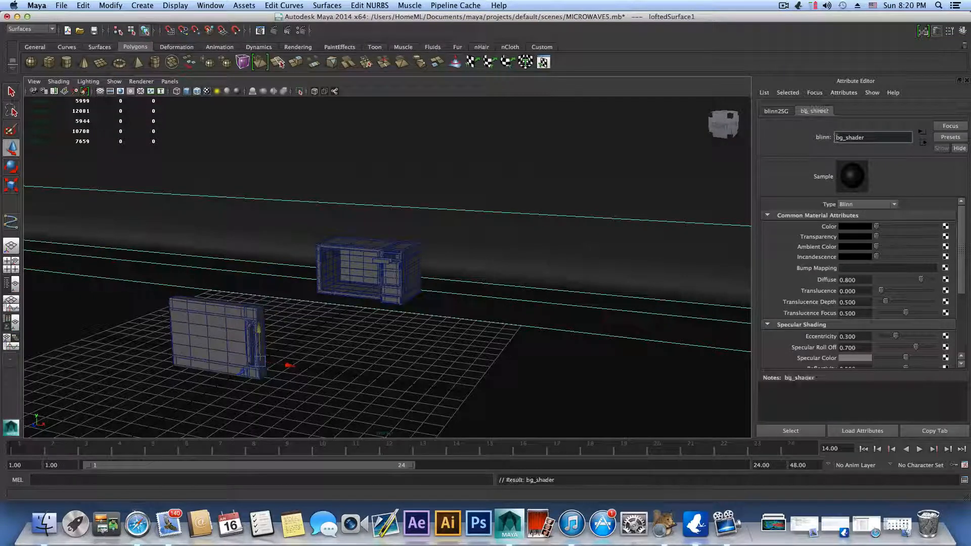
scroll(247, 312, down, 5)
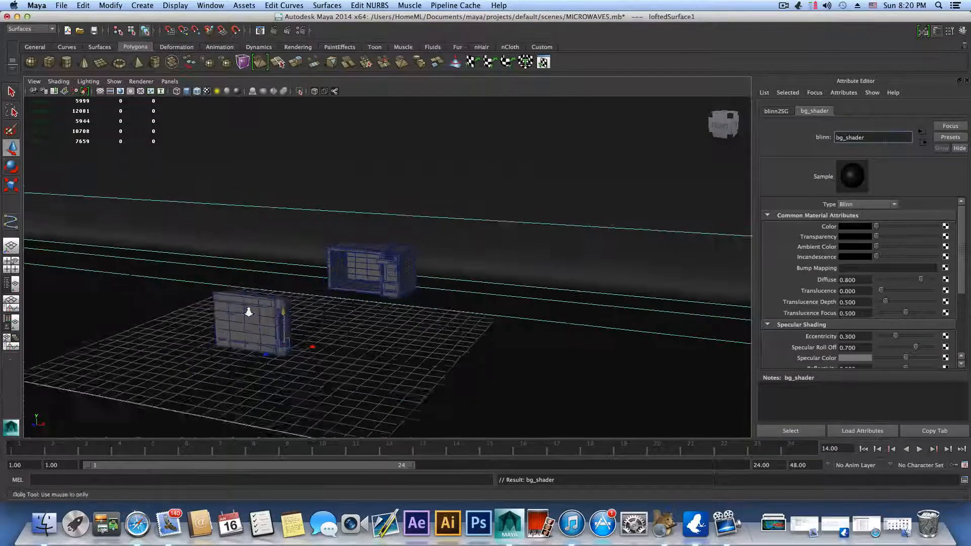
alt+drag(329, 324, 349, 318)
scroll(424, 334, up, 4)
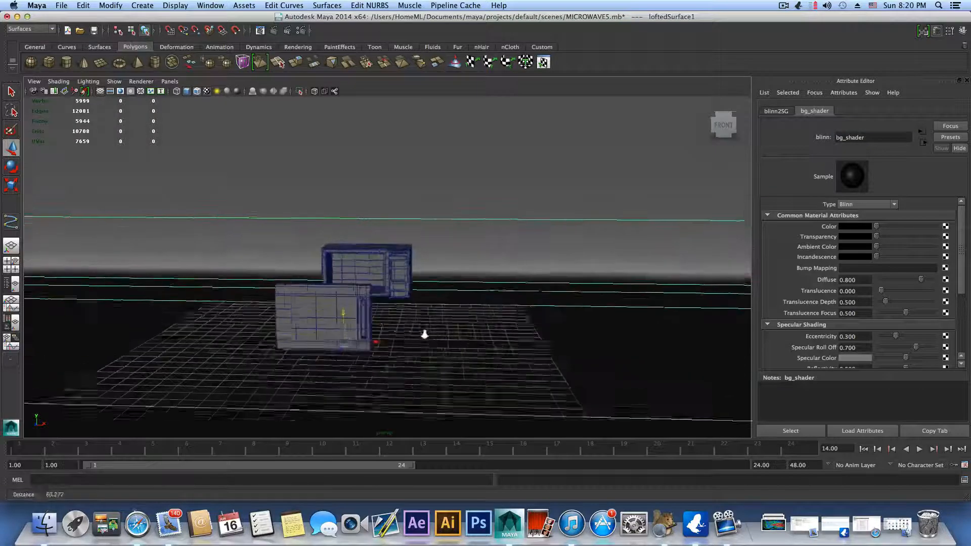
scroll(426, 335, up, 4)
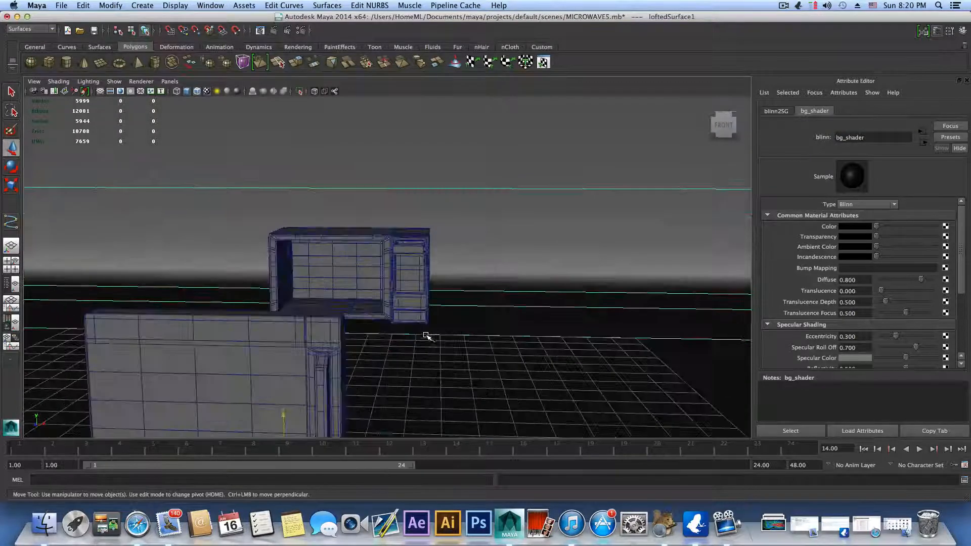
Step: Select the door frame with its handle and the microwave's outer body together
alt+drag(426, 336, 414, 266)
click(417, 264)
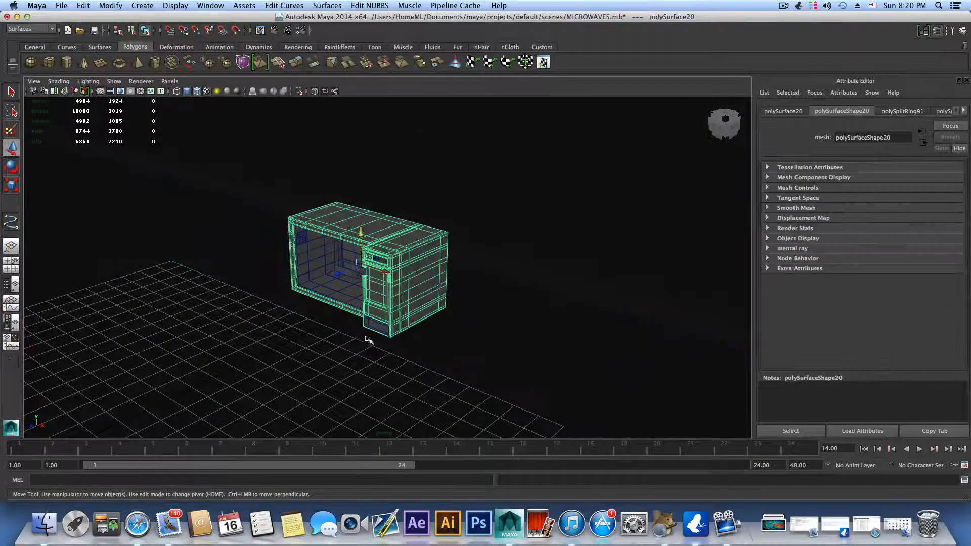
alt+middle_drag(368, 336, 414, 340)
alt+right_drag(414, 340, 573, 338)
alt+drag(573, 337, 511, 328)
alt+right_drag(510, 328, 362, 327)
alt+middle_drag(362, 327, 594, 287)
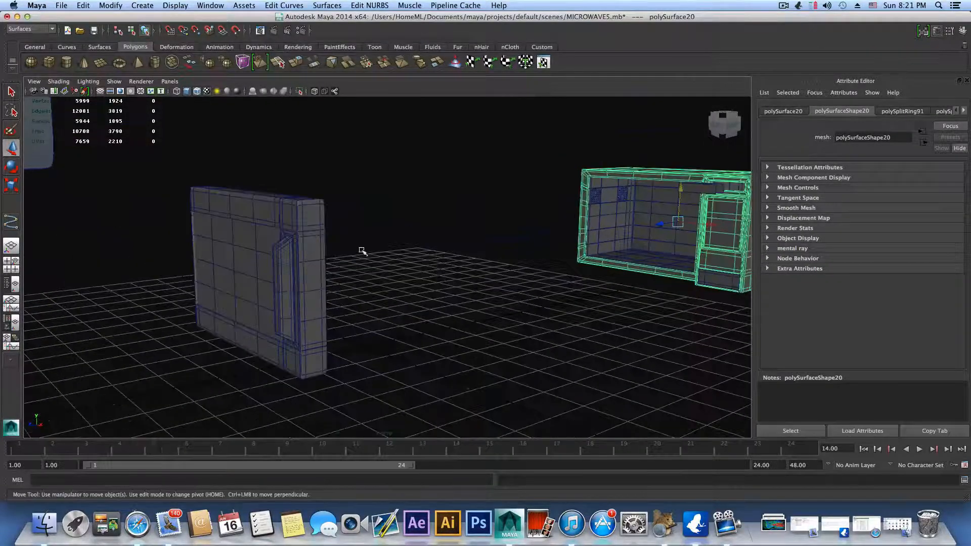
click(307, 232)
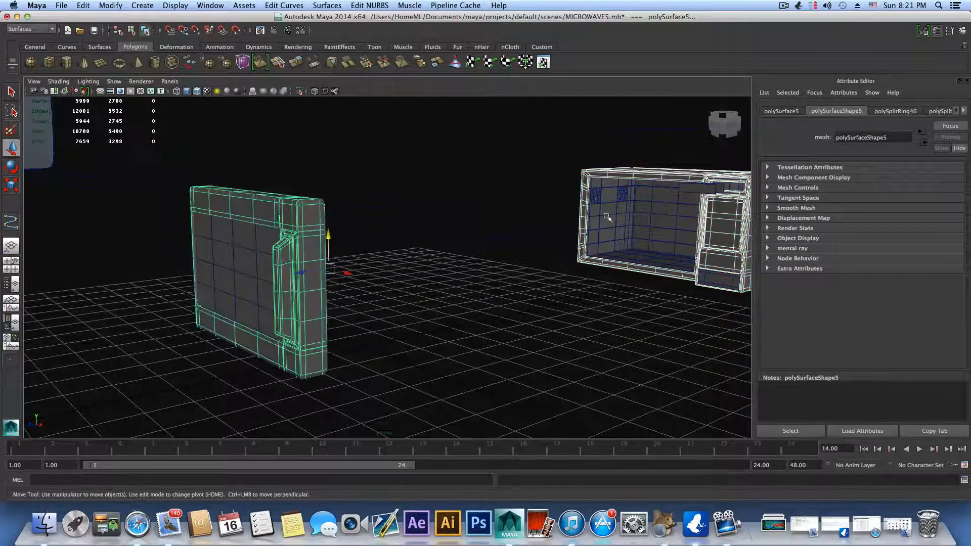
alt+drag(354, 287, 299, 256)
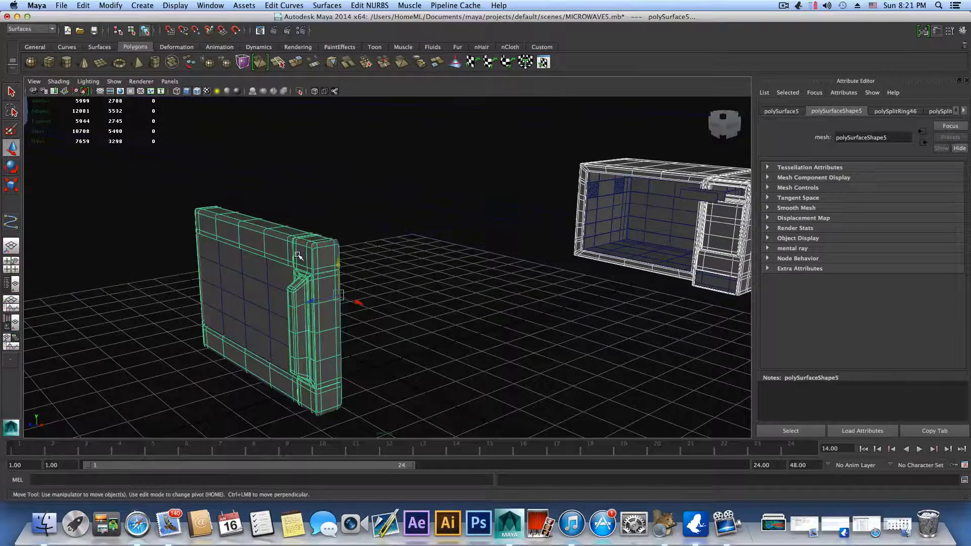
click(299, 245)
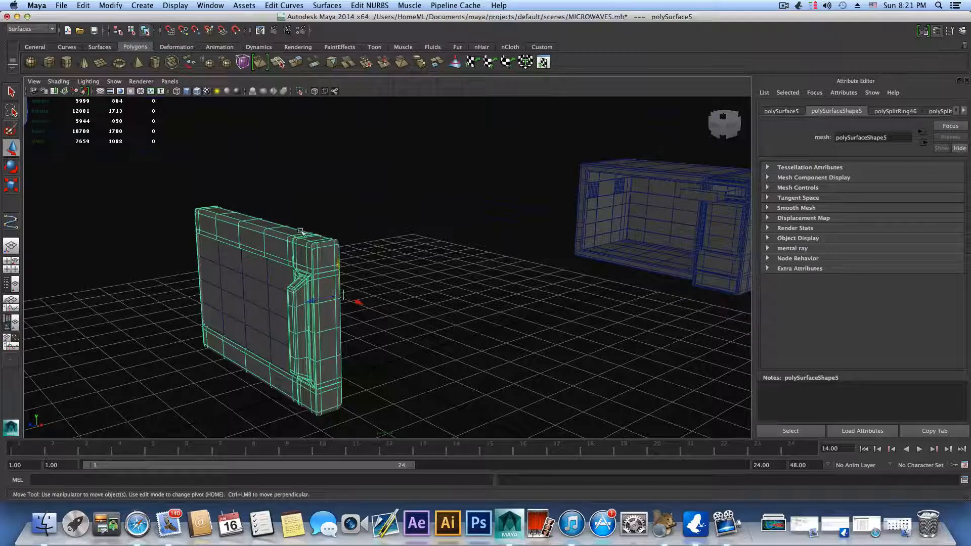
shift+click(649, 171)
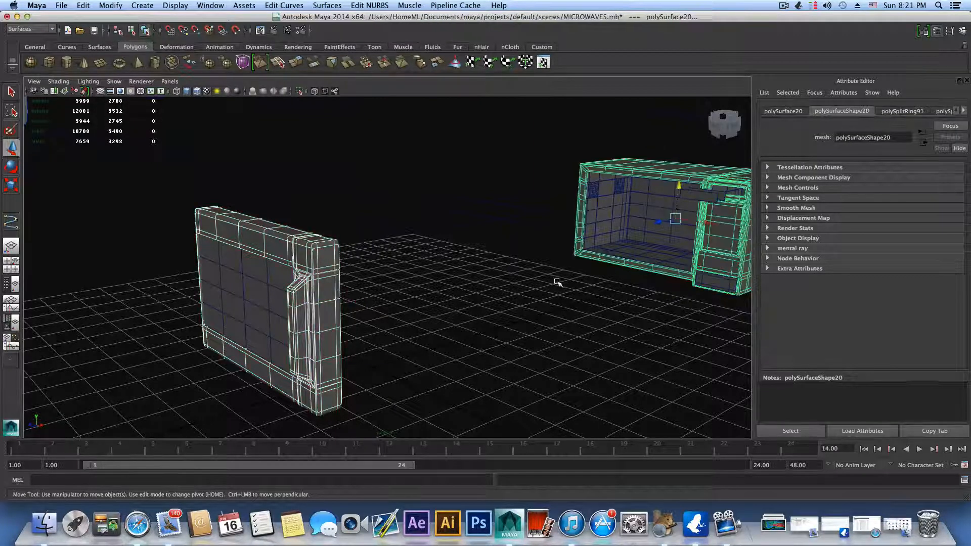
Step: Start assigning a new material to the selected door frame and outer body, listing the mental ray materials
right_drag(317, 266, 342, 451)
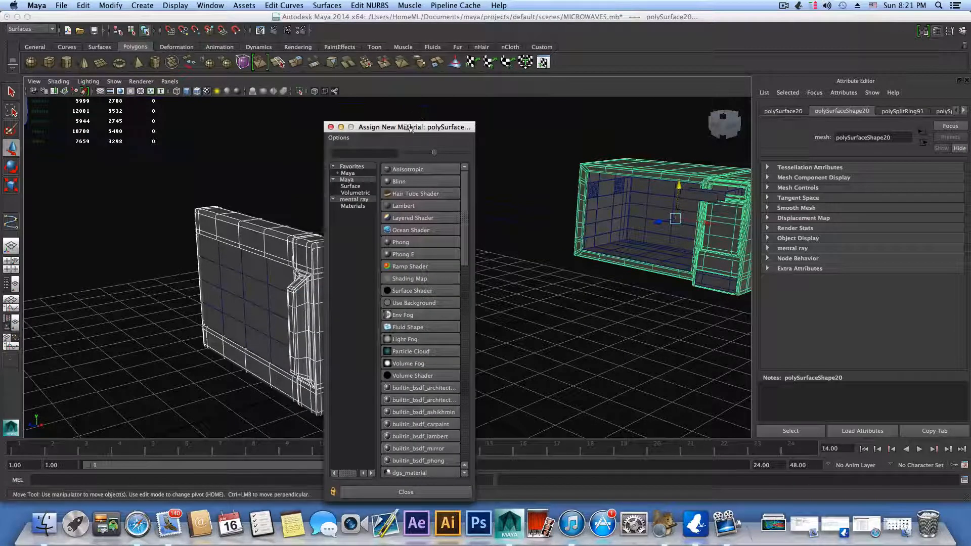
drag(408, 128, 258, 105)
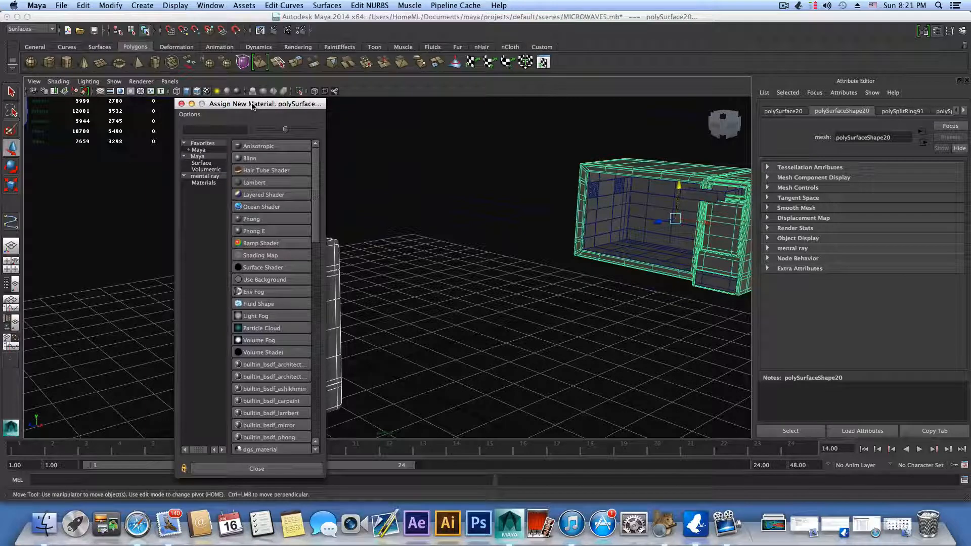
click(212, 177)
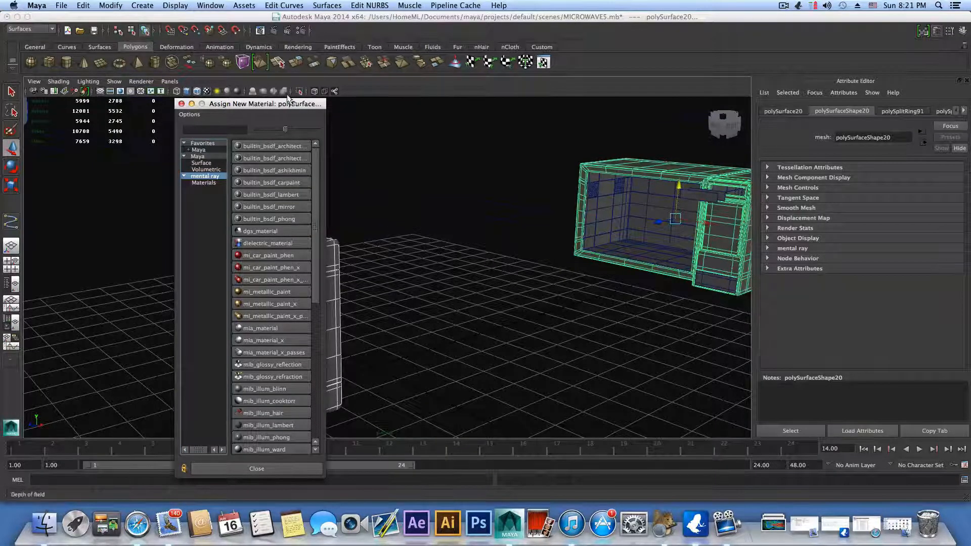
drag(279, 104, 276, 83)
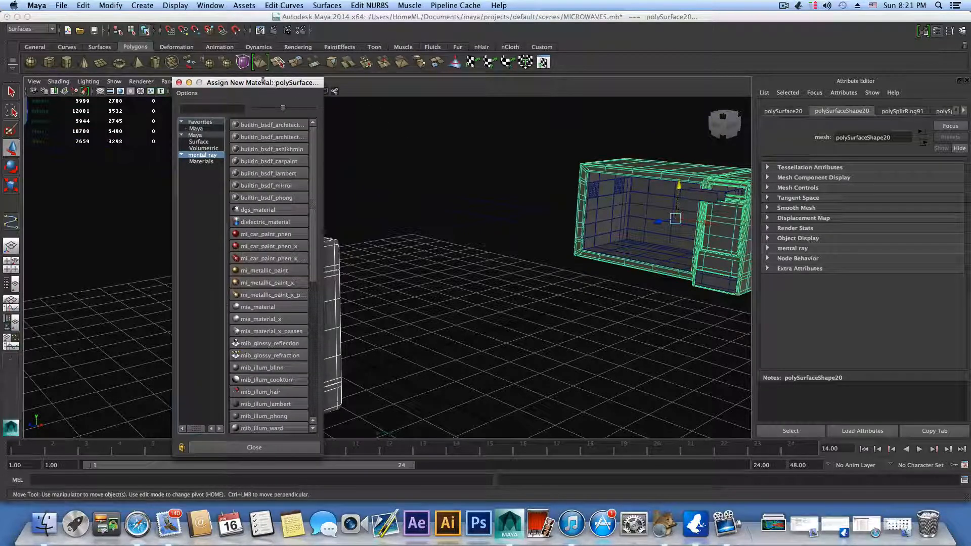
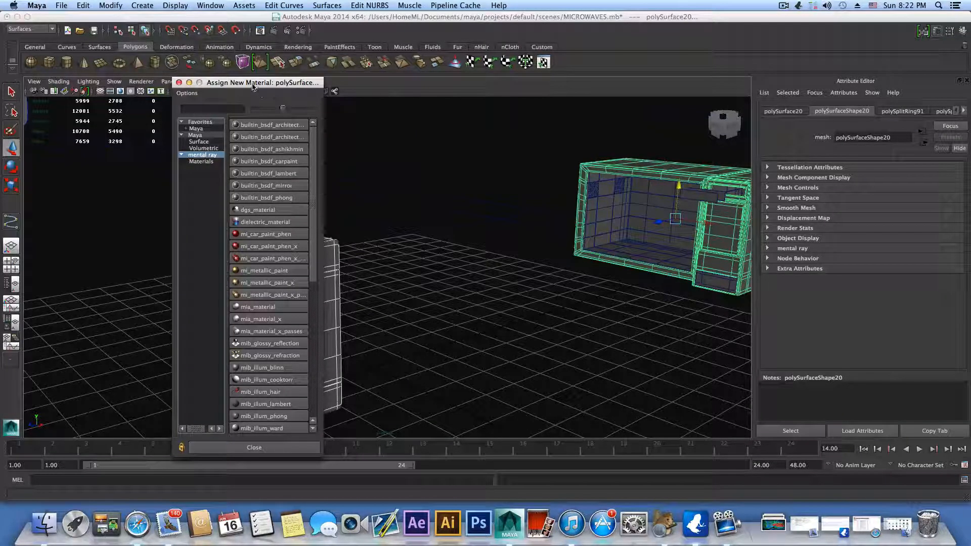
Step: Assign a new mia_material_x to the selected door frame and outer body, and show the material's attributes
drag(253, 86, 229, 79)
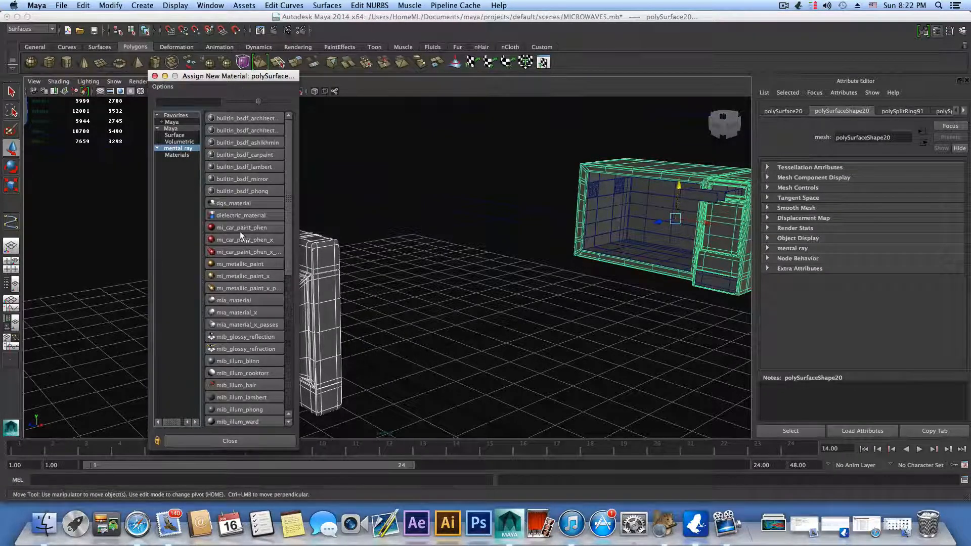
click(246, 312)
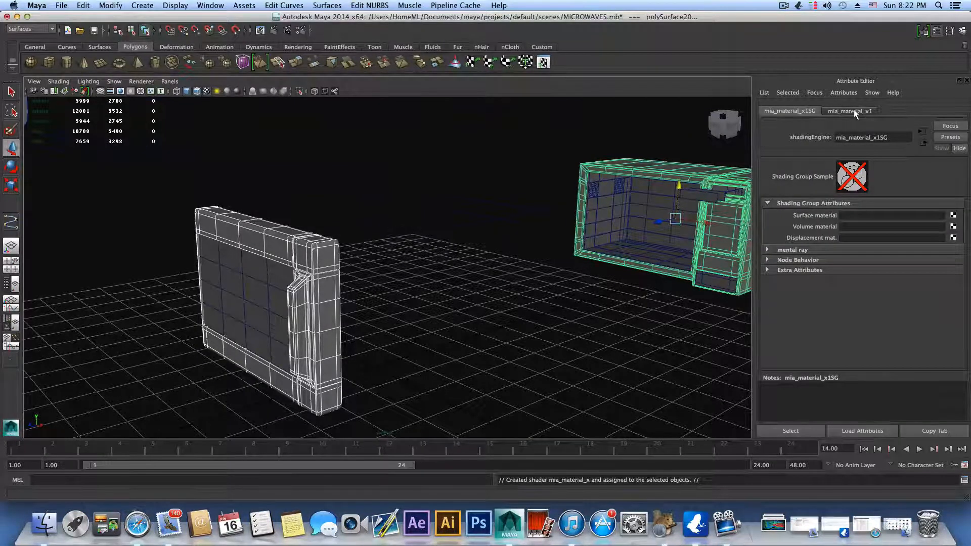
click(855, 110)
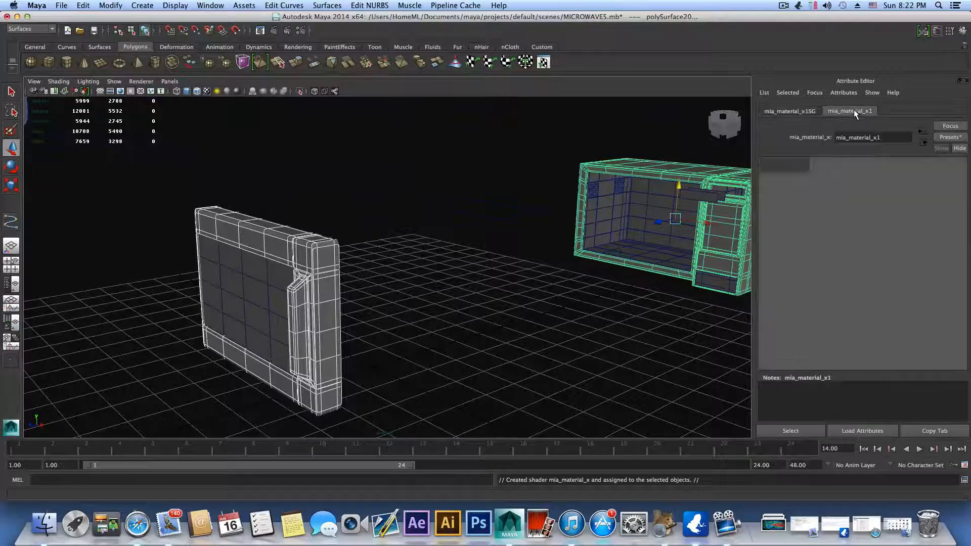
Step: Replace the new material's settings with the Chrome preset
click(949, 137)
mouse_move(892, 162)
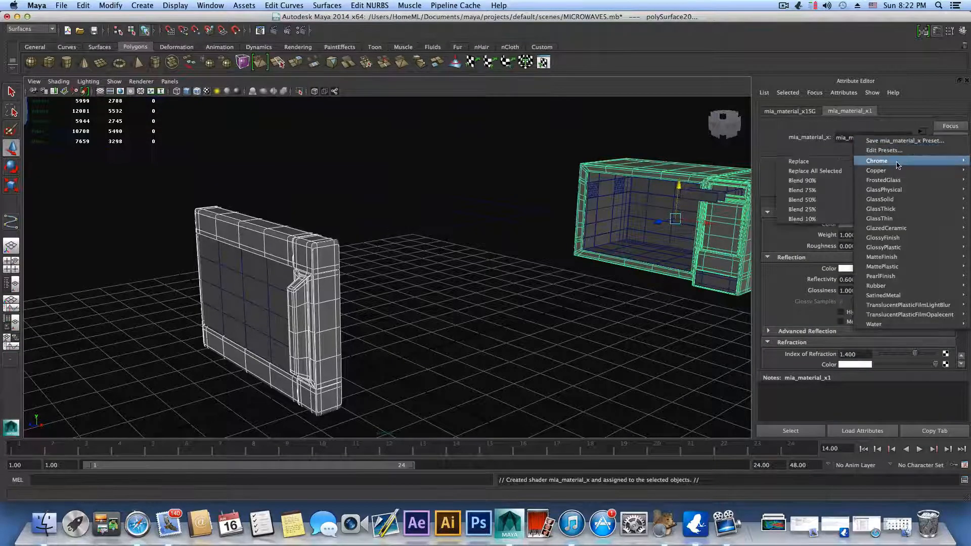
click(827, 163)
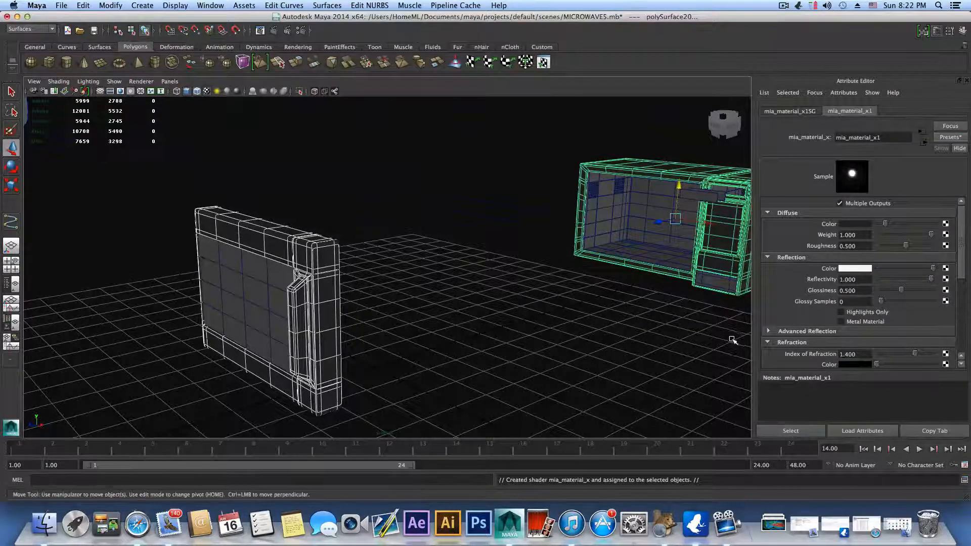
Step: Replace the settings of the door frame and body material with the Copper preset
alt+drag(711, 340, 601, 362)
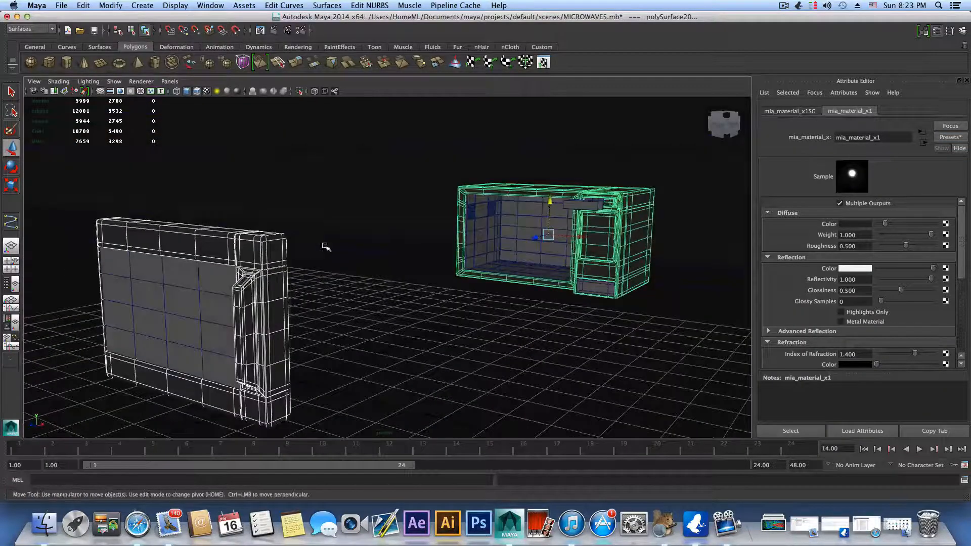
alt+drag(578, 312, 518, 314)
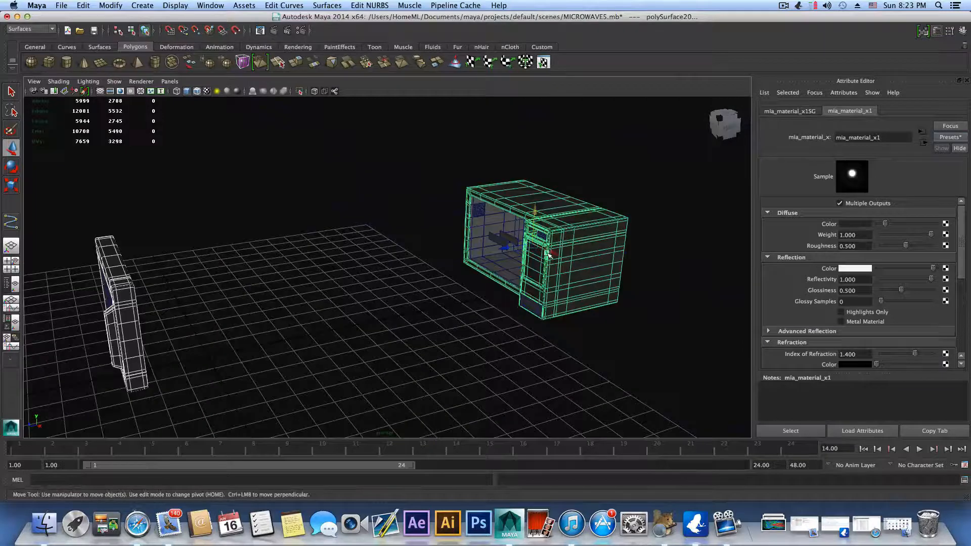
click(949, 143)
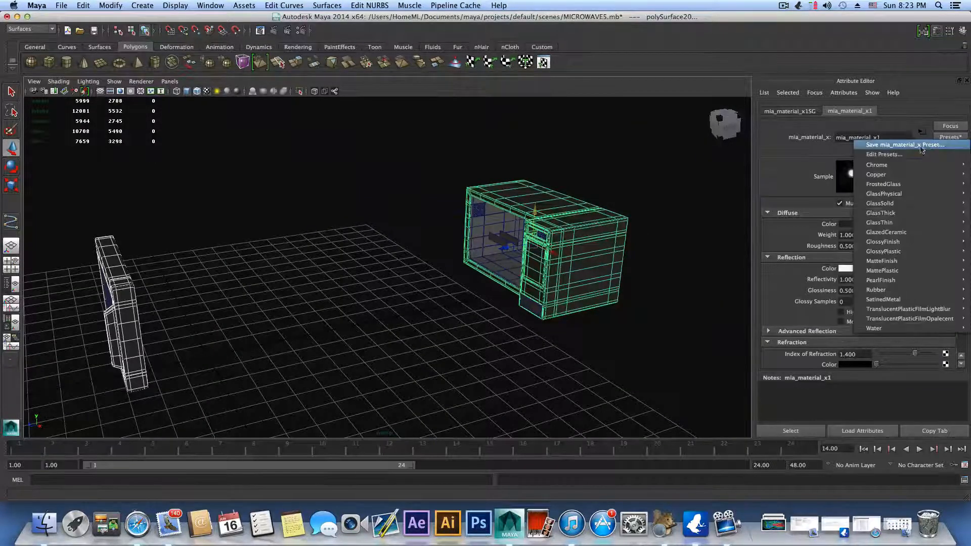
mouse_move(904, 175)
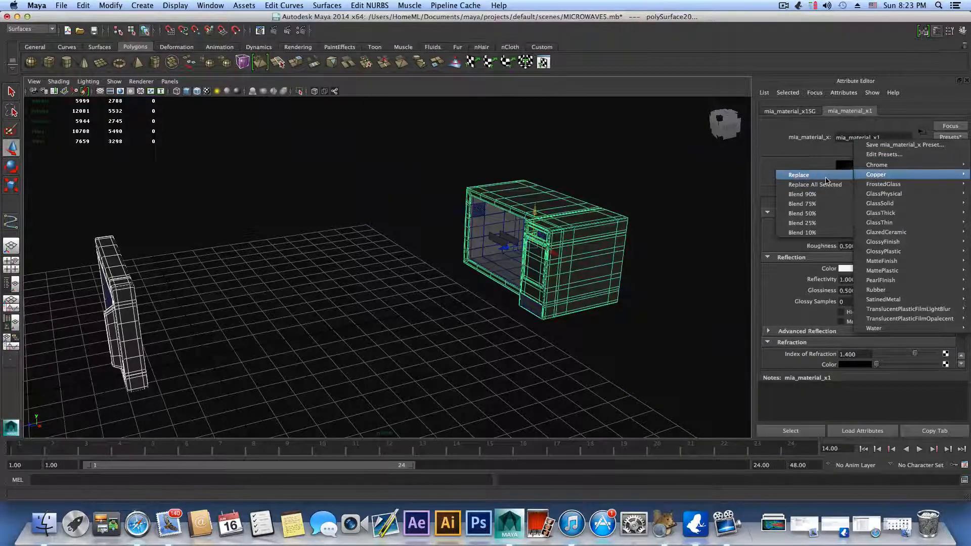
click(826, 177)
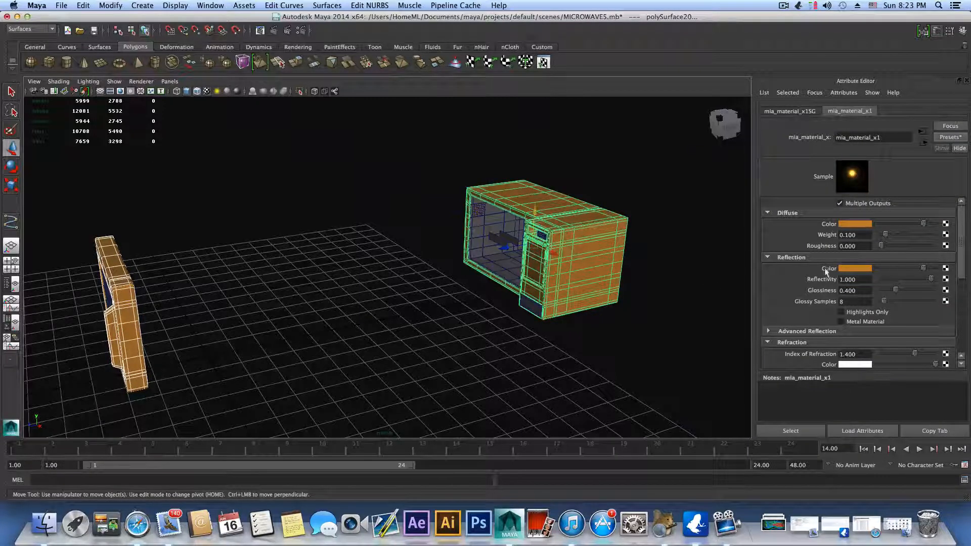
Step: Set the material's diffuse color to a light gray with value 0.890 and its reflection color to light gray
click(850, 227)
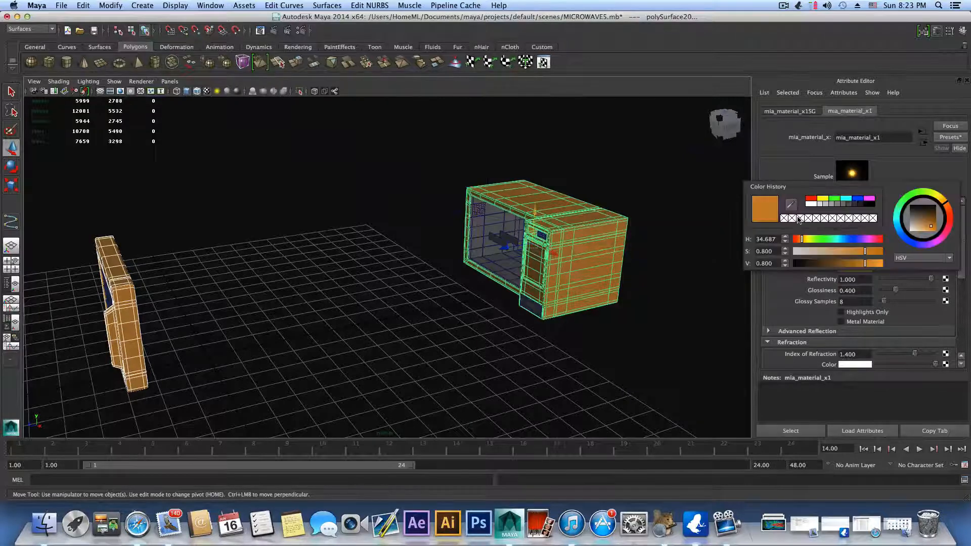
click(820, 205)
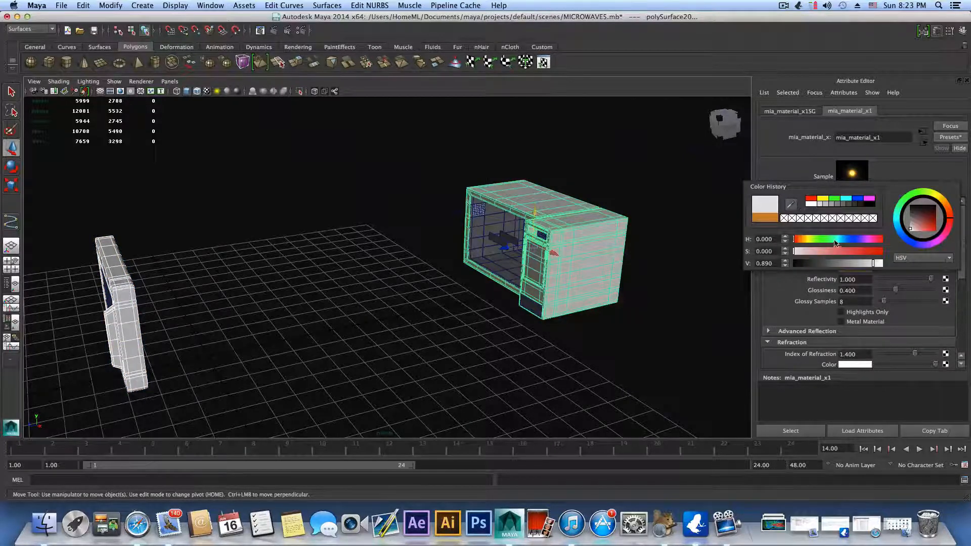
click(848, 269)
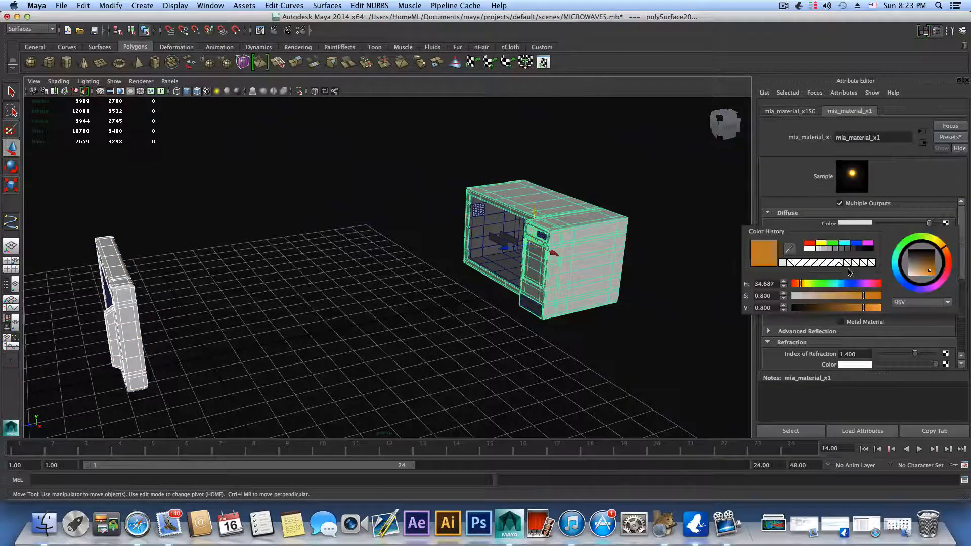
click(823, 248)
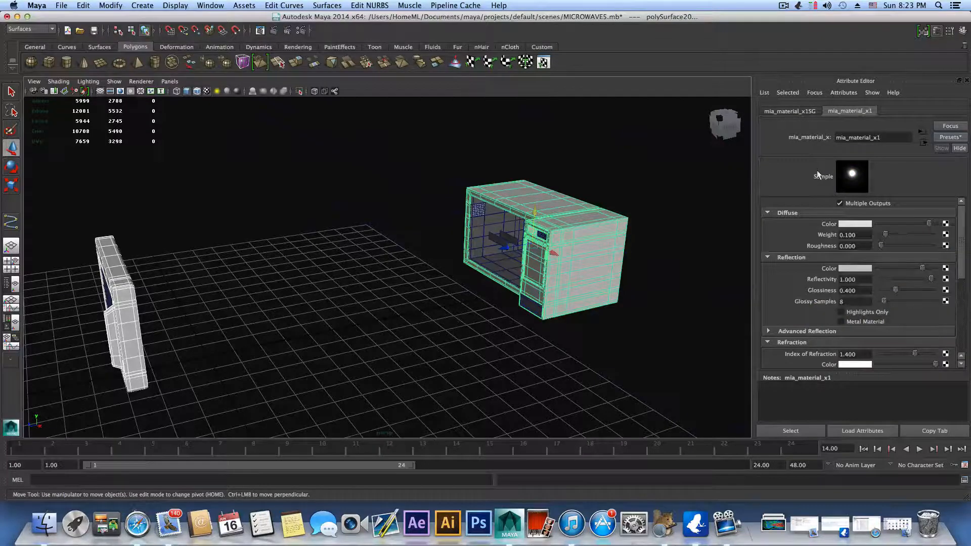
Step: Rename the door frame and body material as silver
alt+drag(562, 286, 809, 222)
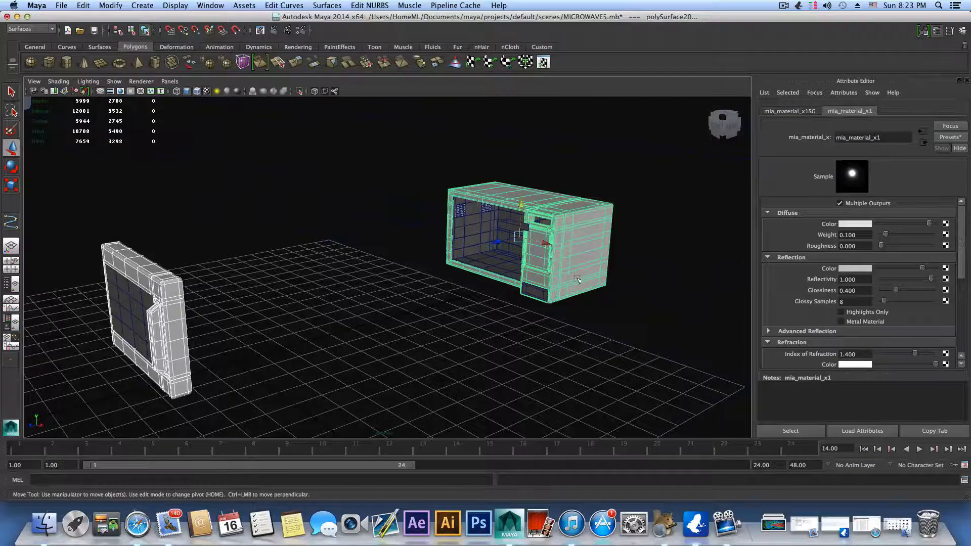
alt+drag(558, 299, 503, 348)
alt+middle_drag(503, 347, 438, 295)
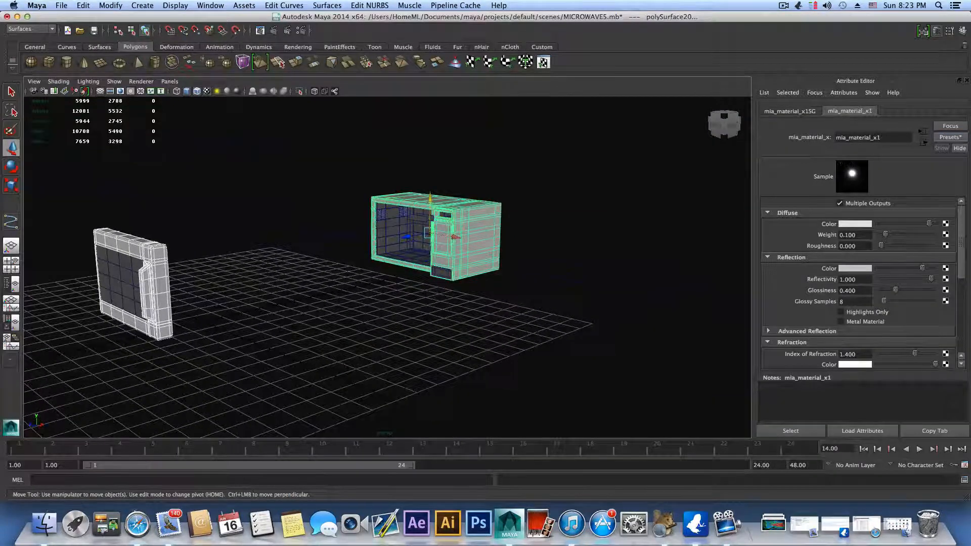
double_click(836, 137)
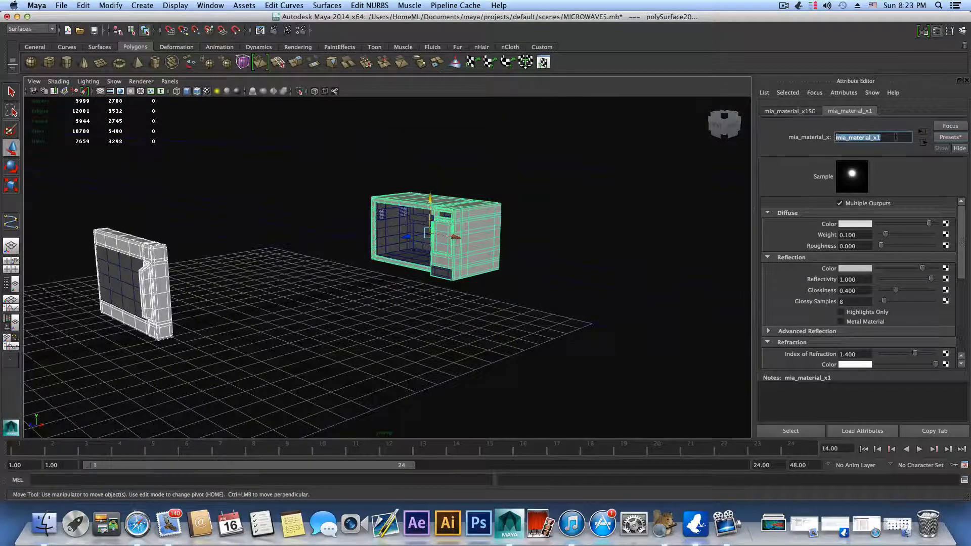
text(silver)
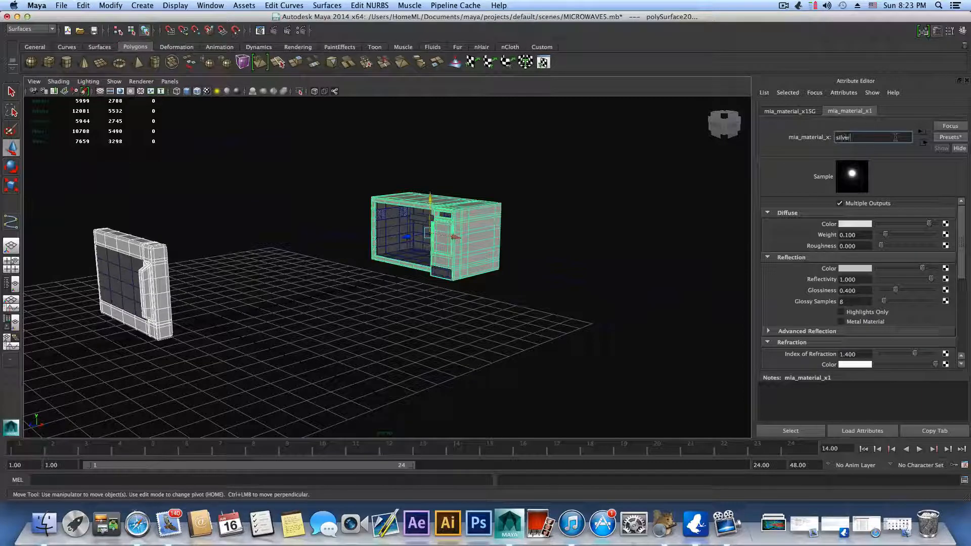
key(Return)
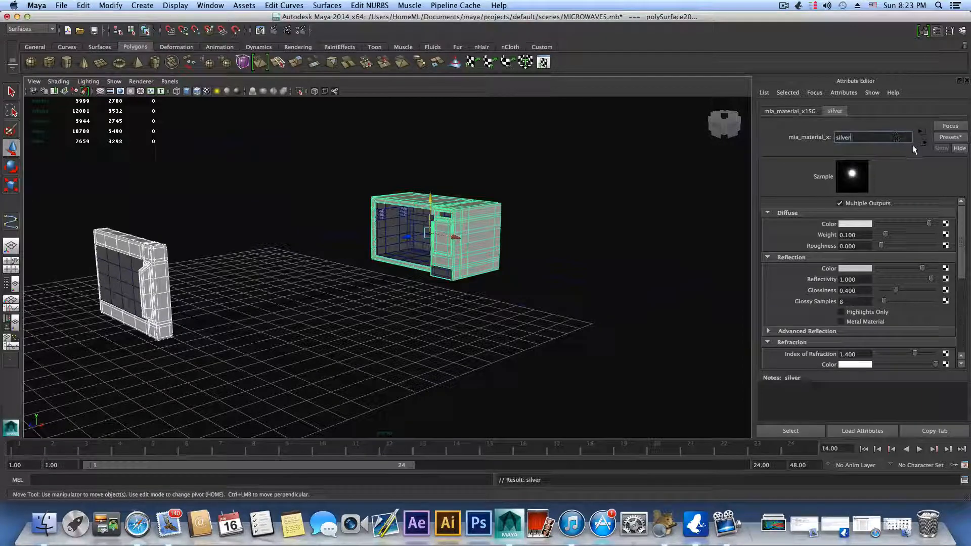
click(945, 136)
mouse_move(903, 162)
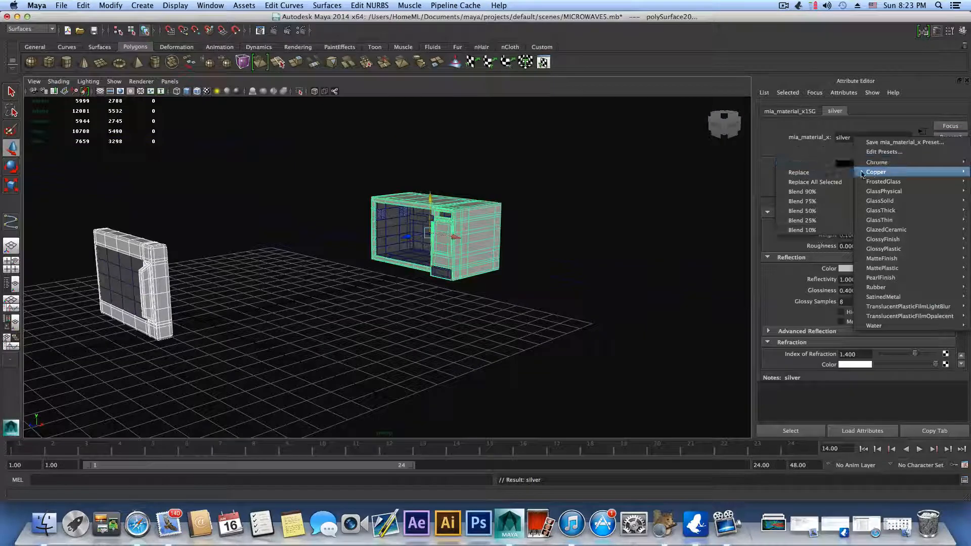
mouse_move(889, 261)
mouse_move(892, 297)
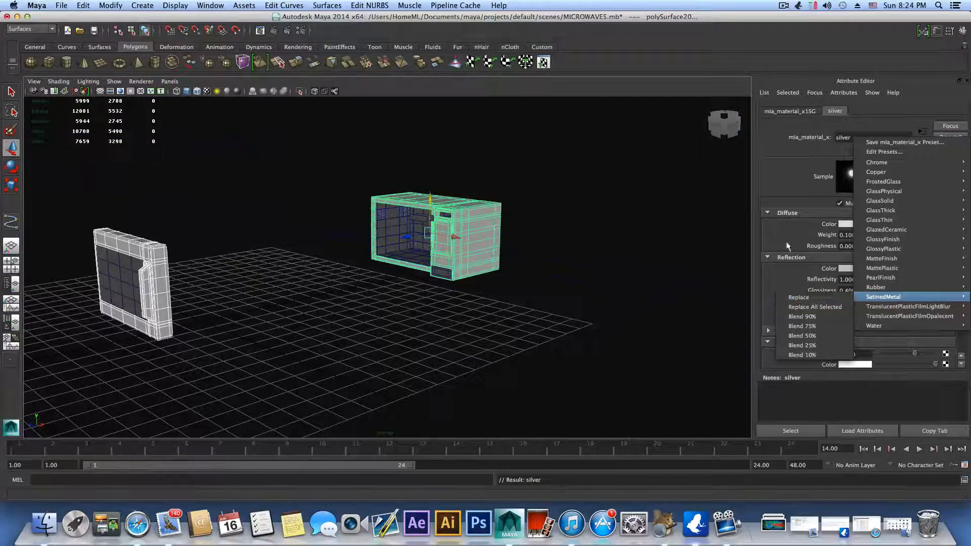
click(823, 298)
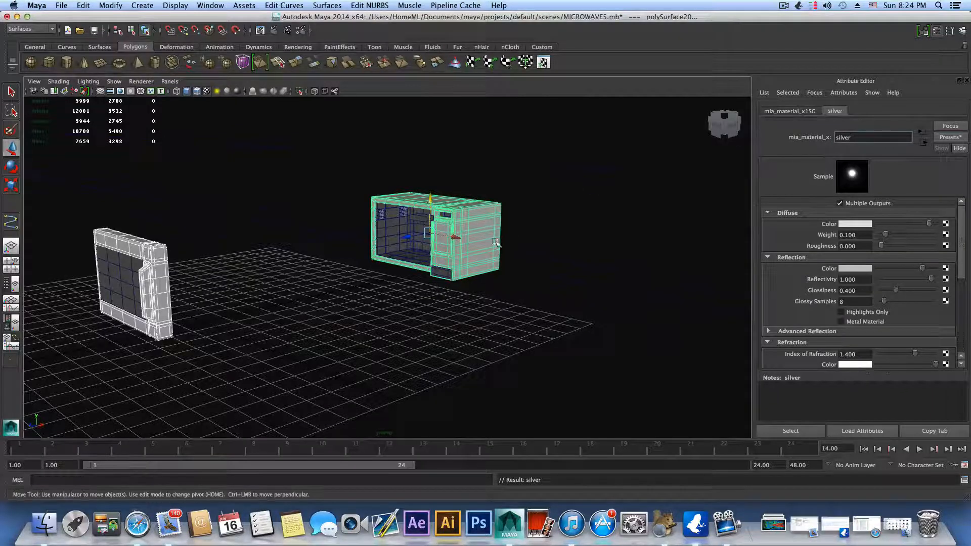
Step: Assign the existing silver material to the small panel at the bottom of the microwave's control section
scroll(556, 264, up, 3)
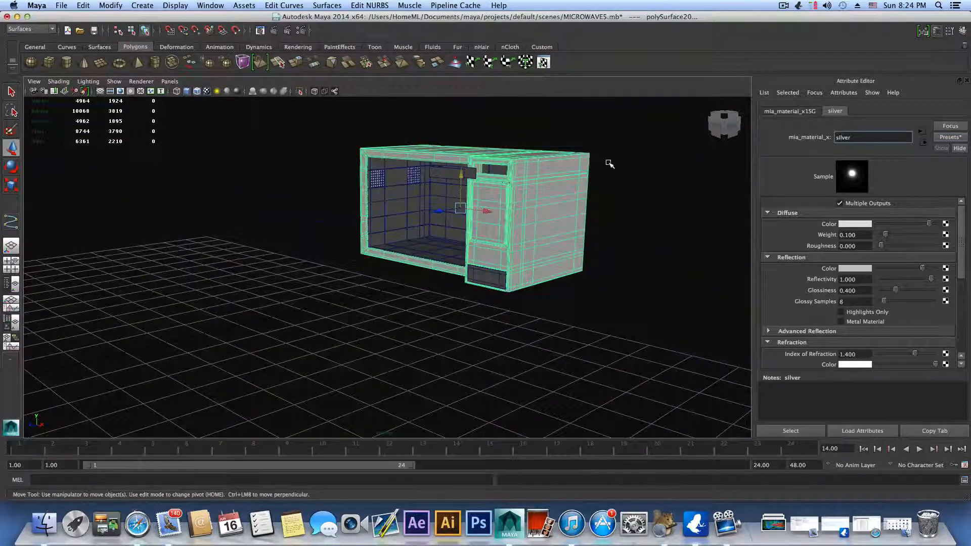
alt+drag(527, 212, 507, 275)
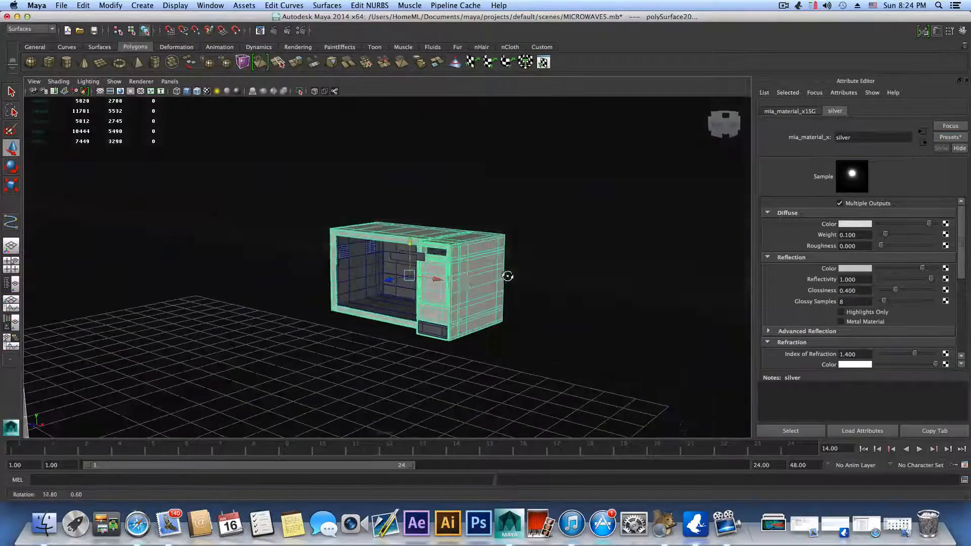
alt+right_drag(477, 272, 574, 293)
alt+drag(566, 297, 568, 304)
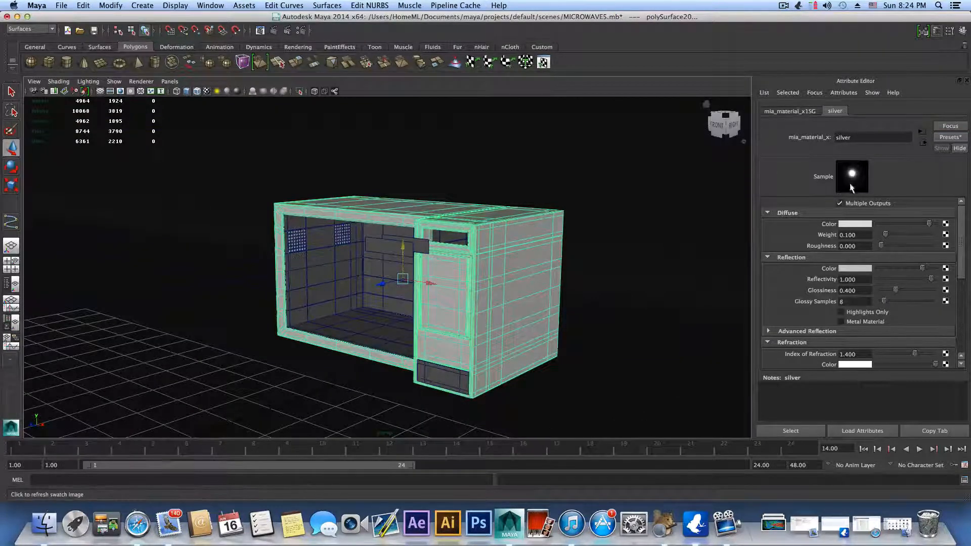
alt+drag(513, 321, 512, 300)
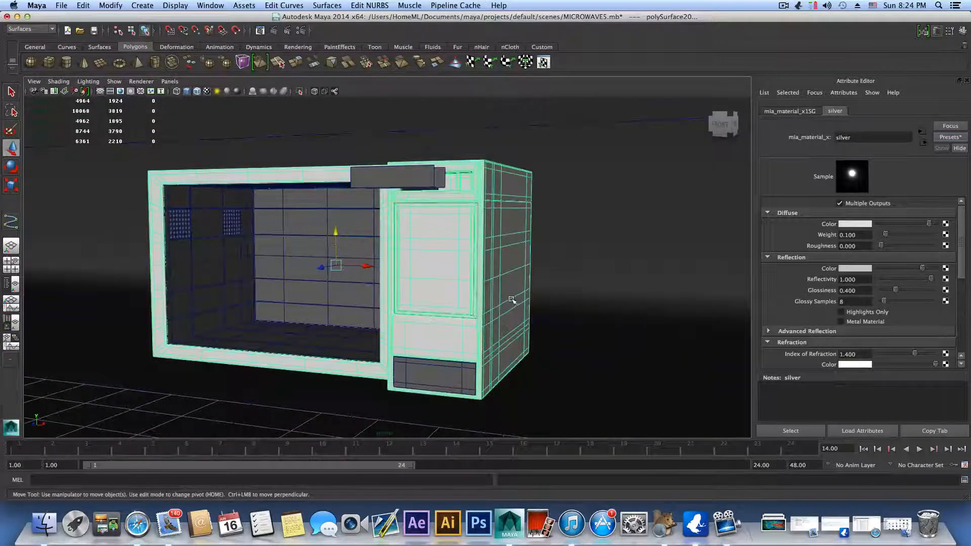
click(448, 371)
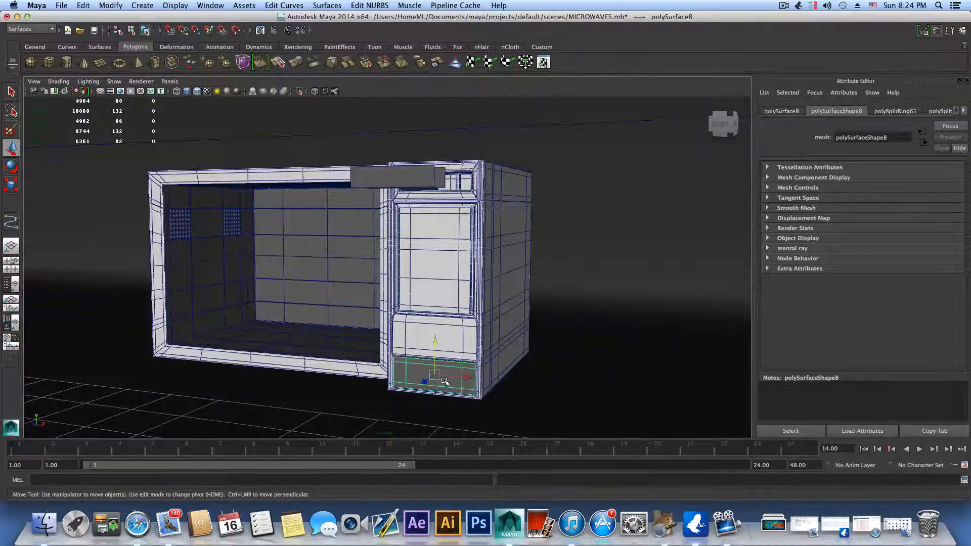
right_drag(445, 380, 451, 522)
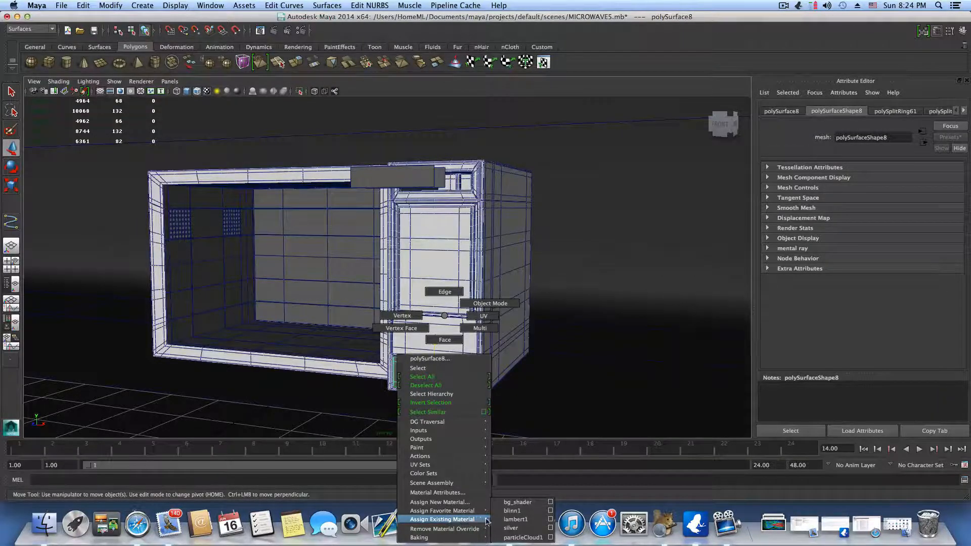
click(512, 529)
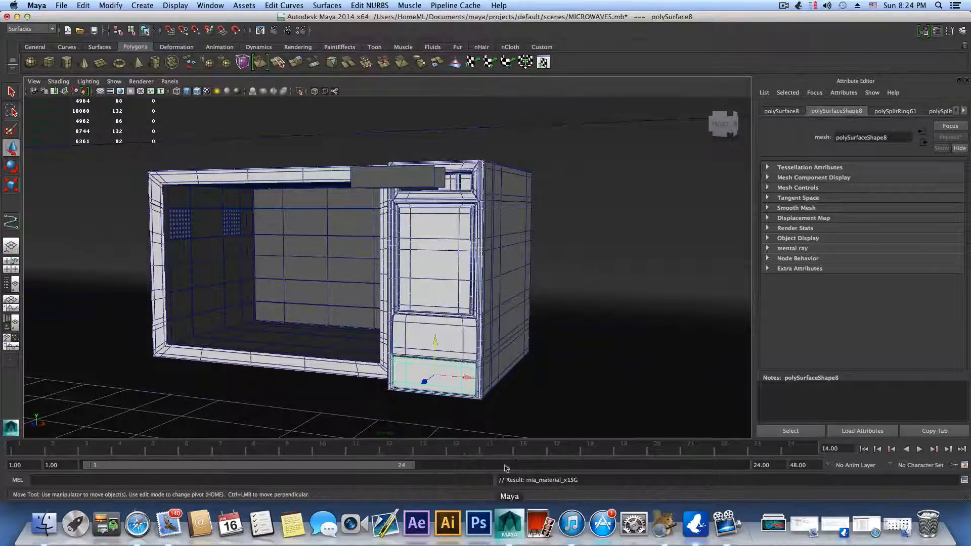
Step: Select the microwave's inner cavity together with the perforated vent grilles on its side walls
mouse_move(475, 327)
alt+mouse_down()
mouse_move(515, 347)
mouse_move(478, 324)
alt+mouse_up()
alt+right_drag(488, 332, 439, 341)
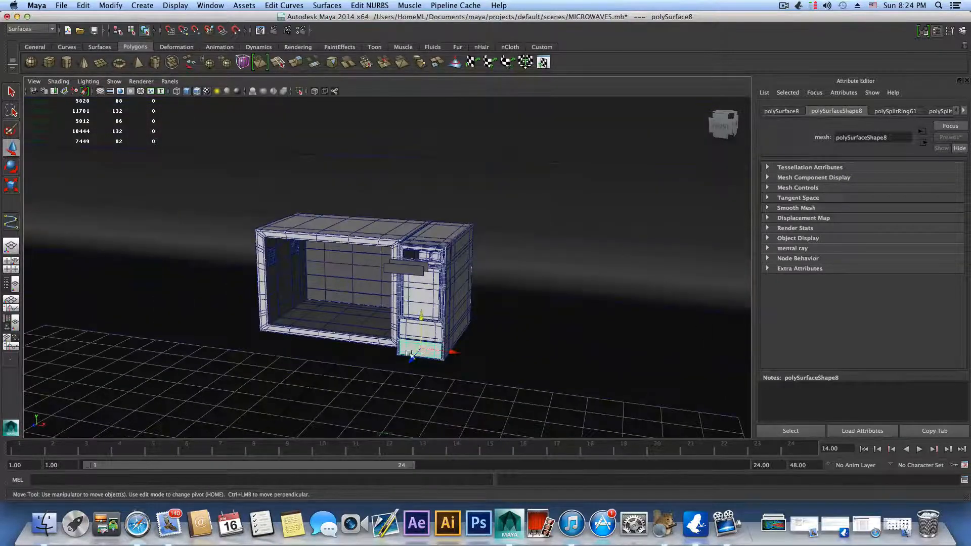
alt+drag(412, 352, 467, 348)
alt+right_drag(452, 341, 518, 335)
click(518, 294)
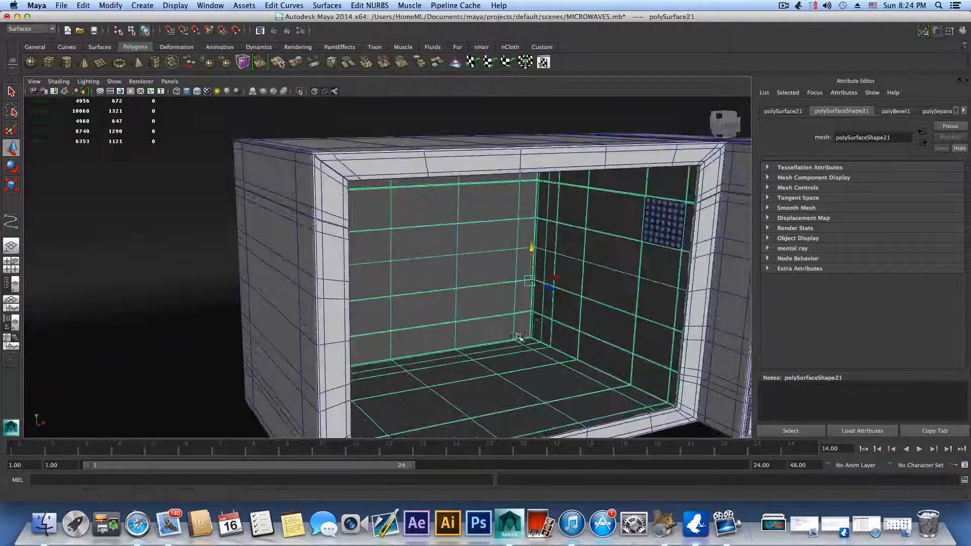
alt+middle_drag(627, 268, 527, 302)
shift+click(565, 259)
alt+drag(540, 329, 467, 319)
shift+click(148, 239)
shift+click(92, 246)
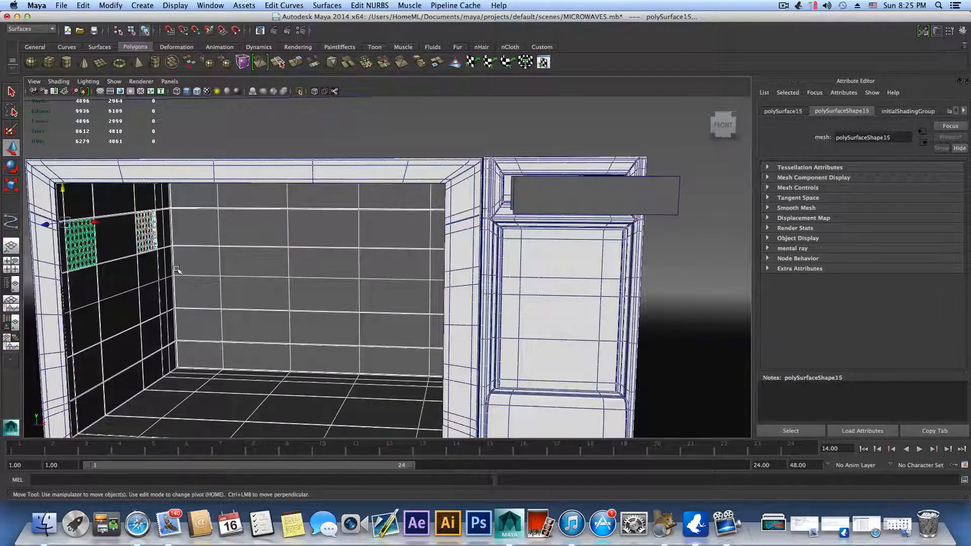
alt+drag(177, 271, 265, 277)
Step: Assign a new Blinn material to the microwave's inner cavity and side vent grilles, and set its color to a pale cream yellow
right_drag(336, 224, 355, 410)
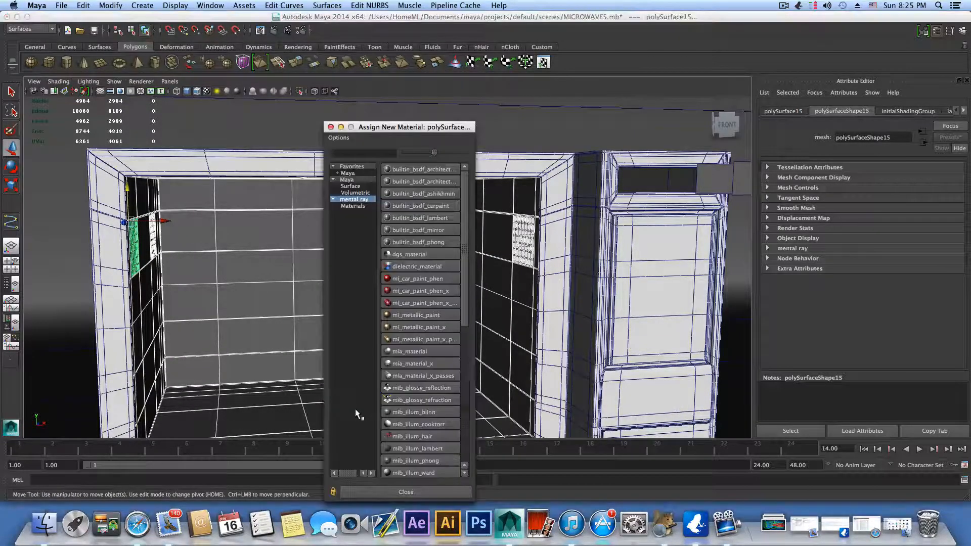
click(349, 180)
click(400, 181)
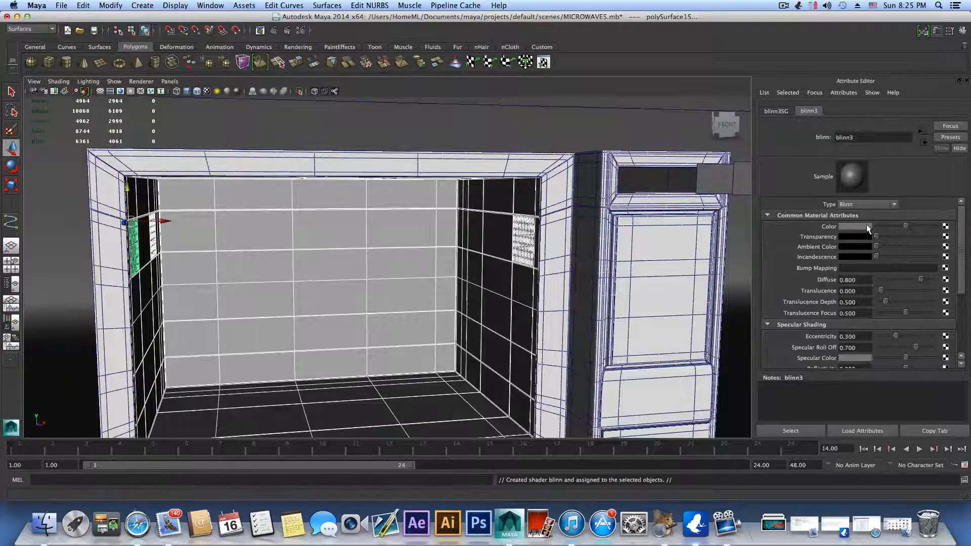
click(866, 225)
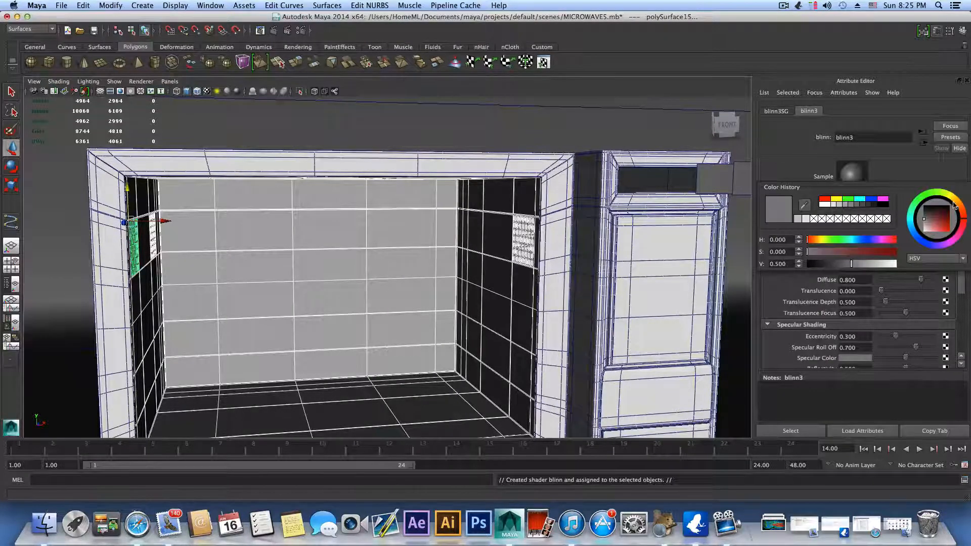
click(955, 205)
drag(935, 233, 934, 233)
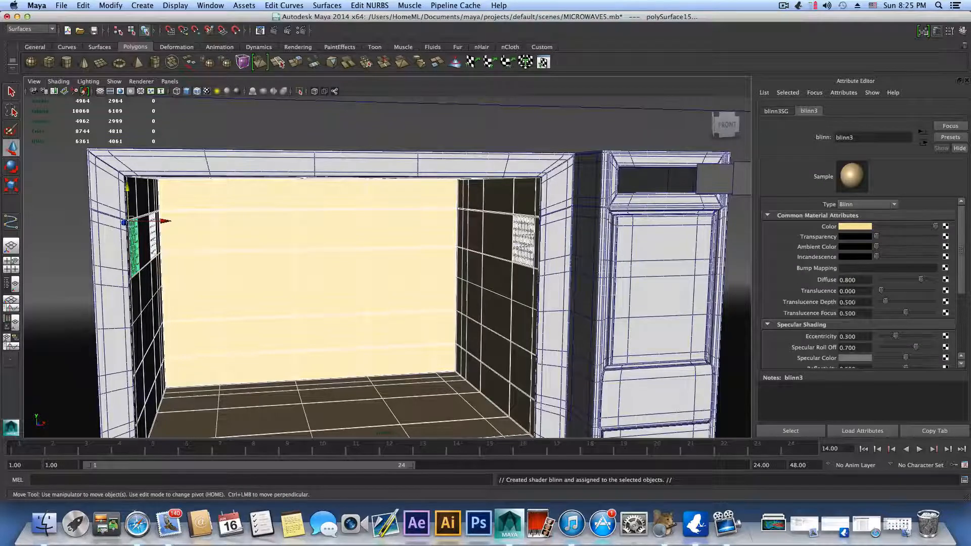
Step: Set the cream Blinn material's diffuse to 0.677, specular roll off to 0.566 and mental ray reflection blur to 4
drag(921, 280, 914, 279)
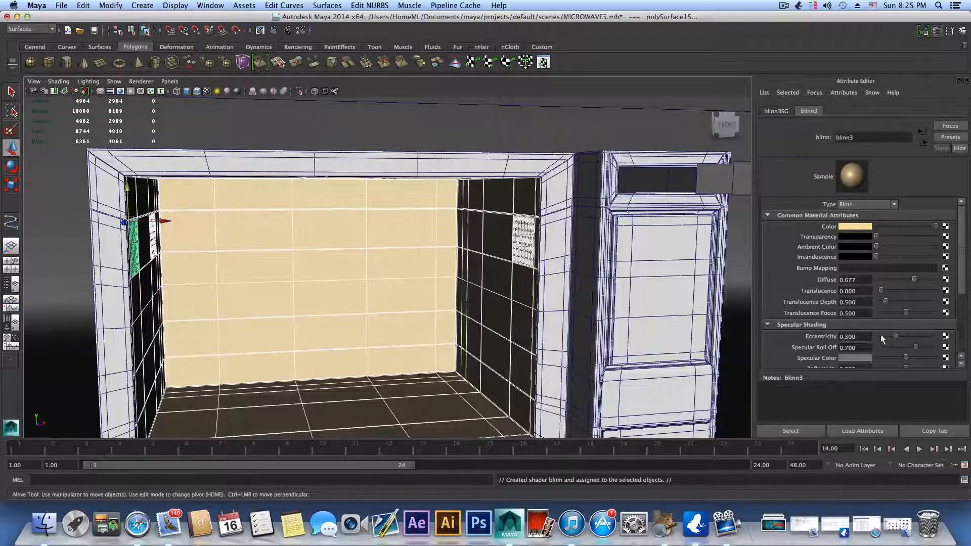
drag(915, 346, 909, 343)
scroll(895, 333, down, 3)
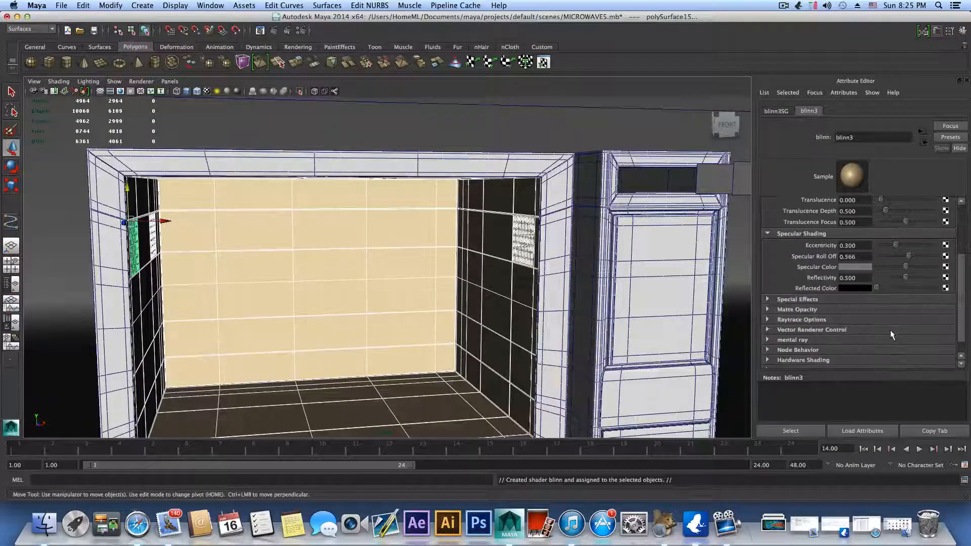
click(811, 339)
scroll(817, 335, down, 1)
scroll(820, 332, down, 4)
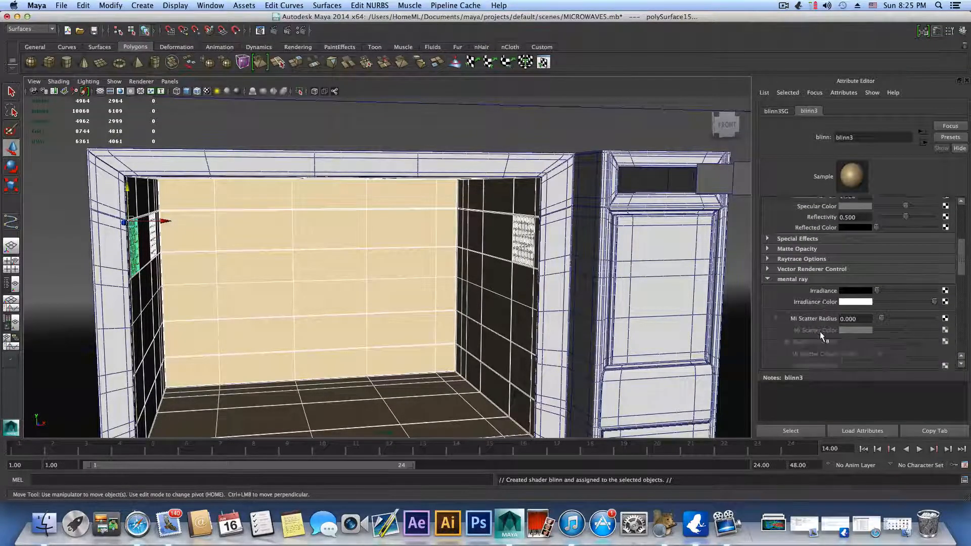
double_click(848, 304)
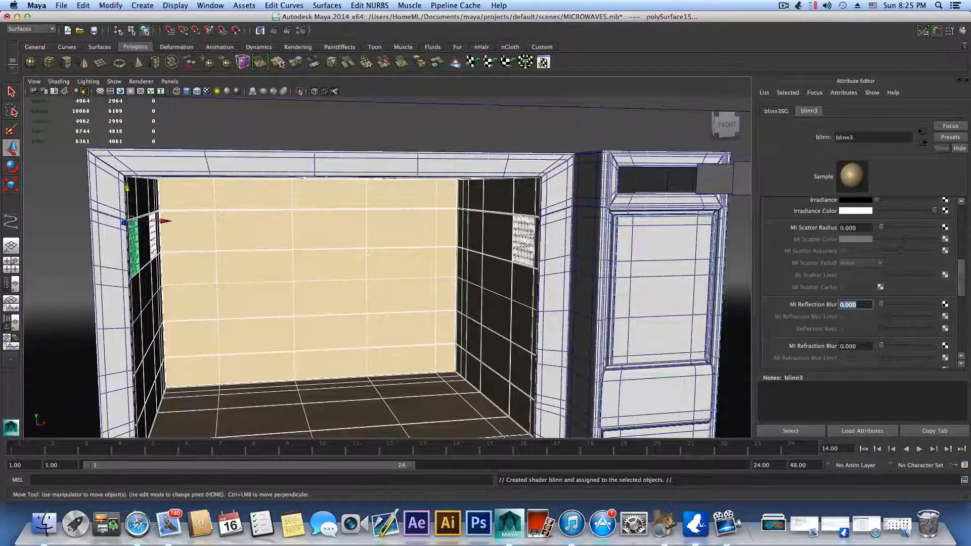
text(4)
key(Return)
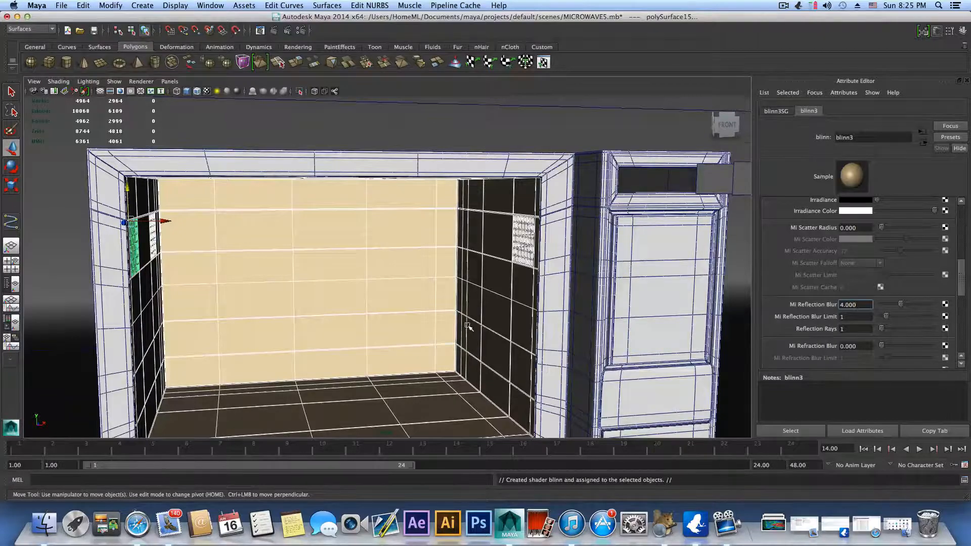
Step: Assign a new mental ray dielectric_material to the glass panes of the microwave door and show the material's attributes
scroll(467, 324, down, 5)
mouse_move(469, 324)
alt+mouse_down()
mouse_move(507, 347)
mouse_move(513, 314)
mouse_move(468, 336)
alt+mouse_up()
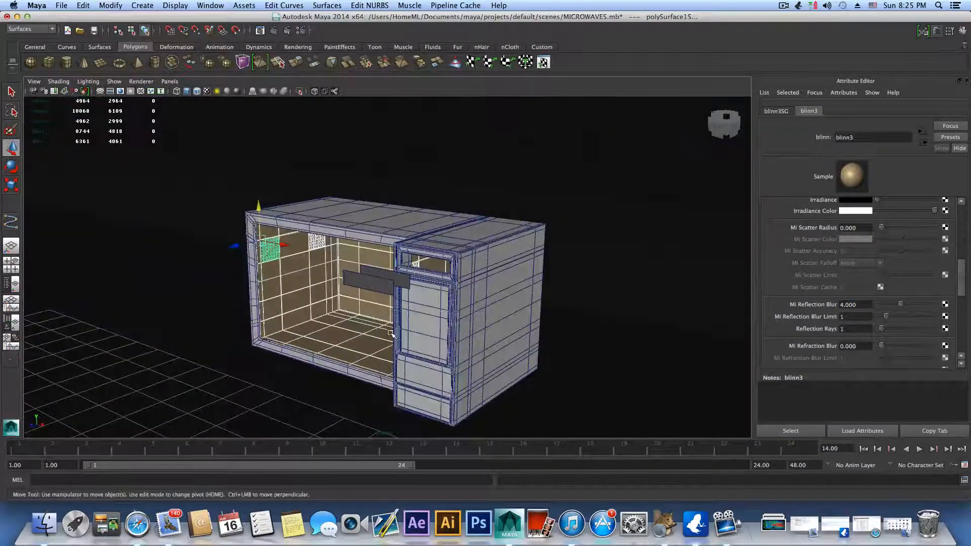
scroll(393, 334, down, 8)
alt+drag(307, 357, 335, 321)
click(337, 354)
alt+drag(338, 360, 321, 320)
click(468, 303)
right_drag(387, 317, 383, 503)
click(363, 201)
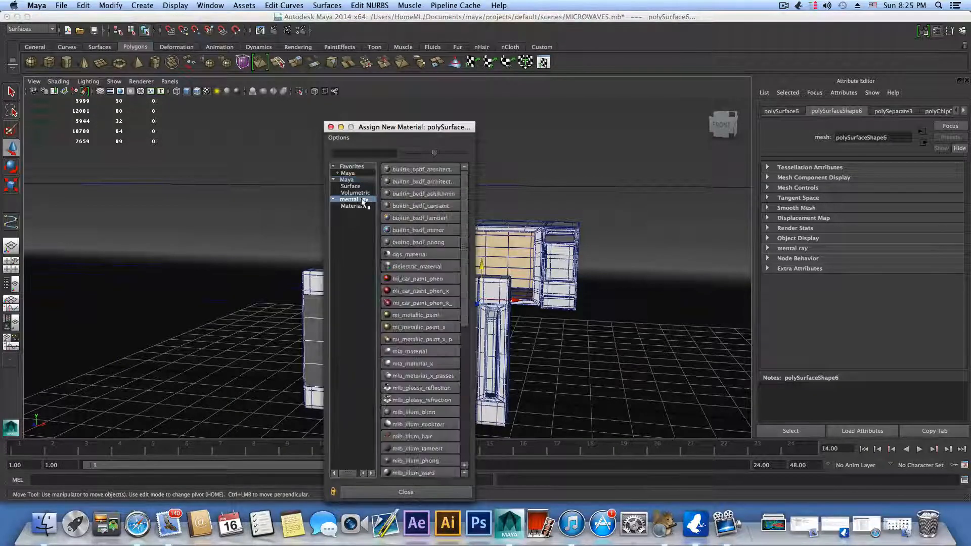
click(408, 265)
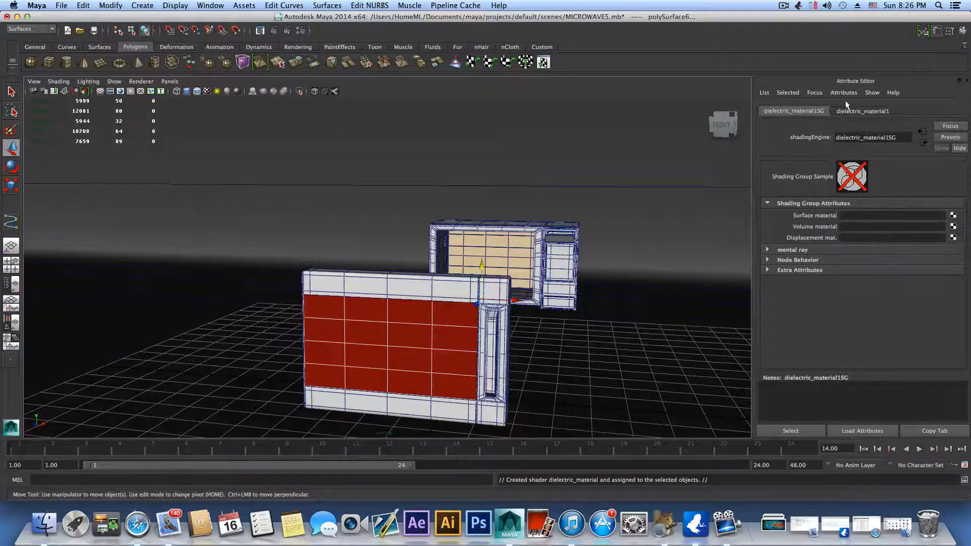
click(856, 108)
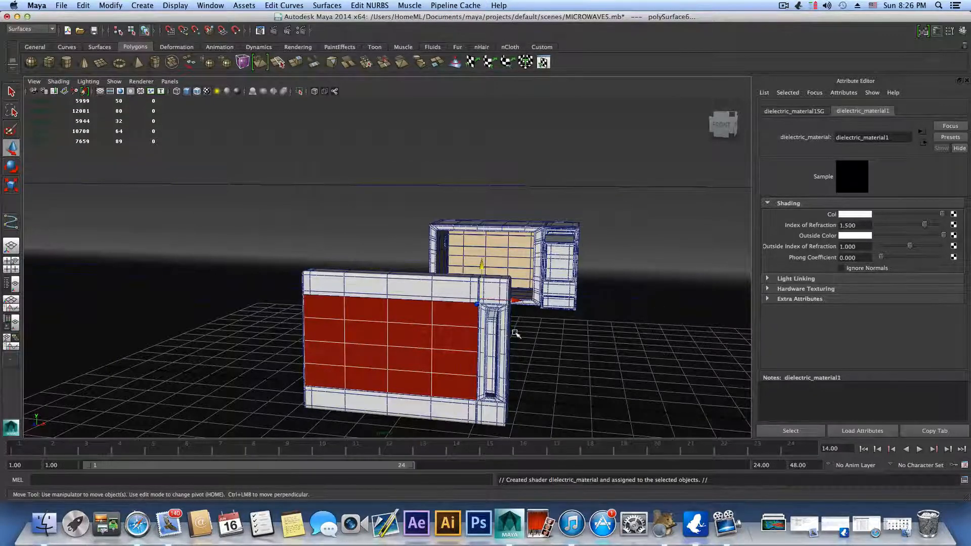
Step: Insert a vertical edge loop in the door's front glass pane near its handle side
alt+drag(515, 332, 541, 326)
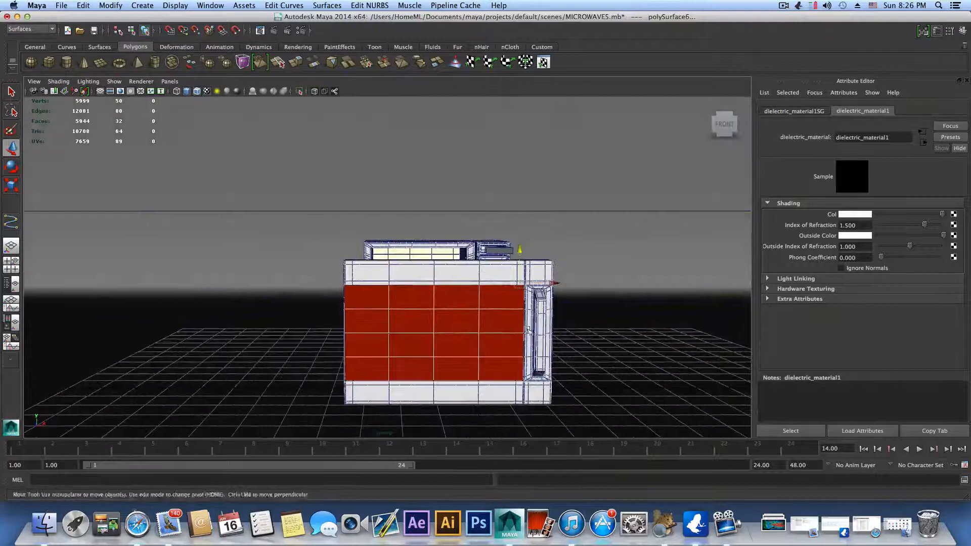
click(458, 327)
alt+drag(457, 327, 509, 310)
right_drag(509, 310, 510, 288)
click(508, 298)
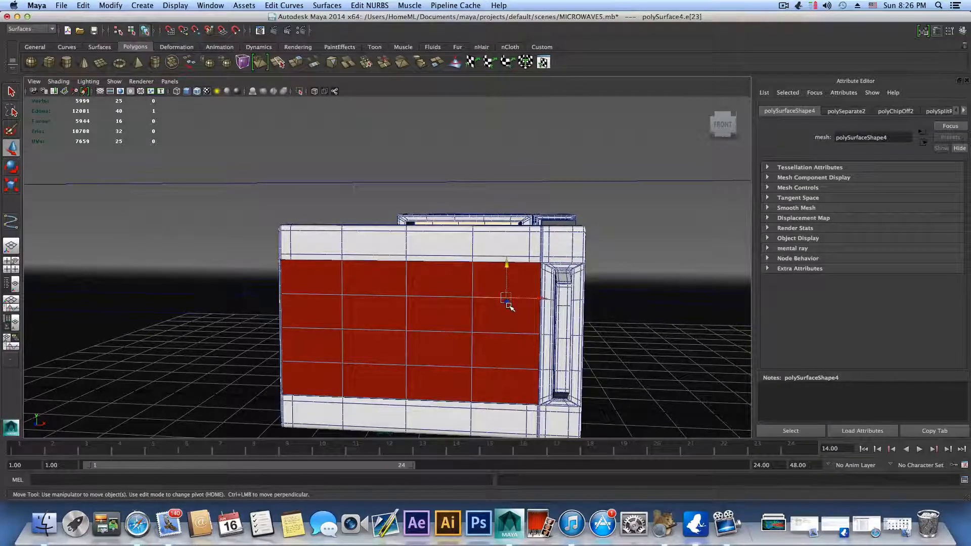
ctrl+right_drag(510, 299, 506, 321)
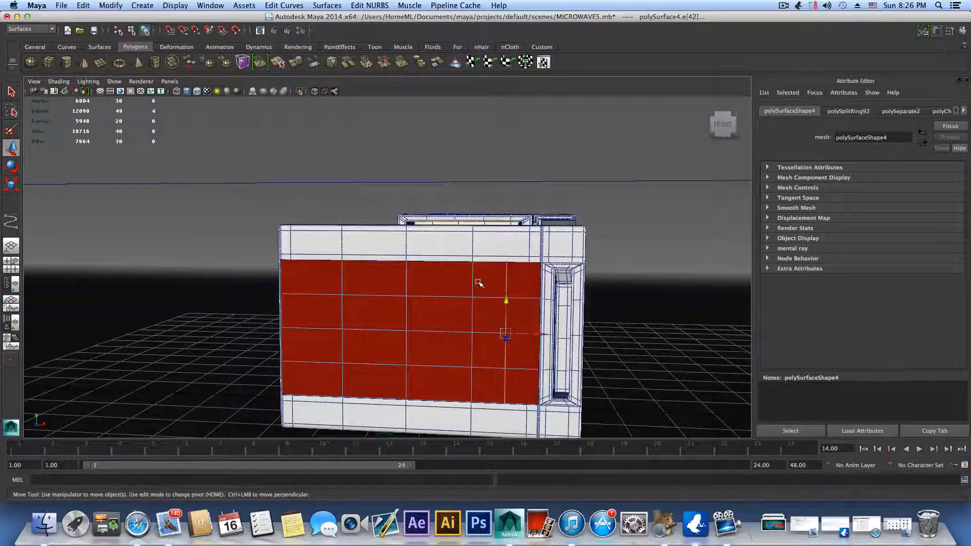
Step: Insert a horizontal edge loop near the upper edge of the door's front glass pane
click(507, 278)
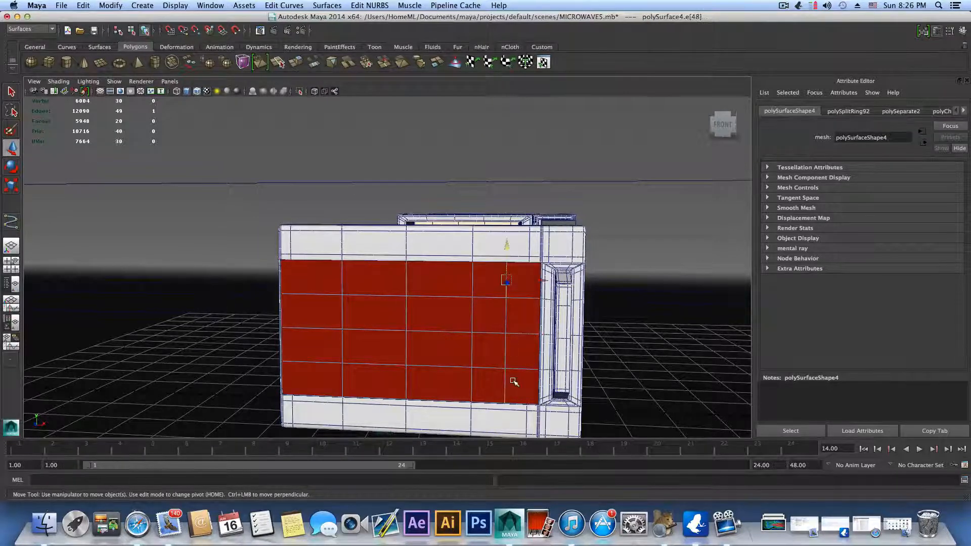
scroll(508, 338, up, 4)
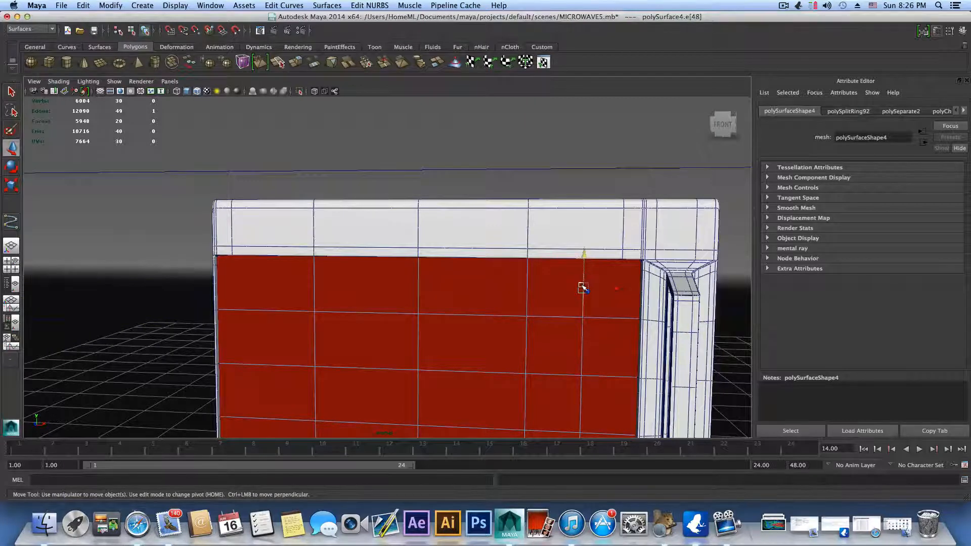
click(582, 288)
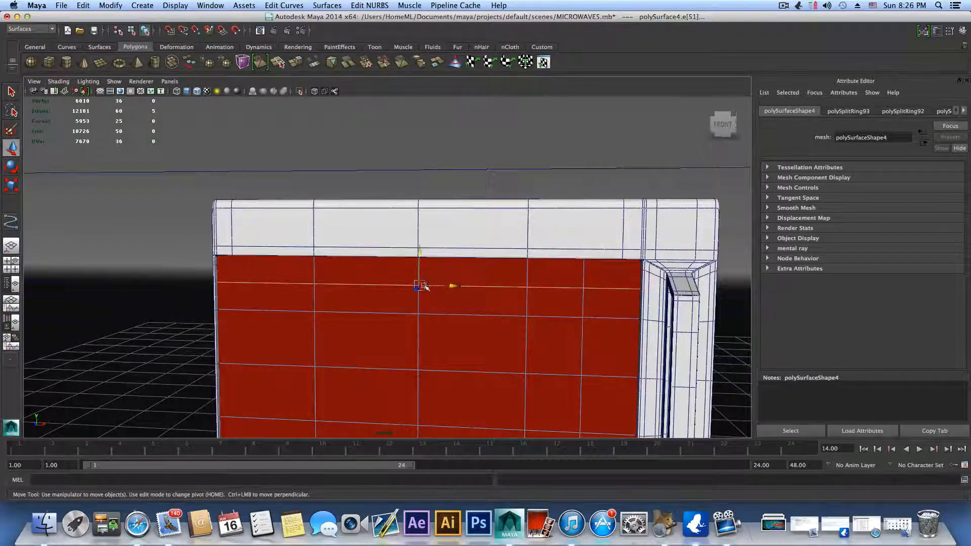
Step: Insert a vertical edge loop near the glass pane's side opposite the handle and a horizontal one near its lower edge
click(294, 283)
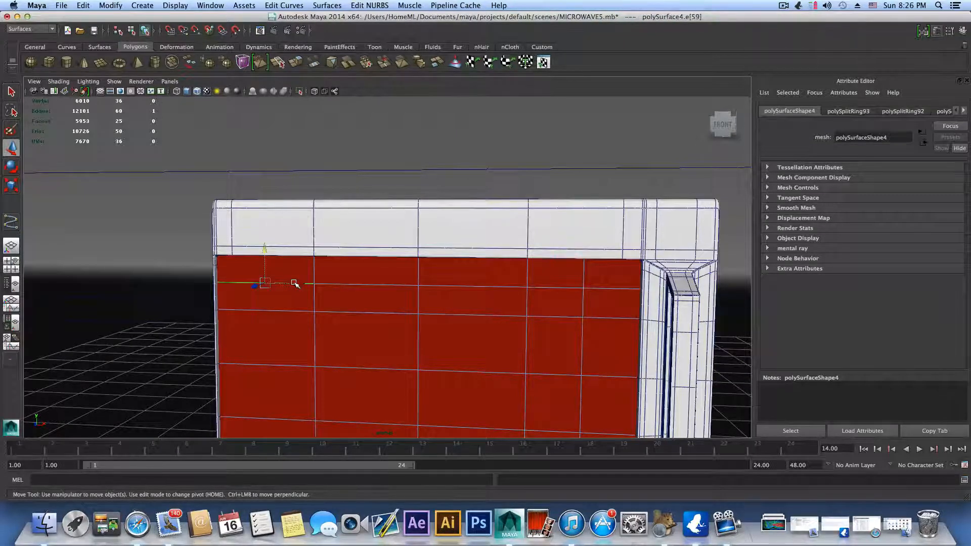
scroll(320, 371, down, 5)
key(g)
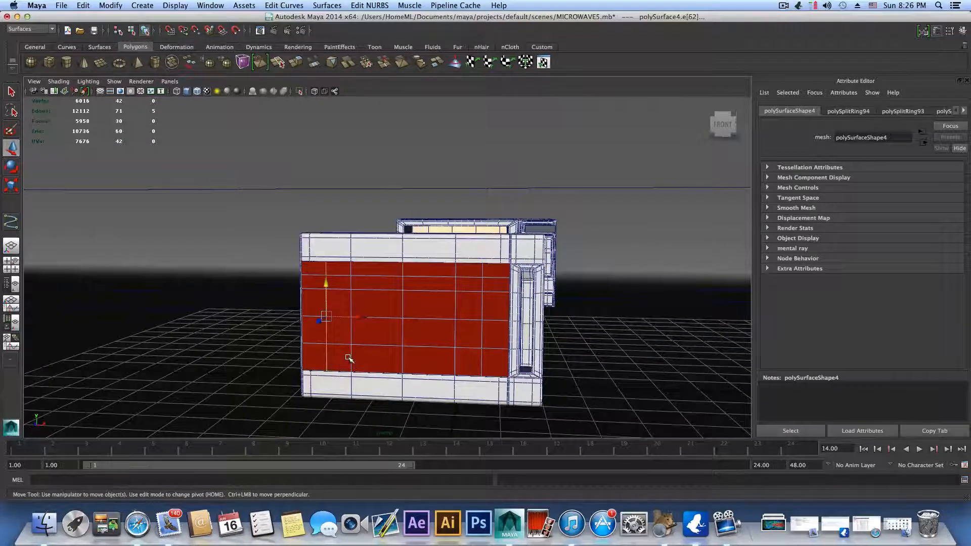
key(g)
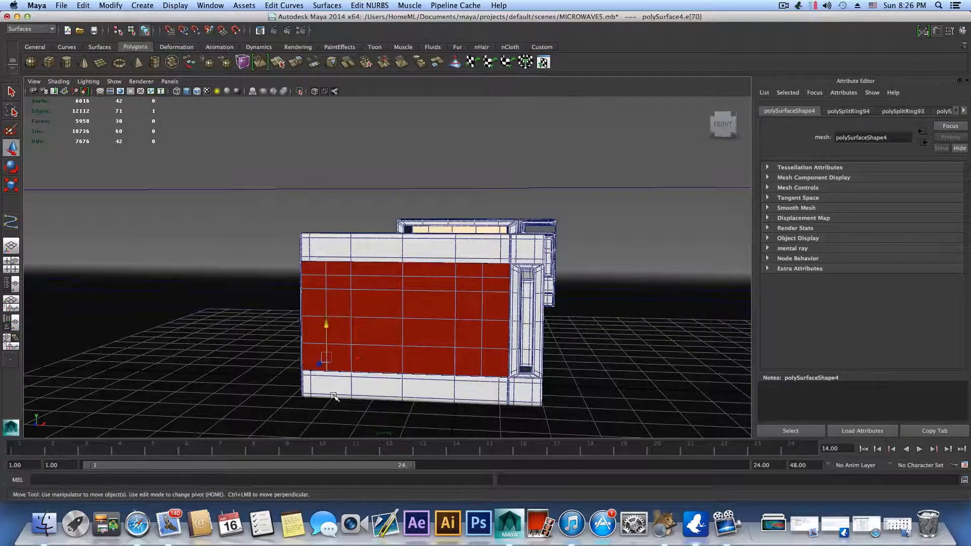
click(325, 359)
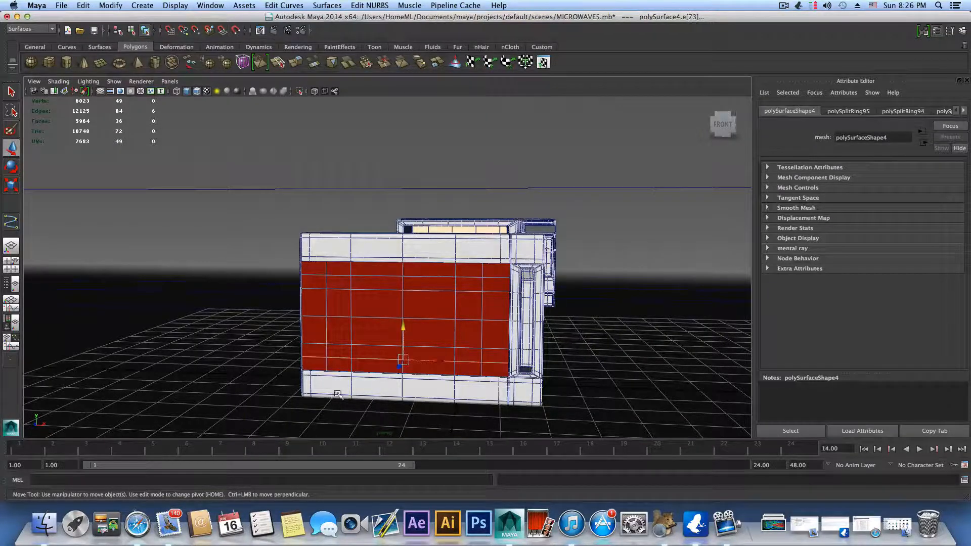
Step: Select the complete ring of faces around the border of the door's front glass pane
right_drag(499, 284, 501, 305)
click(495, 271)
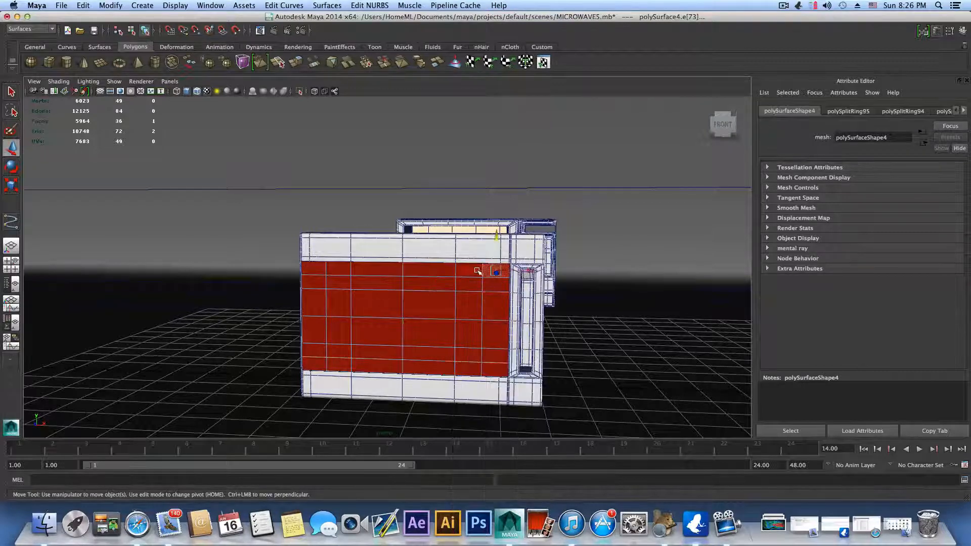
shift+click(471, 271)
shift+click(434, 271)
shift+click(385, 272)
shift+click(338, 269)
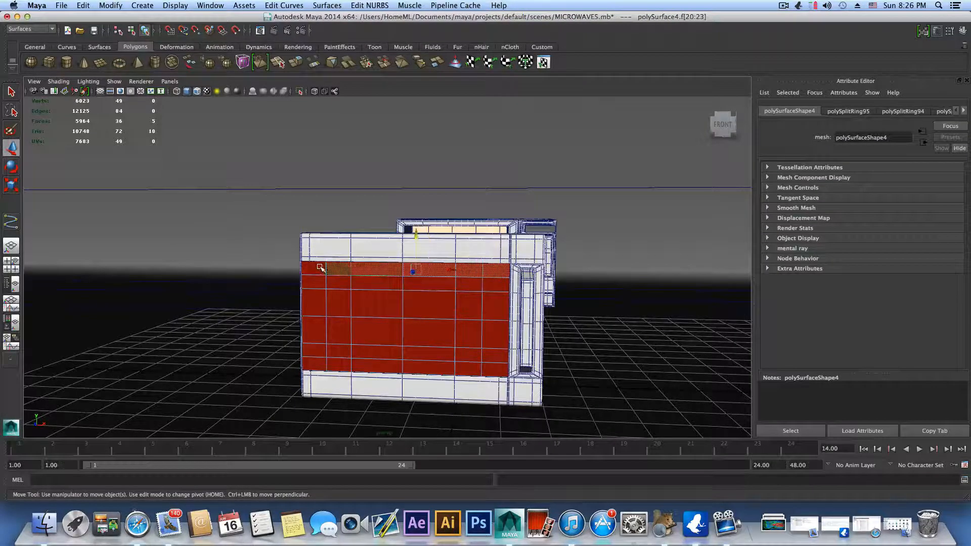
shift+click(313, 269)
shift+click(311, 283)
shift+click(310, 309)
shift+click(310, 328)
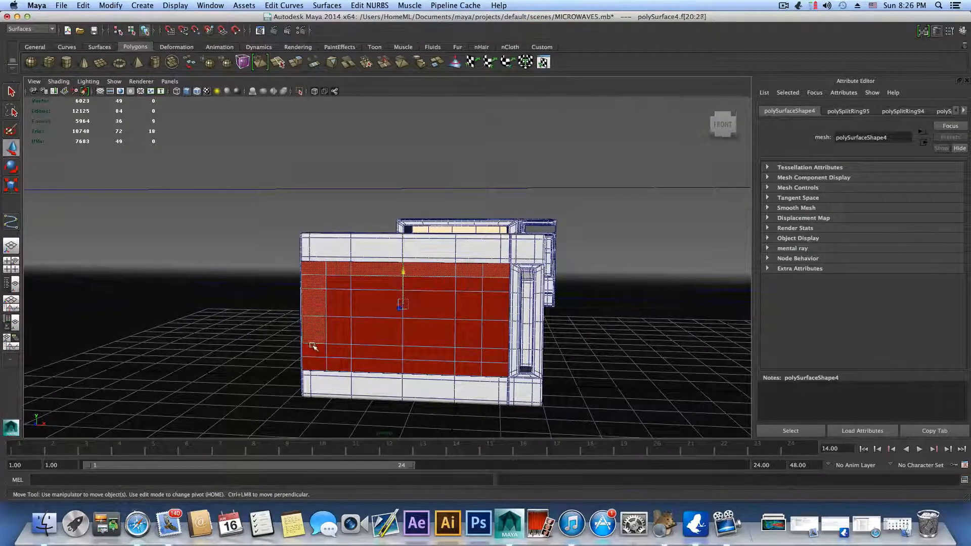
shift+click(313, 350)
shift+click(314, 364)
shift+click(342, 366)
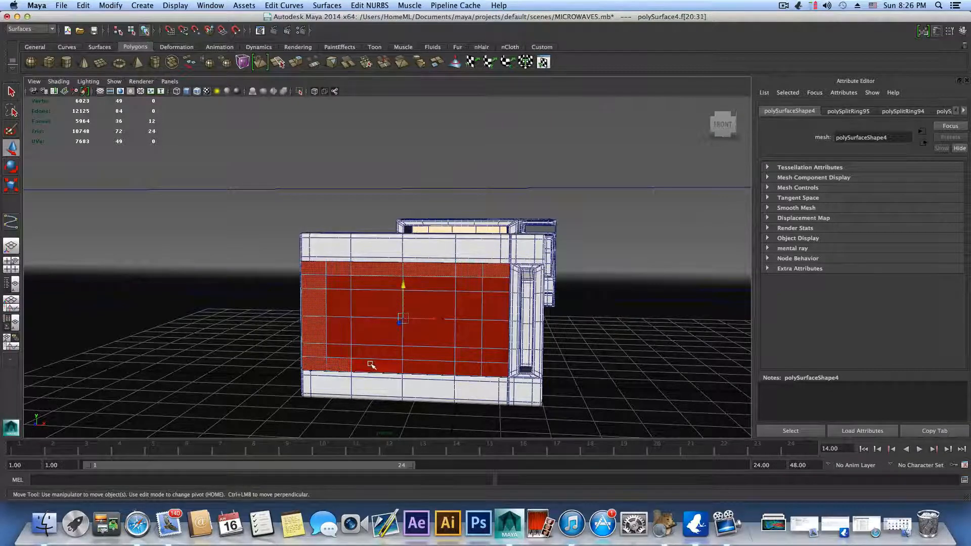
shift+click(377, 365)
shift+click(429, 365)
shift+click(468, 366)
shift+click(491, 369)
shift+click(494, 353)
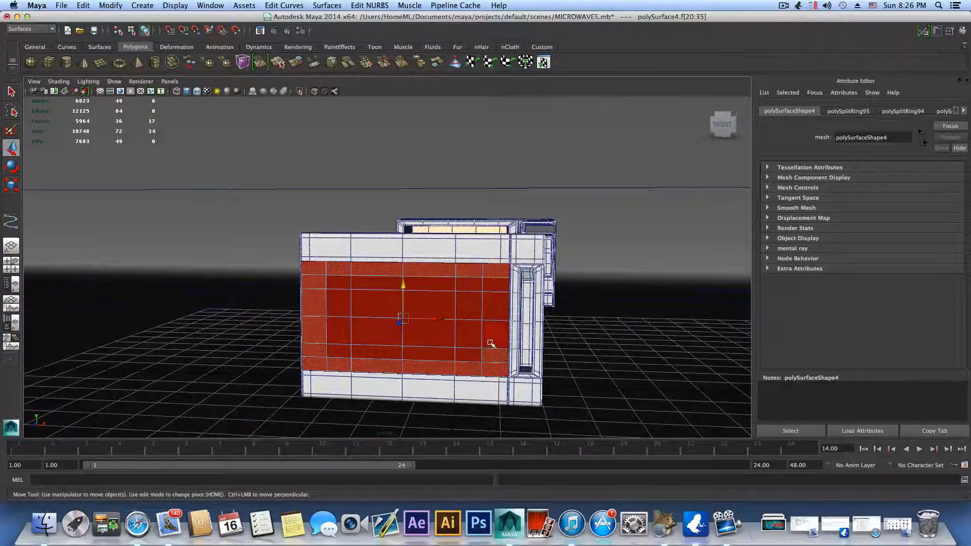
shift+click(495, 331)
shift+click(495, 304)
shift+click(493, 283)
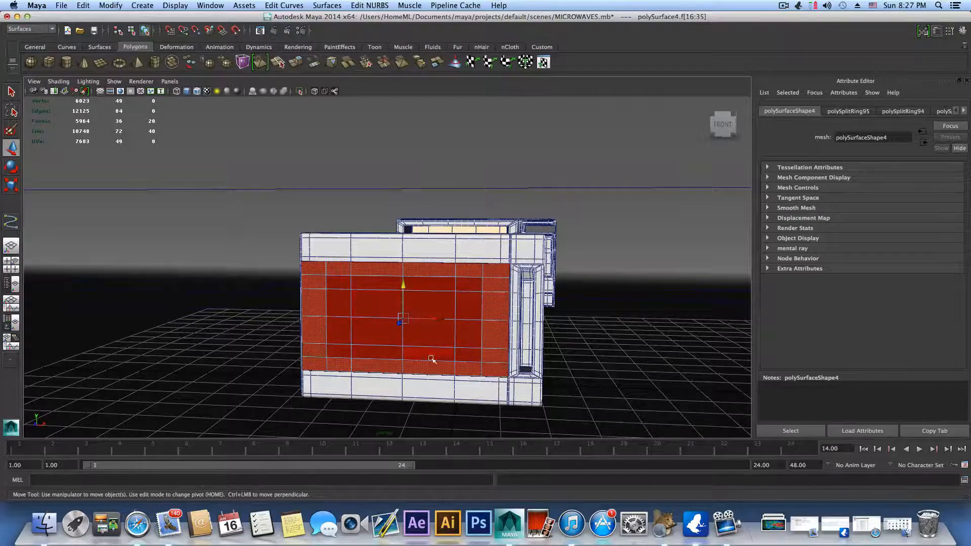
Step: Assign a new mental ray mia_material_x to the selected border faces of the door's glass pane
alt+right_drag(433, 360, 526, 369)
alt+drag(527, 369, 500, 364)
alt+middle_drag(501, 364, 501, 366)
alt+drag(501, 365, 516, 347)
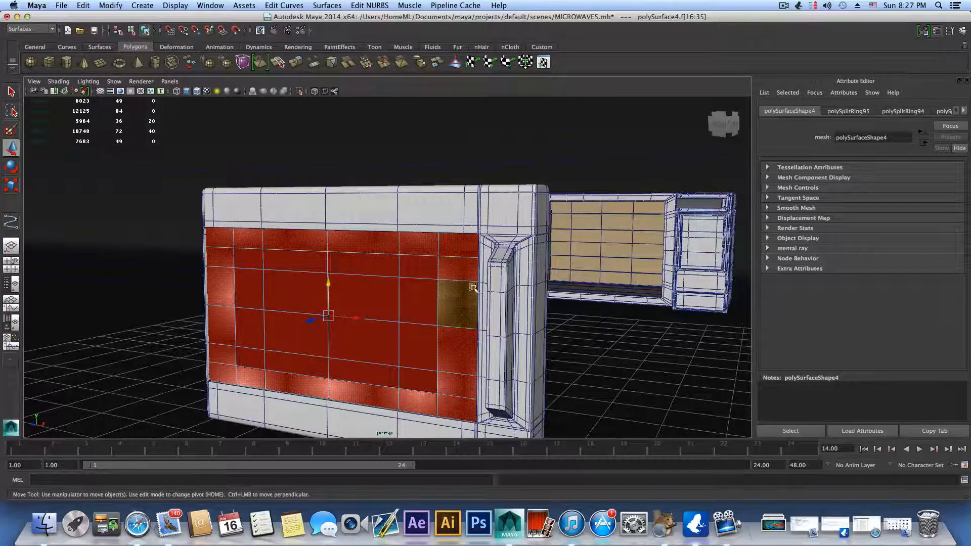
right_drag(450, 303, 462, 493)
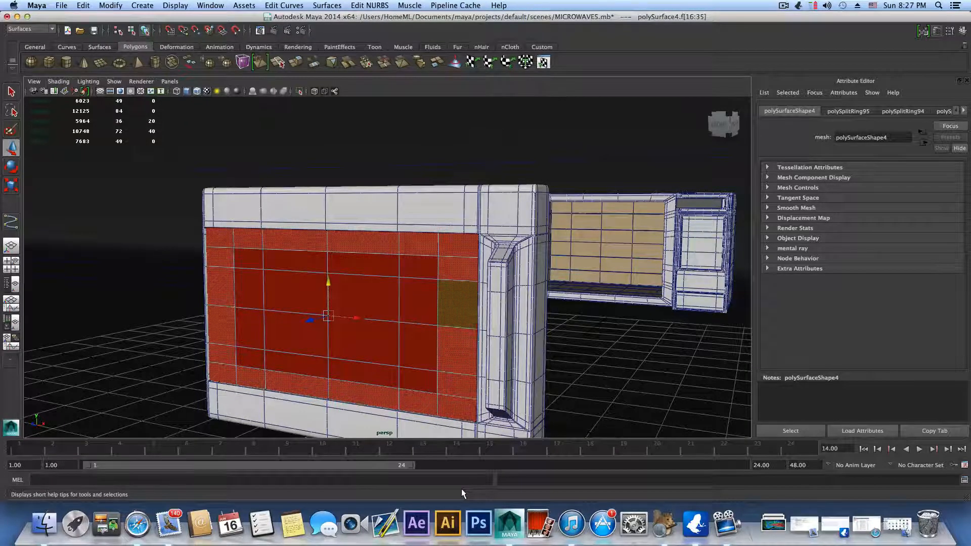
right_drag(456, 315, 452, 502)
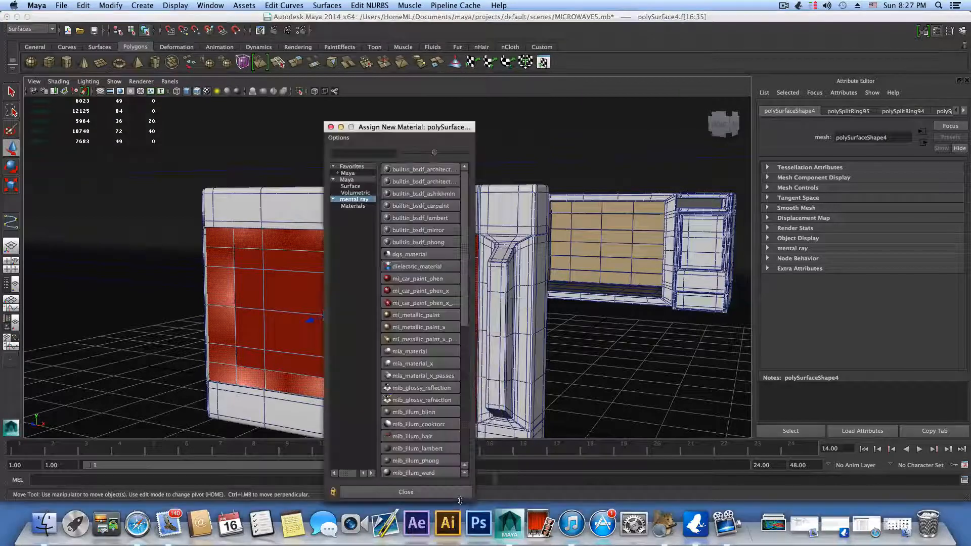
click(421, 363)
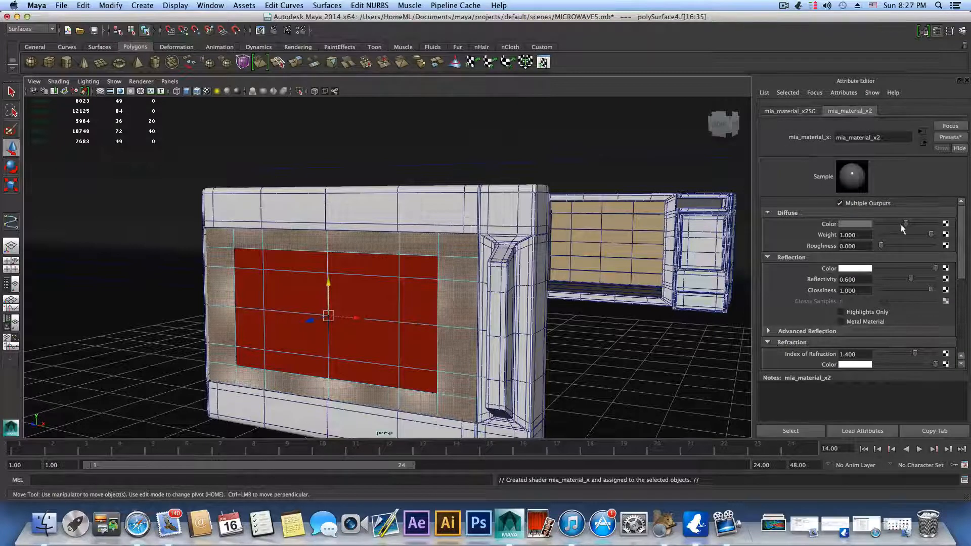
Step: Set the border material's diffuse color to black, its reflectivity to 0.343 and its glossiness to 0.459
drag(905, 223, 878, 228)
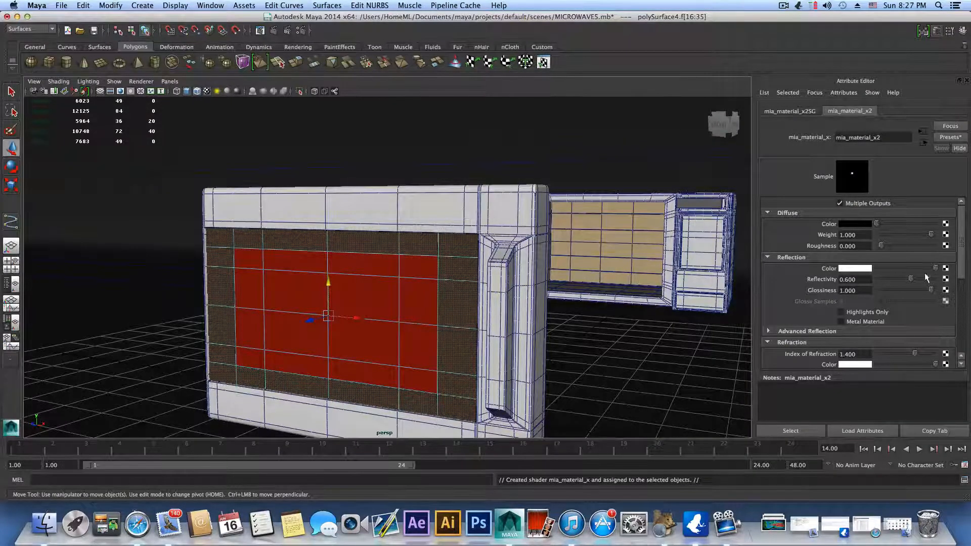
mouse_move(909, 278)
mouse_down()
mouse_move(896, 278)
mouse_move(923, 292)
mouse_move(899, 293)
mouse_up()
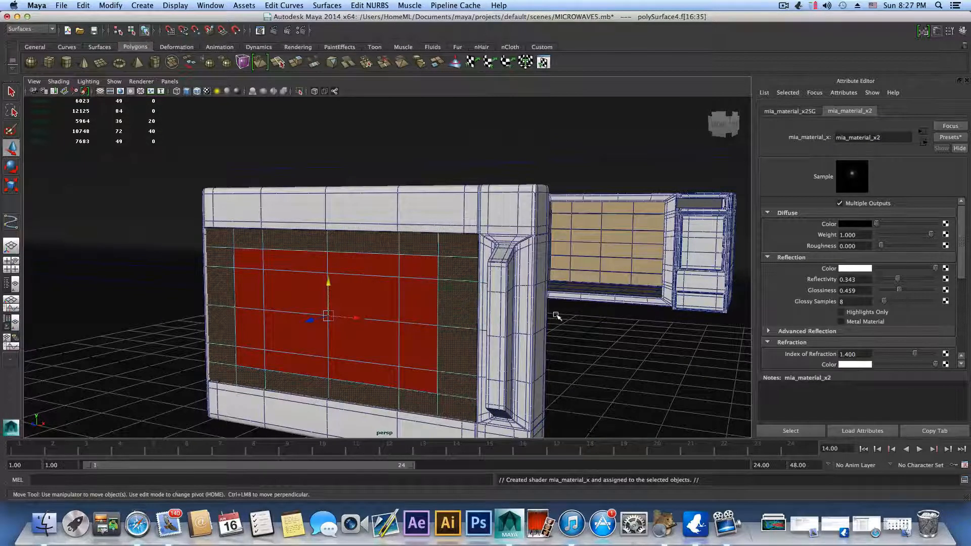
alt+right_drag(556, 315, 520, 304)
mouse_move(520, 304)
alt+mouse_down()
mouse_move(407, 308)
mouse_move(429, 299)
mouse_move(514, 309)
alt+mouse_up()
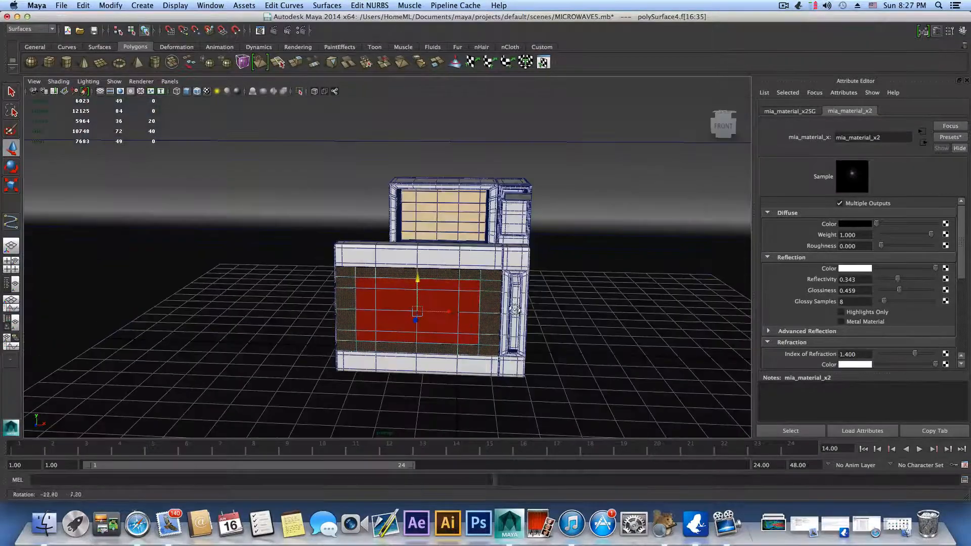
Step: Select the microwave's body mesh, which holds the front frame and the control panel column
alt+right_drag(557, 292, 551, 371)
alt+middle_drag(551, 370, 538, 368)
alt+drag(523, 352, 496, 339)
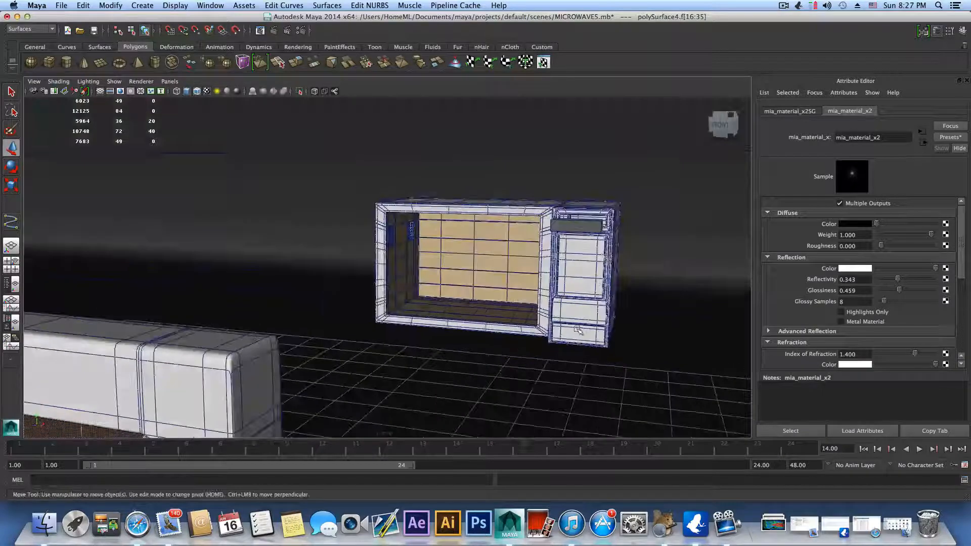
alt+middle_drag(577, 330, 353, 340)
alt+right_drag(362, 339, 600, 312)
alt+middle_drag(596, 309, 496, 325)
alt+right_drag(503, 326, 663, 344)
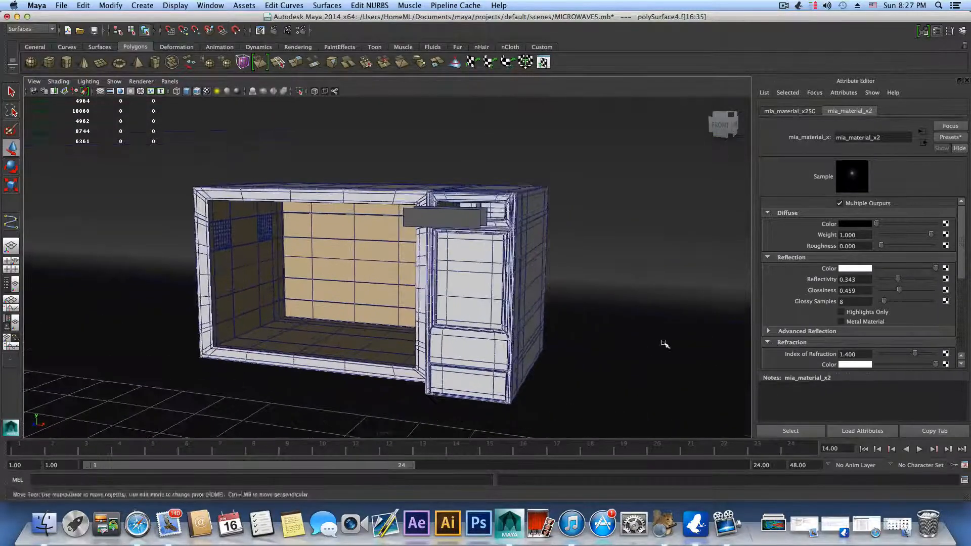
alt+drag(663, 343, 528, 352)
alt+drag(605, 347, 403, 304)
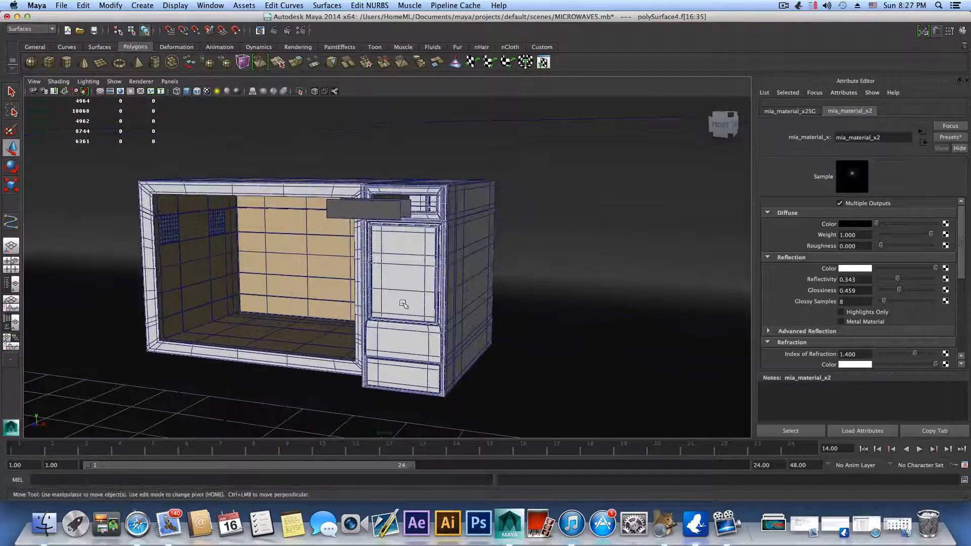
click(413, 278)
alt+right_drag(412, 288, 353, 329)
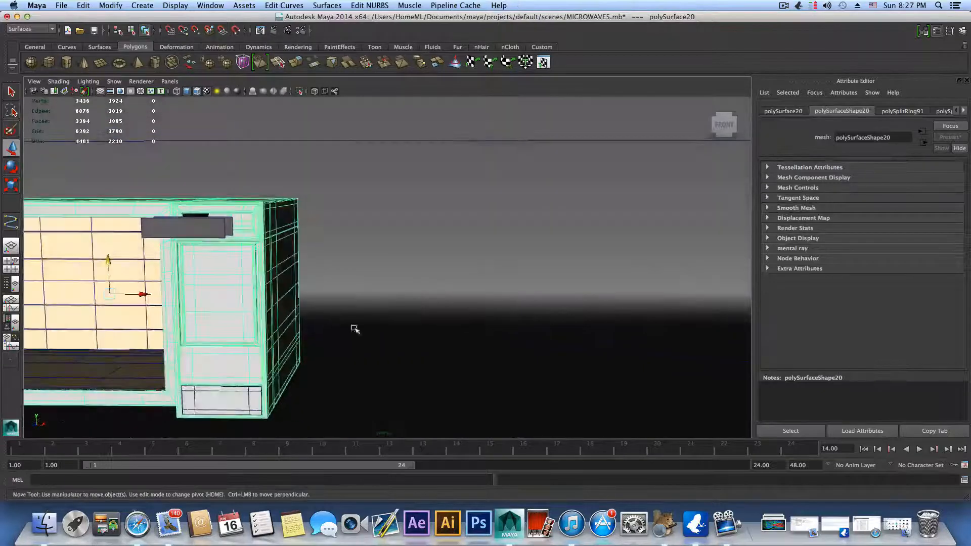
alt+middle_drag(353, 330, 645, 335)
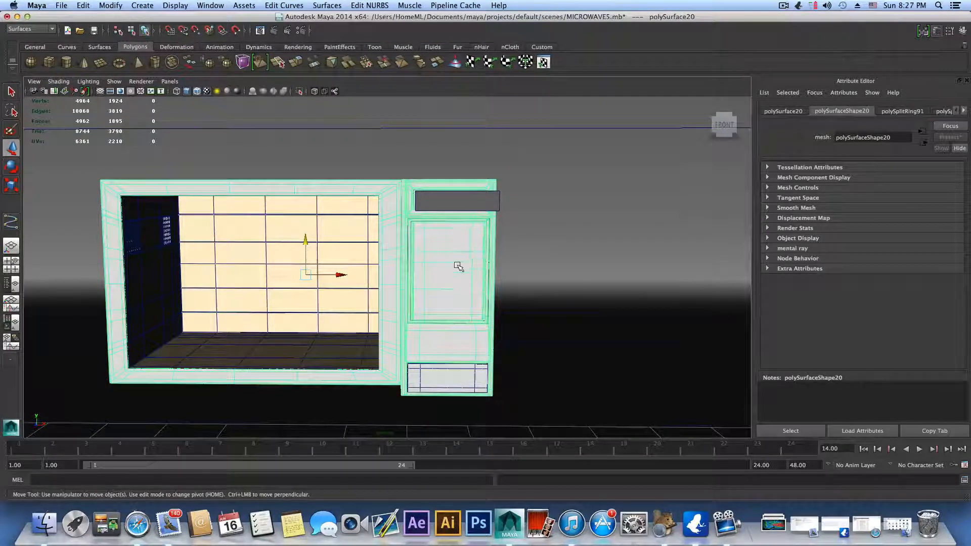
Step: Examine the framed control panel and the section below it on the microwave body up close
scroll(457, 264, up, 5)
alt+middle_drag(542, 297, 381, 232)
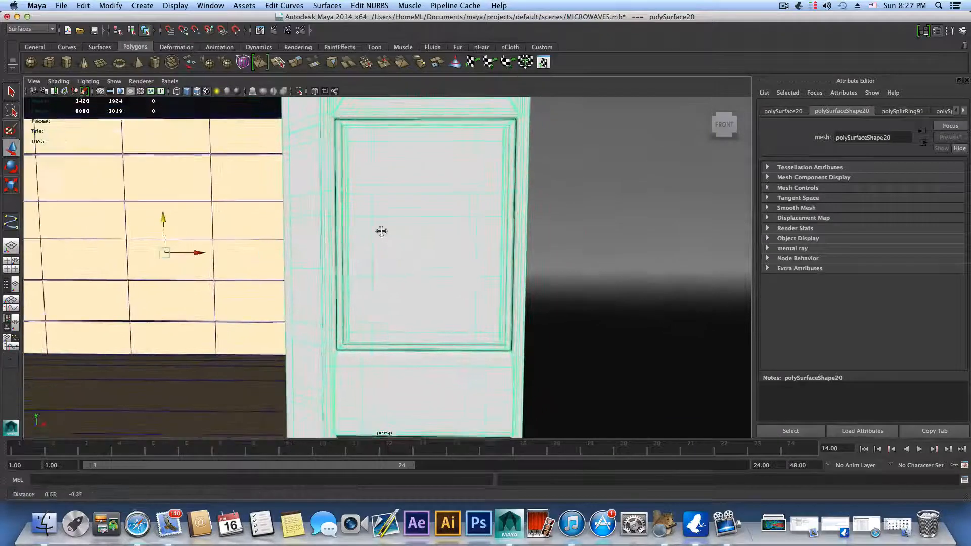
alt+middle_drag(495, 314, 294, 141)
alt+middle_drag(368, 218, 440, 259)
alt+right_drag(439, 258, 529, 265)
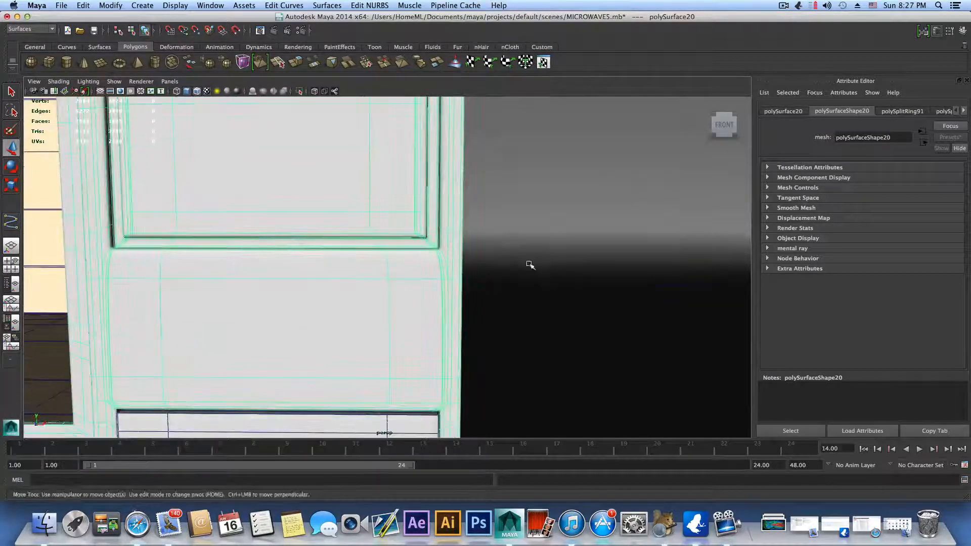
alt+drag(528, 265, 514, 265)
scroll(515, 261, down, 5)
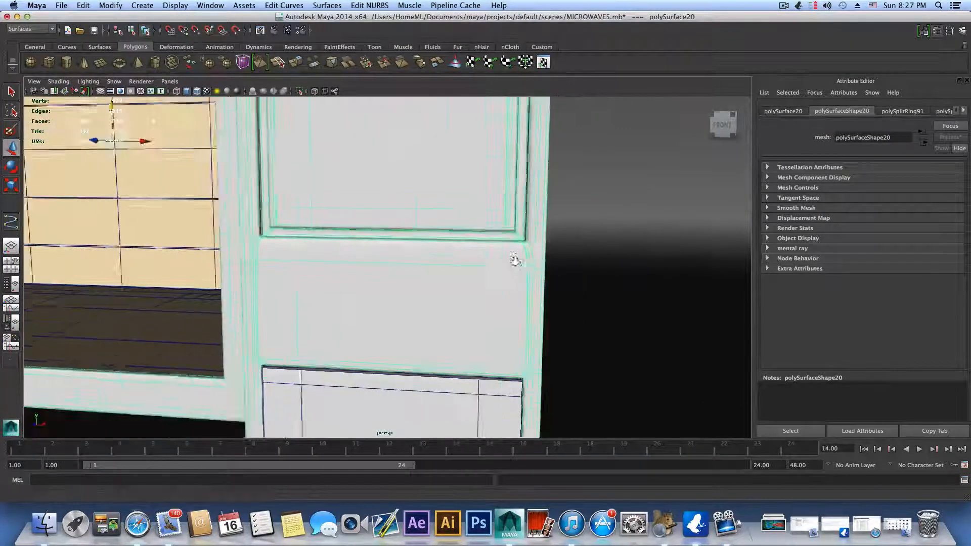
alt+middle_drag(432, 198, 438, 290)
scroll(453, 219, down, 2)
alt+right_drag(438, 290, 344, 252)
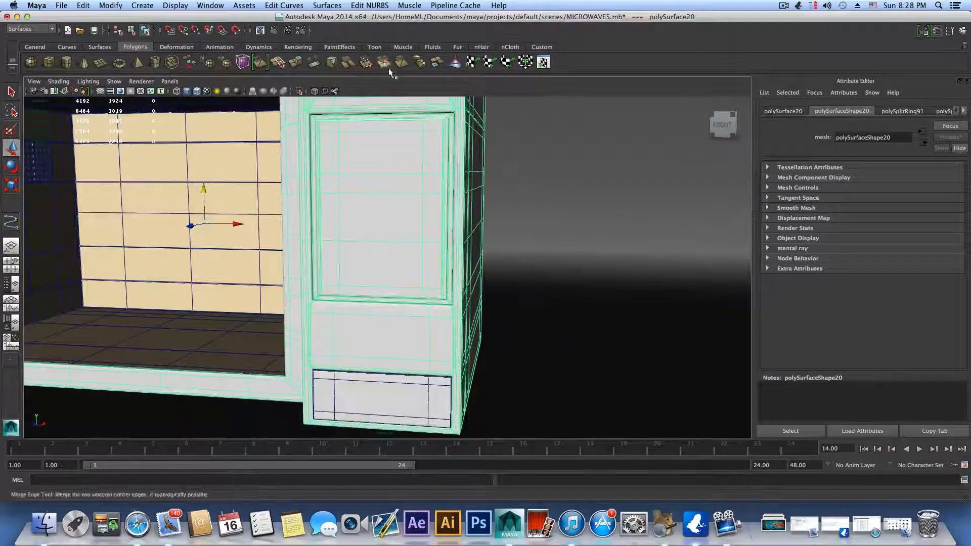
Step: Render the current frame of the control panel view with mental ray, then close the render
alt+middle_drag(428, 212, 429, 271)
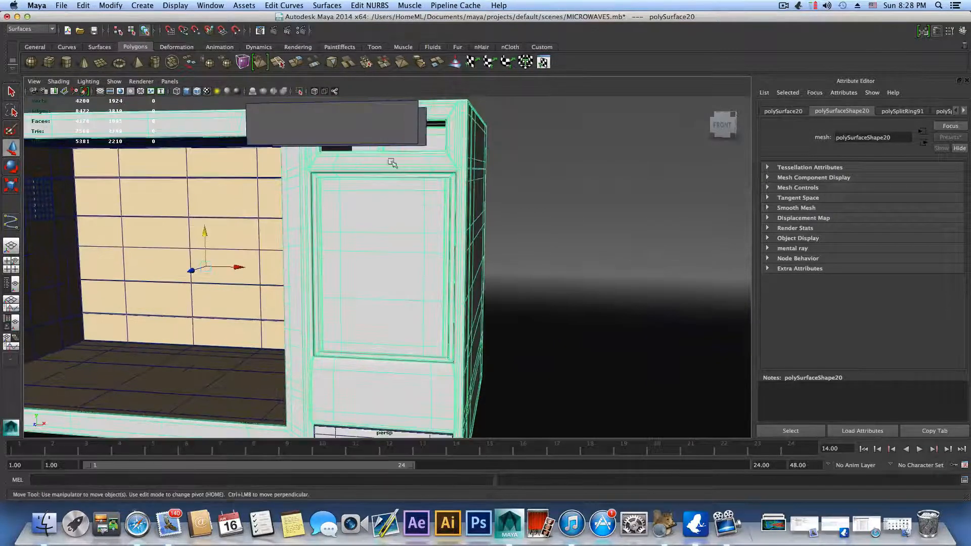
click(274, 32)
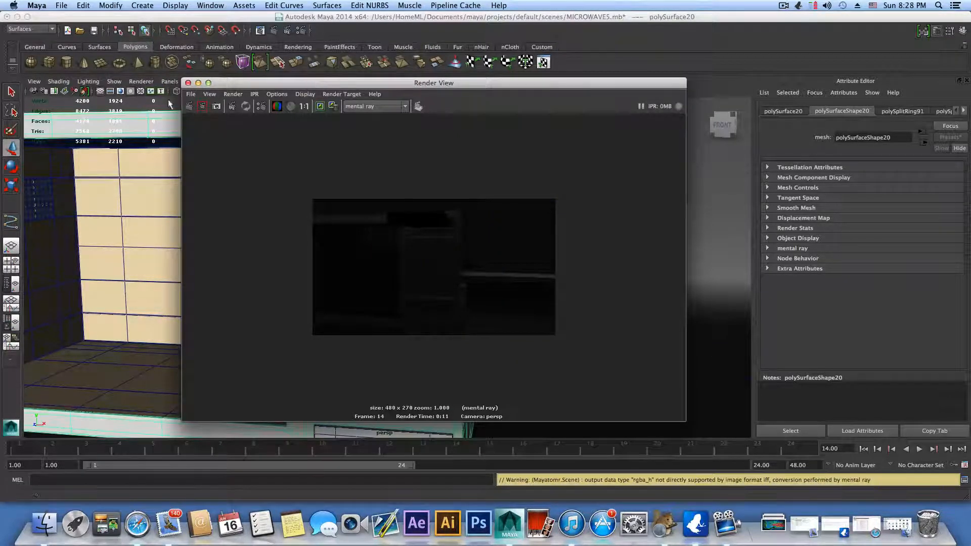
click(188, 83)
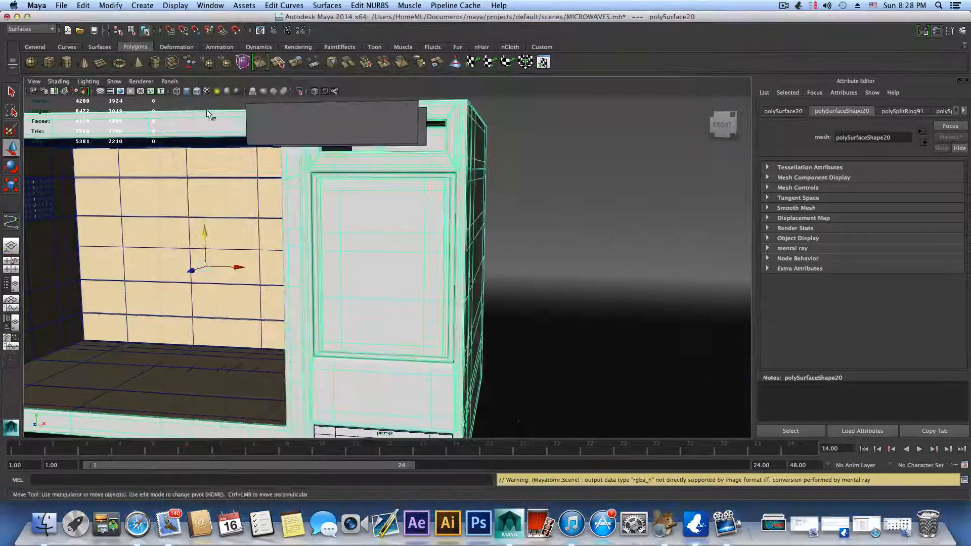
Step: Switch the microwave body to face selection and turn off its smooth mesh preview
scroll(426, 220, up, 2)
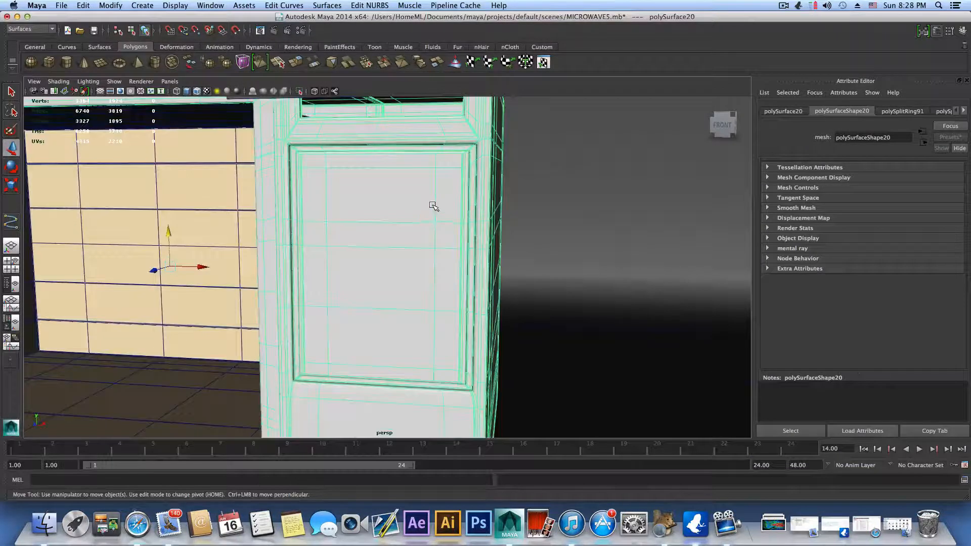
right_drag(433, 208, 429, 235)
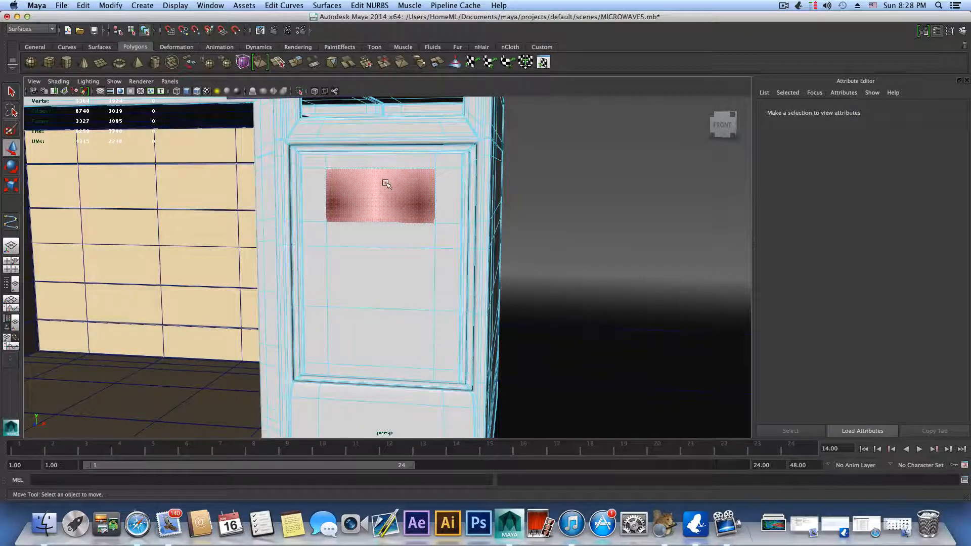
key(1)
scroll(366, 192, up, 1)
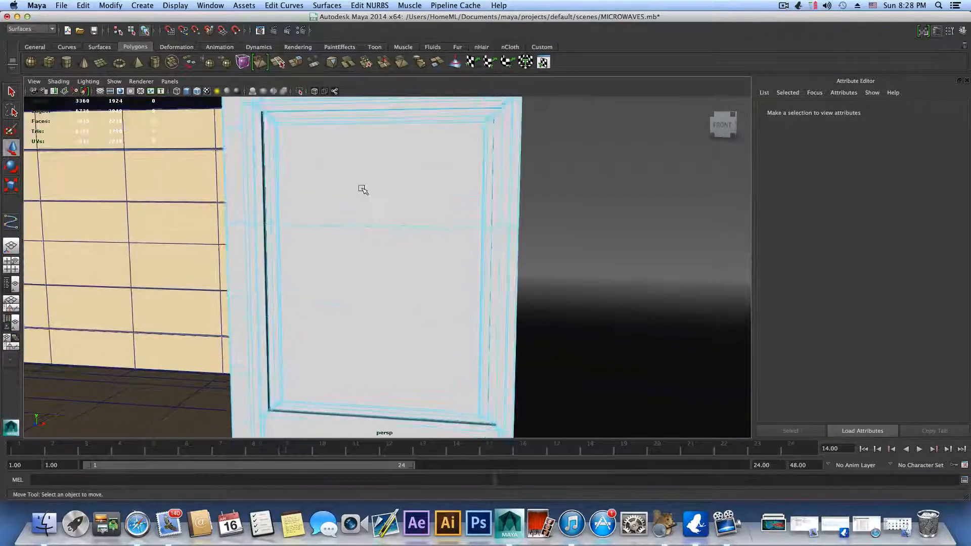
scroll(366, 192, down, 1)
alt+drag(376, 198, 453, 207)
alt+right_drag(452, 207, 316, 203)
alt+drag(382, 217, 342, 221)
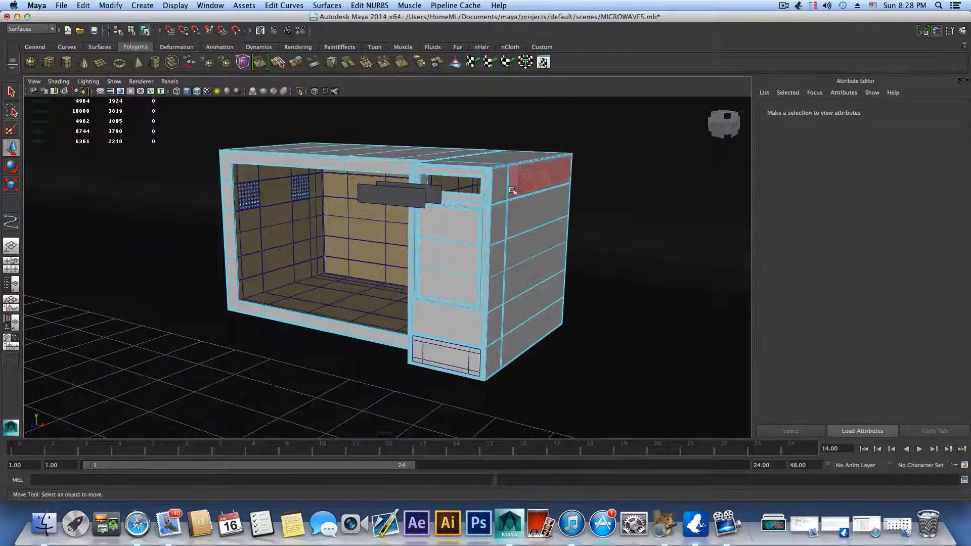
alt+right_drag(489, 218, 734, 278)
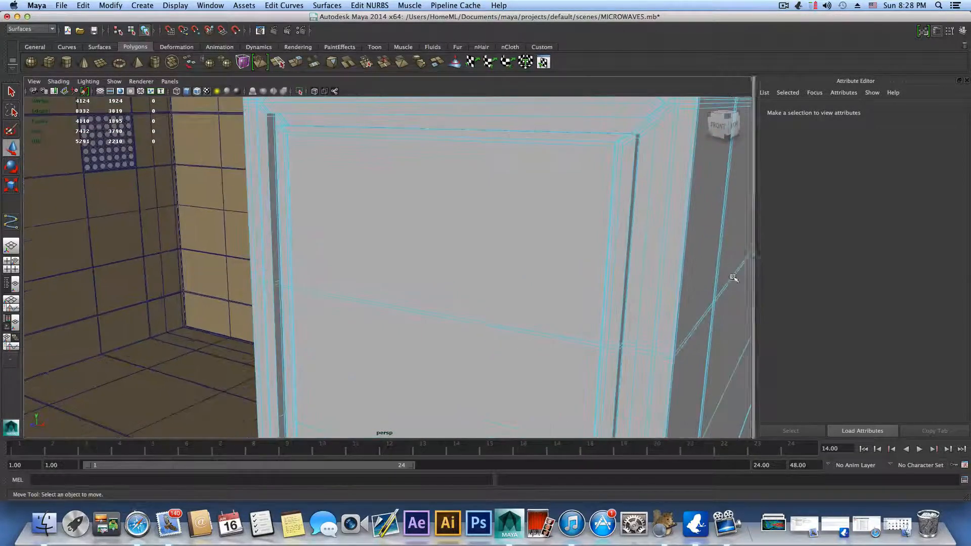
alt+middle_drag(719, 269, 592, 322)
alt+right_drag(591, 322, 550, 302)
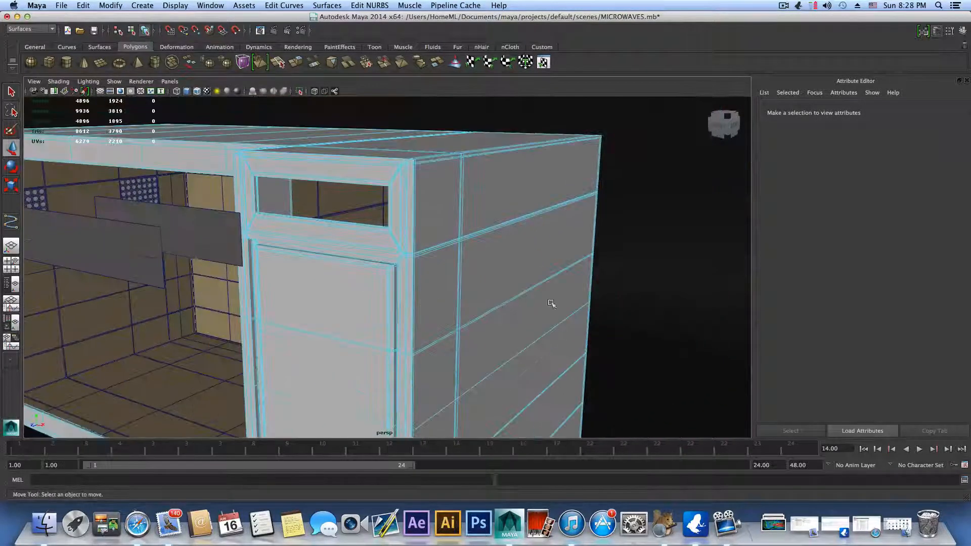
alt+drag(550, 302, 397, 241)
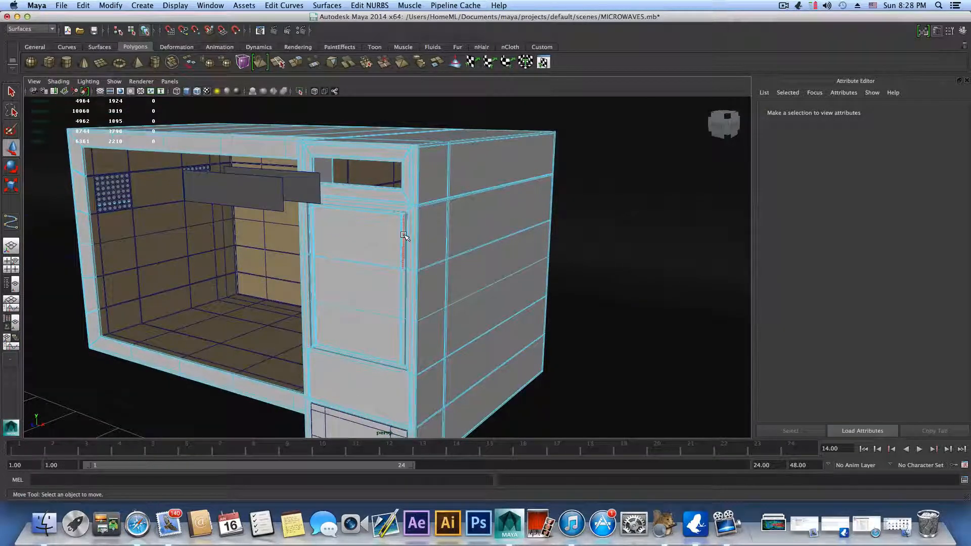
Step: Return to object selection and assign the existing lambert1 material to the whole microwave body
key(F8)
click(403, 235)
right_click(404, 235)
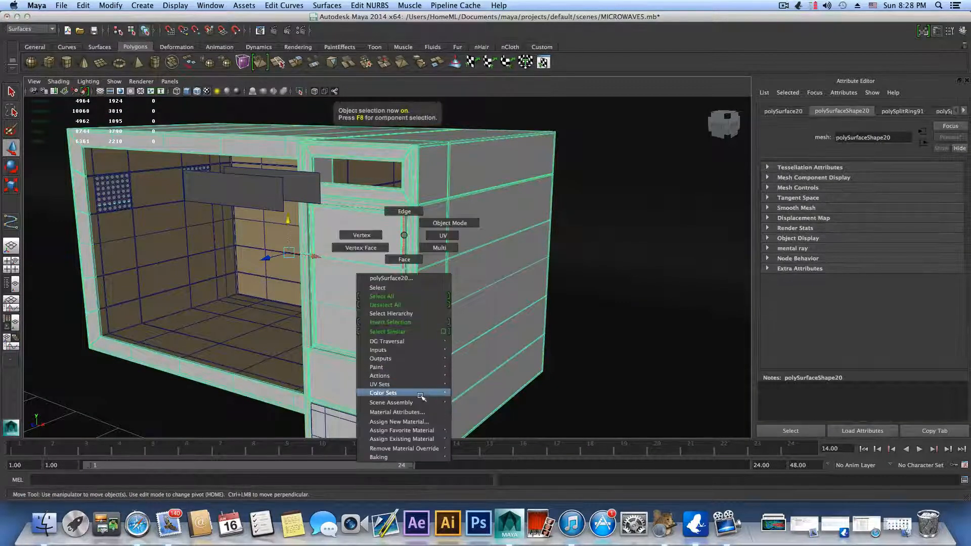
mouse_move(427, 430)
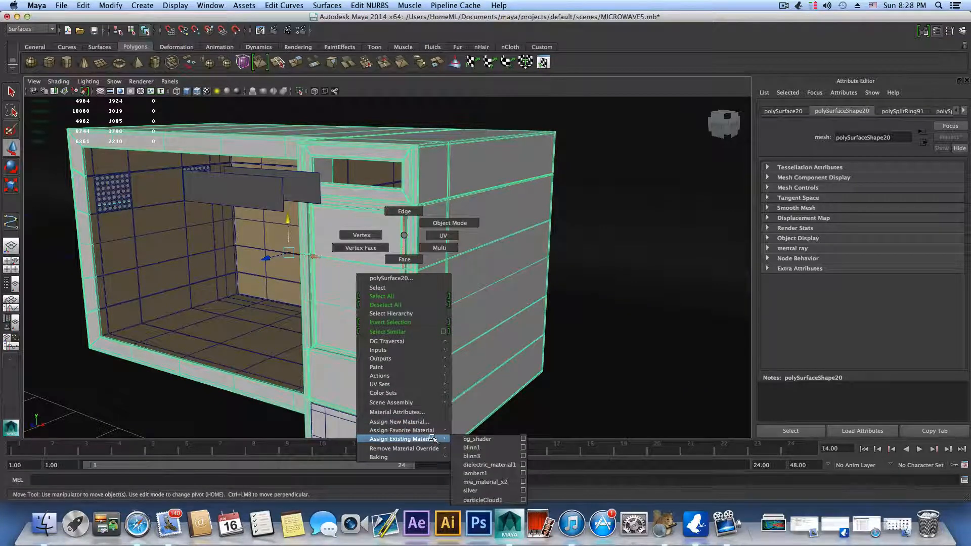
click(475, 473)
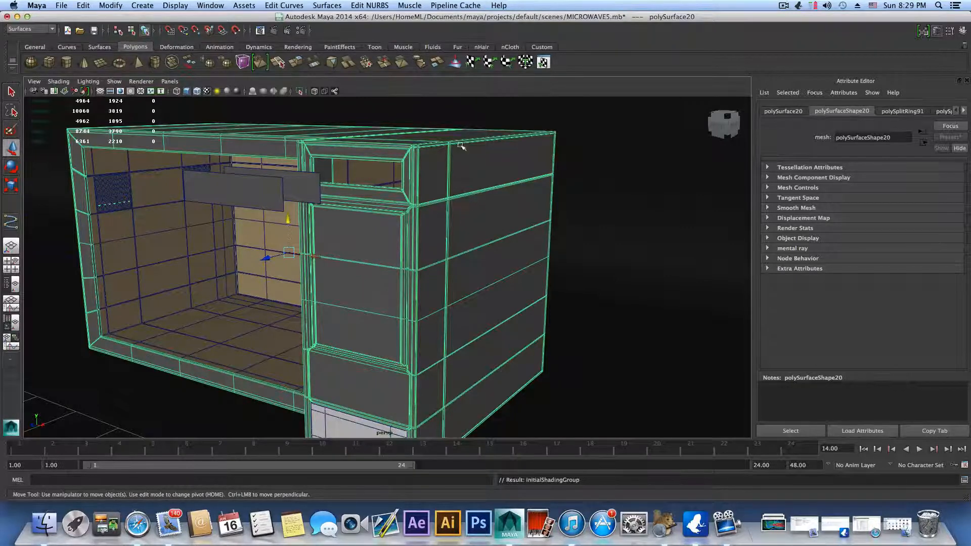
Step: Select the three large front faces inside the control panel's recessed frame
scroll(454, 266, up, 3)
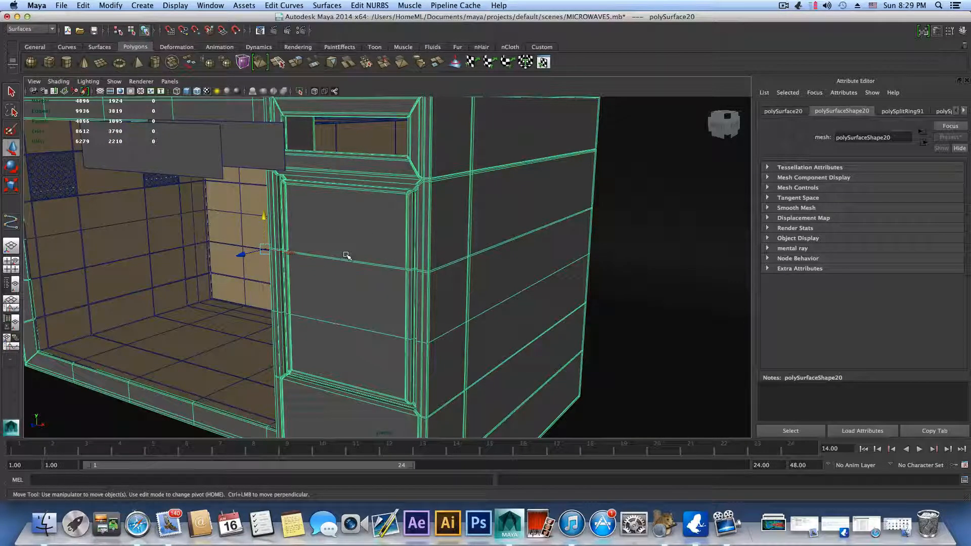
alt+right_drag(352, 264, 577, 239)
alt+middle_drag(577, 239, 507, 321)
alt+right_drag(507, 320, 354, 262)
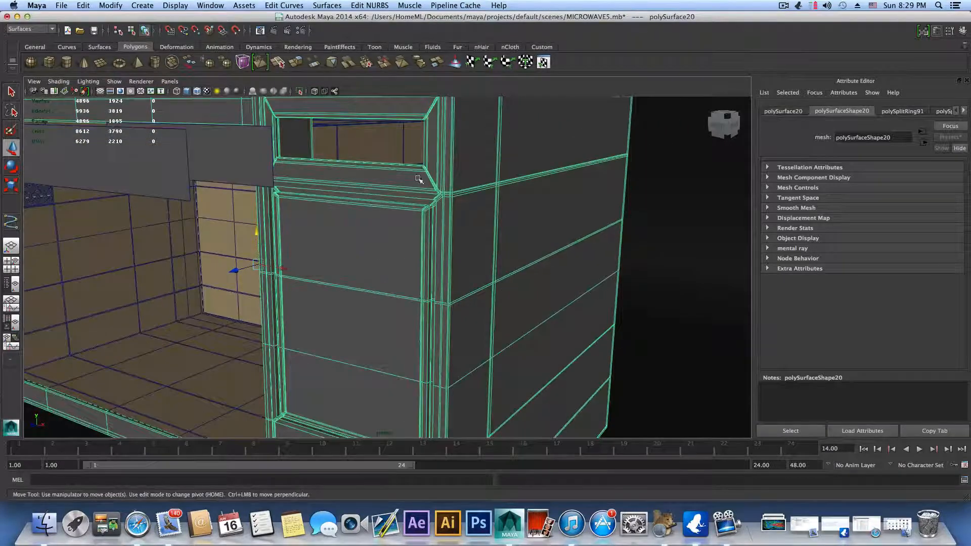
scroll(409, 233, up, 5)
alt+middle_drag(425, 211, 390, 262)
alt+drag(390, 262, 366, 272)
alt+middle_drag(366, 272, 471, 221)
right_drag(512, 205, 509, 231)
alt+middle_drag(511, 225, 496, 230)
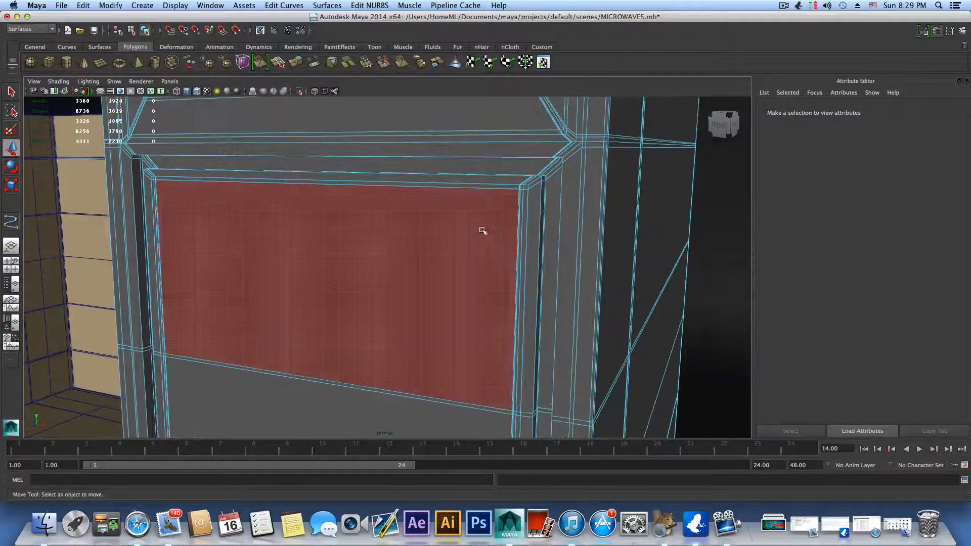
click(476, 231)
alt+middle_drag(440, 275, 492, 206)
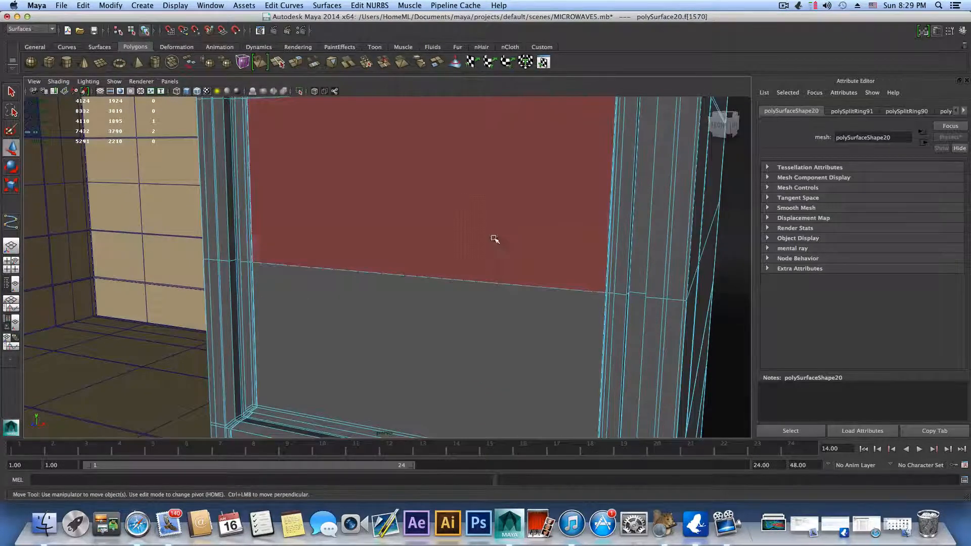
shift+click(498, 318)
alt+right_drag(498, 318, 500, 253)
alt+middle_drag(484, 184, 473, 254)
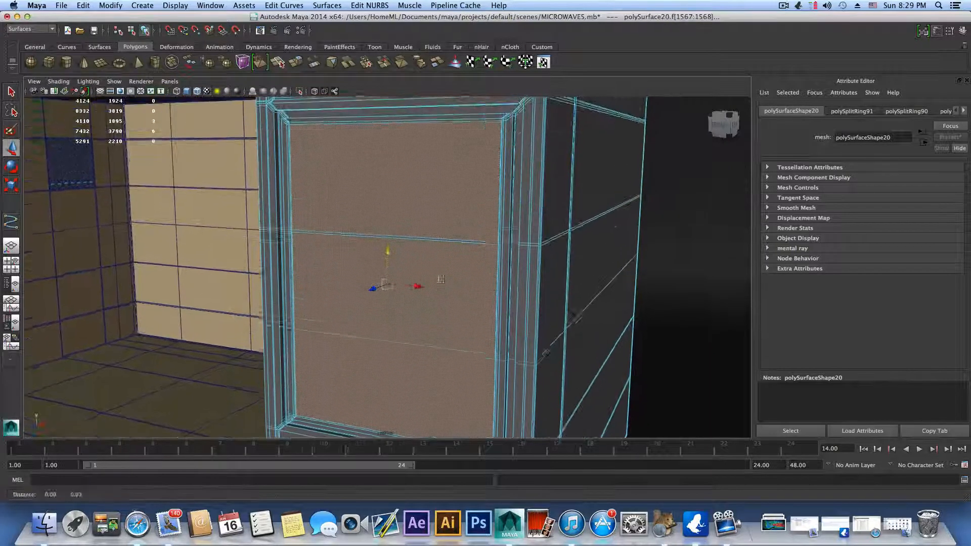
Step: Extract the selected control panel faces from the microwave body using the polygon modeling commands
click(30, 29)
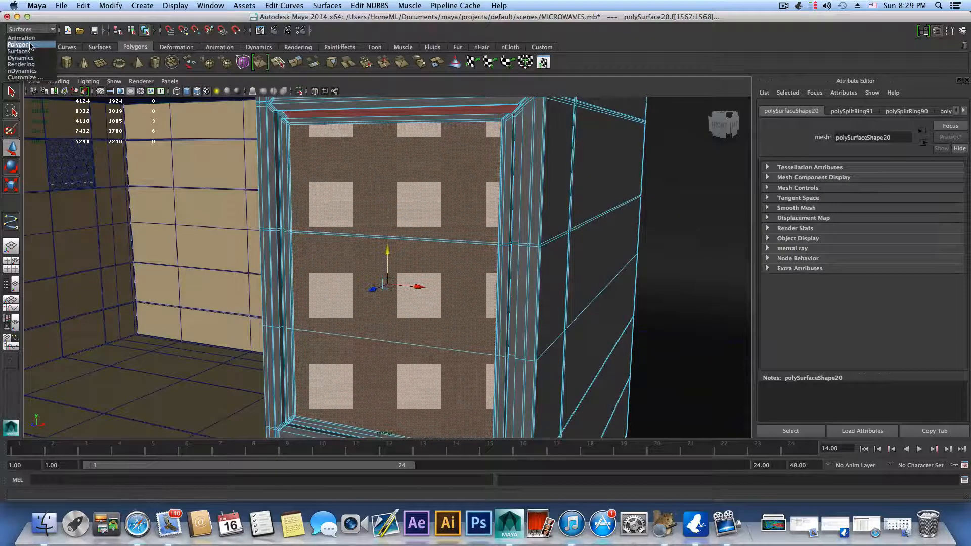
click(51, 38)
click(303, 6)
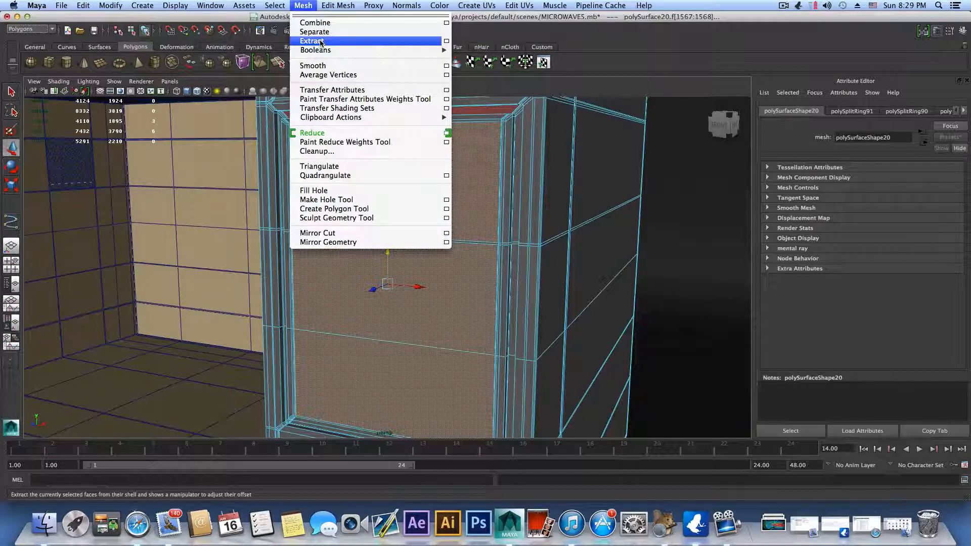
click(320, 42)
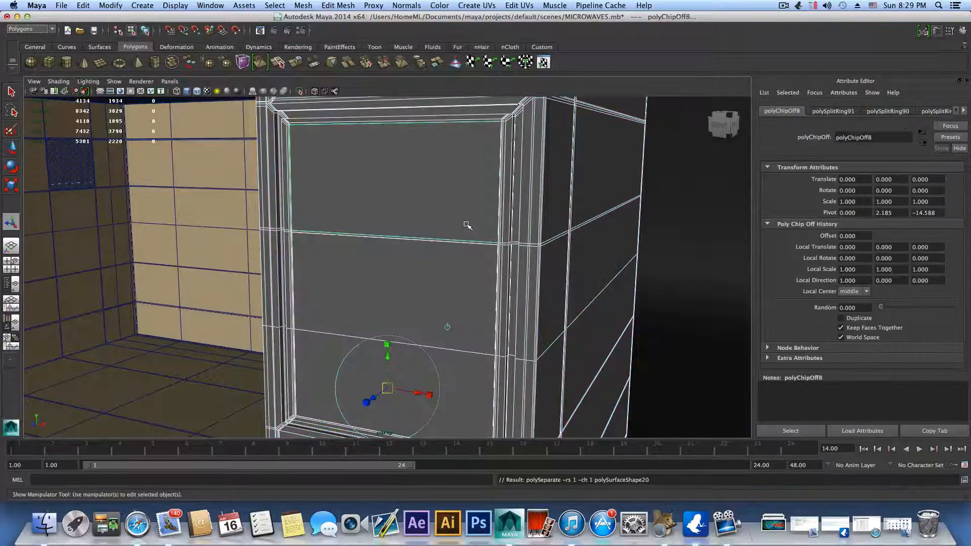
scroll(467, 225, down, 3)
right_drag(452, 249, 453, 241)
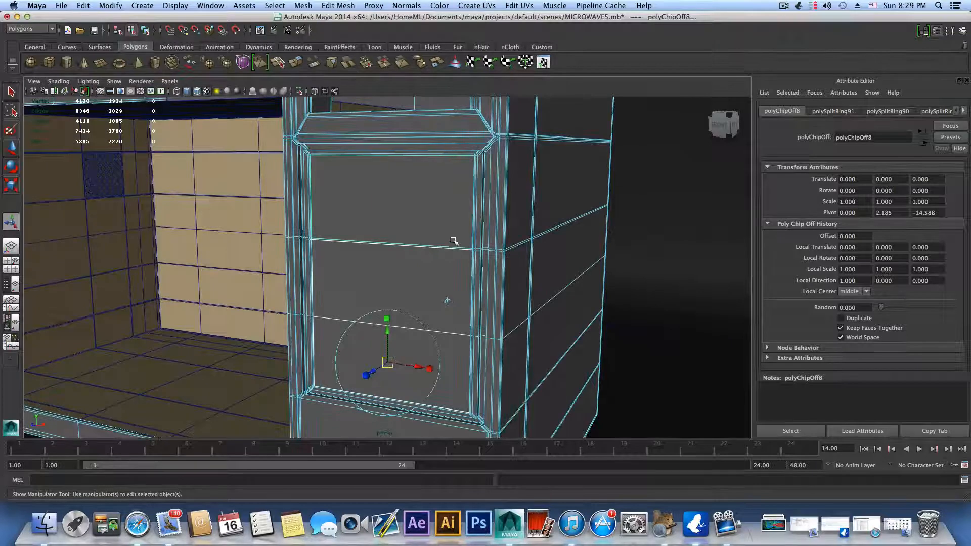
Step: Return to object selection and select only the extracted control panel pieces, leaving the oven's interior out
click(350, 5)
click(387, 37)
click(416, 276)
key(F8)
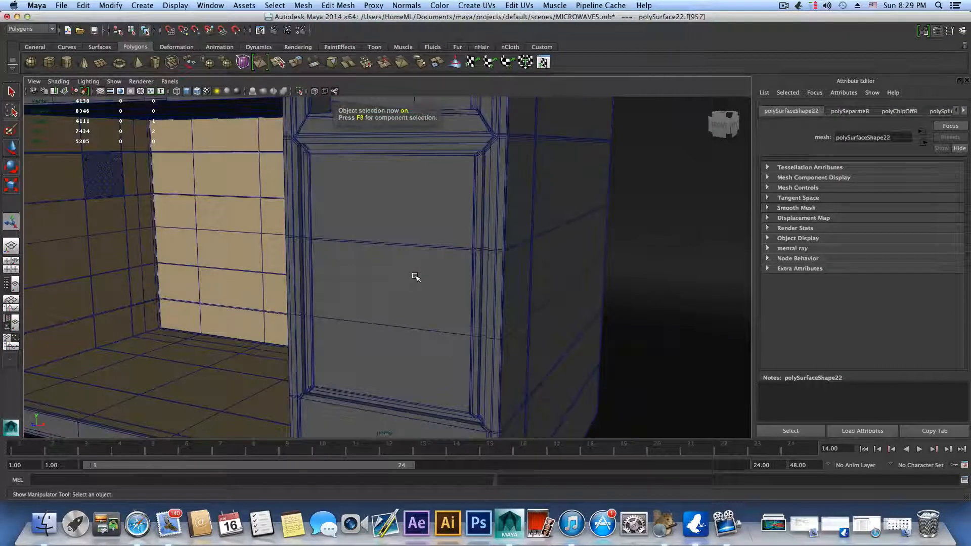
drag(414, 232, 426, 278)
shift+drag(551, 236, 561, 270)
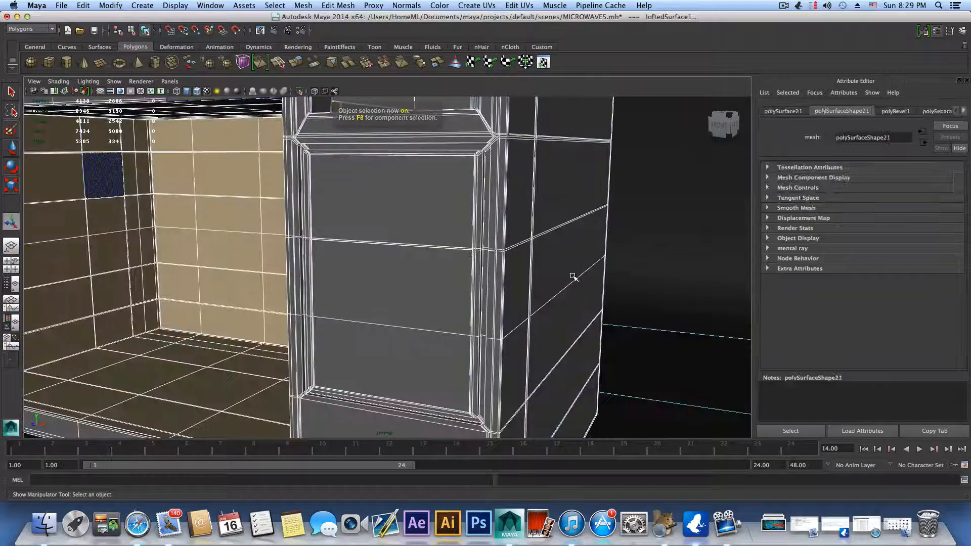
shift+click(186, 339)
alt+drag(449, 297, 484, 246)
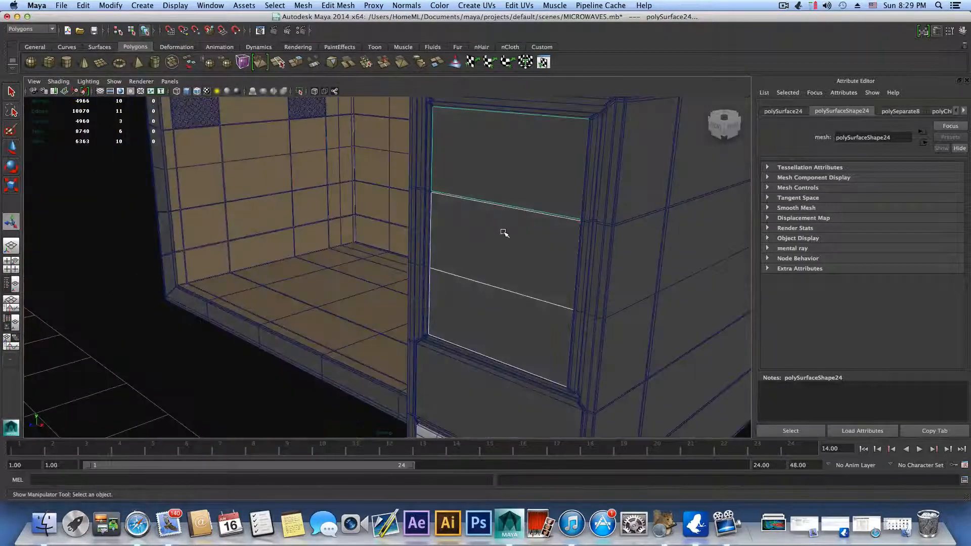
alt+right_drag(504, 232, 536, 169)
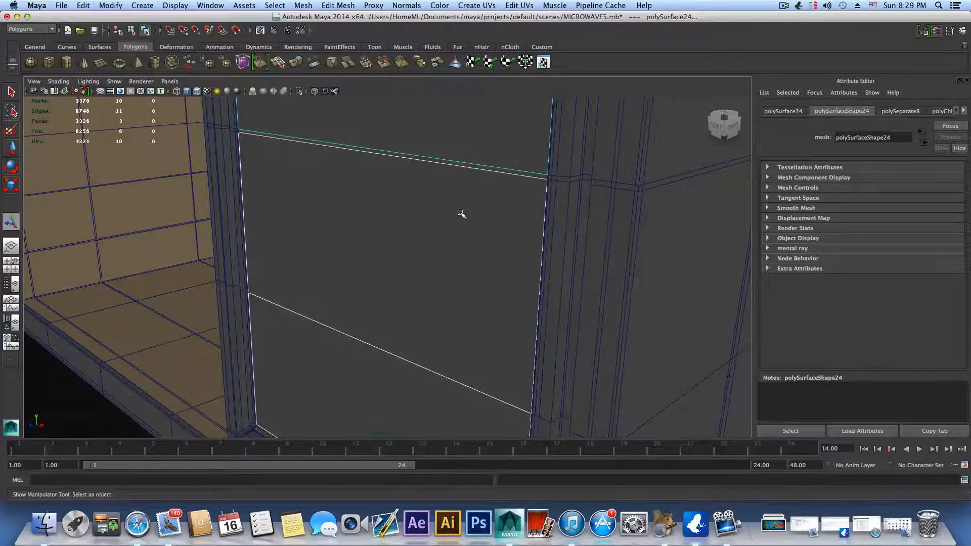
Step: Undo the control panel selection changes and the face extraction, back to the earlier face selection on the microwave body
key(z)
key(z)
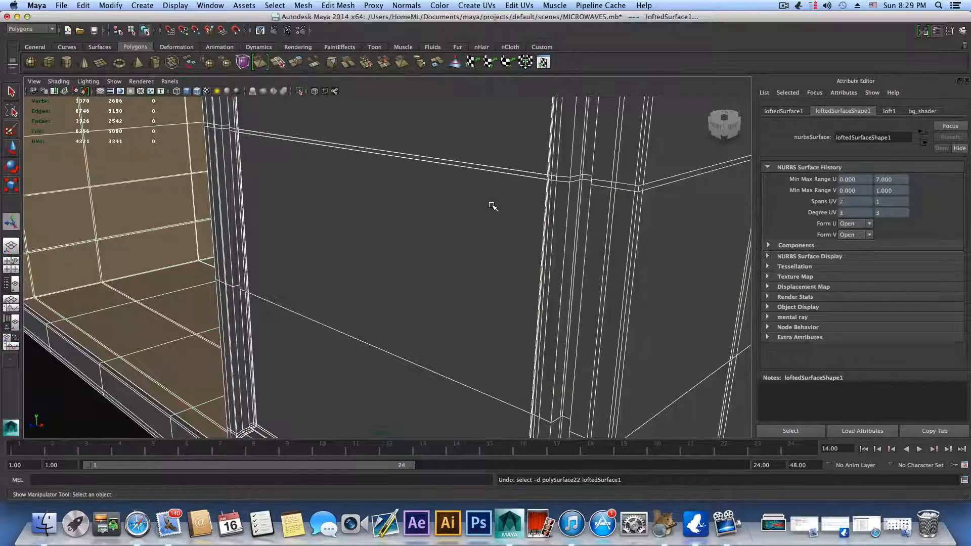
key(z)
key(z)
key(z)
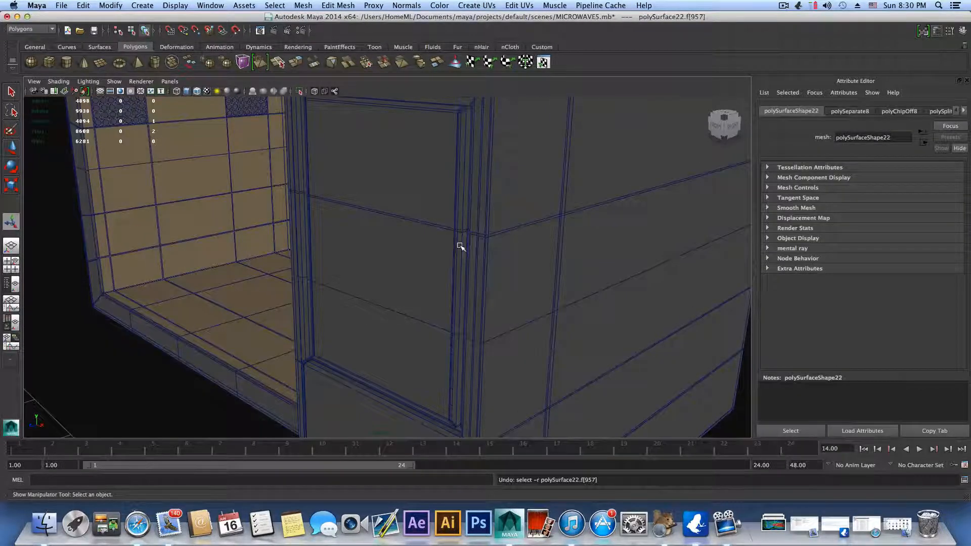
key(F8)
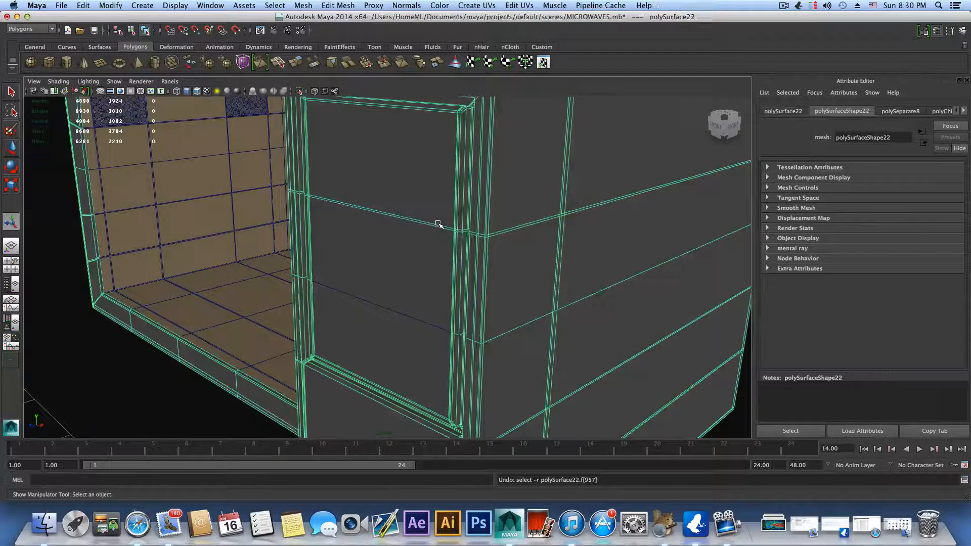
key(z)
key(z)
key(z)
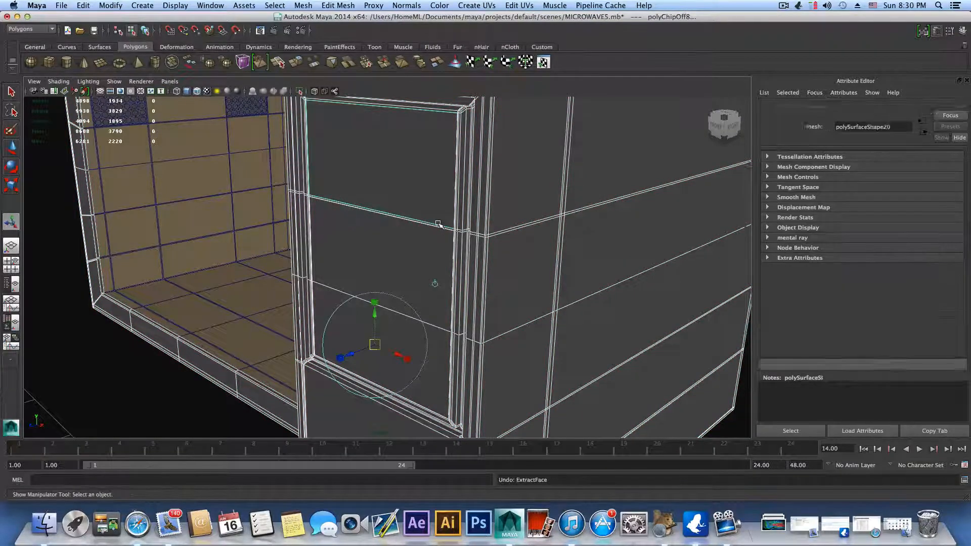
key(z)
key(z)
key(z)
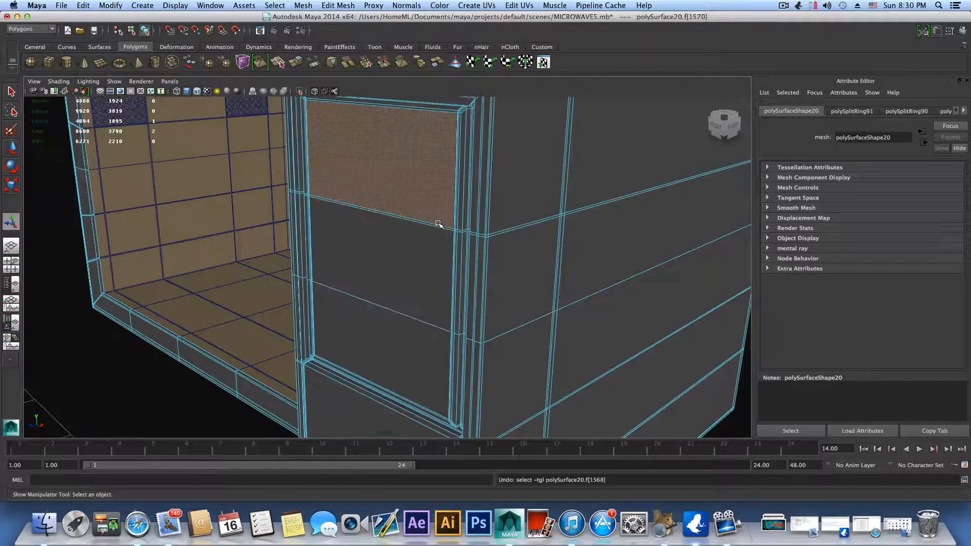
Step: Add the remaining control panel faces, including the thin strip between the large ones, to the selection and extract them
scroll(438, 225, up, 2)
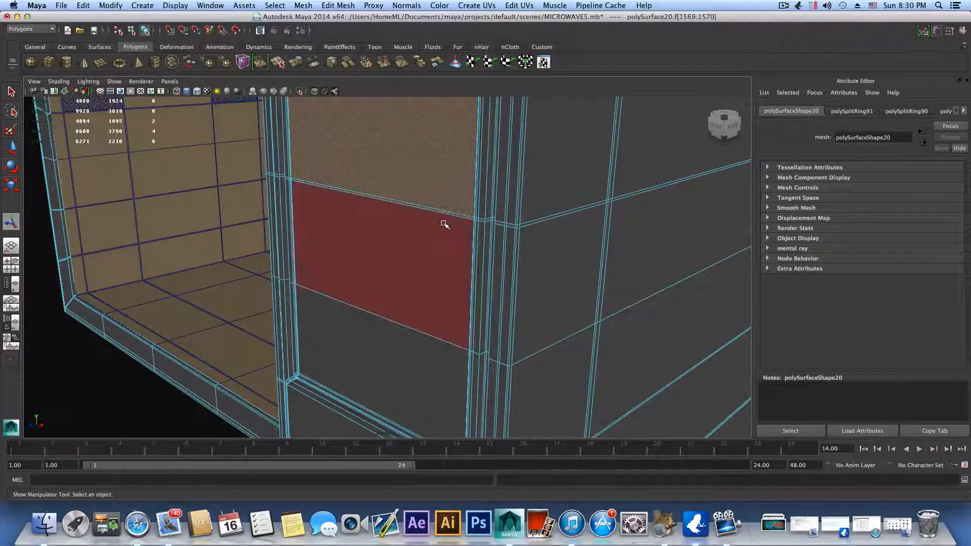
shift+click(442, 223)
shift+click(407, 336)
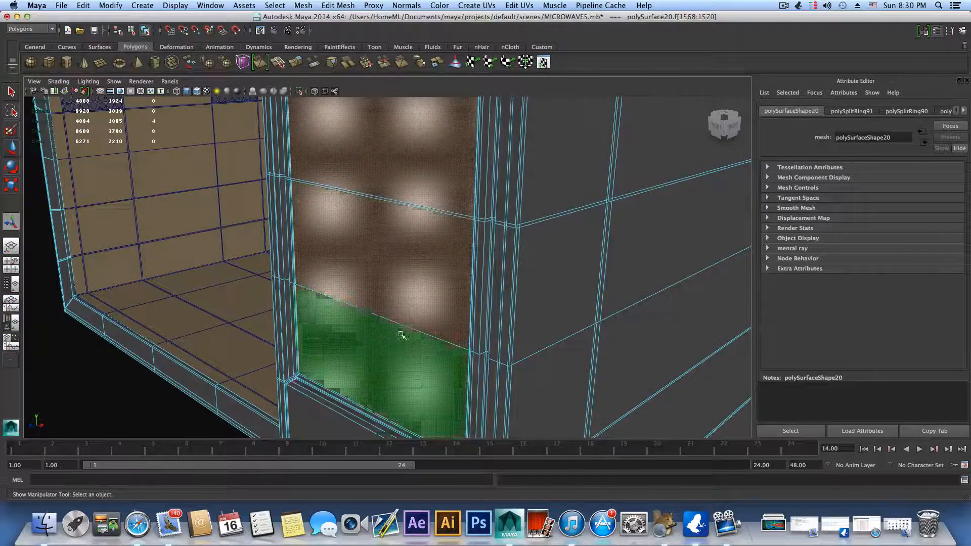
click(297, 5)
click(309, 43)
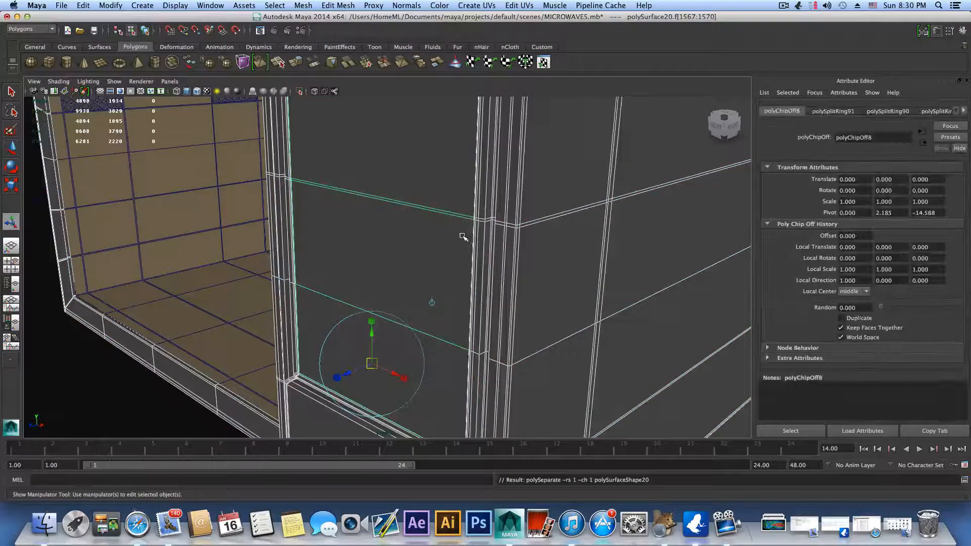
Step: Return to object selection and select the extracted control panel as one piece
scroll(463, 237, down, 3)
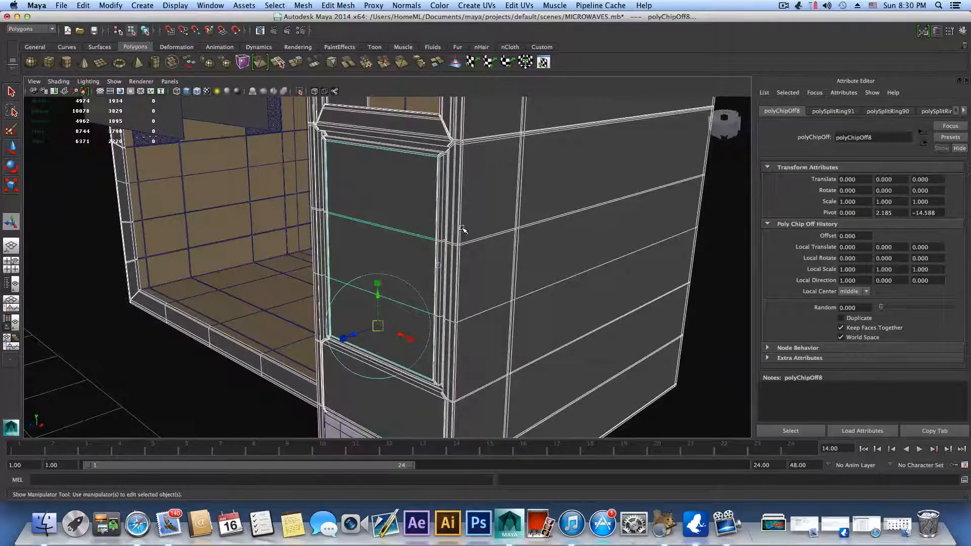
alt+drag(462, 229, 472, 226)
scroll(443, 234, down, 3)
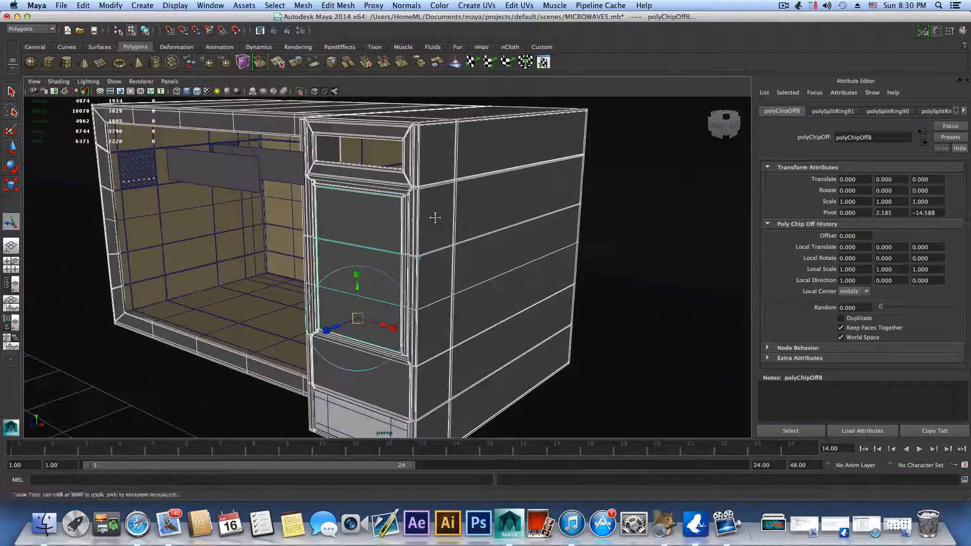
scroll(435, 217, up, 5)
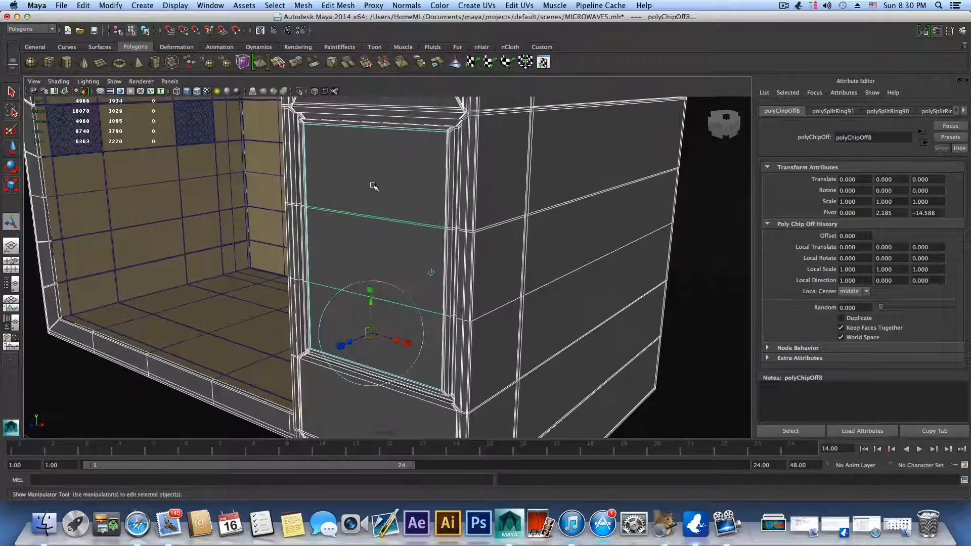
key(F8)
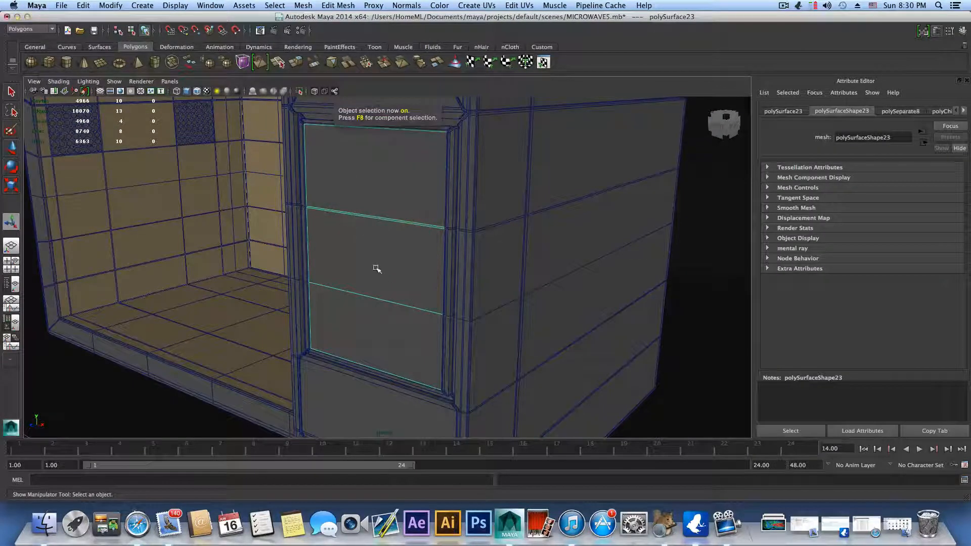
alt+drag(377, 268, 330, 253)
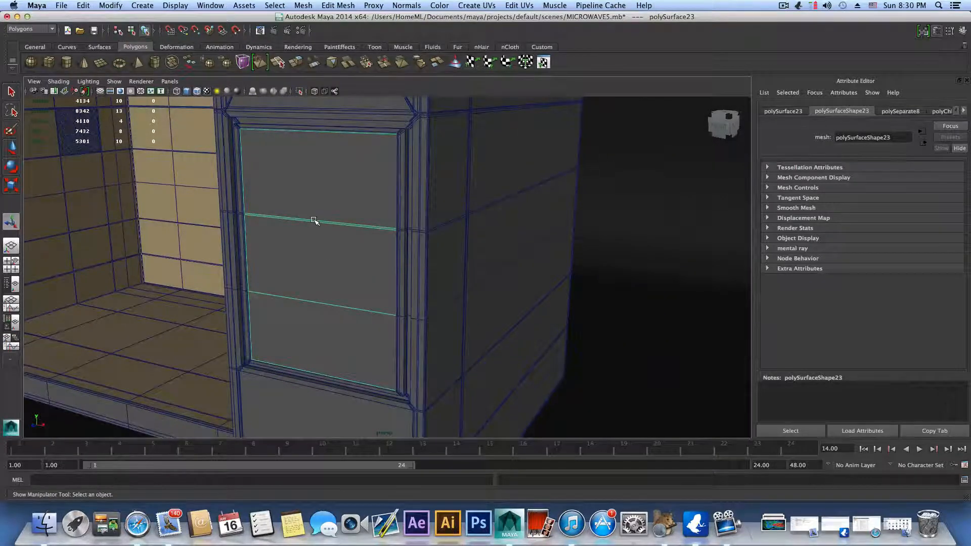
Step: Assign a new Maya Blinn material to the extracted control panel
right_drag(313, 221, 332, 406)
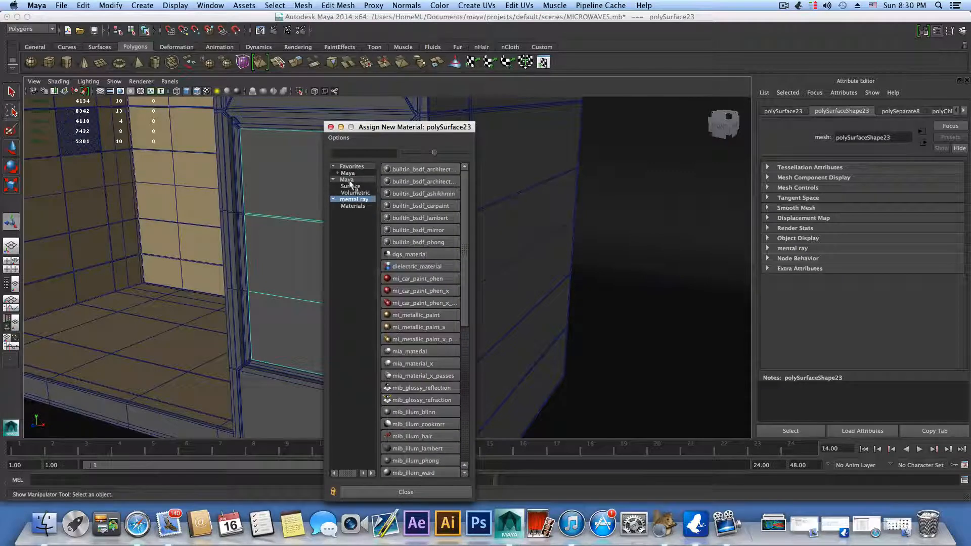
click(347, 180)
click(413, 181)
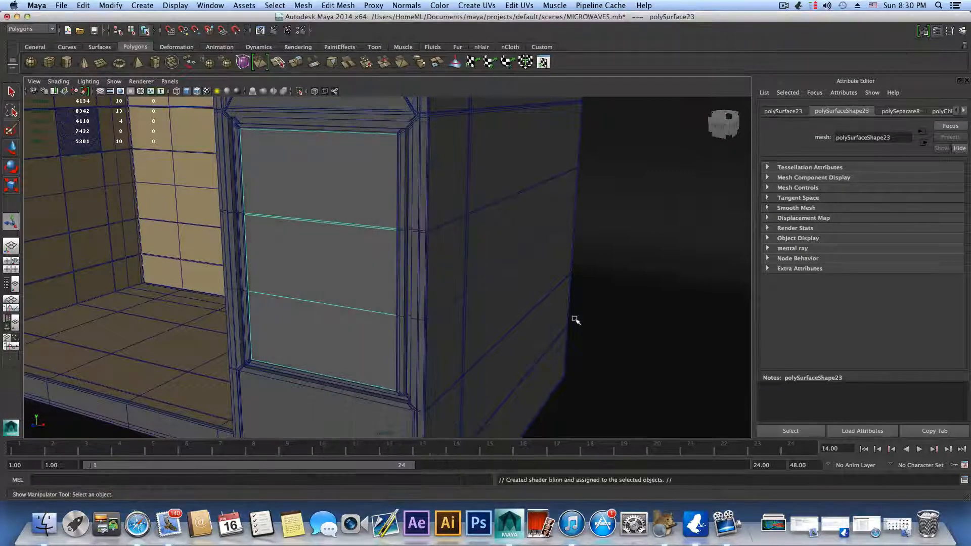
Step: Map the Blinn material's color to a File texture that loads the image KCMS1555SSS-1.jpg from the Desktop
scroll(902, 217, up, 10)
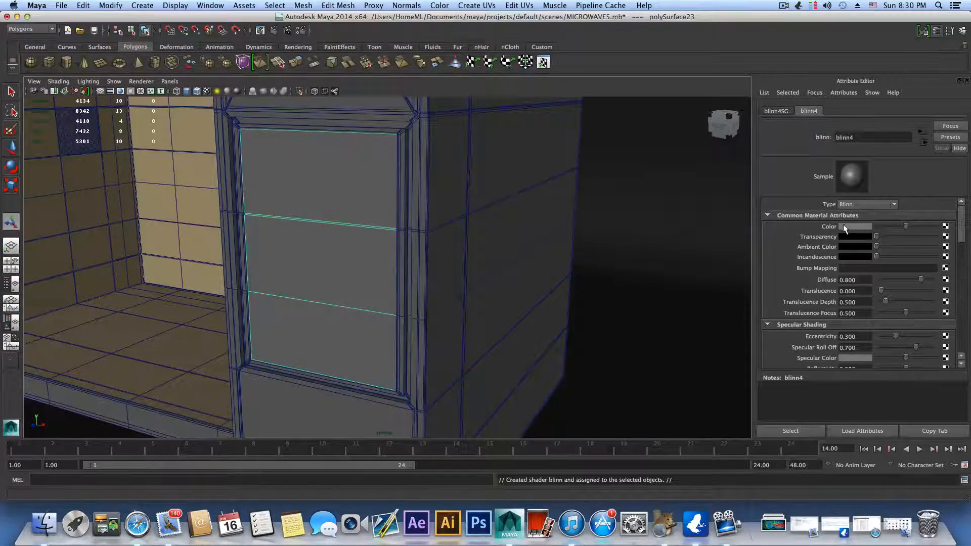
click(945, 226)
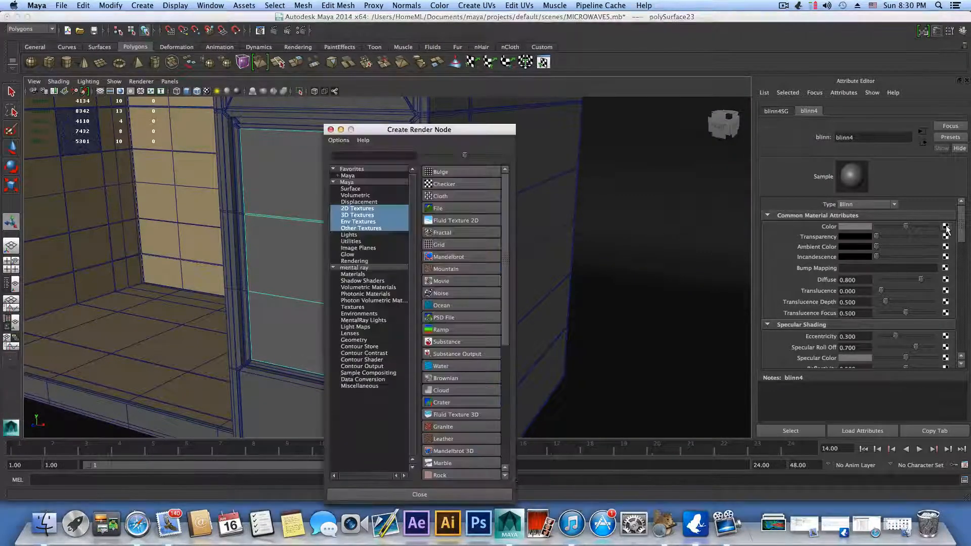
click(444, 206)
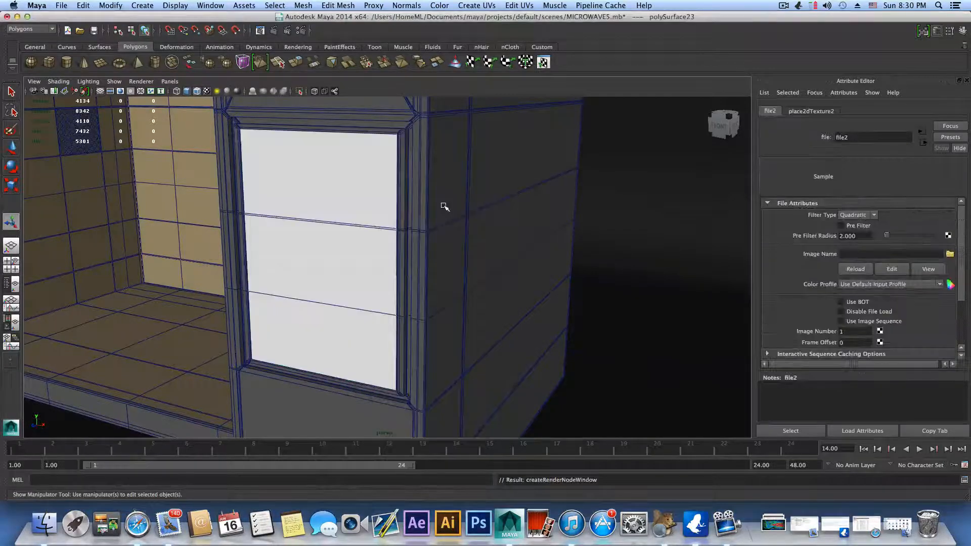
click(949, 254)
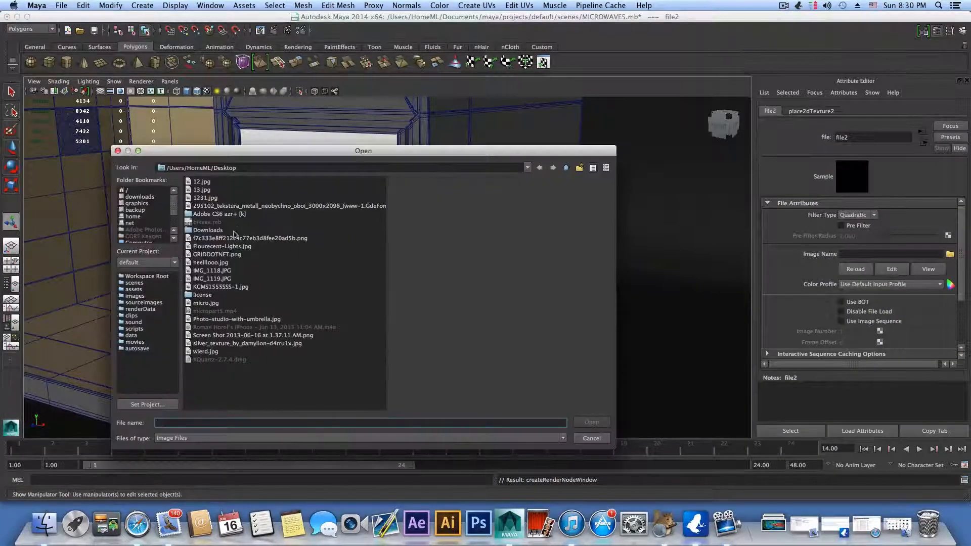
click(213, 286)
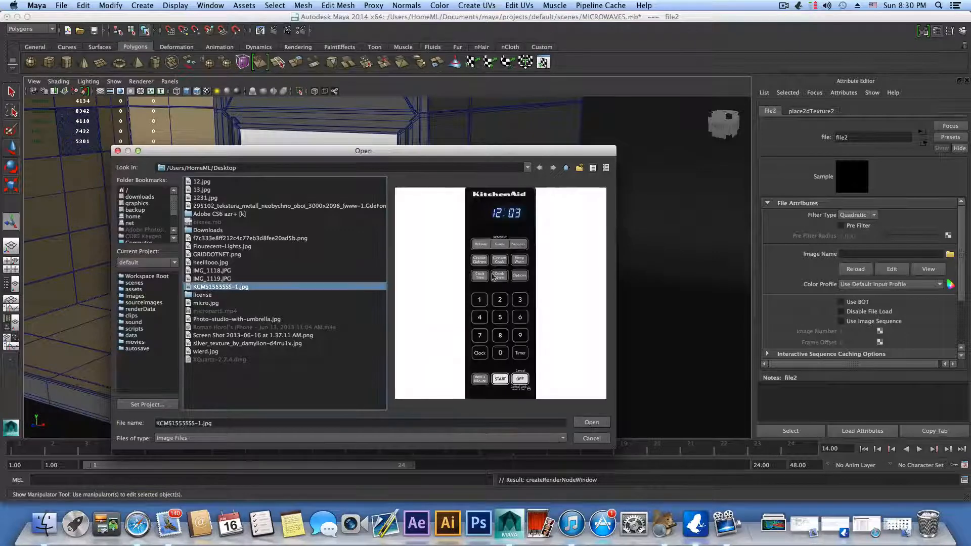
click(592, 423)
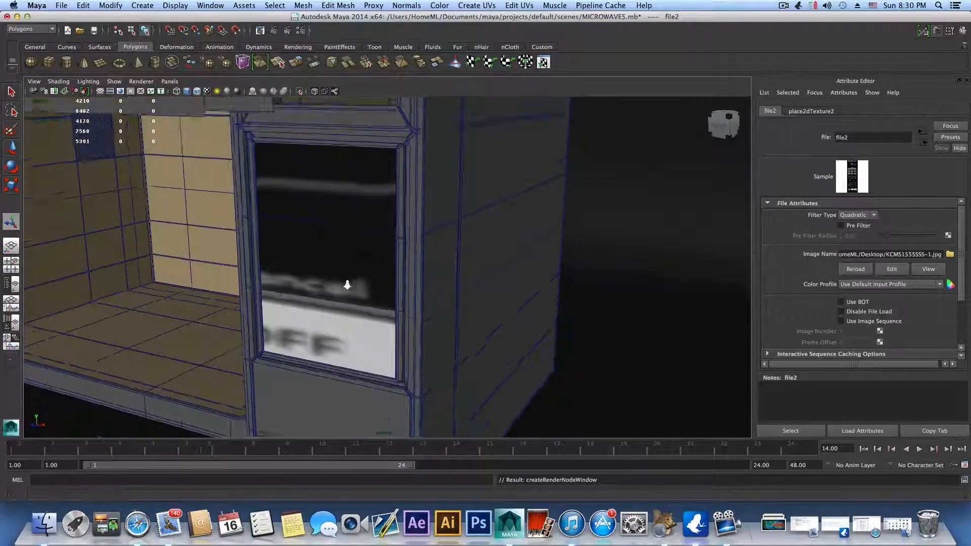
Step: Select the textured control panel and align the perspective camera squarely to its front
scroll(348, 286, down, 4)
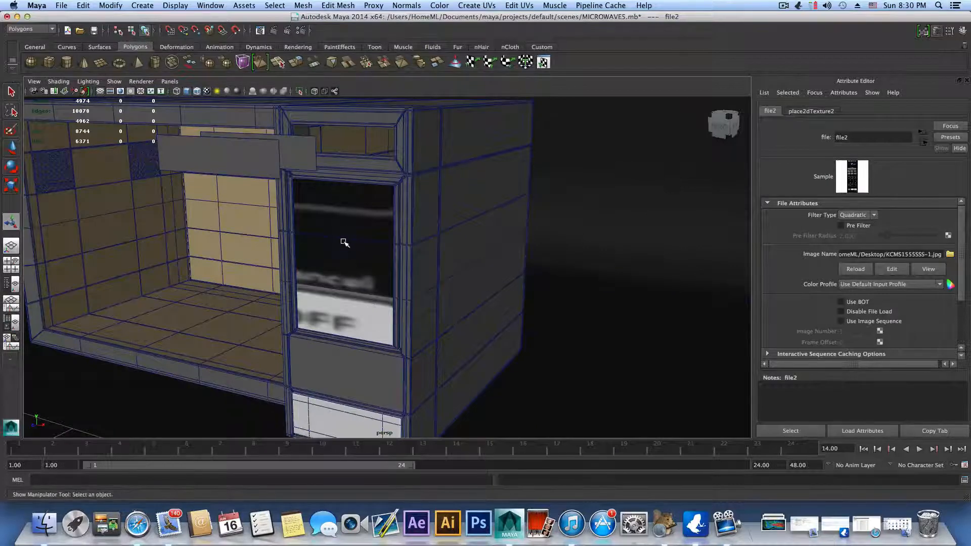
click(340, 239)
alt+drag(377, 289, 405, 282)
alt+middle_drag(405, 281, 546, 255)
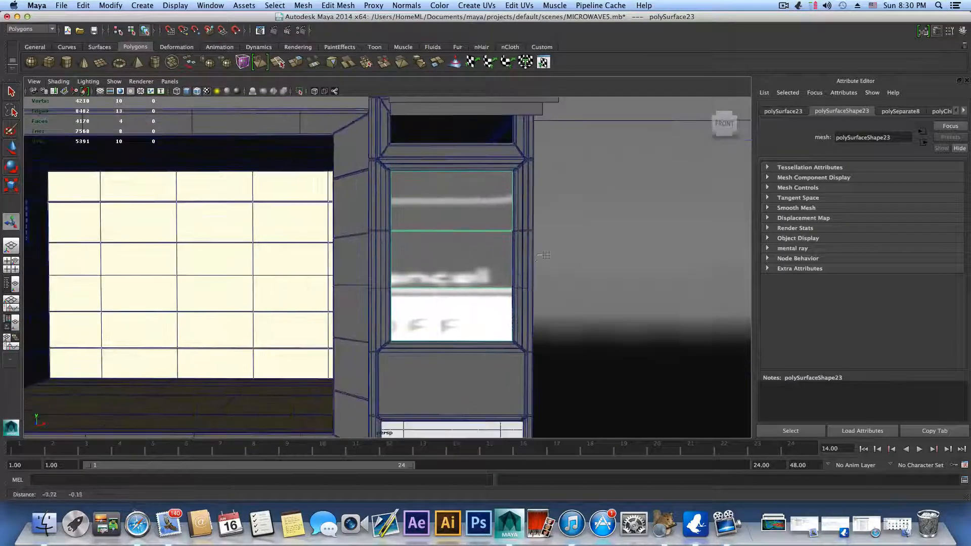
alt+drag(546, 255, 333, 306)
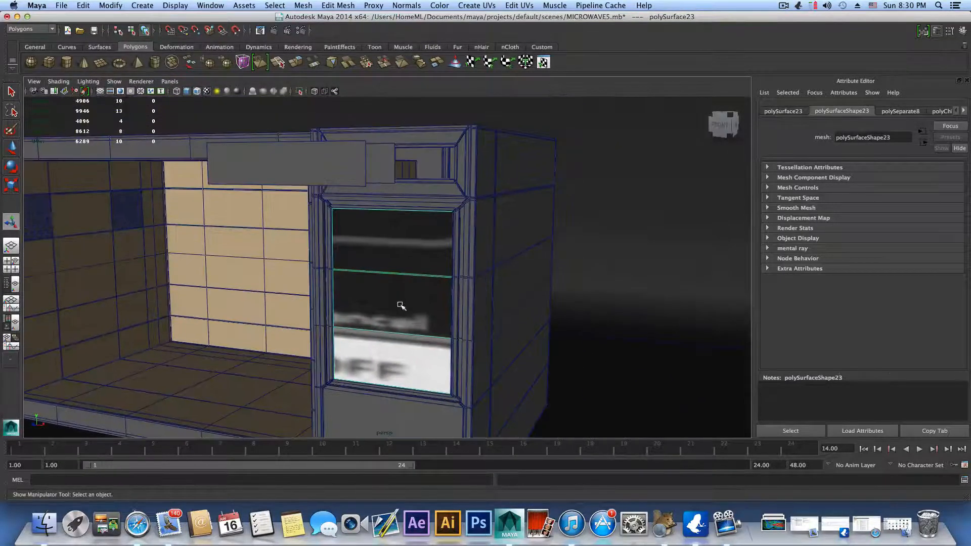
alt+drag(400, 305, 388, 308)
alt+middle_drag(387, 308, 313, 268)
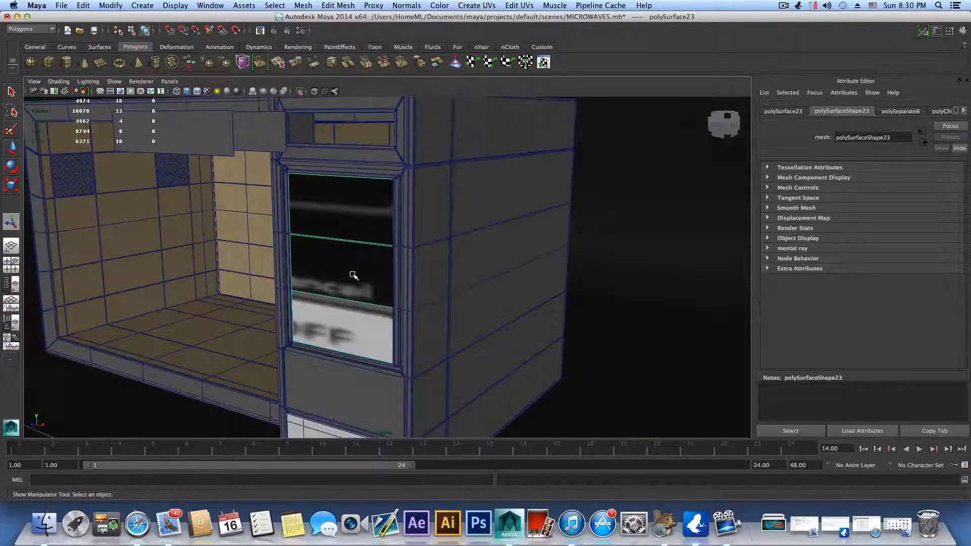
click(716, 127)
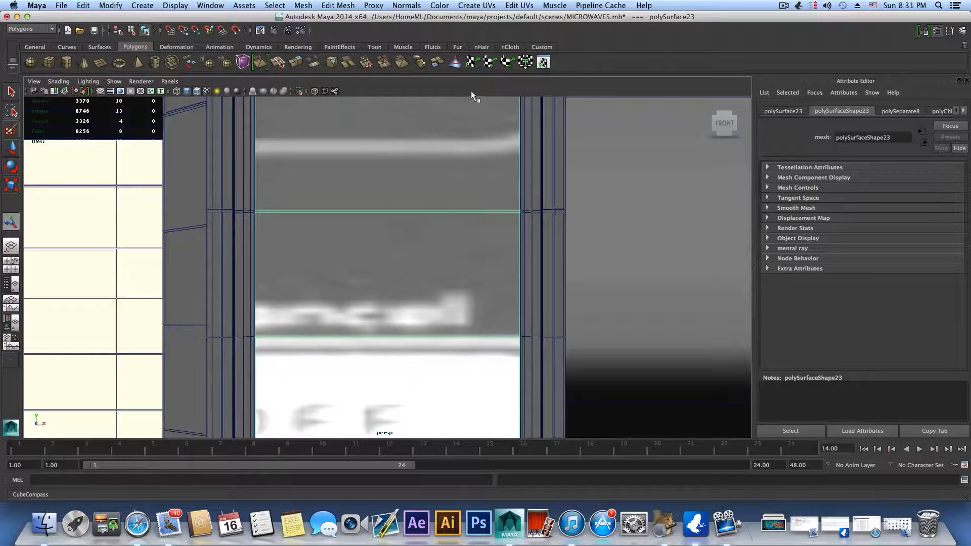
Step: Create UVs Based On Camera for the control panel, and return to object selection
click(473, 6)
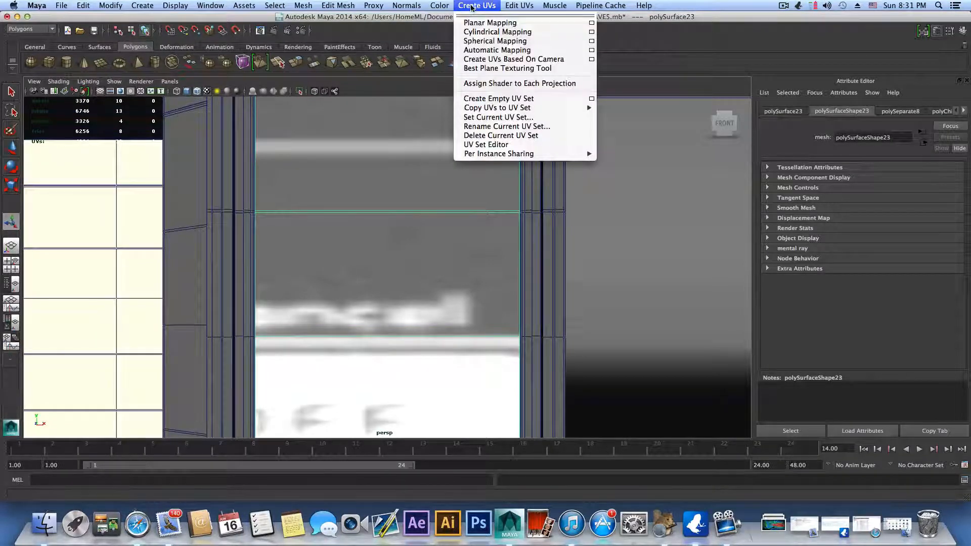
click(484, 59)
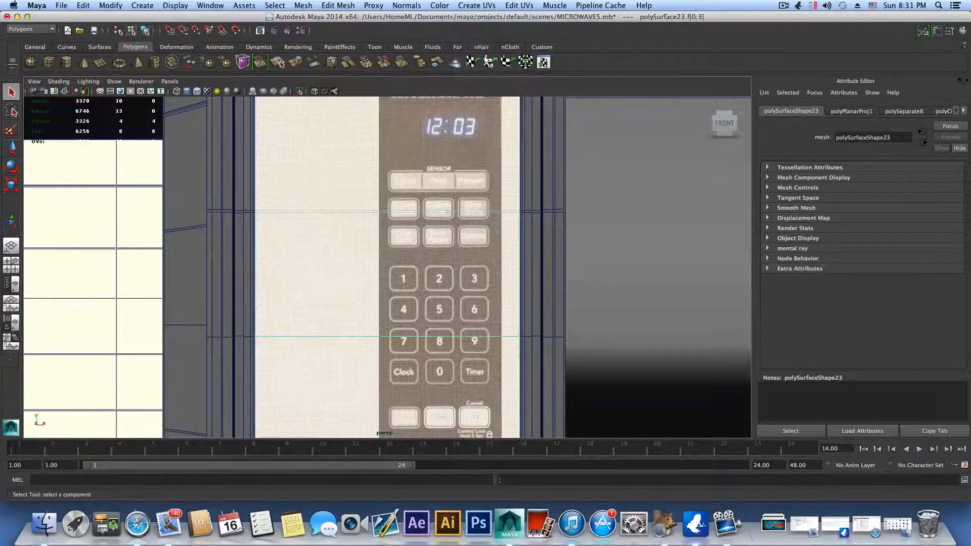
scroll(468, 212, down, 3)
click(451, 246)
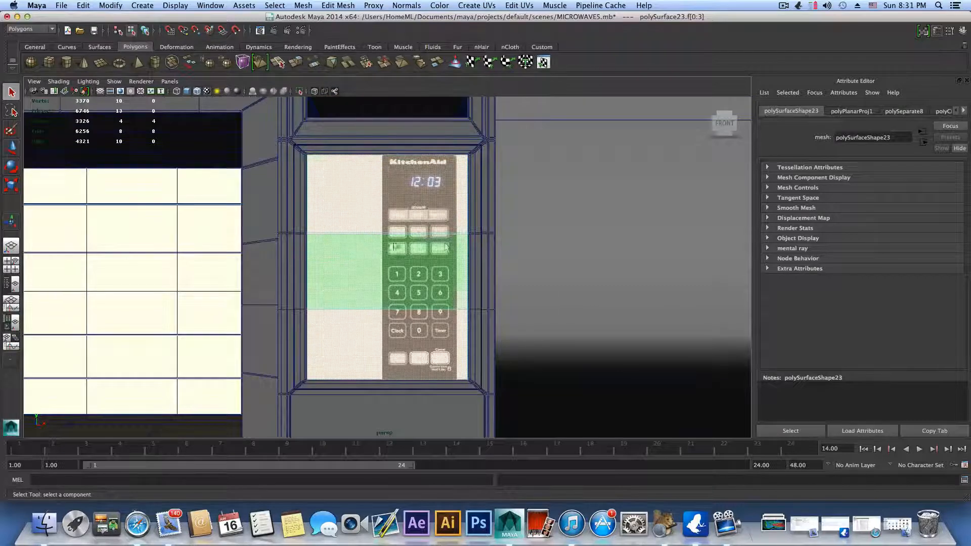
key(F8)
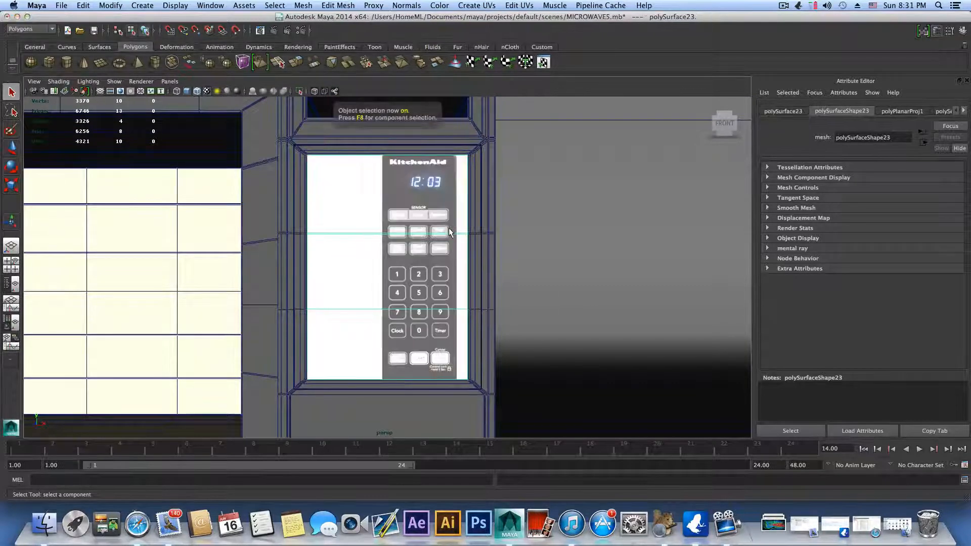
Step: Examine how the keypad image fits the control panel from the front and from an angle
alt+drag(461, 207, 365, 211)
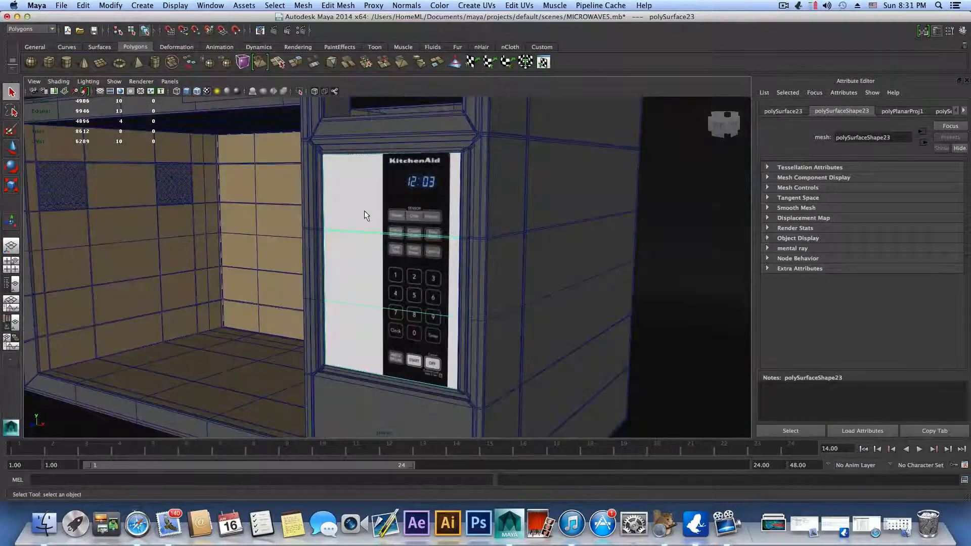
alt+drag(352, 249, 427, 252)
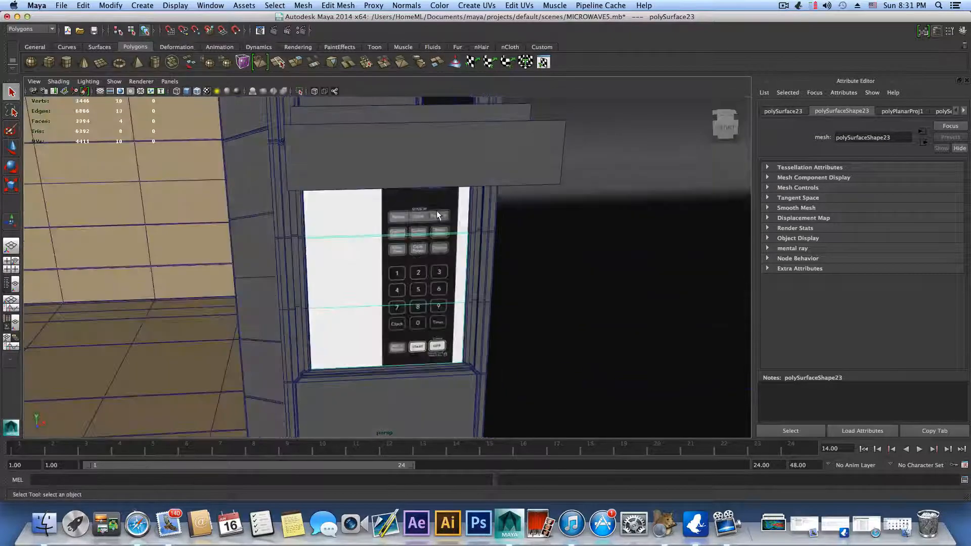
alt+drag(437, 212, 431, 201)
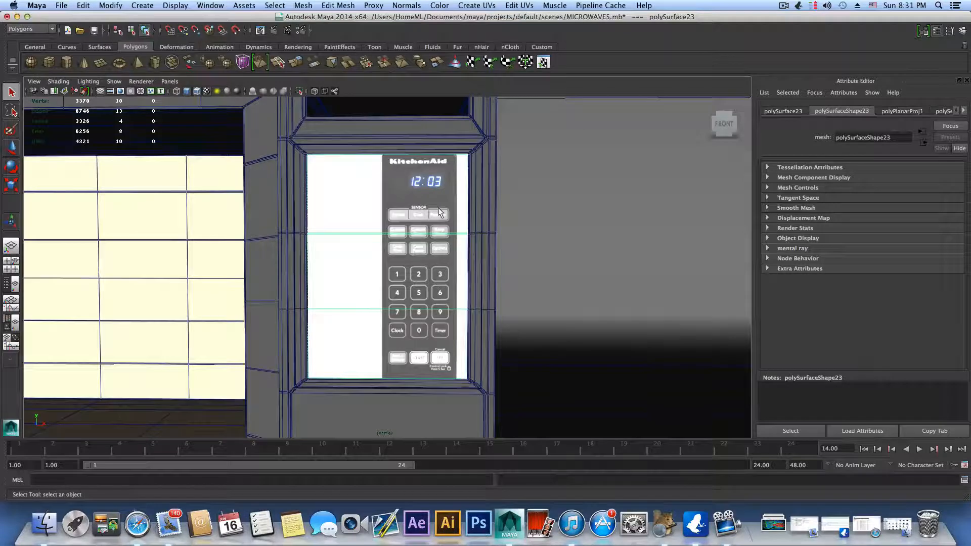
alt+drag(445, 220, 389, 209)
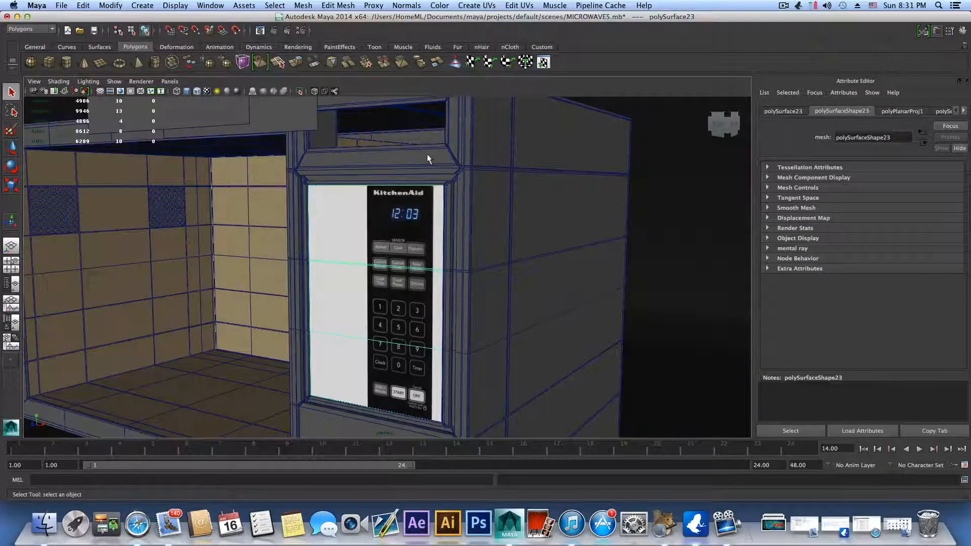
alt+right_drag(392, 168, 324, 159)
click(324, 159)
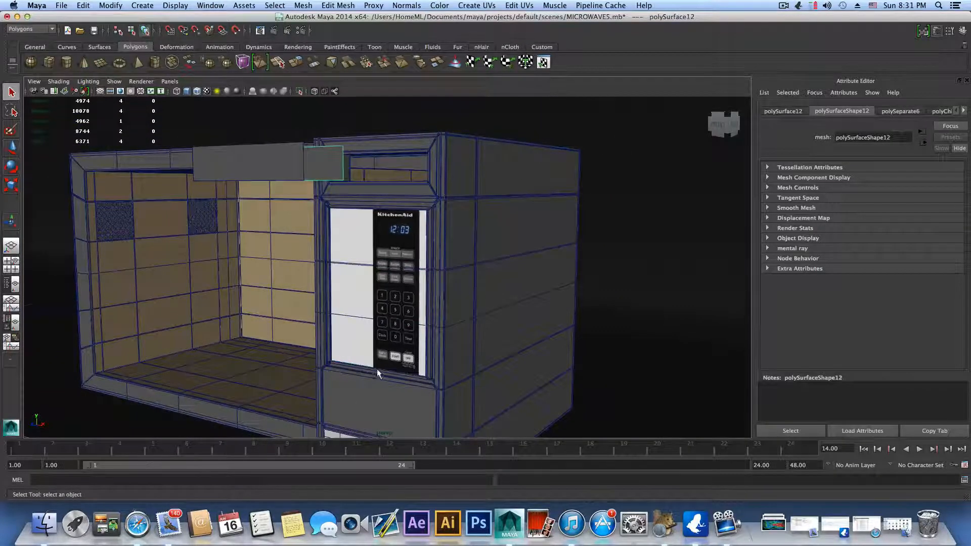
Step: Select the textured control panel and open its UVs in the UV Texture Editor
alt+drag(377, 369, 411, 368)
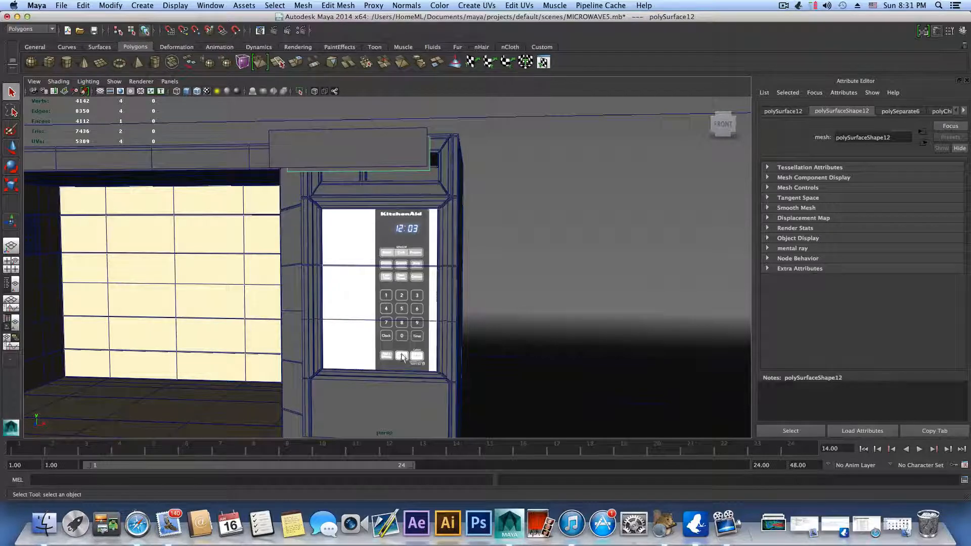
click(348, 252)
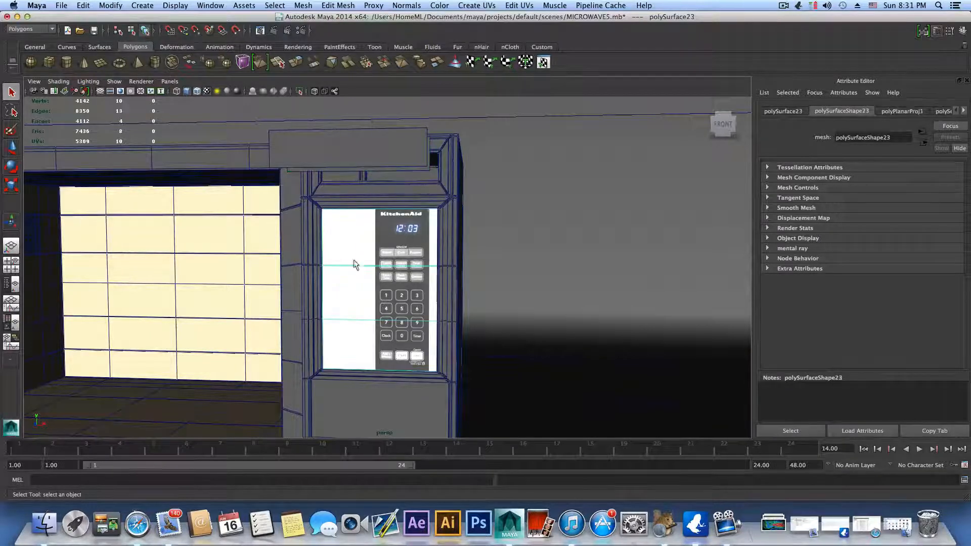
alt+drag(377, 286, 315, 295)
alt+right_drag(324, 295, 678, 321)
alt+drag(429, 319, 438, 323)
alt+right_drag(436, 314, 365, 307)
alt+drag(366, 308, 396, 301)
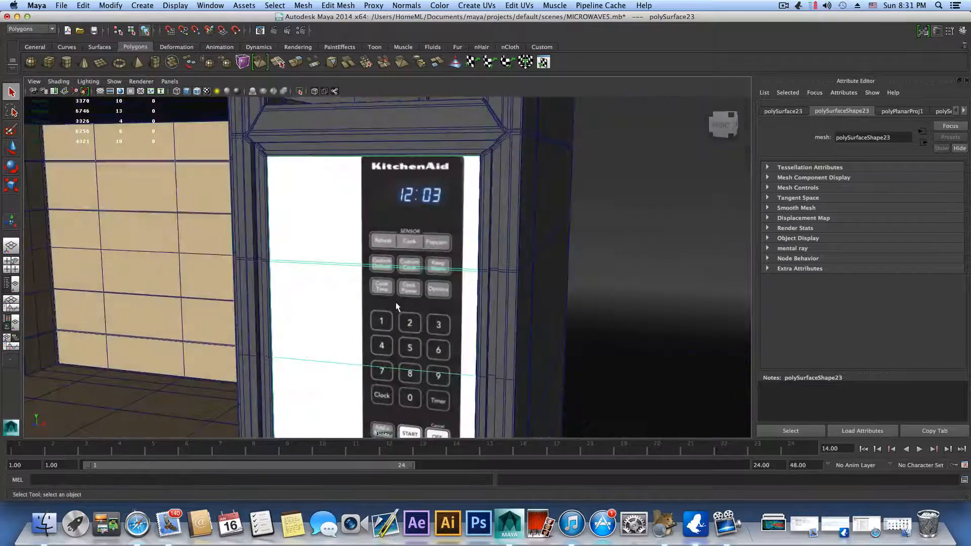
click(470, 6)
mouse_move(519, 6)
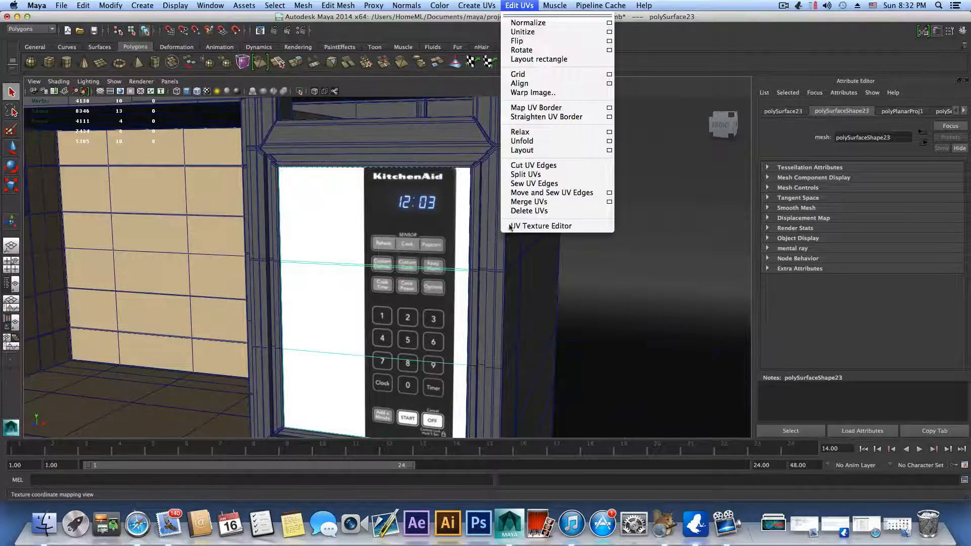
click(535, 226)
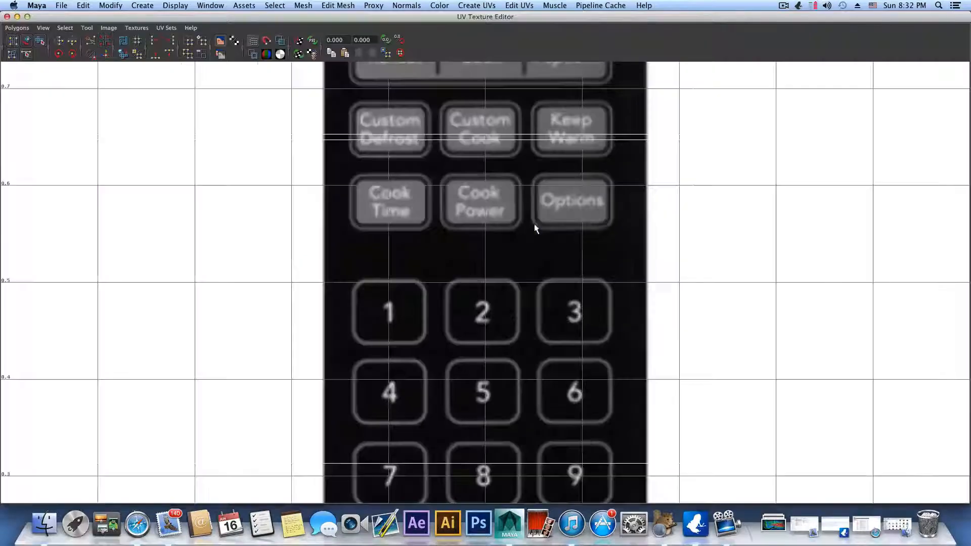
Step: Select all UVs of the control panel over the keypad image in the UV Texture Editor
scroll(534, 225, down, 2)
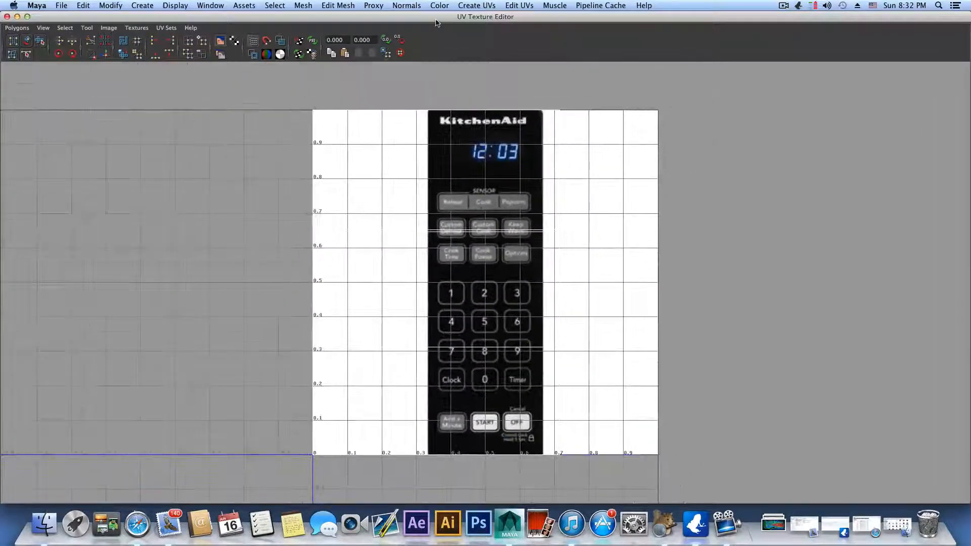
mouse_move(435, 17)
mouse_down()
mouse_move(549, 117)
mouse_move(442, 16)
mouse_move(512, 200)
mouse_move(427, 14)
mouse_move(445, 12)
mouse_move(436, 11)
mouse_up()
scroll(545, 177, down, 5)
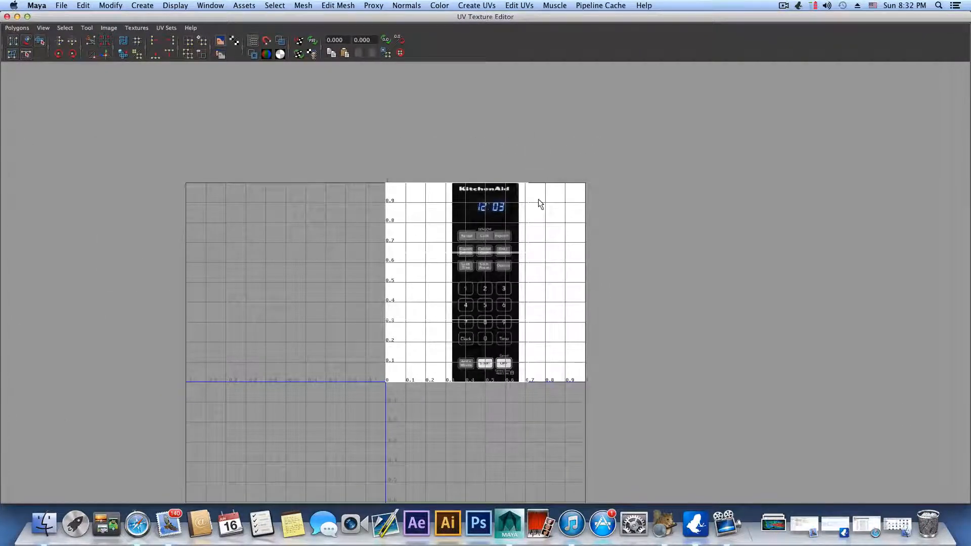
right_drag(539, 200, 577, 198)
drag(287, 81, 699, 402)
scroll(540, 264, up, 2)
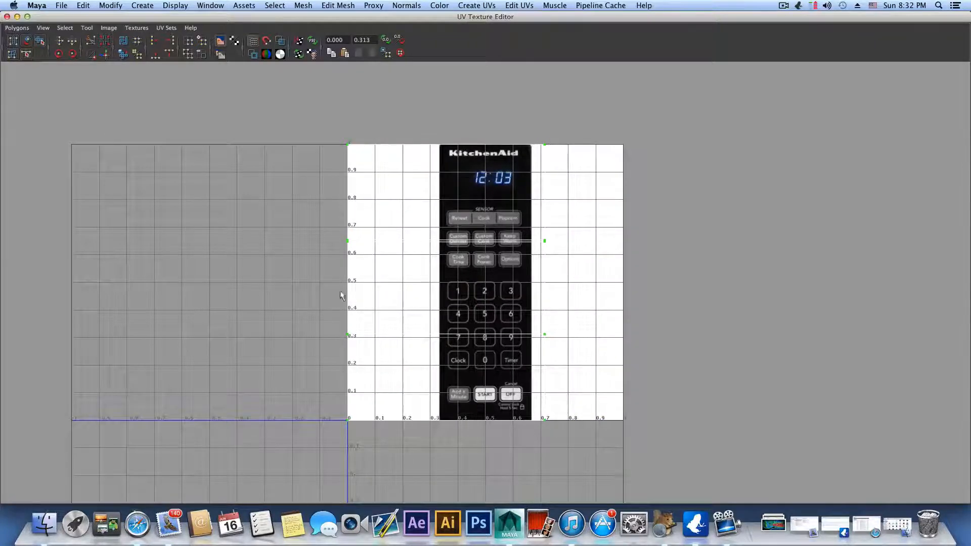
scroll(455, 202, up, 2)
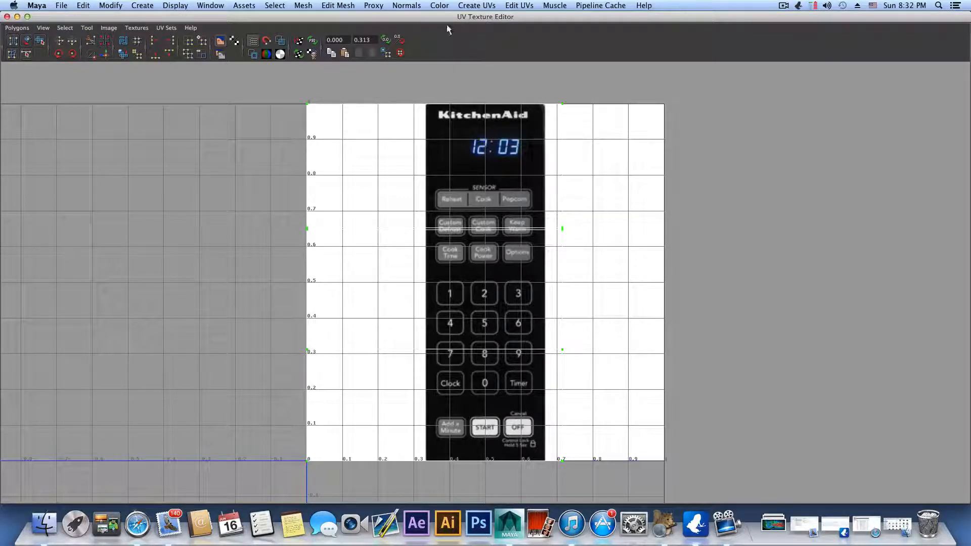
Step: Scale the control panel's UVs down uniformly and move them horizontally onto the black keypad strip of the image
double_click(431, 19)
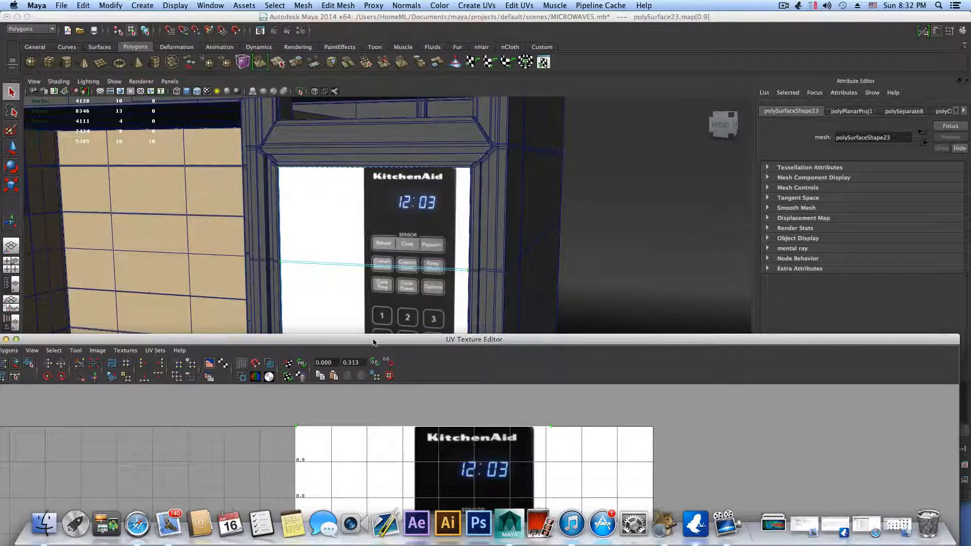
drag(373, 342, 382, 430)
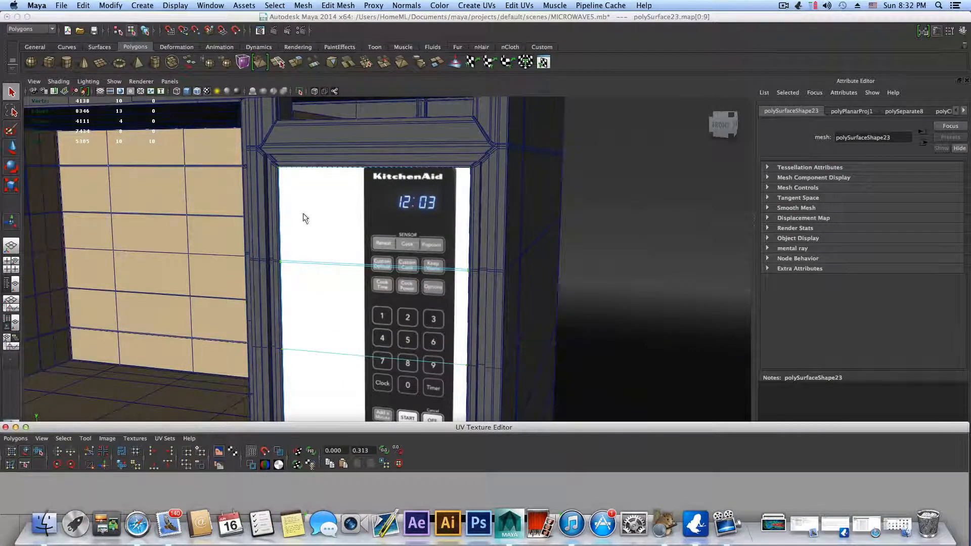
double_click(331, 432)
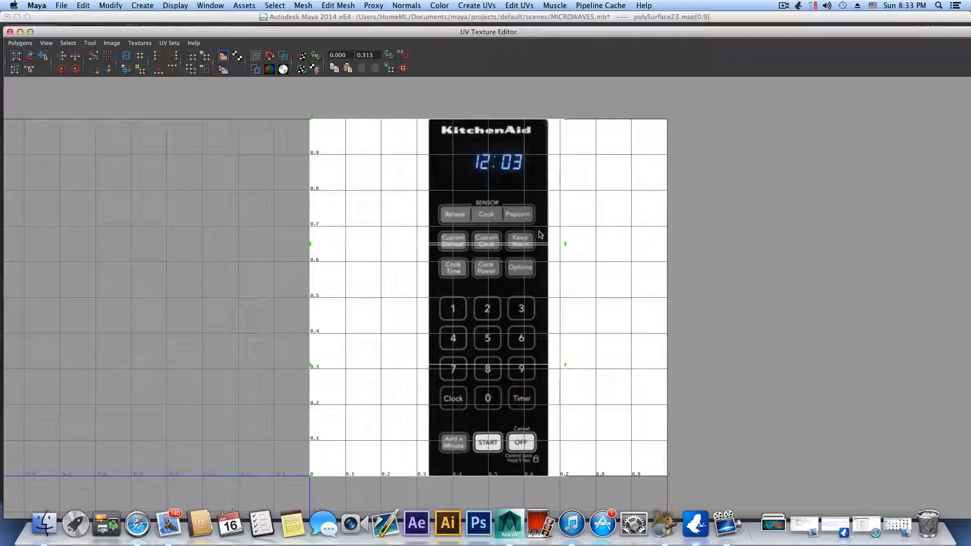
key(e)
key(r)
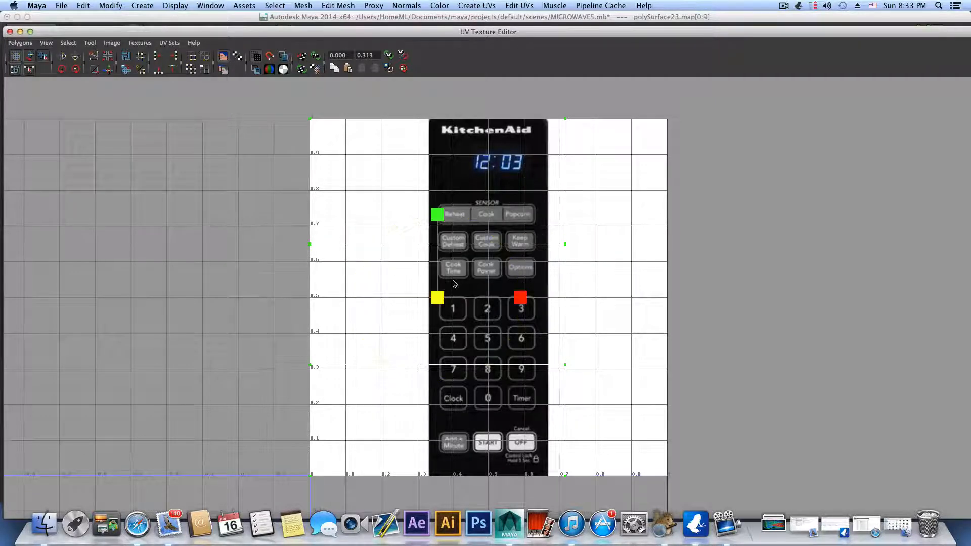
drag(442, 302, 394, 332)
key(w)
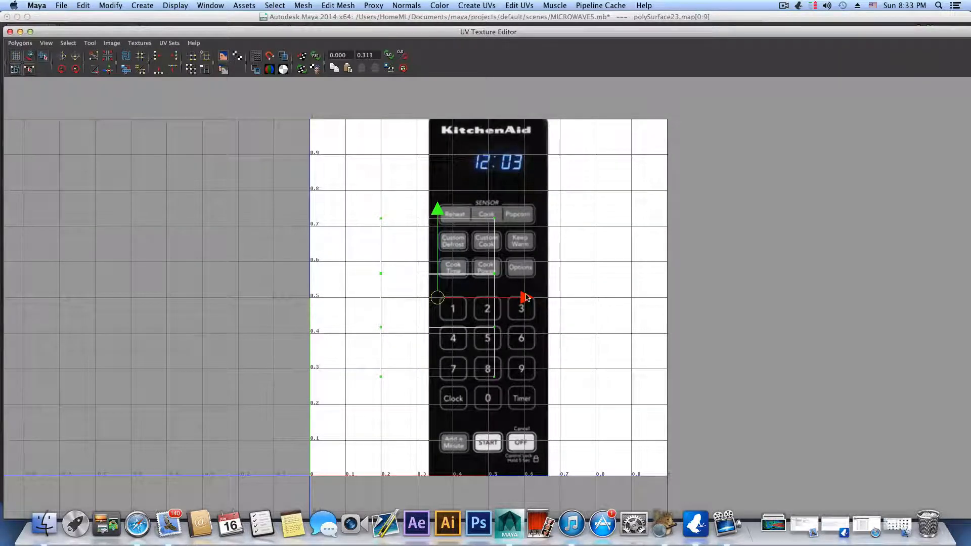
drag(526, 297, 577, 297)
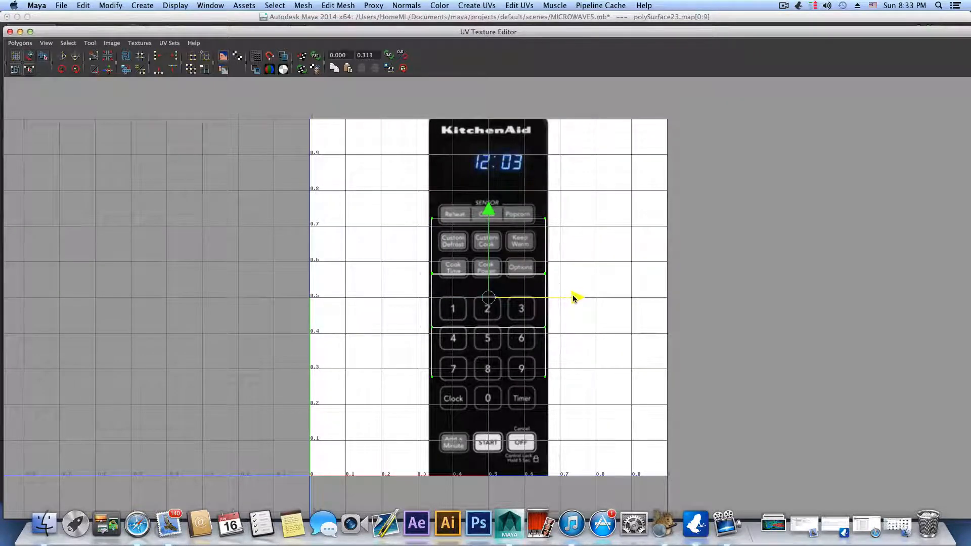
mouse_move(575, 297)
mouse_down()
mouse_move(559, 298)
mouse_move(573, 299)
mouse_up()
Step: Stretch the UVs vertically and shift them down to cover the keypad from the SENSOR label to the START and OFF buttons
key(r)
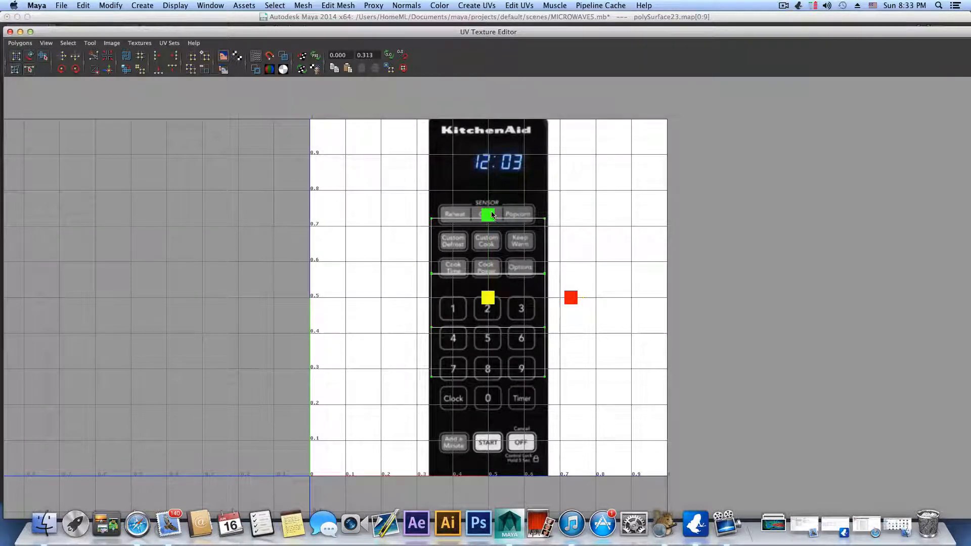
drag(491, 215, 497, 174)
key(w)
drag(489, 215, 489, 235)
key(r)
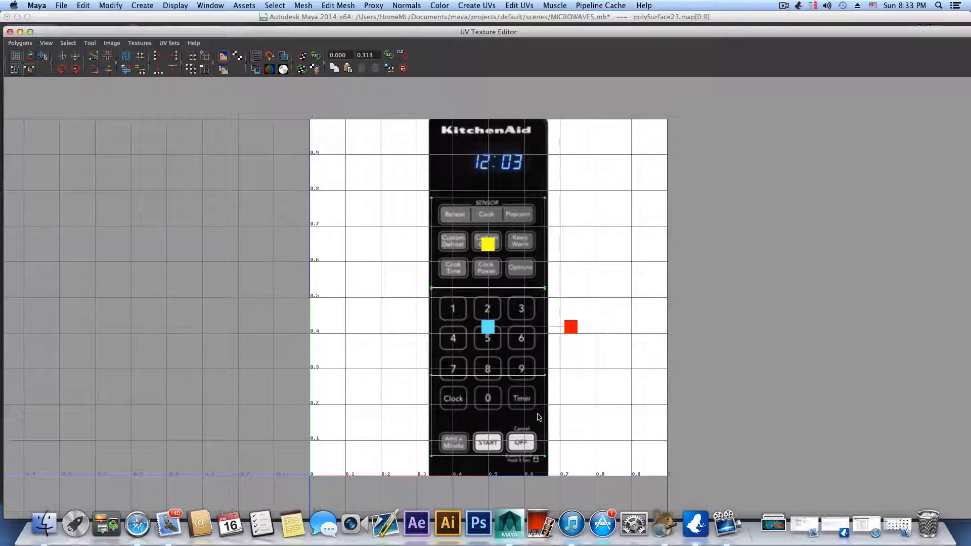
drag(488, 250, 489, 243)
key(w)
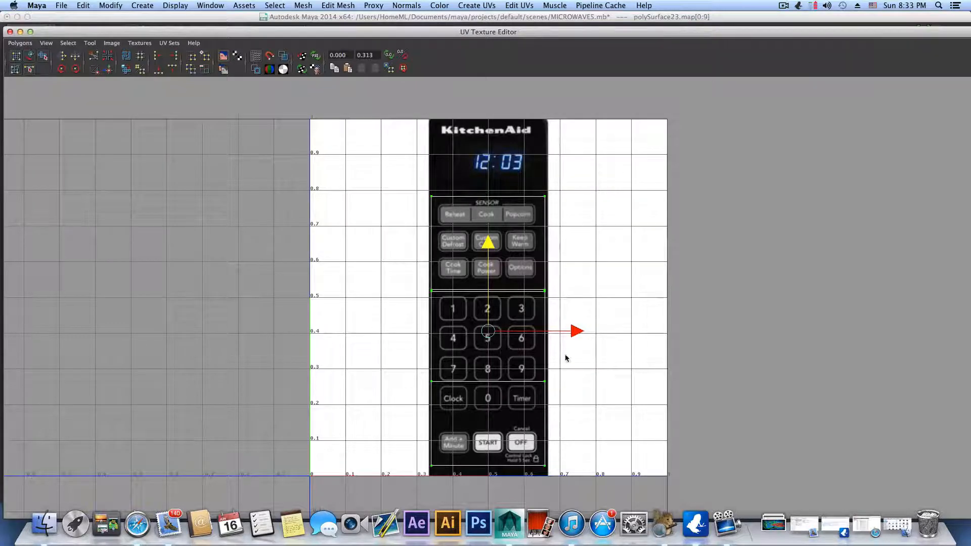
Step: Check the keypad's fit on the control panel in the viewport, close the UV Texture Editor, and return to object selection
drag(435, 38, 456, 437)
drag(415, 457, 415, 464)
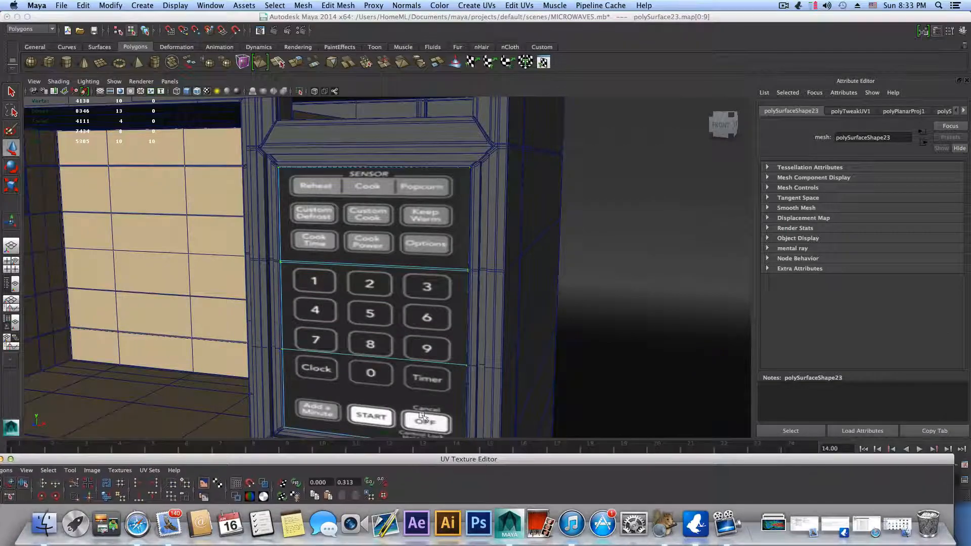
scroll(428, 309, down, 5)
mouse_move(430, 307)
alt+mouse_down()
mouse_move(403, 302)
mouse_move(391, 317)
mouse_move(420, 334)
mouse_move(459, 287)
mouse_move(507, 289)
mouse_move(399, 308)
mouse_move(415, 307)
alt+mouse_up()
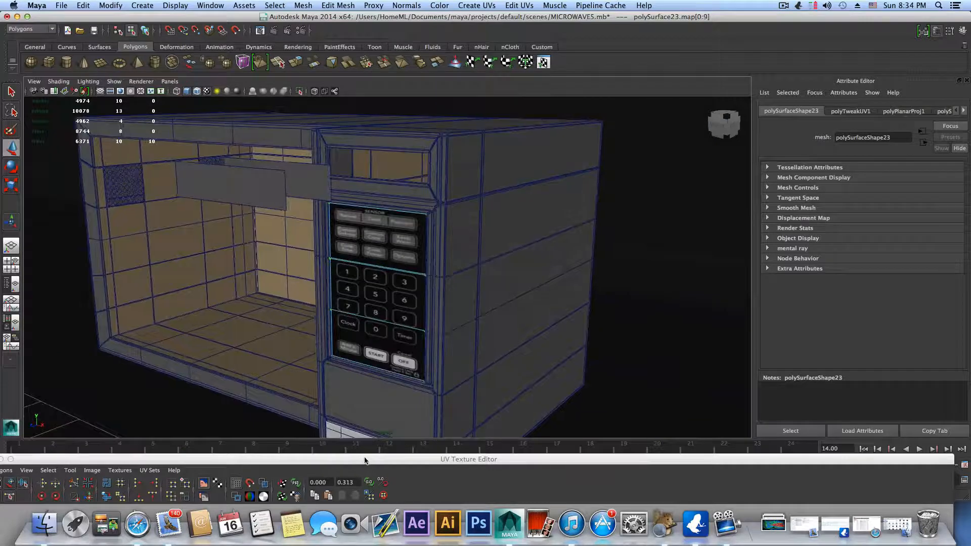
drag(365, 460, 376, 70)
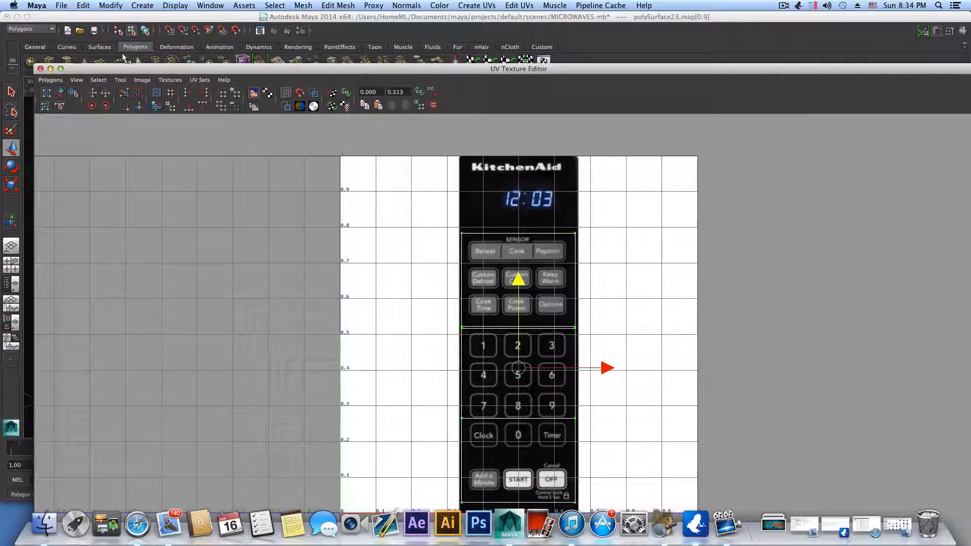
click(40, 69)
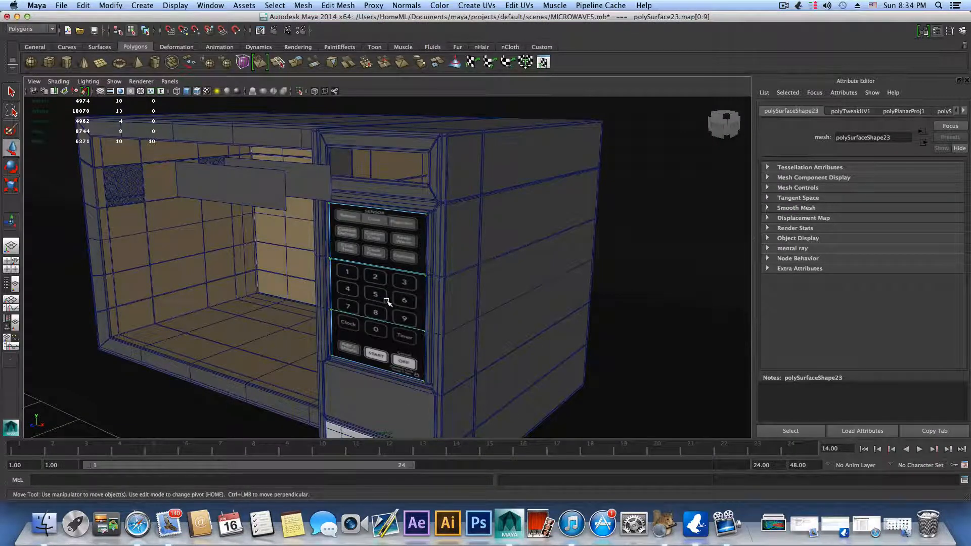
key(F8)
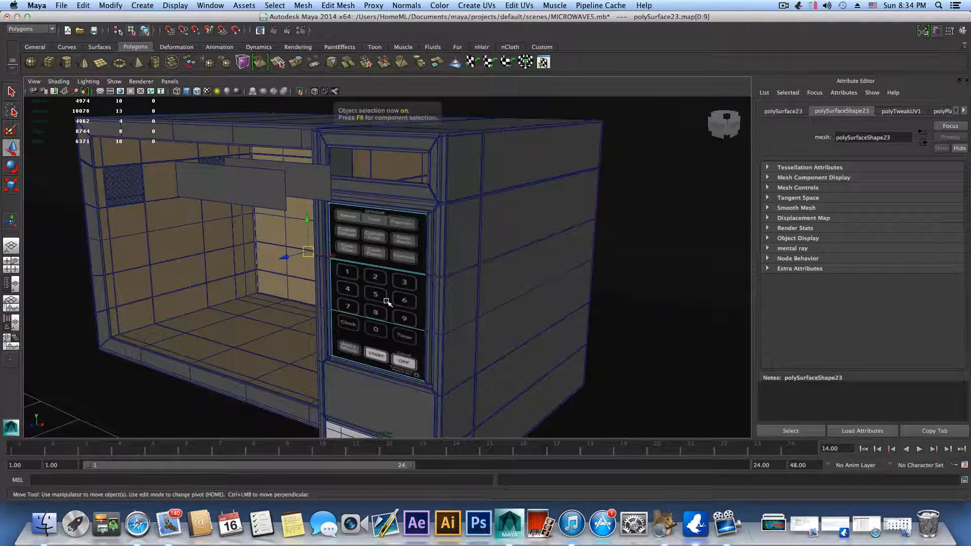
Step: Assign a new Lambert material to the detached rectangular plate nearer the control panel (polySurface12)
alt+drag(392, 303, 387, 326)
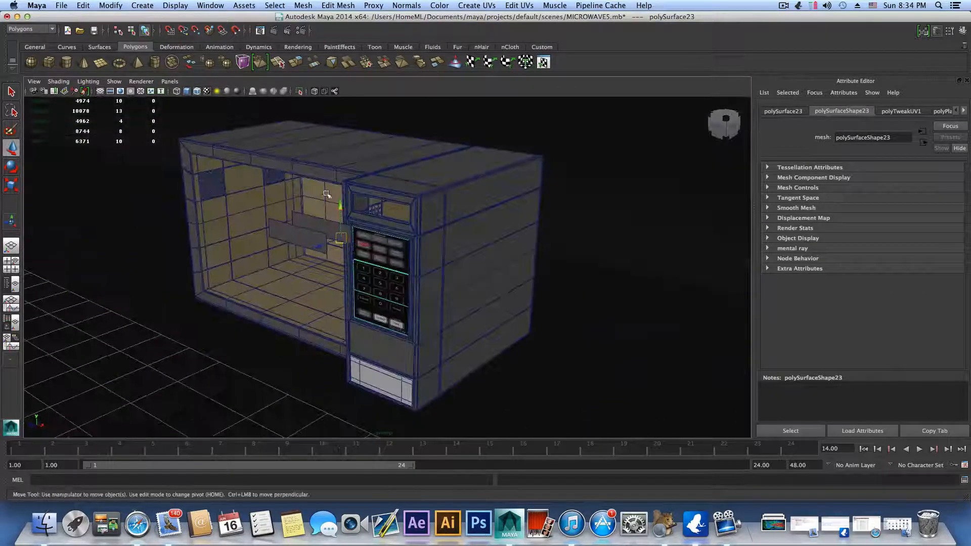
click(320, 229)
alt+drag(405, 367, 375, 363)
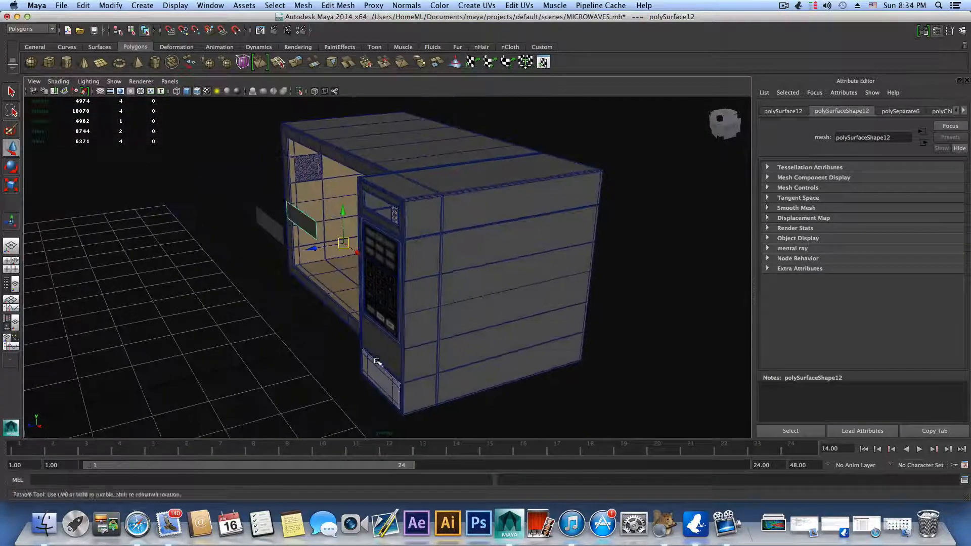
right_click(299, 218)
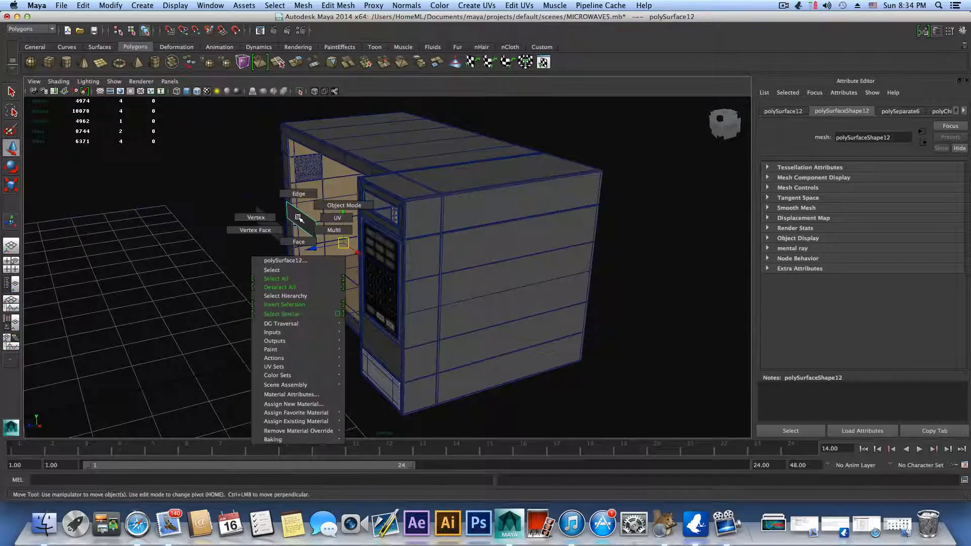
click(344, 205)
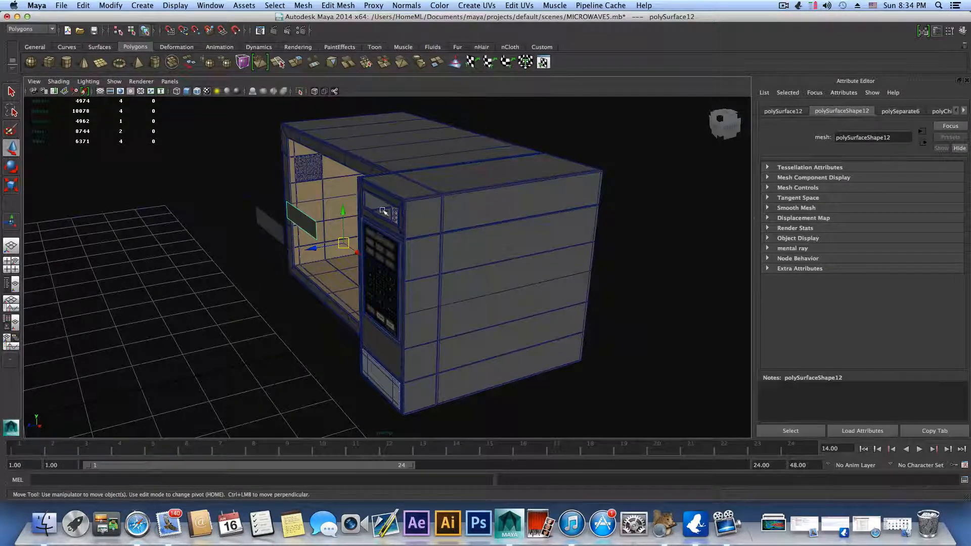
alt+middle_drag(373, 227, 393, 289)
alt+right_drag(404, 289, 561, 287)
alt+drag(526, 281, 515, 279)
right_click(262, 289)
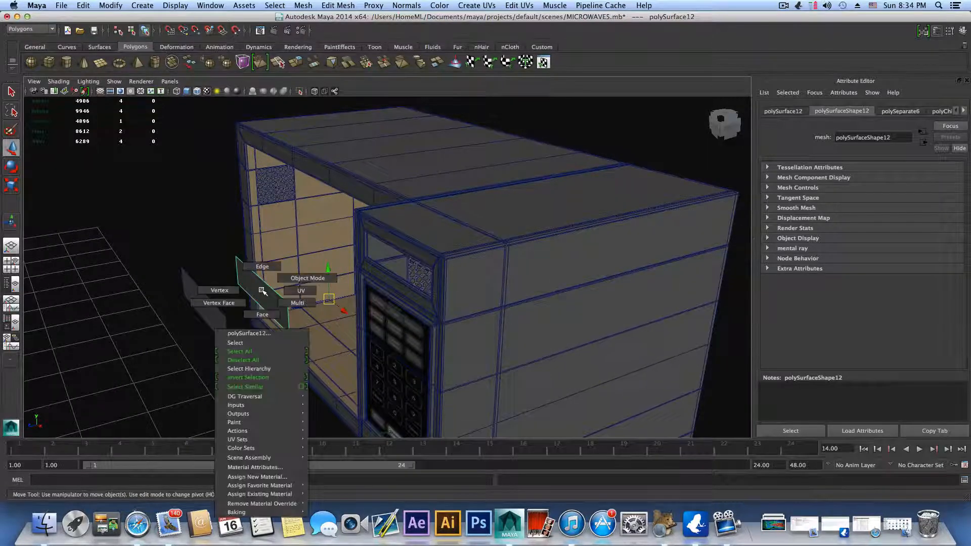
mouse_move(277, 486)
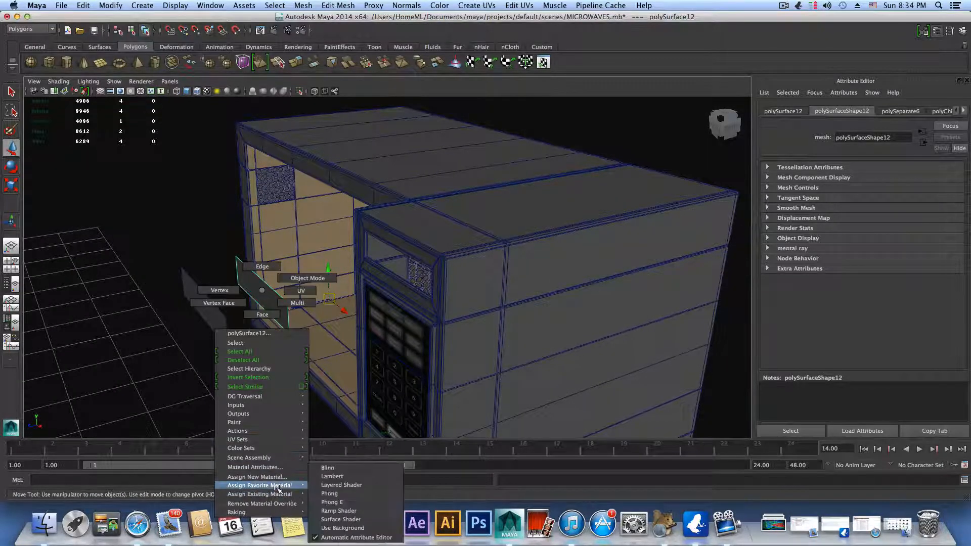
click(332, 477)
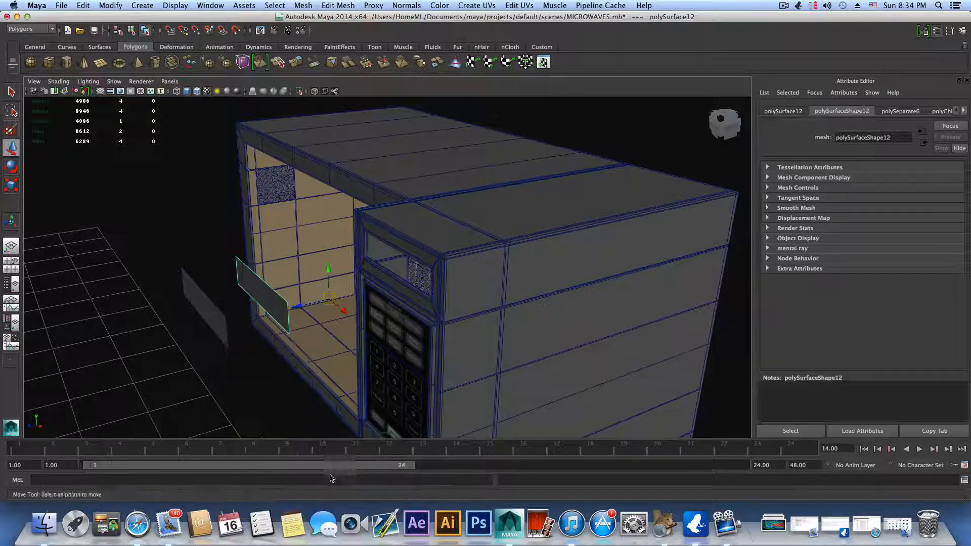
scroll(356, 349, down, 2)
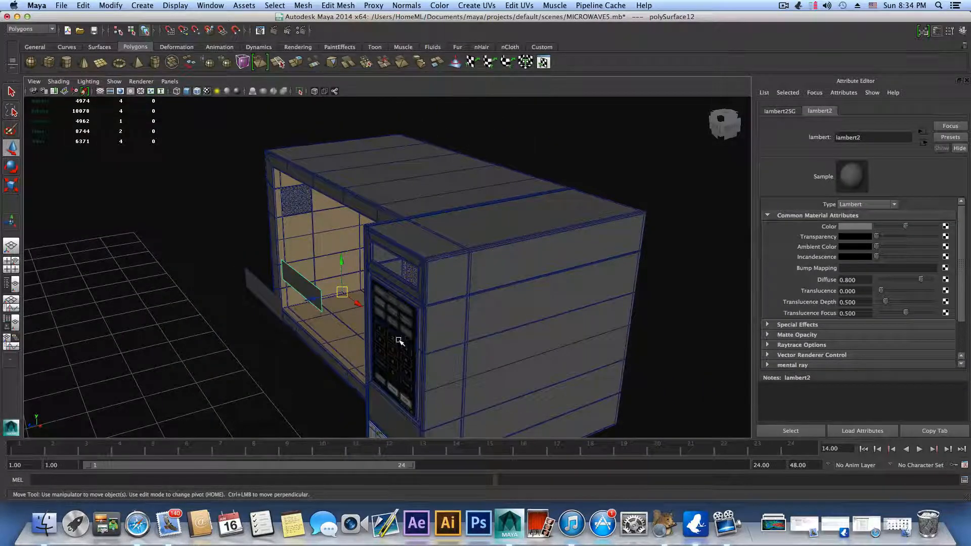
Step: Compare the control panel's attributes with those of the detached plate (polySurface12) and look for the plate's material
click(407, 356)
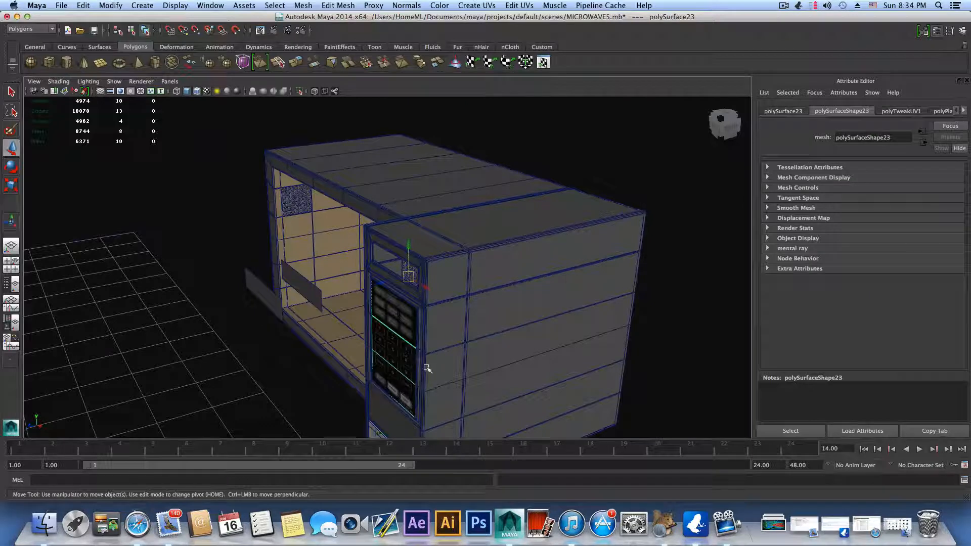
click(315, 287)
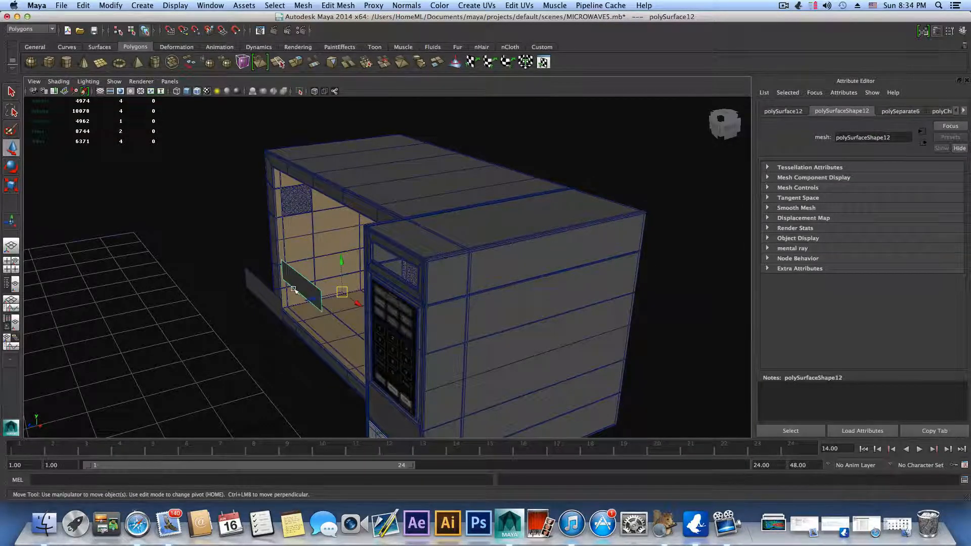
alt+drag(354, 319, 351, 279)
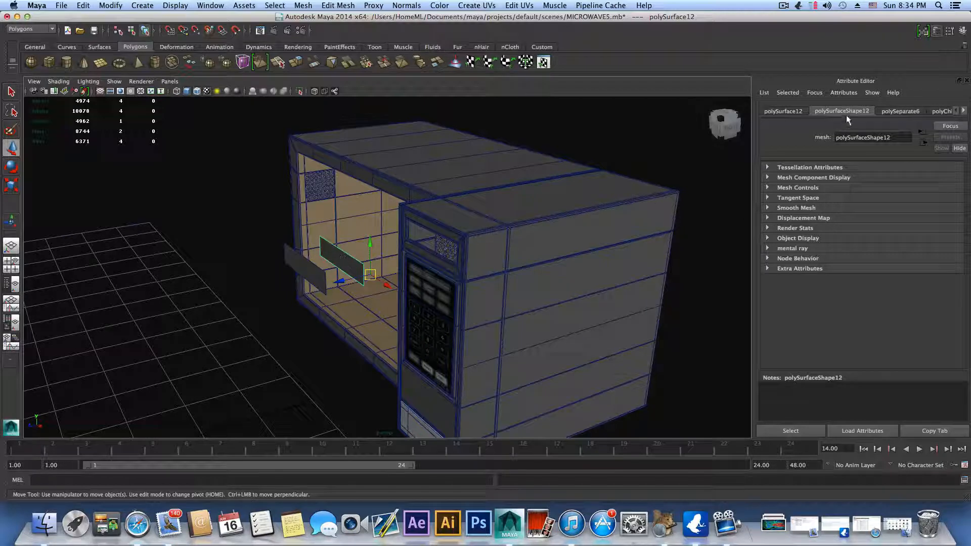
right_click(342, 265)
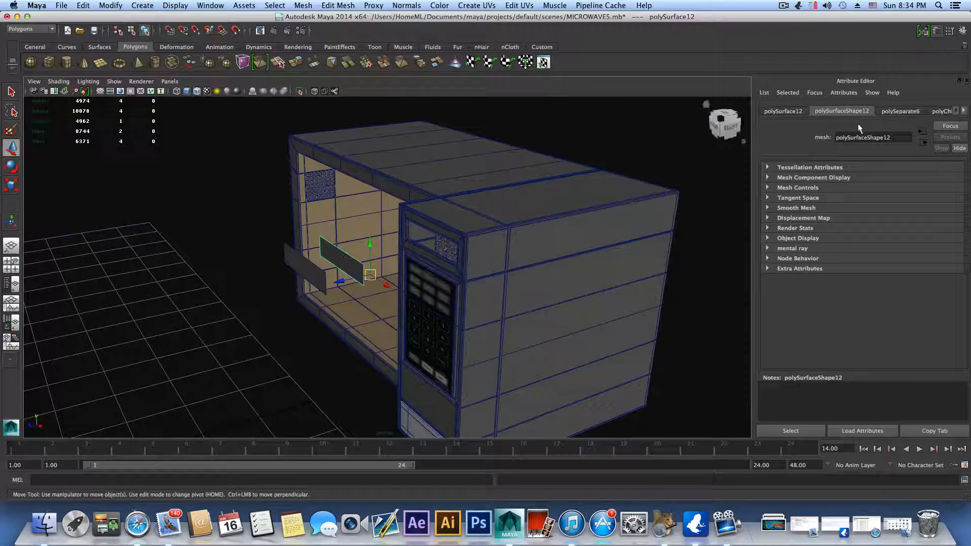
Step: Select every object in the scene and delete their construction history
scroll(559, 264, down, 10)
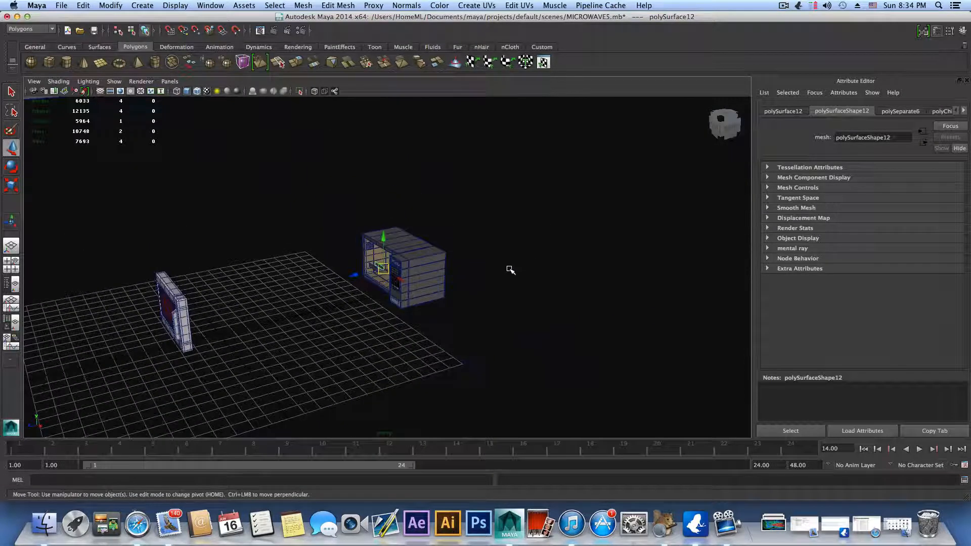
alt+drag(510, 270, 471, 253)
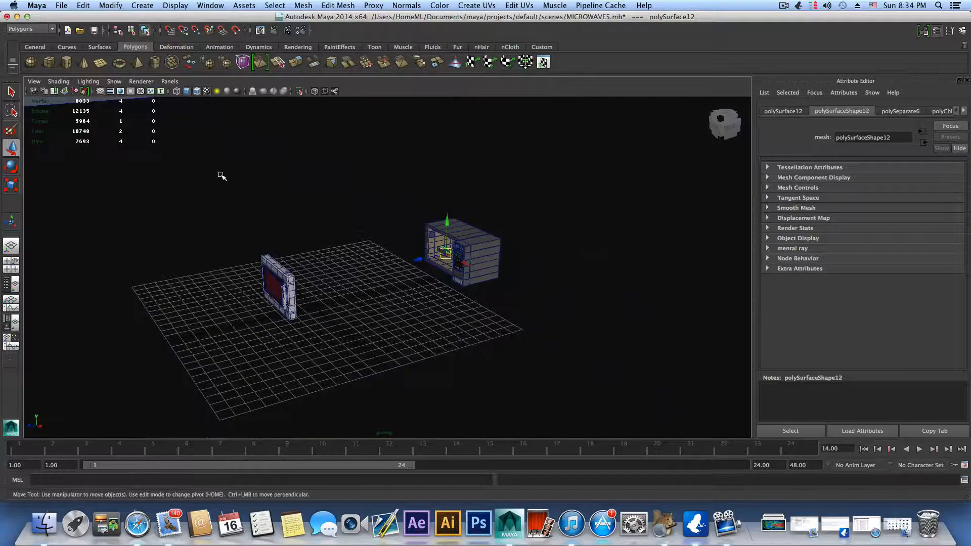
drag(222, 175, 616, 421)
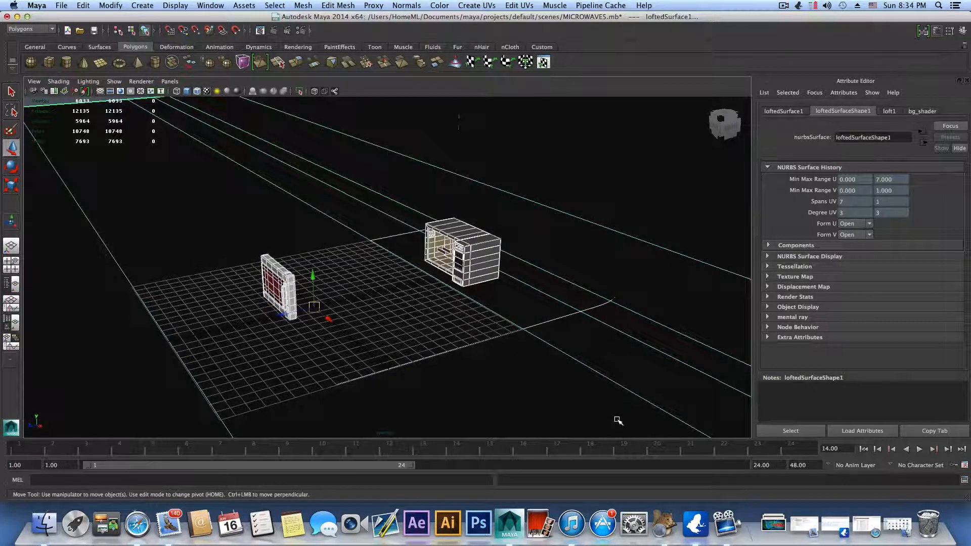
click(83, 5)
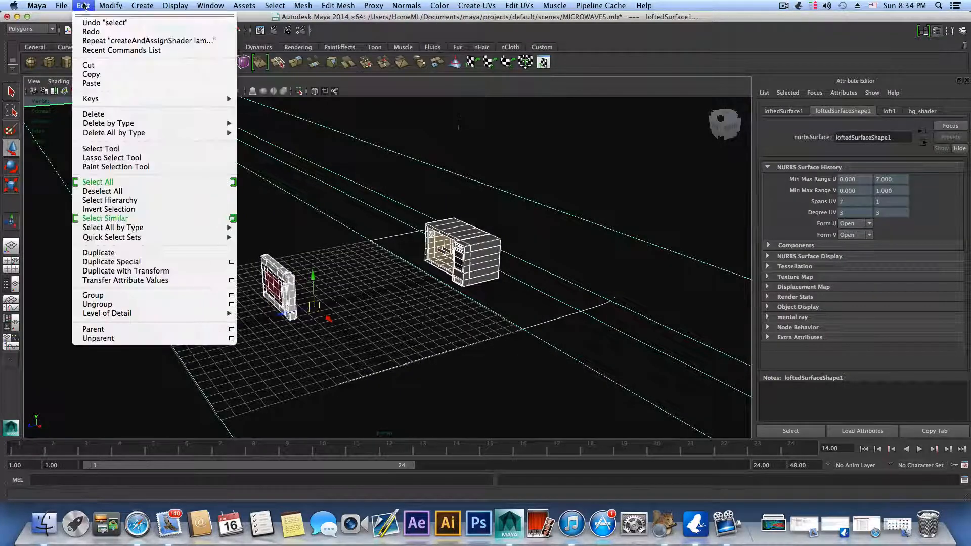
mouse_move(124, 125)
click(255, 128)
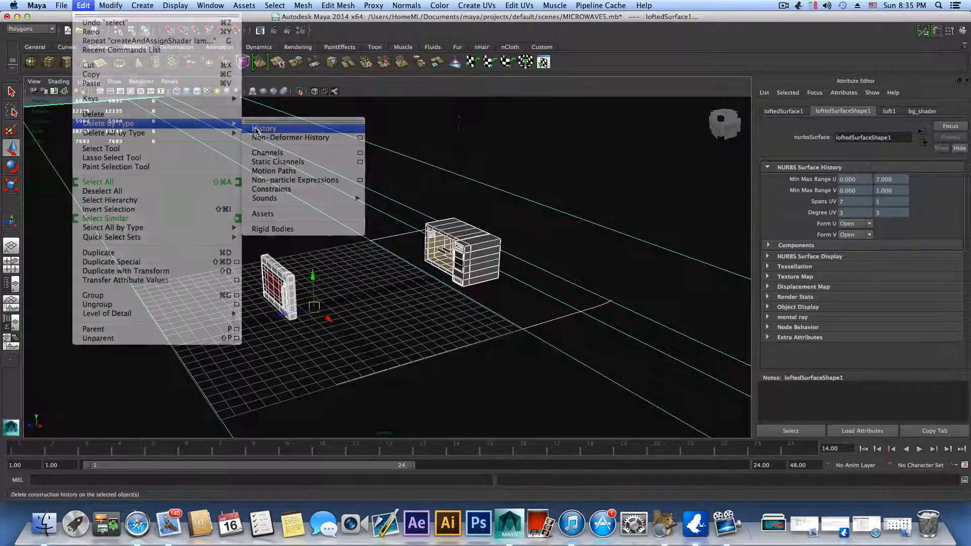
Step: Map a File texture using KCMS1555SSS-1.jpg from the Desktop to the color of the plate's lambert2 material
scroll(470, 288, up, 10)
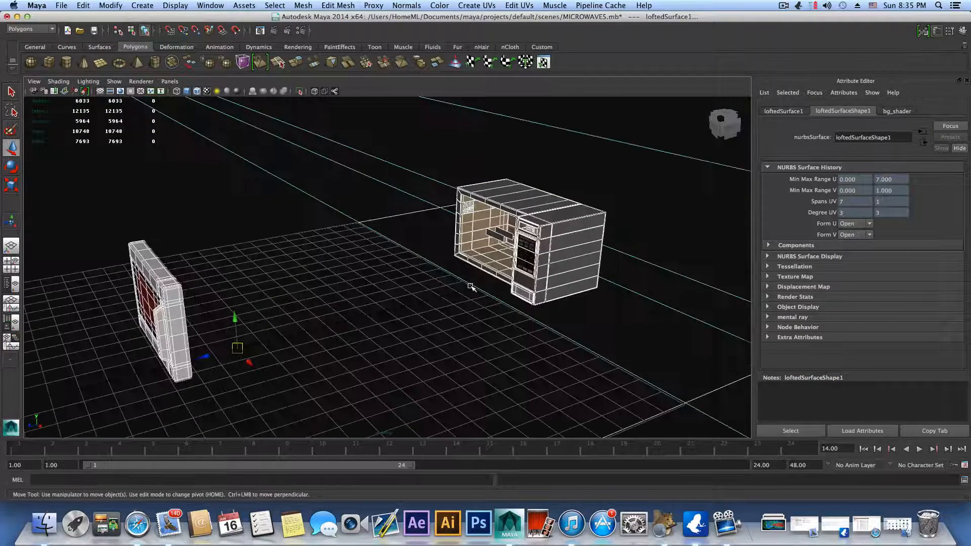
alt+drag(581, 282, 423, 306)
scroll(422, 306, up, 5)
alt+middle_drag(422, 306, 401, 323)
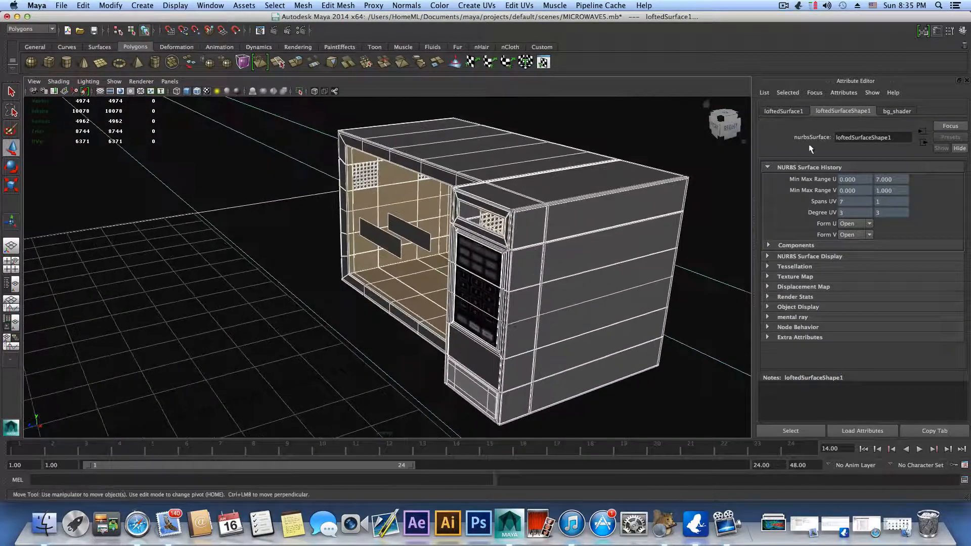
click(422, 235)
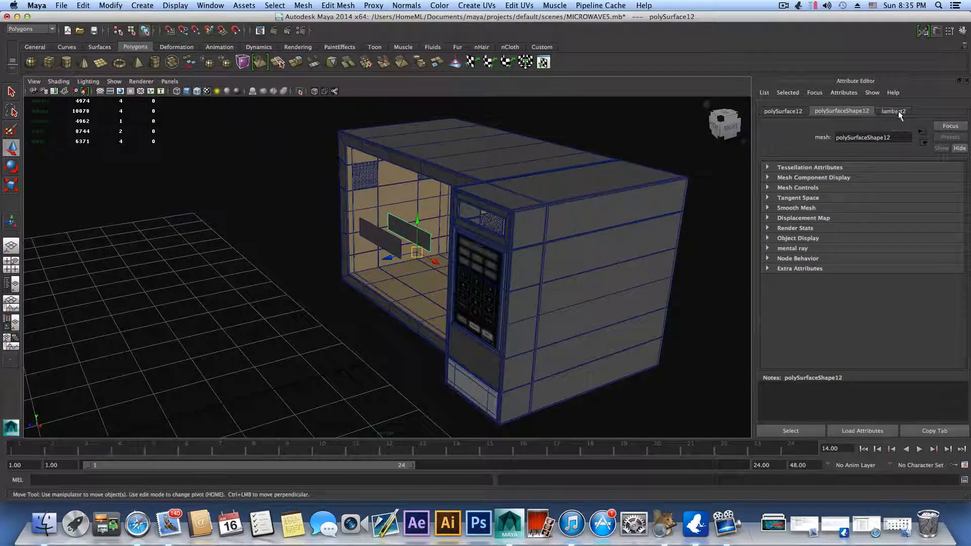
click(892, 111)
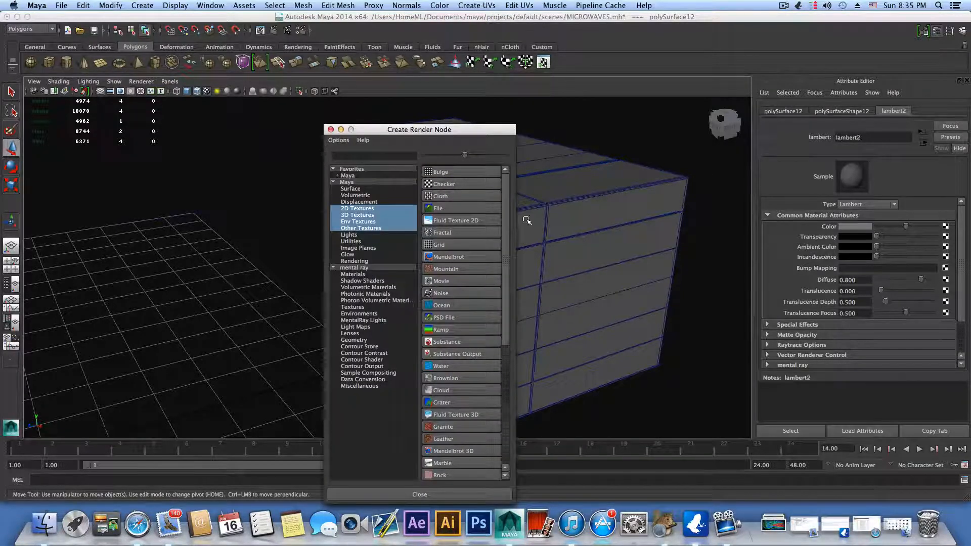
click(491, 208)
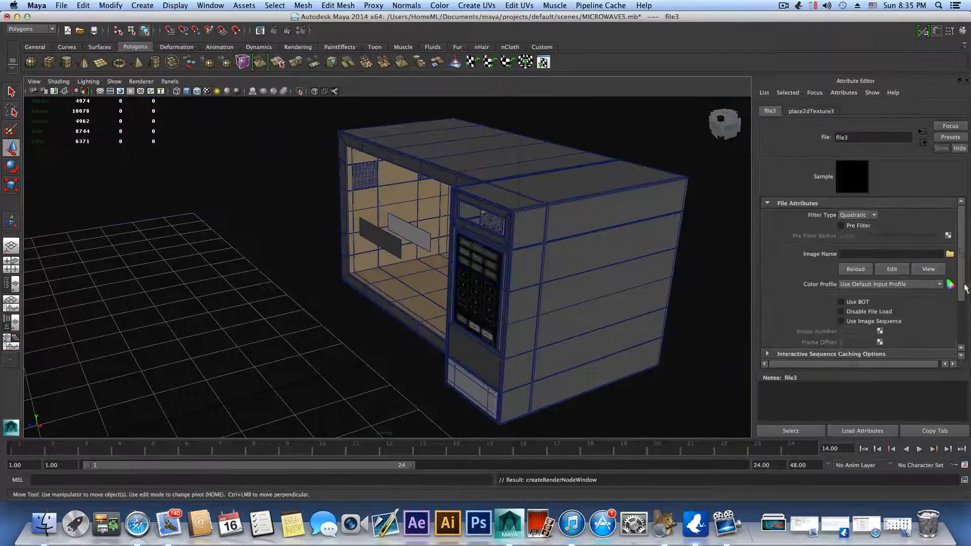
click(950, 254)
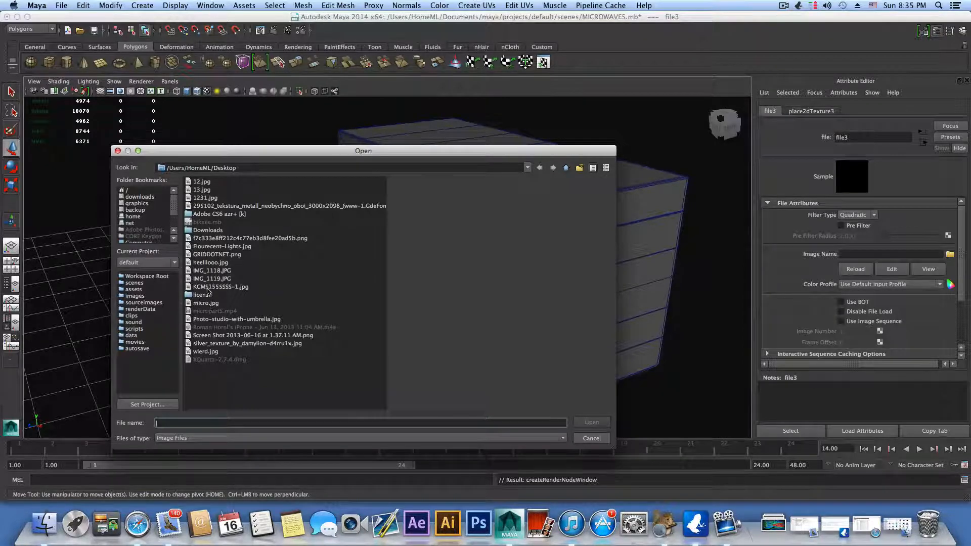
click(209, 287)
click(586, 423)
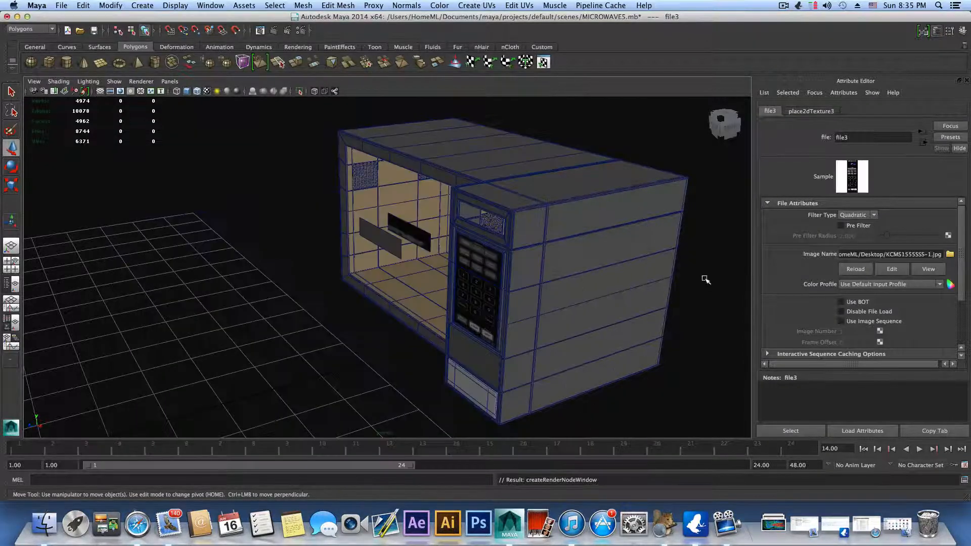
Step: Delete the other, untextured detached plate (polySurface10) in front of the microwave cavity
scroll(523, 298, up, 3)
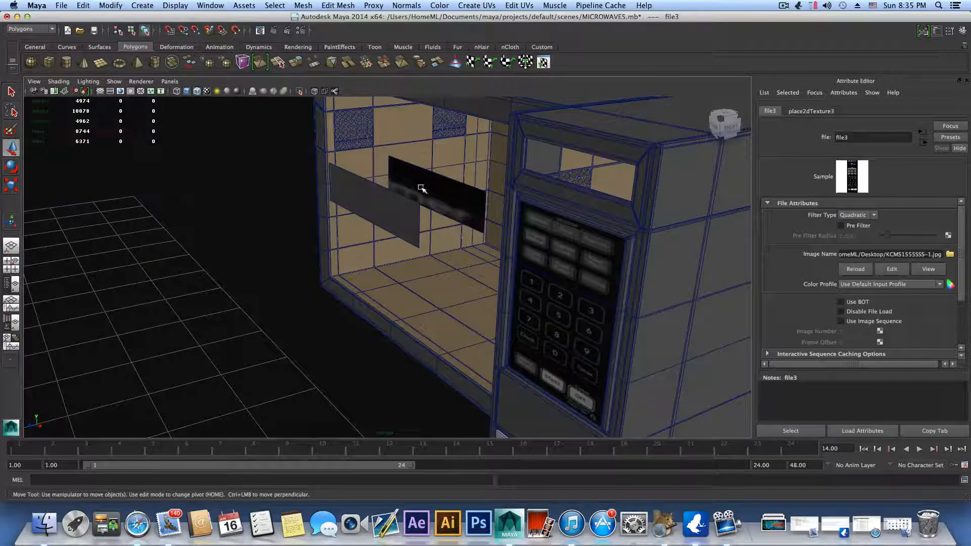
alt+middle_drag(489, 211, 456, 234)
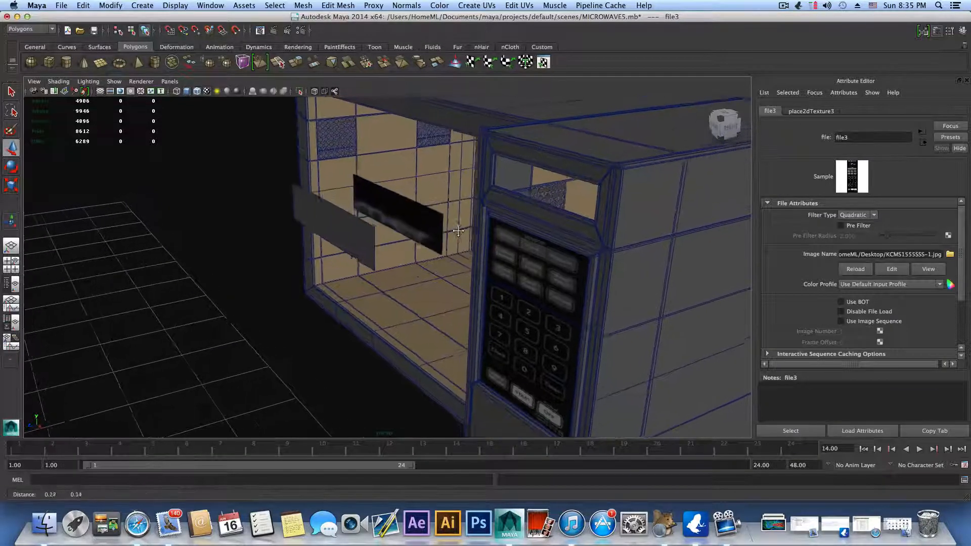
click(340, 254)
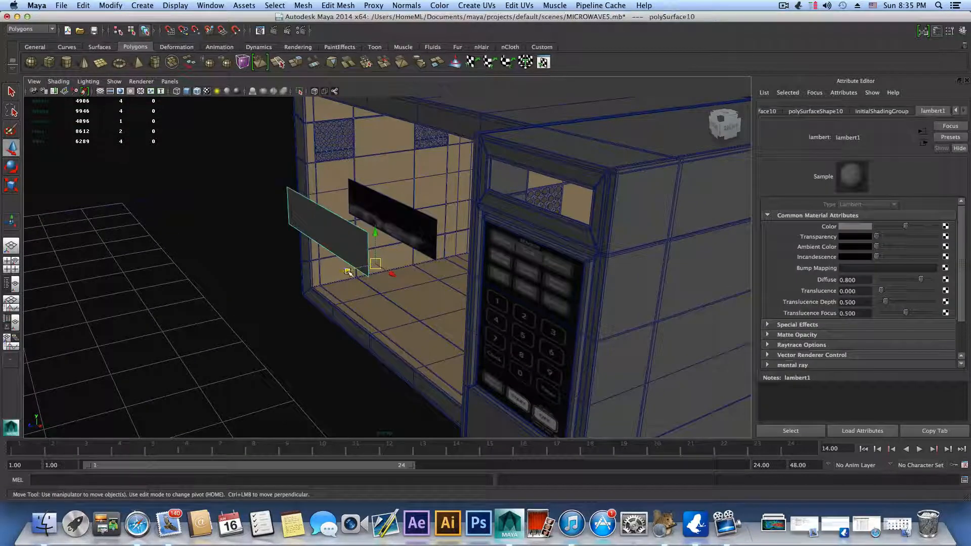
key(Delete)
Step: Apply Automatic Mapping to the remaining textured plate, working from the front view
scroll(315, 345, down, 6)
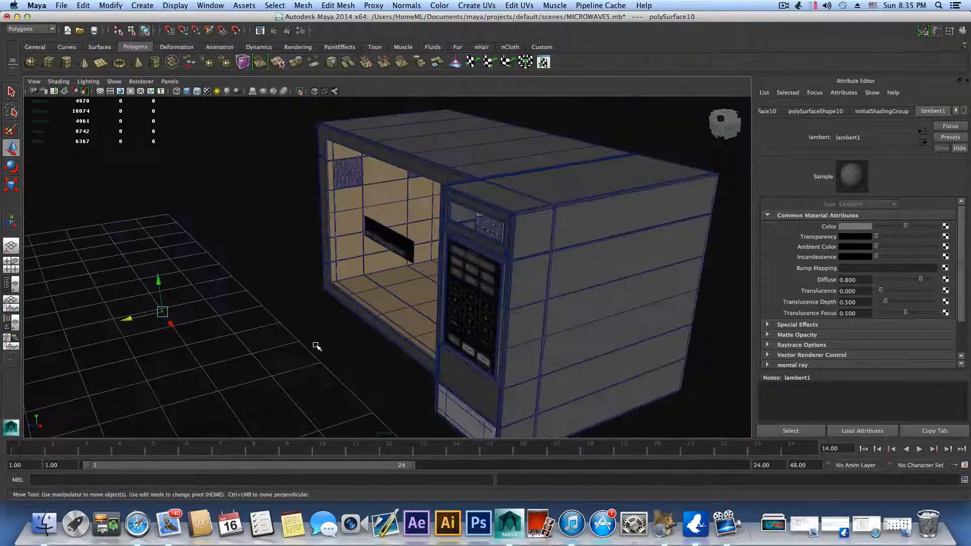
drag(215, 299, 81, 328)
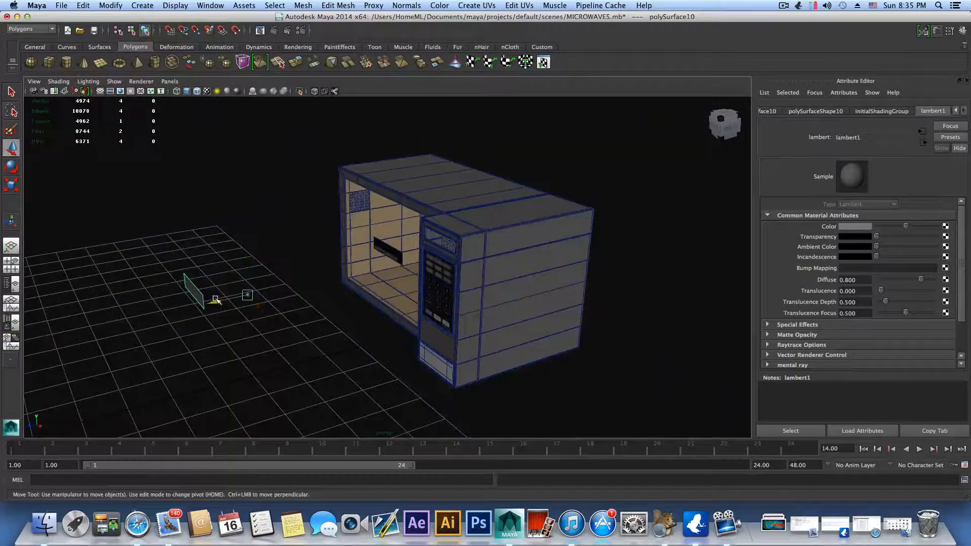
scroll(331, 301, up, 8)
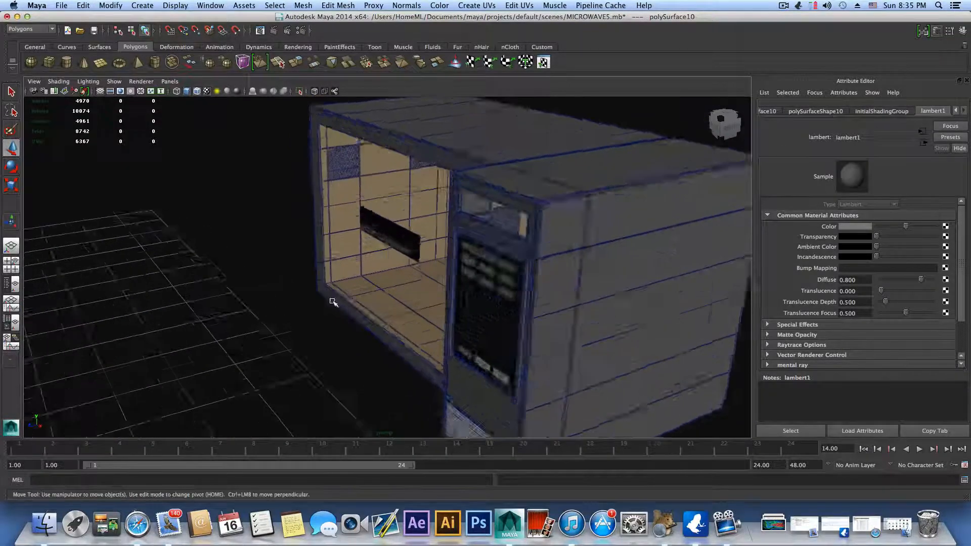
alt+drag(388, 281, 499, 189)
click(499, 189)
alt+middle_drag(524, 269, 403, 312)
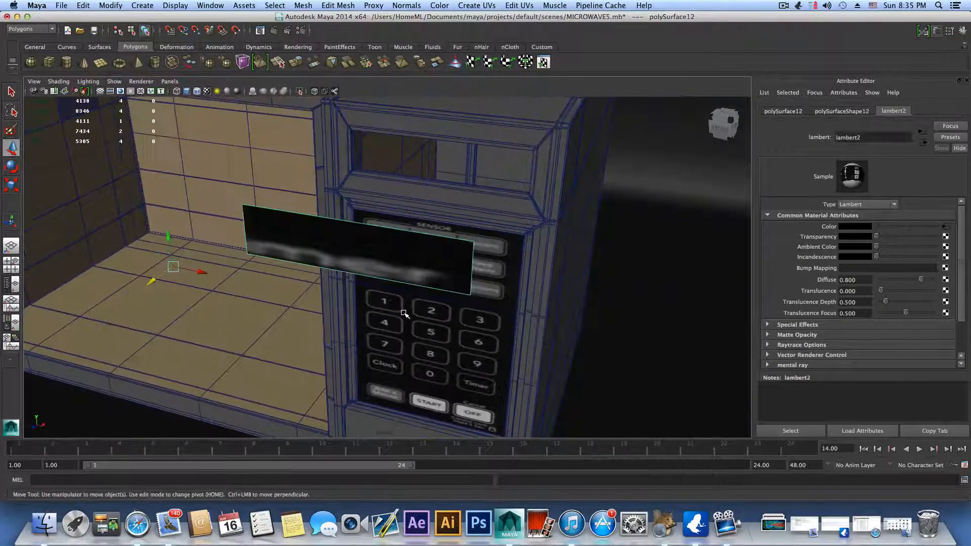
alt+drag(402, 312, 471, 303)
click(726, 127)
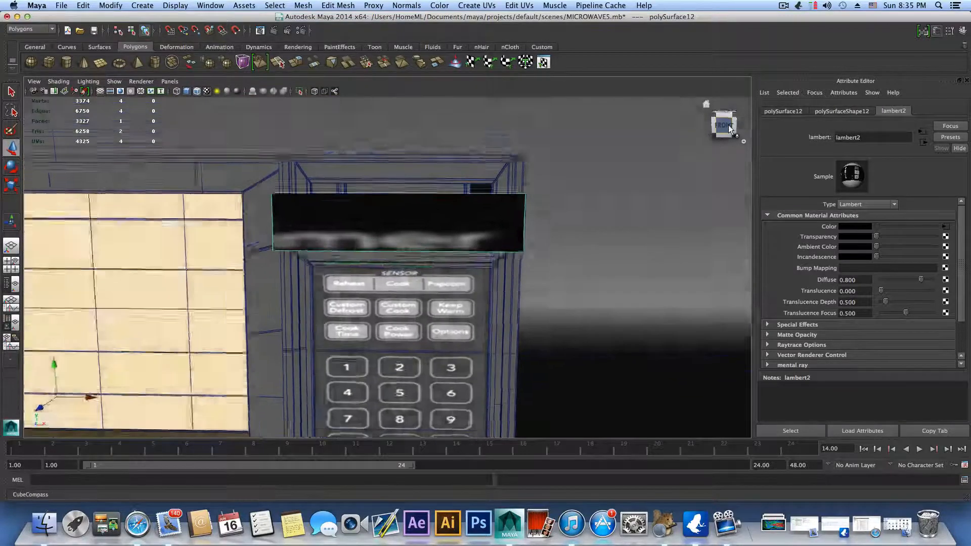
click(476, 5)
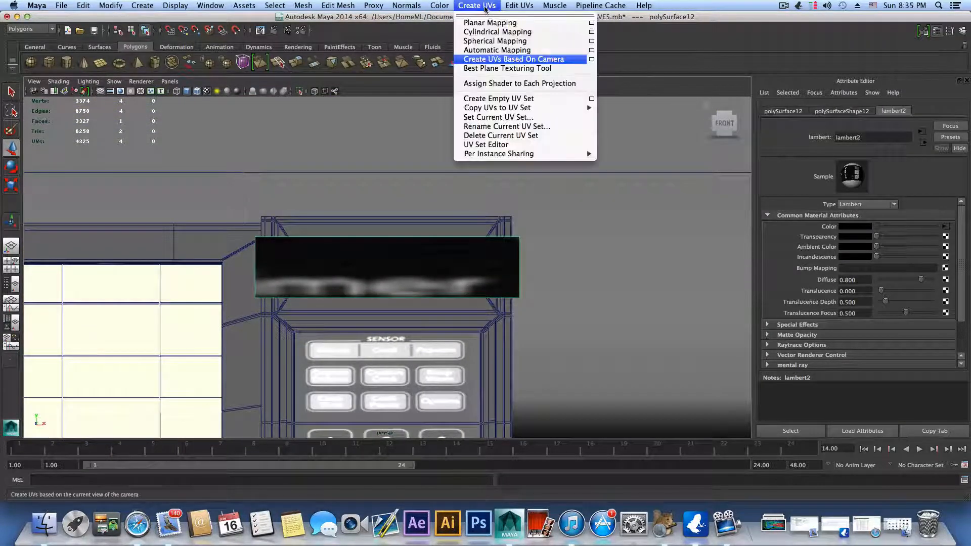
click(498, 50)
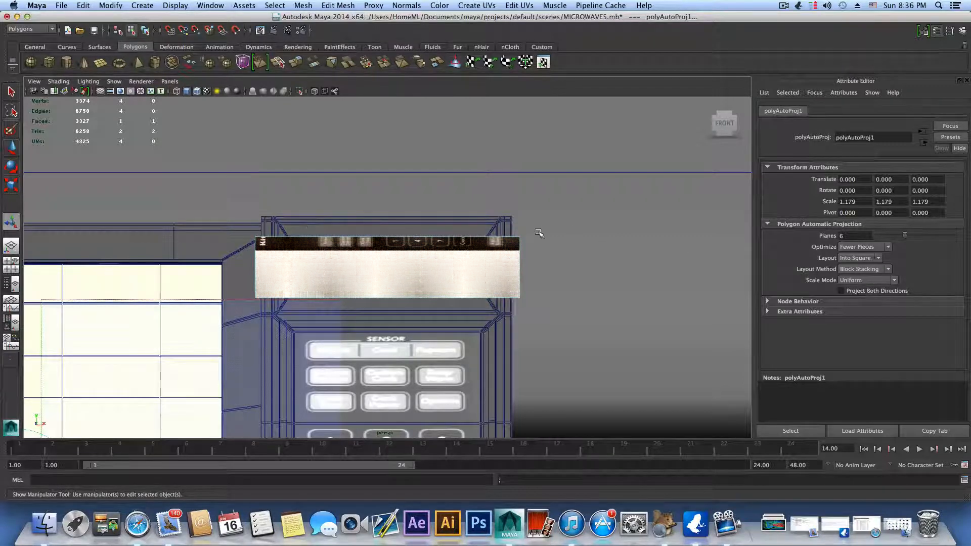
Step: Select the face of the textured plate above the keypad and open its UVs in the UV Texture Editor
scroll(393, 360, down, 5)
click(399, 391)
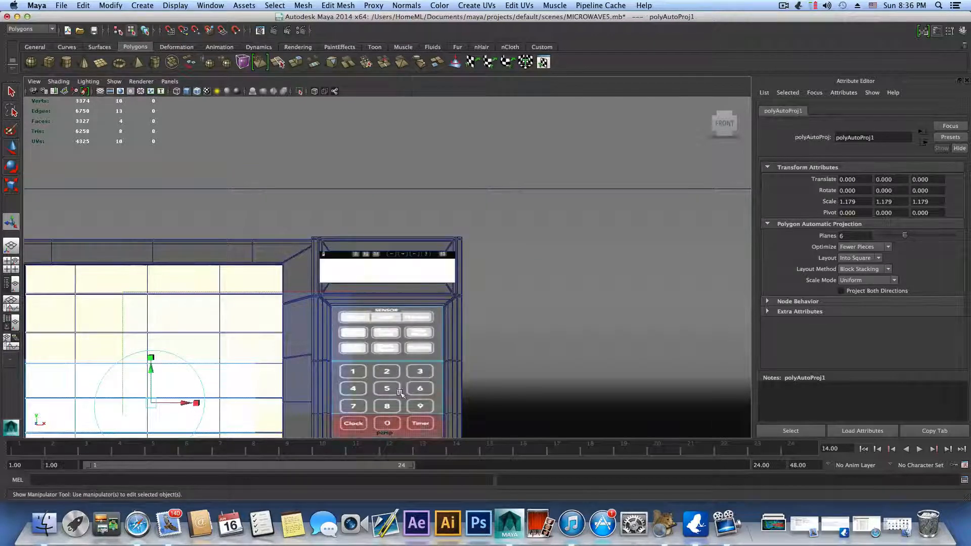
click(409, 254)
scroll(408, 319, up, 5)
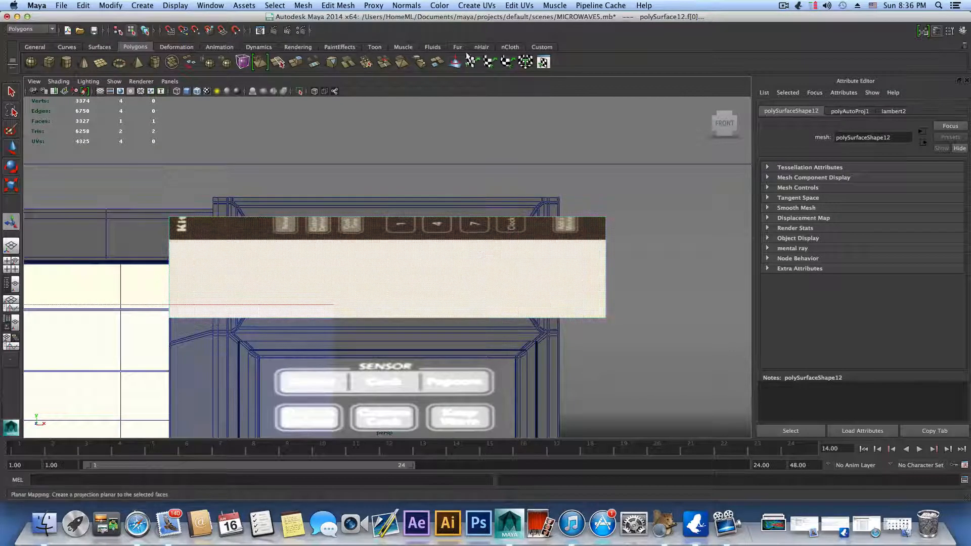
click(527, 6)
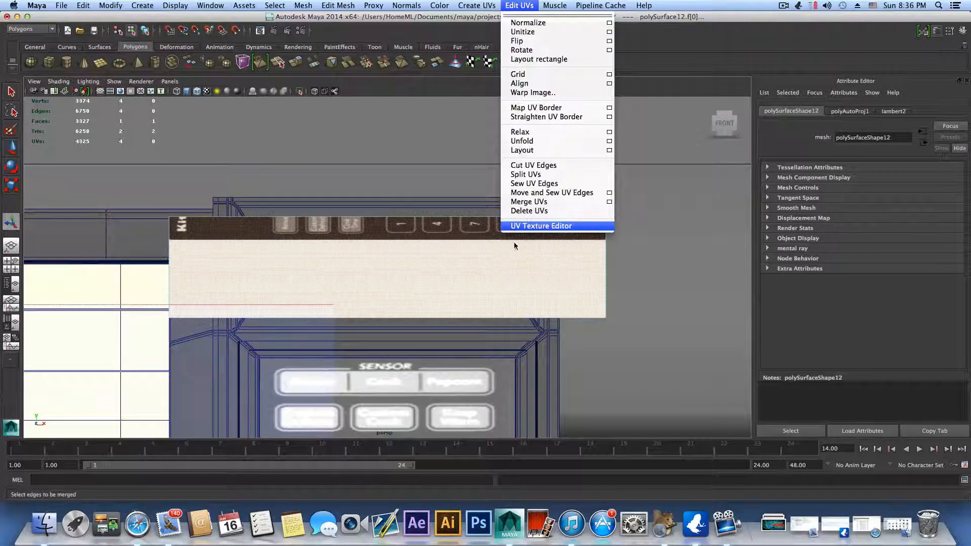
click(418, 260)
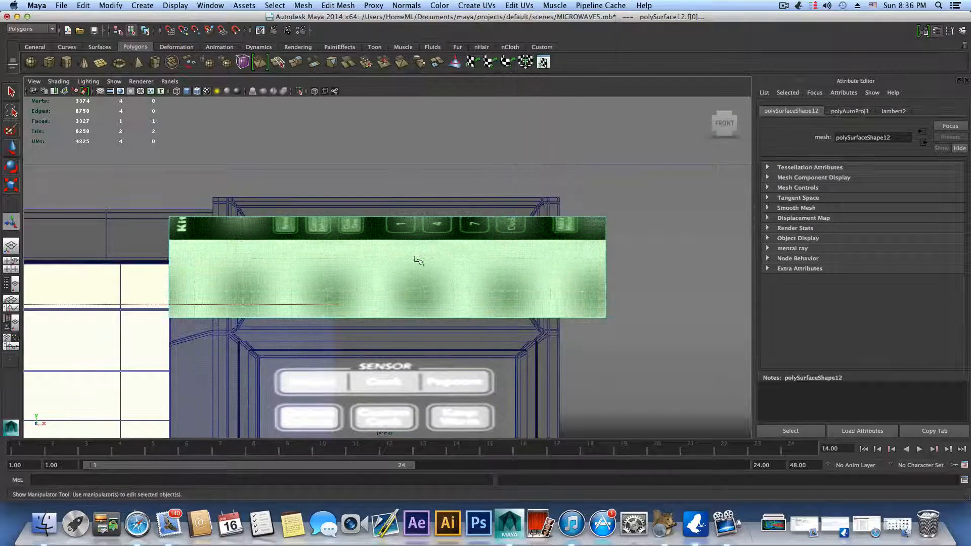
key(F8)
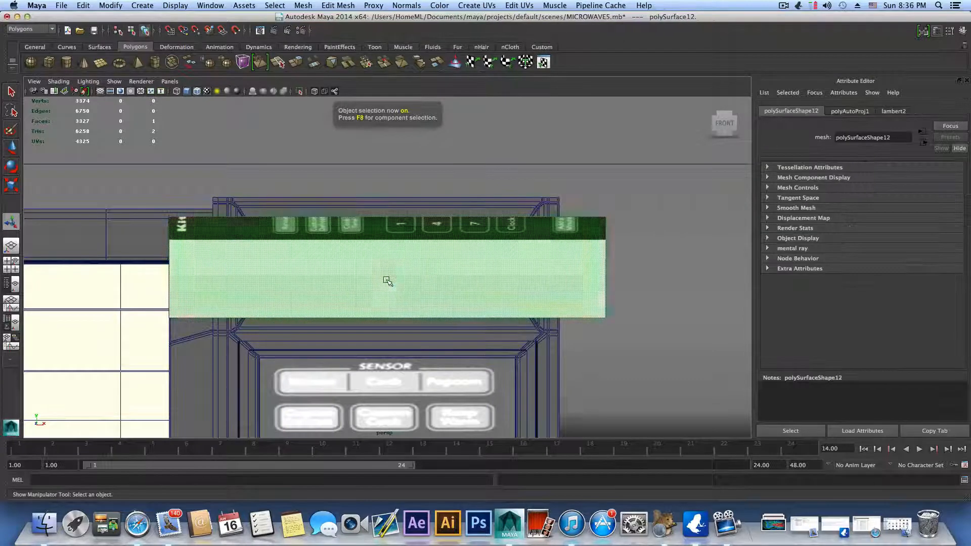
click(476, 5)
mouse_move(519, 5)
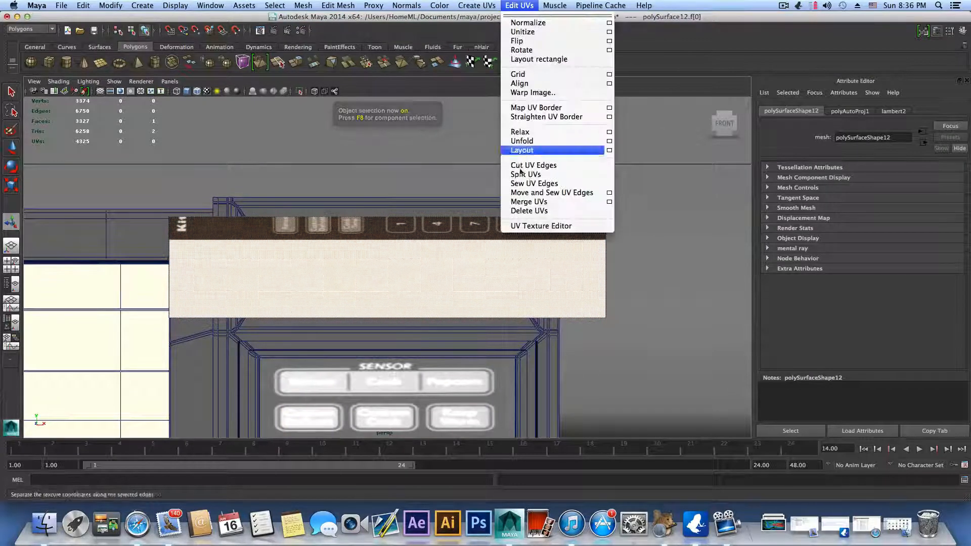
click(545, 226)
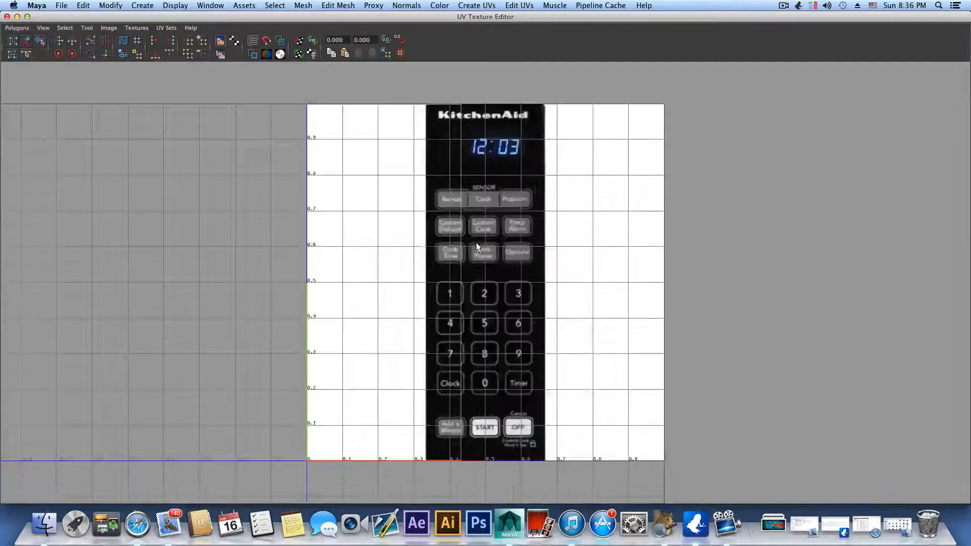
Step: Select all four UVs of the plate and check how the texture sits on it in the viewport
right_drag(460, 195, 491, 190)
drag(301, 93, 696, 452)
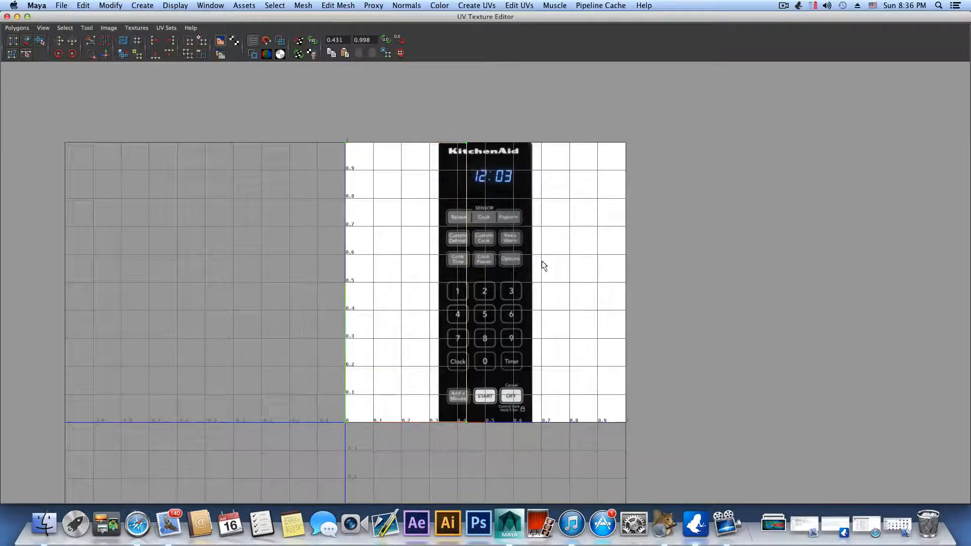
key(f)
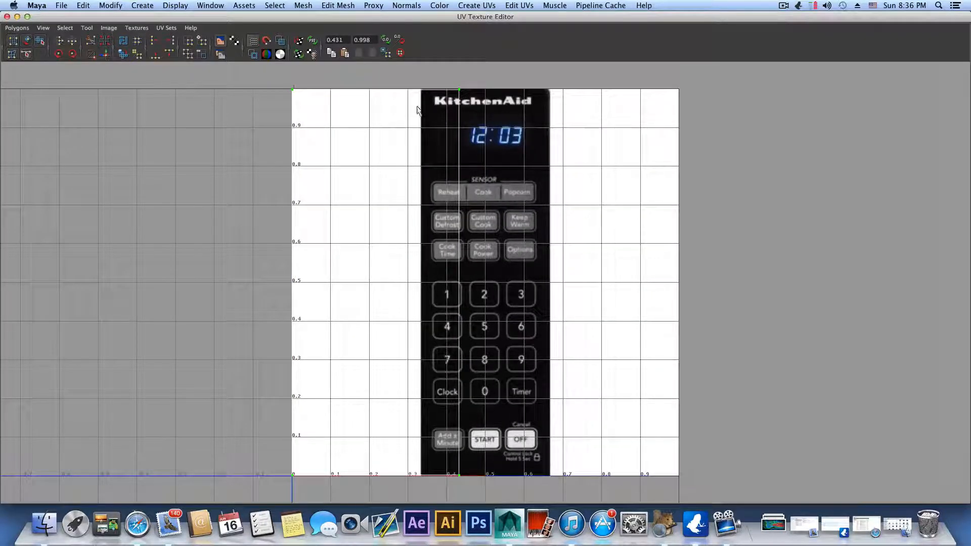
drag(316, 18, 331, 429)
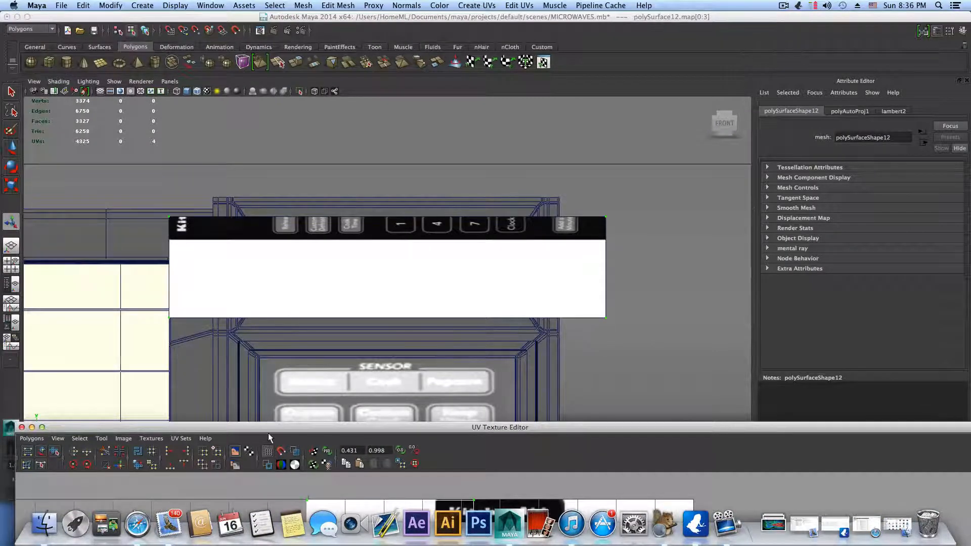
drag(269, 427, 246, 17)
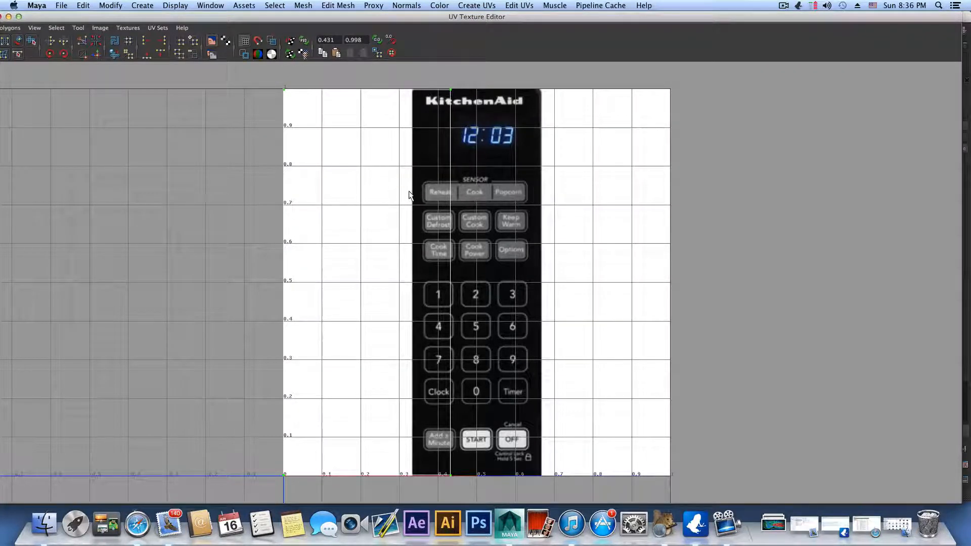
key(e)
drag(438, 22, 846, 23)
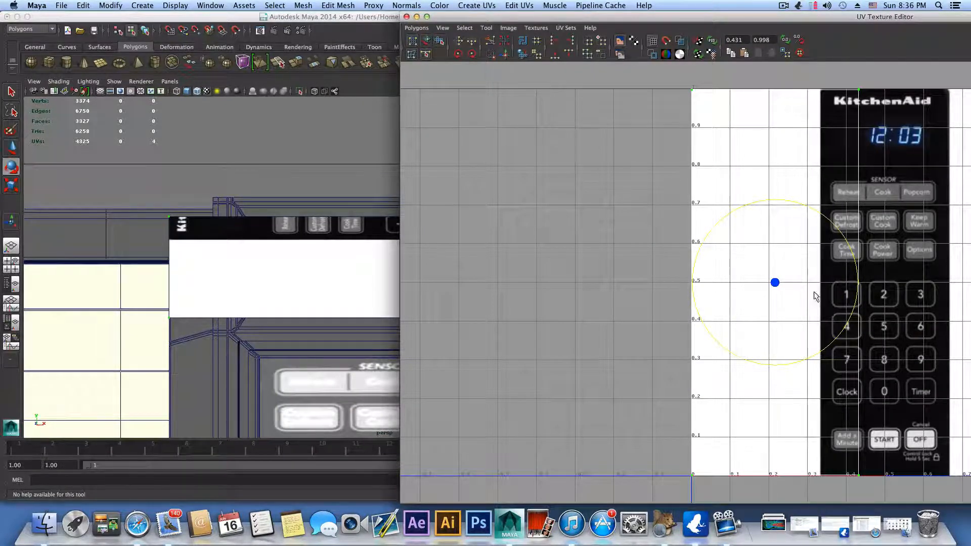
drag(691, 20, 528, 21)
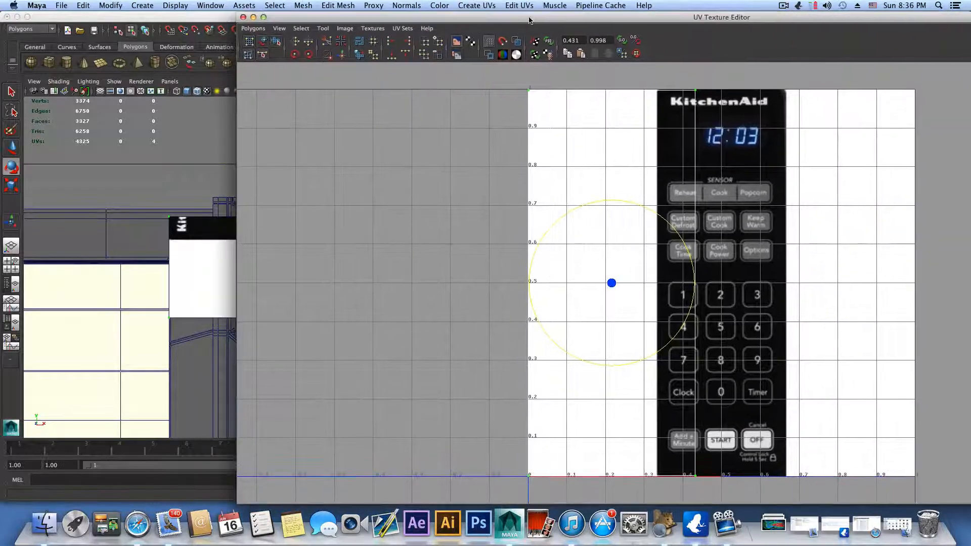
drag(655, 215, 672, 258)
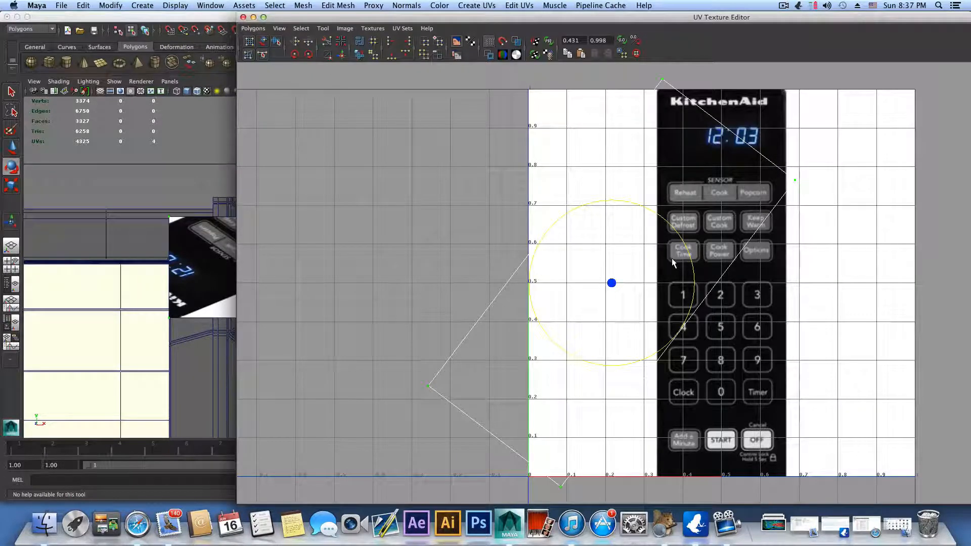
key(super+z)
Step: Rotate the plate's selected UVs counterclockwise by a quarter turn and check the texture's direction on the plate in the viewport
drag(318, 20, 438, 19)
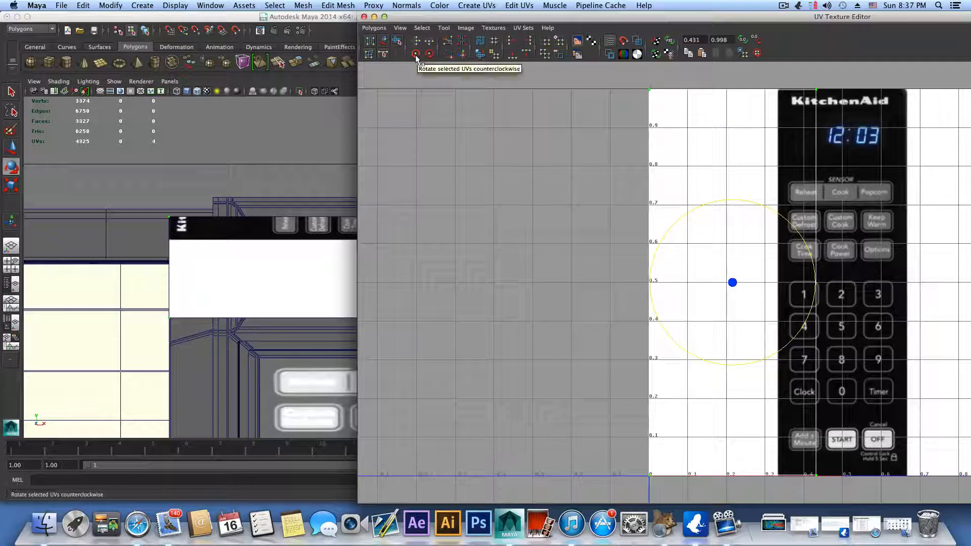
click(415, 54)
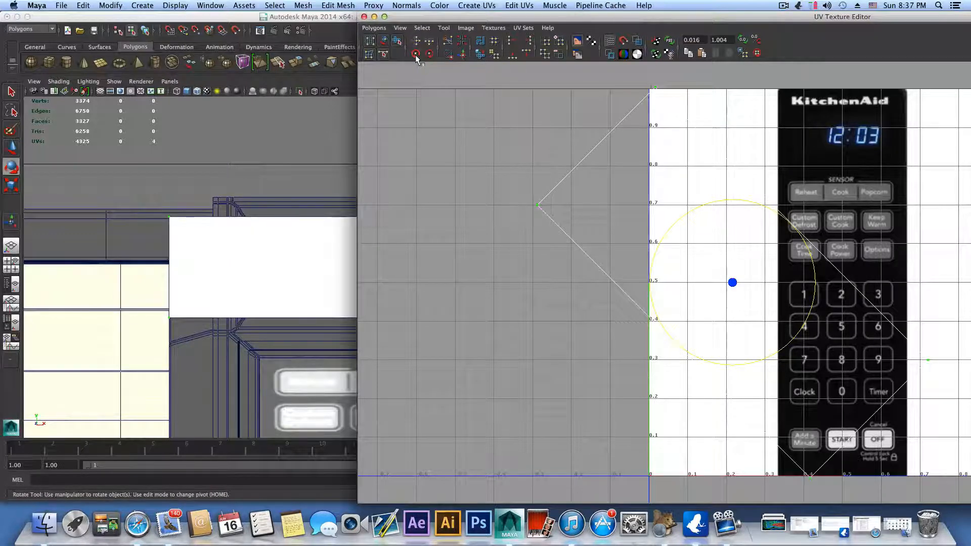
click(415, 54)
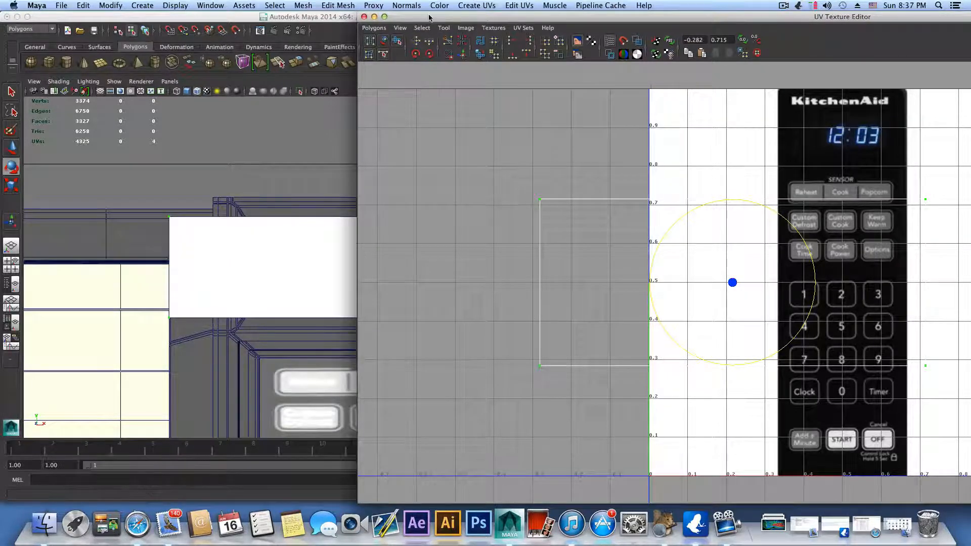
drag(429, 18, 140, 355)
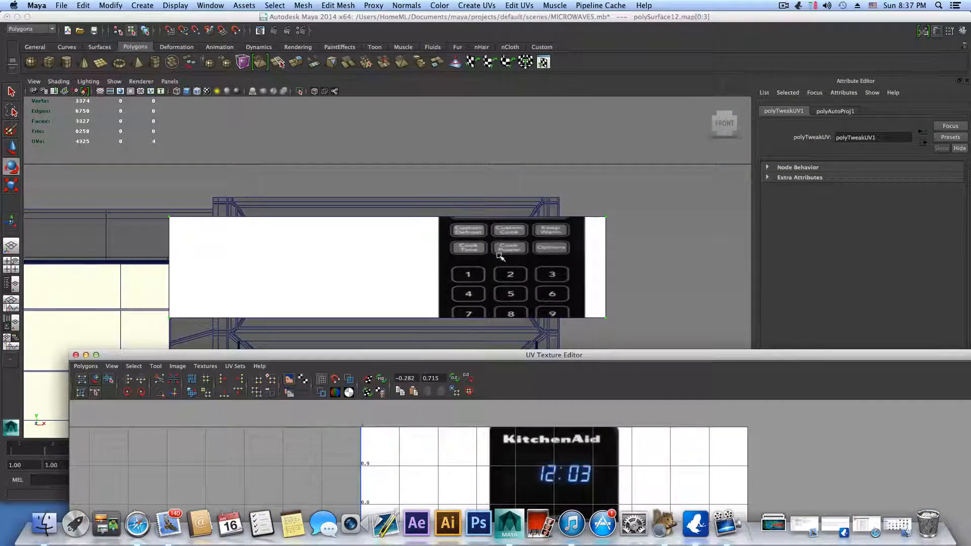
drag(434, 358, 384, 21)
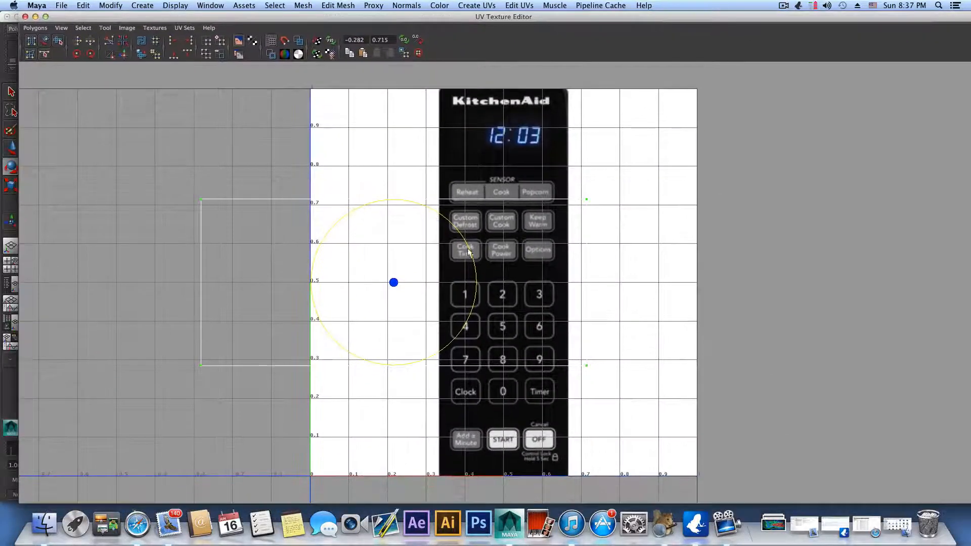
Step: Scale the plate's UVs down and move them over the 12:03 clock readout in the KitchenAid image
key(r)
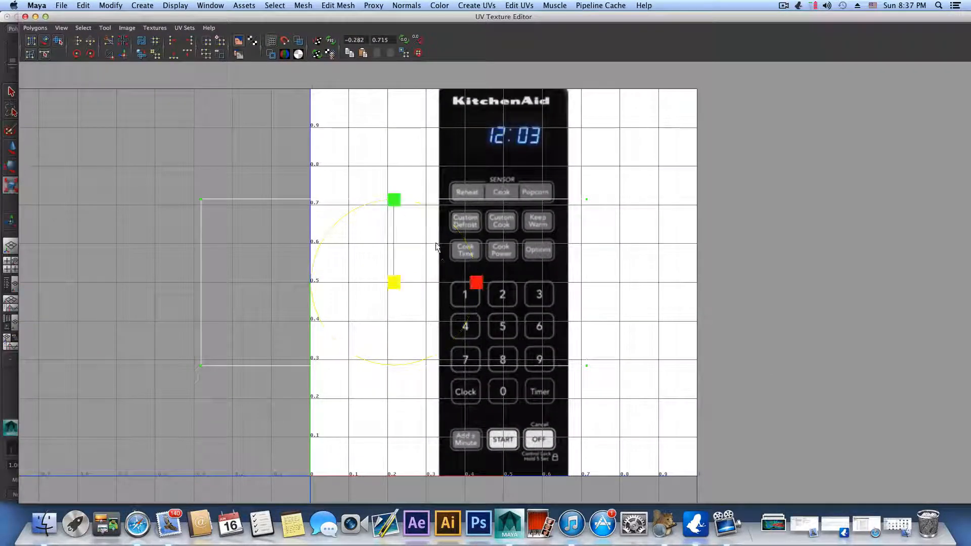
drag(393, 282, 363, 290)
key(w)
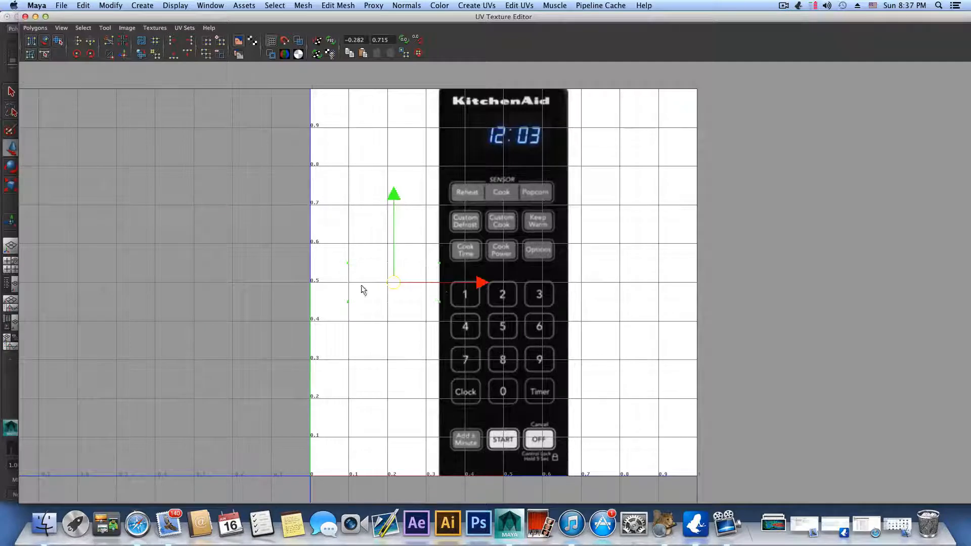
drag(475, 282, 598, 275)
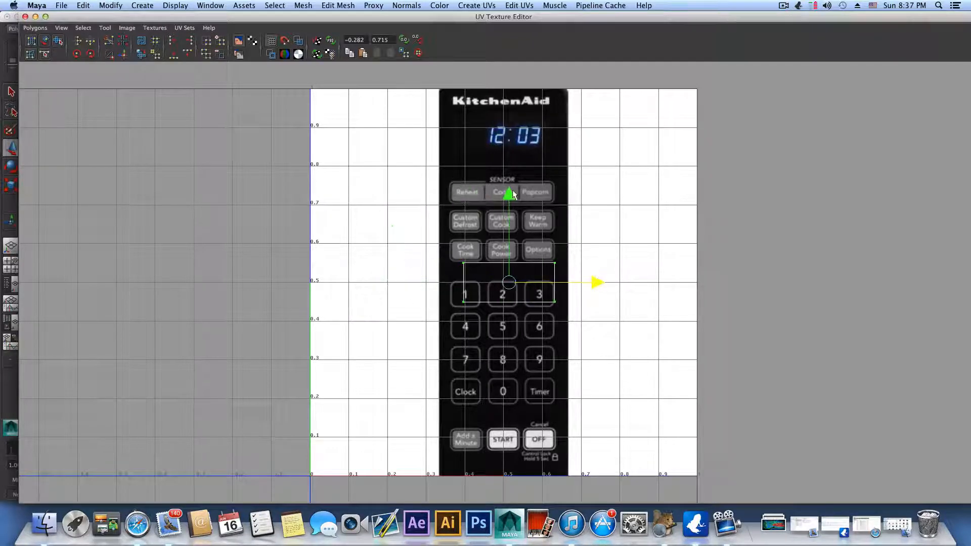
drag(512, 193, 514, 50)
drag(595, 137, 599, 136)
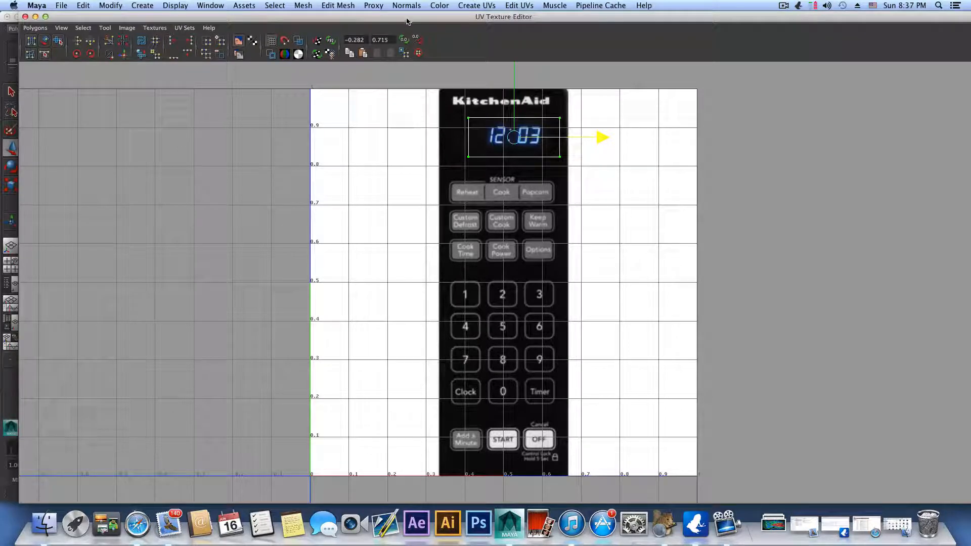
click(90, 54)
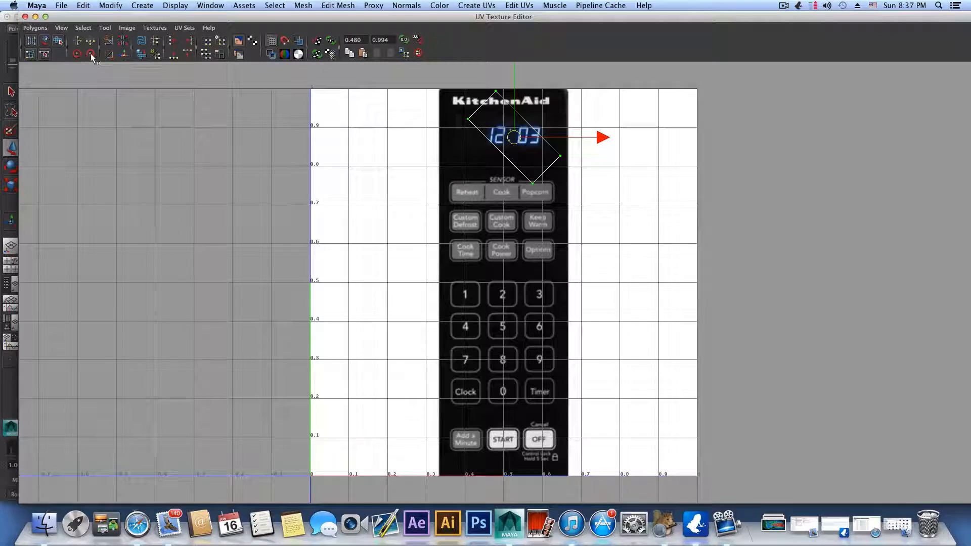
click(89, 54)
click(75, 53)
click(76, 53)
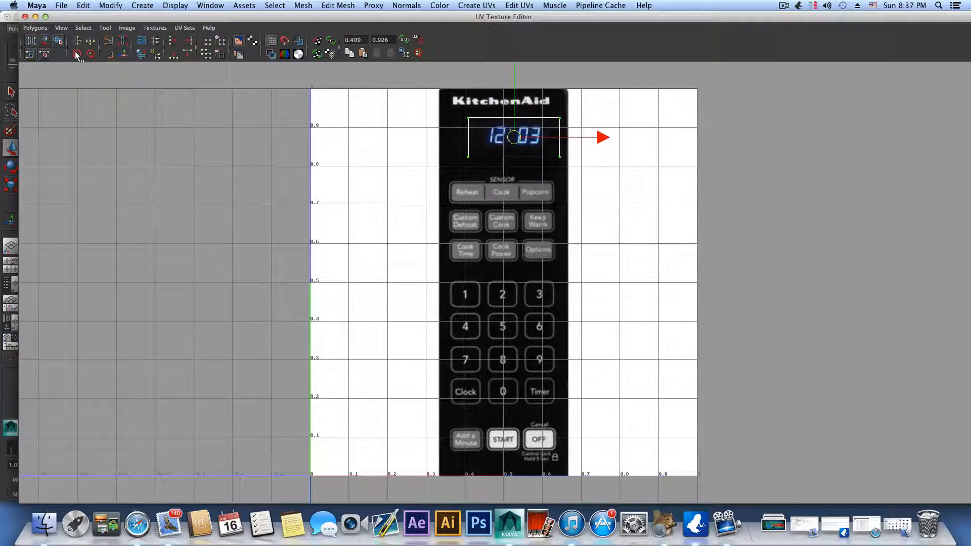
Step: Scale the UVs slightly smaller around the clock digits and widen them horizontally, with the display plate visible in the viewport
drag(127, 20, 116, 167)
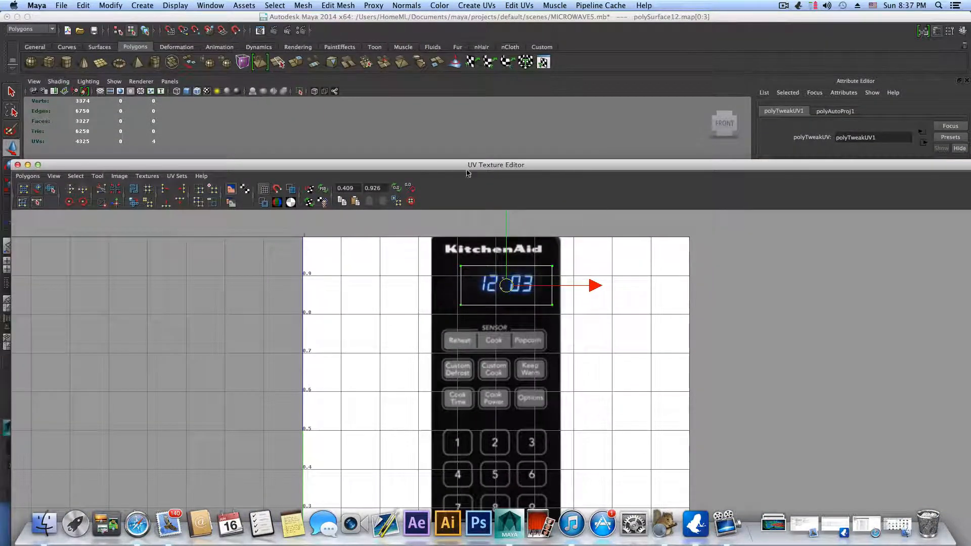
drag(445, 170, 439, 231)
key(e)
key(r)
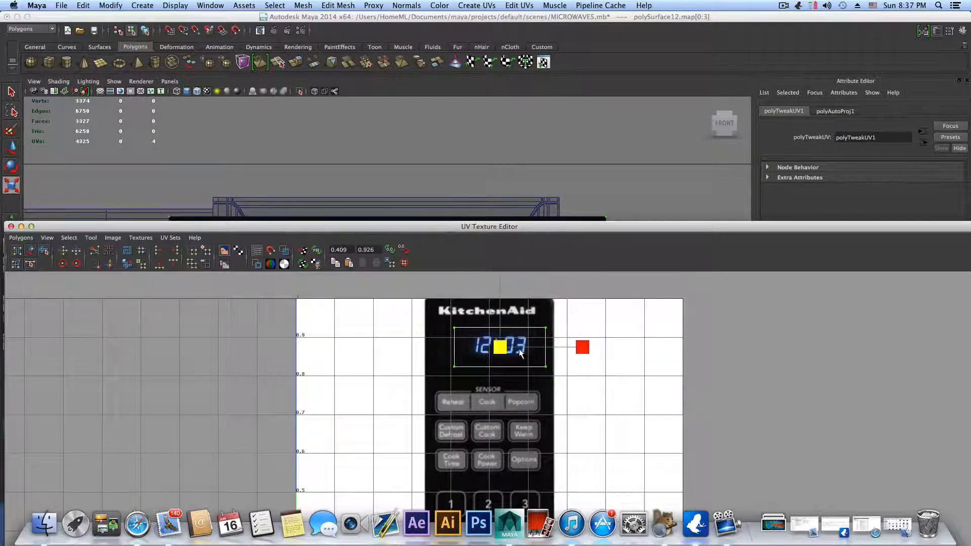
drag(502, 347, 489, 345)
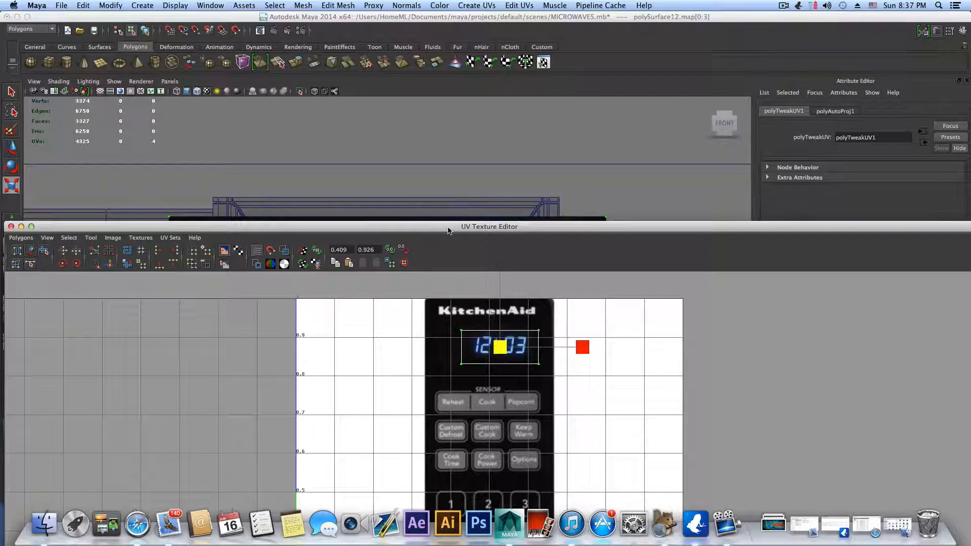
drag(448, 231, 440, 328)
drag(492, 444, 522, 448)
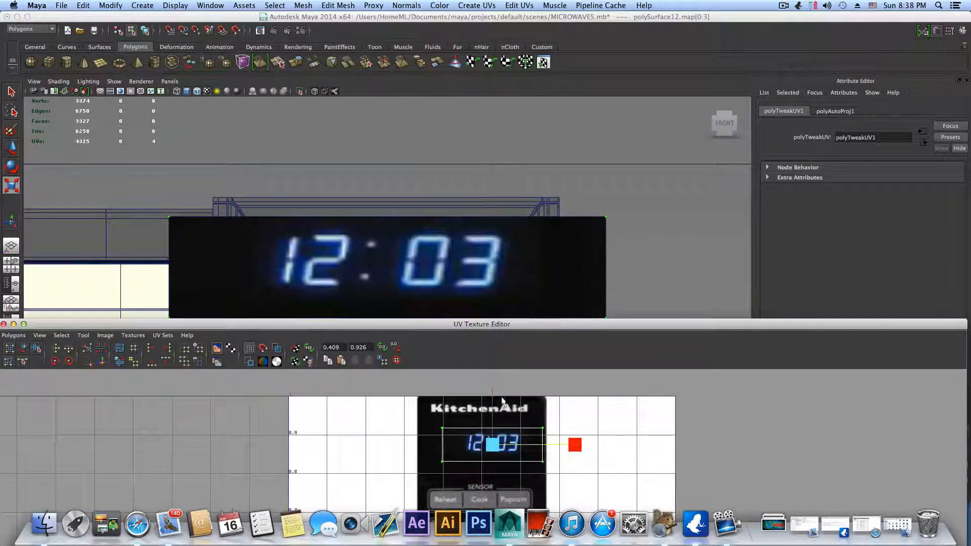
Step: Stretch the UVs vertically and nudge them into place so the 12:03 digits sit well proportioned on the display plate
scroll(502, 399, down, 3)
drag(494, 392, 498, 368)
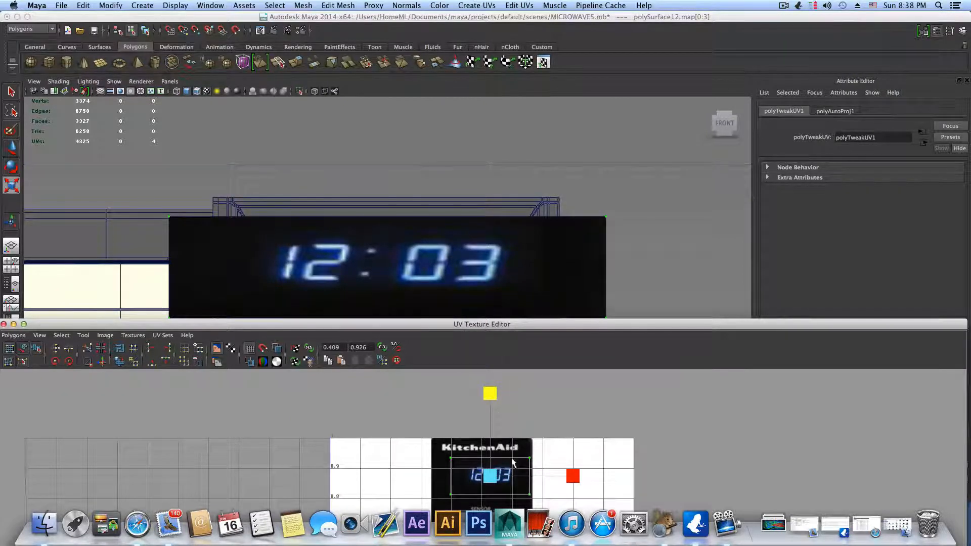
key(w)
drag(493, 386, 492, 383)
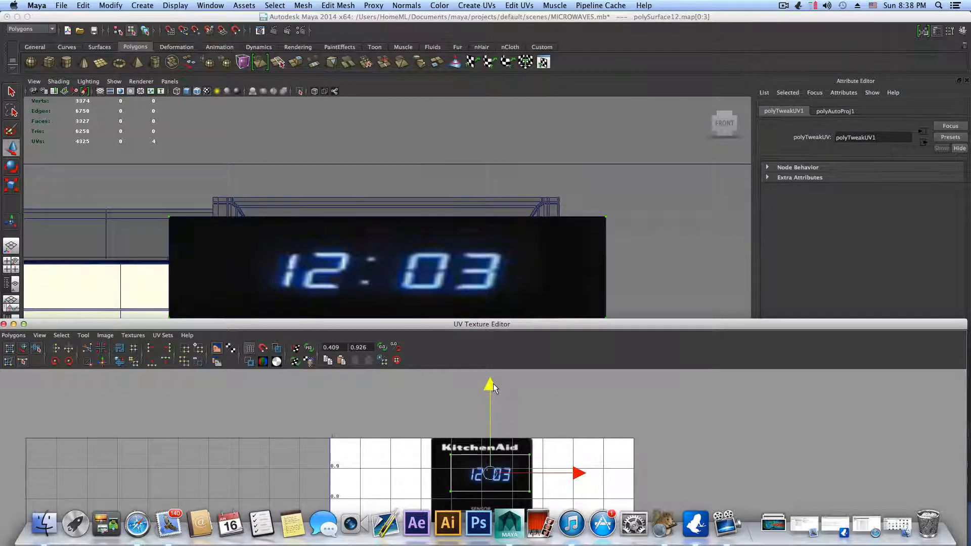
scroll(509, 284, down, 5)
alt+drag(512, 294, 511, 307)
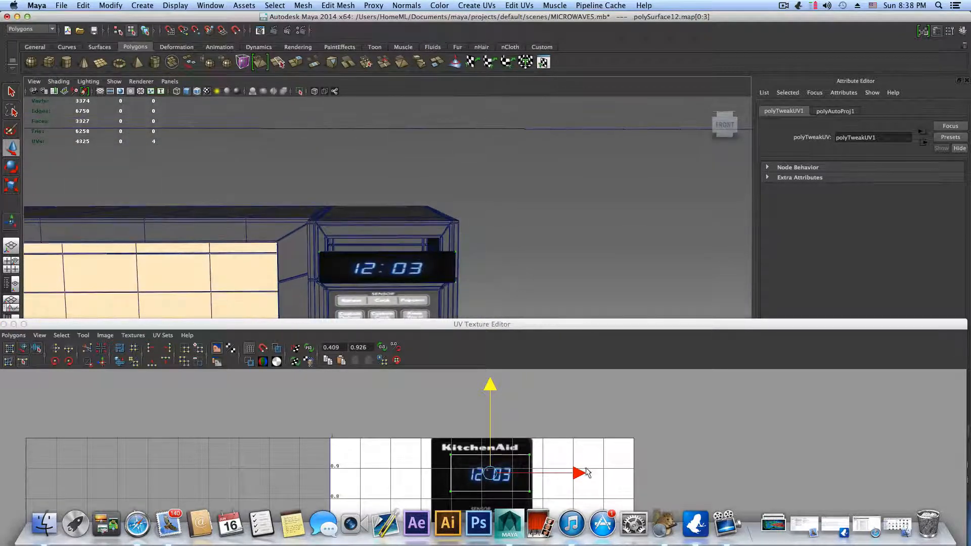
click(581, 471)
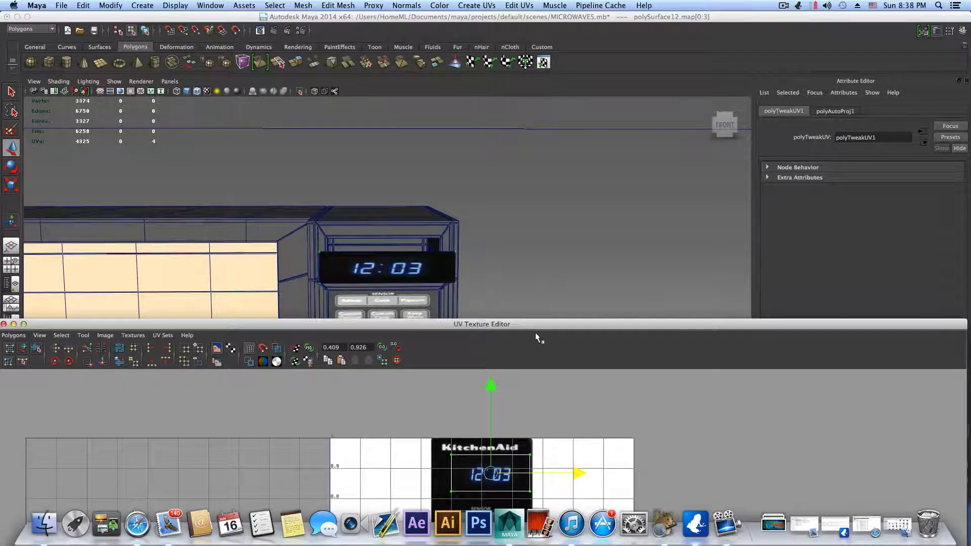
Step: Return to object selection mode and close the UV Texture Editor
key(F8)
drag(44, 326, 90, 305)
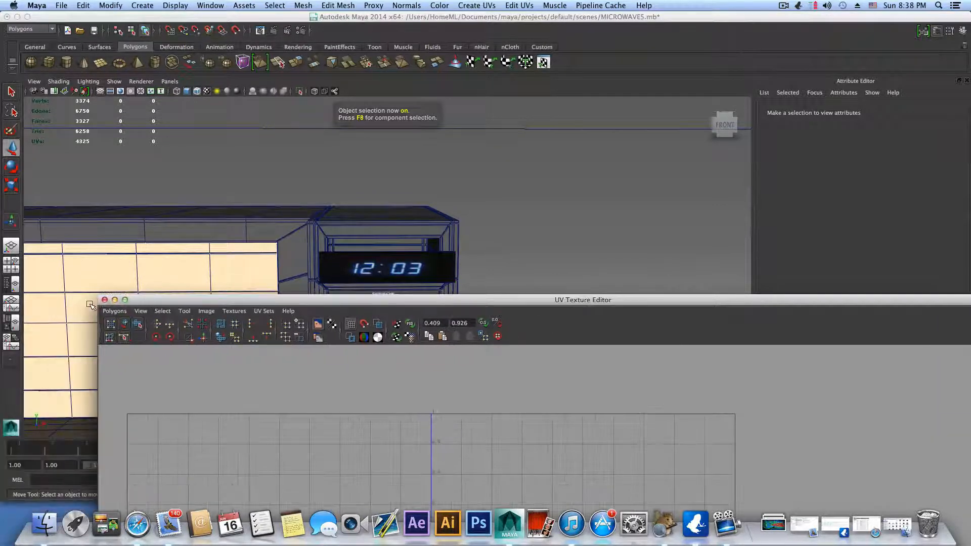
click(104, 299)
Step: Select the 12:03 display plate and center its pivot
click(410, 268)
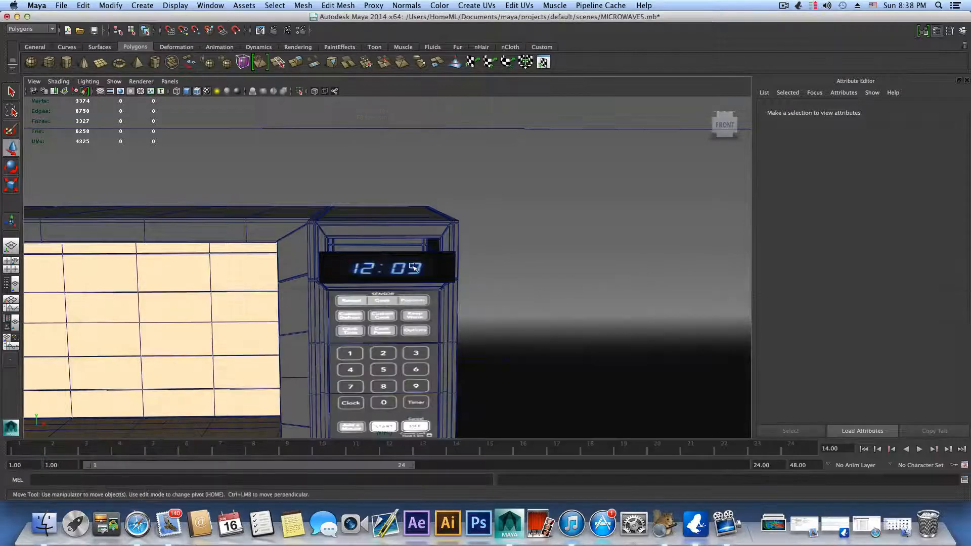
alt+drag(463, 275, 414, 280)
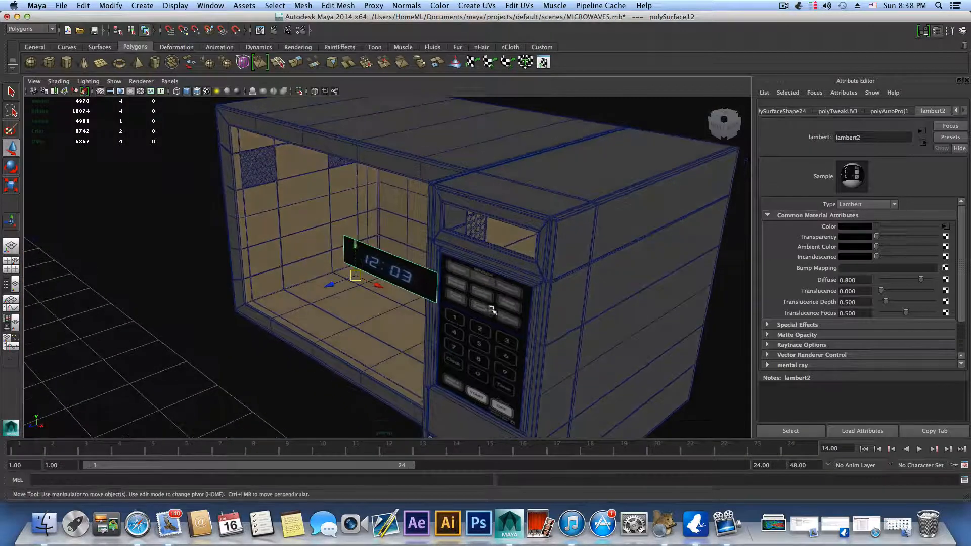
click(110, 5)
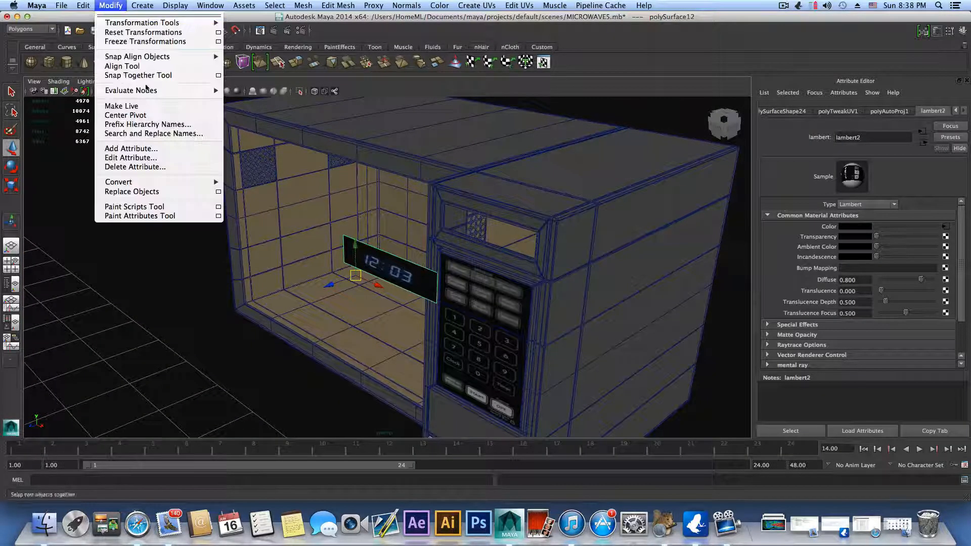
click(137, 120)
Step: Examine the display plate's position against the recess and keypad from an angle, leaving the display plate selected
alt+drag(464, 334, 483, 327)
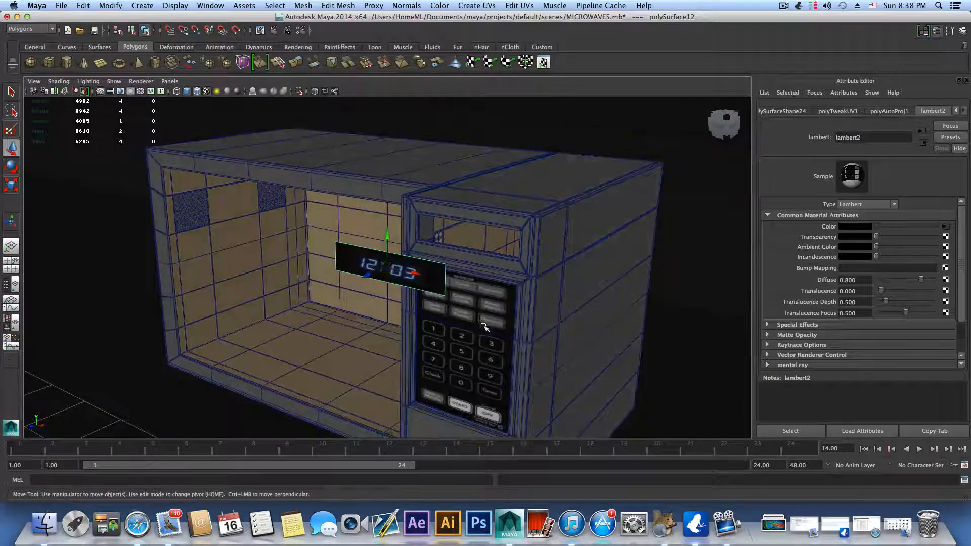
alt+drag(387, 318, 435, 300)
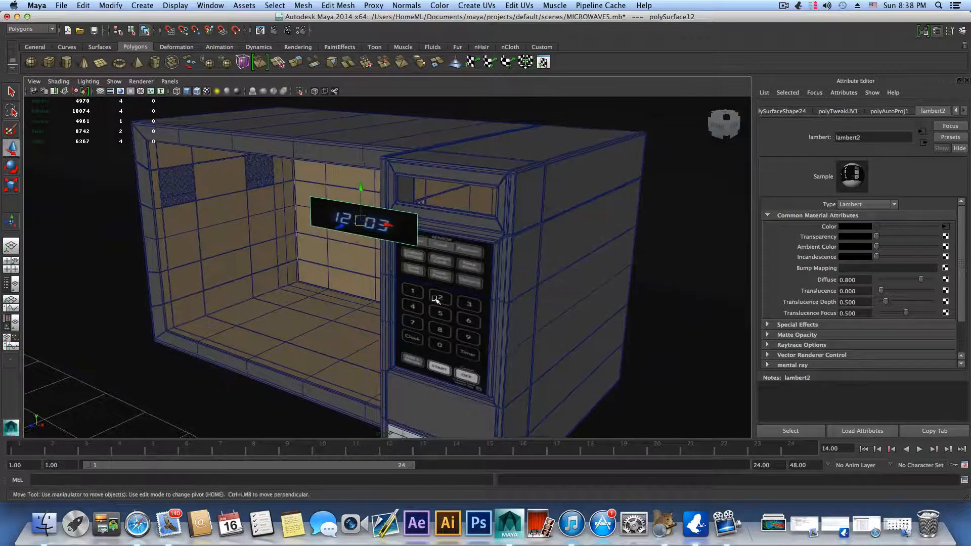
click(419, 330)
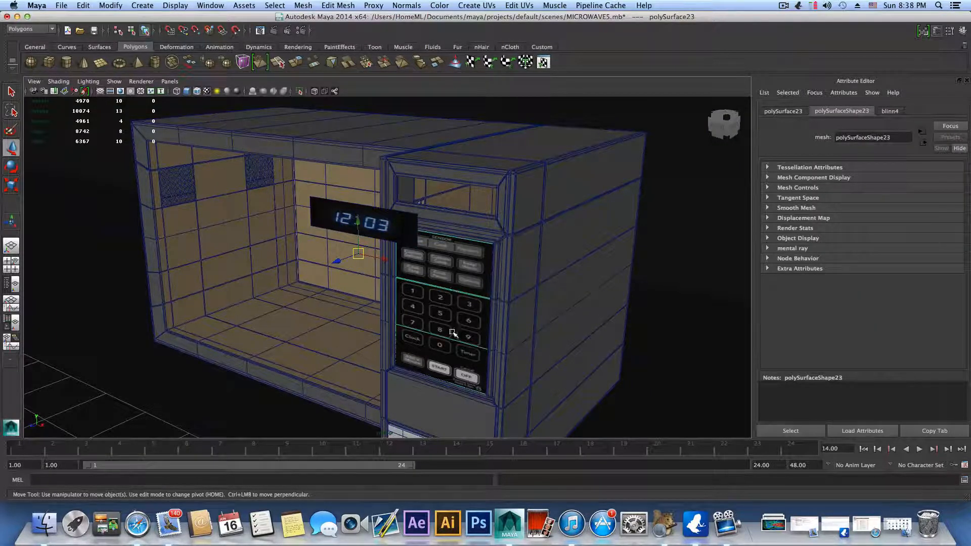
click(407, 224)
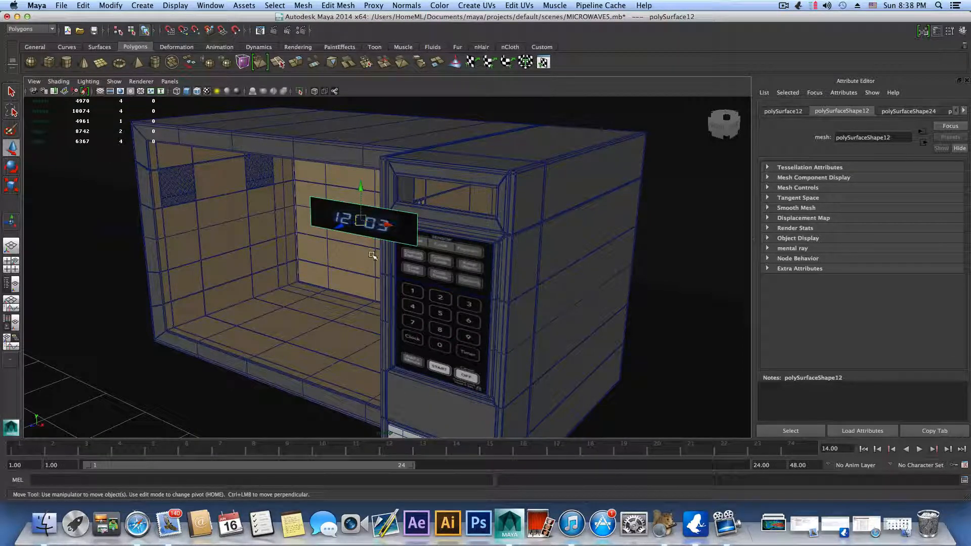
Step: Open the 12:03 display plate's Lambert material and rename it watch
click(963, 110)
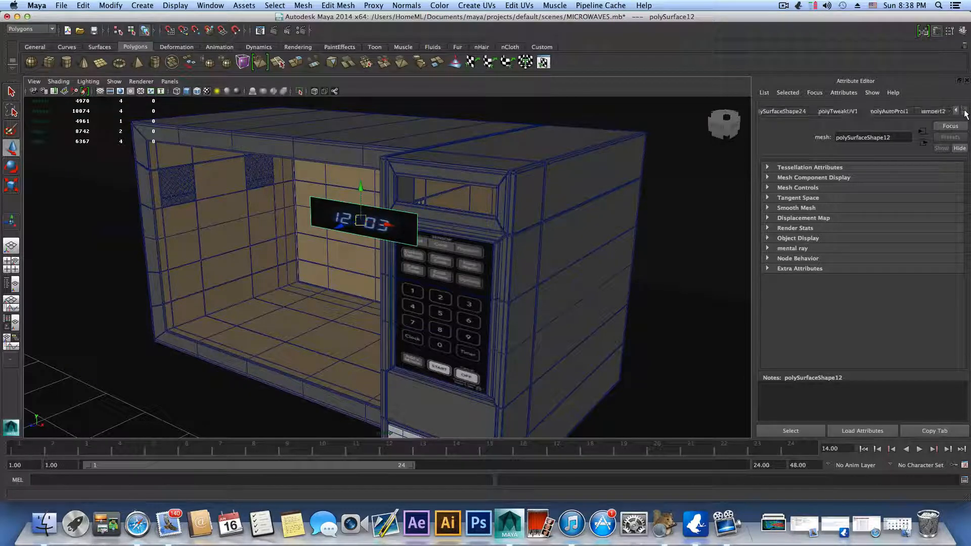
click(940, 111)
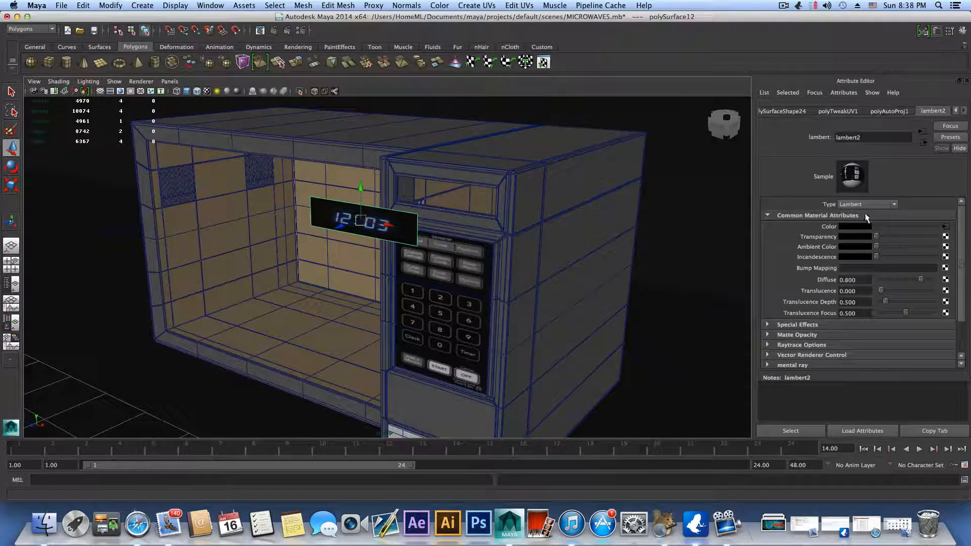
double_click(870, 138)
text(wa)
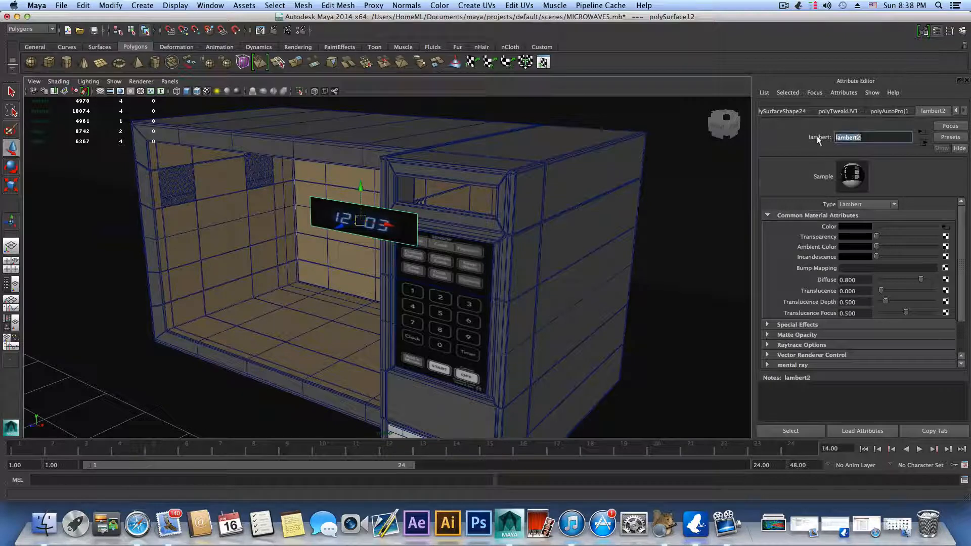
text(tch)
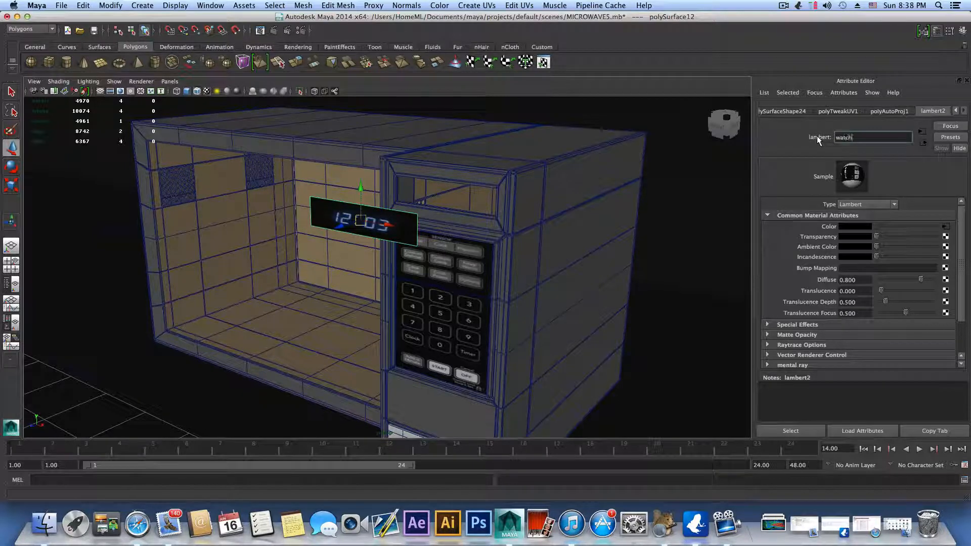
key(Return)
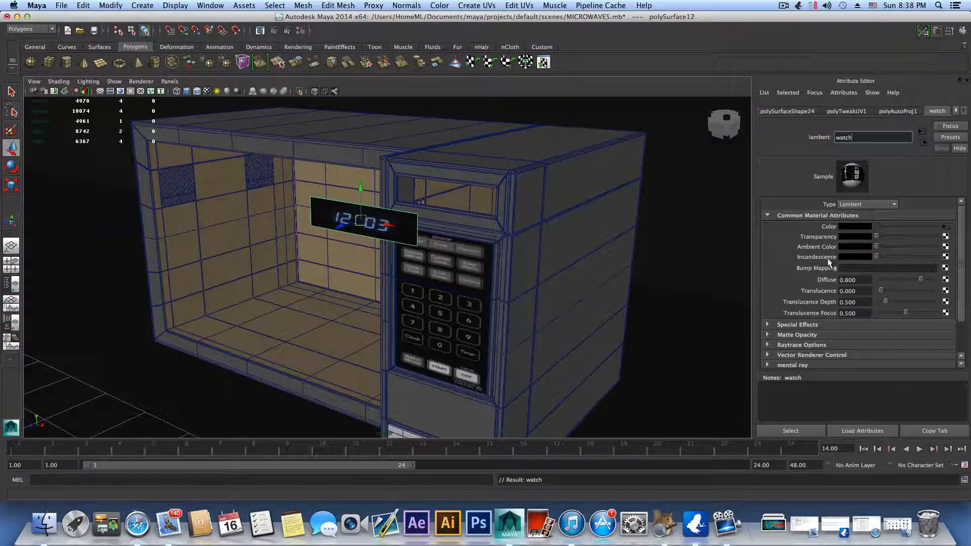
Step: Raise the watch material's incandescence to full white and its ambient color to light grey
drag(876, 253, 944, 247)
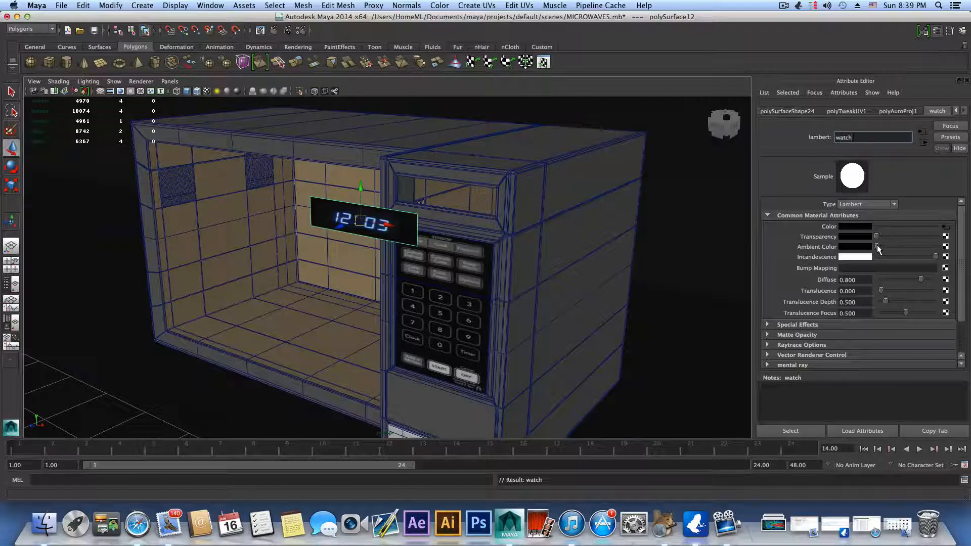
drag(878, 245, 919, 248)
scroll(383, 310, down, 4)
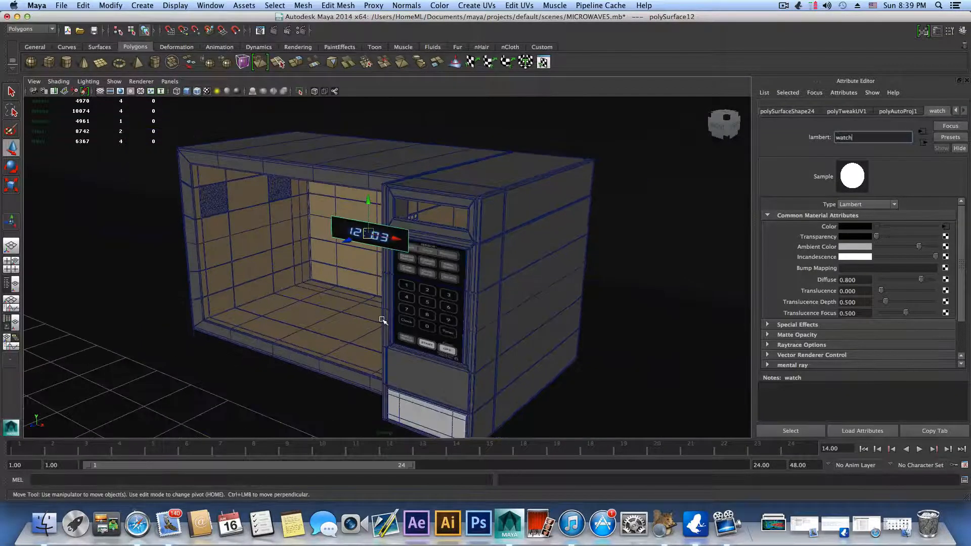
alt+drag(383, 318, 472, 303)
scroll(594, 322, up, 5)
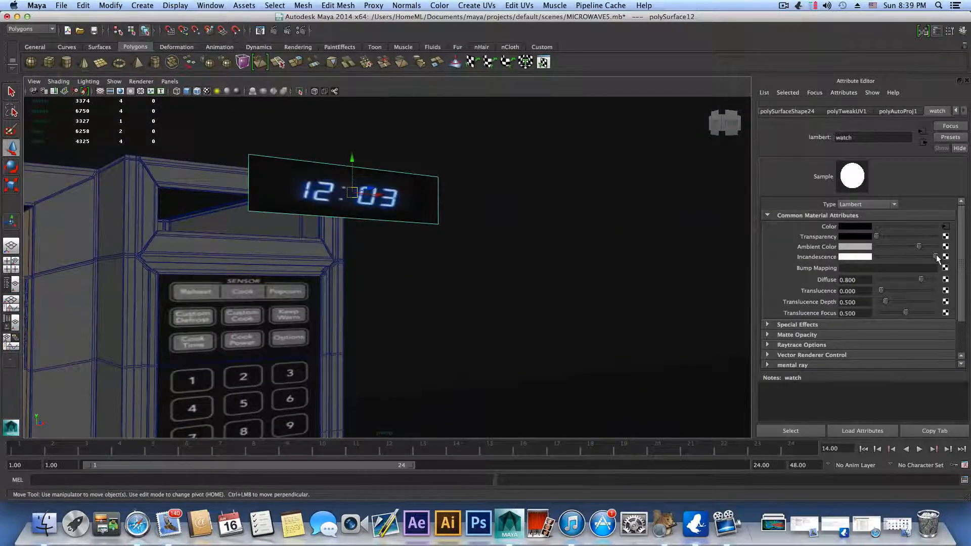
mouse_move(935, 254)
mouse_down()
mouse_move(854, 264)
mouse_move(946, 267)
mouse_up()
alt+drag(527, 231, 549, 235)
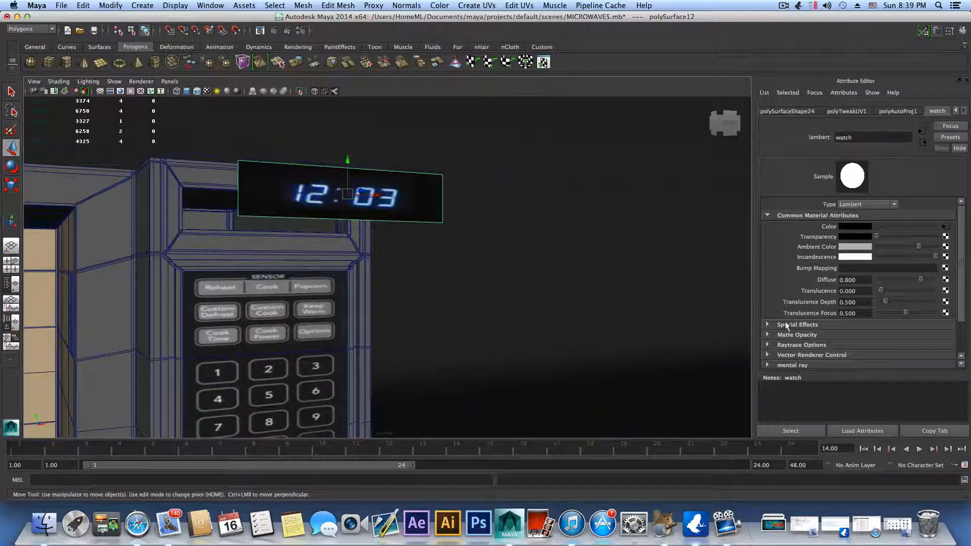
Step: Set the watch material's glow intensity to 0.030 in its special effects
click(786, 325)
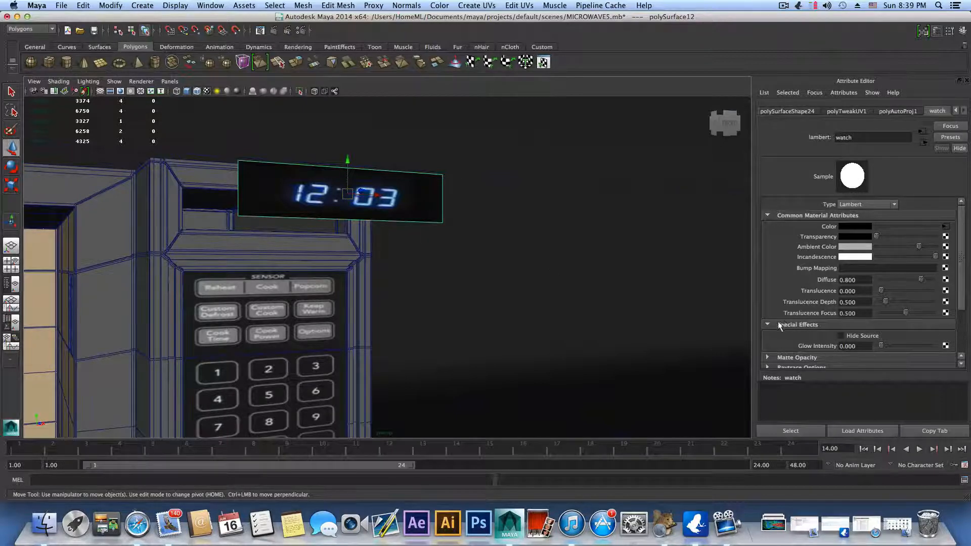
drag(867, 348, 847, 346)
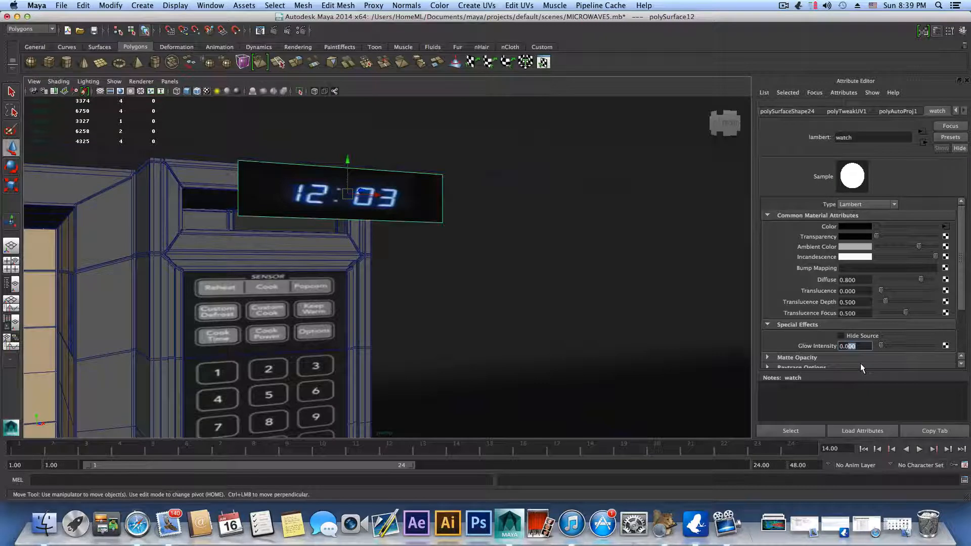
text(30)
key(Return)
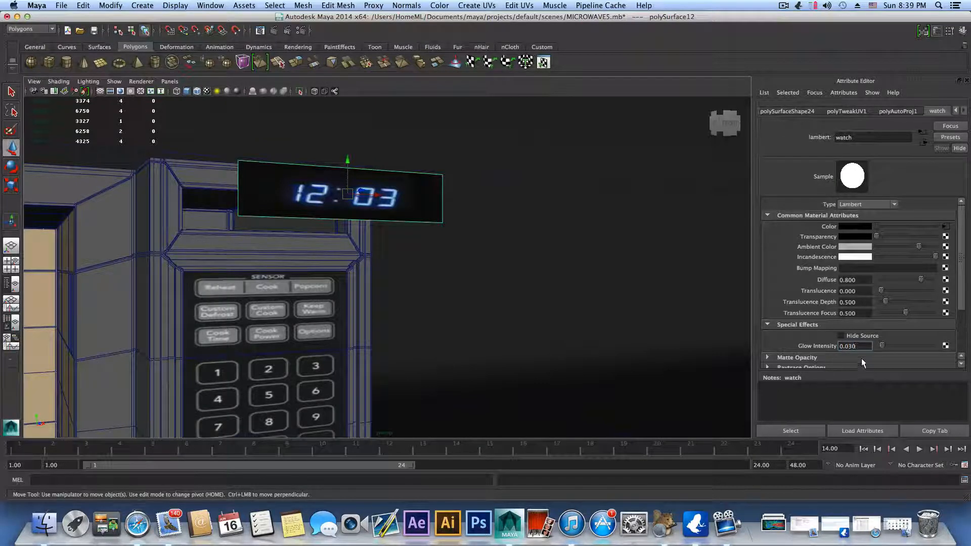
Step: Move the 12:03 display plate back into its recess above the keypad and check its fit up close
alt+drag(509, 264, 456, 276)
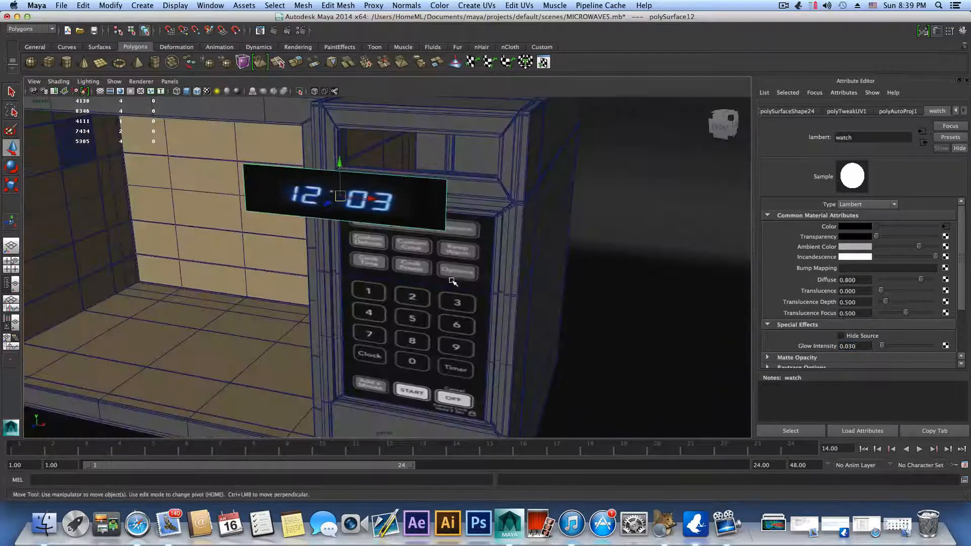
scroll(494, 311, down, 5)
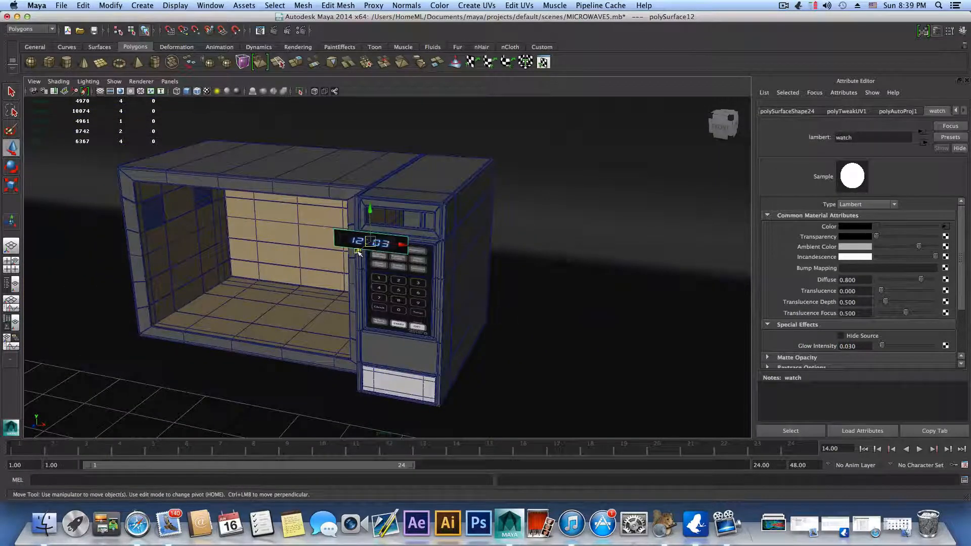
drag(358, 252, 390, 225)
scroll(430, 297, up, 6)
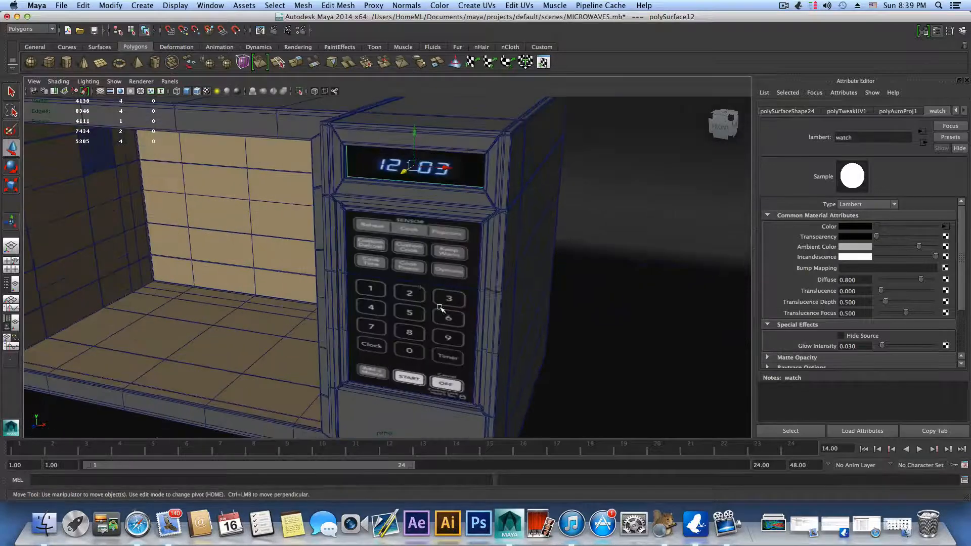
alt+middle_drag(457, 254, 355, 412)
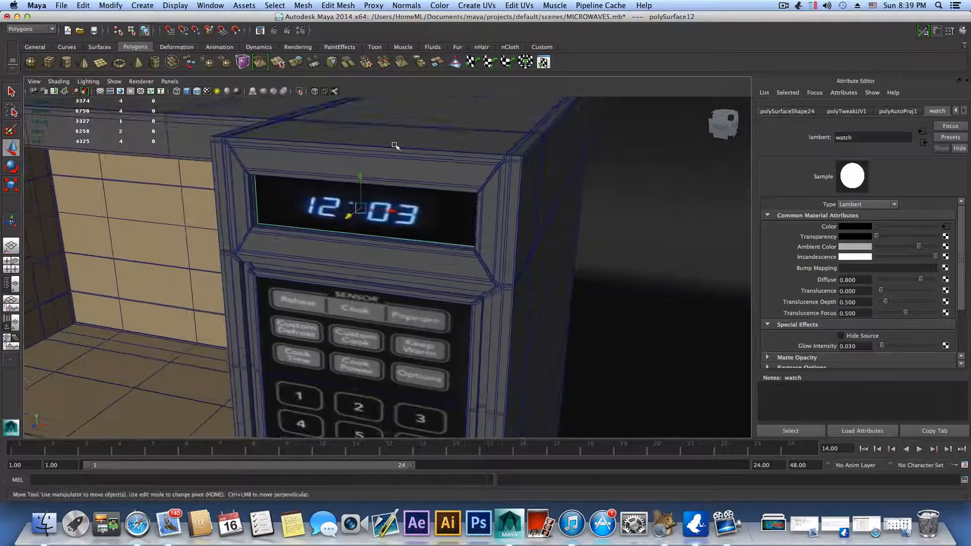
click(395, 145)
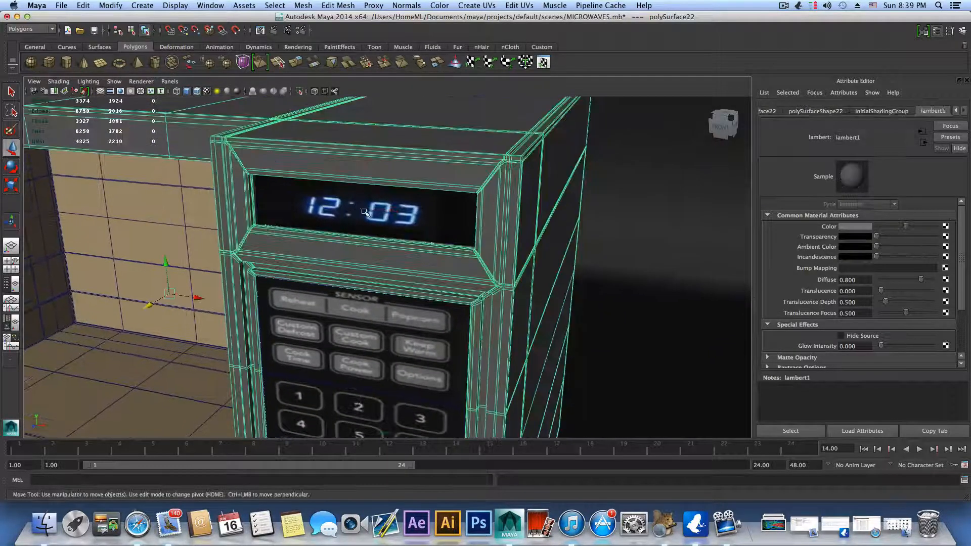
click(358, 212)
drag(349, 214, 346, 217)
scroll(349, 227, down, 10)
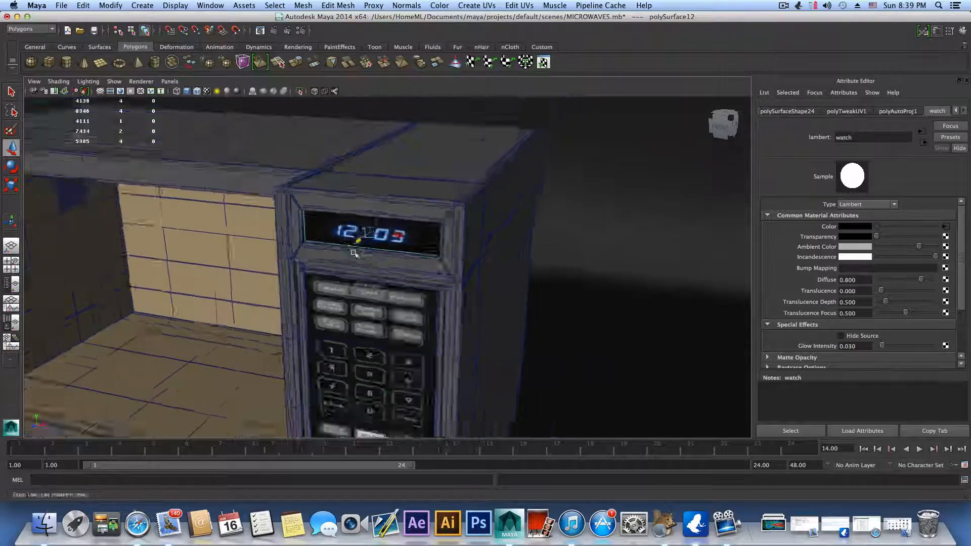
Step: Move the loose grey cover plate from the floor grid up to just in front of the microwave's display recess
click(242, 391)
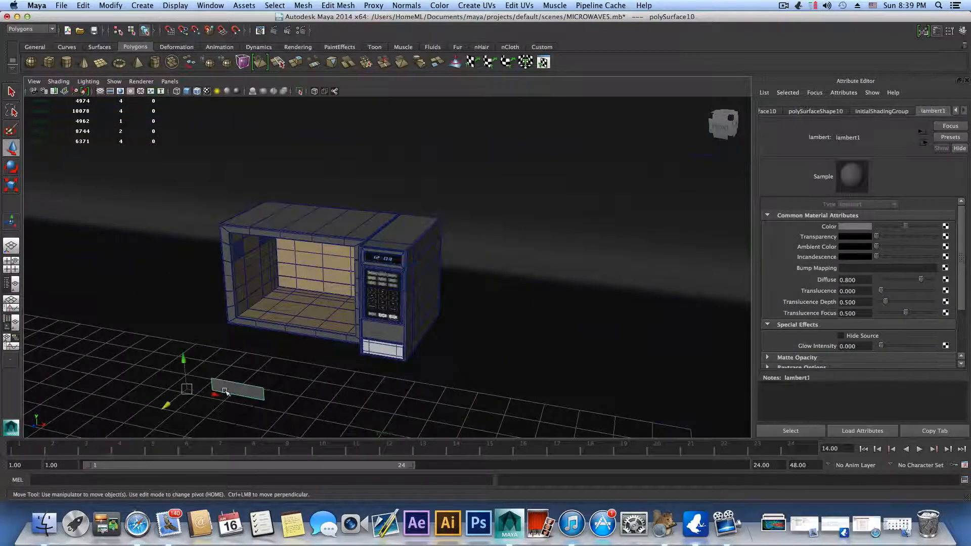
drag(167, 400, 320, 282)
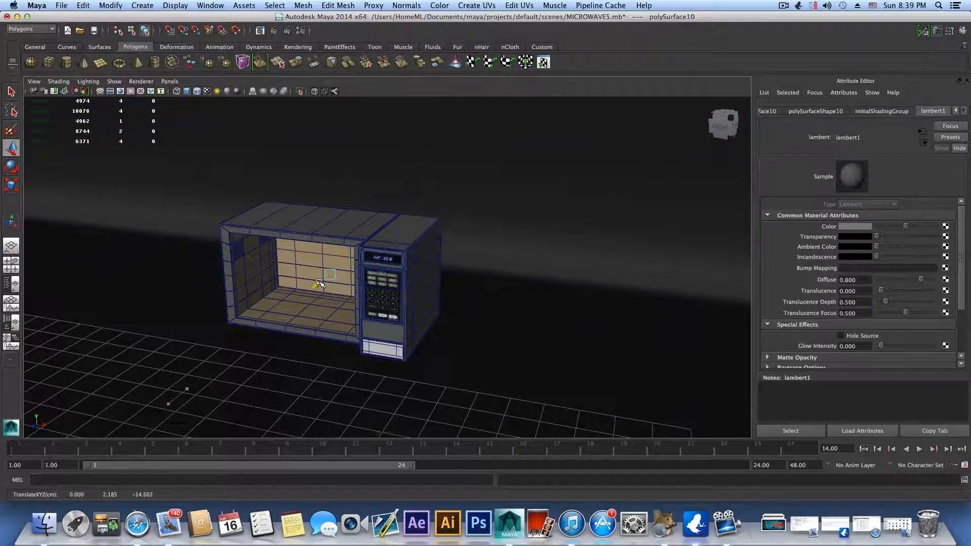
scroll(537, 263, up, 8)
scroll(537, 263, up, 8)
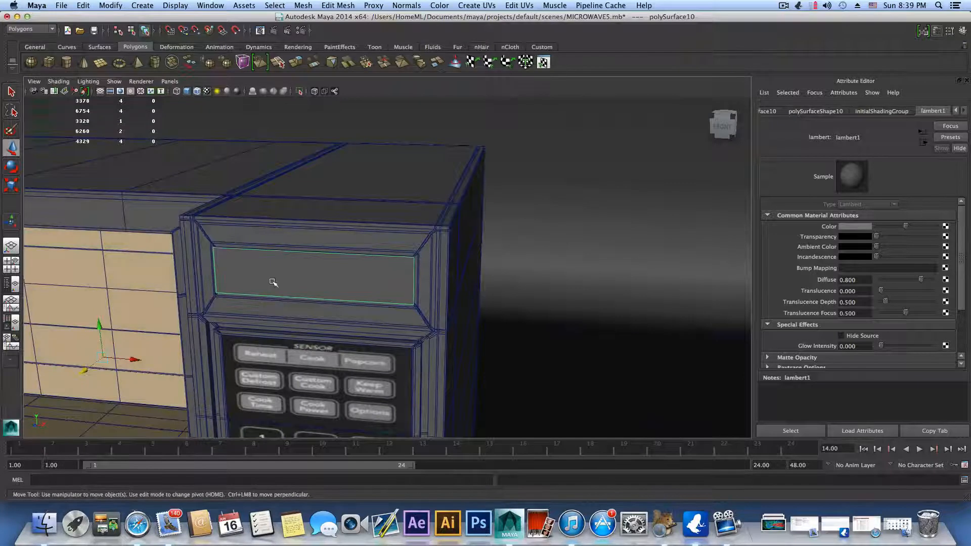
alt+middle_drag(284, 284, 309, 266)
drag(102, 359, 114, 360)
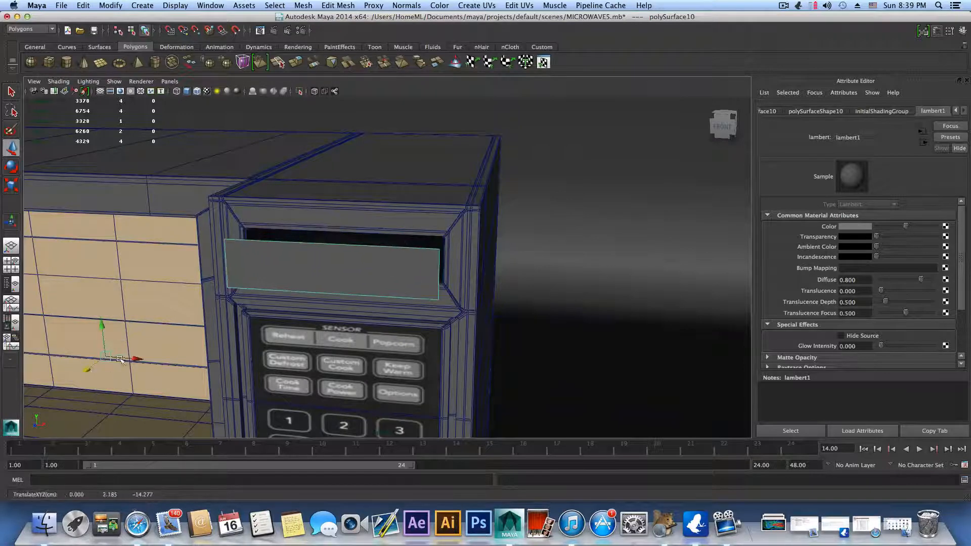
Step: Assign the existing dielectric_material1 to the cover plate in front of the display
right_click(336, 265)
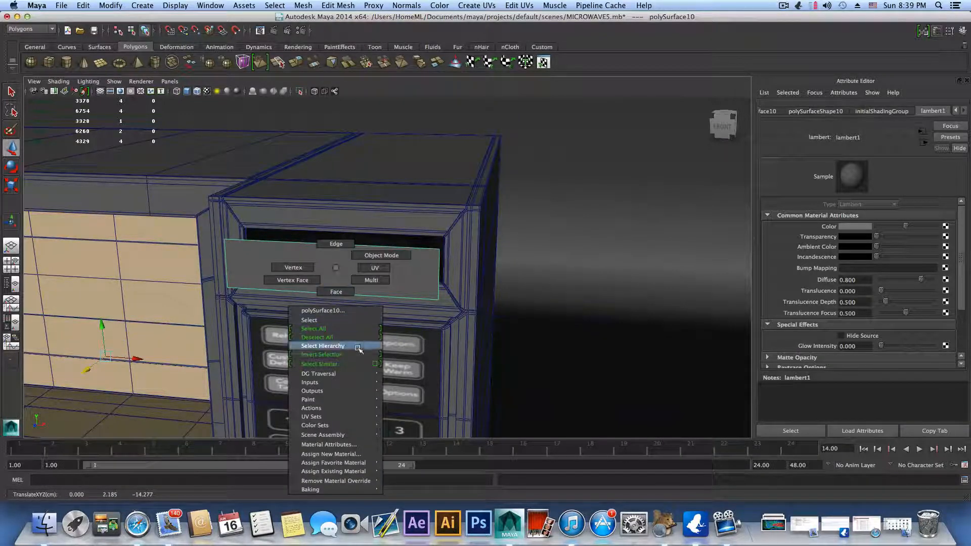
mouse_move(348, 472)
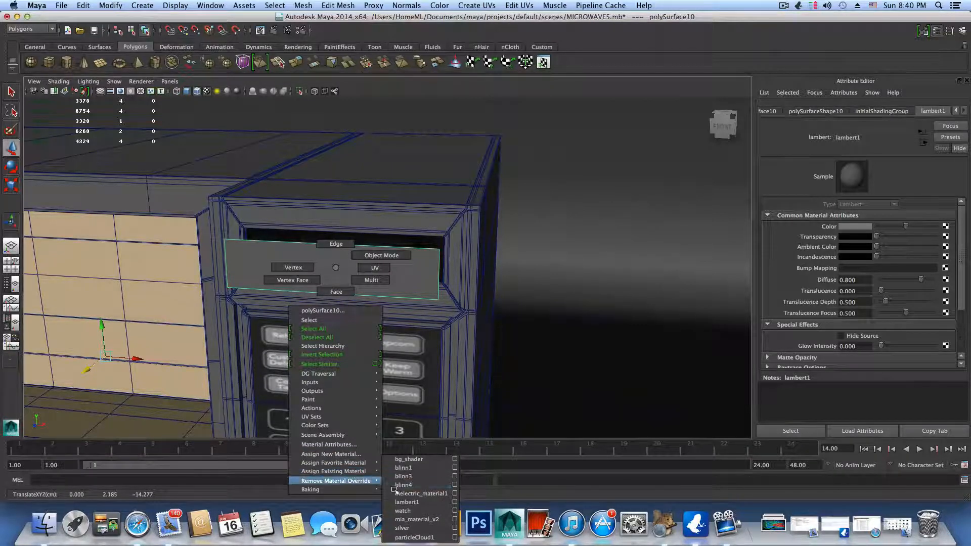
click(407, 493)
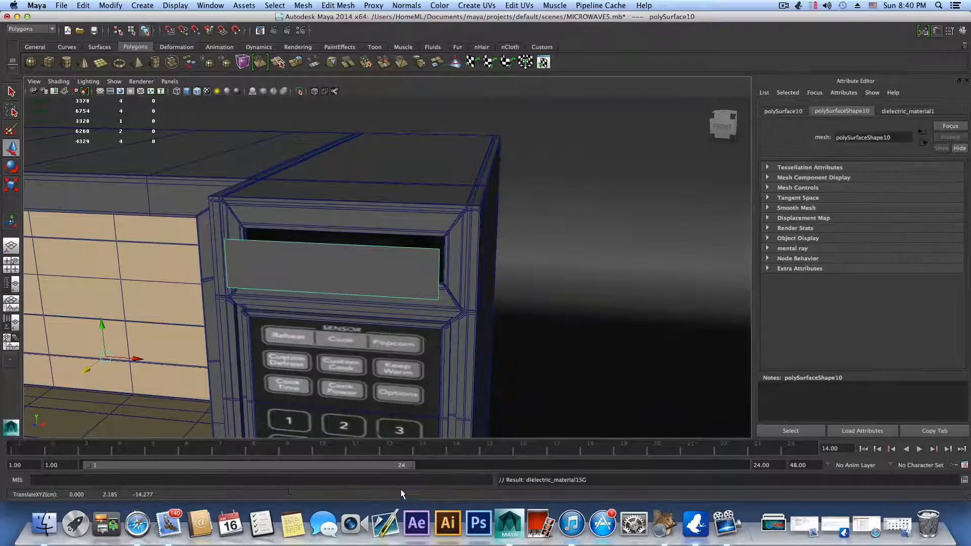
Step: Push the red dielectric cover plate back into the recess so it sits over the 12:03 display
scroll(273, 402, down, 15)
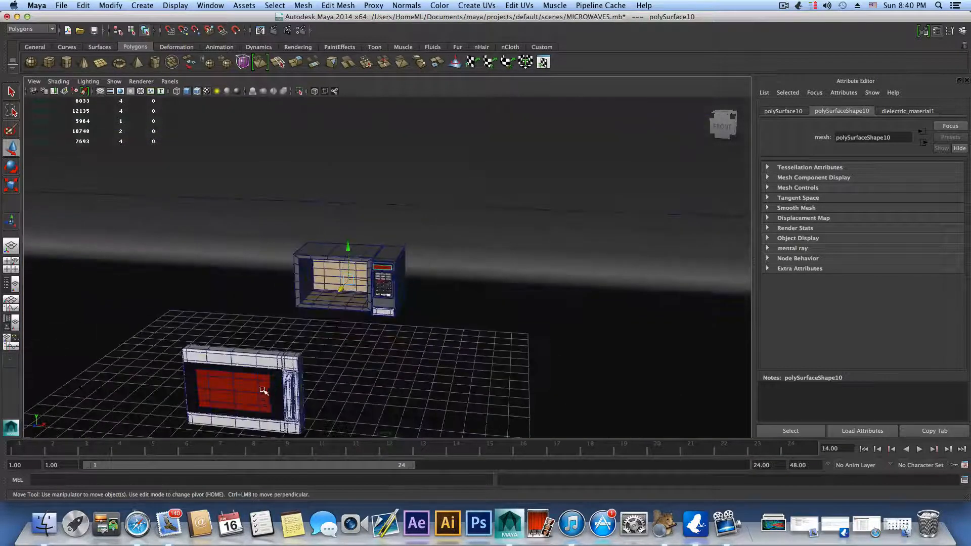
alt+drag(256, 398, 190, 414)
alt+drag(176, 273, 525, 369)
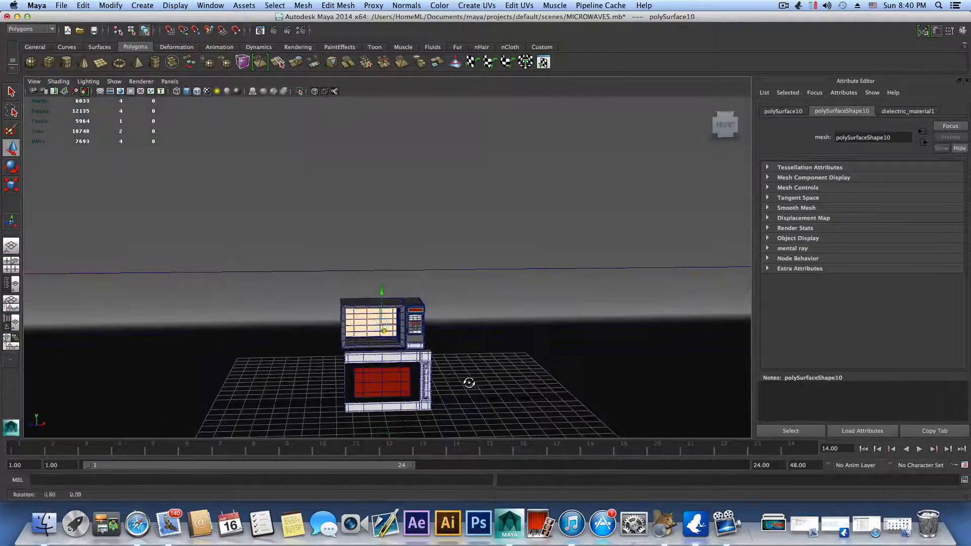
alt+drag(468, 383, 455, 428)
scroll(435, 336, up, 6)
alt+middle_drag(265, 188, 304, 271)
scroll(303, 271, up, 5)
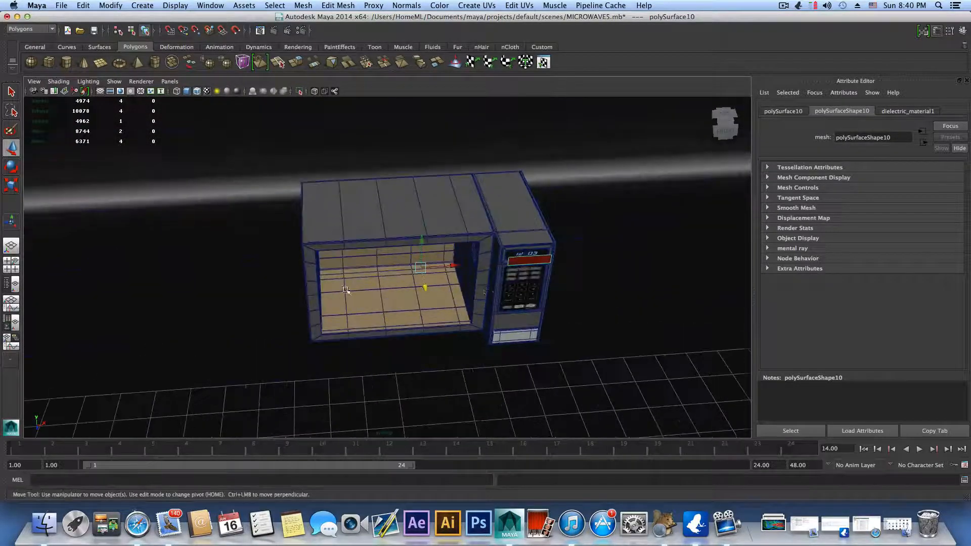
alt+drag(440, 304, 418, 319)
scroll(598, 306, up, 1)
alt+drag(625, 300, 325, 190)
key(f)
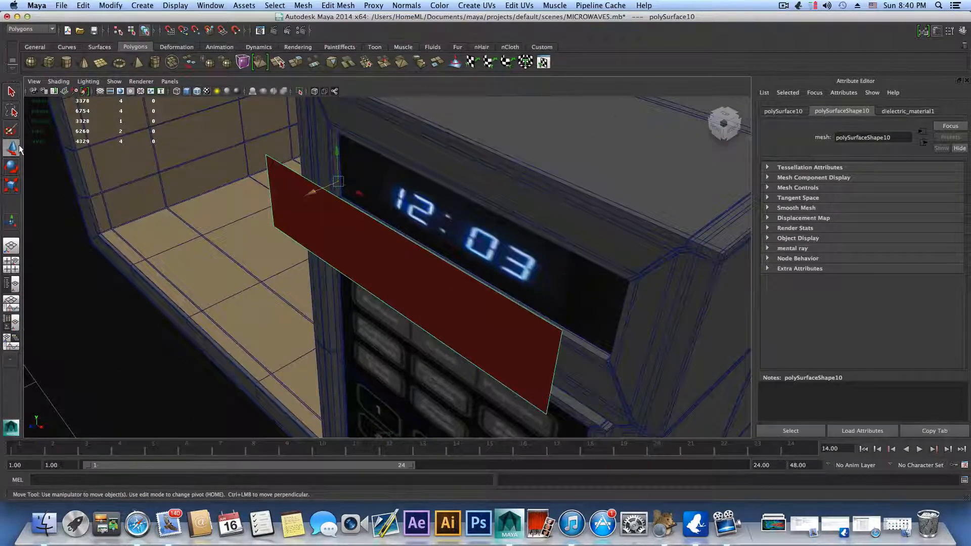
drag(309, 192, 340, 182)
scroll(391, 230, down, 5)
Step: Preview the microwave body with mesh smoothing, examine the keypad opening's corners, and return to the unsmoothed display
click(491, 185)
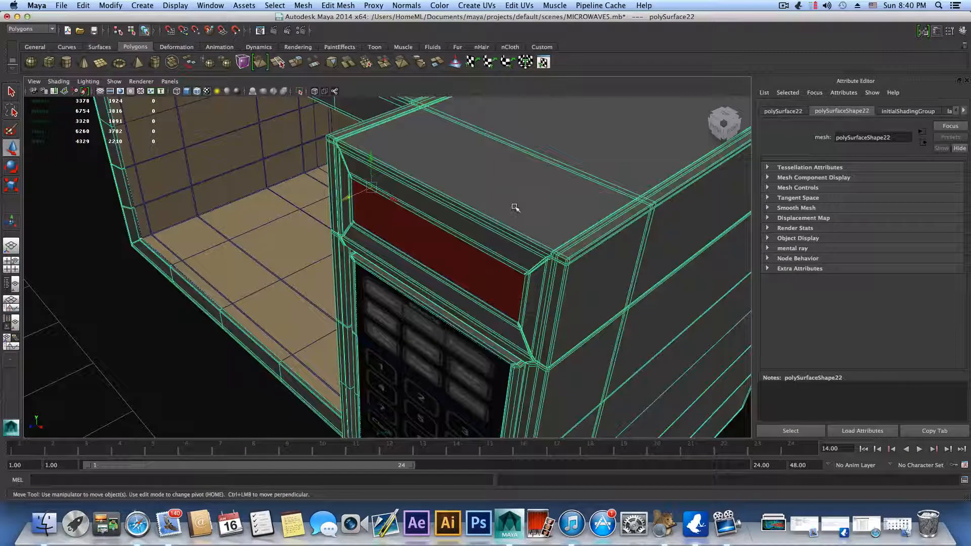
key(3)
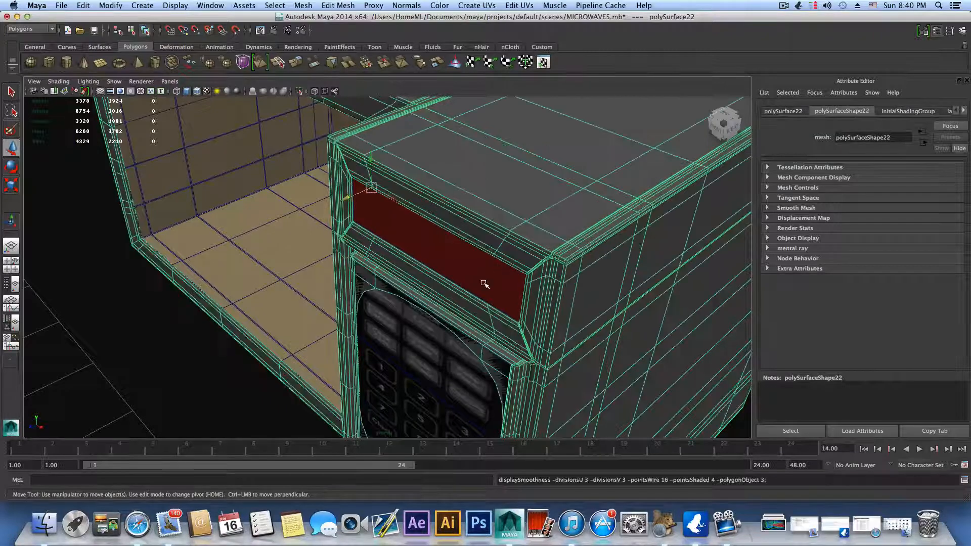
key(1)
alt+drag(486, 284, 537, 258)
alt+middle_drag(512, 298, 508, 185)
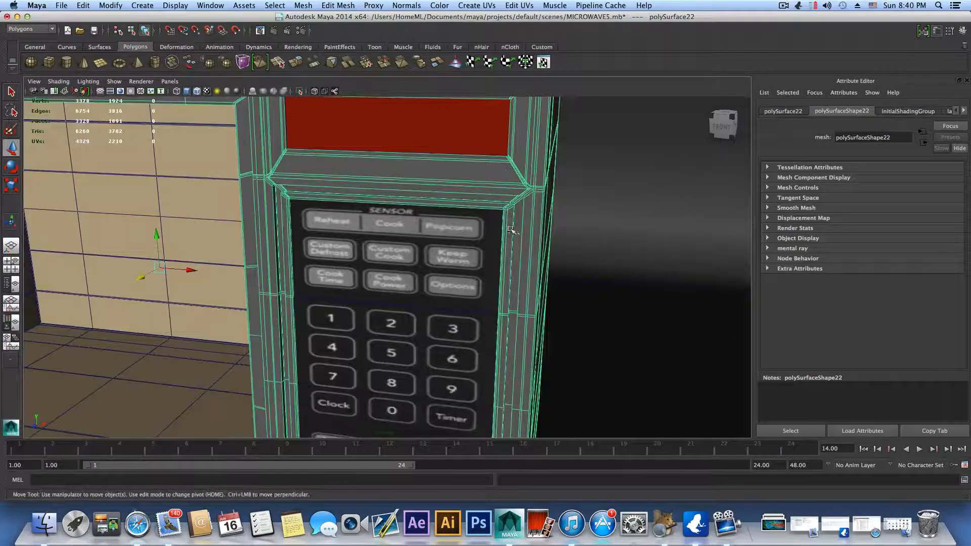
scroll(511, 230, down, 5)
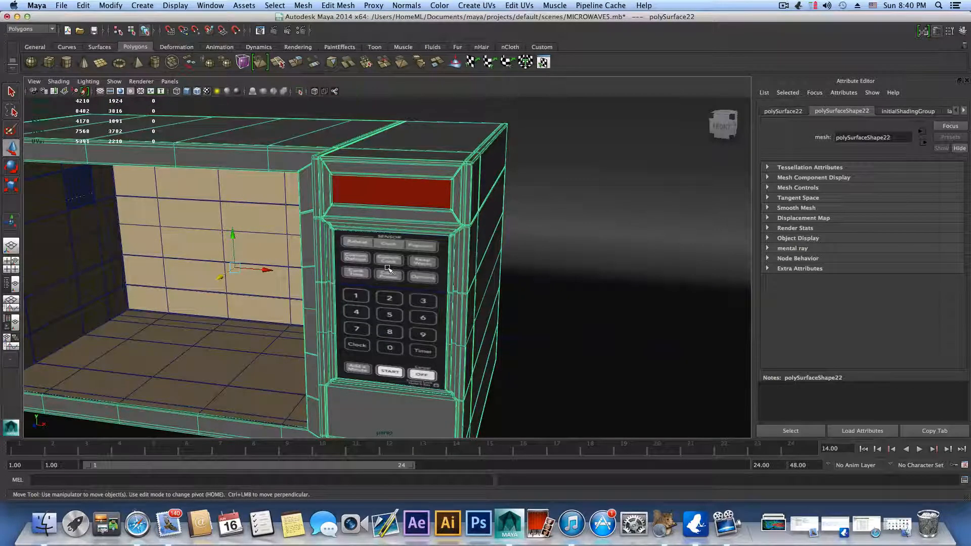
scroll(404, 277, up, 4)
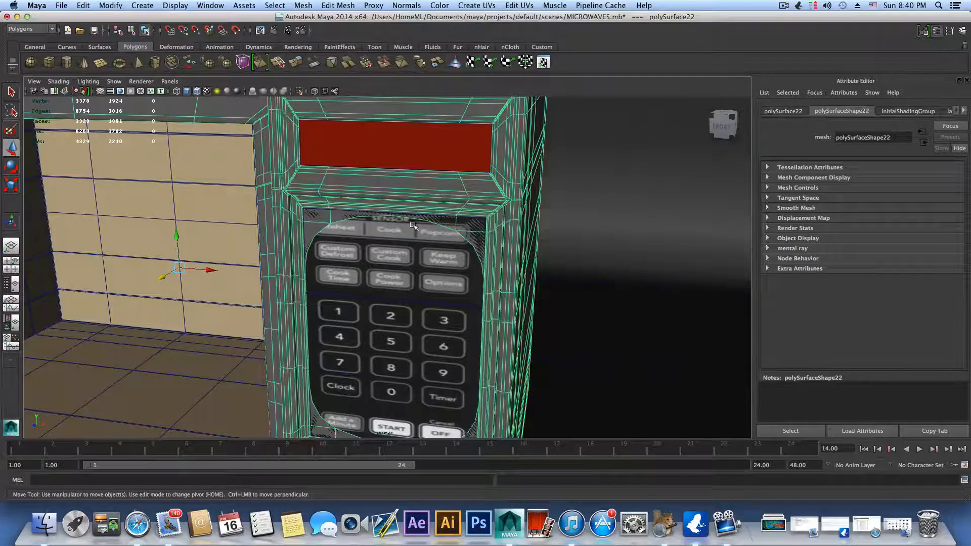
alt+drag(465, 268, 447, 248)
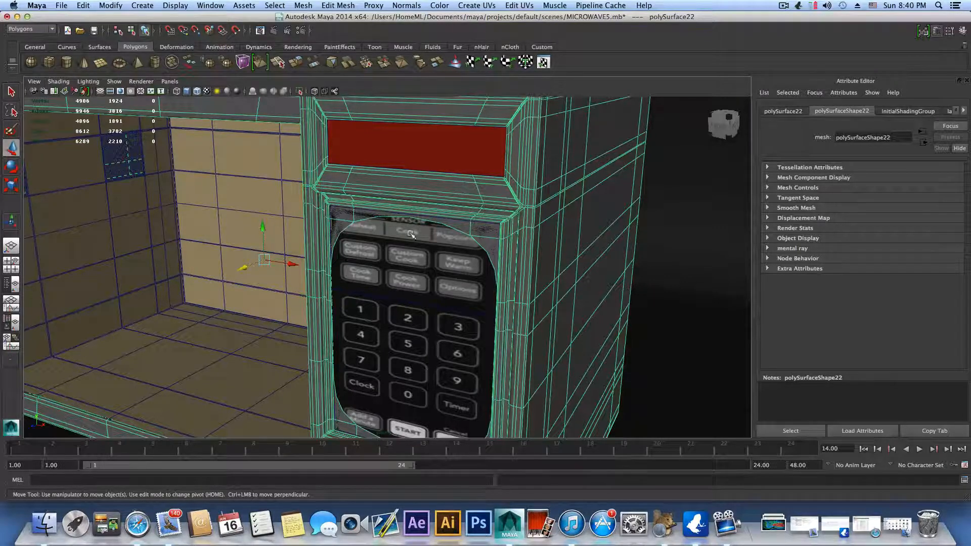
key(1)
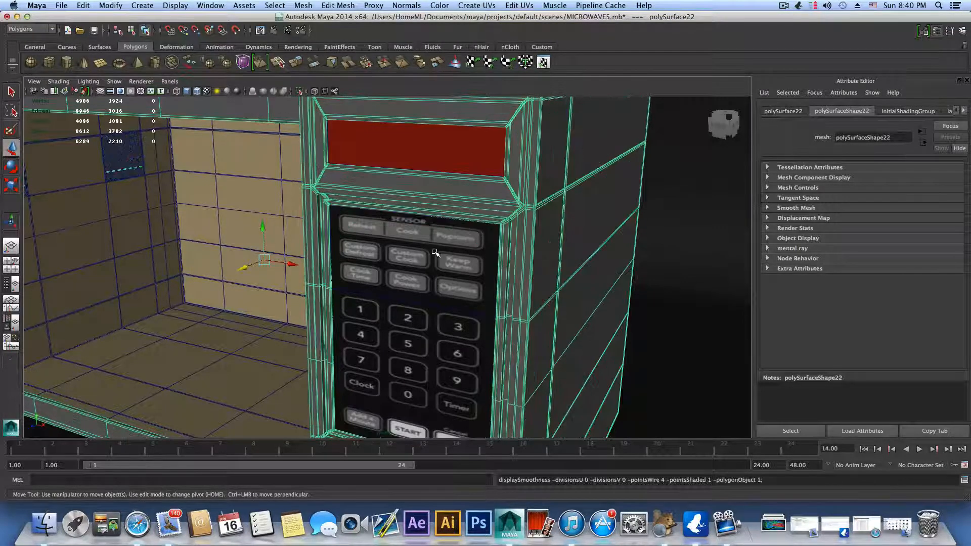
Step: Insert supporting edge loops close to both upper corners of the keypad opening, across the frame strip below the display
alt+drag(487, 240, 515, 242)
alt+right_drag(517, 242, 602, 248)
alt+middle_drag(512, 219, 503, 259)
shift+right_drag(484, 197, 434, 211)
drag(516, 202, 533, 207)
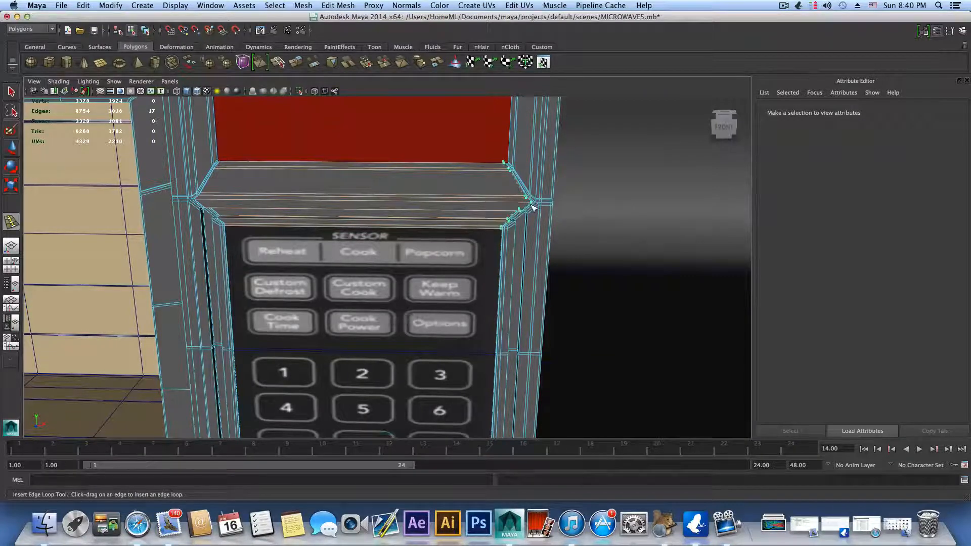
drag(533, 207, 533, 207)
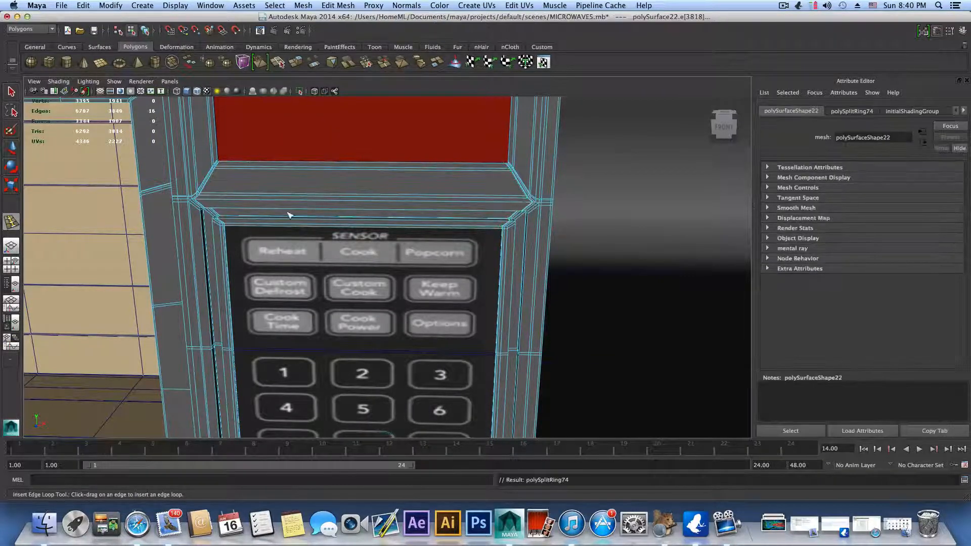
drag(226, 206, 225, 203)
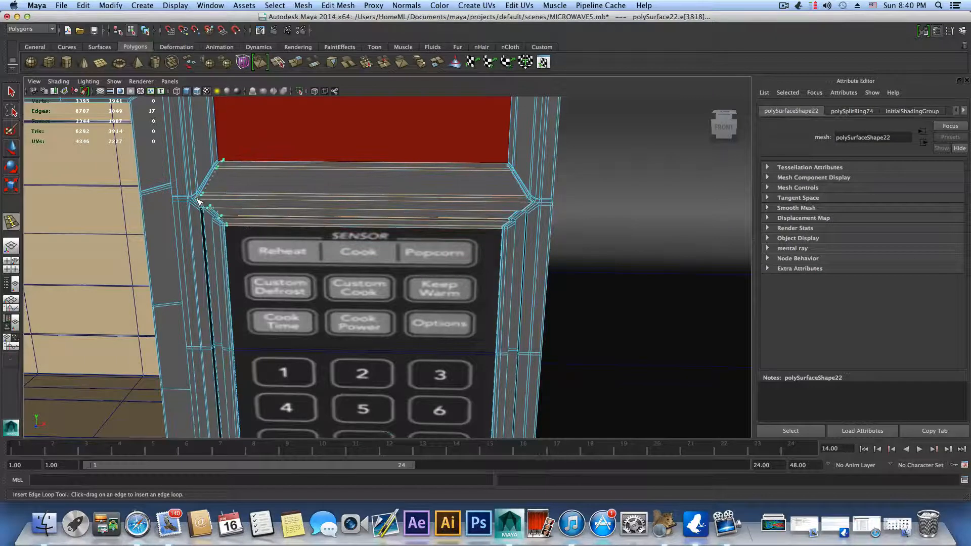
drag(197, 201, 197, 202)
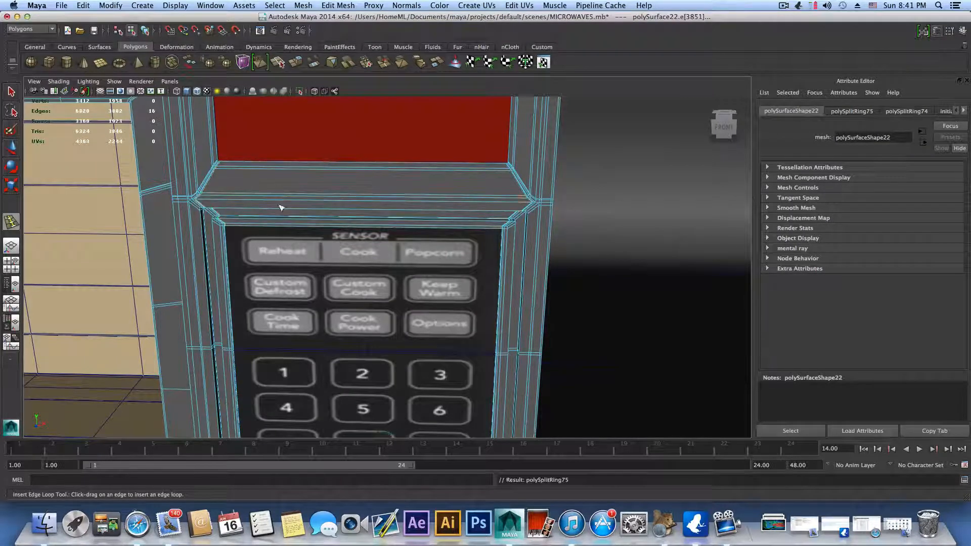
Step: Insert supporting edge loops close to both lower corners of the keypad opening, across the frame strip below the buttons
alt+right_drag(479, 309, 446, 331)
alt+middle_drag(446, 344, 425, 268)
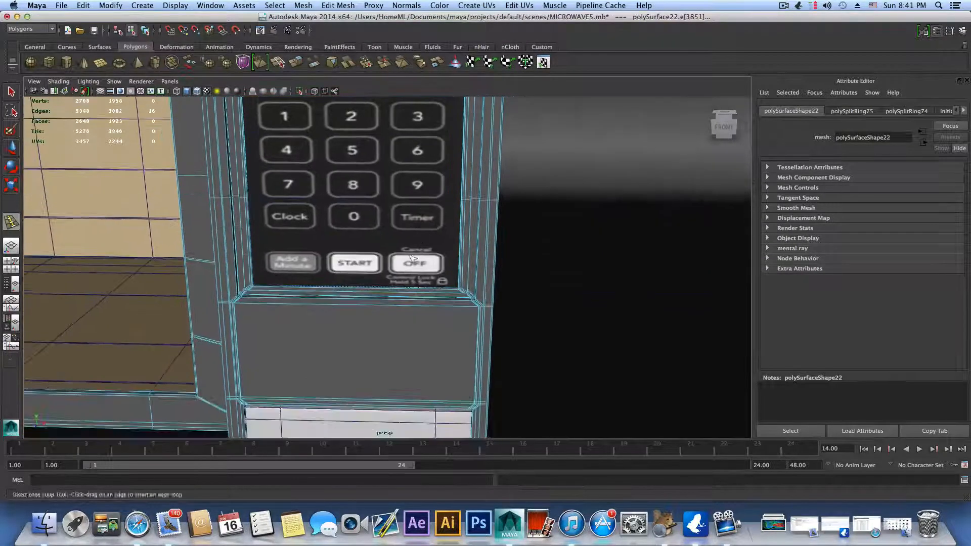
alt+right_drag(424, 268, 669, 306)
drag(512, 310, 521, 314)
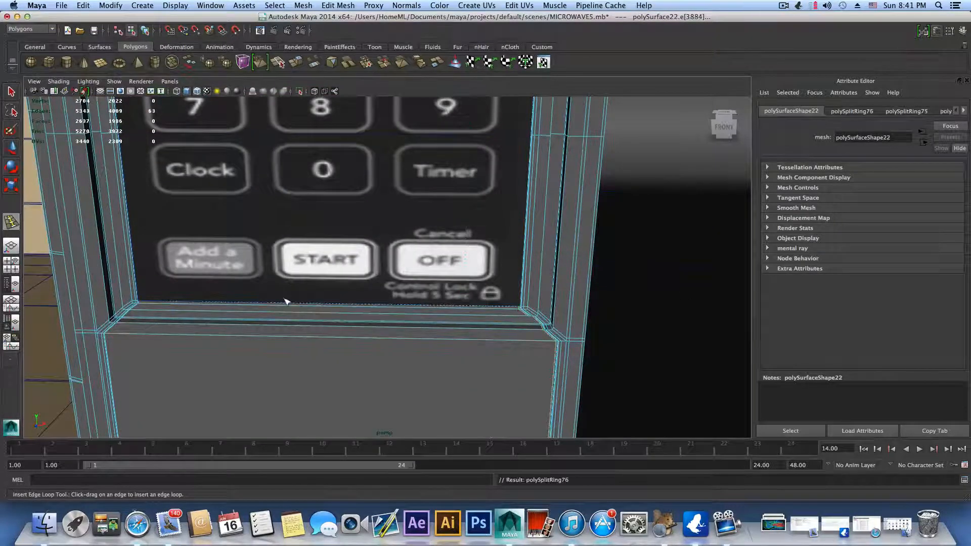
drag(154, 307, 142, 306)
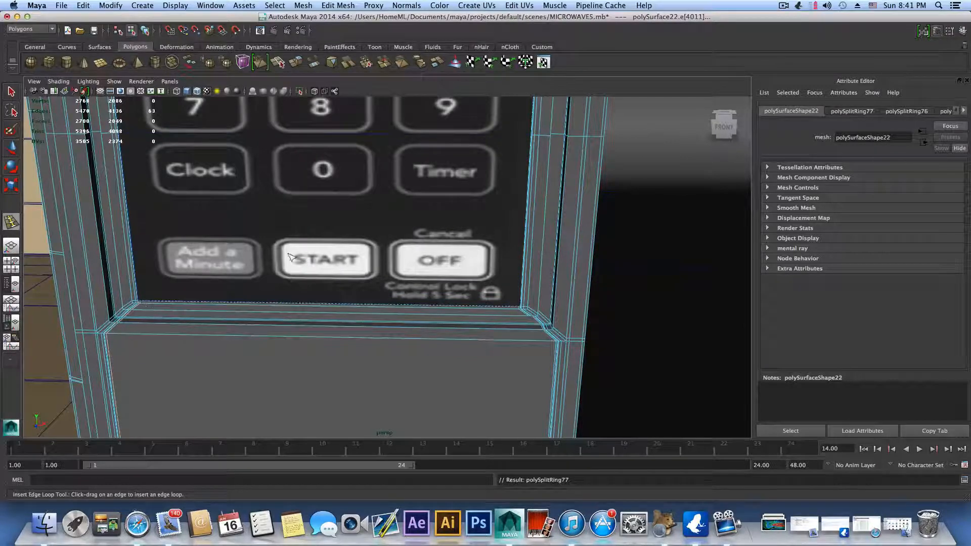
Step: Preview the microwave body with mesh smoothing around the keypad frame, and return to the unsmoothed display
alt+right_drag(292, 257, 312, 256)
alt+middle_drag(322, 158, 309, 361)
alt+right_drag(431, 278, 332, 293)
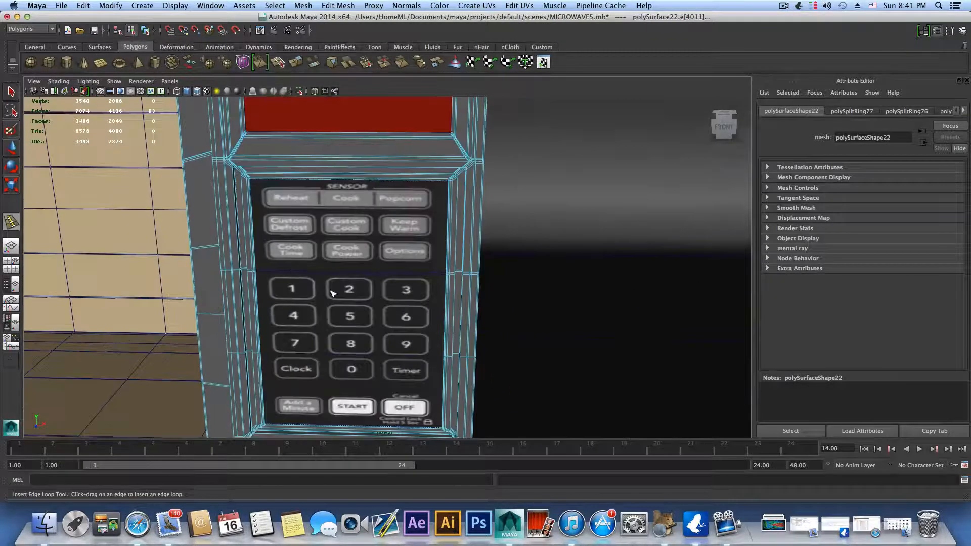
key(3)
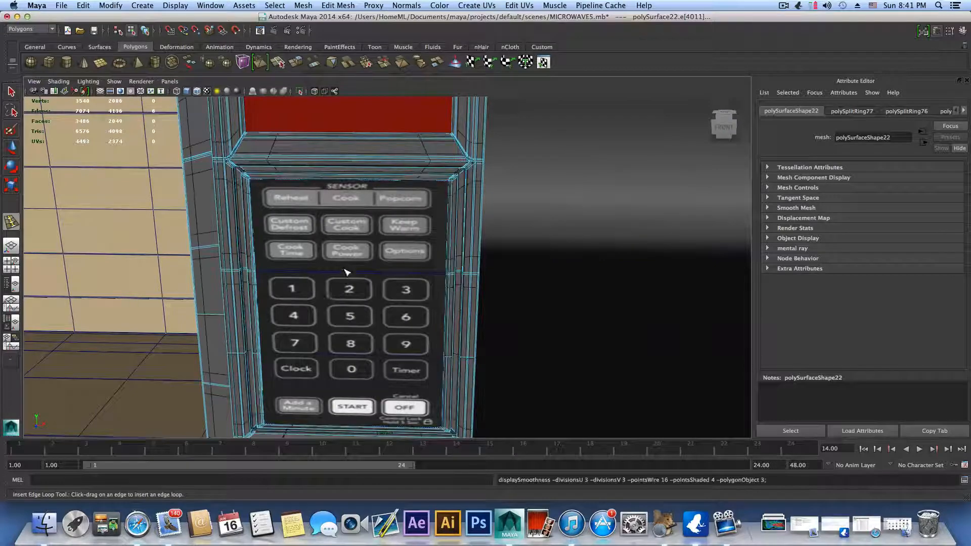
alt+drag(387, 268, 344, 262)
key(1)
Step: Insert horizontal edge loops through both side strips of the keypad frame, close to the opening's upper corners
alt+right_drag(487, 210, 418, 271)
scroll(419, 271, up, 3)
drag(426, 218, 429, 199)
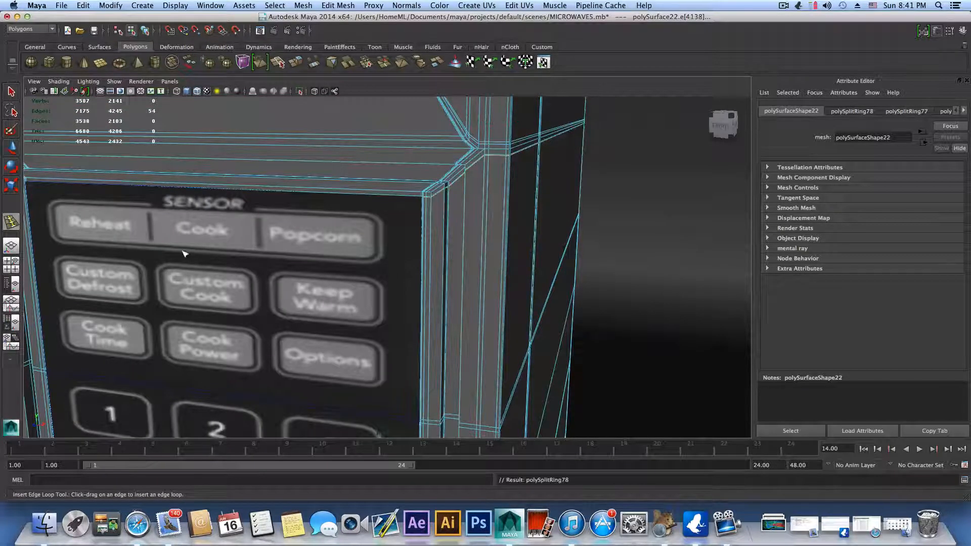
alt+middle_drag(155, 259, 362, 275)
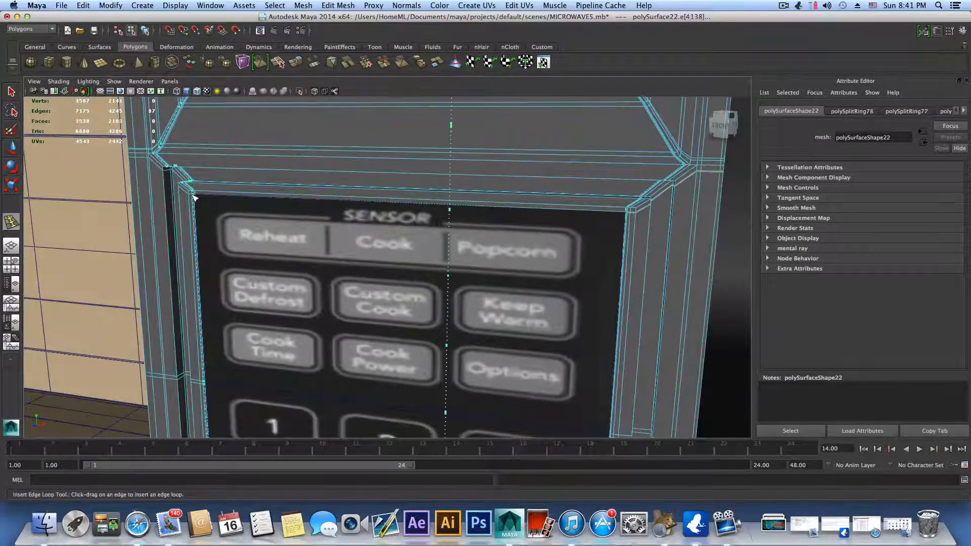
drag(195, 197, 196, 197)
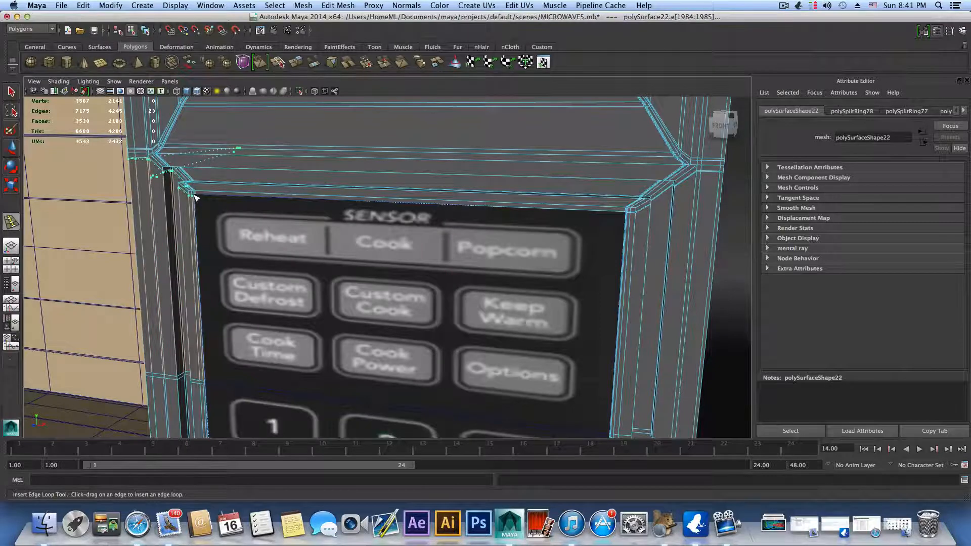
Step: Insert horizontal edge loops through both side strips of the keypad frame, close to the opening's lower corners
alt+middle_drag(216, 245, 225, 108)
alt+middle_drag(283, 387, 309, 175)
drag(272, 290, 275, 295)
alt+middle_drag(585, 379, 474, 353)
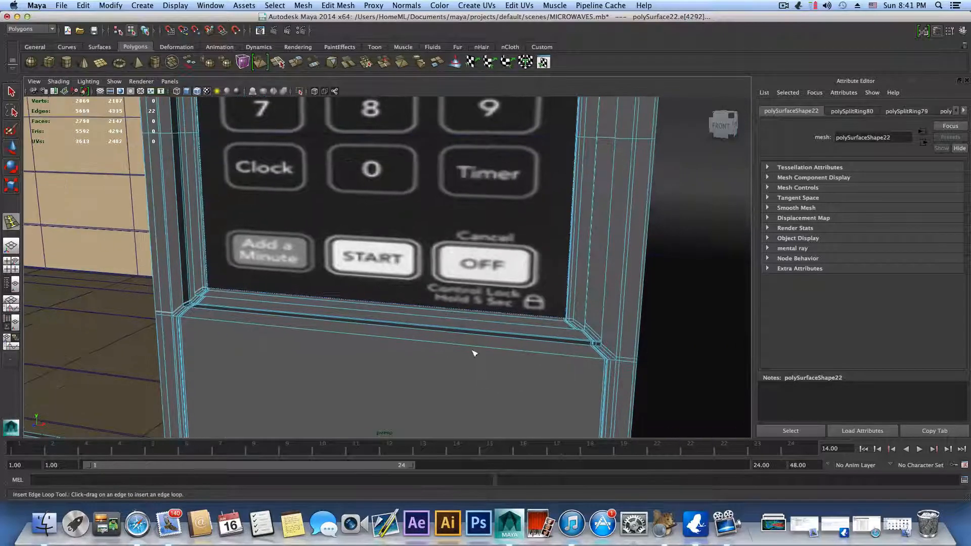
drag(572, 314, 560, 329)
alt+right_drag(561, 329, 332, 342)
Step: End the edge loop insertion and return to object selection with the whole microwave body selected
key(F8)
scroll(342, 326, down, 5)
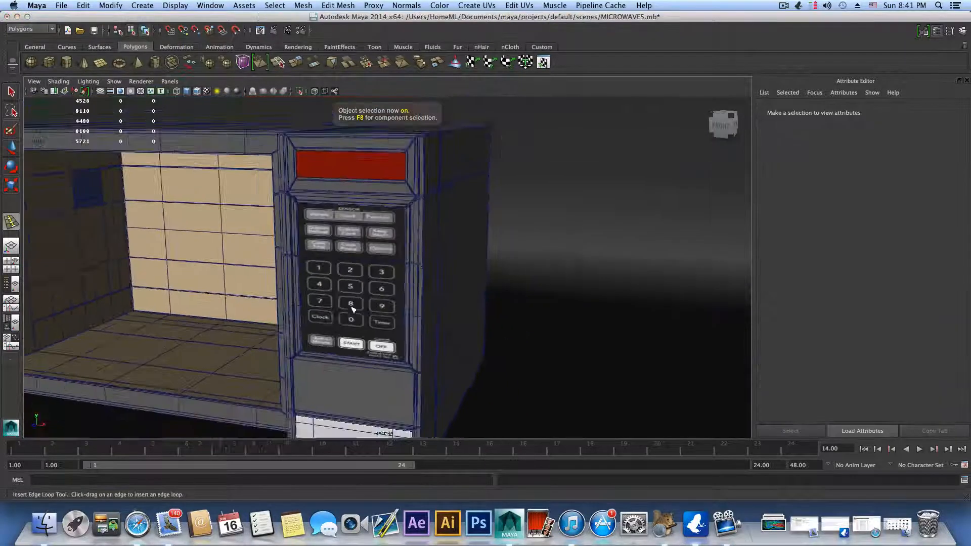
click(431, 187)
key(F8)
alt+drag(431, 223, 405, 351)
key(q)
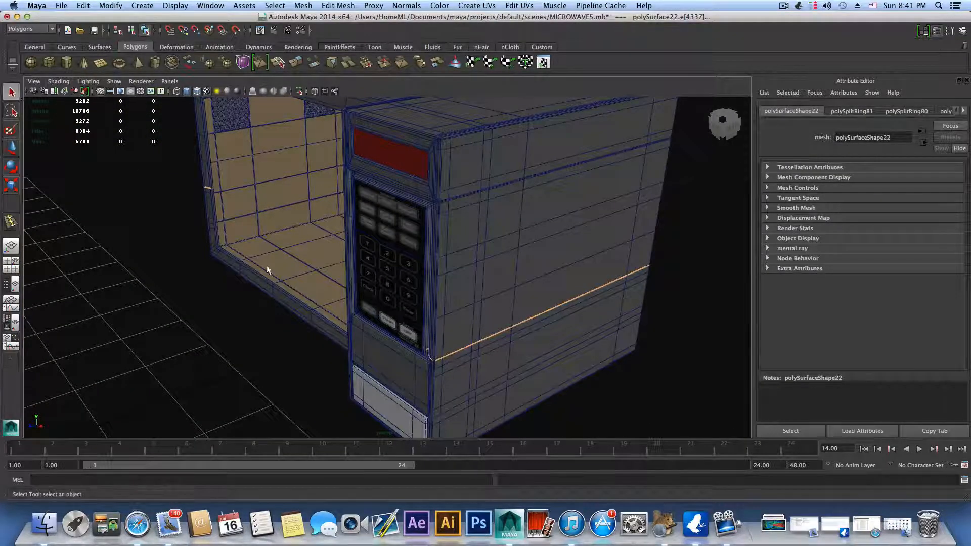
key(F8)
Step: Assign the existing mia_material_x1 to the microwave body
alt+drag(396, 366, 401, 218)
scroll(440, 265, down, 5)
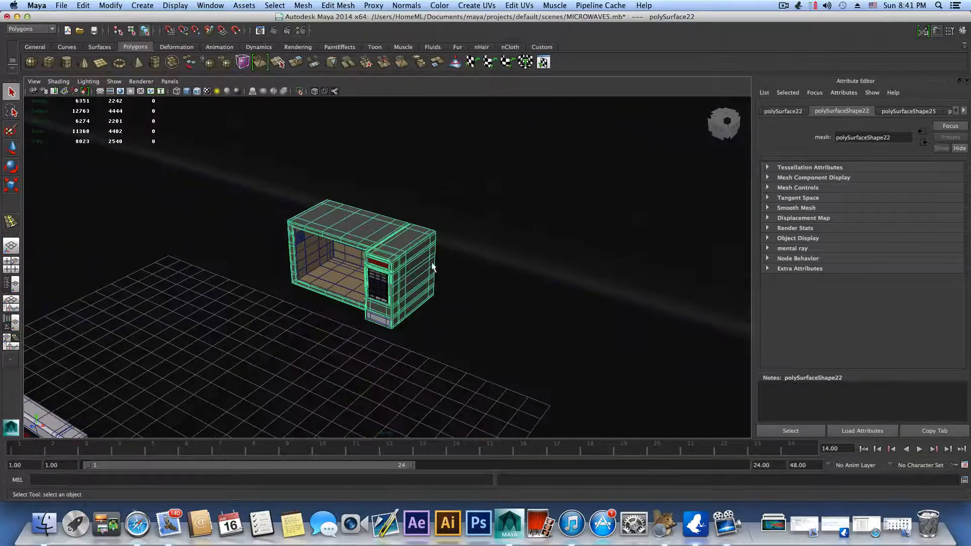
scroll(430, 270, up, 6)
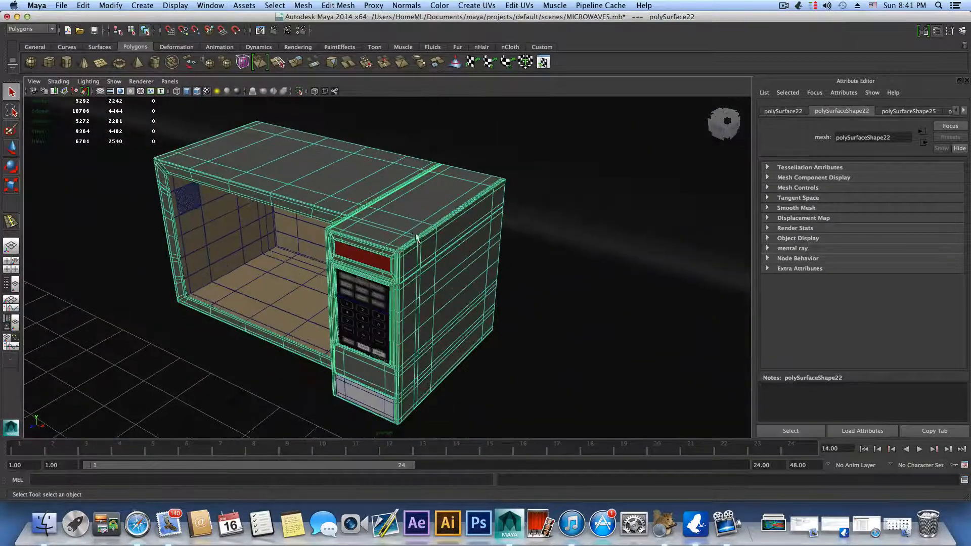
scroll(415, 236, up, 3)
scroll(454, 249, down, 2)
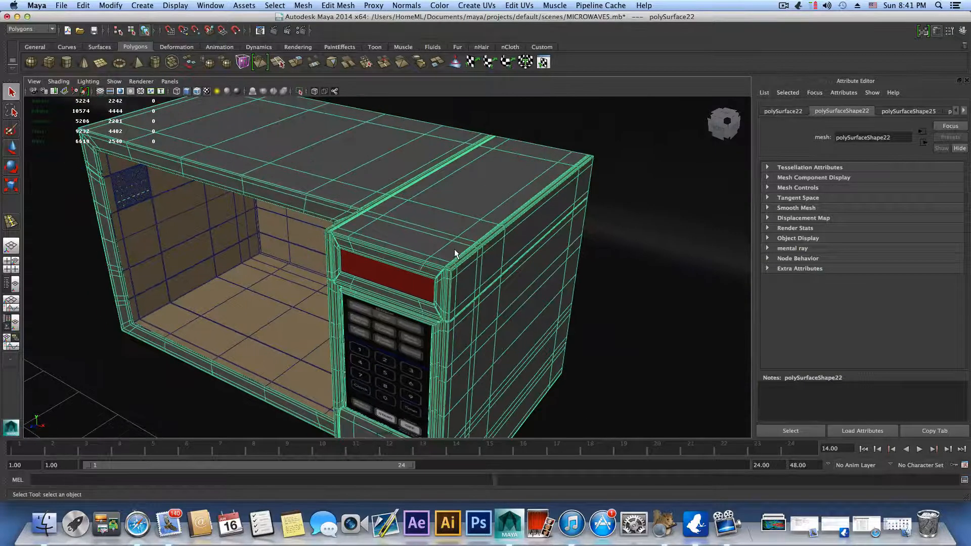
scroll(458, 258, down, 3)
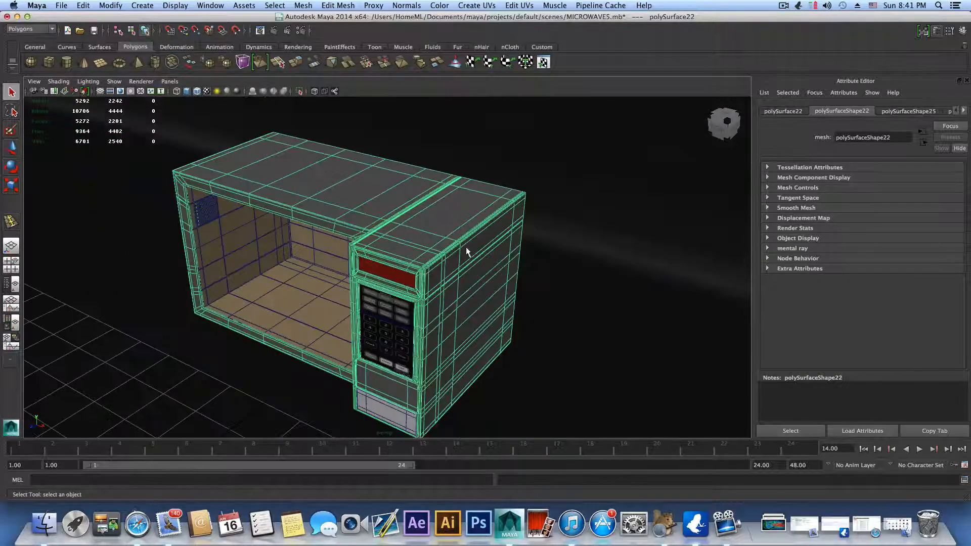
alt+drag(466, 246, 433, 263)
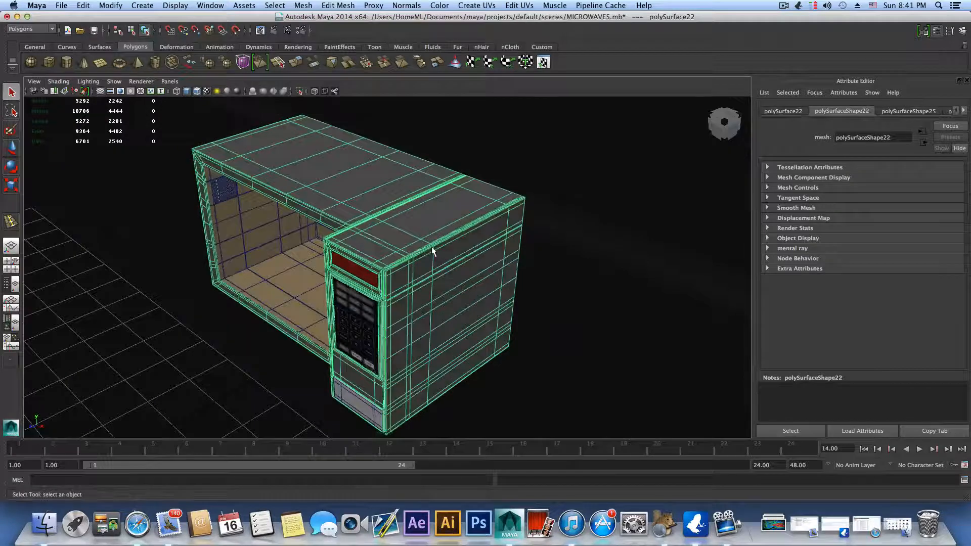
right_drag(414, 238, 487, 504)
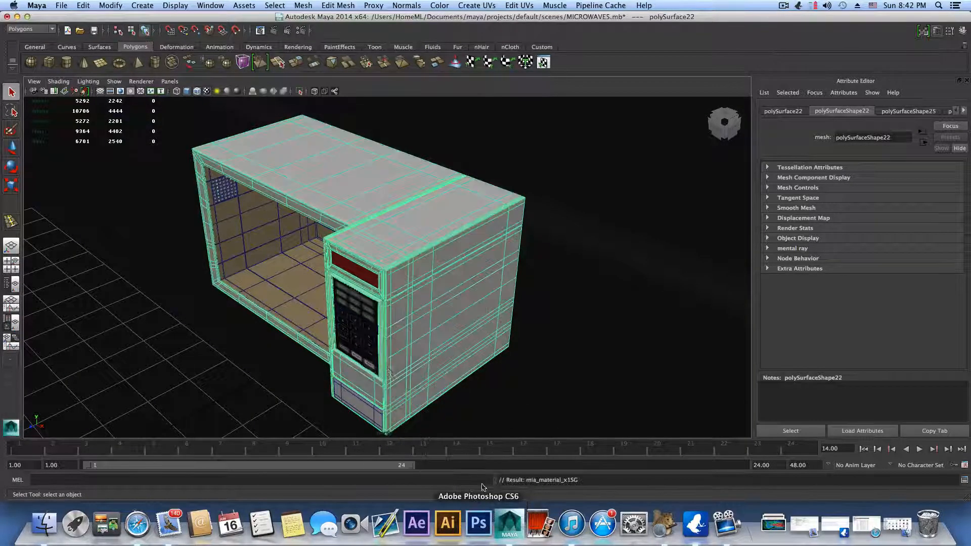
Step: Move the separate microwave door from the floor grid back to the front of the microwave body
scroll(336, 284, down, 10)
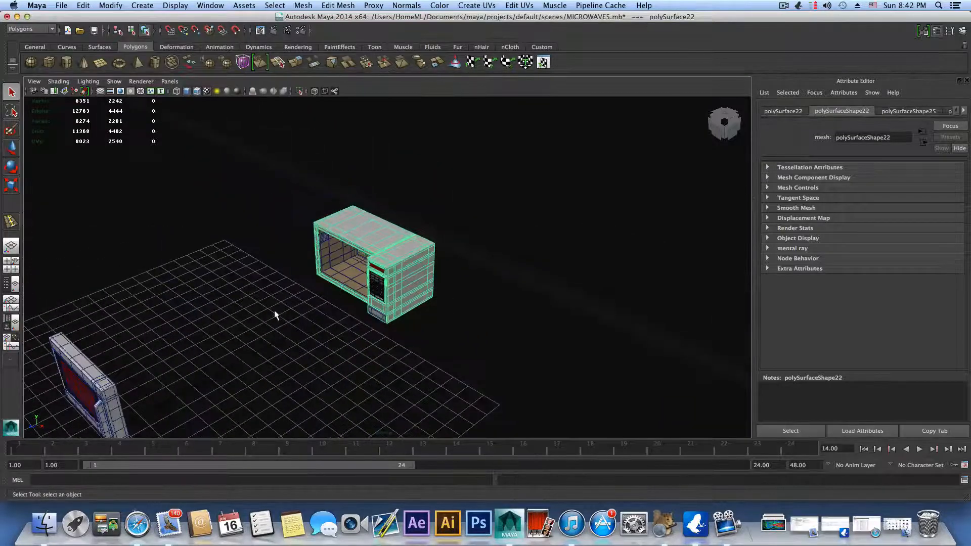
alt+drag(240, 312, 301, 280)
click(424, 392)
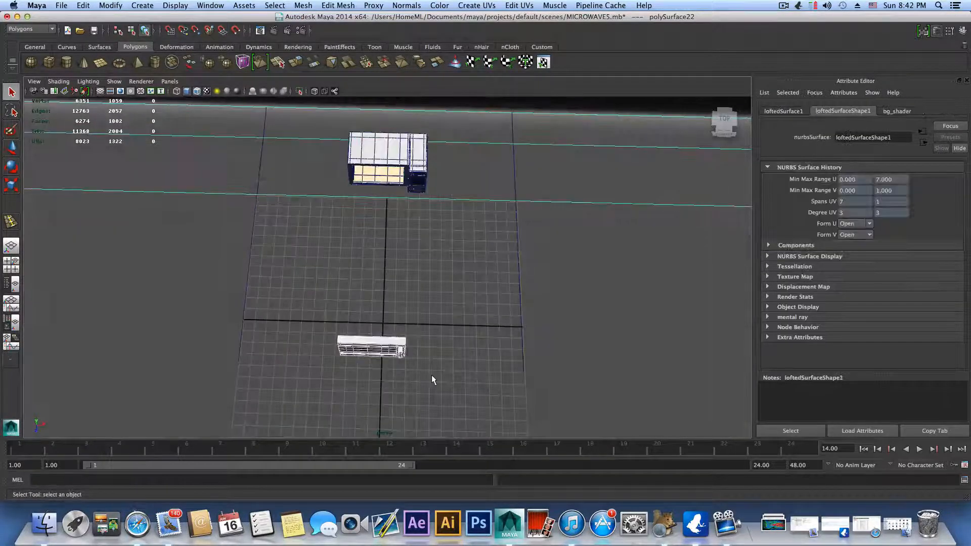
shift+drag(526, 261, 401, 260)
click(10, 147)
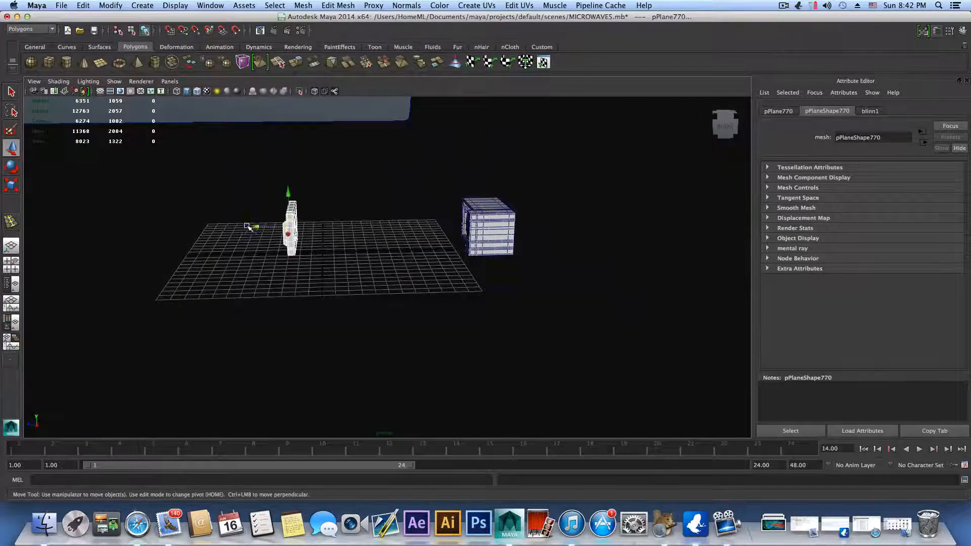
drag(248, 226, 424, 205)
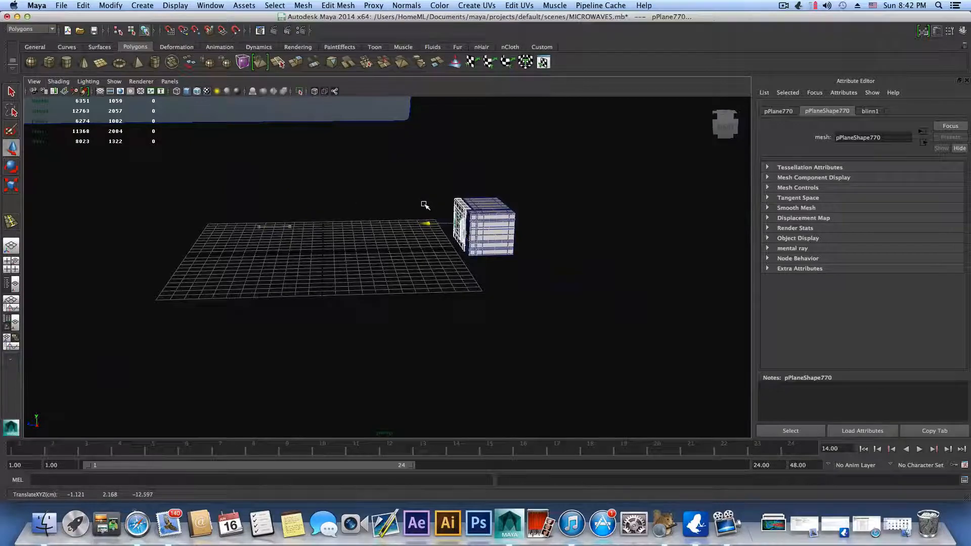
Step: Fine-tune the door's depth so it sits flush against the front of the microwave body
alt+right_drag(426, 207, 708, 243)
alt+middle_drag(465, 308, 404, 430)
alt+right_drag(450, 384, 541, 397)
alt+middle_drag(483, 354, 484, 268)
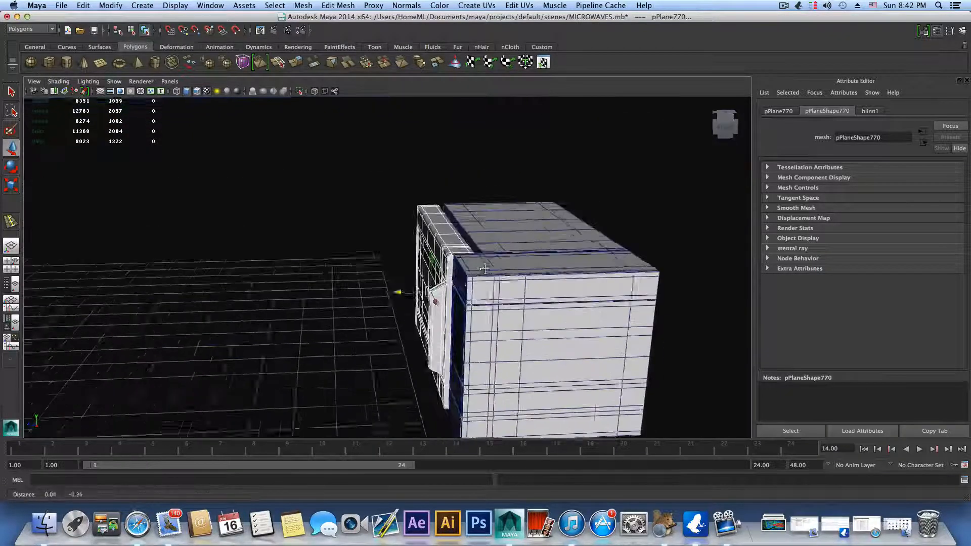
alt+drag(484, 269, 565, 277)
alt+right_drag(565, 277, 600, 276)
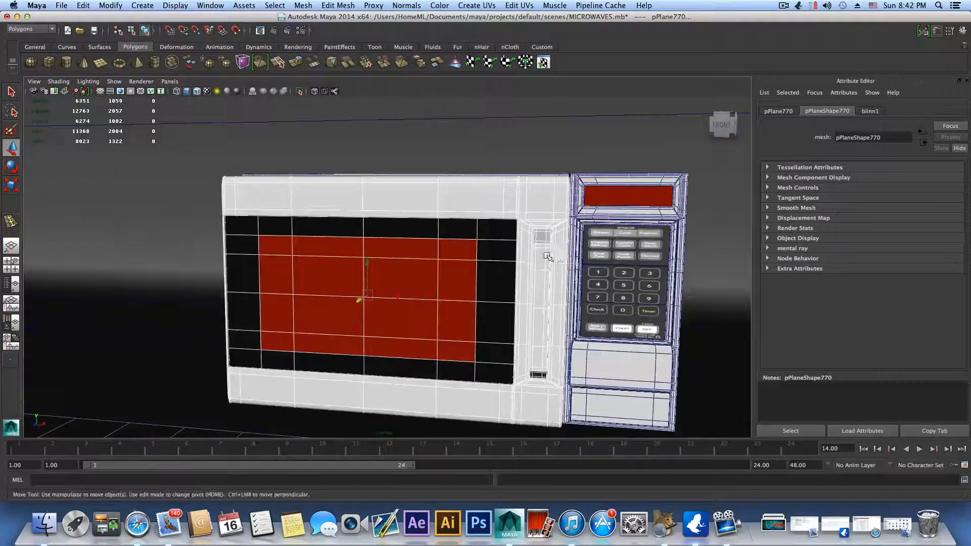
alt+middle_drag(548, 256, 455, 300)
alt+right_drag(455, 300, 493, 309)
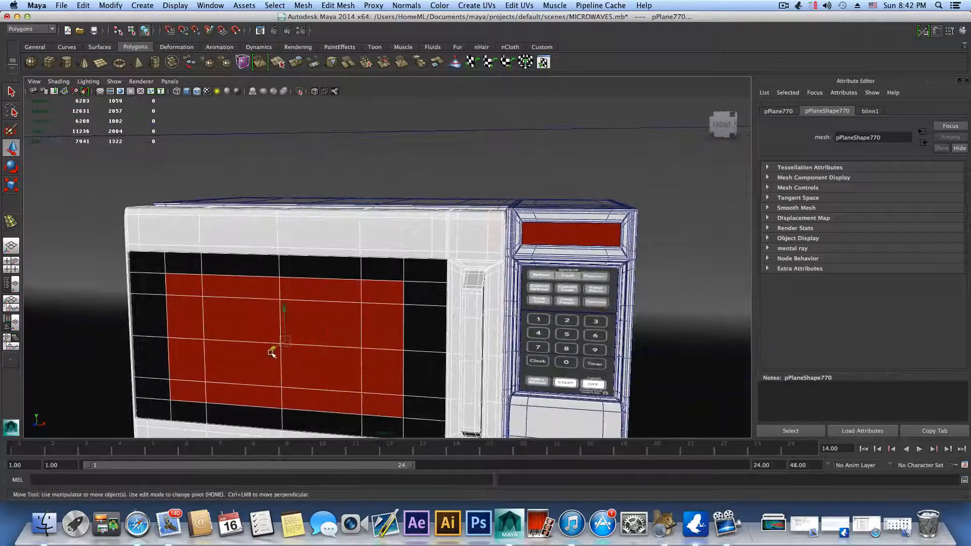
drag(271, 353, 286, 345)
alt+drag(449, 287, 353, 316)
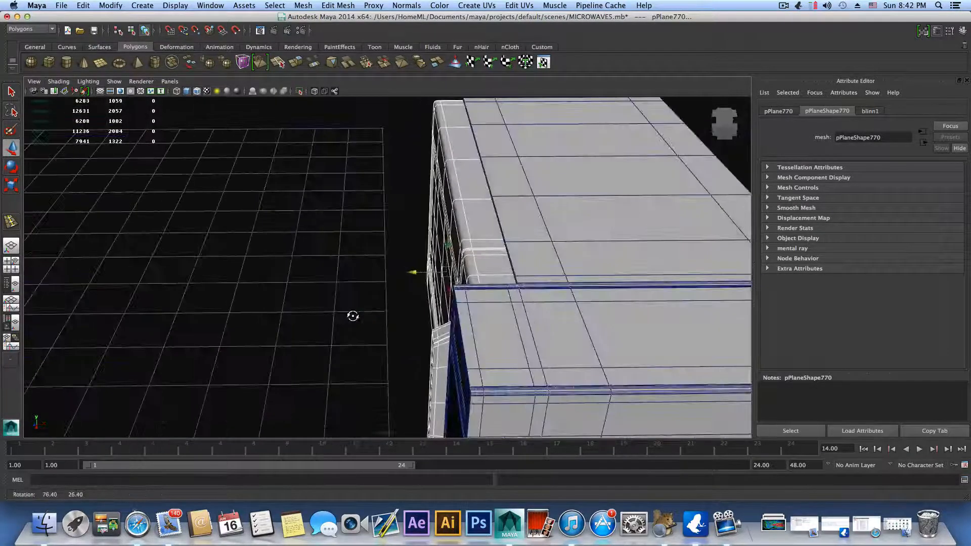
mouse_move(414, 271)
alt+mouse_down()
mouse_move(403, 273)
mouse_move(509, 250)
mouse_move(429, 260)
alt+mouse_up()
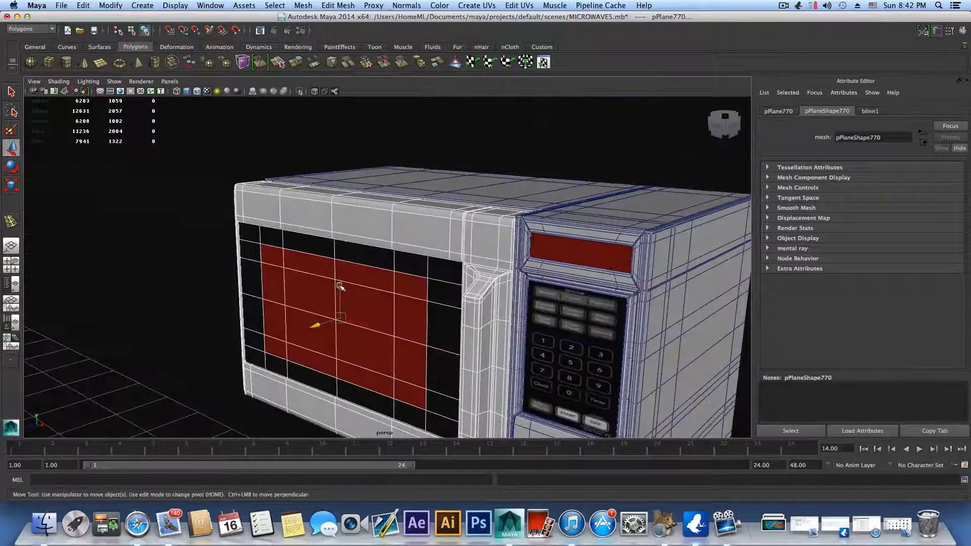
Step: Adjust the door's height to line up with the microwave body, and check the fit from the front and above
drag(340, 287, 390, 270)
scroll(492, 265, down, 5)
alt+middle_drag(493, 265, 492, 245)
alt+right_drag(616, 227, 527, 232)
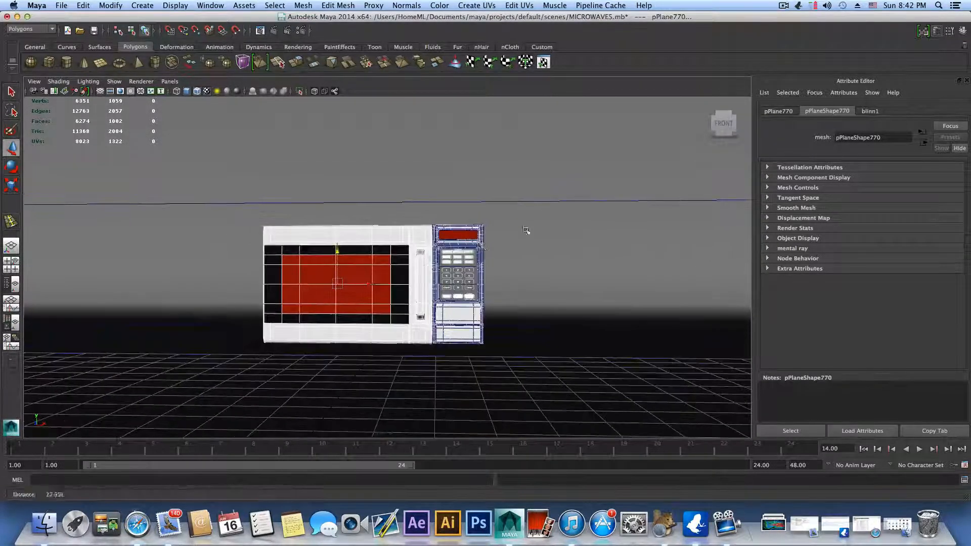
alt+middle_drag(483, 243, 494, 320)
alt+right_drag(473, 336, 615, 347)
alt+middle_drag(508, 333, 508, 263)
alt+drag(508, 263, 482, 319)
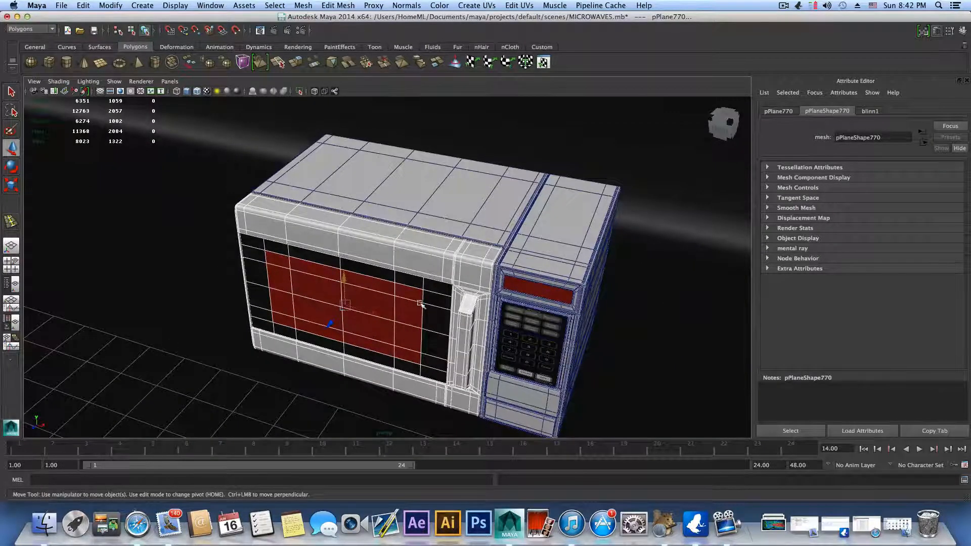
Step: Create an area light in the scene
scroll(421, 305, down, 6)
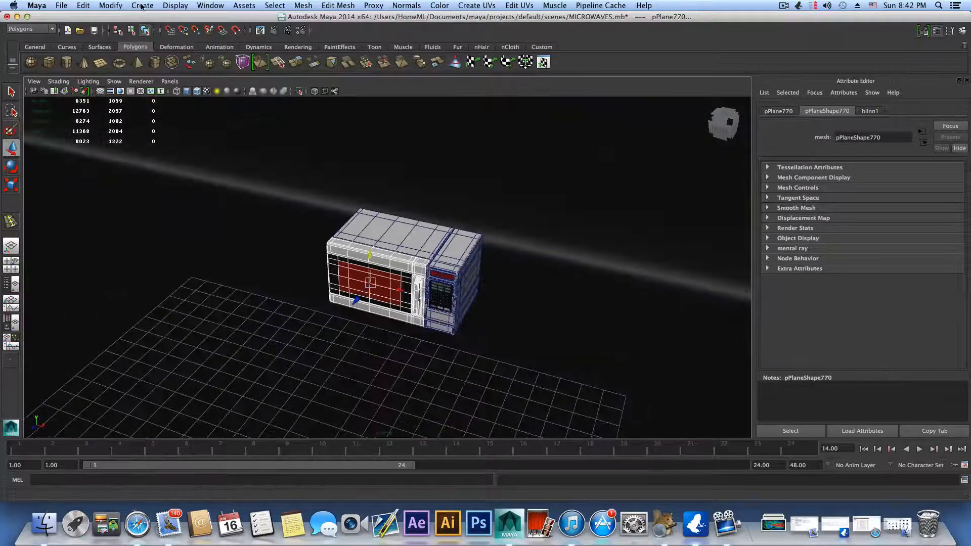
click(142, 6)
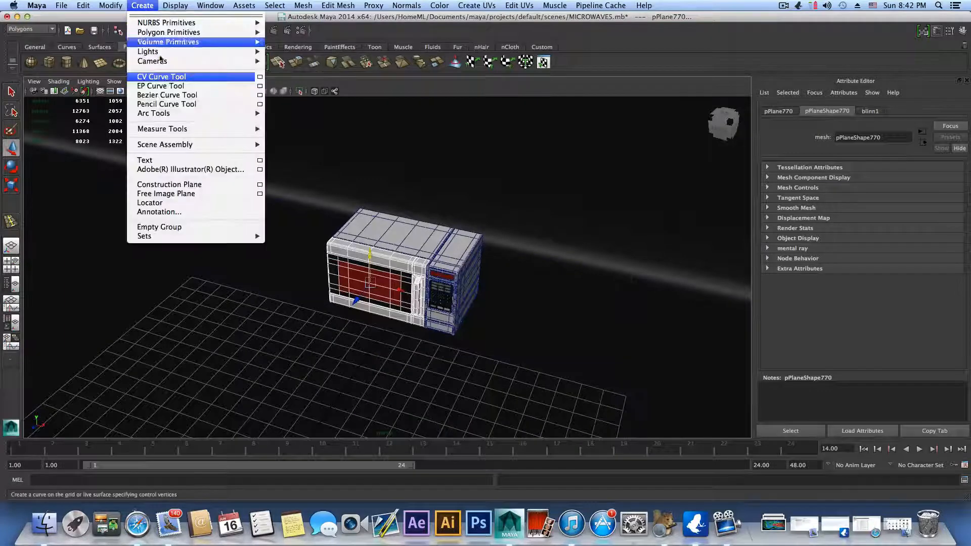
mouse_move(152, 51)
click(298, 92)
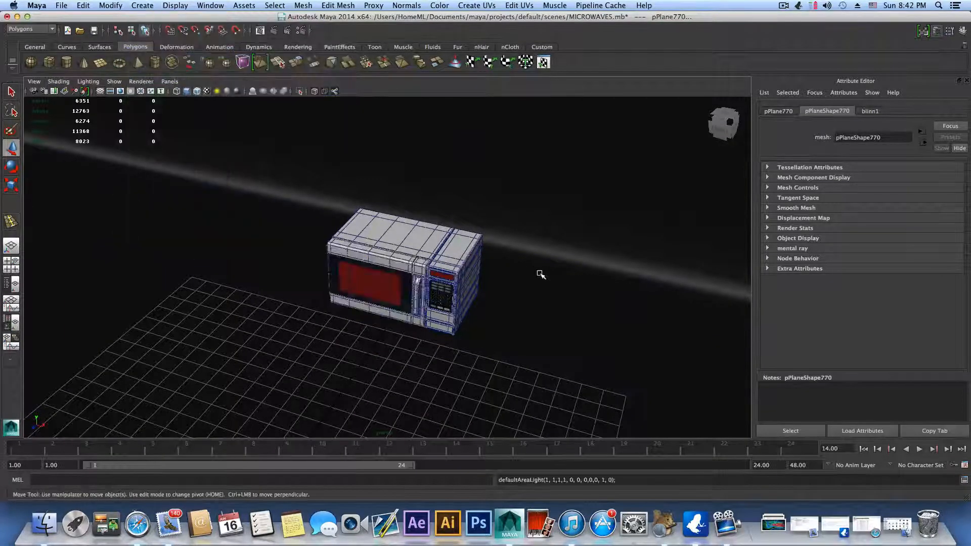
Step: Raise the new area light above the centre of the floor grid
scroll(505, 271, down, 5)
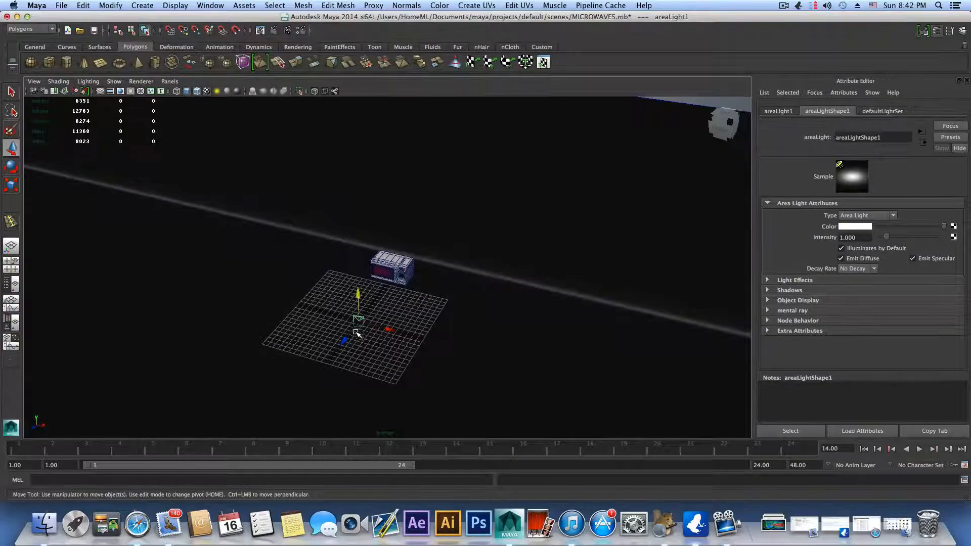
alt+middle_drag(356, 334, 402, 245)
alt+right_drag(338, 253, 586, 276)
alt+drag(590, 278, 527, 278)
alt+middle_drag(526, 278, 467, 366)
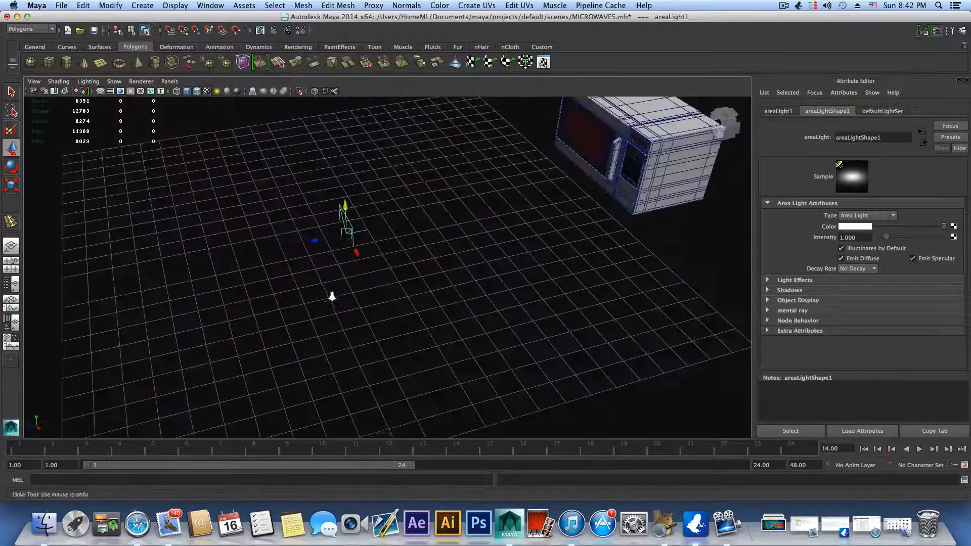
alt+right_drag(332, 297, 493, 304)
alt+drag(493, 303, 447, 306)
alt+middle_drag(446, 305, 577, 377)
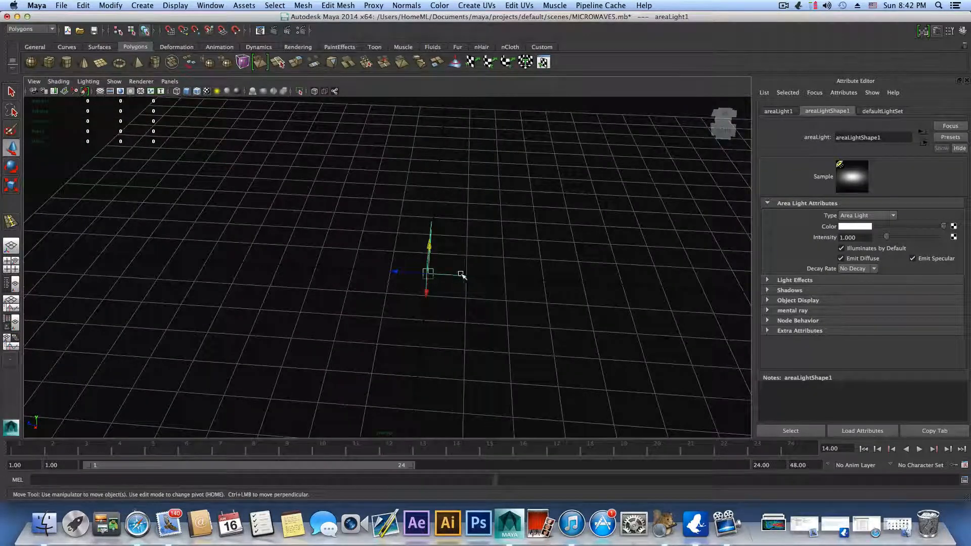
drag(430, 244, 448, 108)
alt+middle_drag(495, 177, 473, 253)
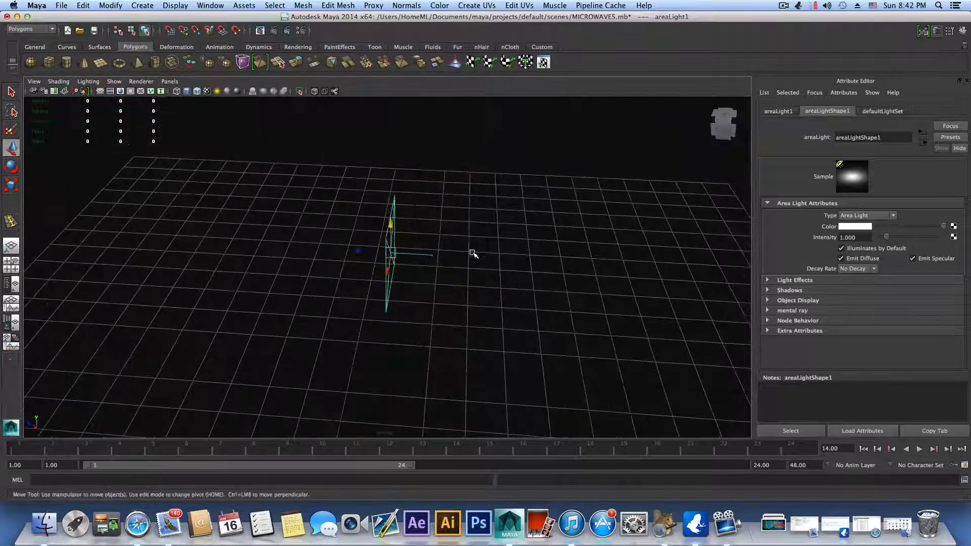
Step: Aim the area light at the microwave with Show Manipulator and place its origin at about X -11.36, Y 12.48, Z 0 cm
alt+drag(472, 262, 485, 236)
alt+middle_drag(486, 236, 467, 310)
alt+drag(520, 284, 418, 242)
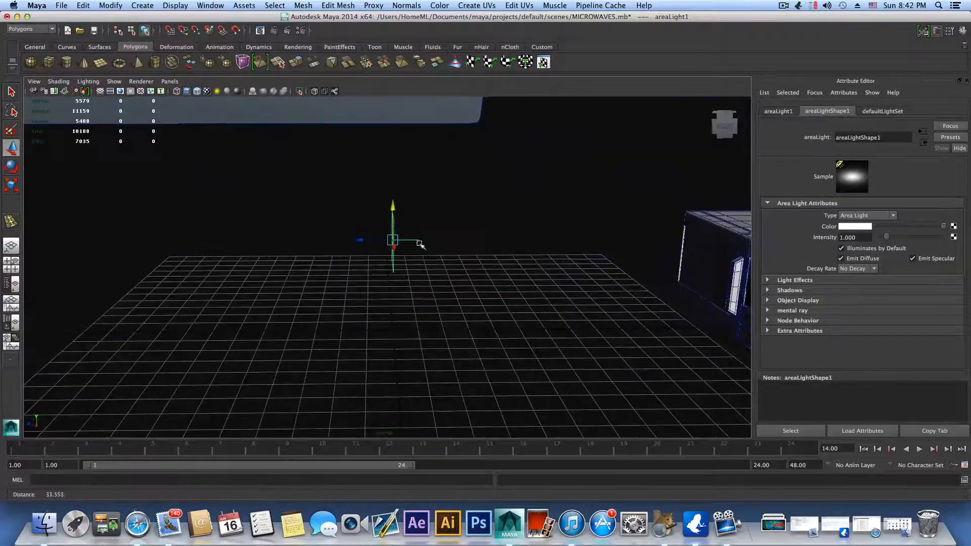
click(414, 244)
key(super+z)
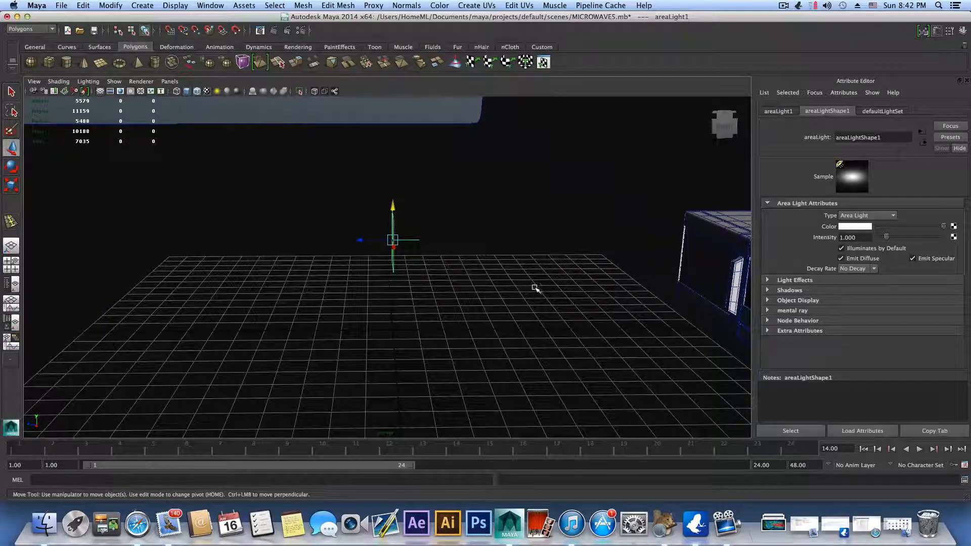
alt+drag(532, 283, 405, 318)
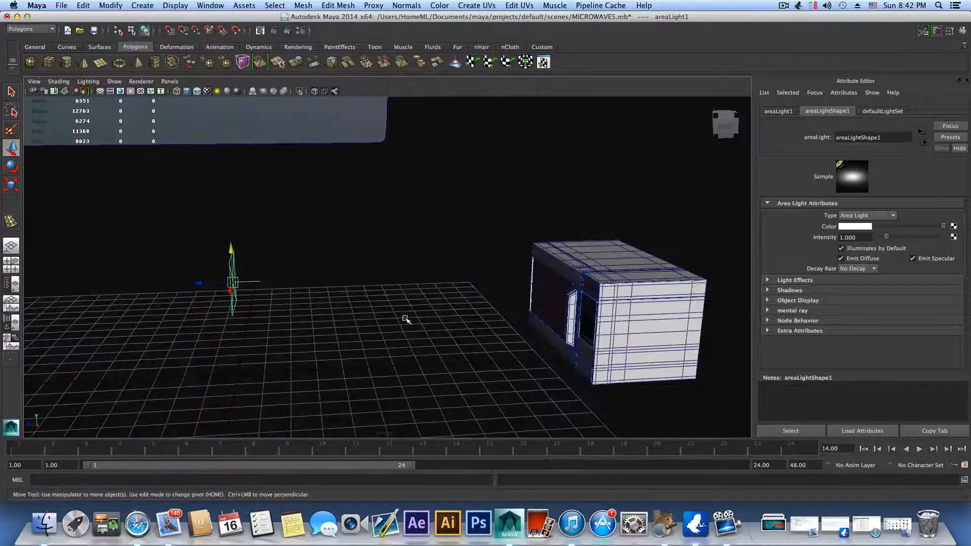
key(t)
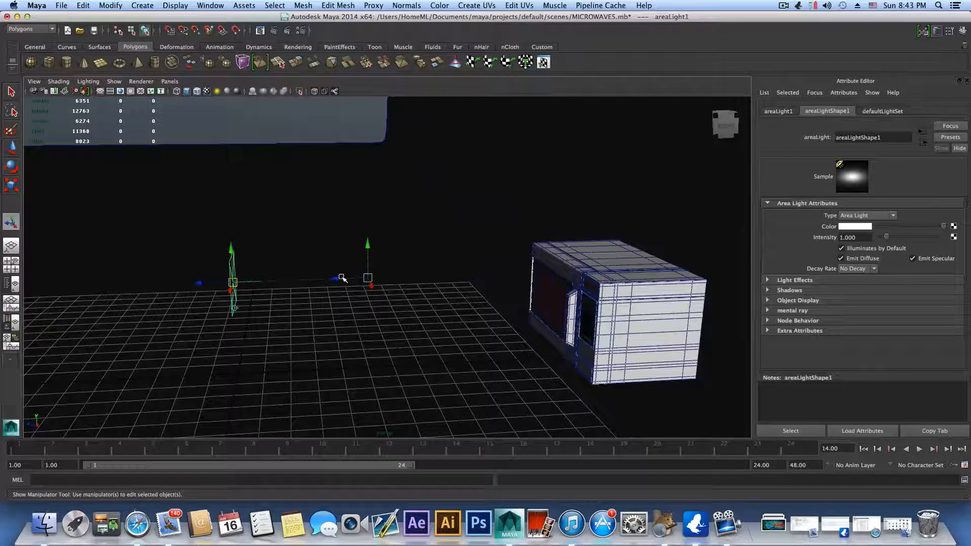
drag(335, 277, 330, 128)
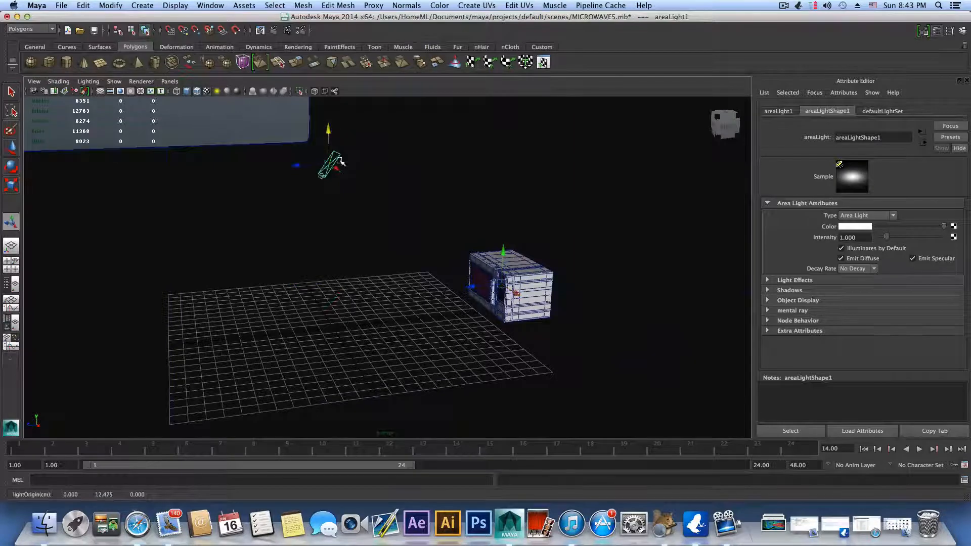
alt+drag(342, 161, 342, 204)
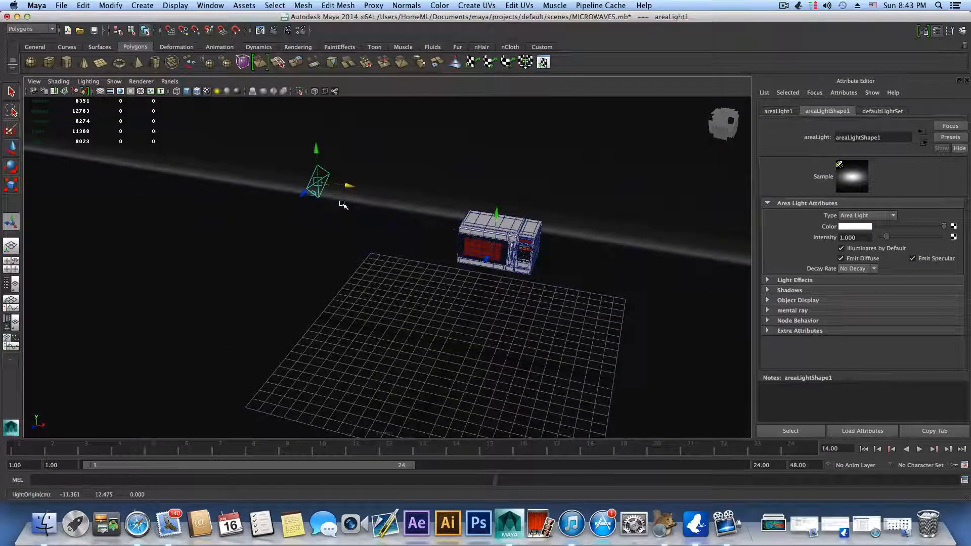
Step: Try to shift the area light about 10.57 cm along X with the Move tool
key(t)
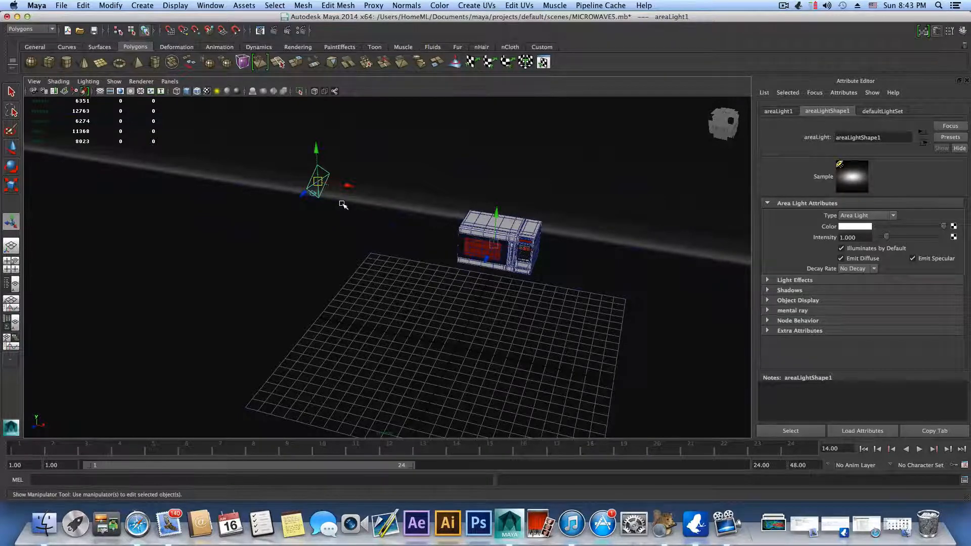
key(q)
click(321, 180)
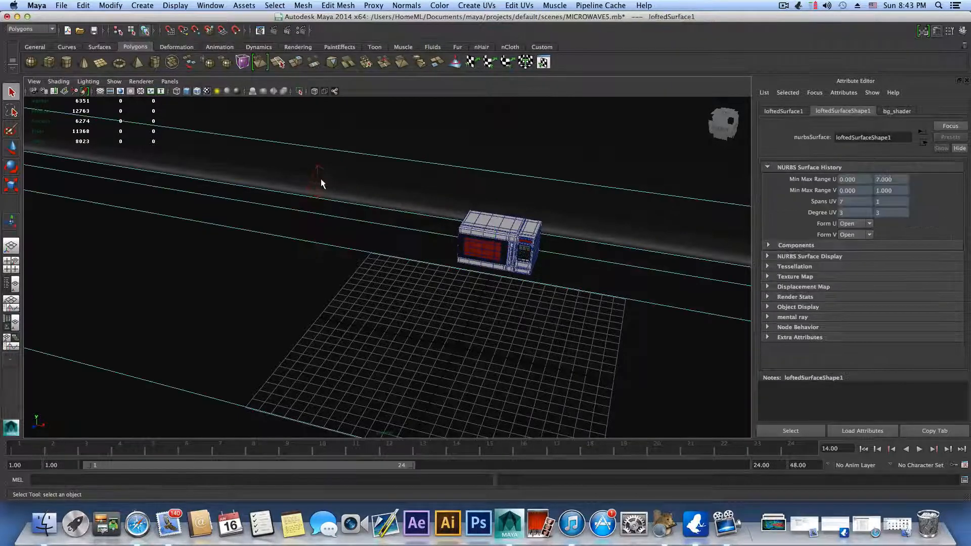
click(321, 182)
key(w)
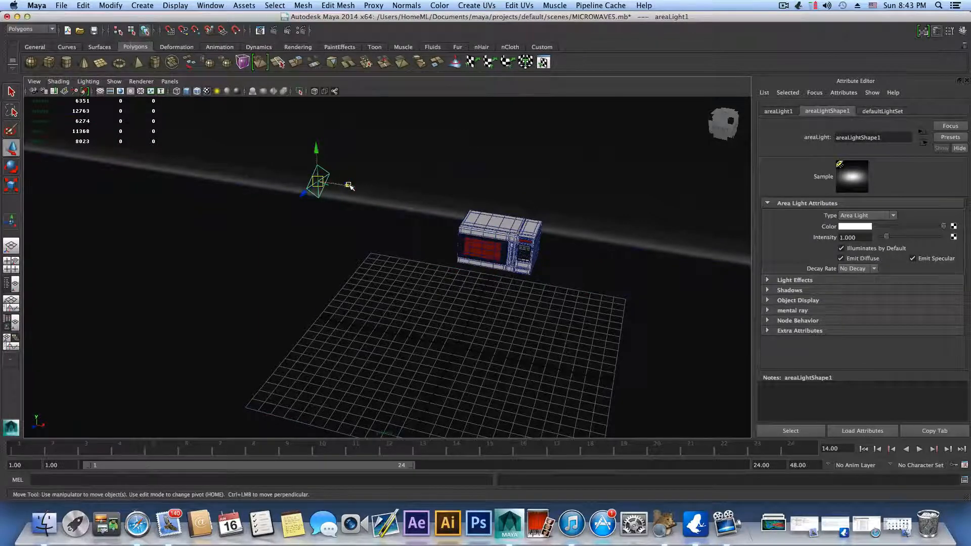
drag(349, 185, 529, 255)
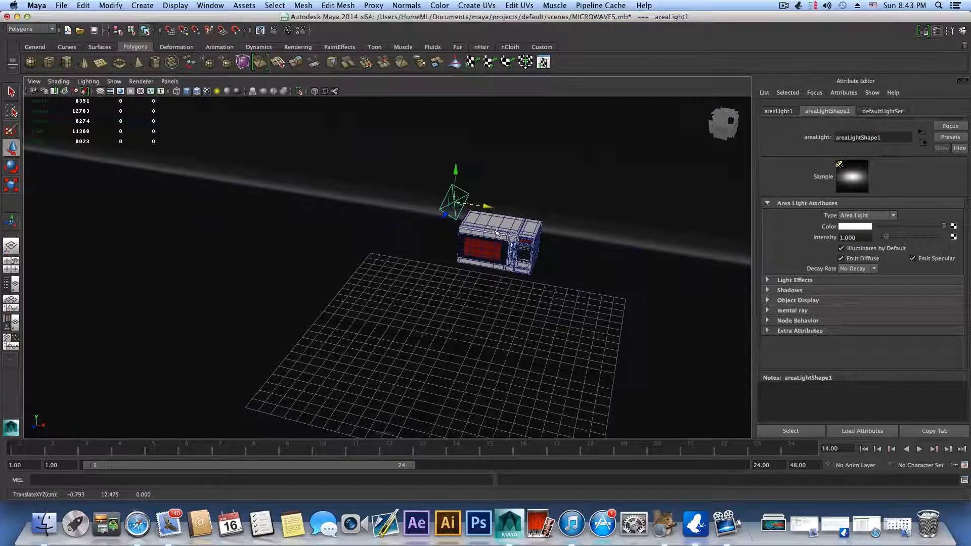
key(ctrl+z)
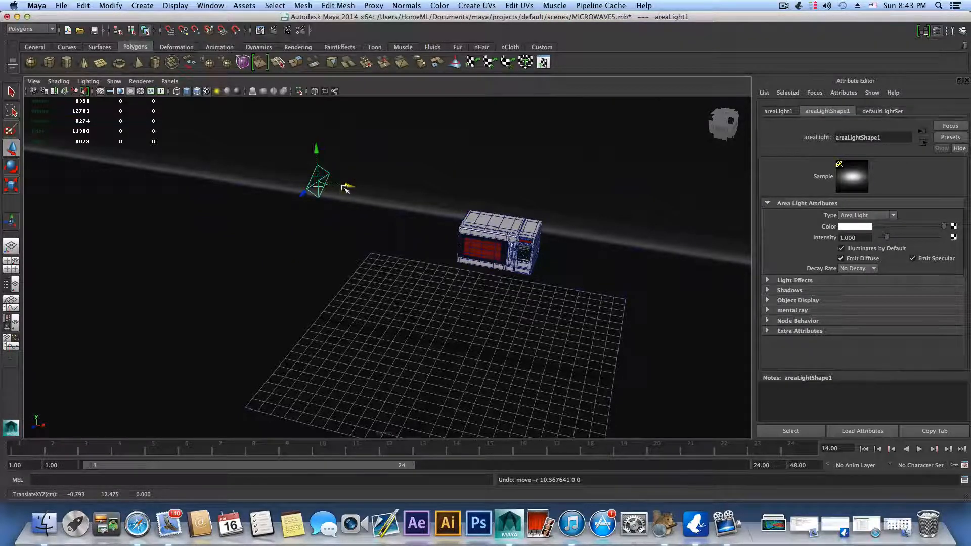
Step: Move the area light's origin to about X 3.87, Y 11.71, Z 0 cm, keeping its aim target on the microwave
key(t)
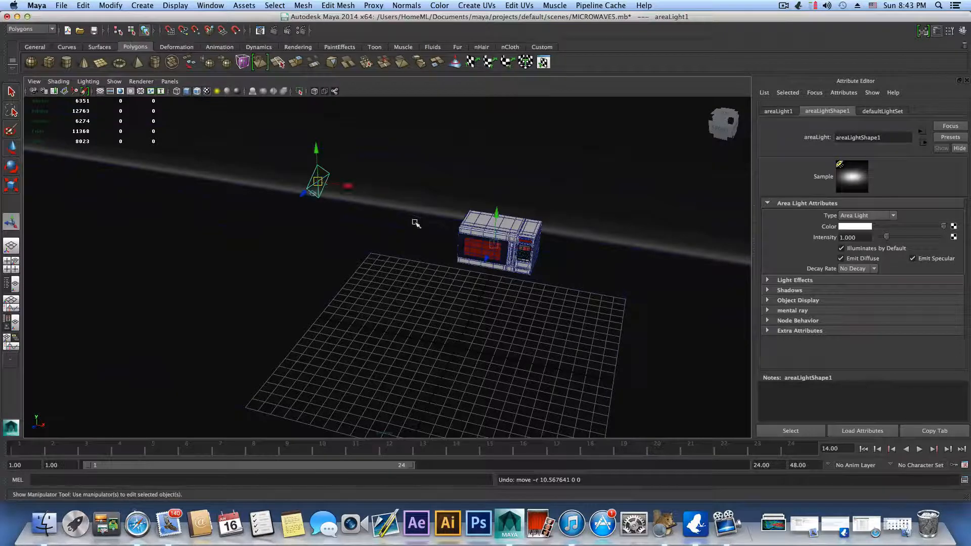
drag(342, 184, 504, 175)
drag(487, 141, 488, 149)
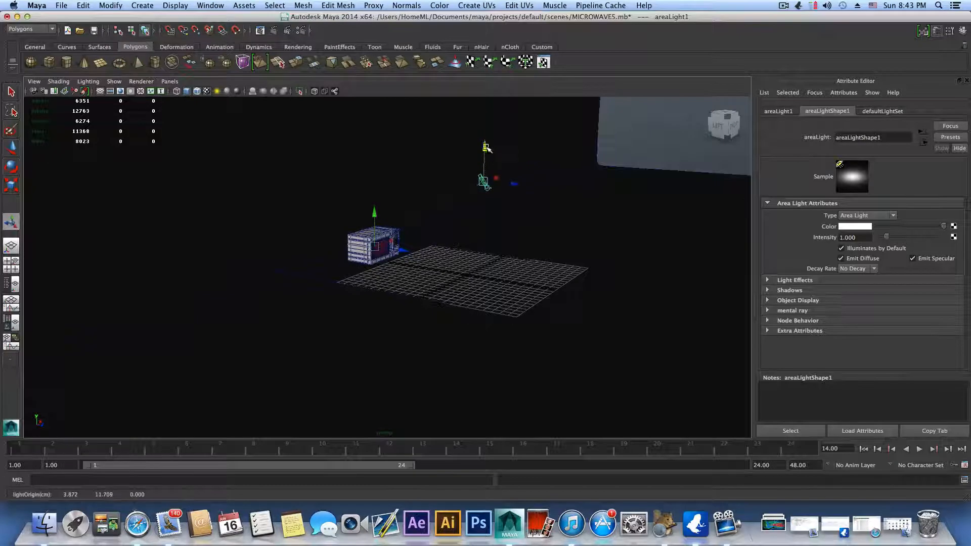
Step: Scale the area light up uniformly so it is larger than the microwave's front
alt+drag(559, 190, 507, 223)
click(15, 188)
alt+drag(509, 222, 392, 239)
alt+drag(413, 227, 430, 224)
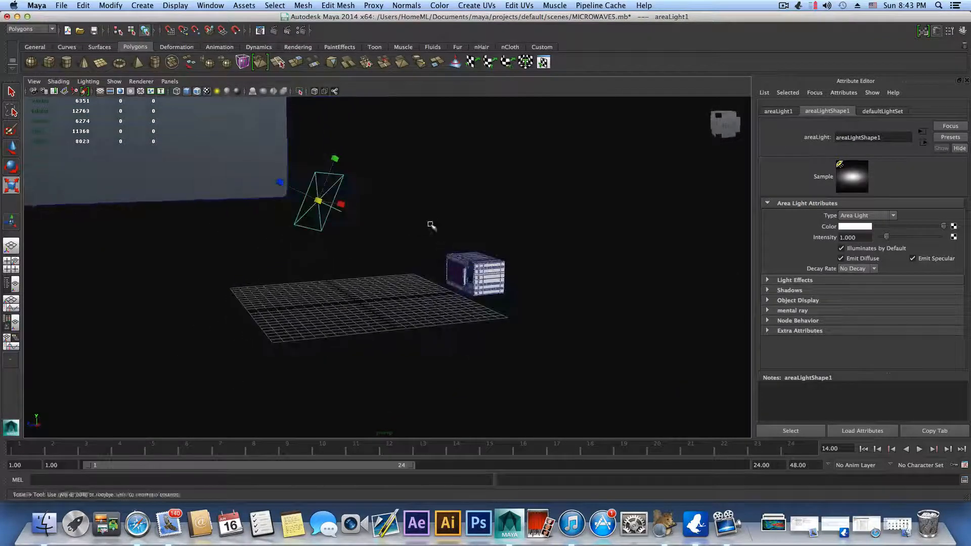
alt+middle_drag(324, 204, 292, 222)
alt+drag(292, 223, 448, 235)
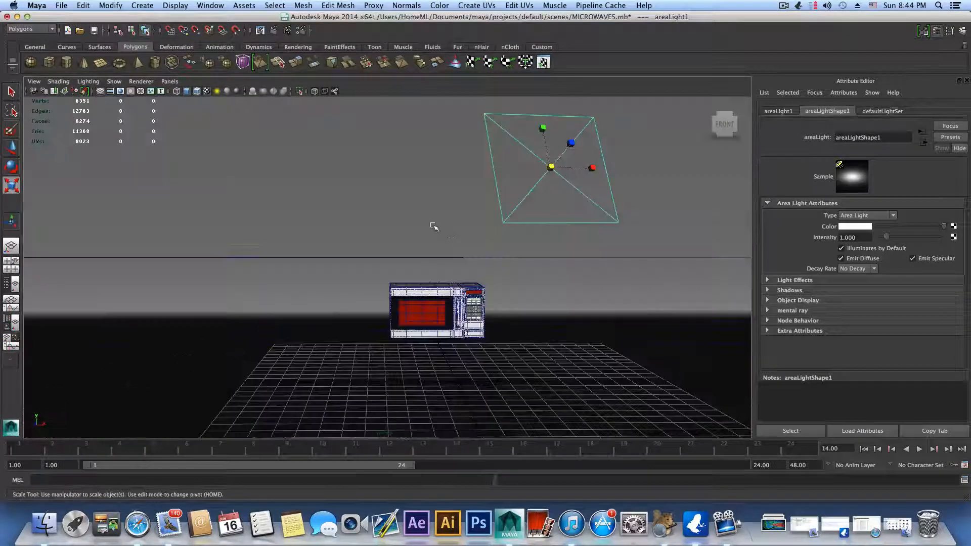
Step: Frame the microwave in the perspective camera from a low front angle that shows its keypad side for rendering
alt+middle_drag(399, 260, 343, 210)
alt+right_drag(397, 220, 660, 228)
alt+middle_drag(507, 218, 506, 246)
alt+right_drag(475, 240, 427, 235)
alt+drag(428, 235, 397, 239)
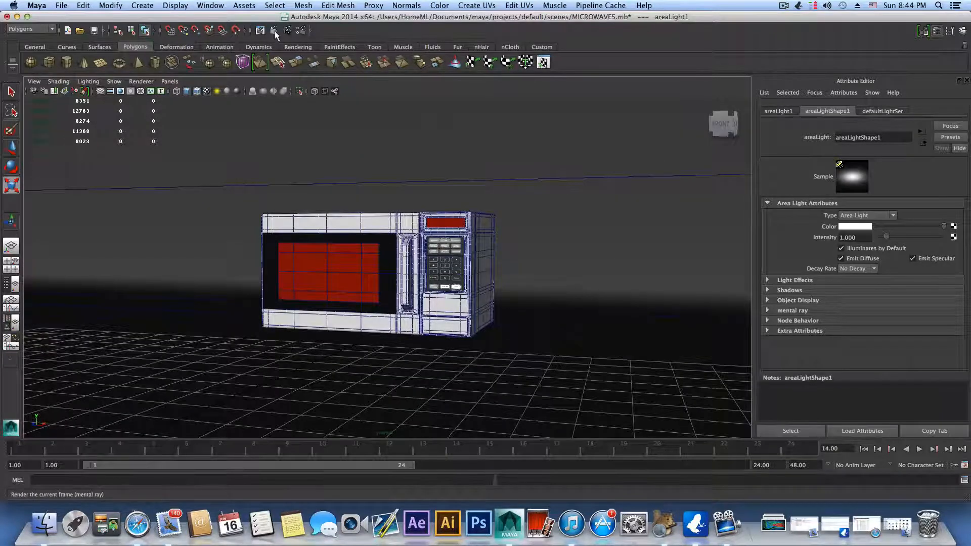
Step: Set the Render View's test resolution to the full Render Settings size of 960x540
click(301, 30)
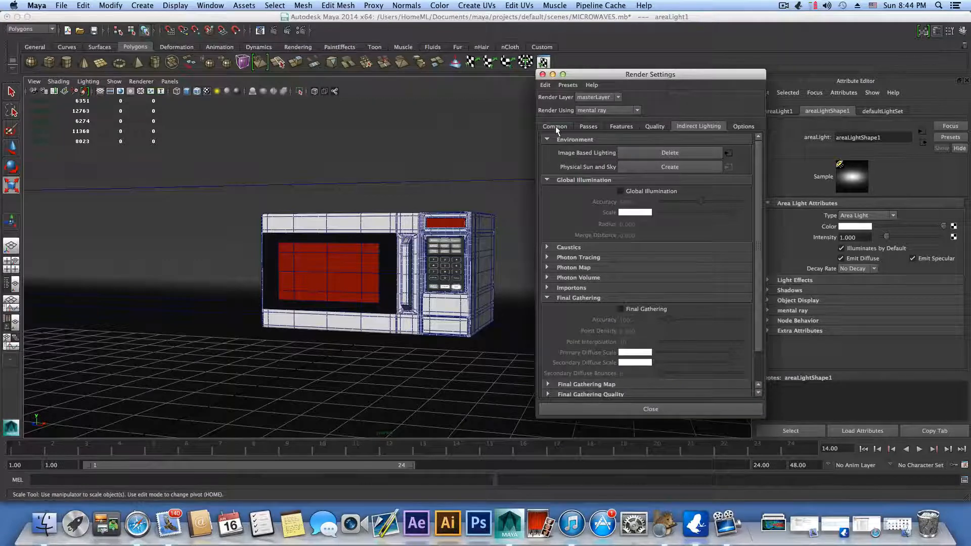
click(542, 74)
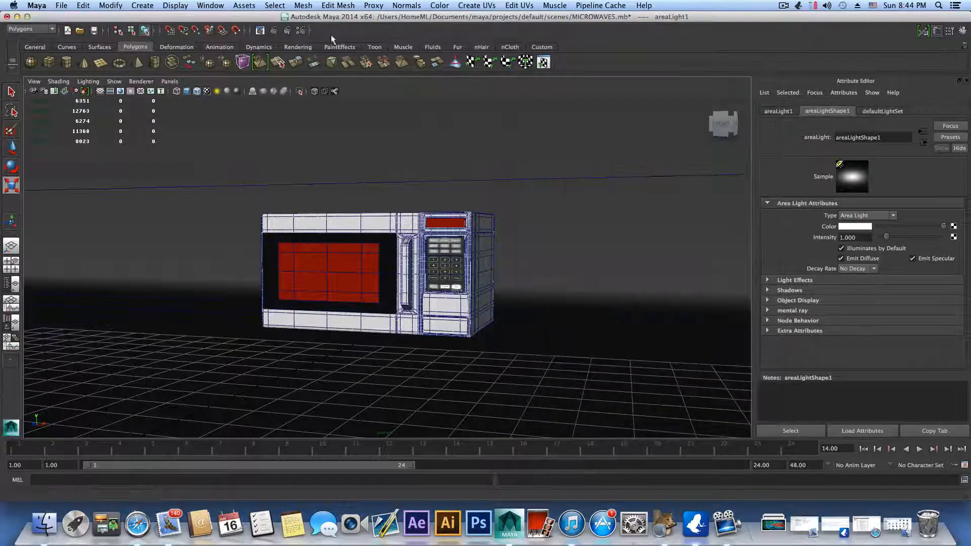
click(260, 30)
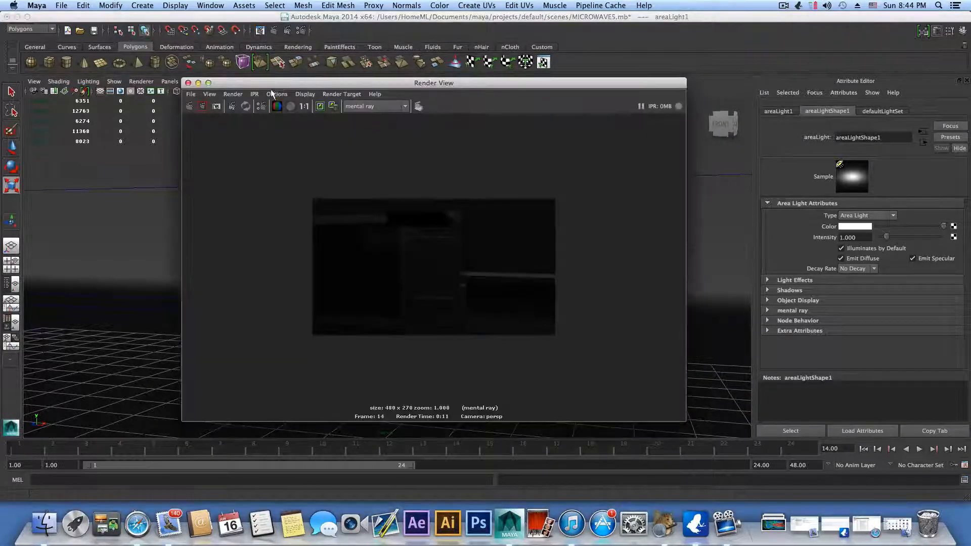
drag(272, 85, 278, 70)
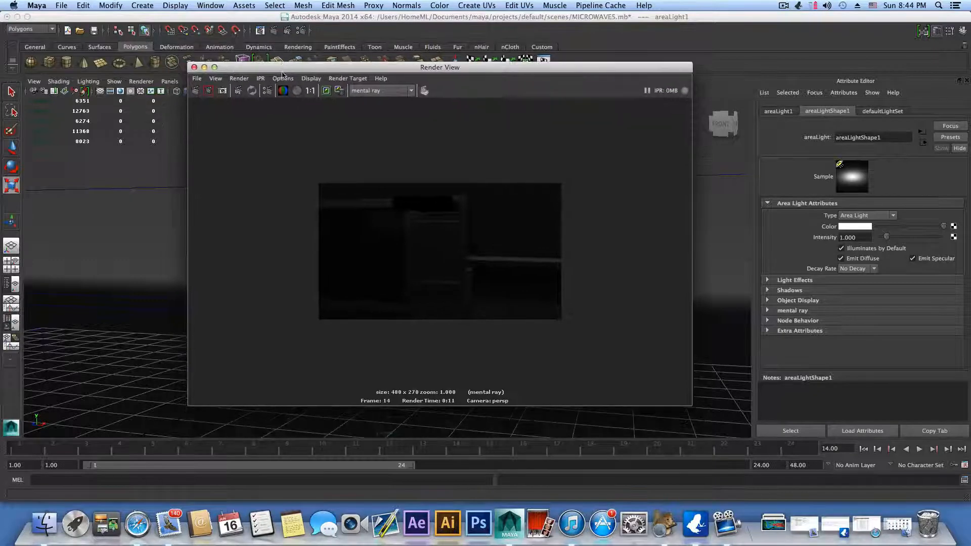
click(311, 78)
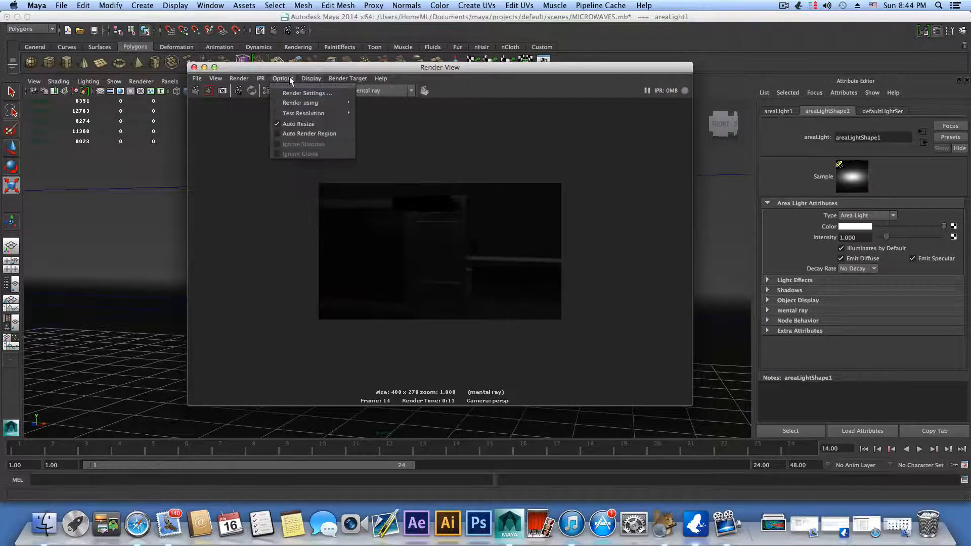
click(287, 79)
mouse_move(301, 114)
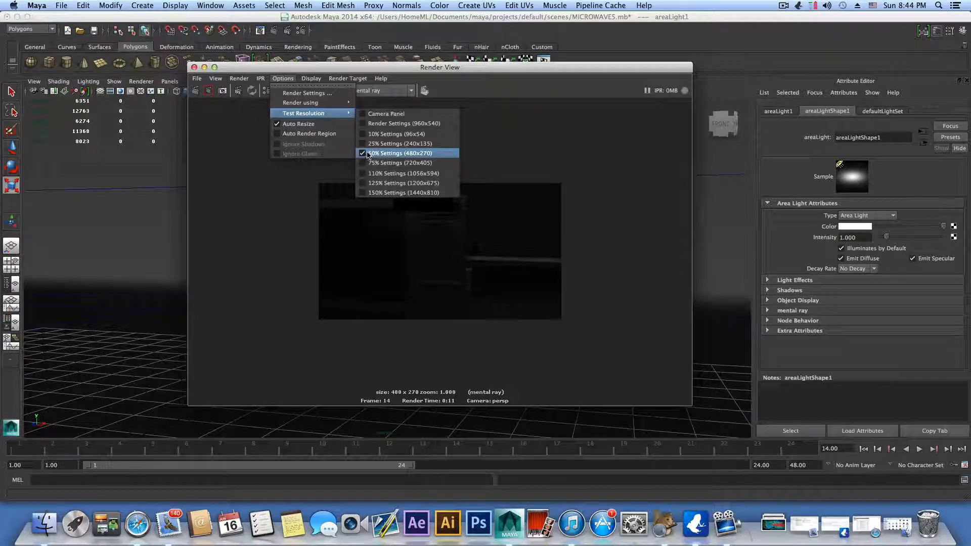
click(370, 125)
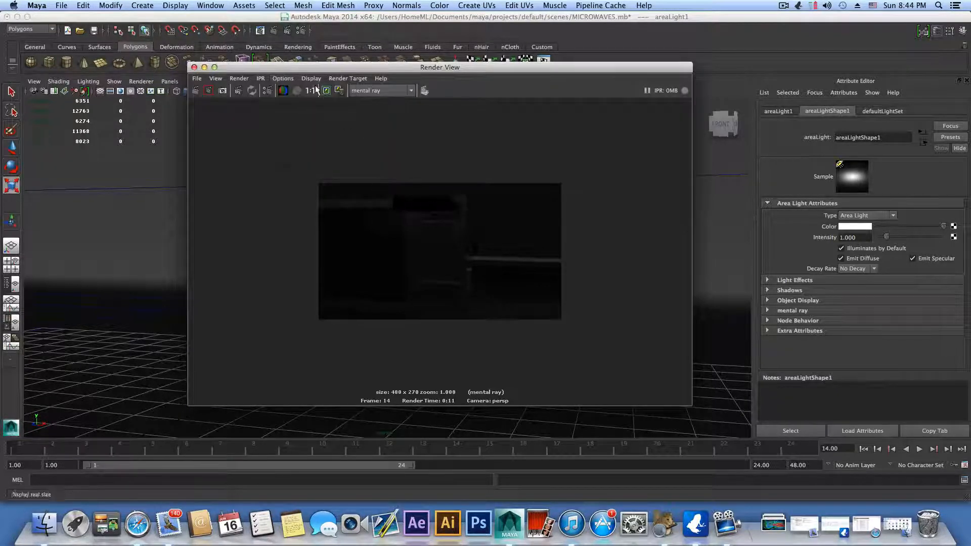
click(195, 68)
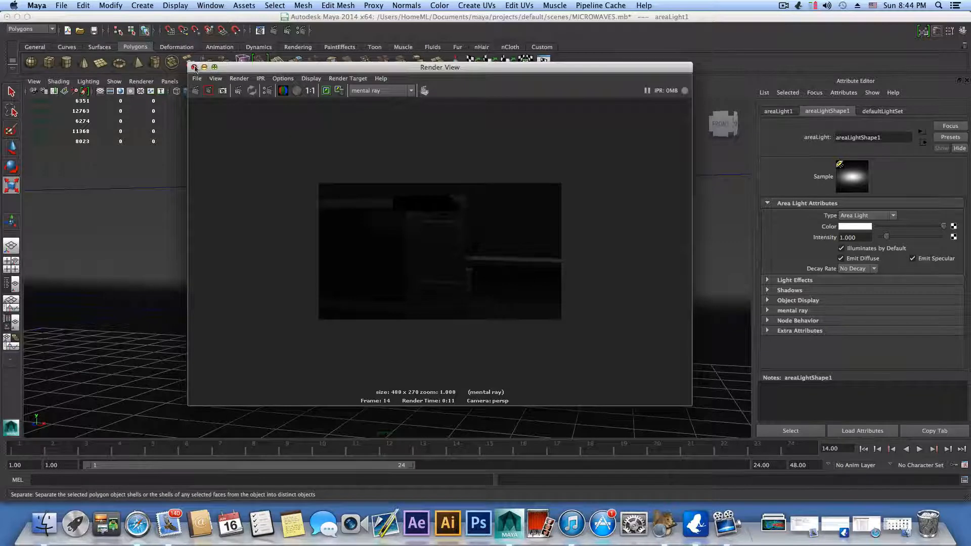
Step: Check the common image size settings and render a closer front view of the microwave with mental ray
click(301, 30)
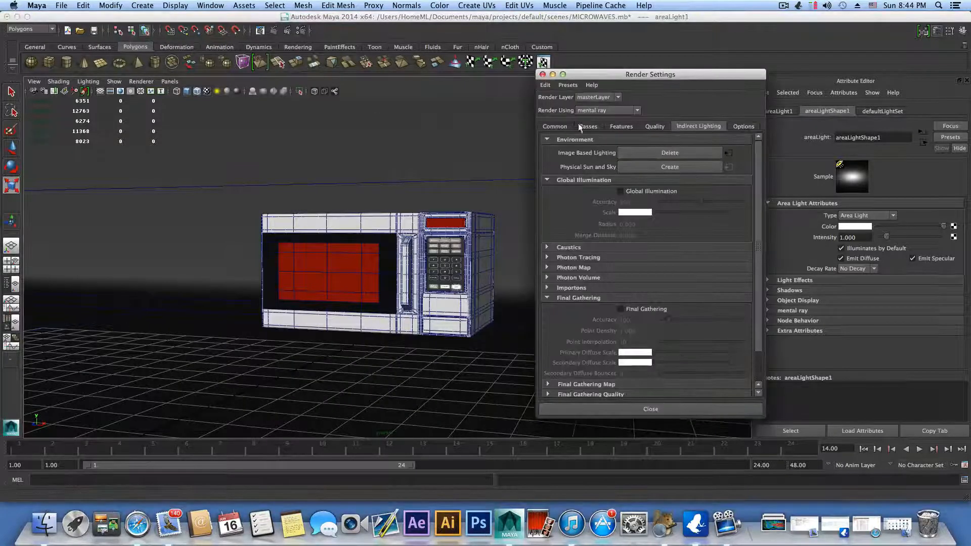
click(555, 126)
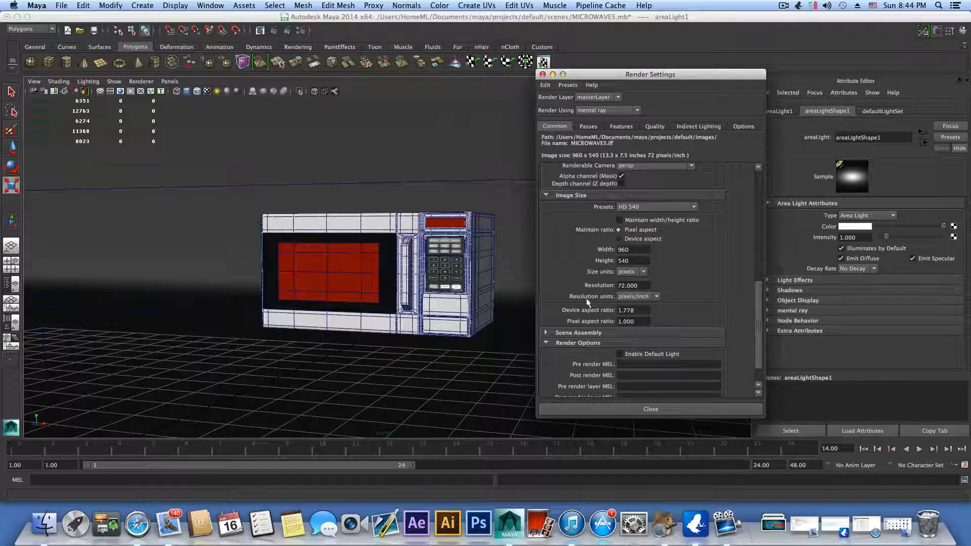
click(670, 408)
scroll(410, 106, up, 5)
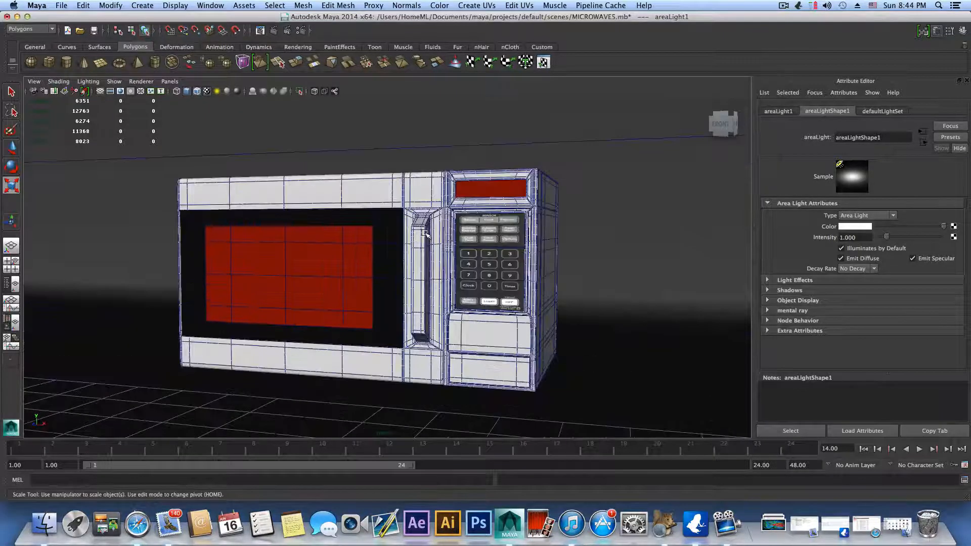
click(274, 31)
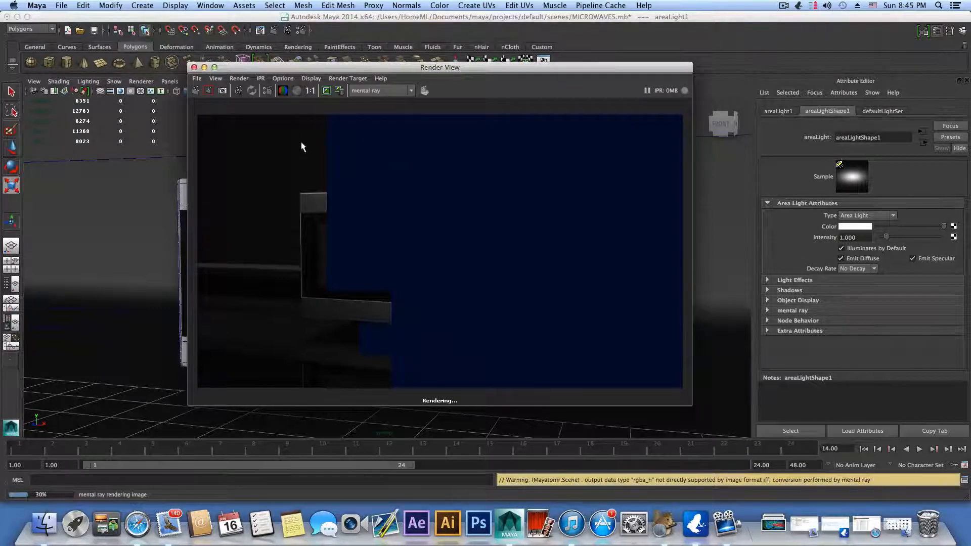
drag(284, 70, 500, 31)
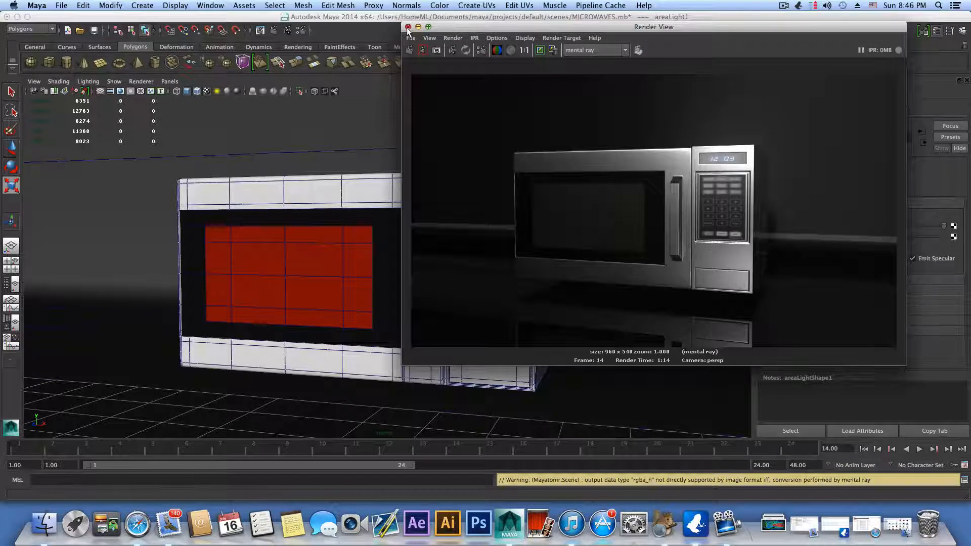
click(408, 27)
Step: Create a polygon cylinder on the floor grid in front of the microwave
alt+drag(536, 237, 512, 246)
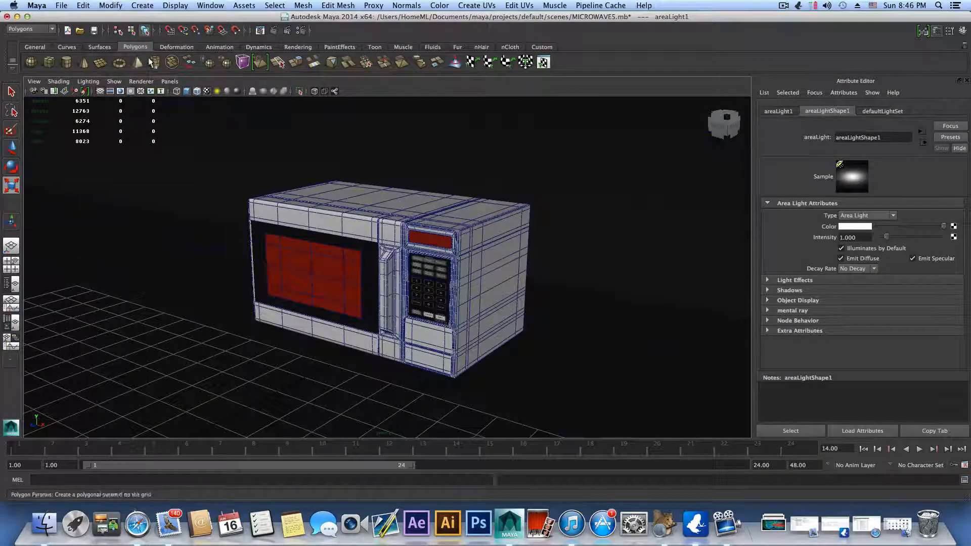
click(70, 62)
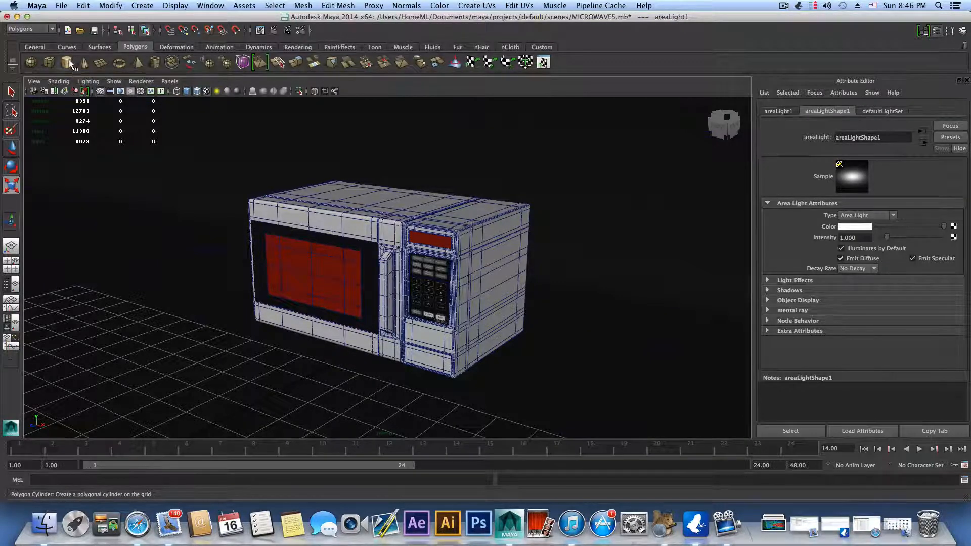
scroll(301, 314, down, 5)
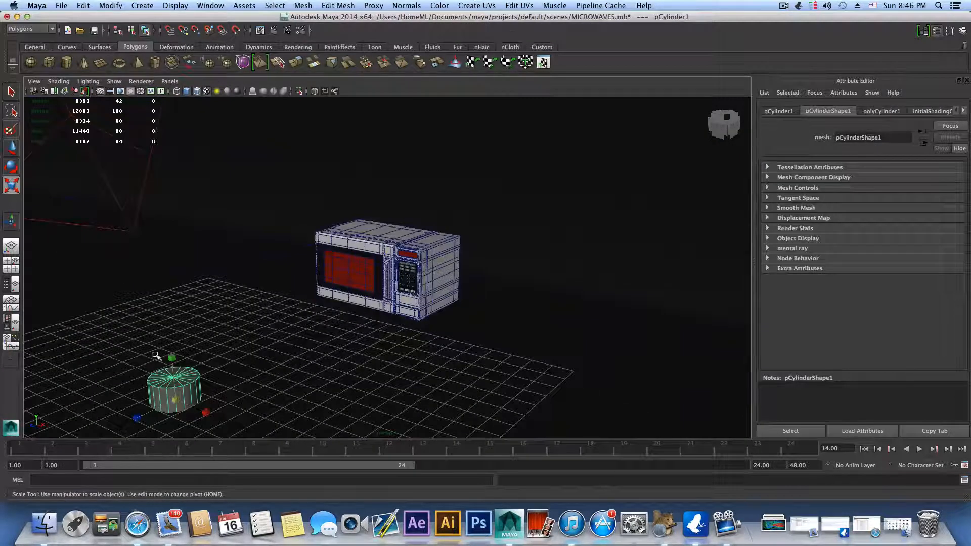
Step: Raise the new cylinder above the floor grid in front of the microwave
alt+middle_drag(244, 380, 382, 280)
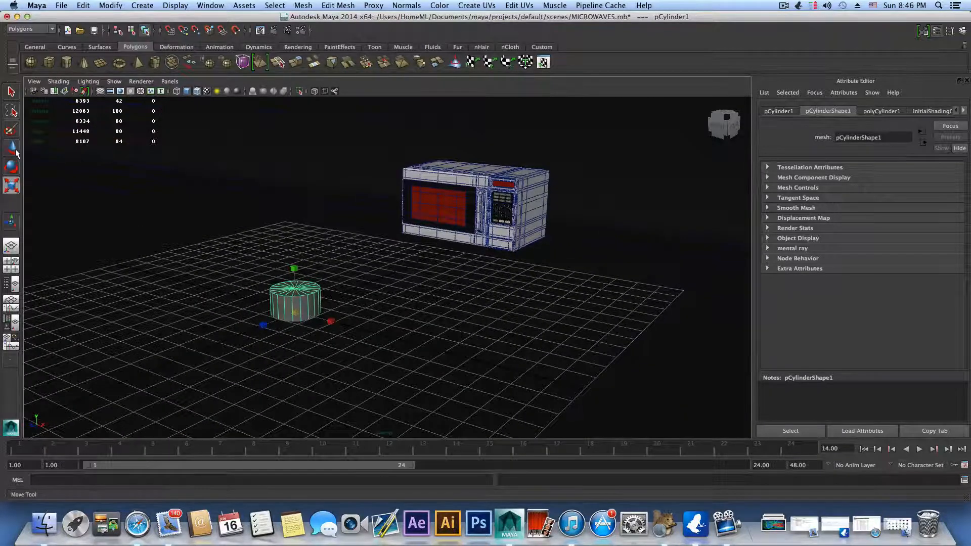
key(w)
drag(296, 268, 298, 206)
alt+right_drag(299, 206, 434, 260)
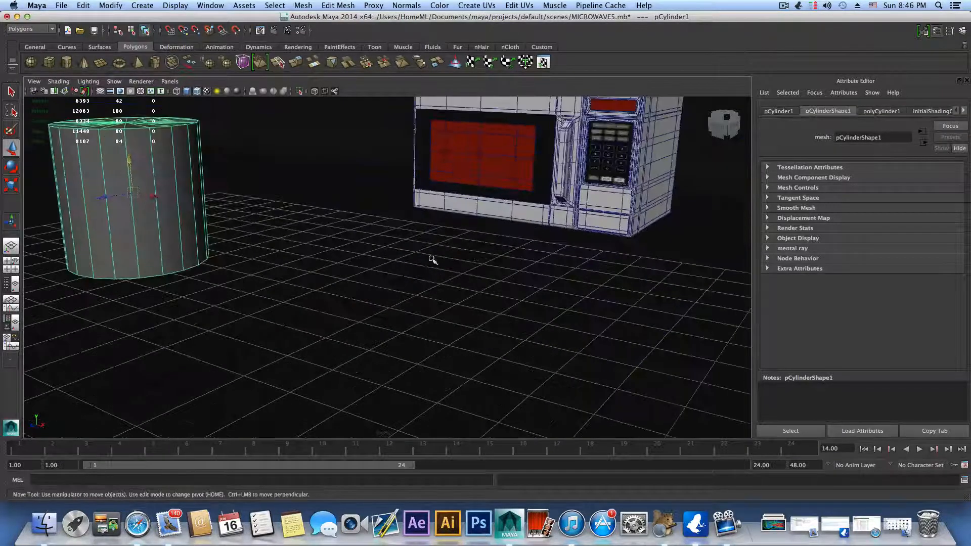
alt+middle_drag(434, 260, 524, 268)
Step: Scale the cylinder's bottom vertices inward so its sides taper toward the base
right_drag(461, 236, 427, 238)
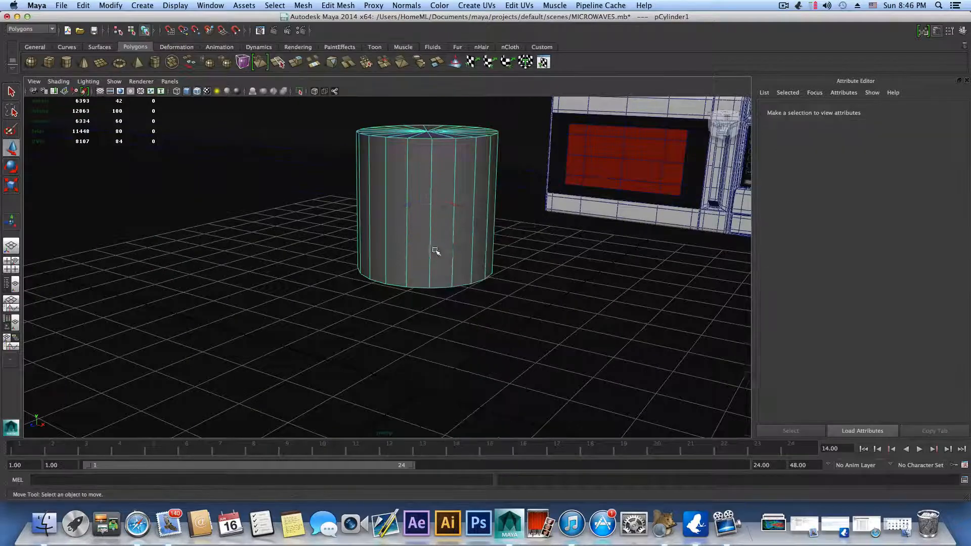
alt+drag(434, 270, 437, 255)
drag(307, 143, 523, 196)
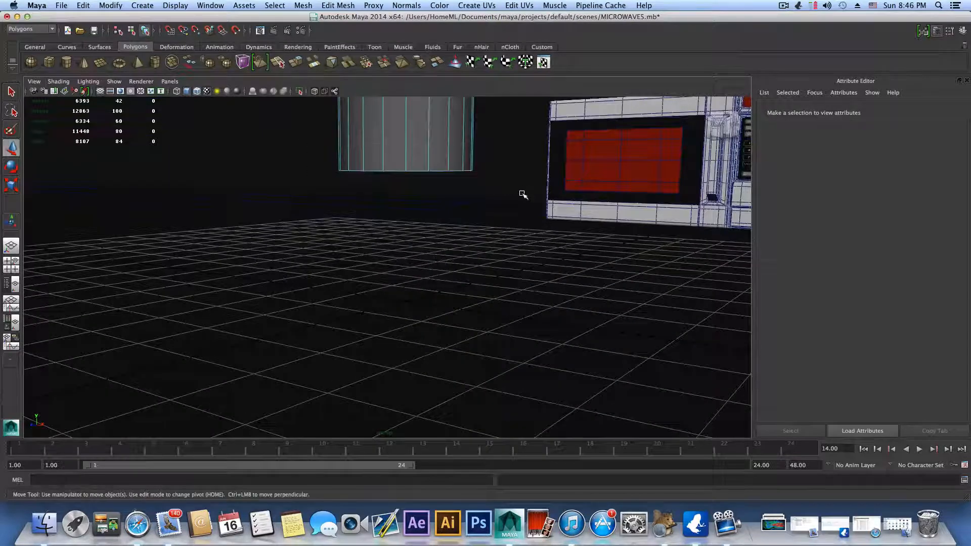
key(e)
key(r)
drag(408, 174, 423, 284)
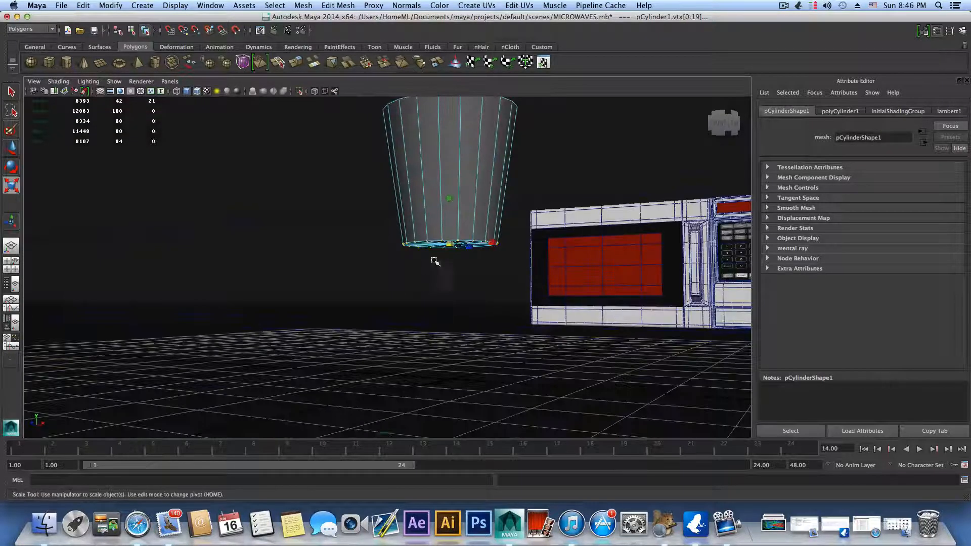
drag(449, 244, 370, 229)
Step: Move the bottom vertices up to flatten the cylinder into a shallow foot shape, and center the object's pivot
key(w)
alt+right_drag(440, 303, 314, 328)
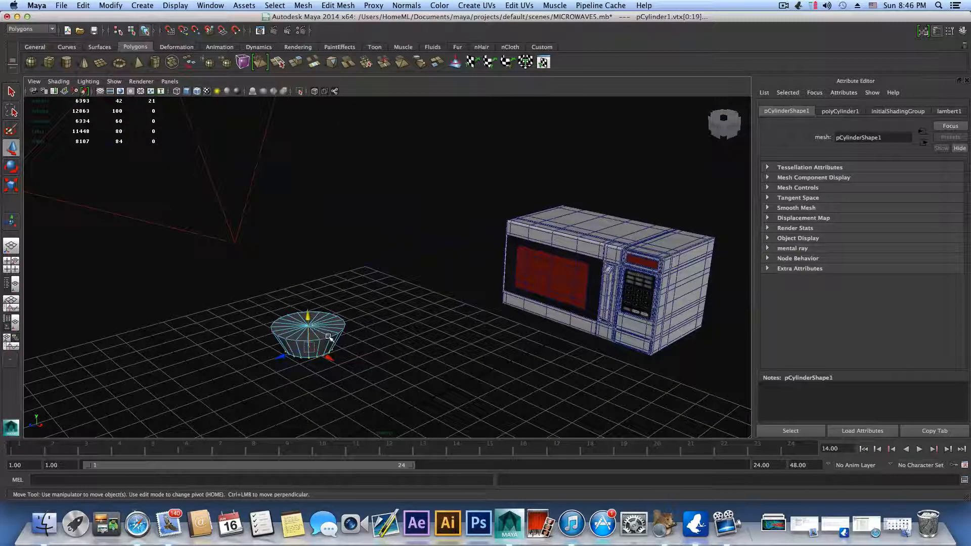
key(F8)
key(F8)
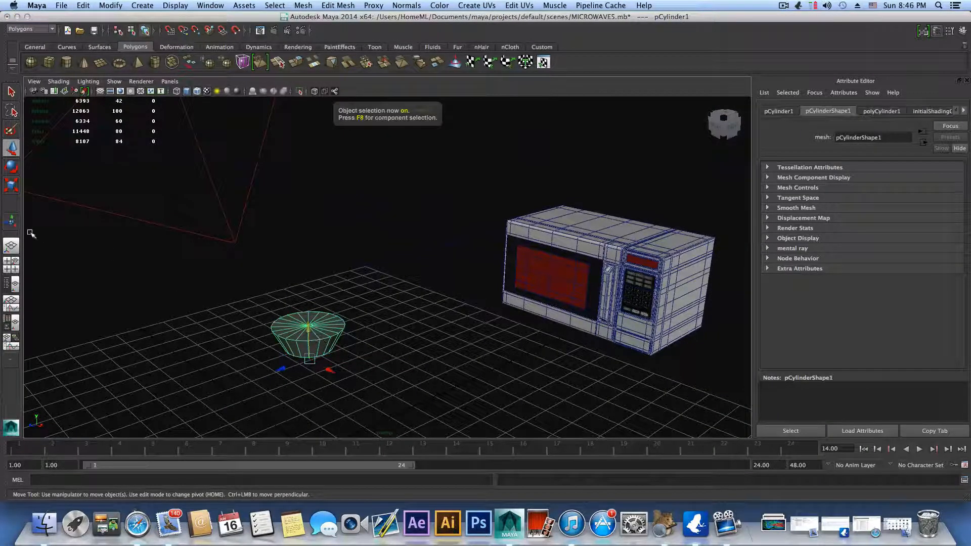
click(111, 6)
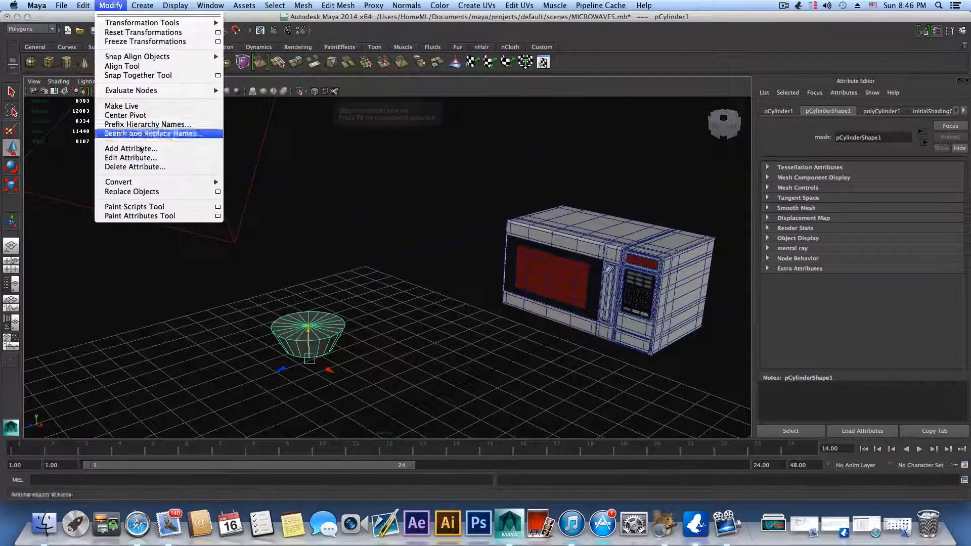
click(138, 115)
Step: Scale the tapered cylinder down slightly as a whole
alt+middle_drag(383, 348, 457, 307)
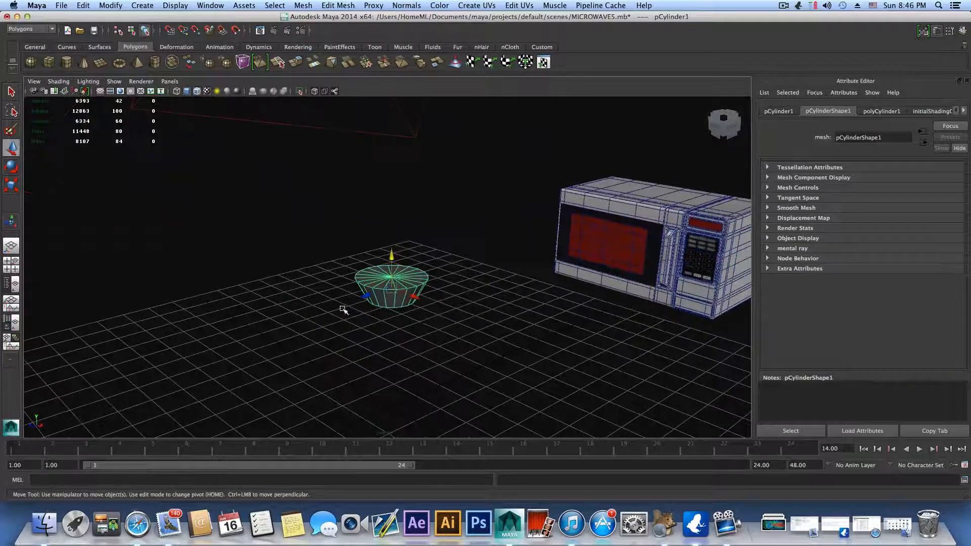
alt+right_drag(342, 309, 453, 304)
alt+drag(452, 307, 446, 303)
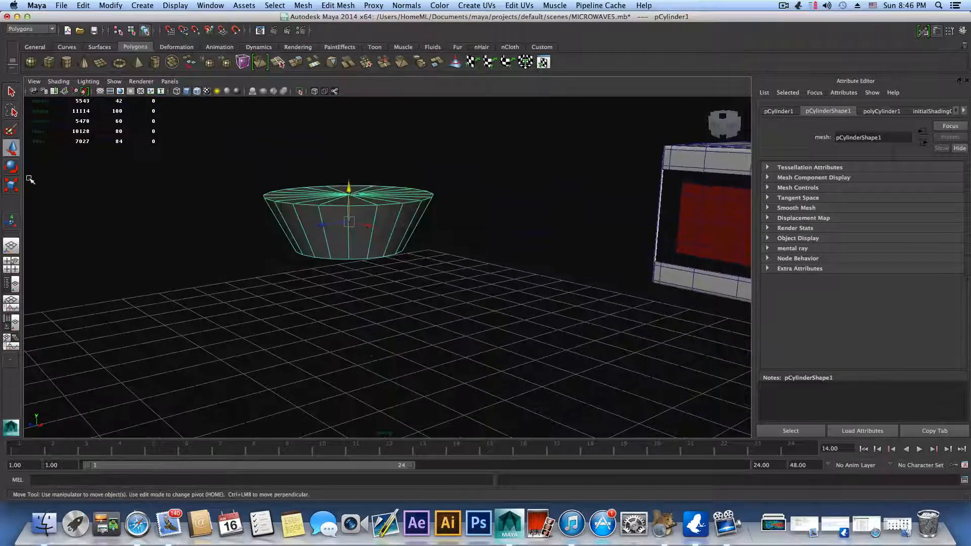
key(r)
drag(353, 223, 340, 239)
shift+right_drag(348, 230, 329, 232)
Step: Insert edge loops around the tapered sides, close to the top rim and close to the bottom rim
scroll(348, 245, up, 3)
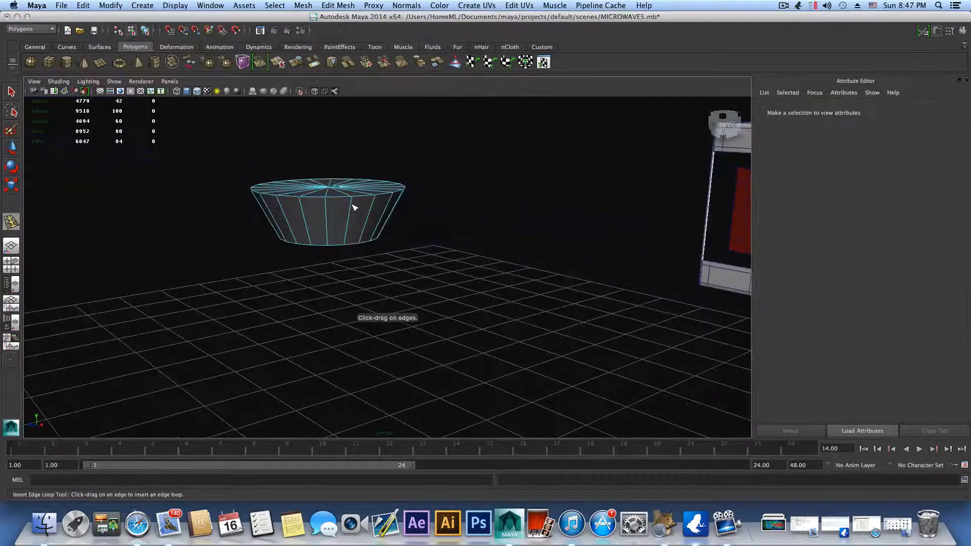
drag(352, 197, 326, 300)
right_drag(325, 298, 302, 296)
Step: Chamfer the center vertices of the cylinder's top and bottom caps into small central circles
click(11, 92)
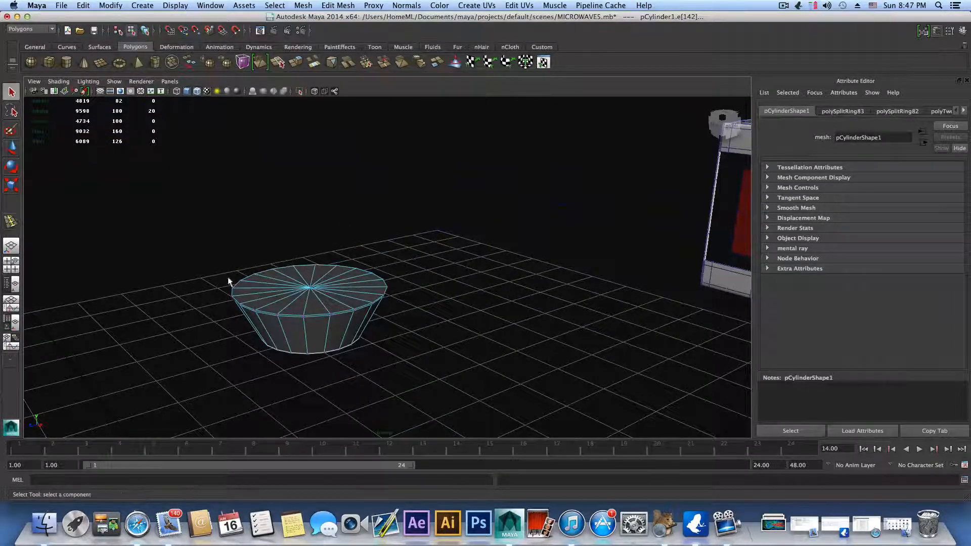
click(311, 289)
alt+drag(321, 358, 327, 330)
alt+middle_drag(328, 331, 386, 401)
alt+drag(387, 401, 413, 332)
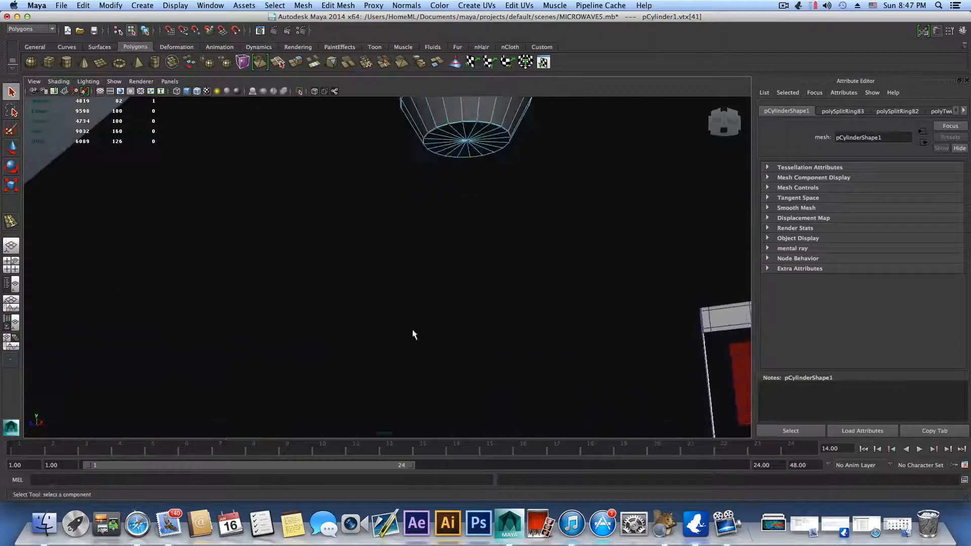
alt+middle_drag(412, 331, 359, 336)
scroll(379, 283, up, 5)
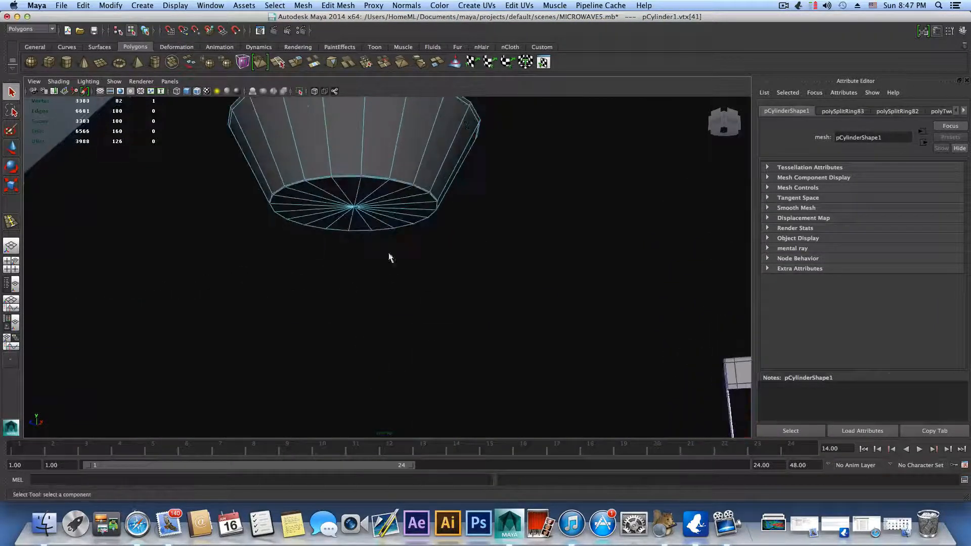
shift+click(354, 207)
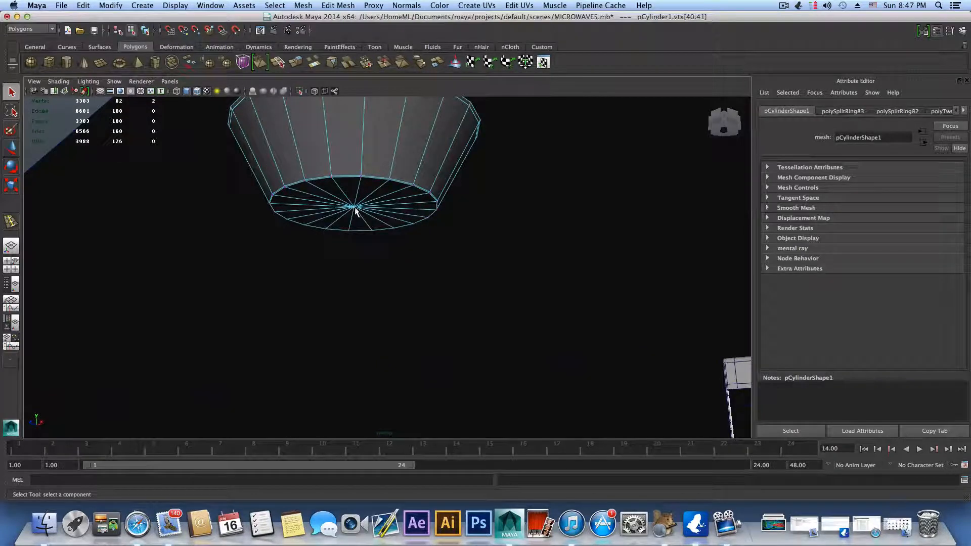
shift+right_click(354, 210)
shift+right_drag(361, 211, 389, 206)
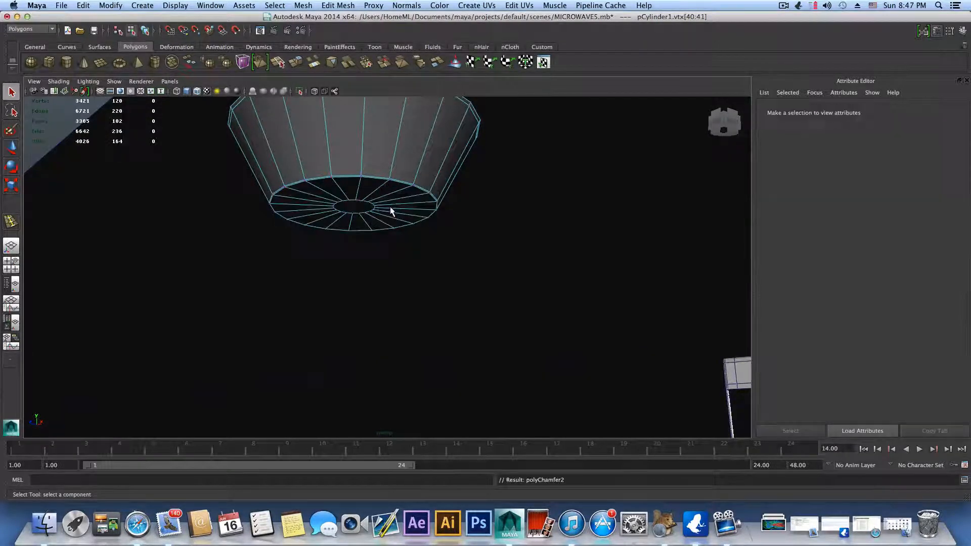
Step: Insert supporting edge loops on the bottom cap and on the top cap near its outer rim and central circle
key(F8)
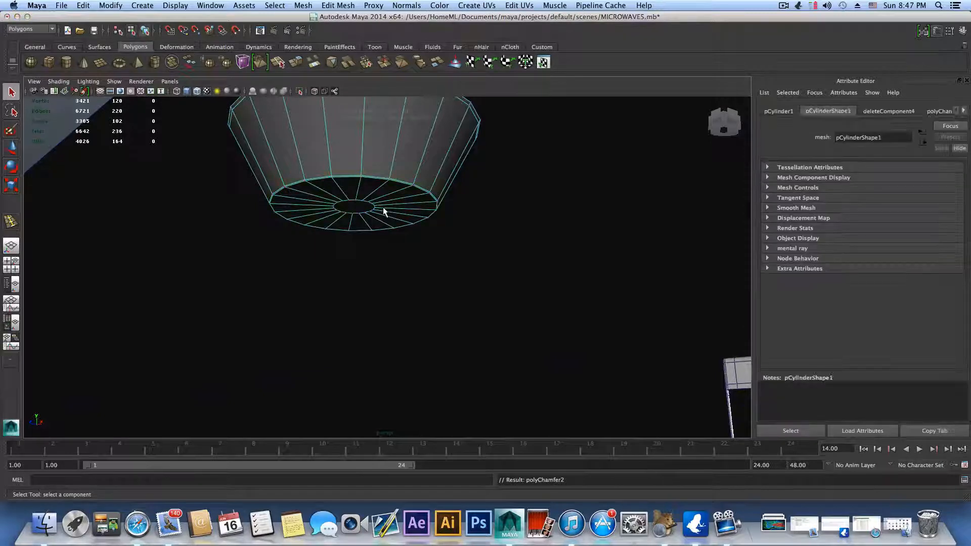
shift+right_drag(390, 209, 356, 215)
drag(398, 193, 406, 228)
alt+middle_drag(412, 279, 417, 160)
alt+drag(417, 161, 401, 211)
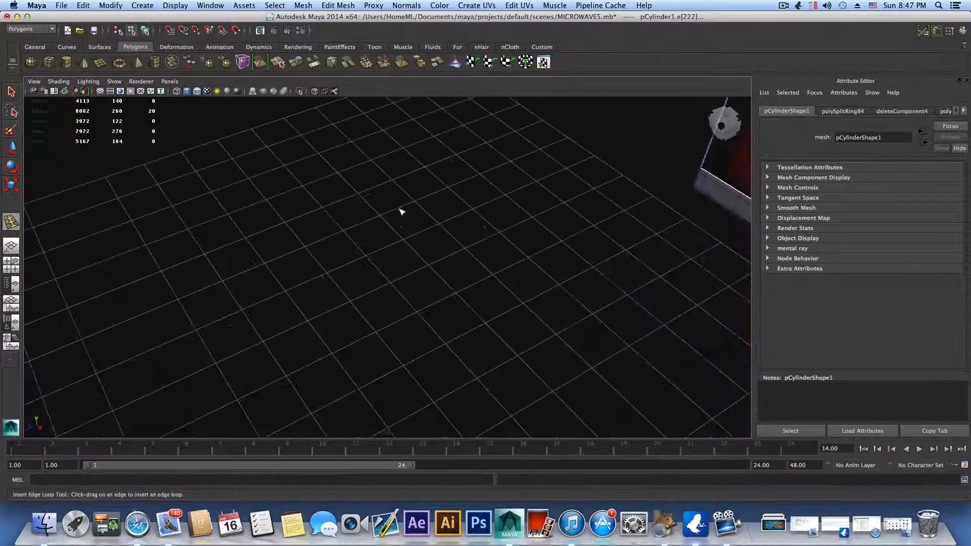
key(f)
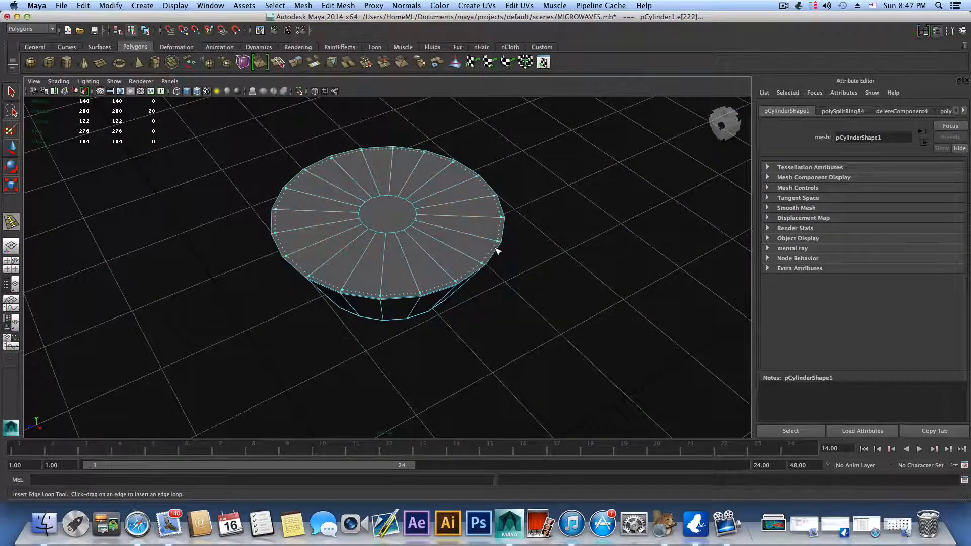
drag(431, 221, 419, 223)
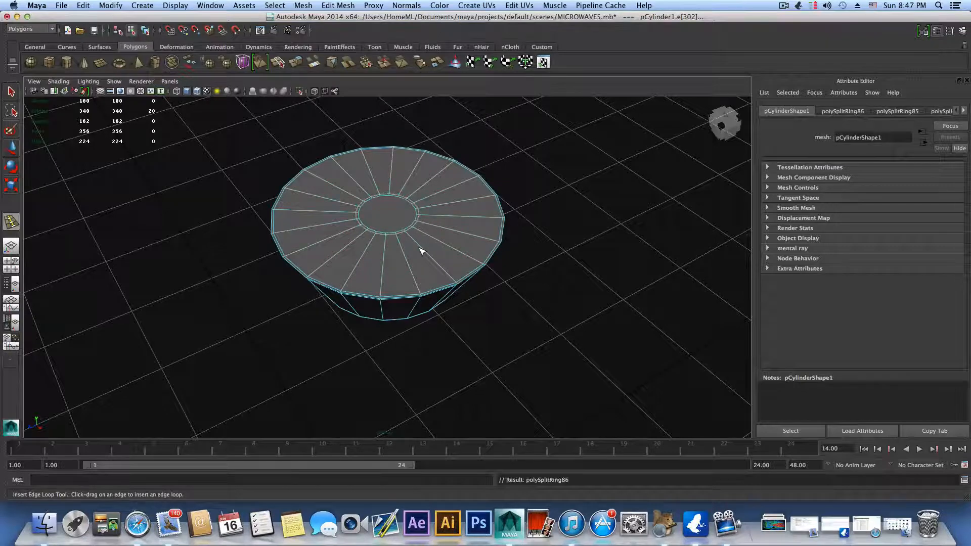
key(F8)
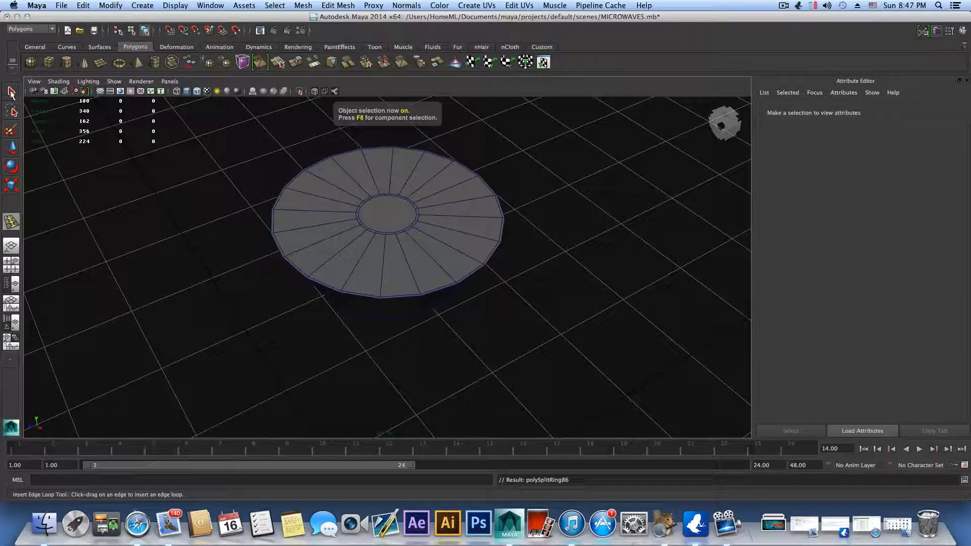
Step: Assign a new Blinn material to the tapered cylinder and set its color to black
key(q)
click(364, 230)
right_drag(387, 238, 403, 426)
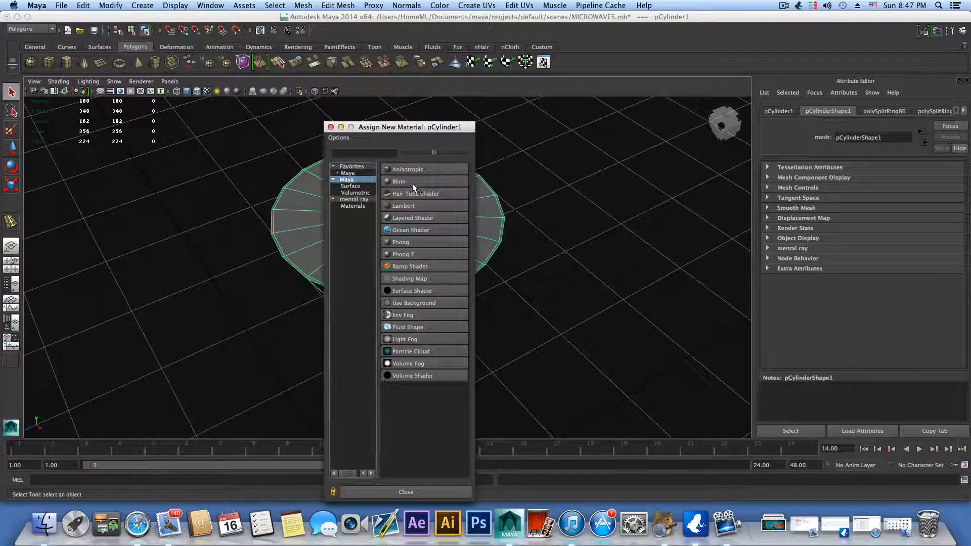
click(399, 181)
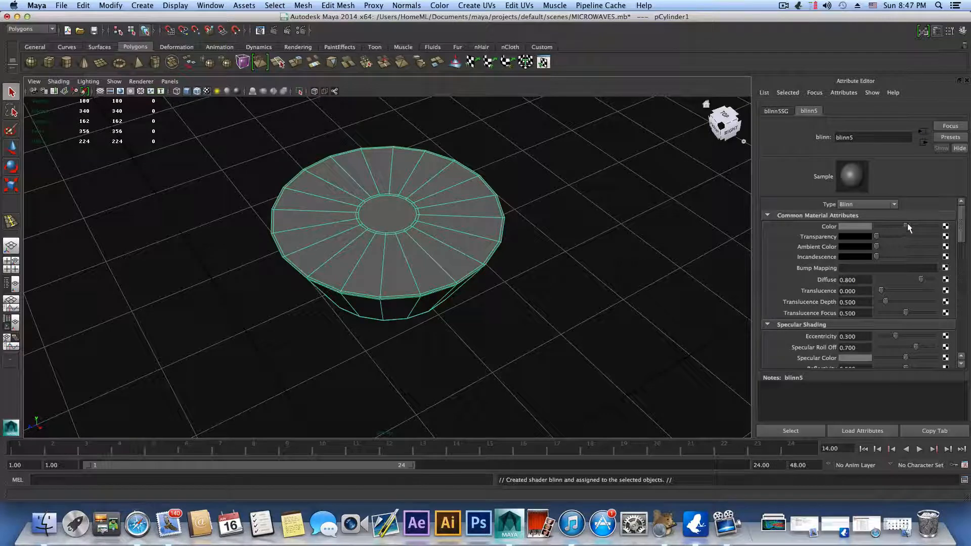
drag(905, 226, 874, 226)
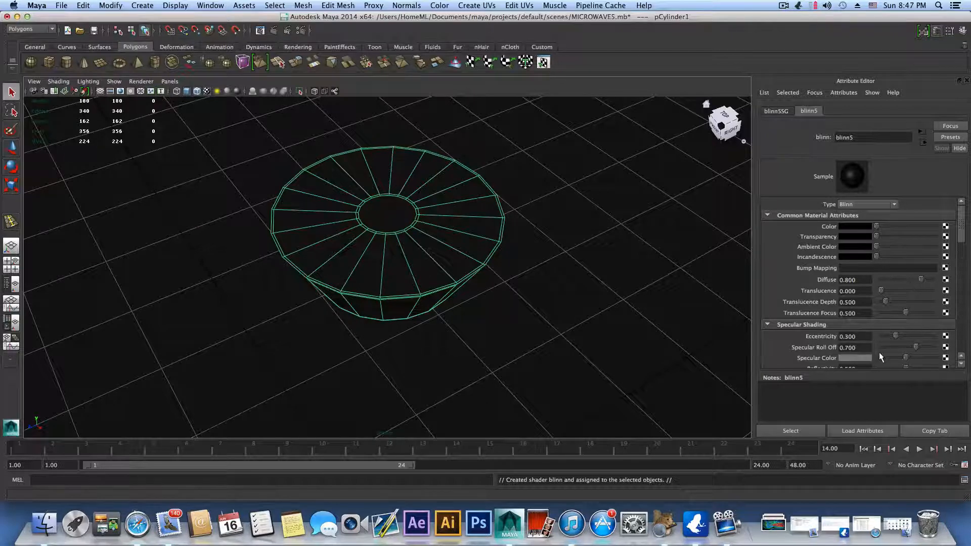
Step: Set the Blinn's Mi Reflection Blur to 4, darken its specular color and lower Specular Roll Off to 0.444
scroll(882, 349, down, 3)
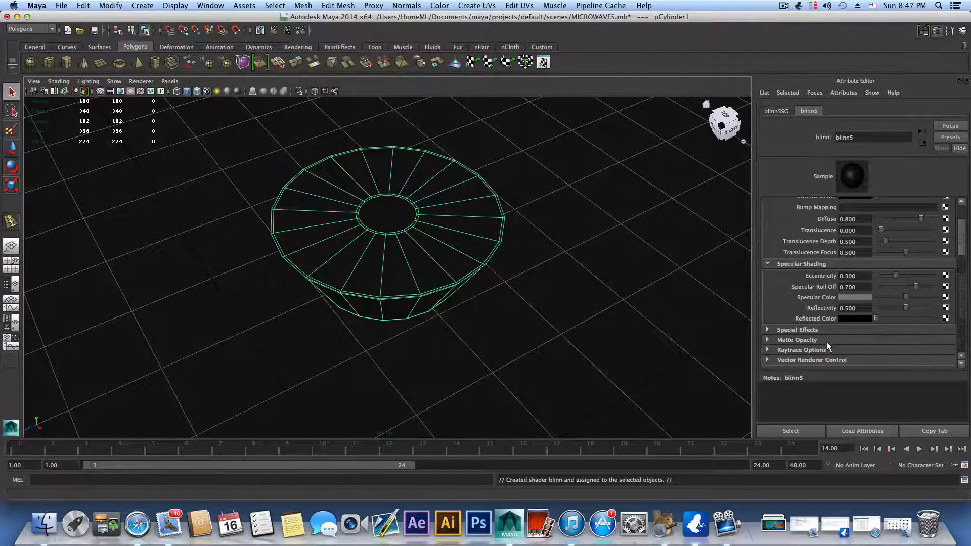
scroll(827, 343, down, 1)
scroll(813, 330, down, 2)
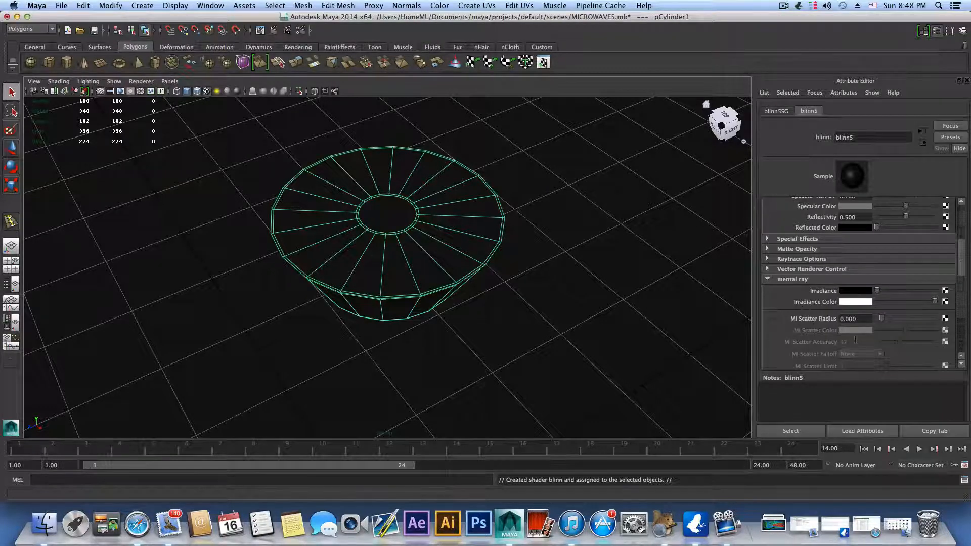
scroll(857, 330, down, 2)
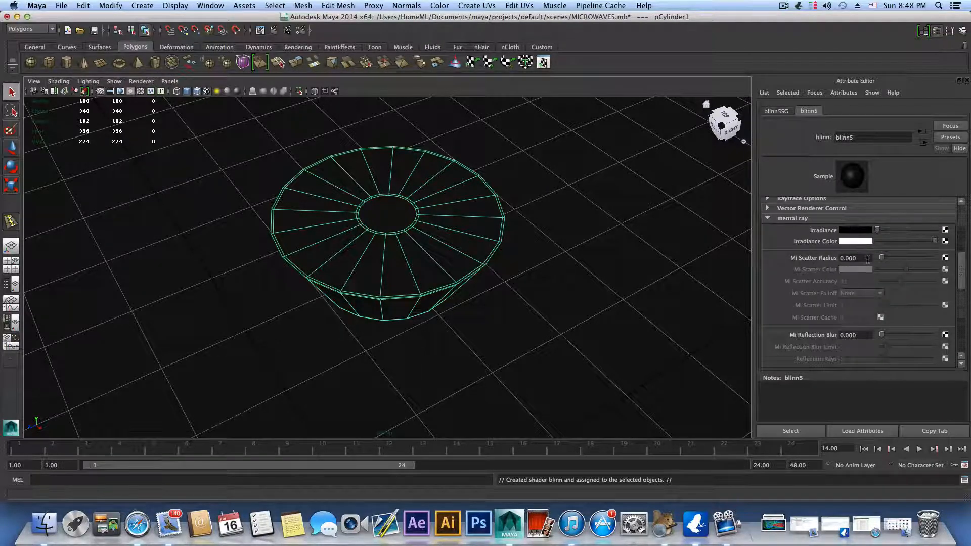
click(867, 259)
click(868, 335)
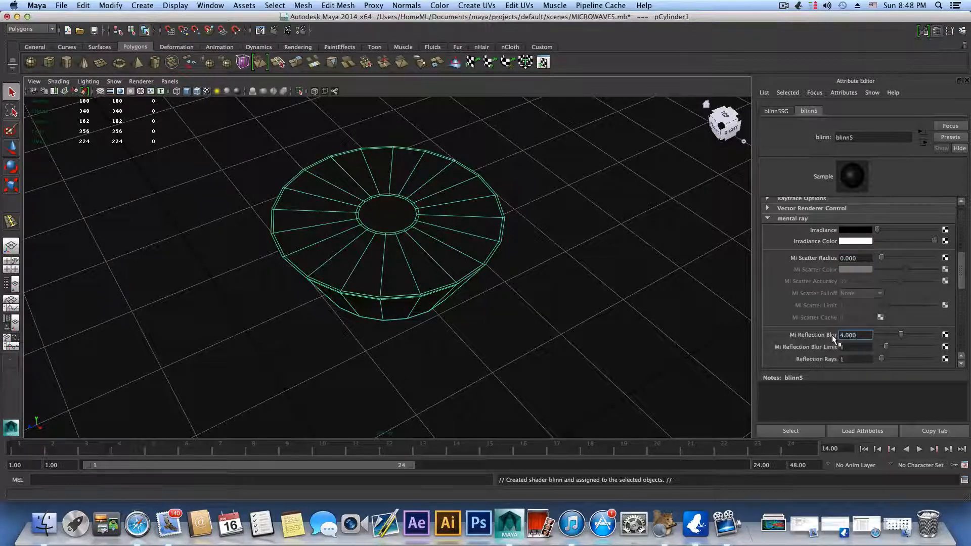
scroll(877, 280, up, 4)
scroll(879, 288, up, 1)
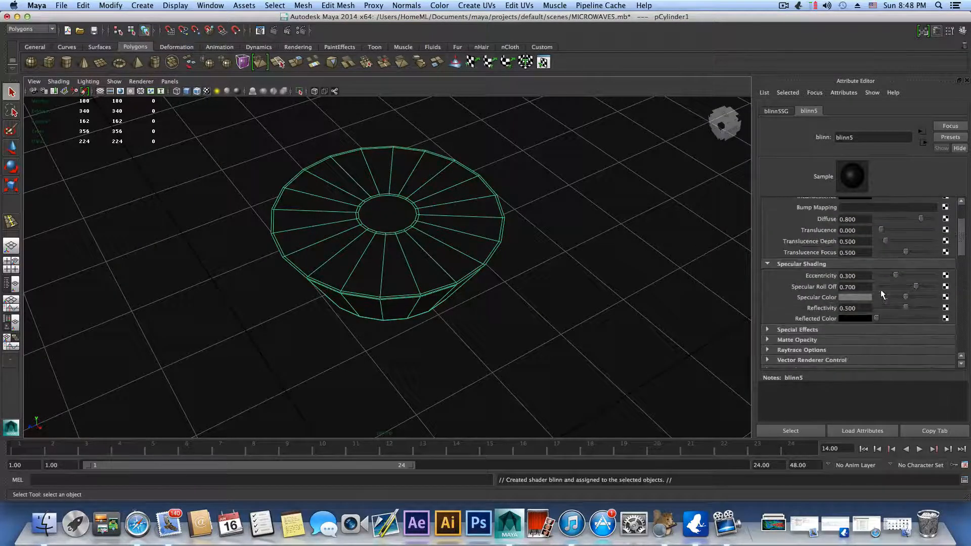
mouse_move(905, 297)
mouse_down()
mouse_move(892, 294)
mouse_move(903, 285)
mouse_up()
Step: Turn on the smooth mesh preview for the black tapered cylinder
scroll(581, 265, down, 6)
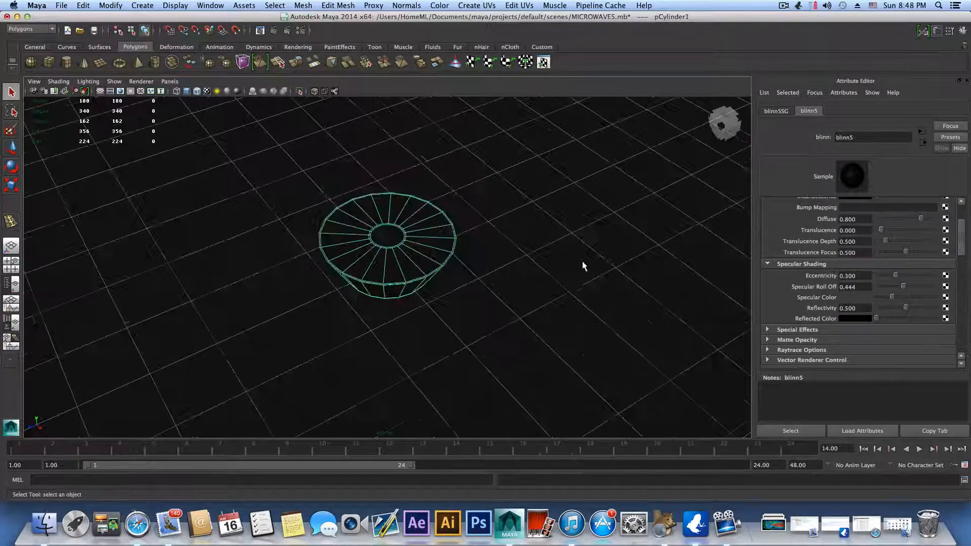
click(384, 260)
key(3)
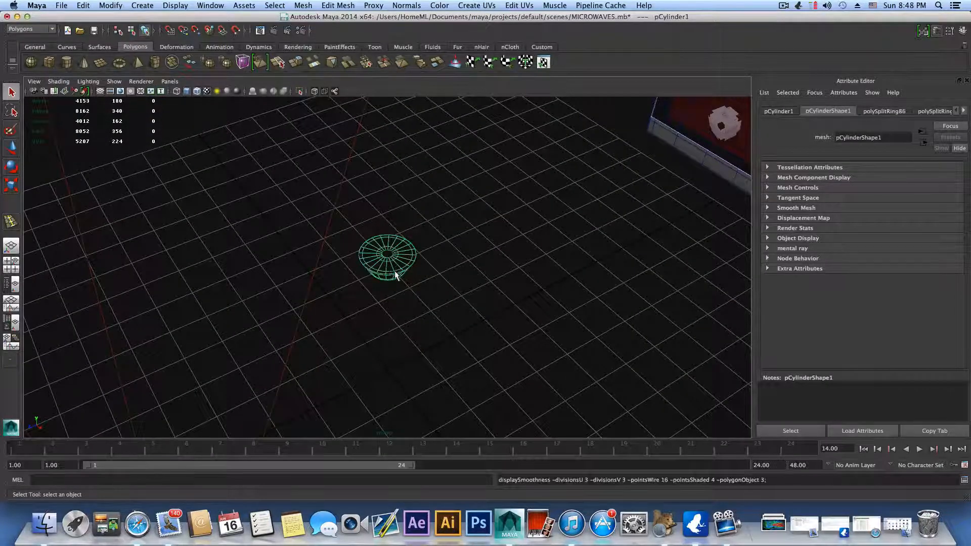
Step: Move the black tapered cylinder across the scene to just beneath the microwave's underside
scroll(398, 275, up, 6)
alt+drag(402, 265, 709, 205)
click(11, 147)
alt+middle_drag(708, 207, 449, 267)
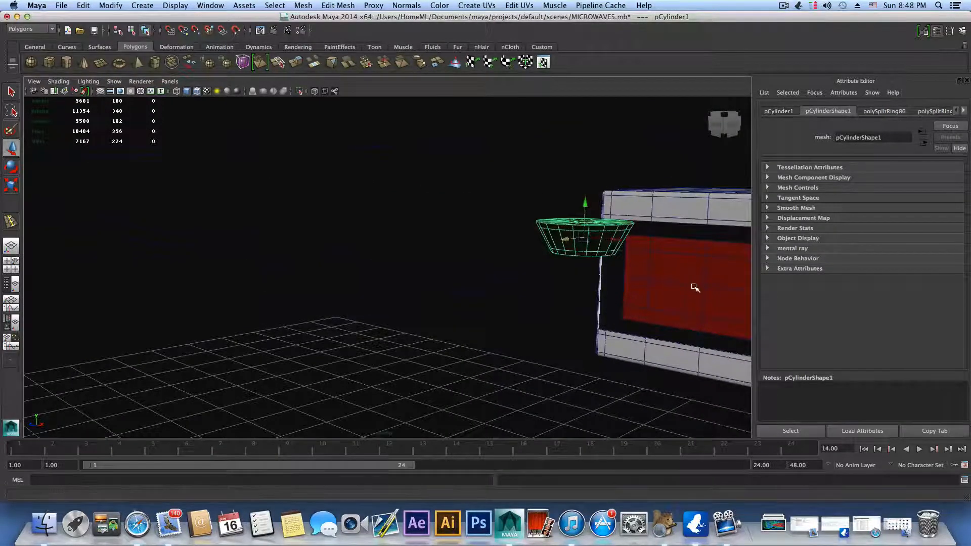
alt+right_drag(695, 287, 671, 298)
alt+drag(671, 298, 637, 293)
alt+right_drag(637, 292, 563, 301)
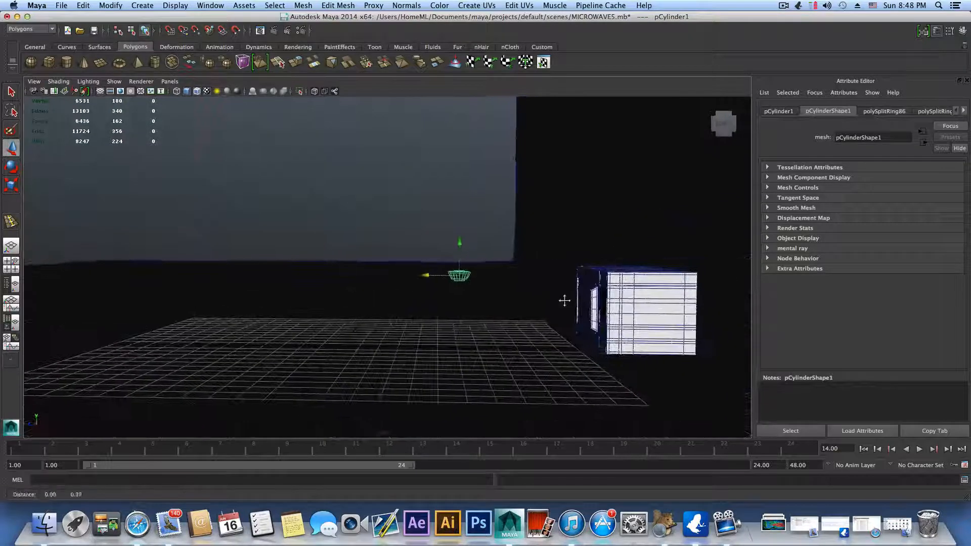
drag(427, 276, 616, 322)
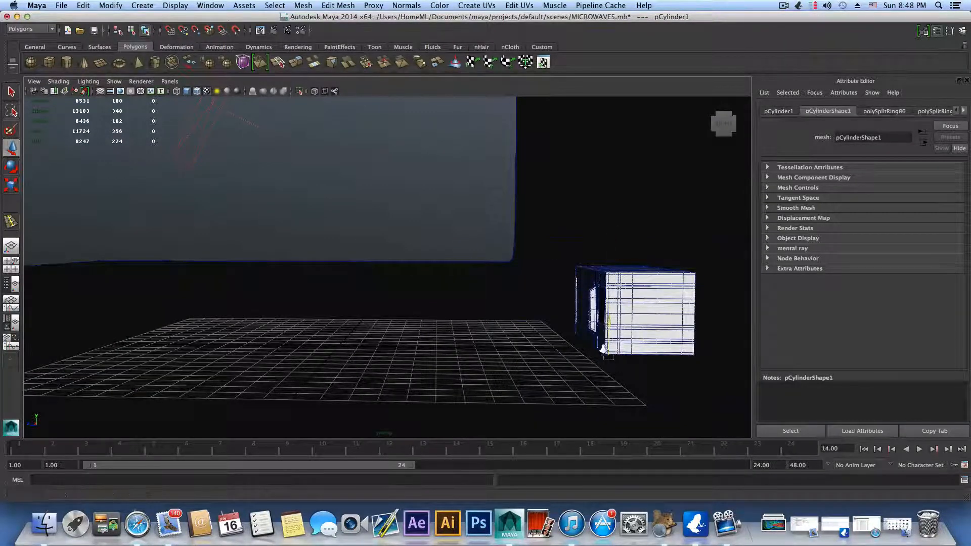
alt+right_drag(576, 318, 609, 323)
alt+middle_drag(609, 324, 548, 265)
alt+right_drag(548, 265, 646, 306)
alt+middle_drag(645, 305, 500, 295)
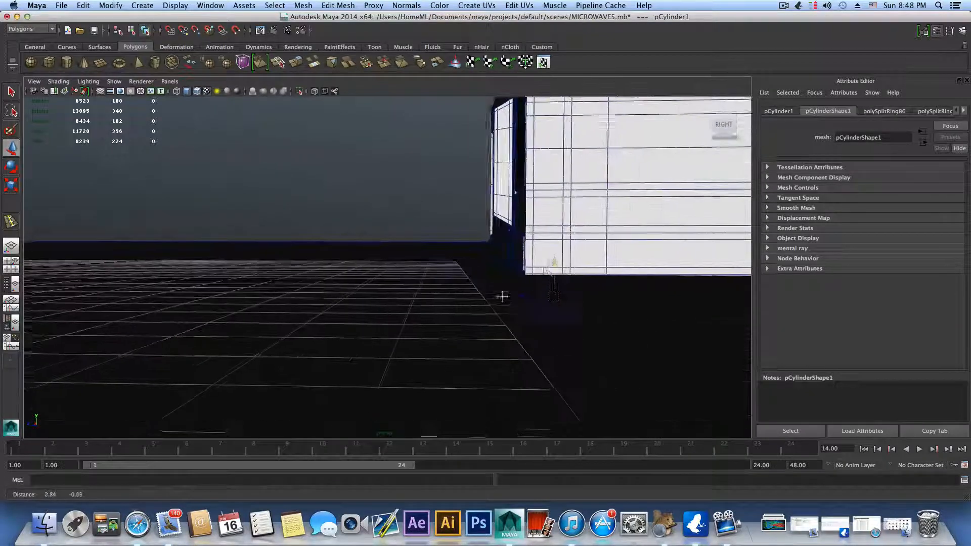
drag(553, 261, 635, 258)
Step: Scale the tapered cylinder uniformly to 0.309 and raise it toward the microwave's underside as a foot
click(18, 188)
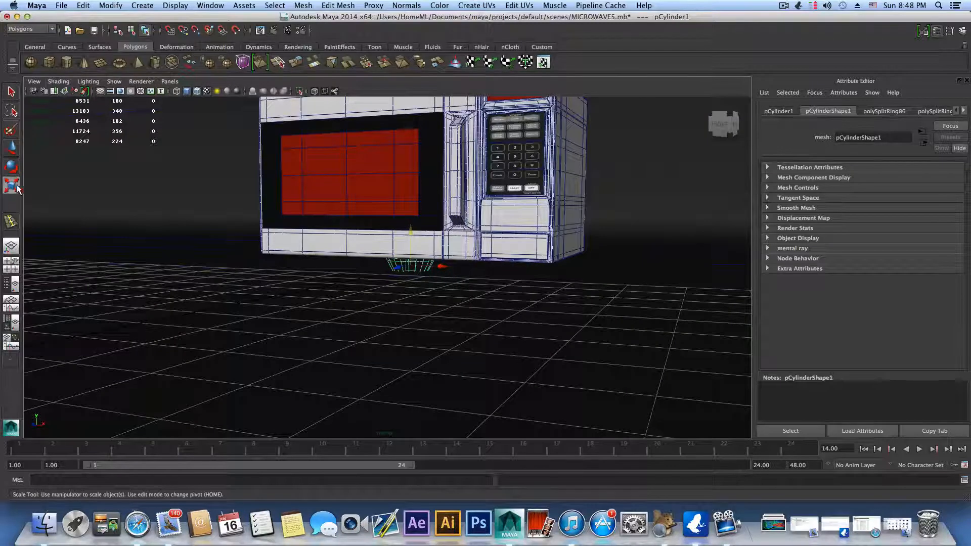
drag(413, 266, 394, 268)
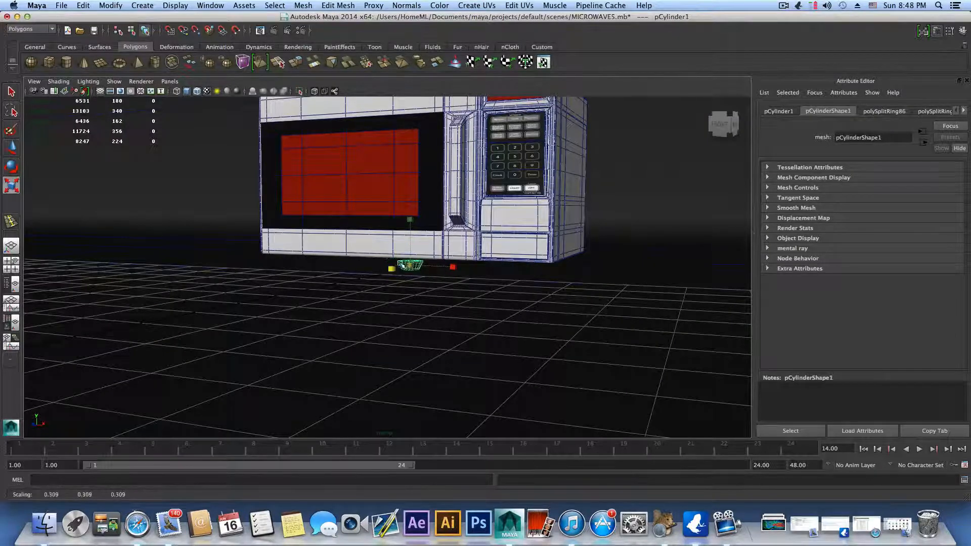
key(w)
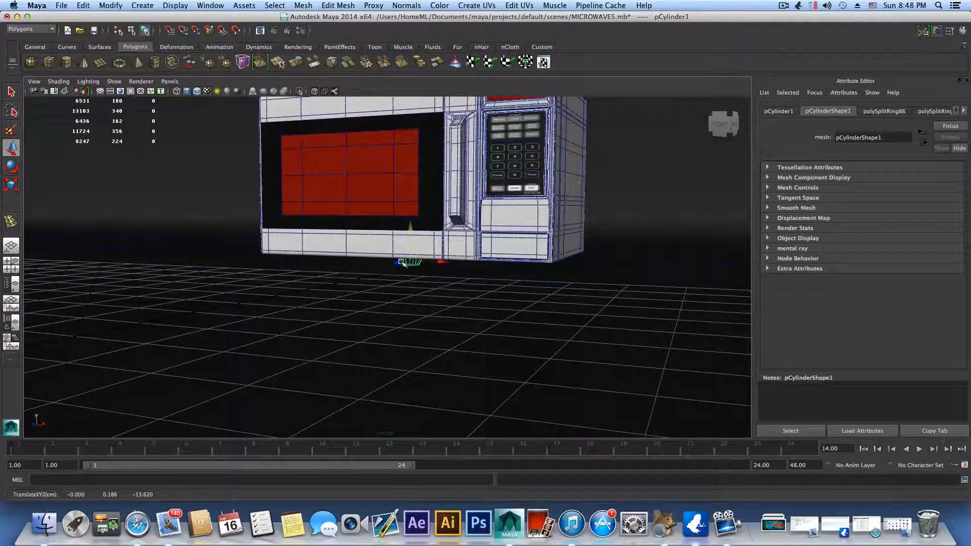
Step: In the side view, shift the foot forward so it sits beneath the microwave's front frame
click(14, 268)
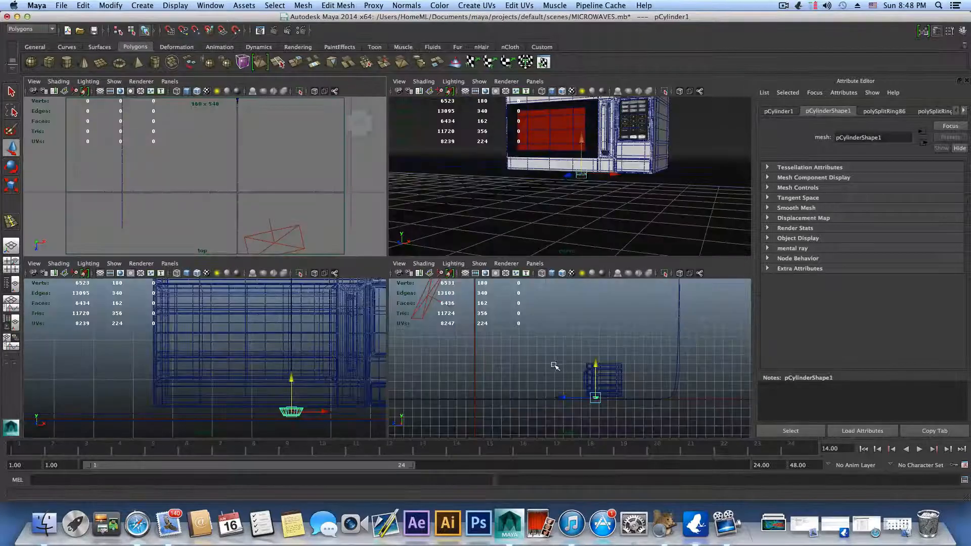
key(space)
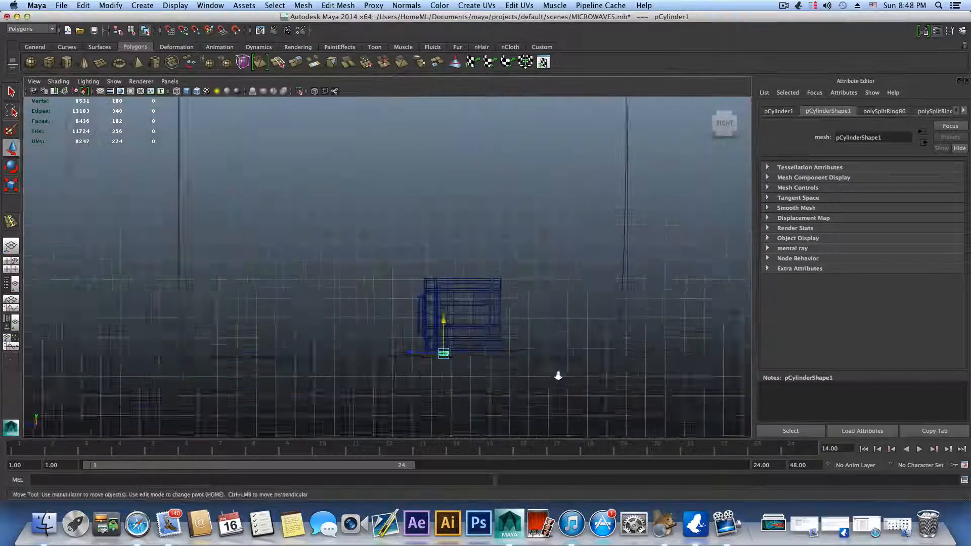
scroll(555, 374, up, 5)
alt+middle_drag(539, 372, 471, 230)
alt+right_drag(461, 273, 676, 323)
alt+right_drag(471, 316, 619, 340)
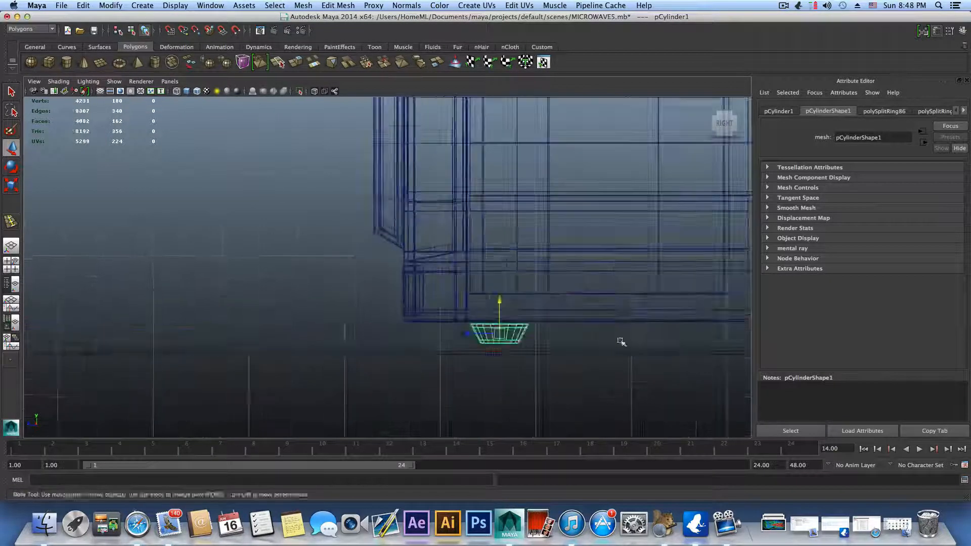
alt+middle_drag(496, 331, 456, 272)
drag(427, 277, 395, 278)
scroll(399, 356, down, 8)
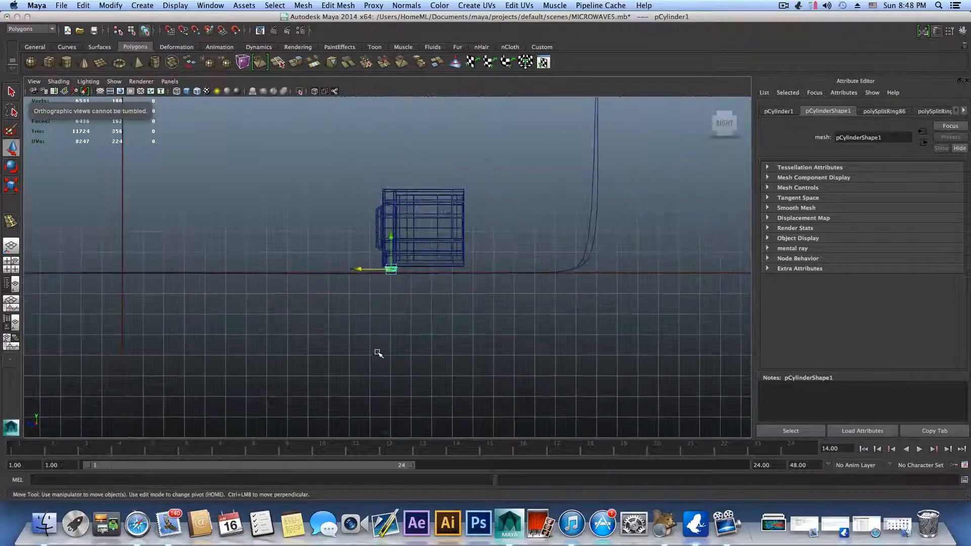
scroll(400, 358, up, 2)
scroll(401, 358, up, 6)
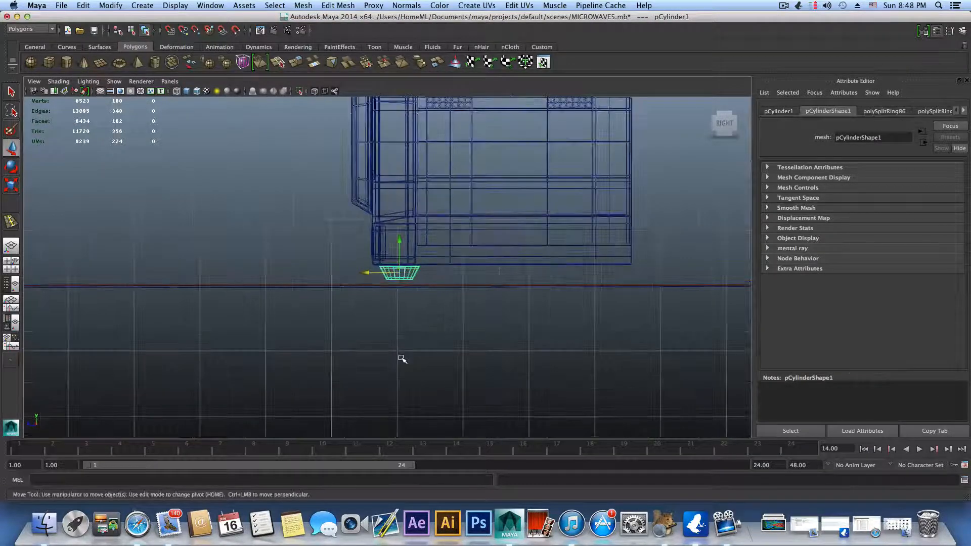
scroll(402, 334, down, 4)
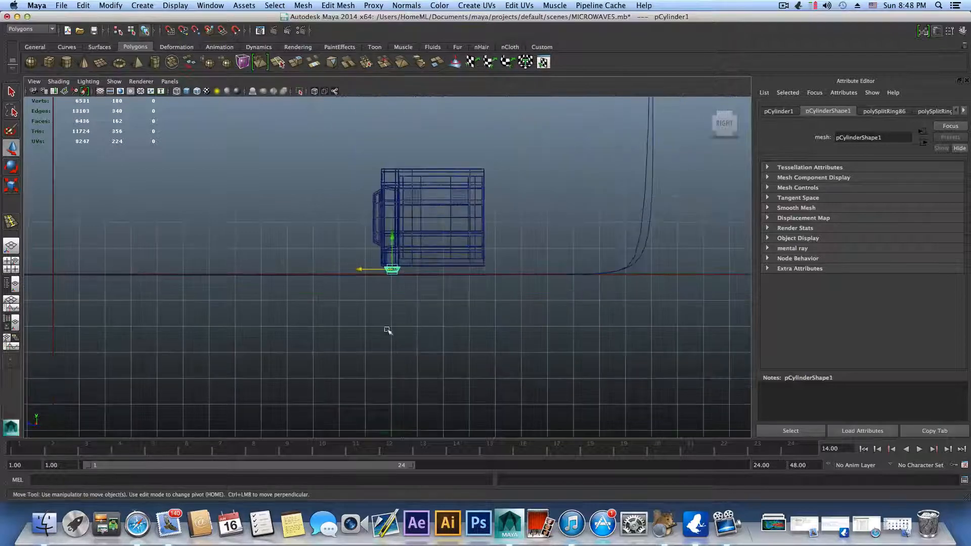
Step: Move the foot along X to the front corner beneath the microwave's control panel
key(space)
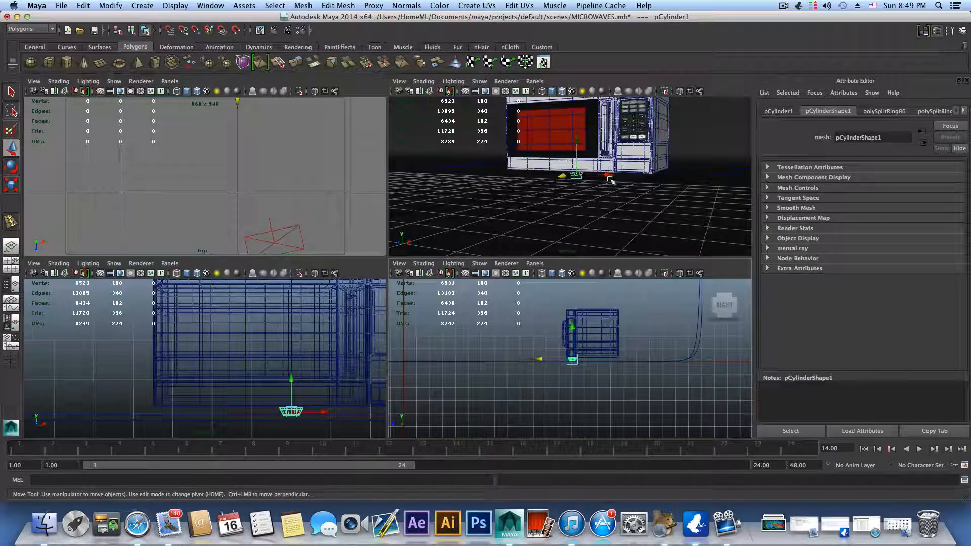
drag(607, 176, 674, 192)
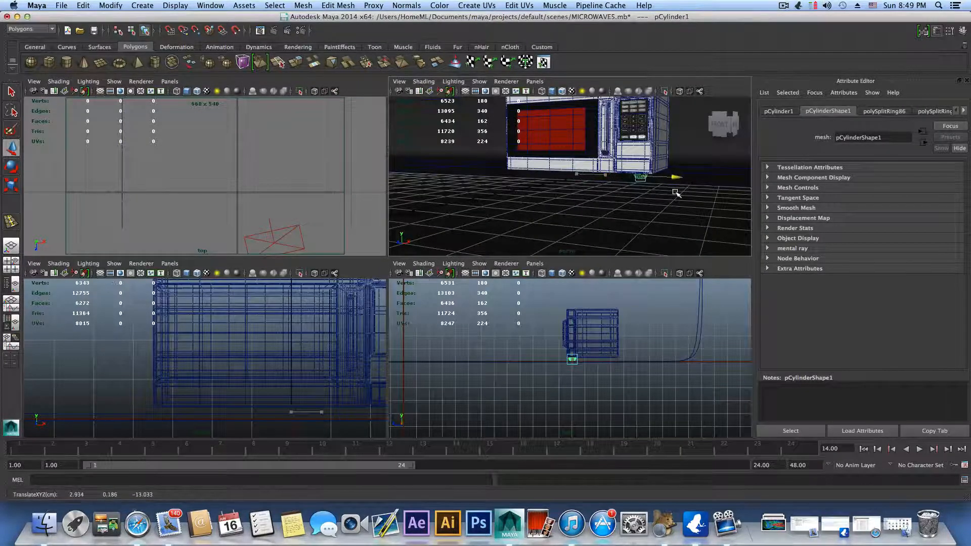
key(space)
alt+middle_drag(582, 199, 484, 311)
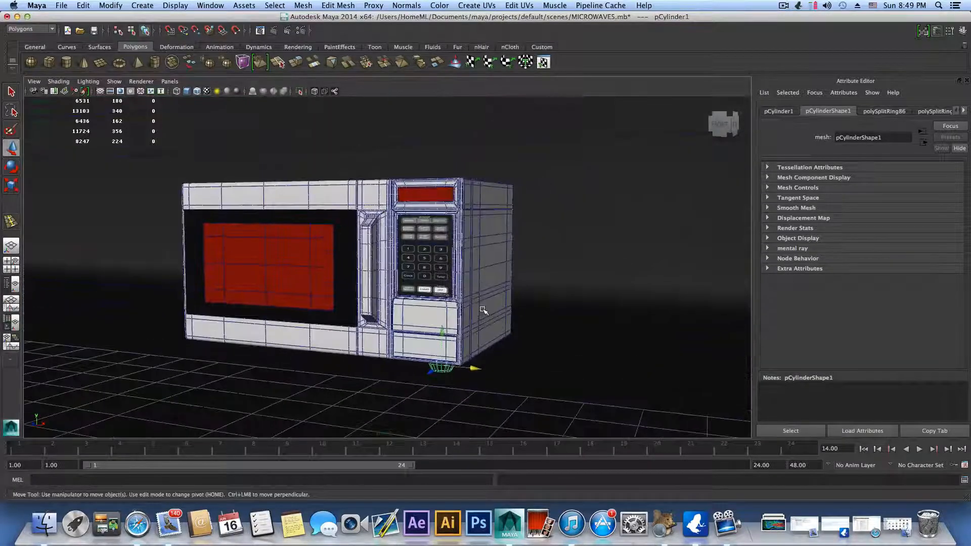
Step: Scale the corner foot down uniformly to 0.218
alt+drag(483, 310, 424, 202)
key(e)
key(r)
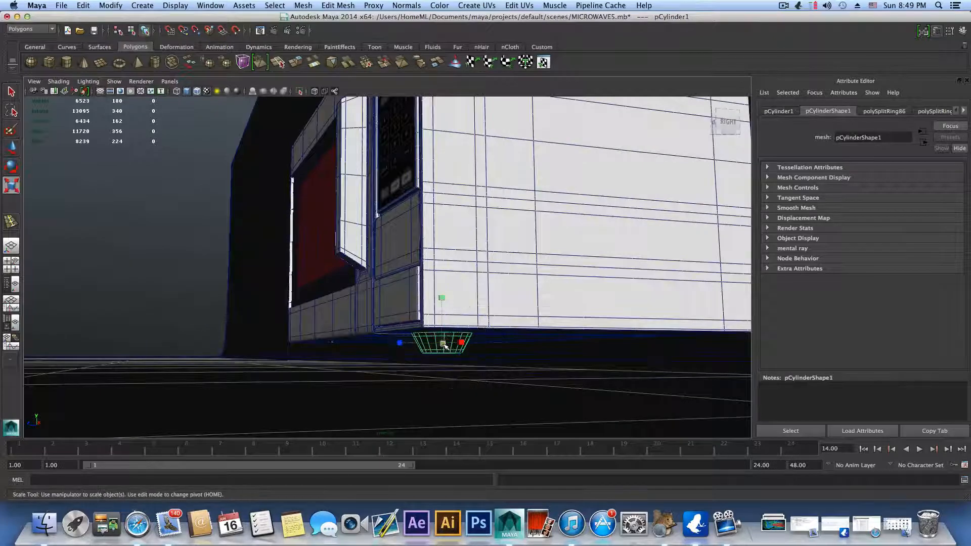
drag(447, 346, 430, 343)
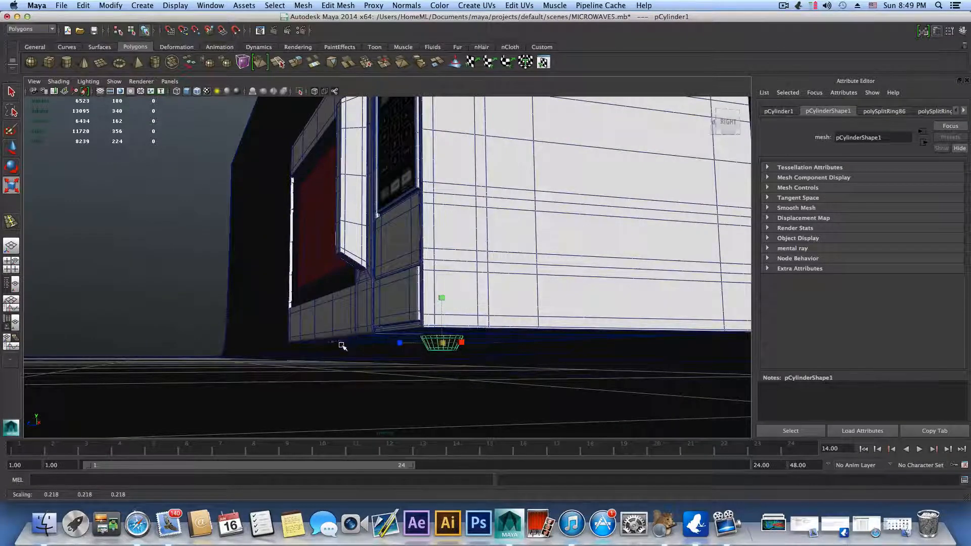
Step: Nudge the foot toward the front corner and raise it to meet the microwave's underside, at about 3.223, 0.238, -12.929
alt+drag(342, 346, 399, 340)
key(w)
click(405, 334)
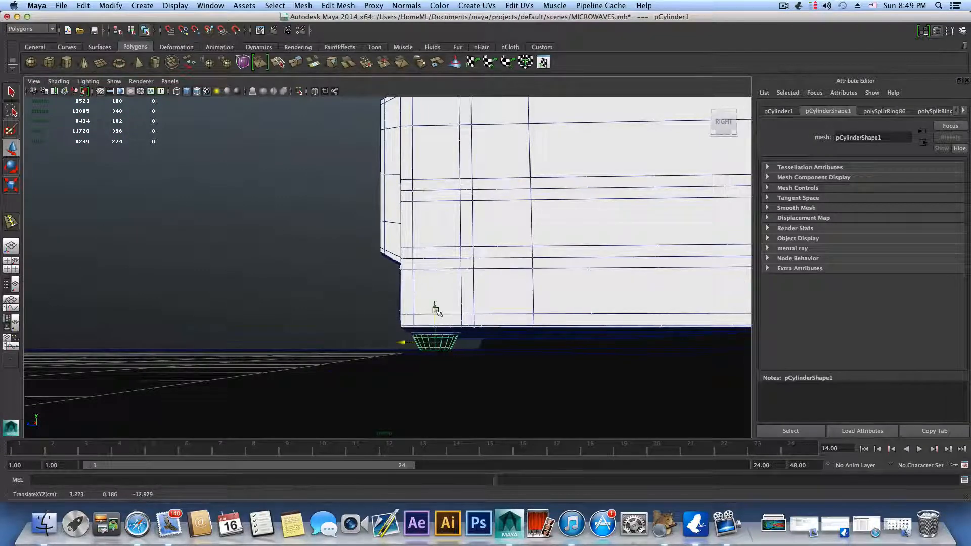
drag(436, 310, 437, 303)
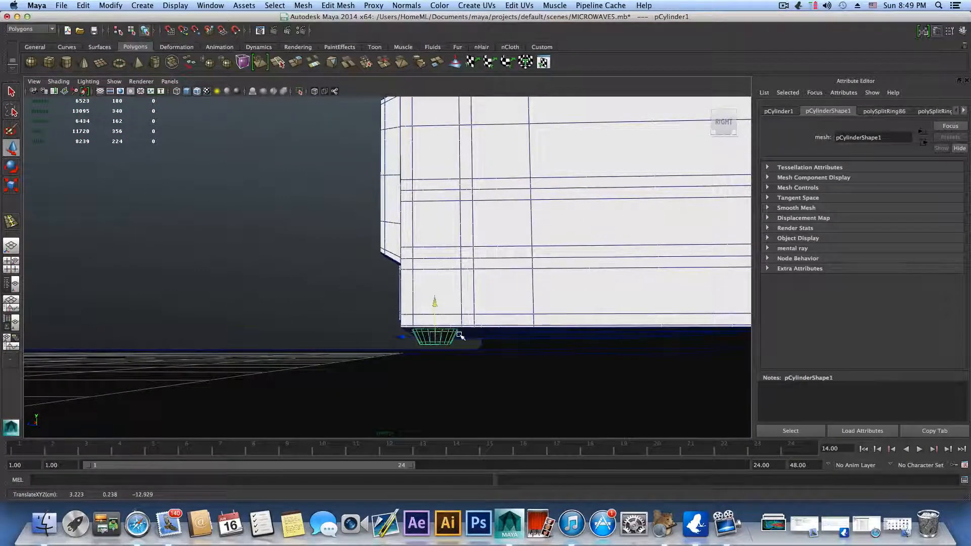
alt+drag(461, 335, 505, 296)
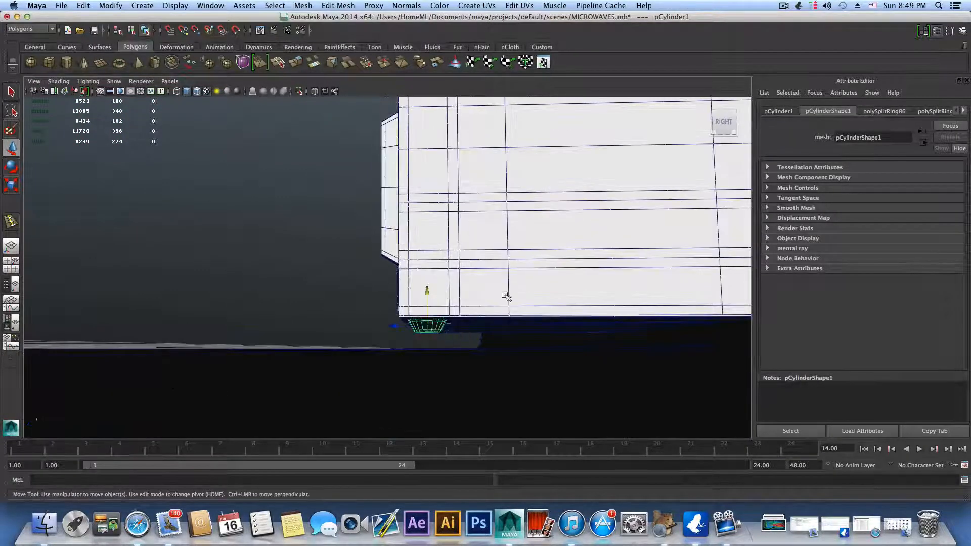
click(783, 5)
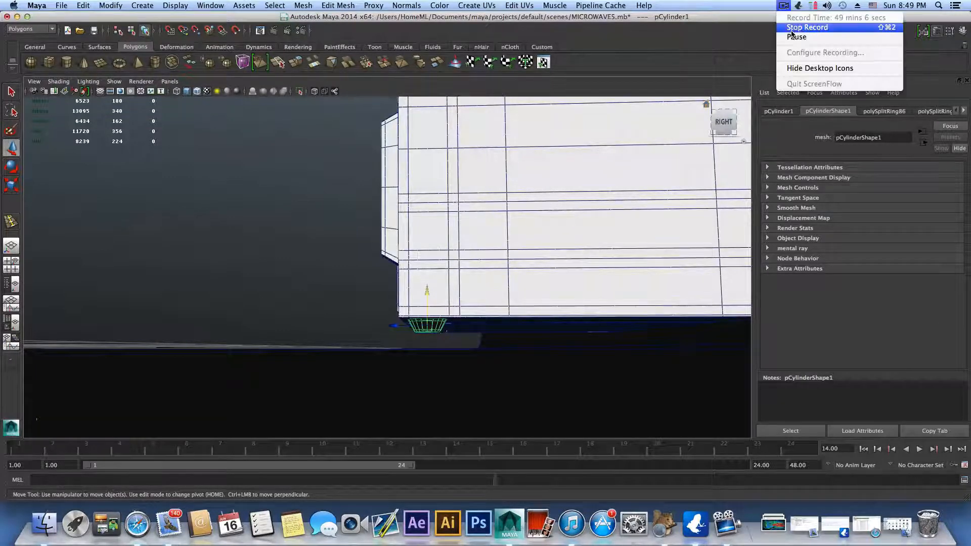
click(795, 41)
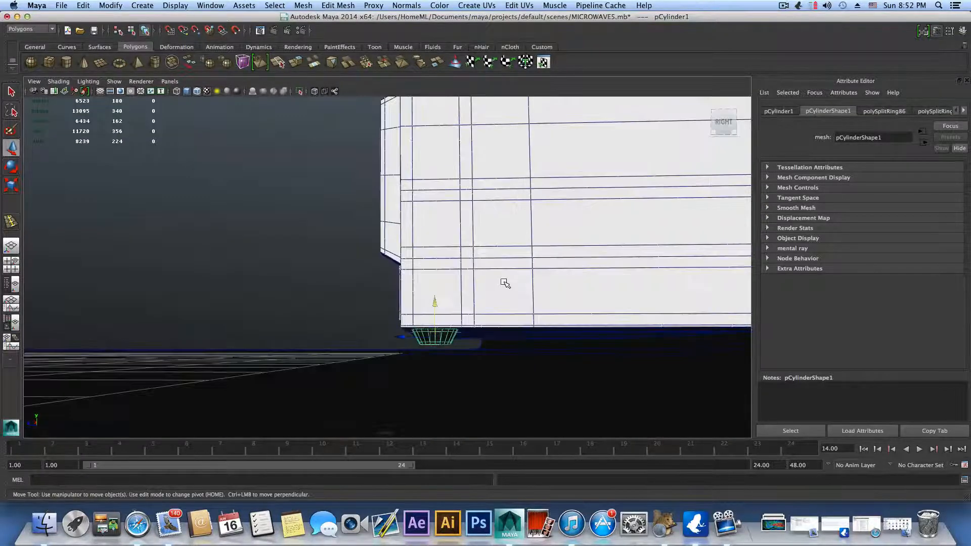
Step: In the side view, lower the foot's bottom vertices to make it taller, and return to object selection
alt+drag(503, 281, 483, 312)
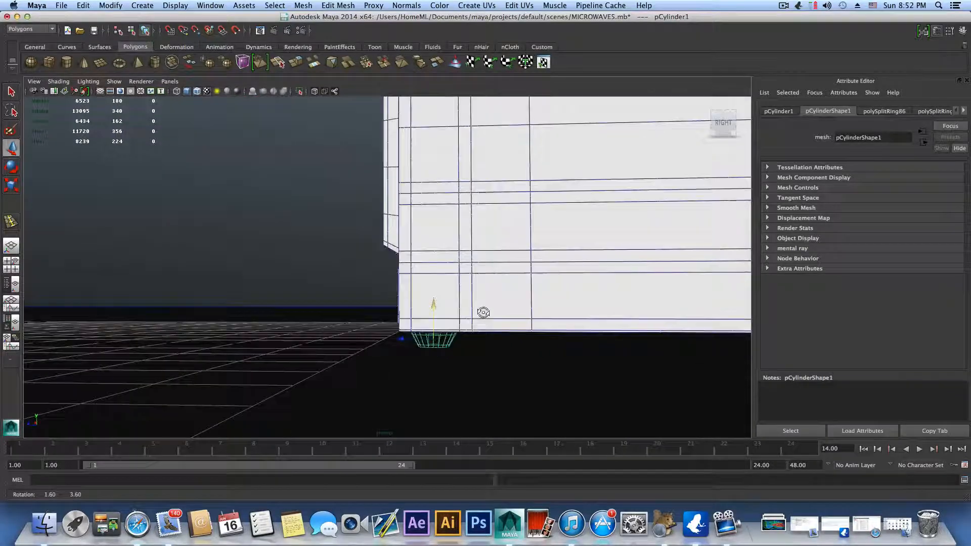
click(11, 262)
key(space)
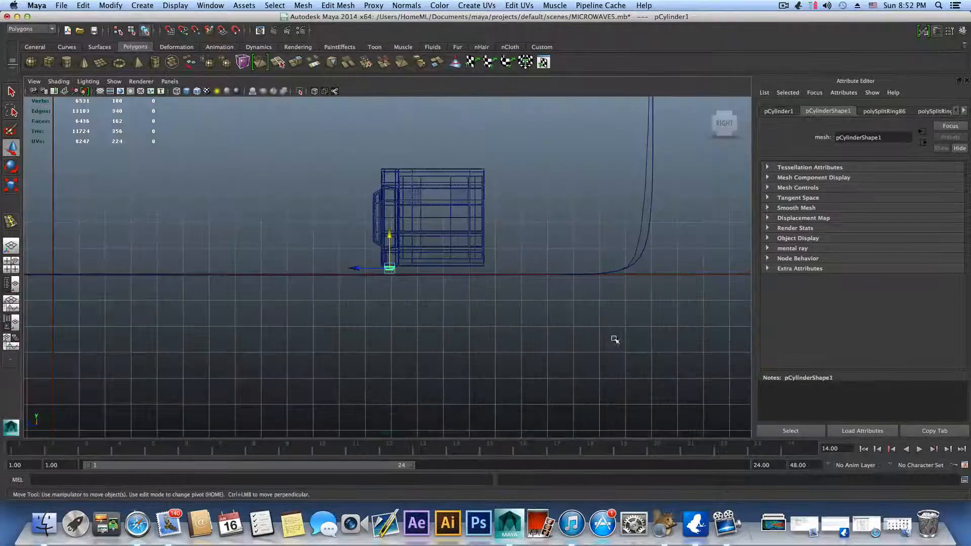
scroll(477, 324, up, 8)
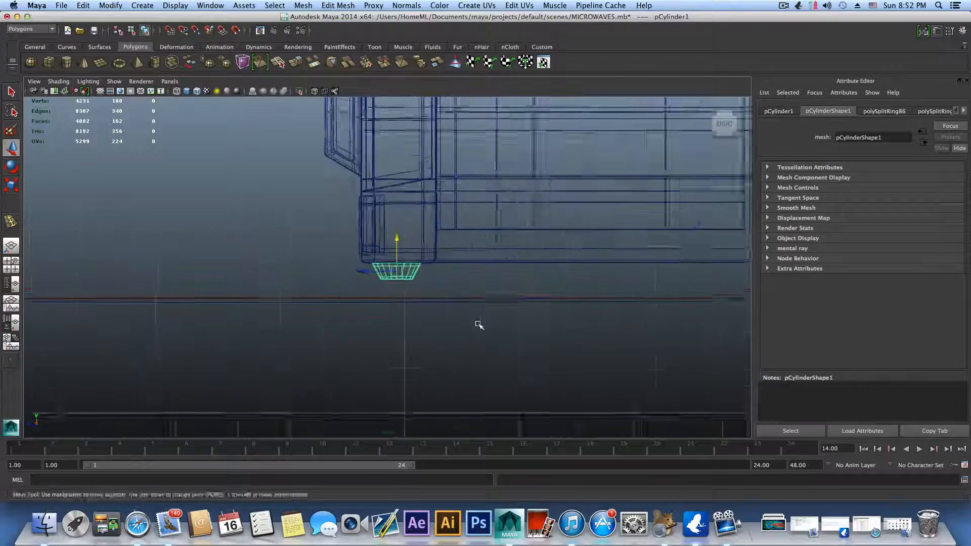
scroll(479, 325, up, 2)
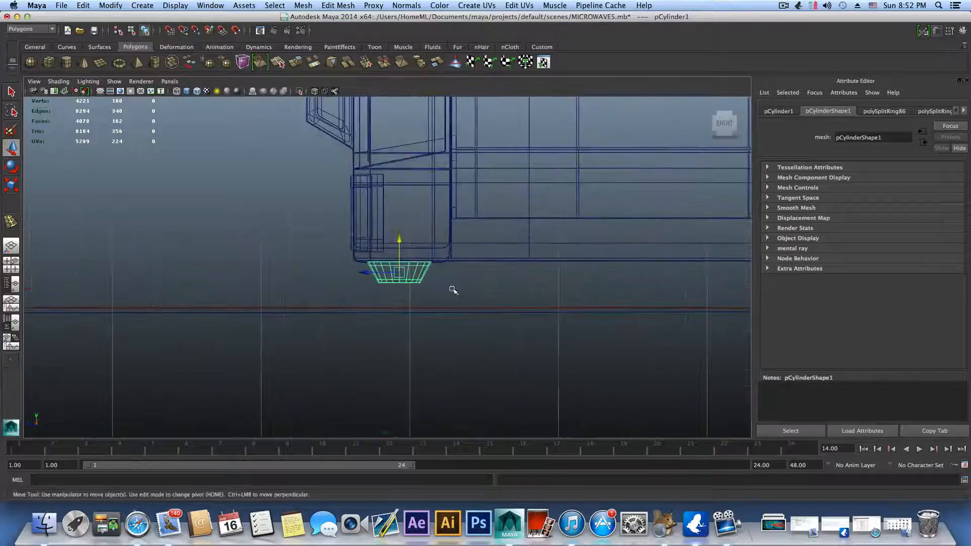
right_drag(415, 272, 374, 272)
drag(441, 292, 438, 290)
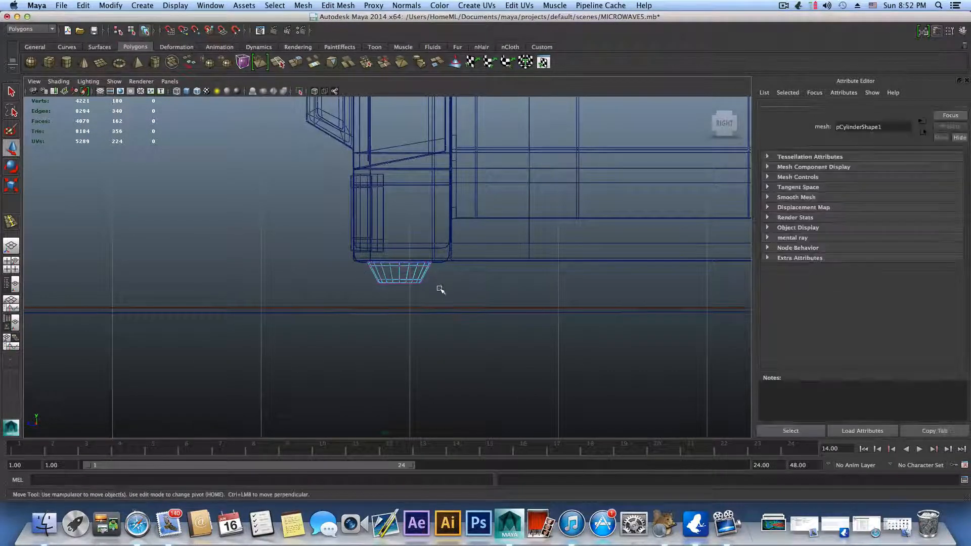
drag(400, 247, 403, 256)
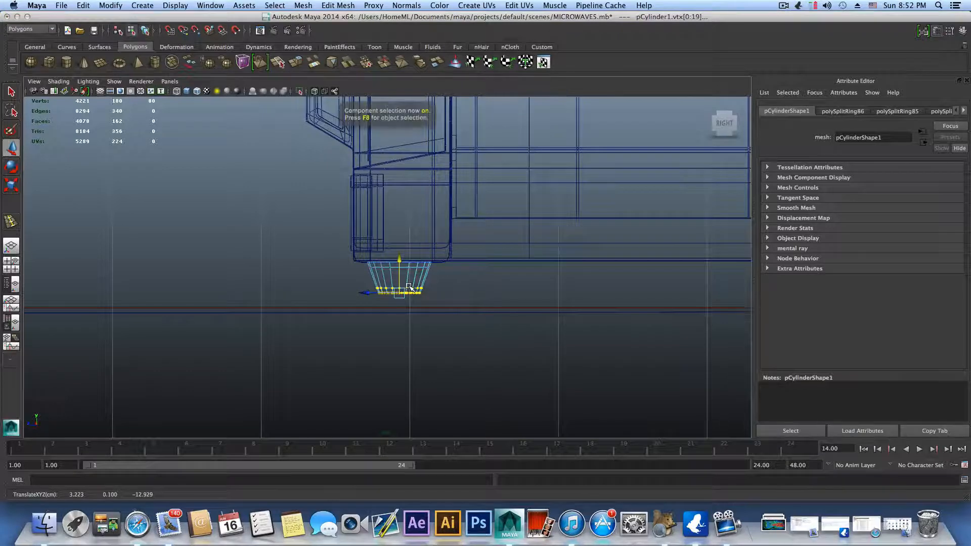
key(F8)
scroll(409, 286, down, 3)
scroll(409, 286, down, 1)
scroll(402, 277, up, 6)
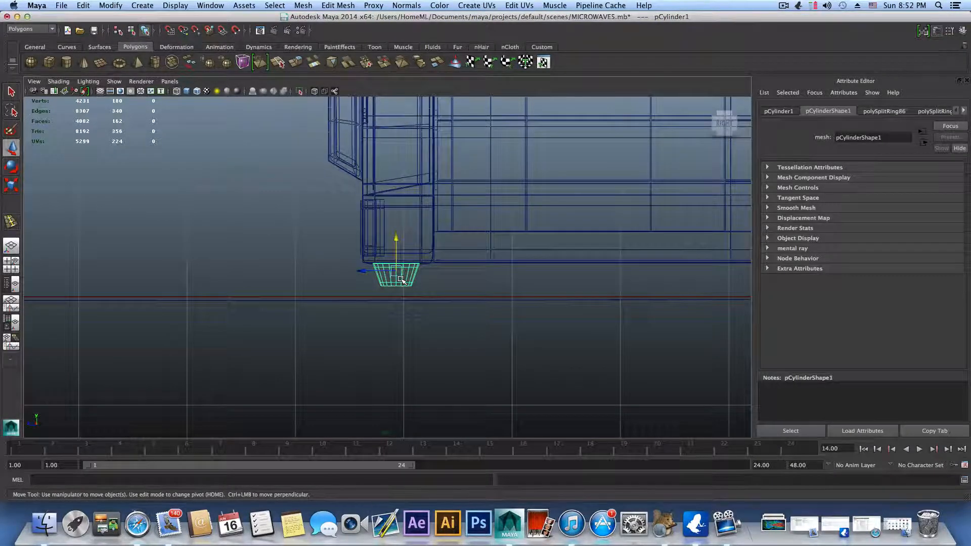
Step: Duplicate the foot to the microwave's rear bottom edge and move the front foot back to just behind the front frame
key(ctrl+d)
drag(364, 273, 656, 268)
alt+middle_drag(643, 265, 480, 277)
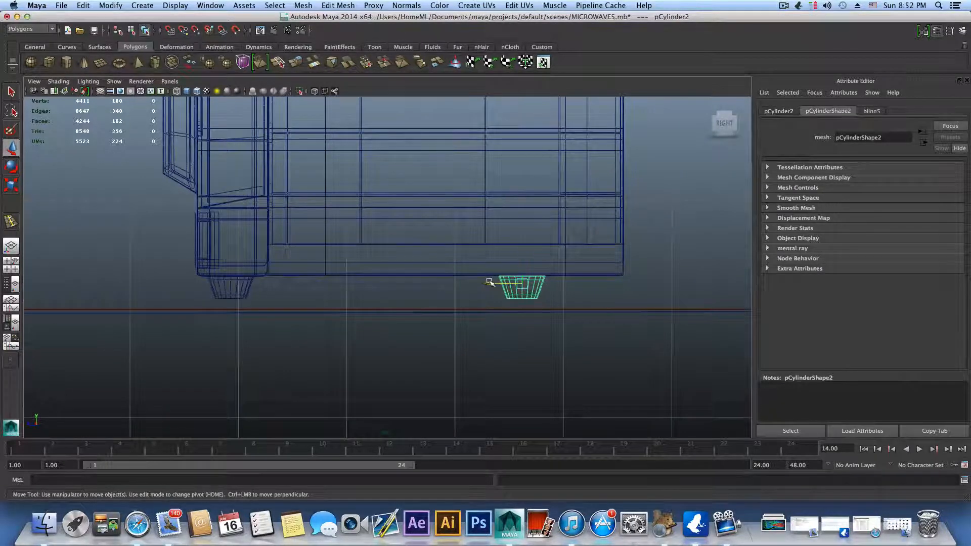
drag(489, 282, 561, 273)
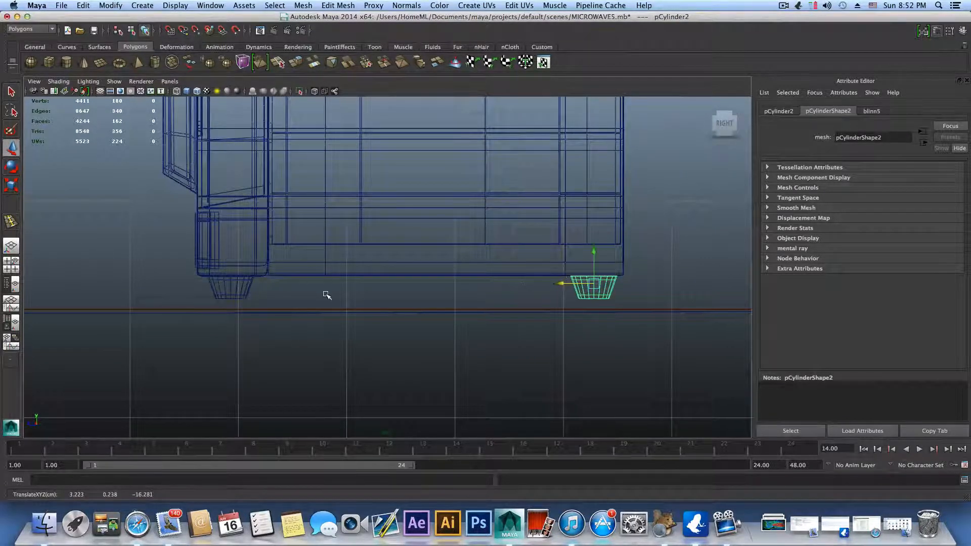
click(240, 288)
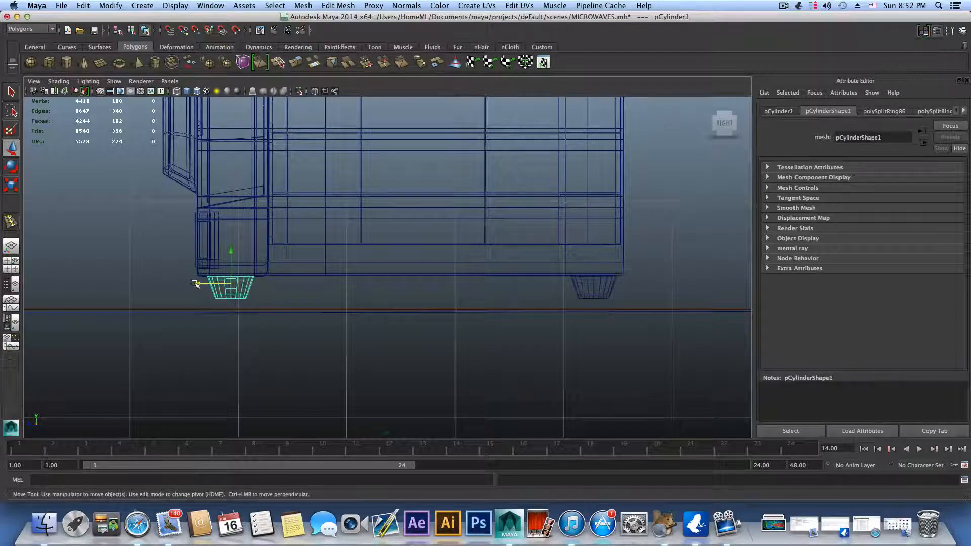
drag(196, 283, 261, 294)
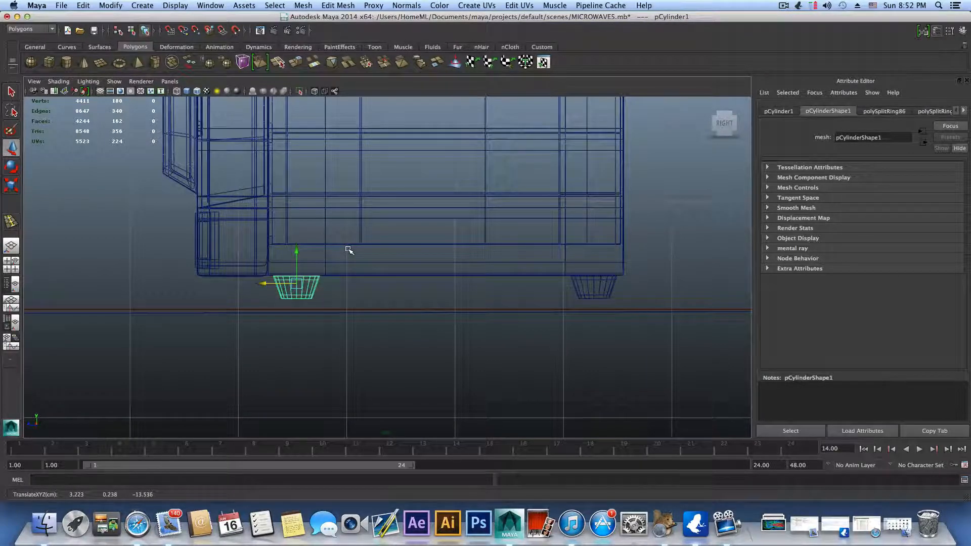
Step: Duplicate the front and rear feet together and move the copies to the opposite side, beneath the door's outer end
click(585, 286)
key(space)
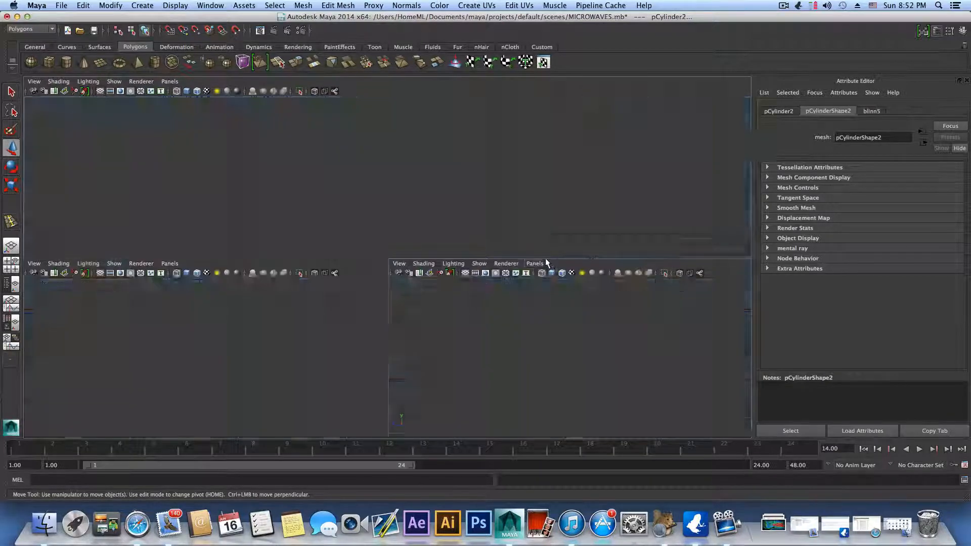
alt+drag(526, 216, 434, 190)
key(ctrl+d)
alt+middle_drag(574, 221, 744, 242)
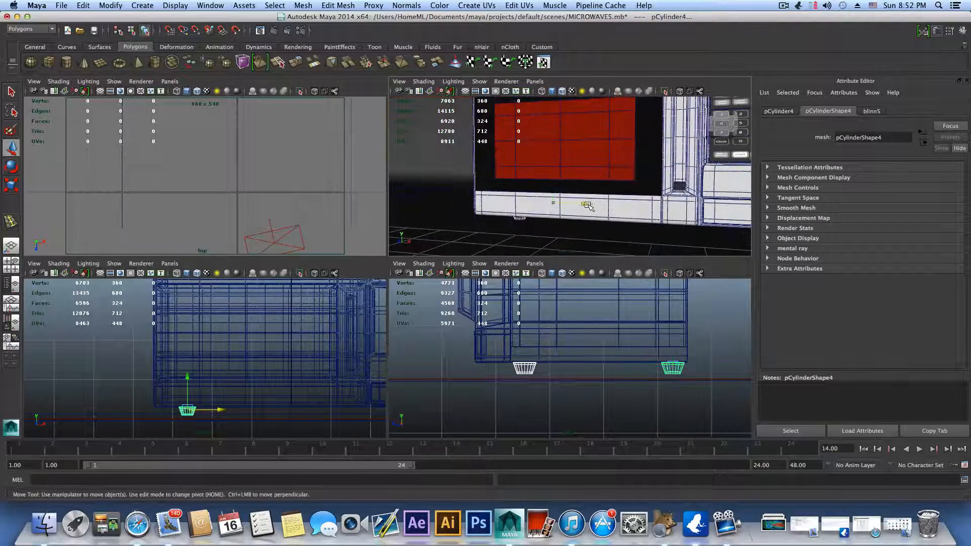
Step: Shift the duplicated pair of feet sideways in the front view, closer to the microwave's outer edge beneath the door
drag(586, 204, 575, 204)
key(space)
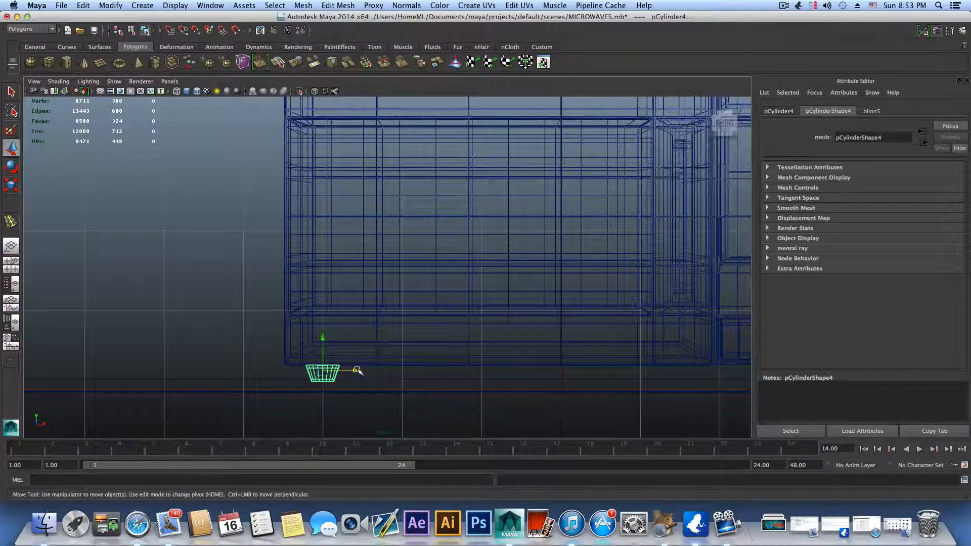
drag(354, 371, 343, 367)
scroll(482, 380, down, 5)
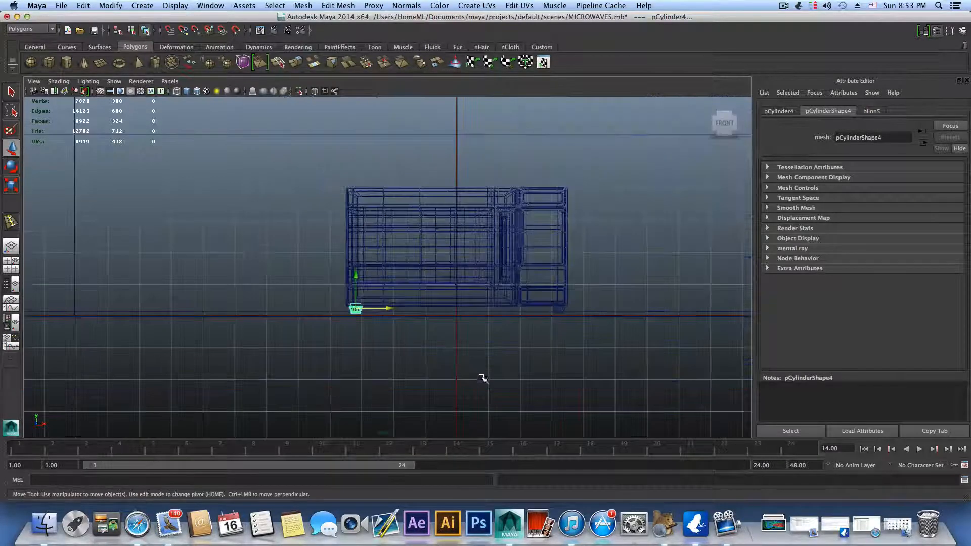
scroll(481, 364, up, 2)
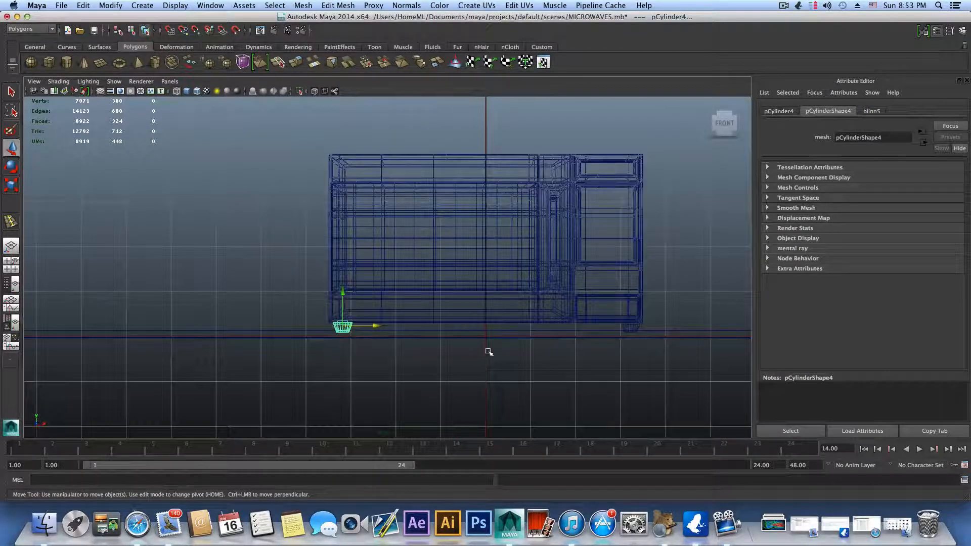
alt+middle_drag(511, 349, 456, 372)
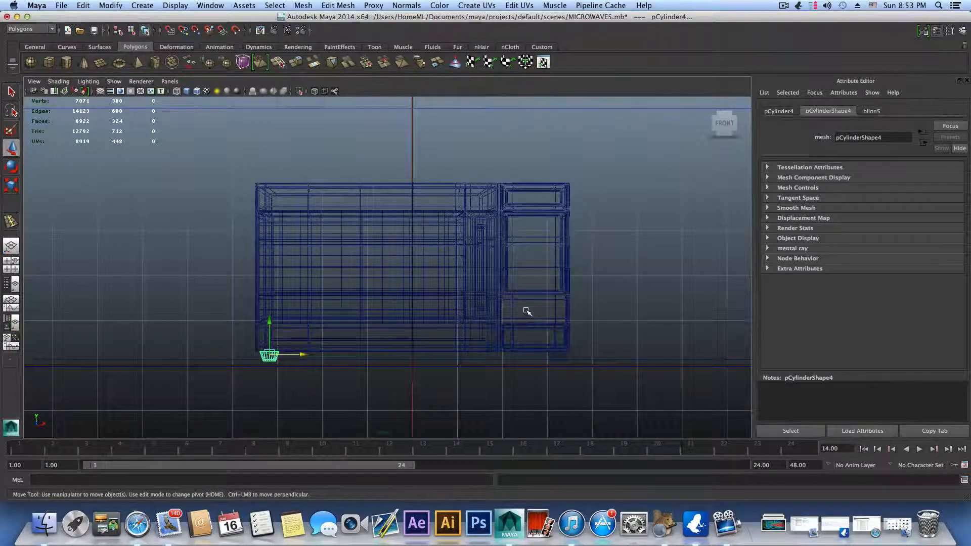
key(space)
key(space)
scroll(319, 318, down, 8)
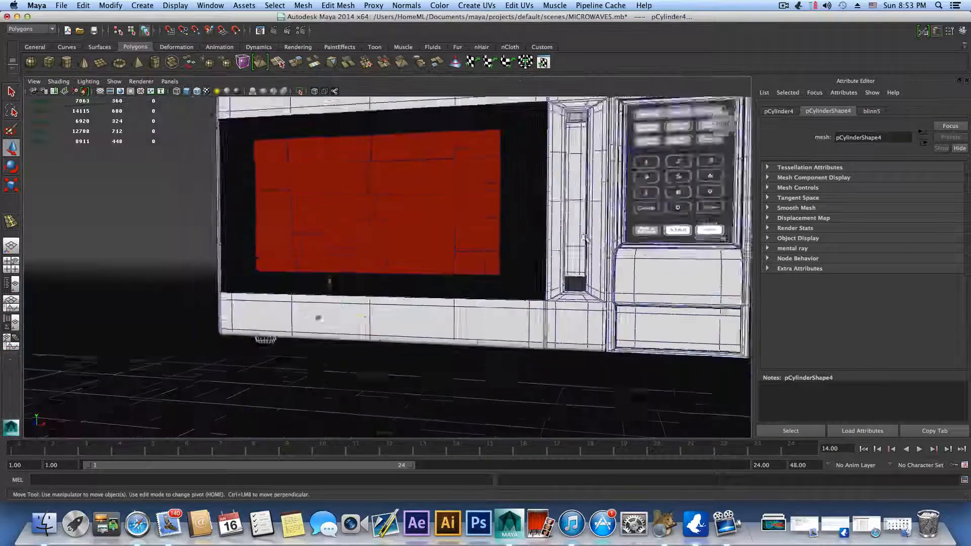
alt+drag(559, 241, 547, 251)
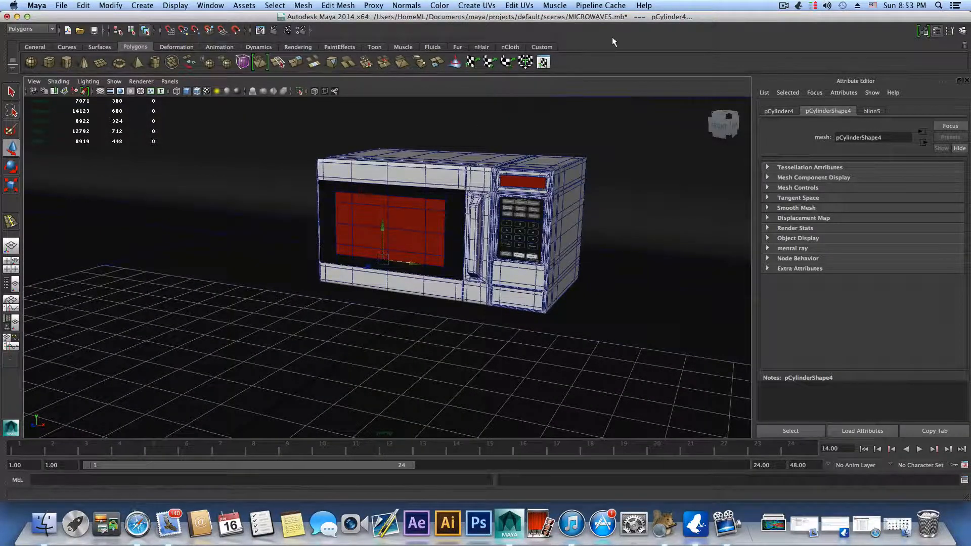
click(784, 7)
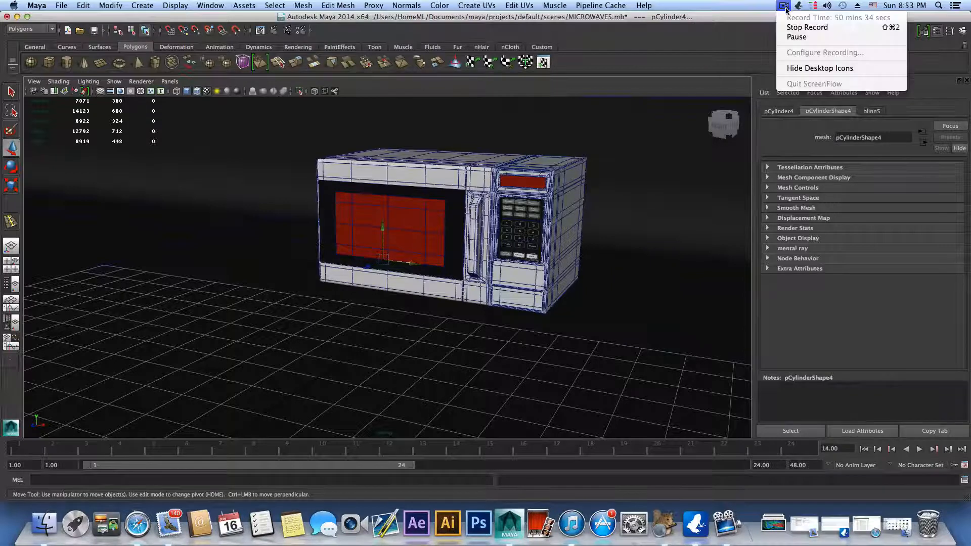